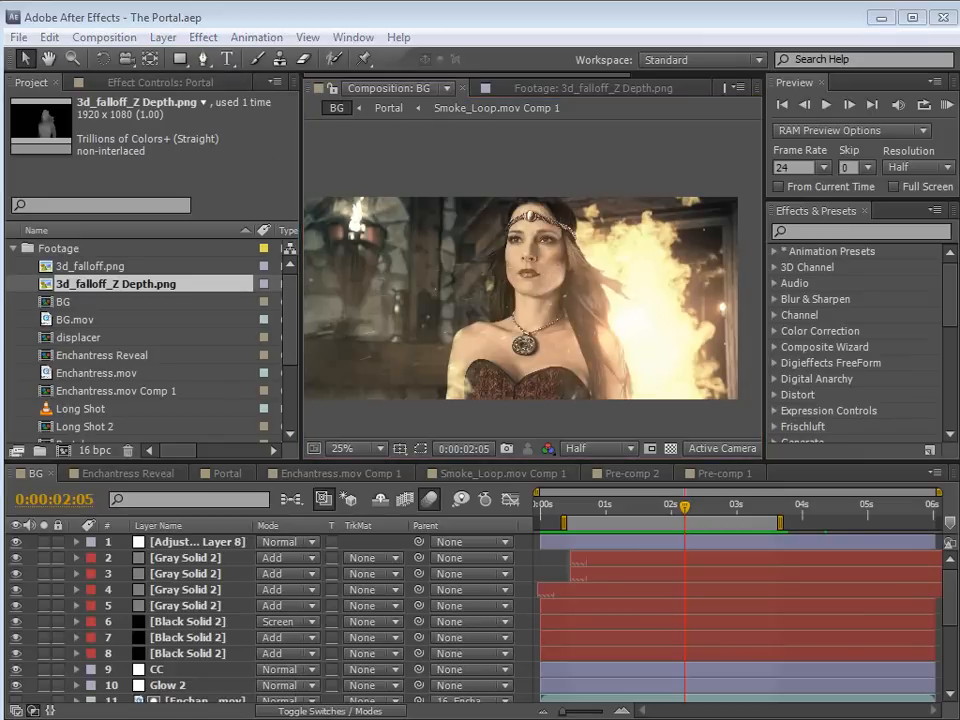
Switch to the Demon Cam video player and play the enchantress portal shot, returning to about 00:01:06
key(alt+Tab)
drag(621, 227, 544, 196)
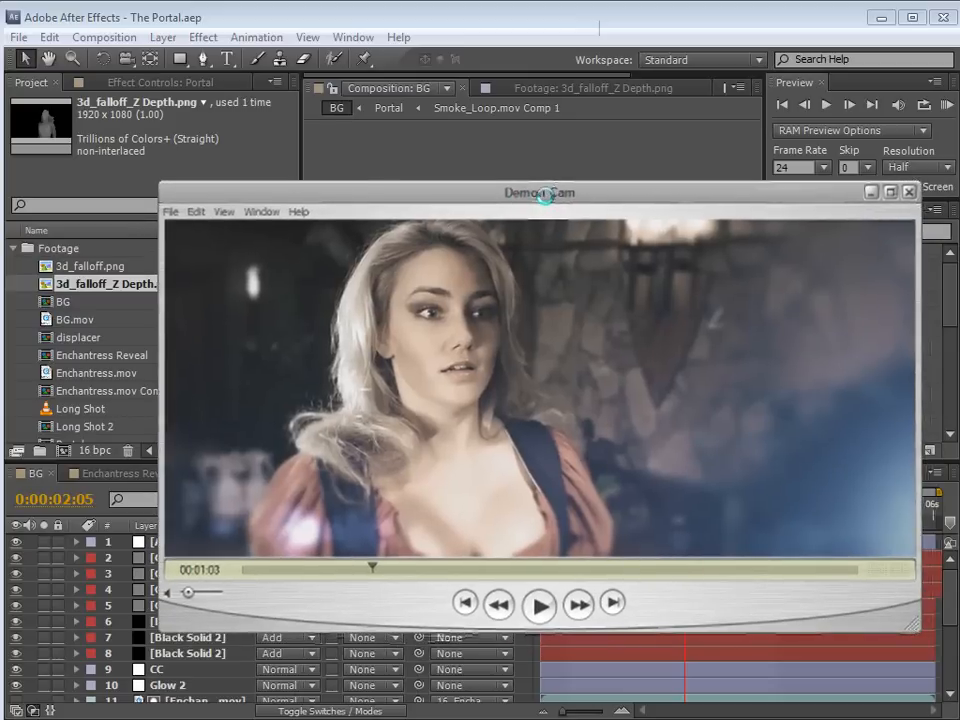
click(535, 604)
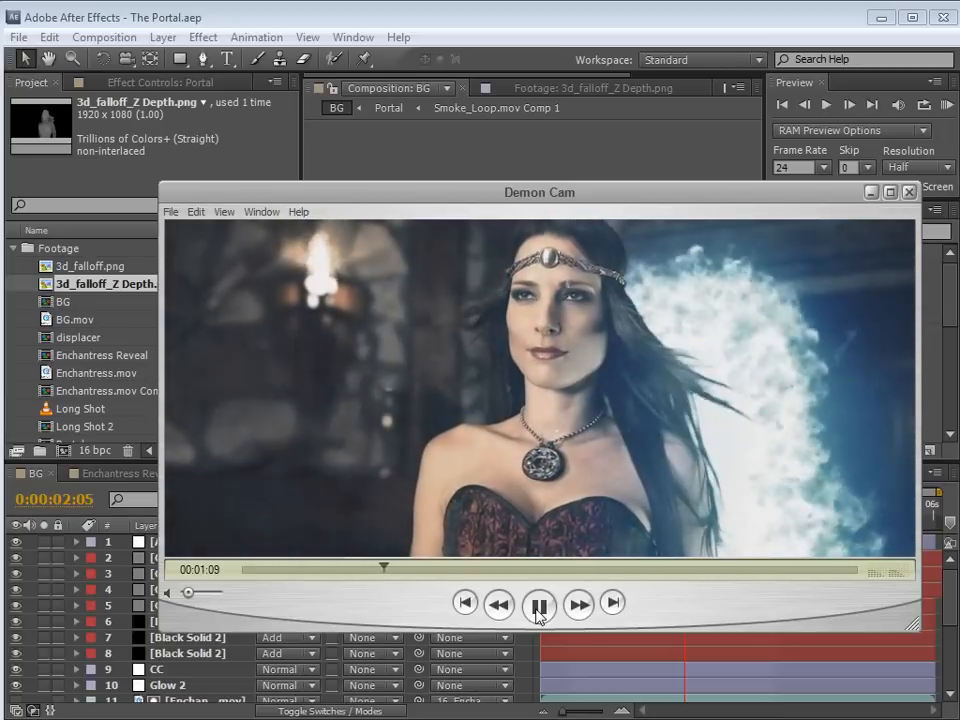
click(536, 608)
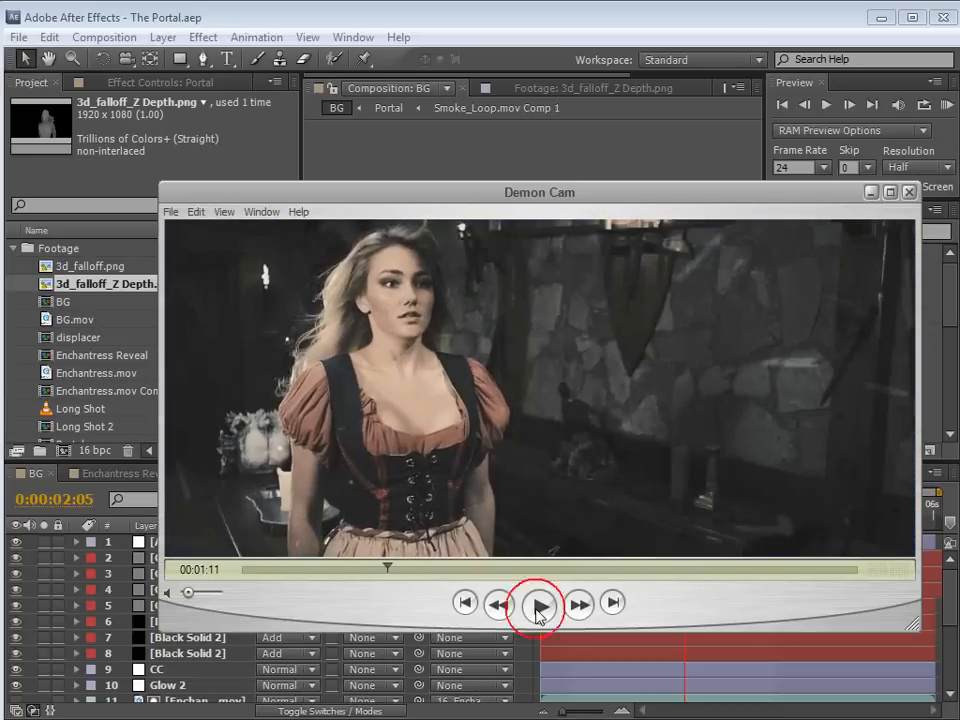
drag(388, 569, 381, 573)
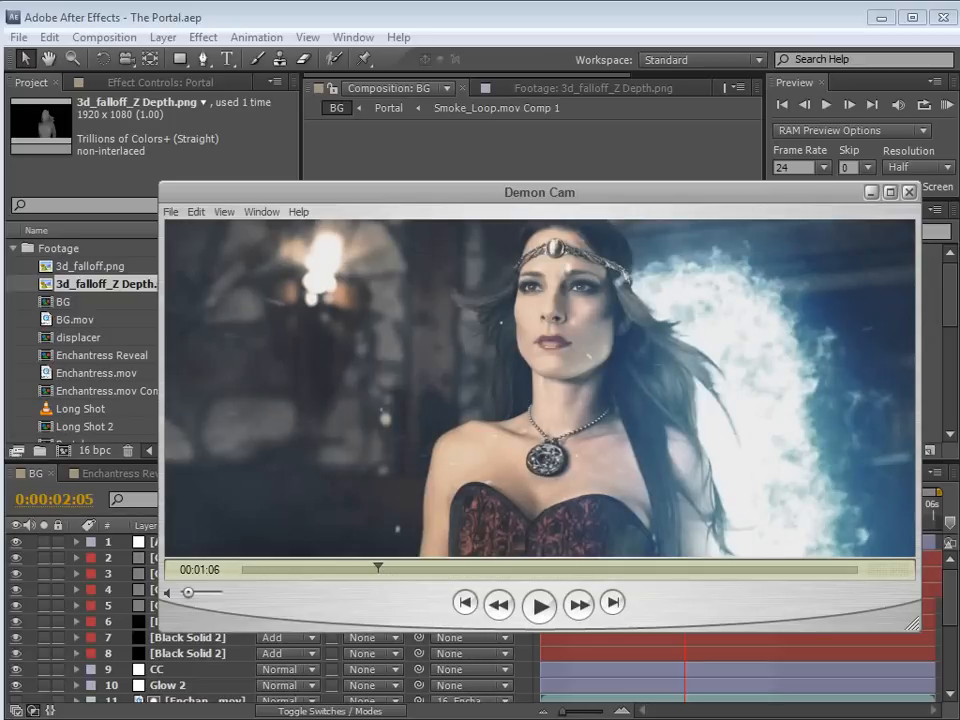
Switch to the Real Time Demo V22 video and play the phone app's face-tracking section from 00:00:09
key(alt+Tab)
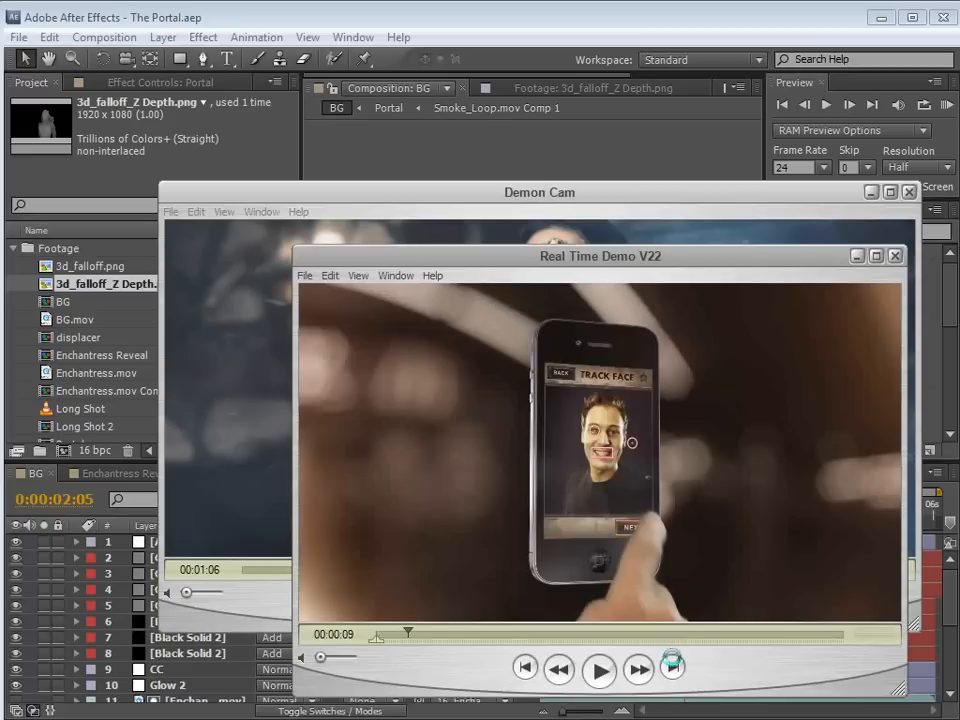
drag(602, 254, 587, 223)
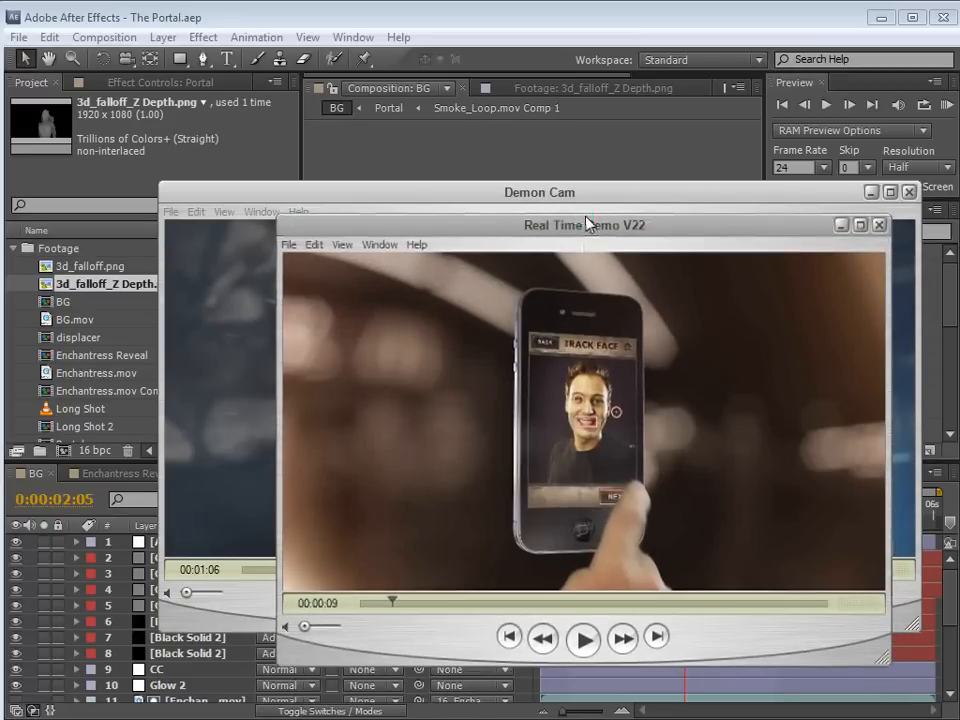
click(583, 638)
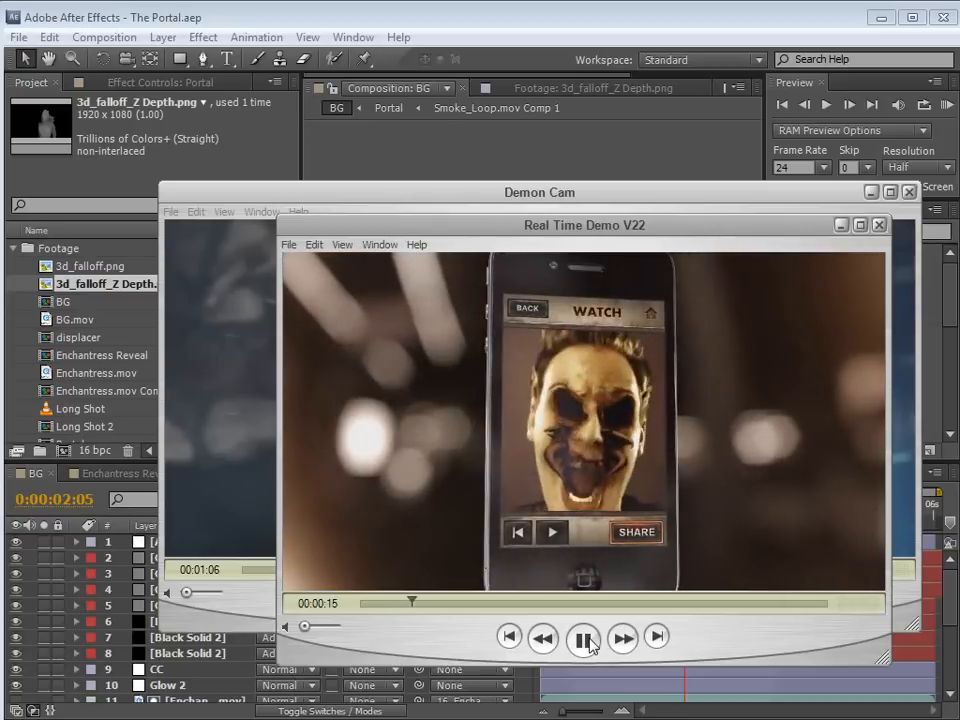
click(588, 641)
mouse_move(418, 609)
mouse_down()
mouse_move(426, 606)
mouse_move(418, 606)
mouse_up()
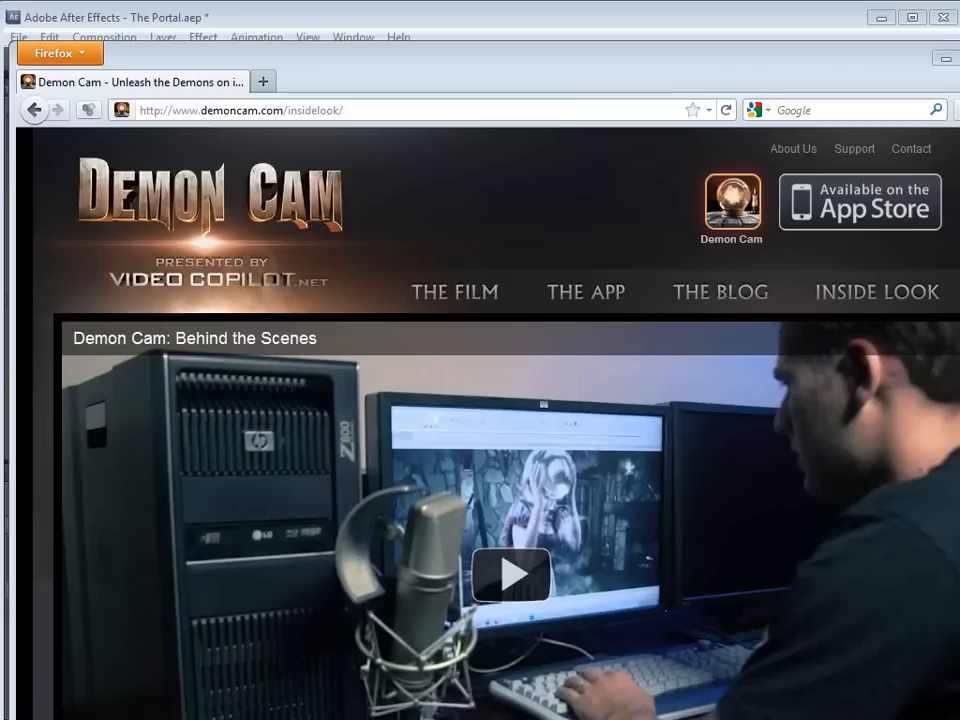
Scrub through the opening of the Demon Cam film and the portal shot in the After Effects BG composition
key(alt+Tab)
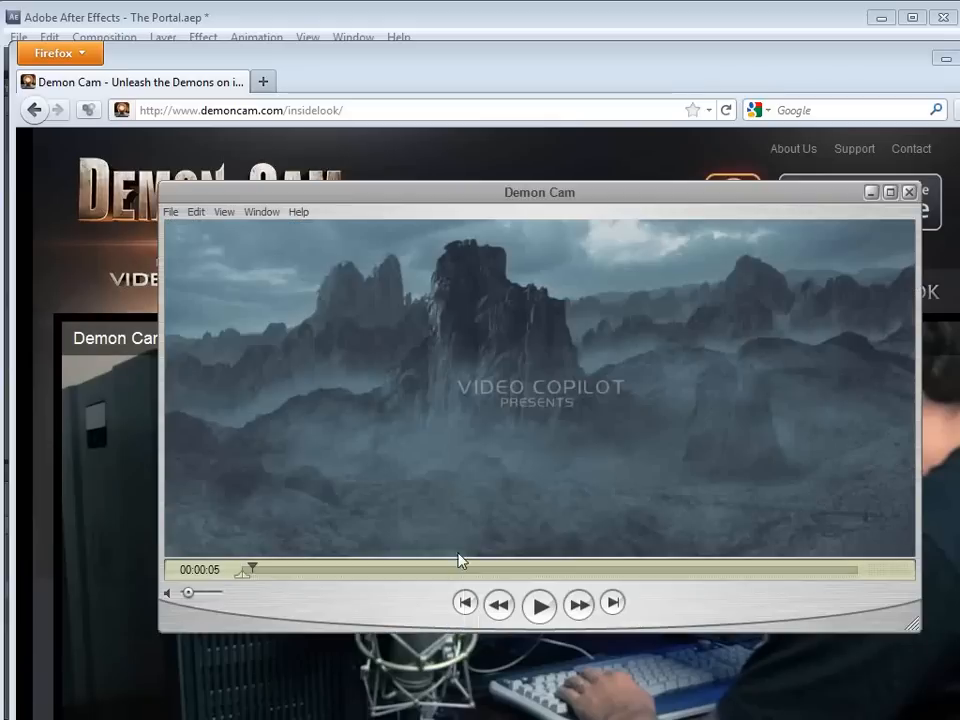
mouse_move(259, 571)
mouse_down()
mouse_move(281, 574)
mouse_move(271, 573)
mouse_up()
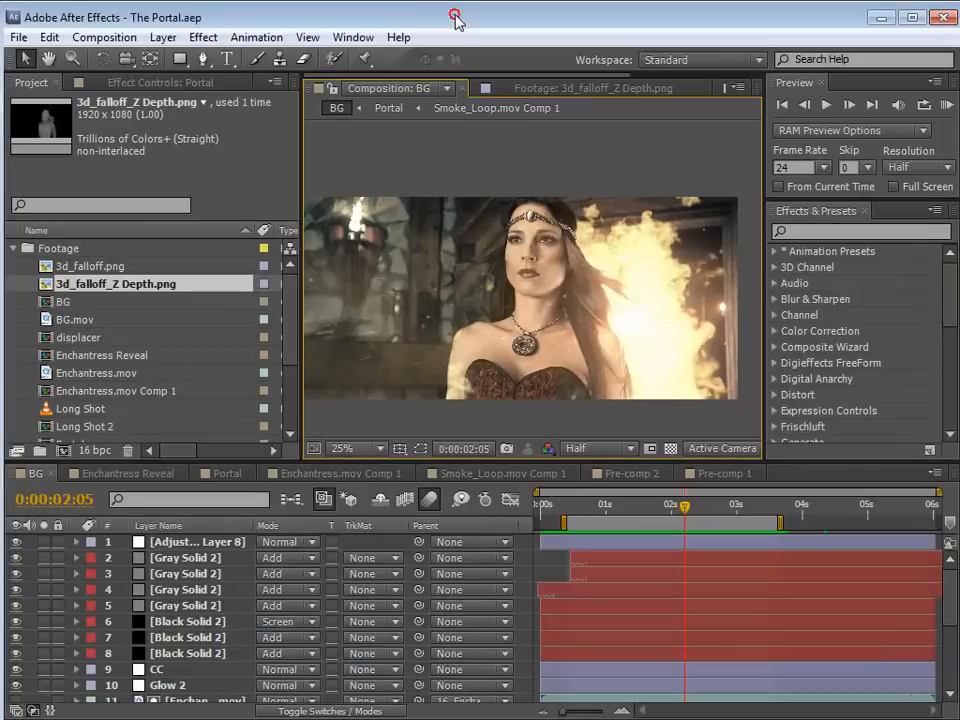
drag(641, 508, 663, 510)
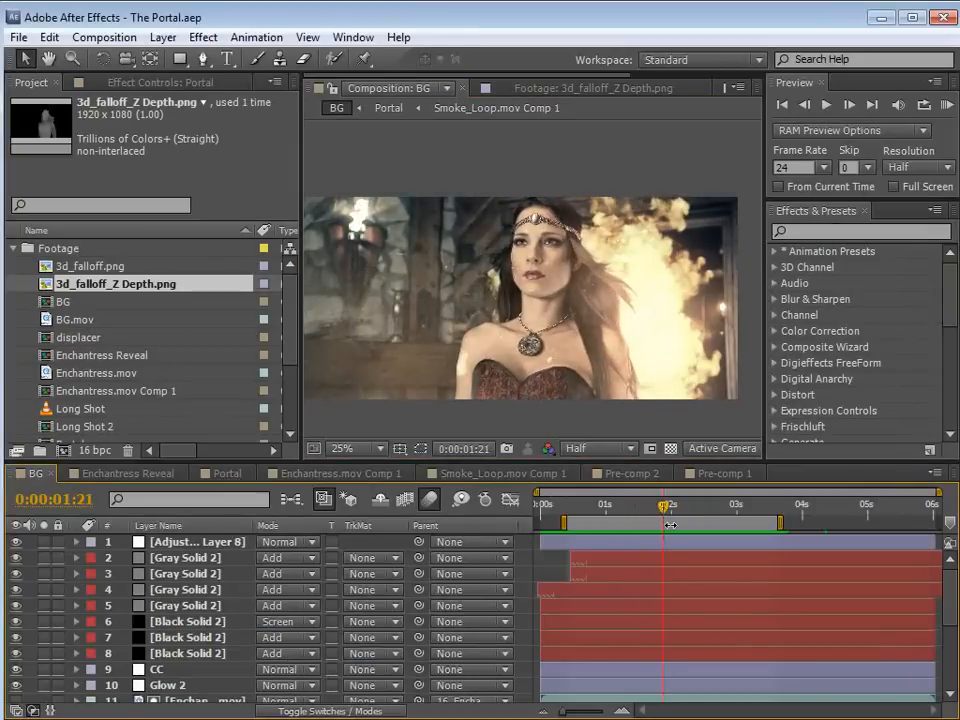
Open the Enchantress Reveal composition, set the preview frame rate to 12, and run a RAM preview in the enlarged viewer
click(110, 475)
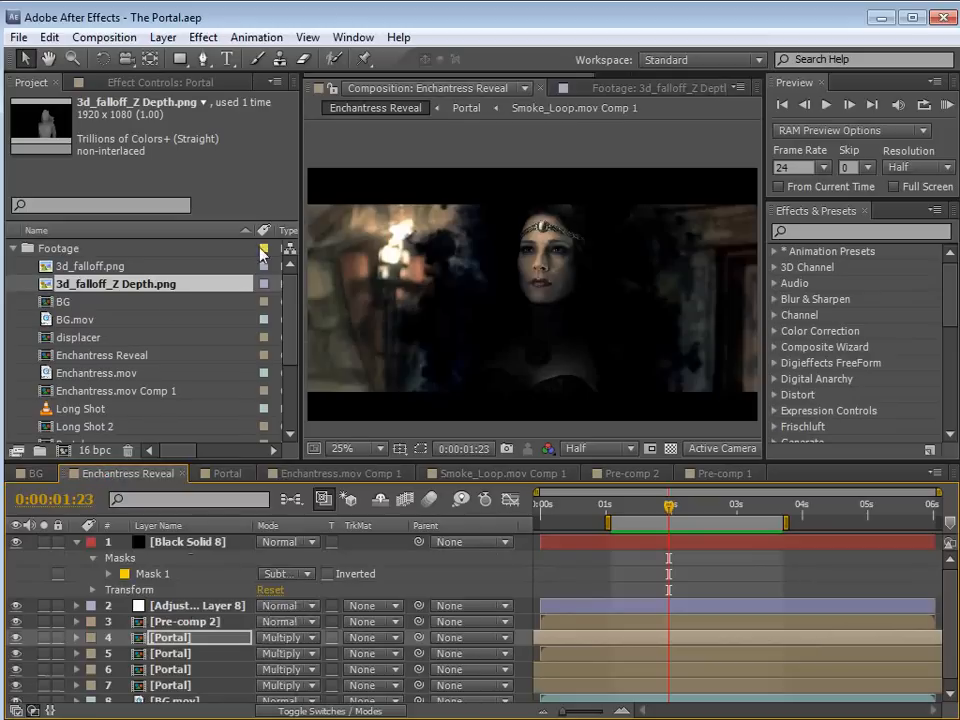
click(649, 571)
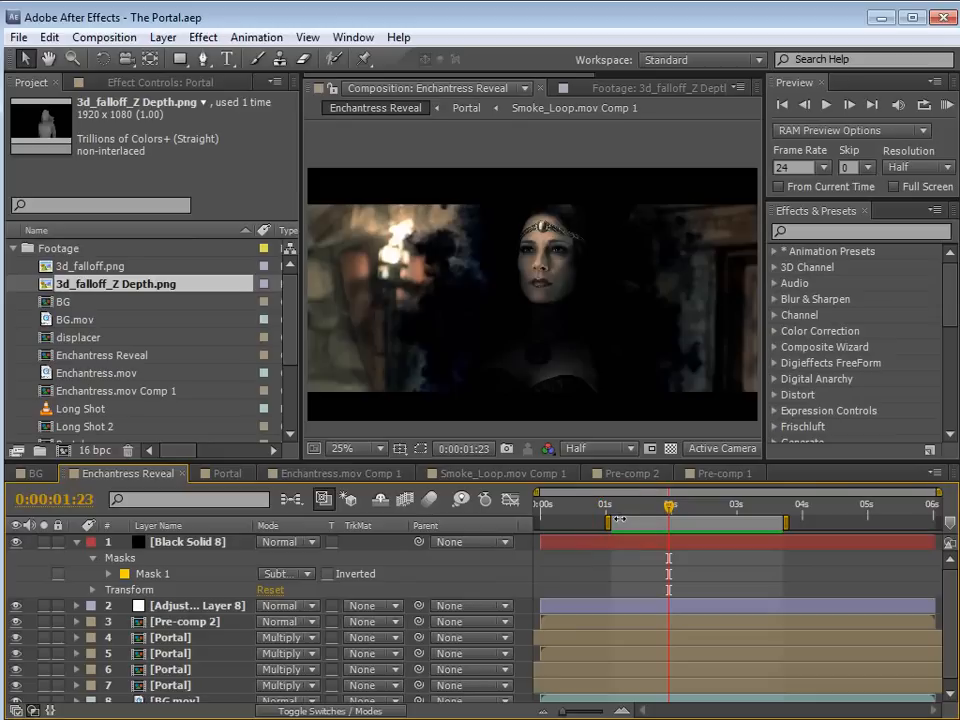
text(12)
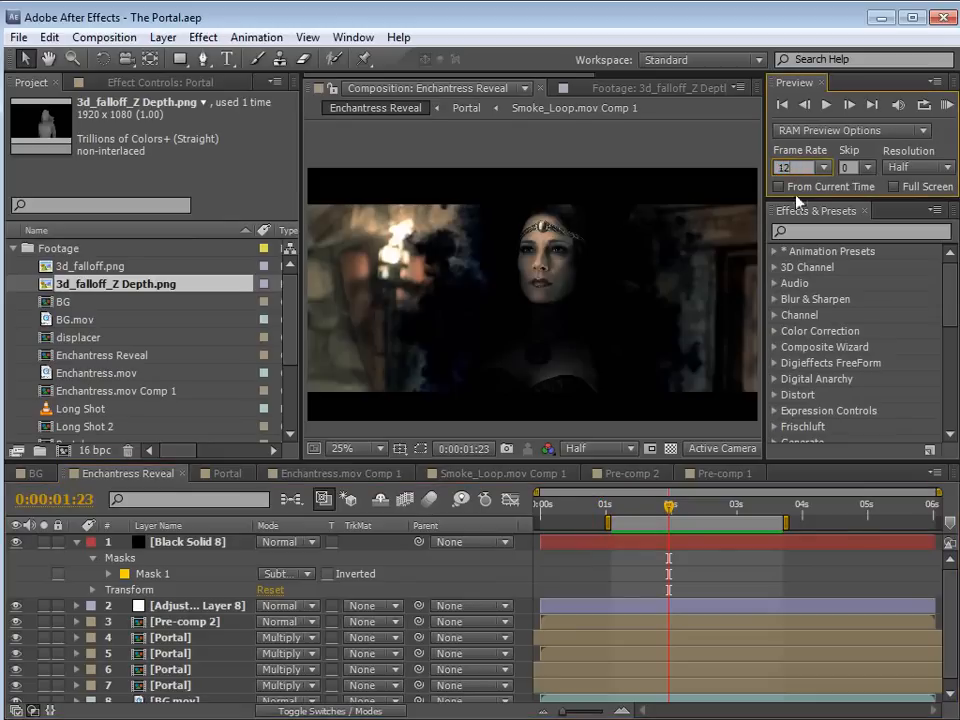
key(period)
key(comma)
key(grave)
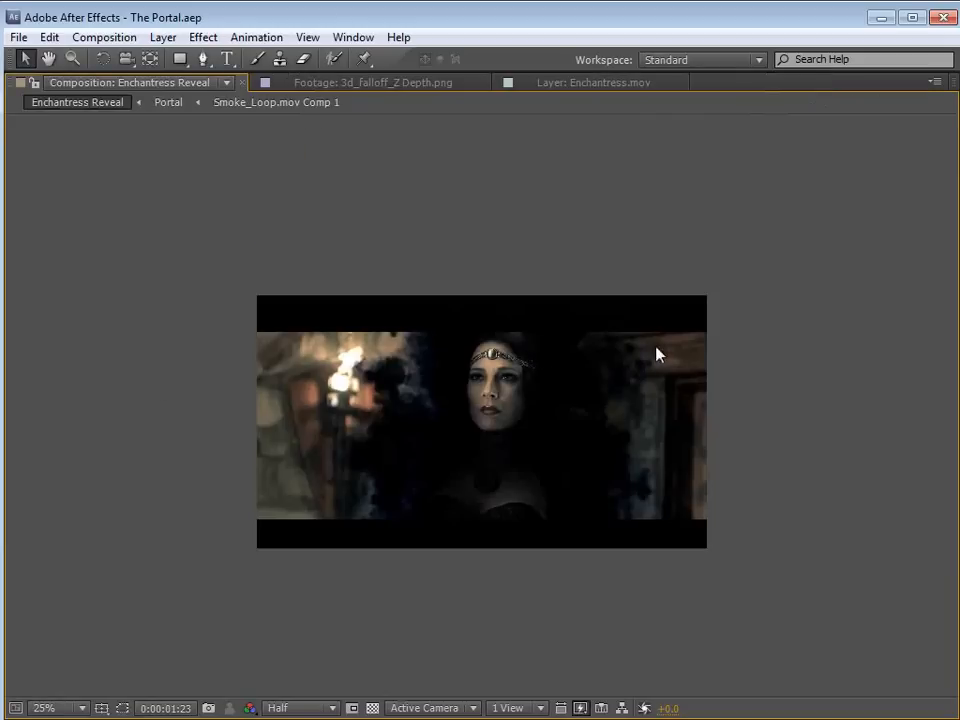
key(KP_0)
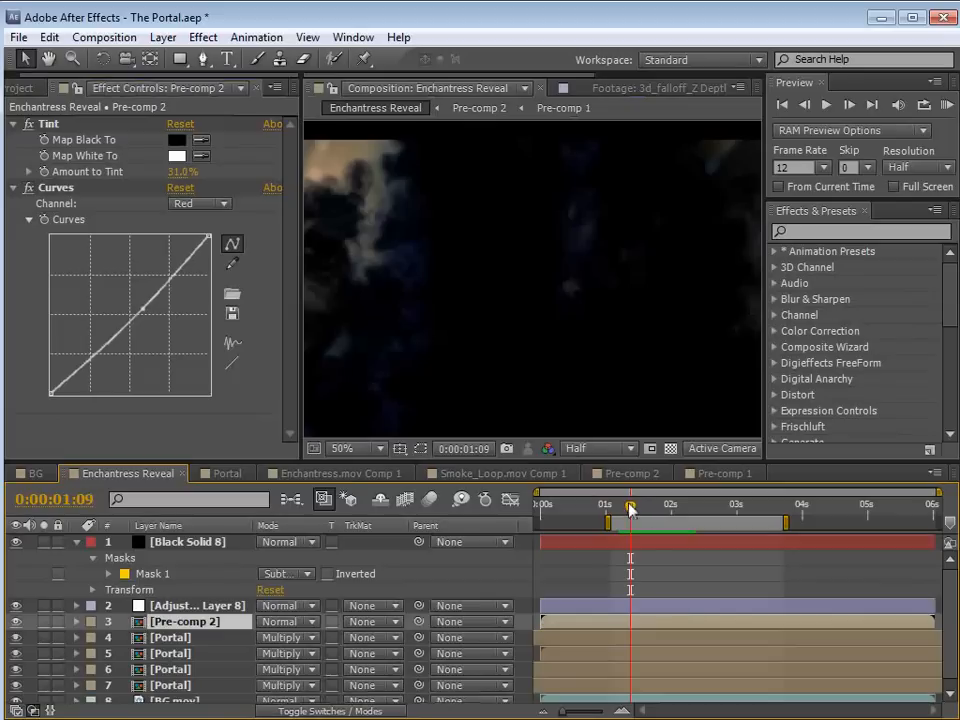
Open Pre-comp 2 from the reveal and examine its Pre-comp 1 depth matte over time, showing the layer and hiding it again
drag(631, 511, 667, 508)
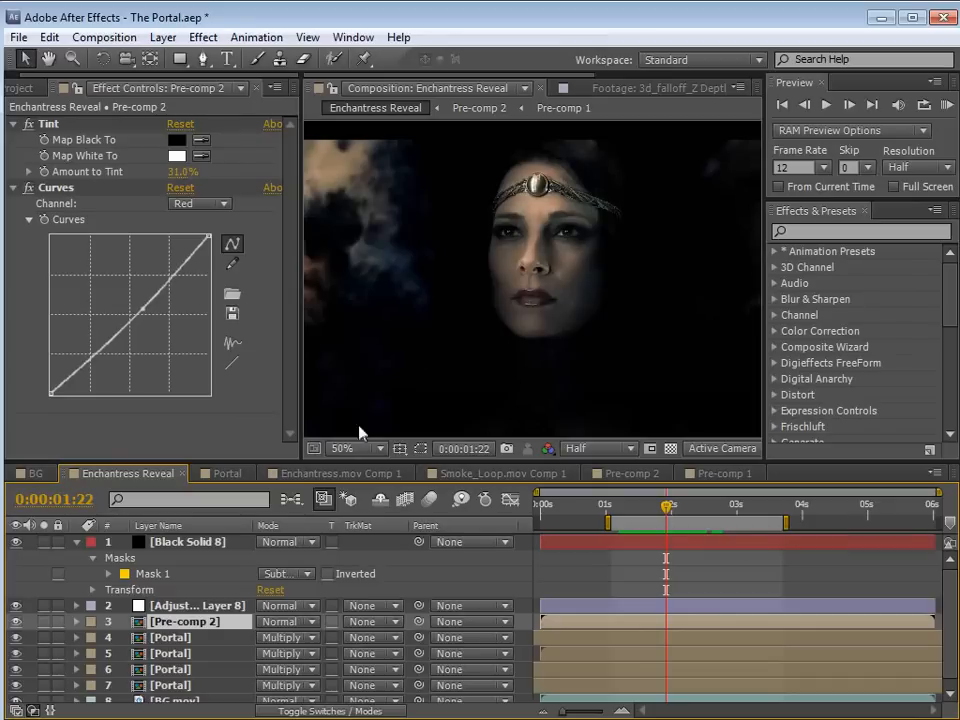
double_click(207, 627)
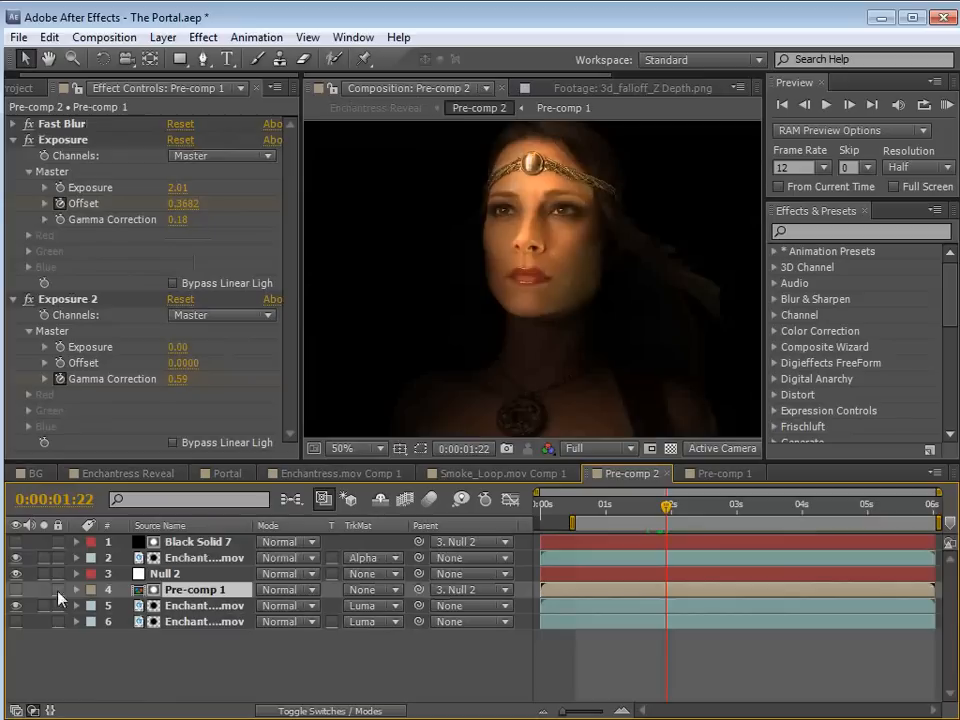
click(16, 589)
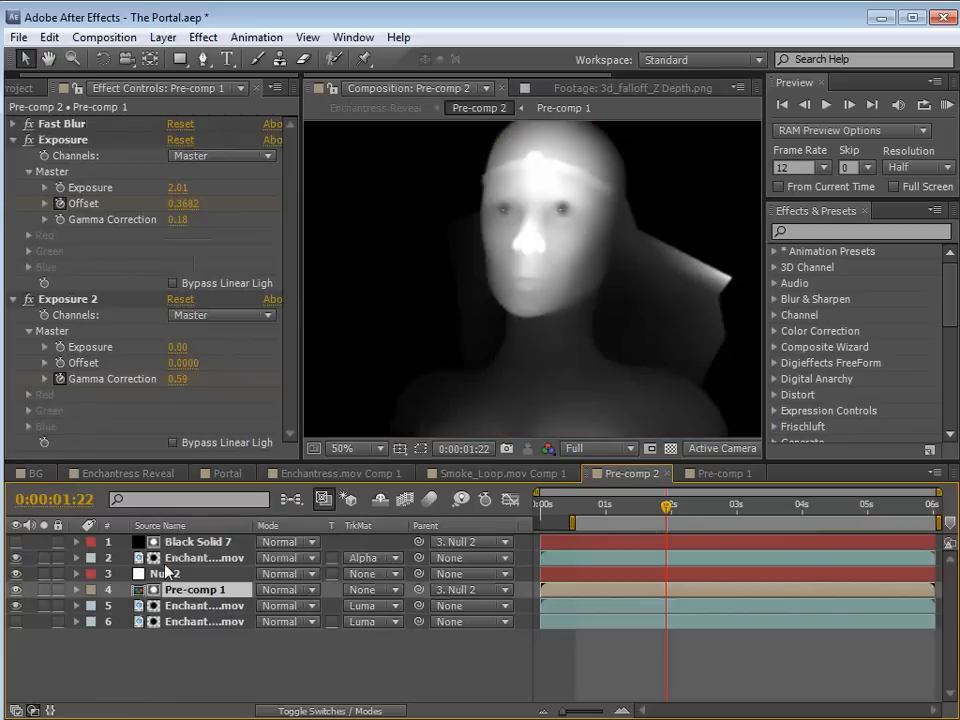
click(44, 589)
drag(666, 512, 692, 518)
click(18, 590)
drag(572, 515, 651, 553)
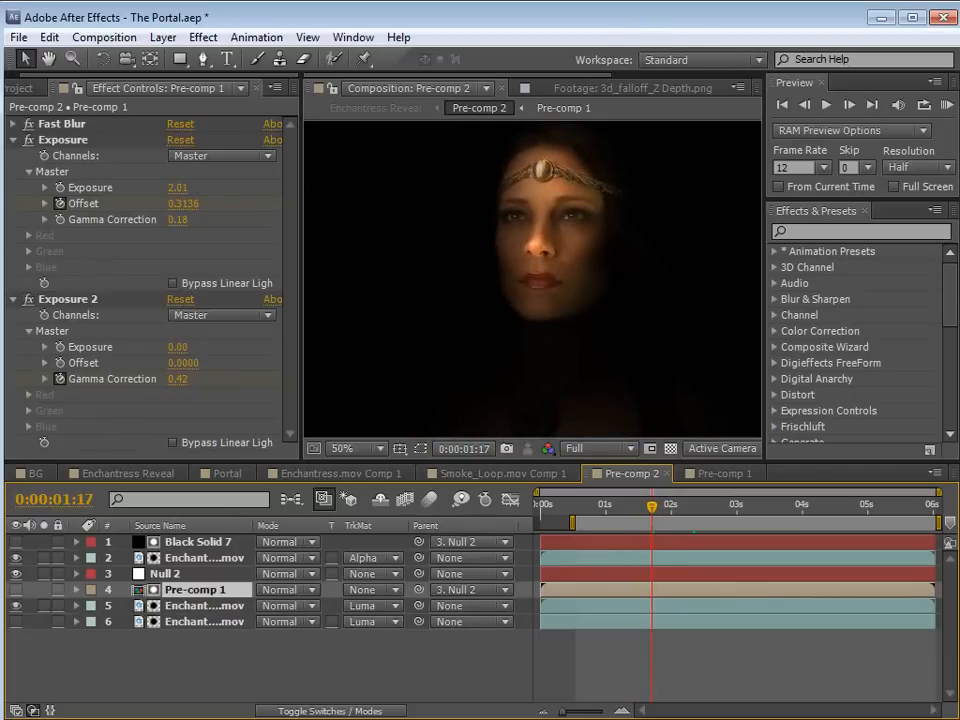
Switch to Firefox and look through the Video Copilot tutorials list as far as 3D Set Extensions
key(alt+Tab)
scroll(951, 226, down, 3)
scroll(890, 530, down, 2)
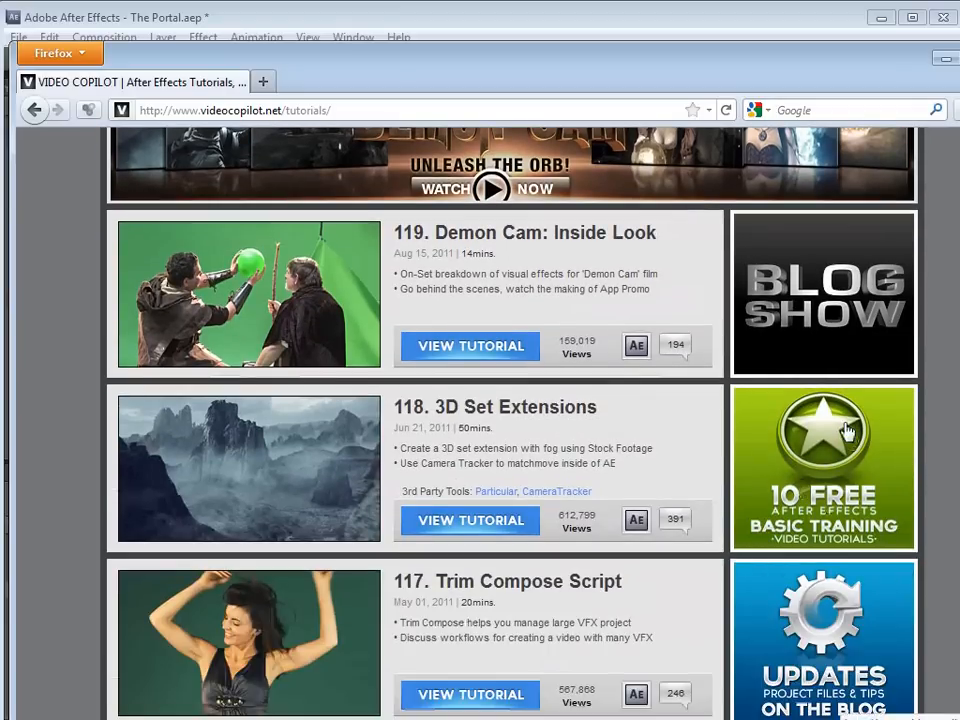
Return to After Effects and run a RAM preview of the BG composition's fire portal shot
key(alt+Tab)
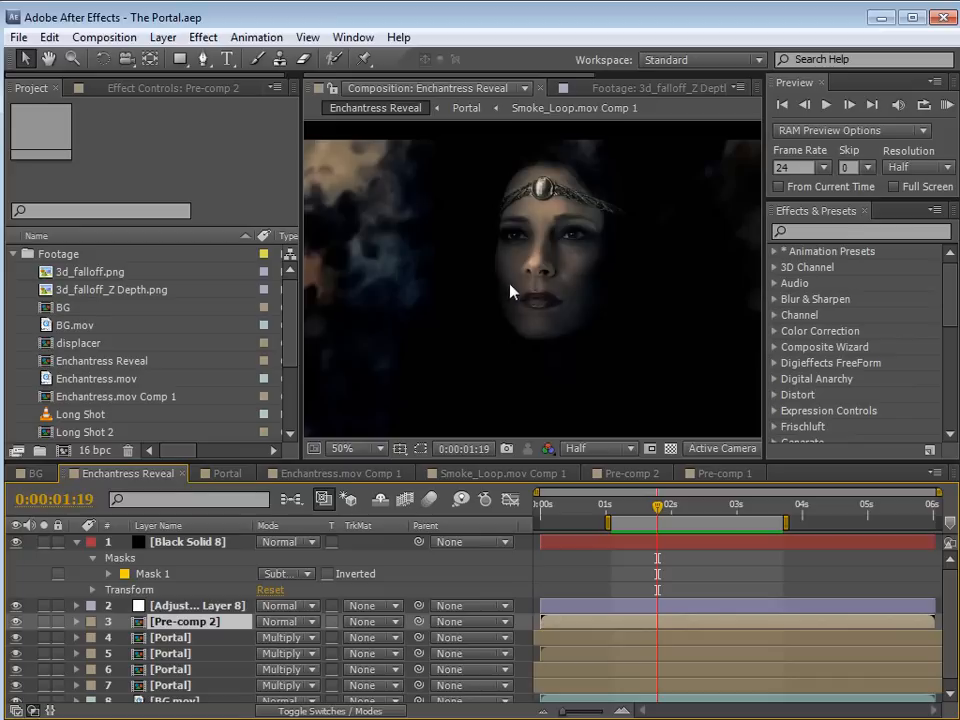
scroll(561, 369, down, 2)
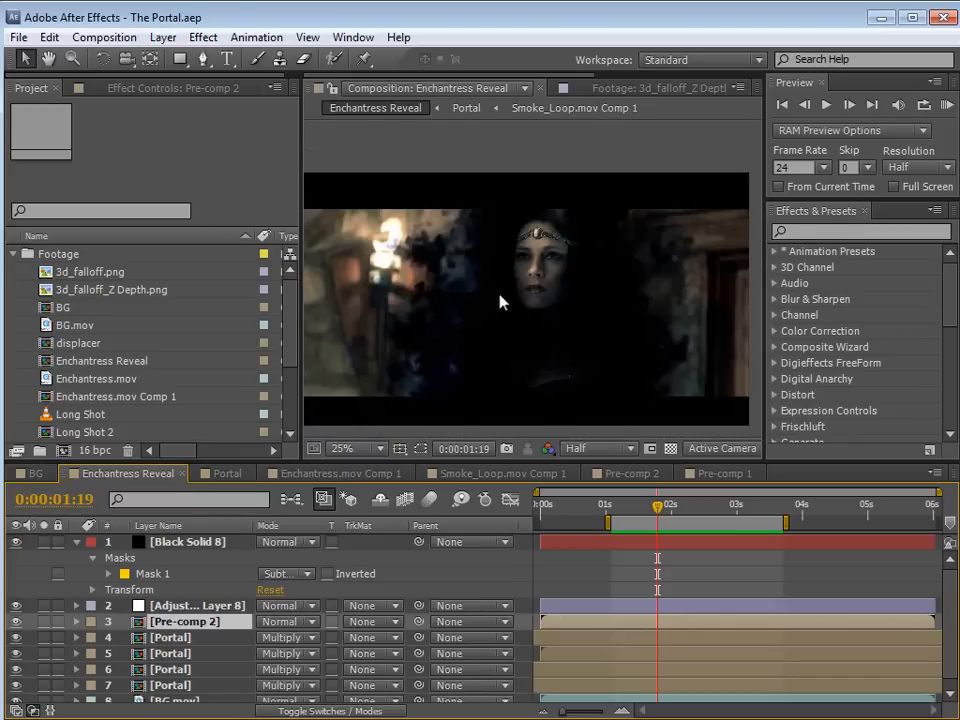
click(22, 474)
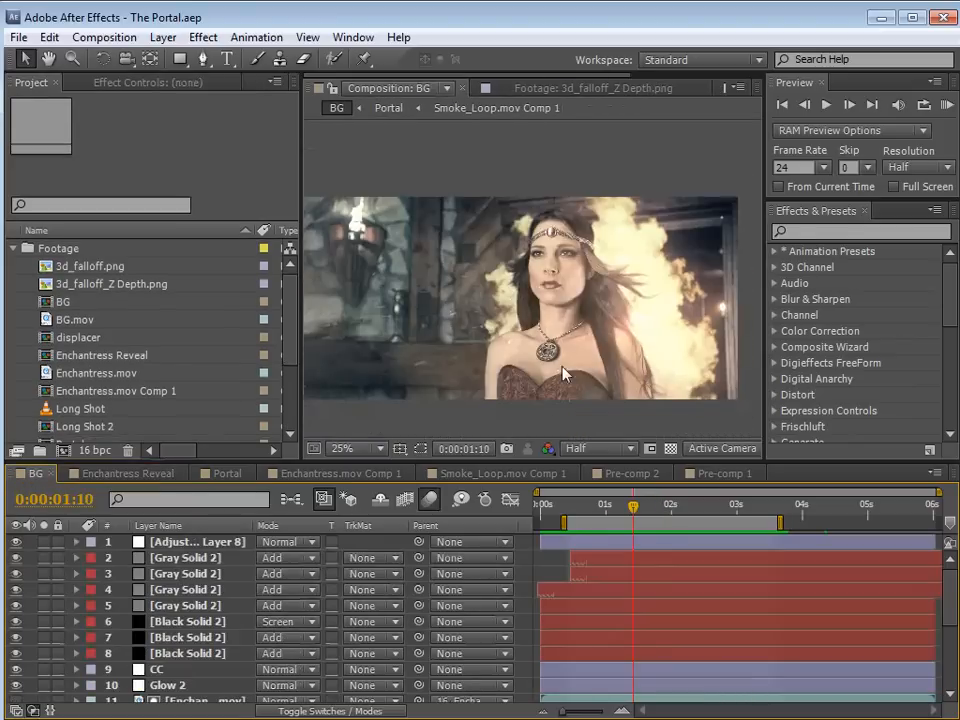
key(KP_0)
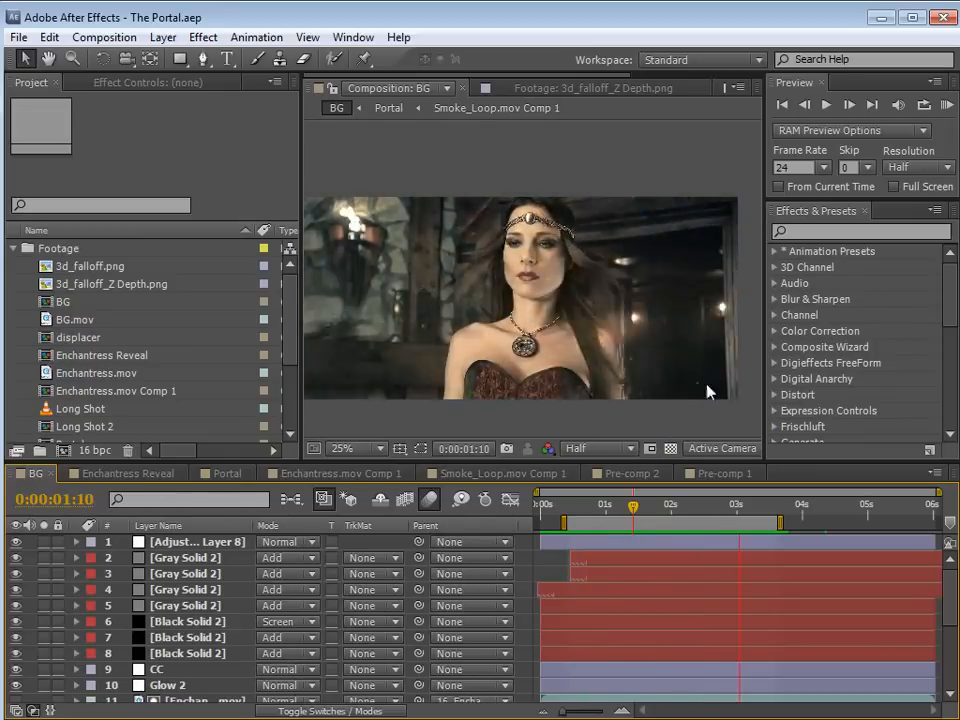
Review the Enchantress Reveal composition up to 0:00:02:08 and return to the BG composition
click(125, 473)
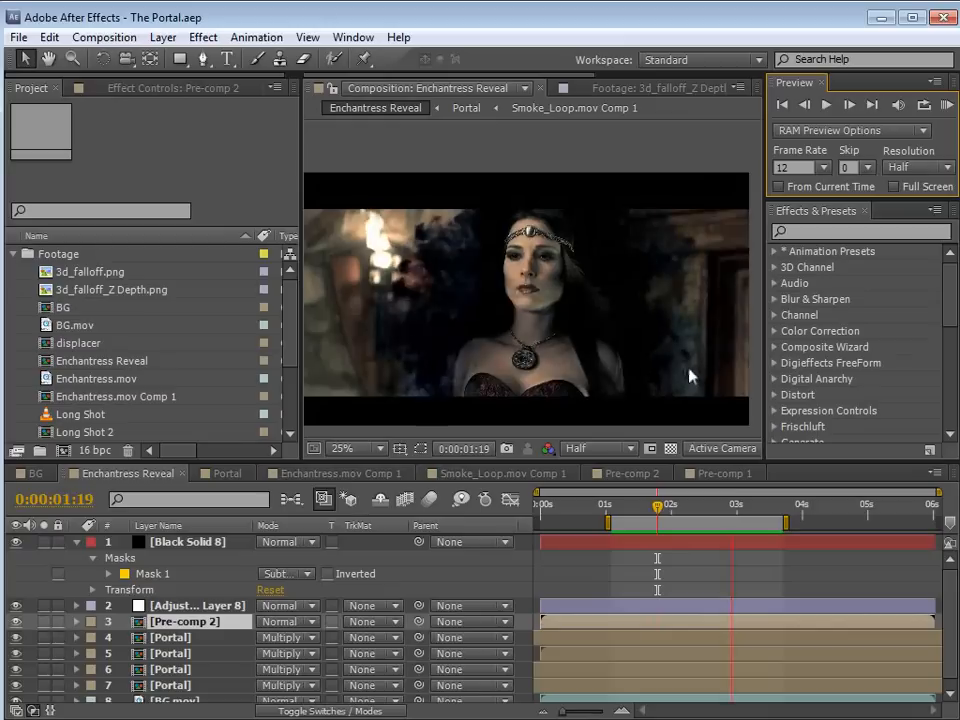
drag(664, 513, 692, 514)
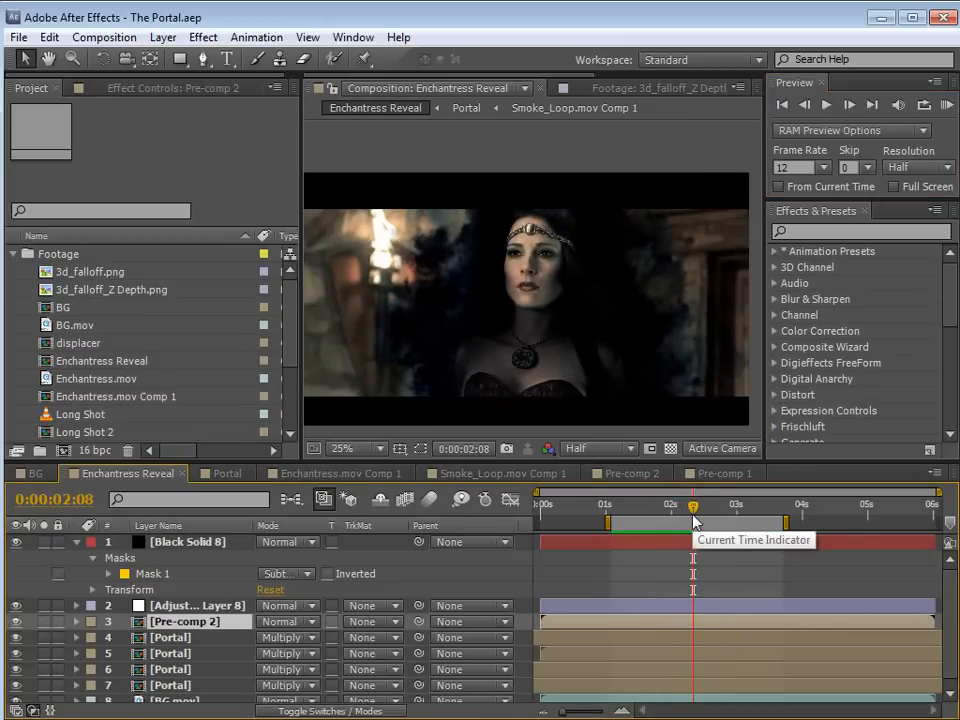
click(34, 474)
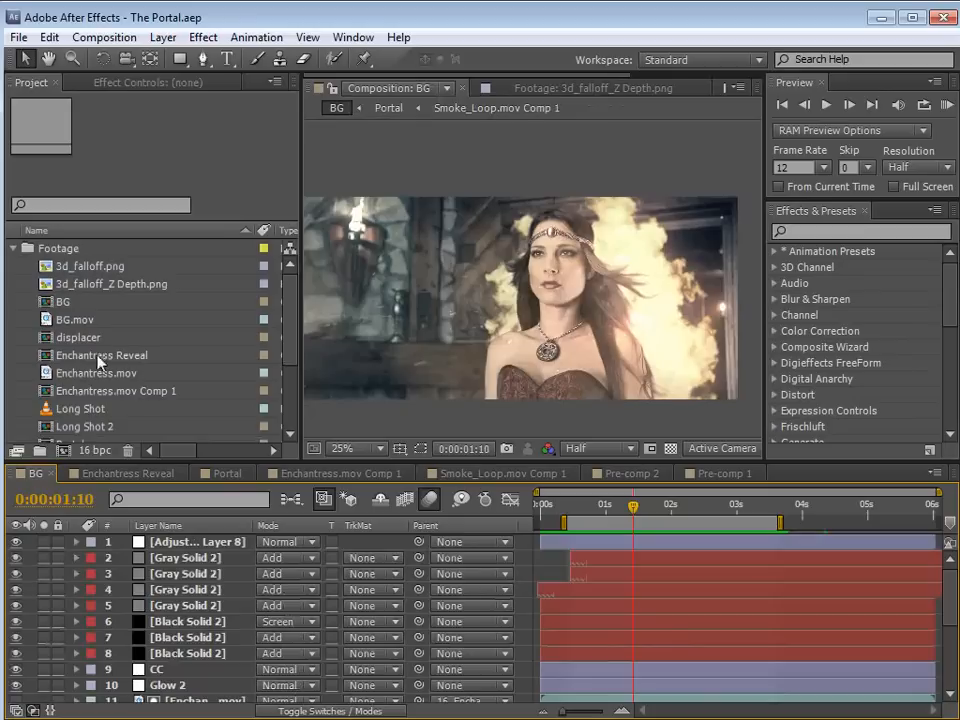
Create a new composition from the BG.mov footage and scrub through the empty room plate
click(58, 320)
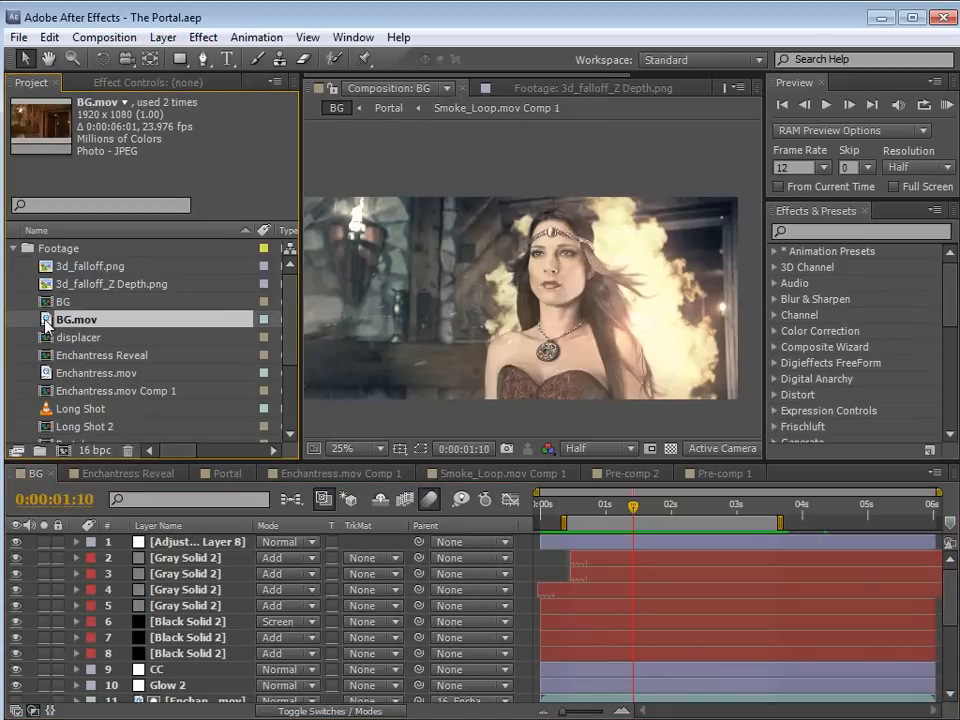
click(66, 451)
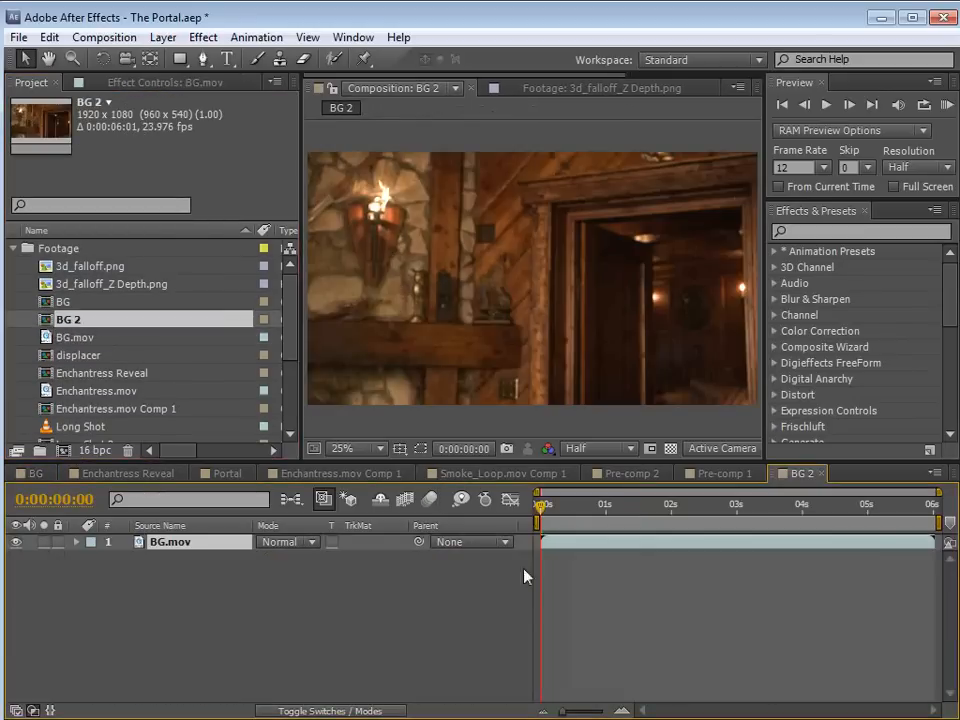
drag(564, 520, 834, 570)
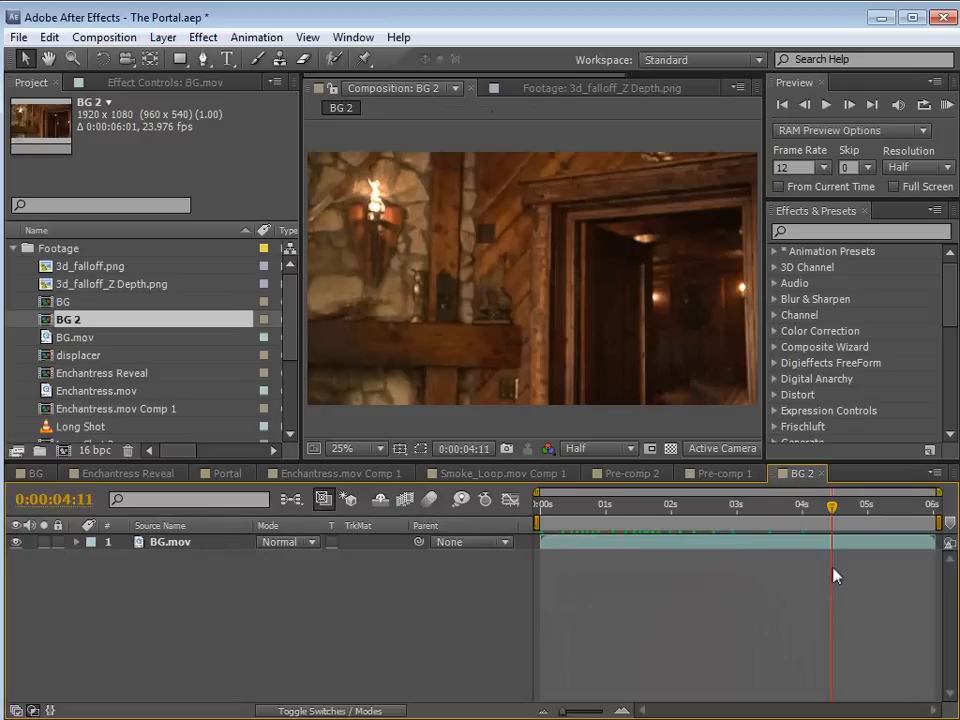
Add Enchantress.mov above BG.mov, review the green-screen footage, hide its layer, and move to 0:00:01:01
click(48, 393)
drag(48, 393, 140, 545)
drag(718, 506, 684, 512)
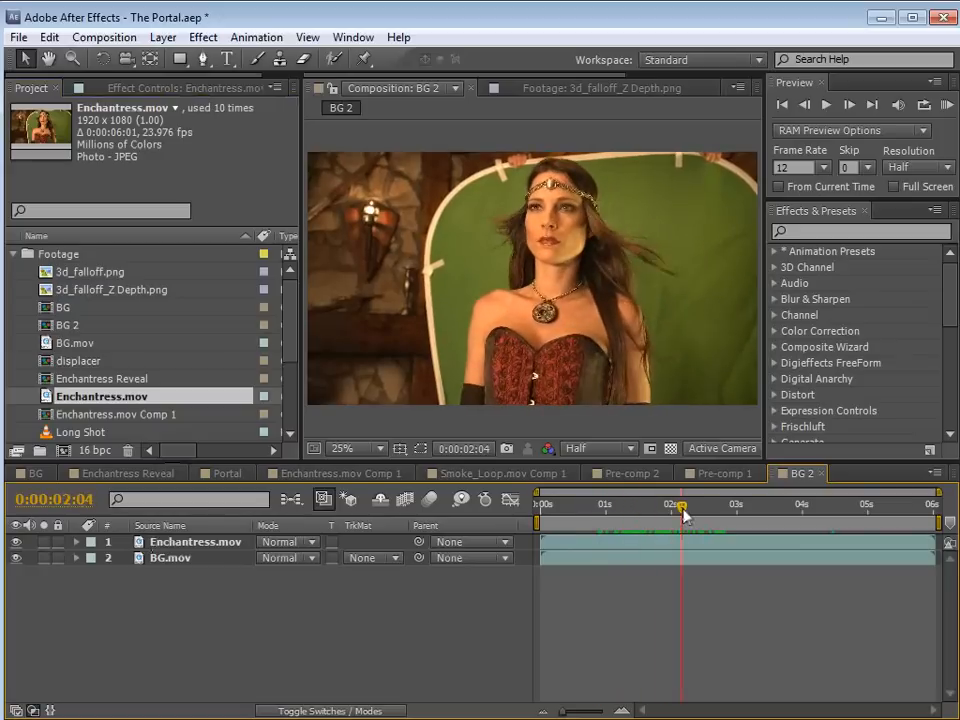
click(15, 541)
click(610, 512)
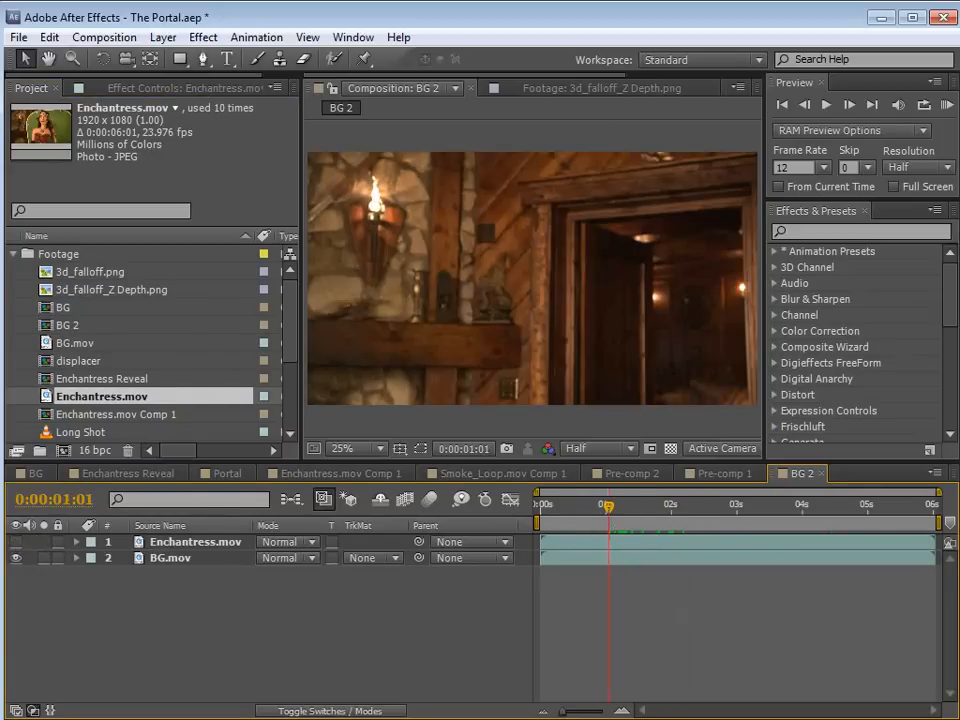
Switch to the Sequence 01_8 video to examine the behind-the-scenes green-screen setup
key(alt+Tab)
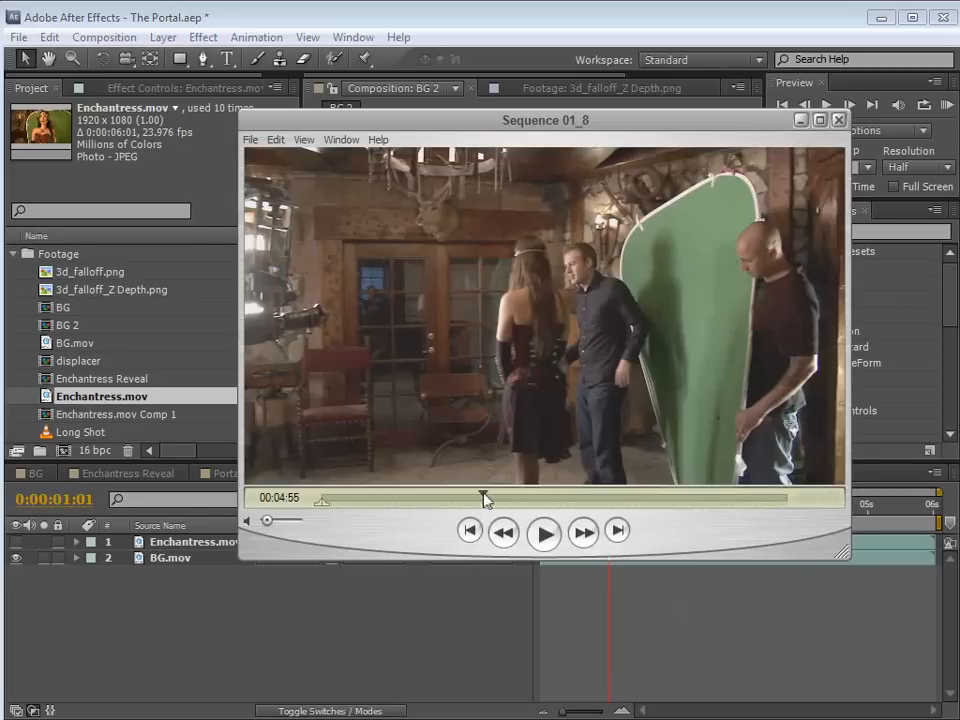
drag(530, 121, 508, 120)
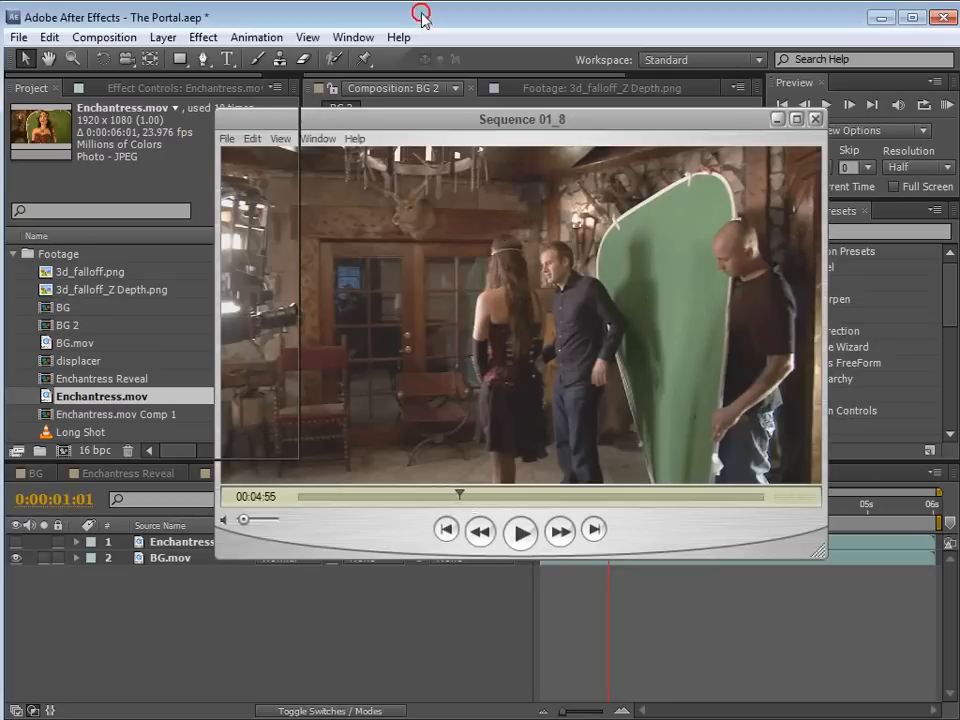
Switch back to After Effects, make the Enchantress.mov layer visible in BG 2, and review the green-screen frame enlarged
click(491, 17)
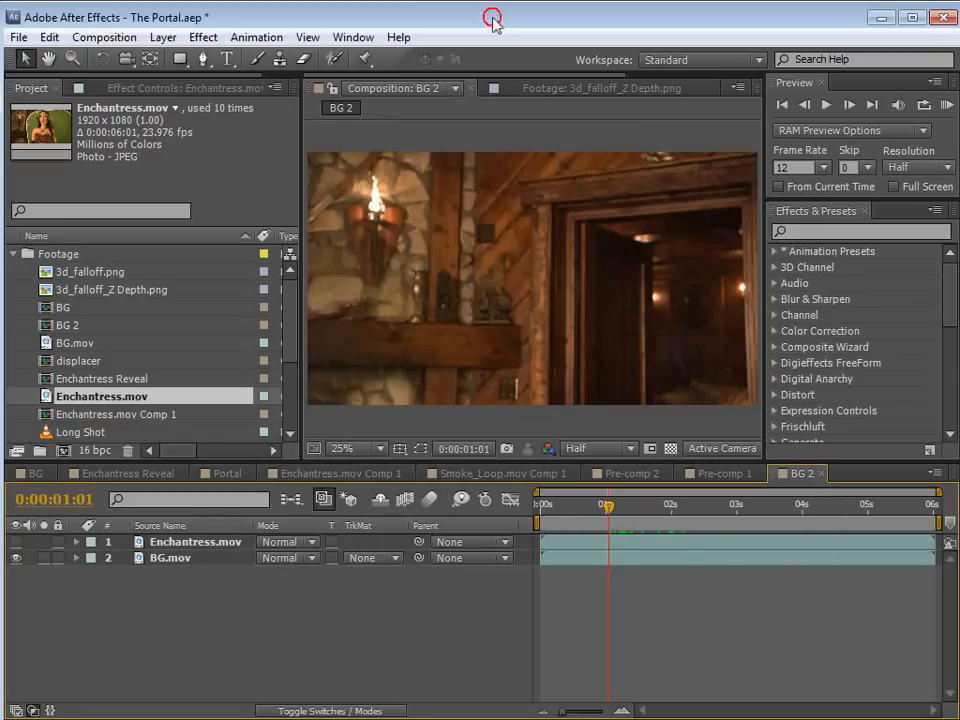
click(180, 542)
click(15, 542)
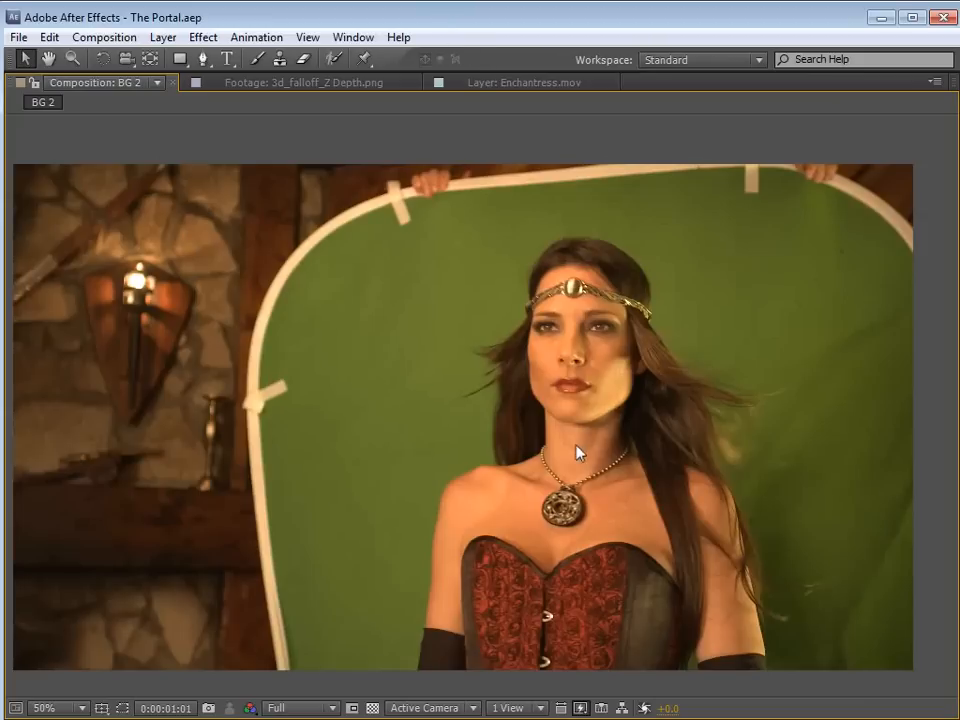
scroll(576, 455, down, 2)
key(grave)
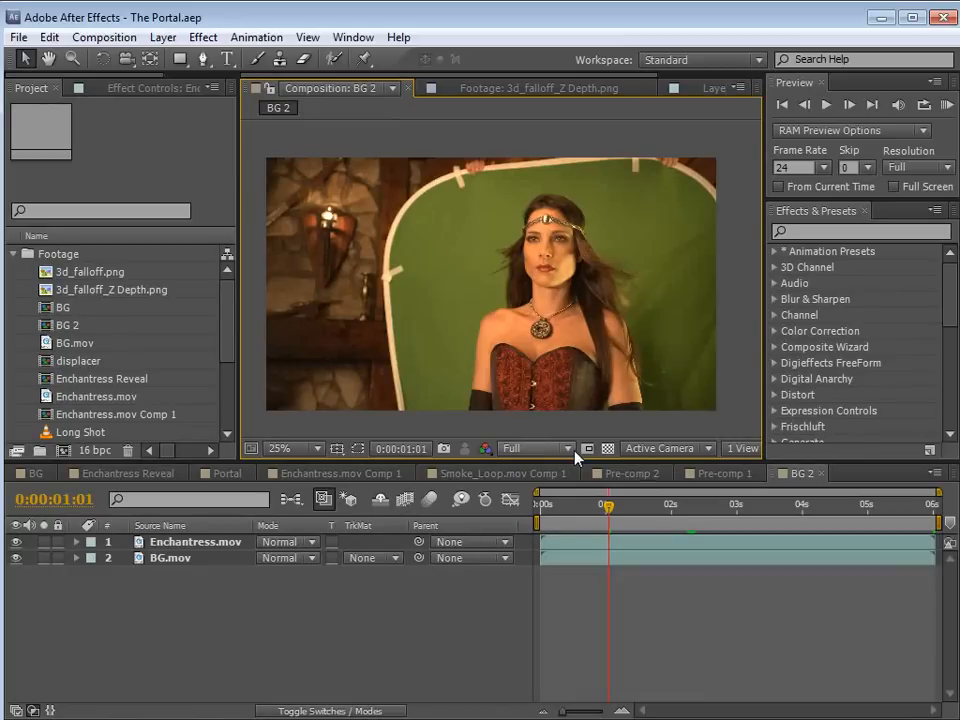
Duplicate the Enchantress.mov layer and pre-compose the upper copy as Enchantress.mov Comp 2, leaving all attributes in BG 2
click(184, 543)
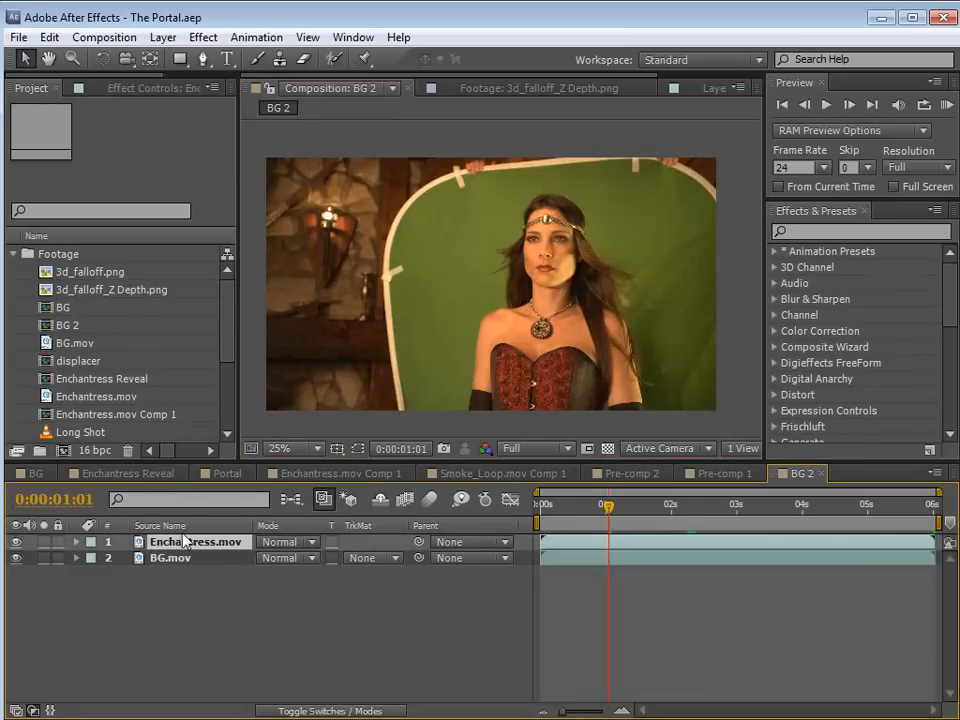
click(49, 37)
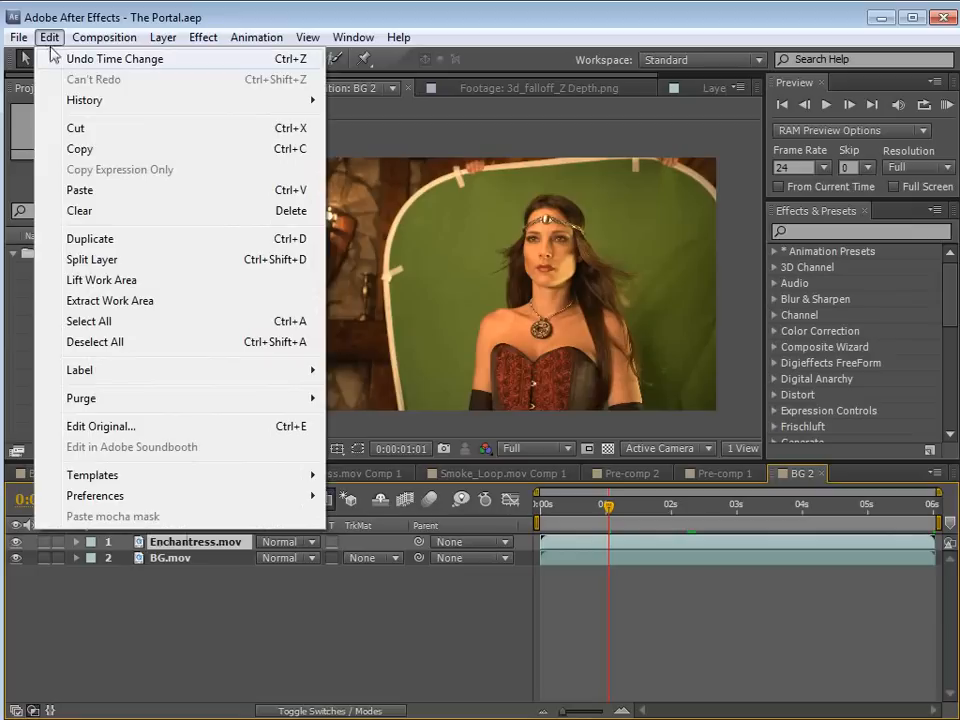
click(100, 240)
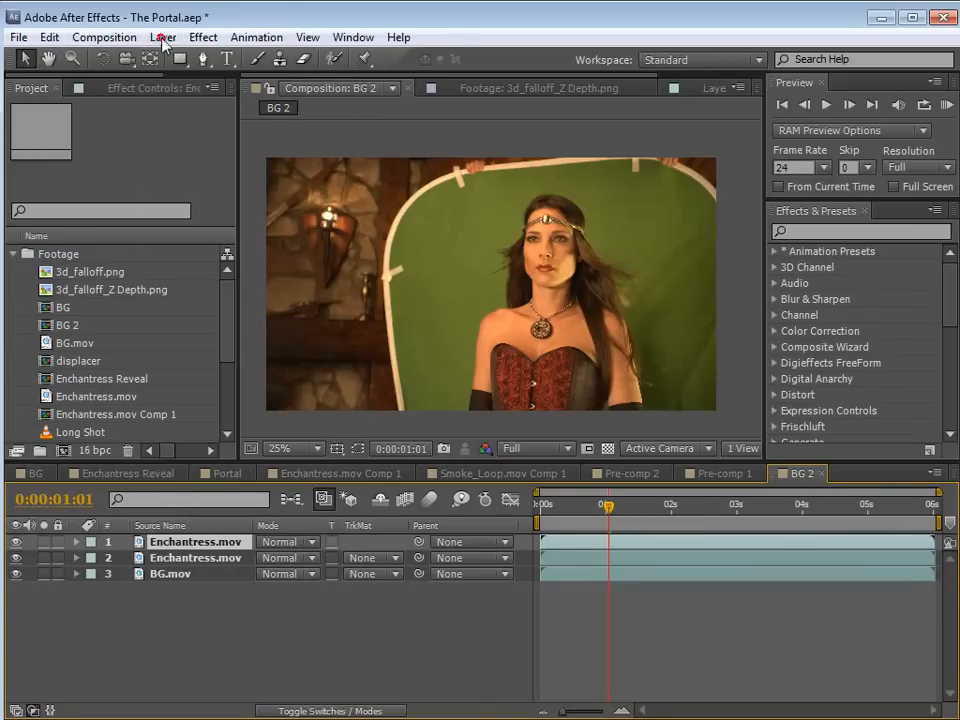
click(163, 37)
click(208, 706)
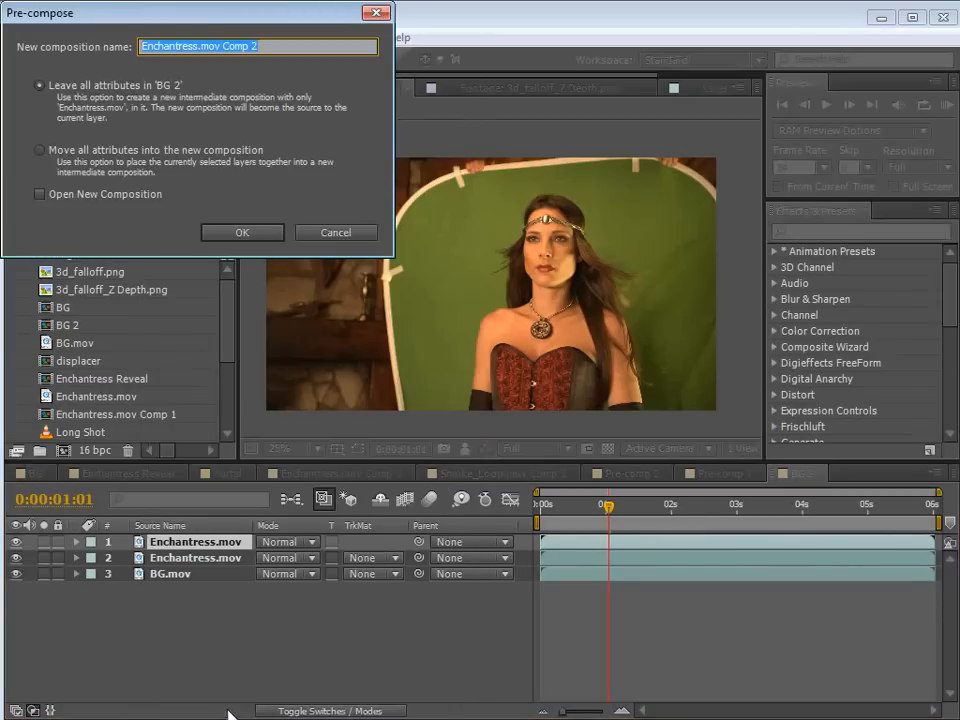
click(39, 86)
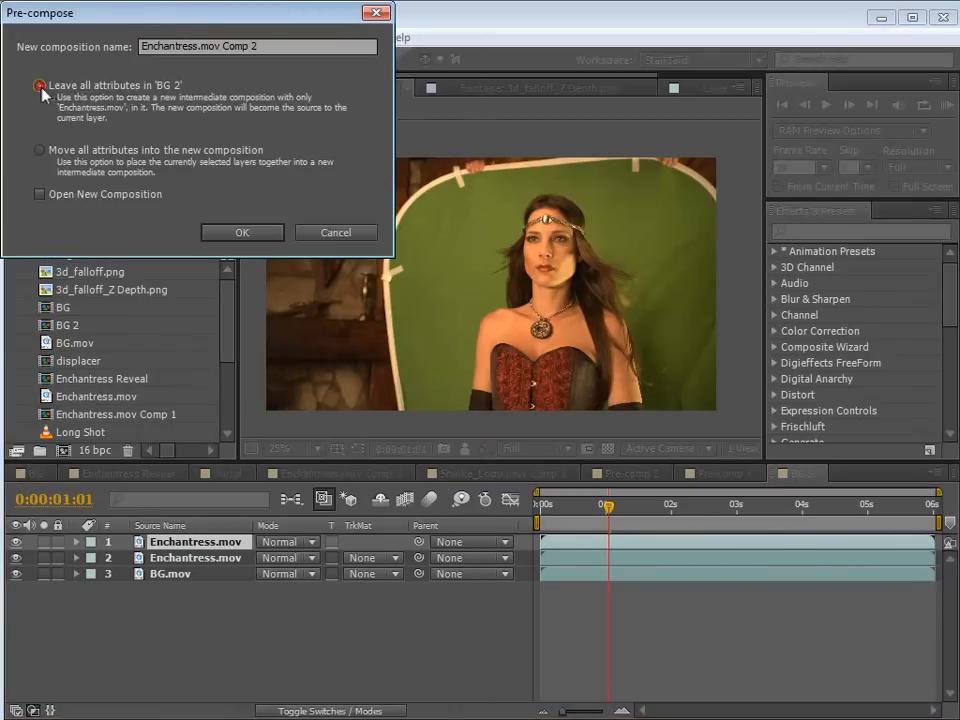
click(243, 234)
Apply the Keylight (1.2) effect to the Enchantress.mov Comp 2 layer
click(204, 561)
click(205, 540)
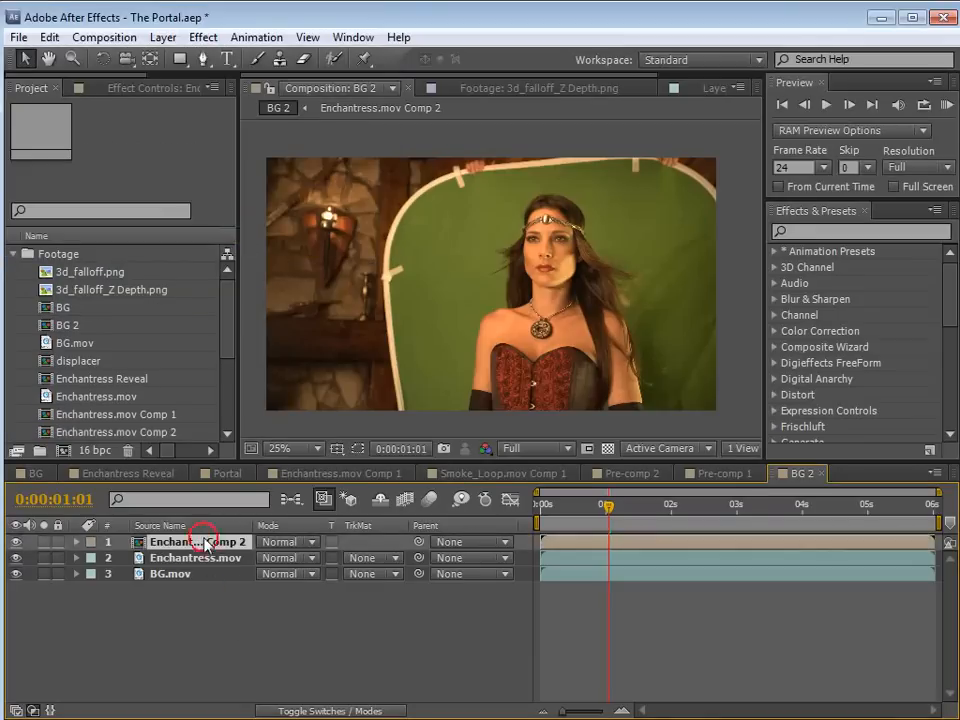
click(203, 37)
mouse_move(300, 376)
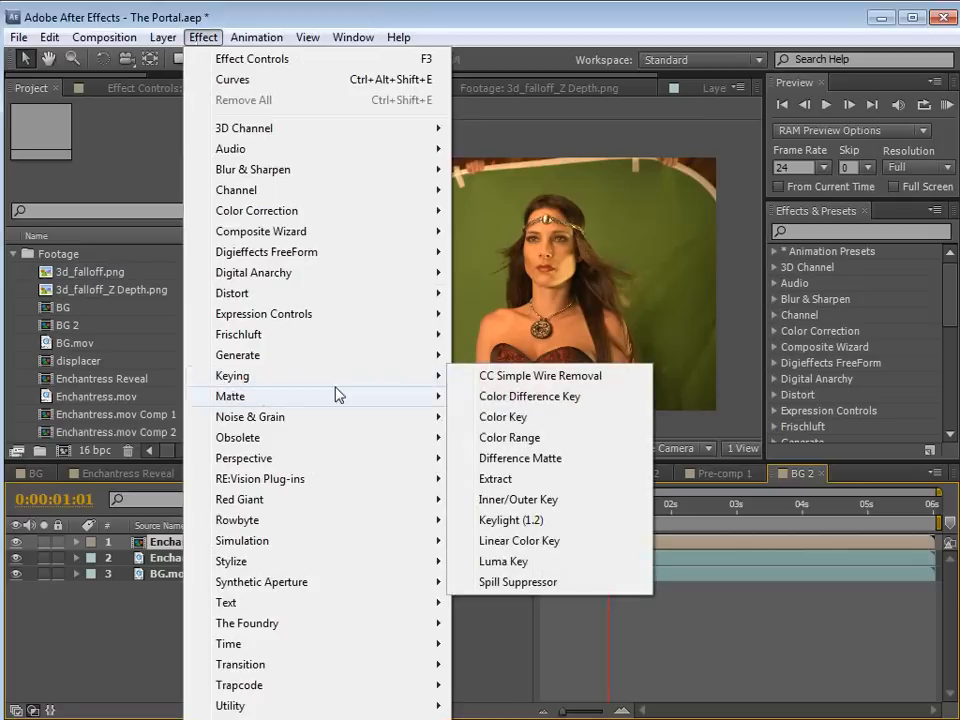
click(549, 522)
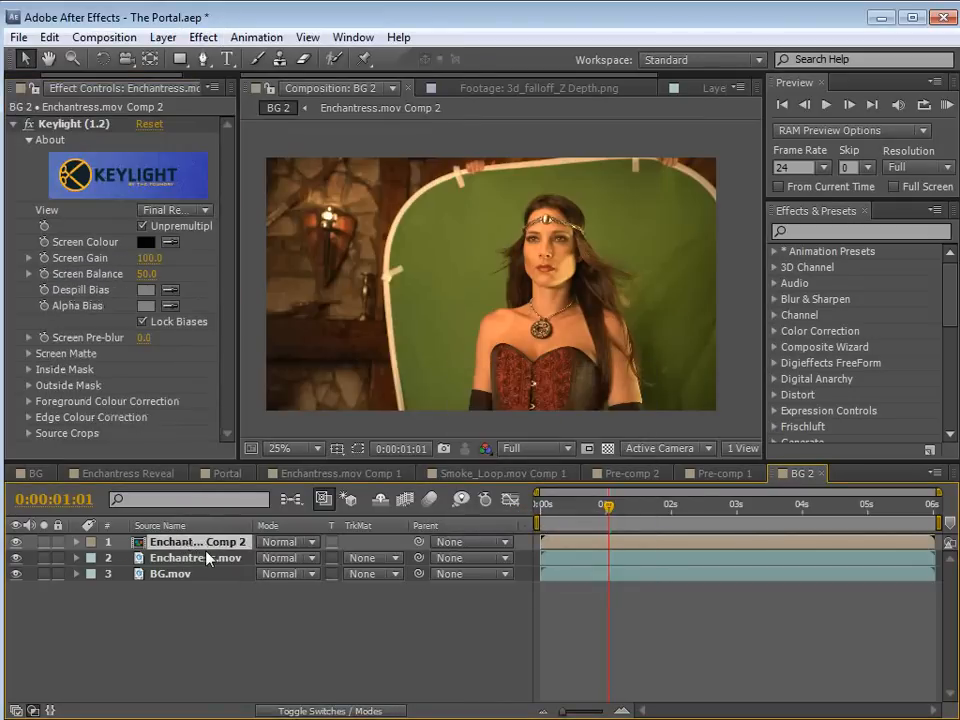
Widen the effect settings area and sample the green beside the woman's hair as Keylight's Screen Colour
drag(239, 268, 308, 281)
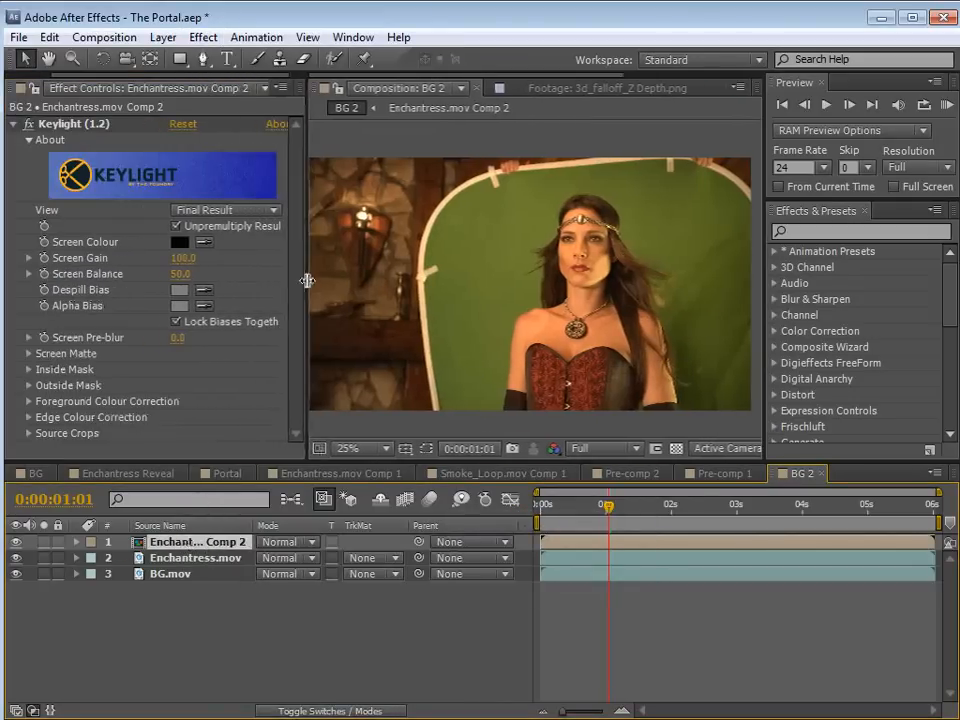
scroll(515, 285, up, 2)
click(204, 242)
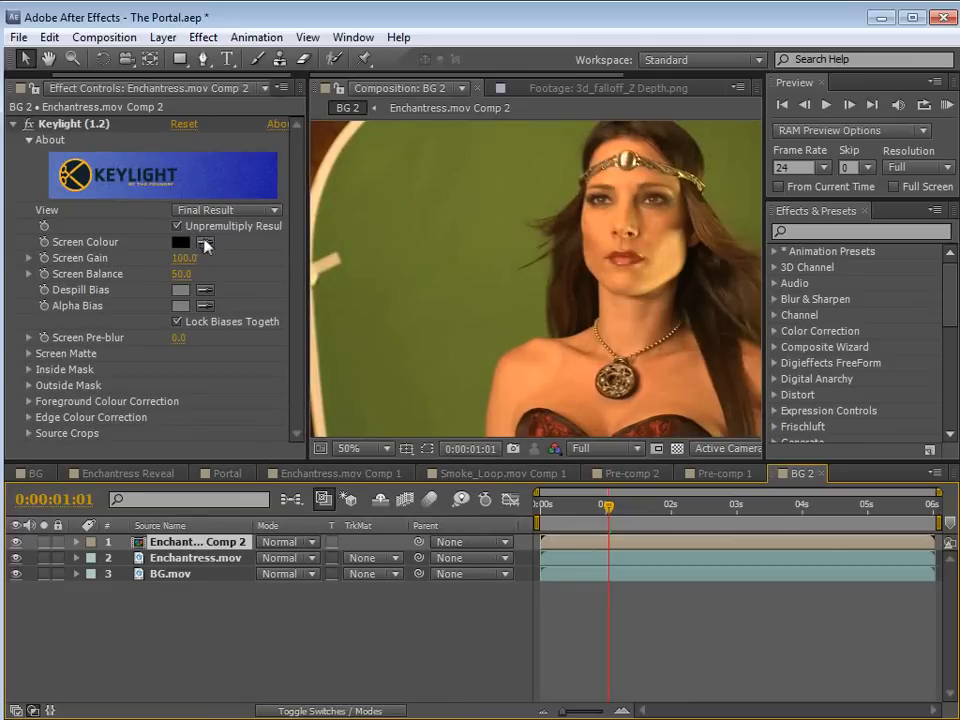
click(503, 233)
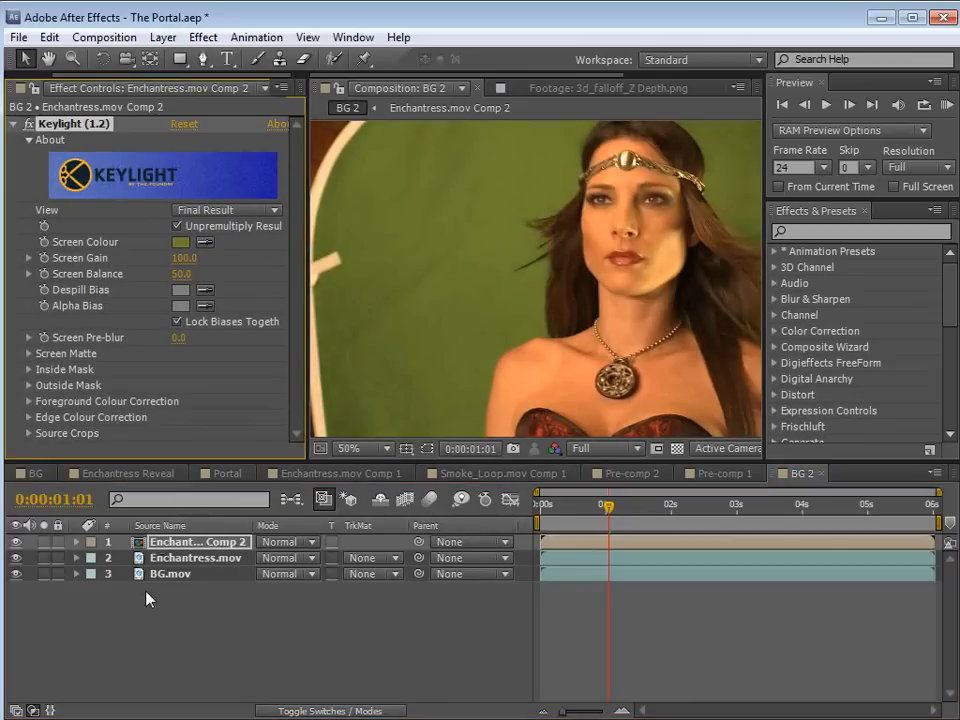
Hide the unkeyed Enchantress.mov layer, reselect Enchantress.mov Comp 2, and move to 0:00:01:04 to check the key
click(16, 558)
click(200, 560)
click(195, 545)
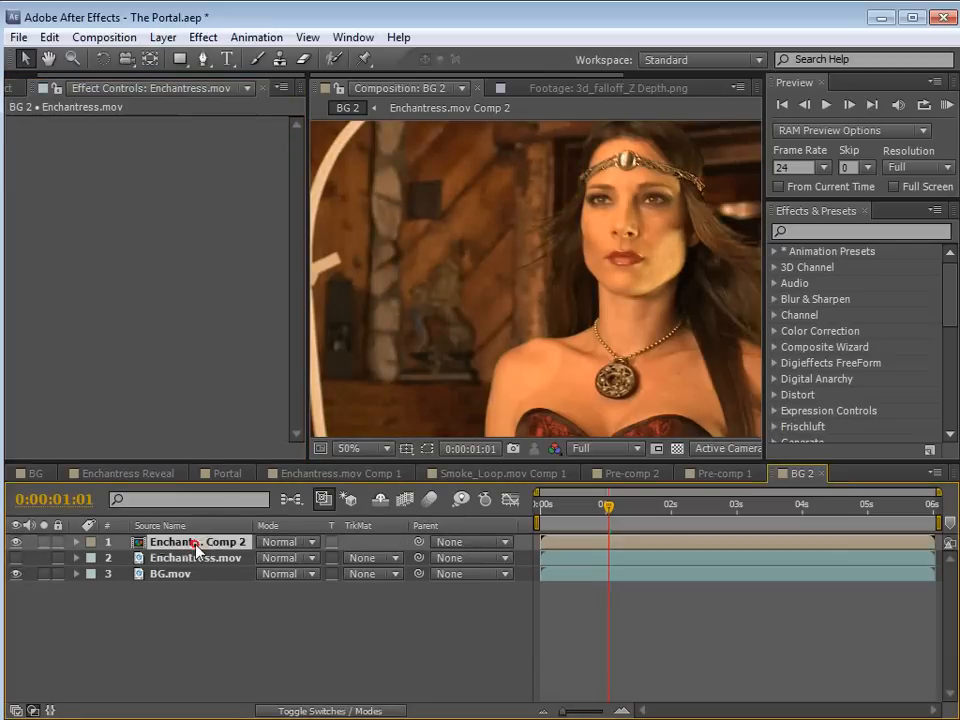
key(space)
drag(651, 321, 530, 306)
scroll(520, 304, down, 2)
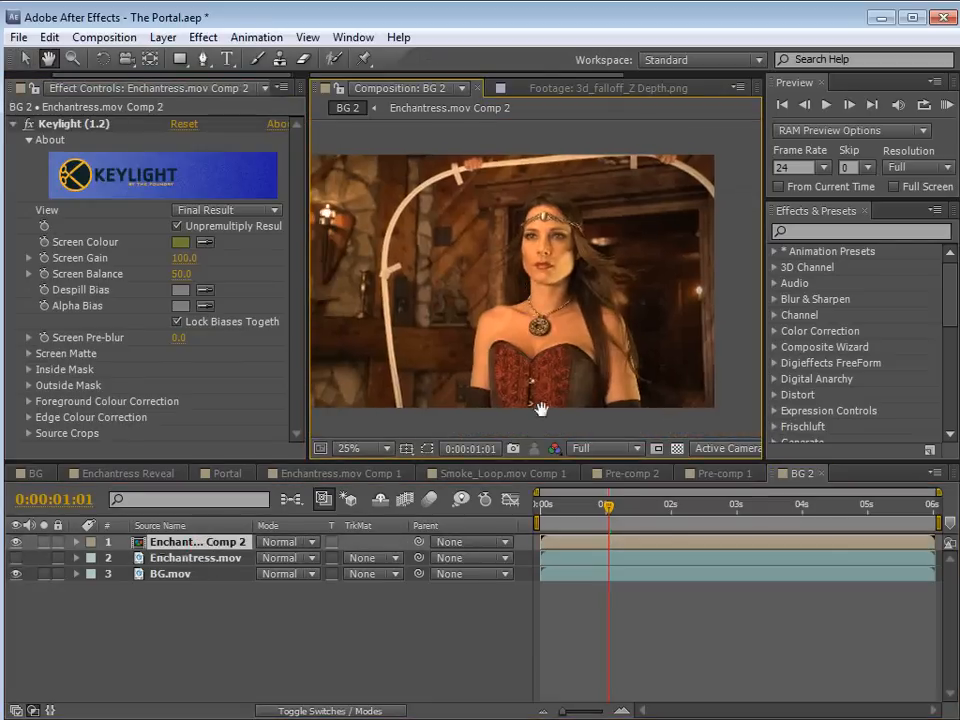
mouse_move(608, 514)
mouse_down()
mouse_move(618, 514)
mouse_move(598, 510)
mouse_move(616, 510)
mouse_up()
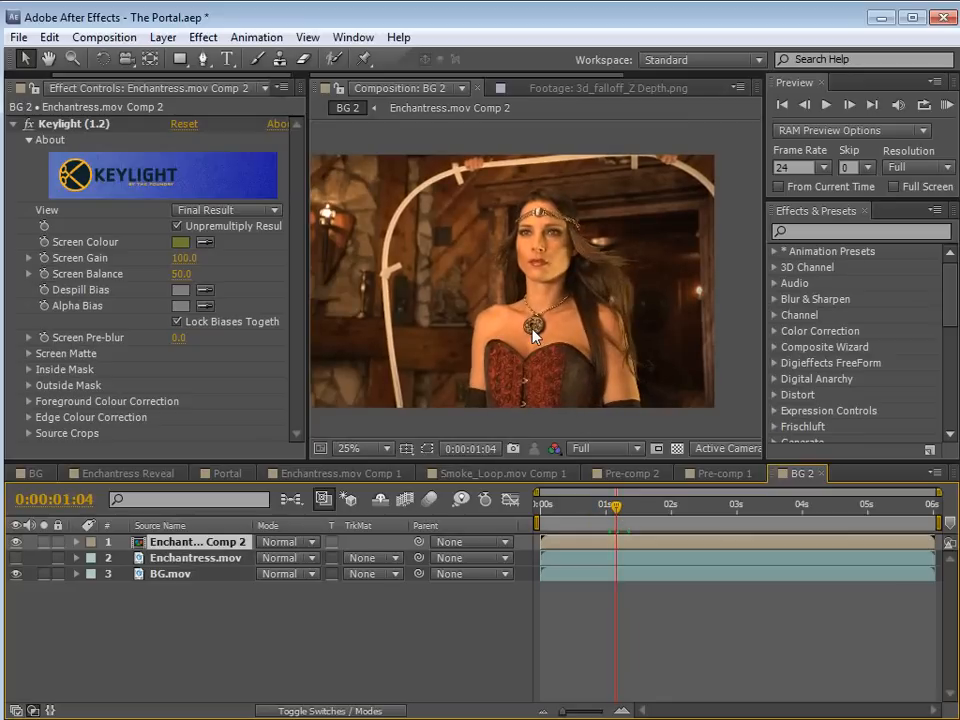
Inspect the keyed hair around the face and set Keylight's View to Intermediate Result
key(space)
scroll(531, 321, up, 4)
drag(504, 288, 544, 328)
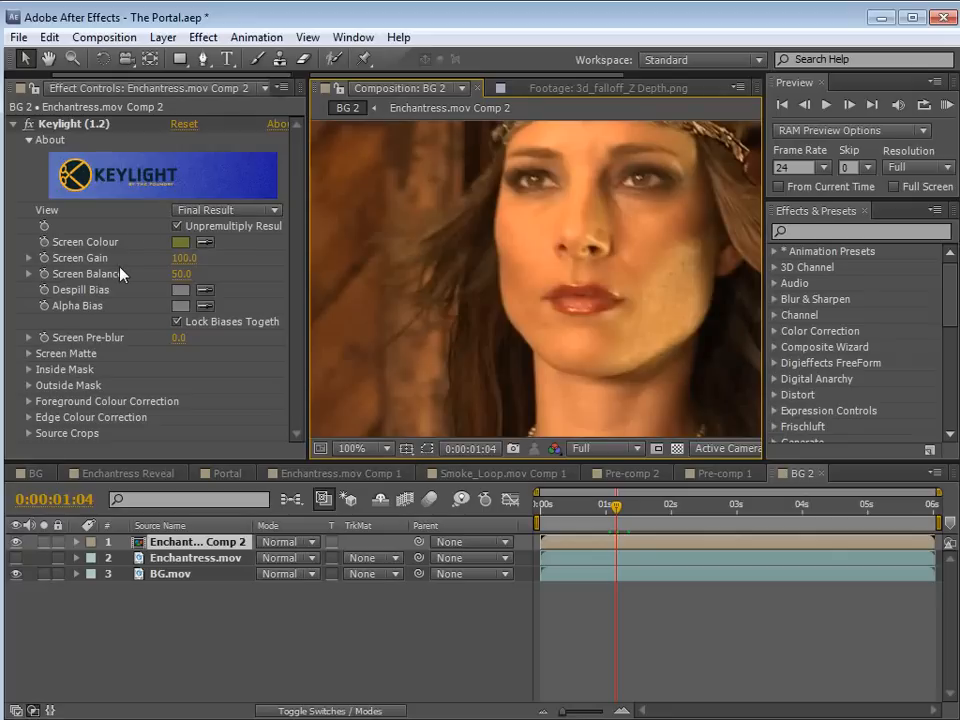
click(197, 218)
click(242, 415)
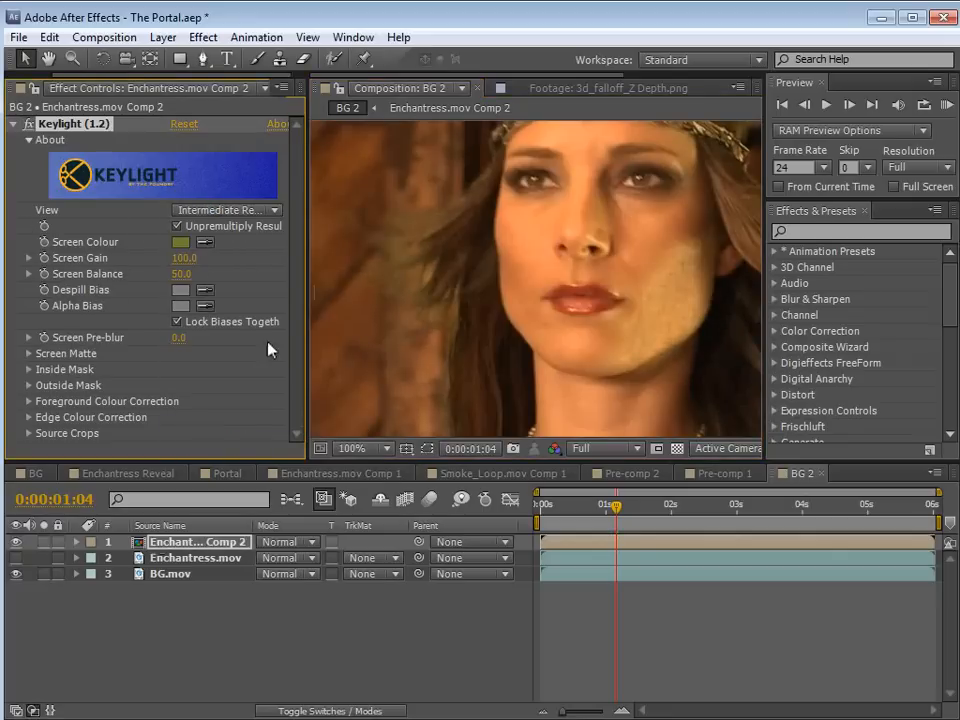
Try a Keylight Screen Gain of 80 while viewing the hair and shoulder, and settle on 105
key(space)
drag(655, 271, 482, 262)
drag(568, 343, 556, 303)
scroll(556, 303, down, 1)
drag(624, 380, 482, 323)
key(space)
drag(184, 259, 172, 257)
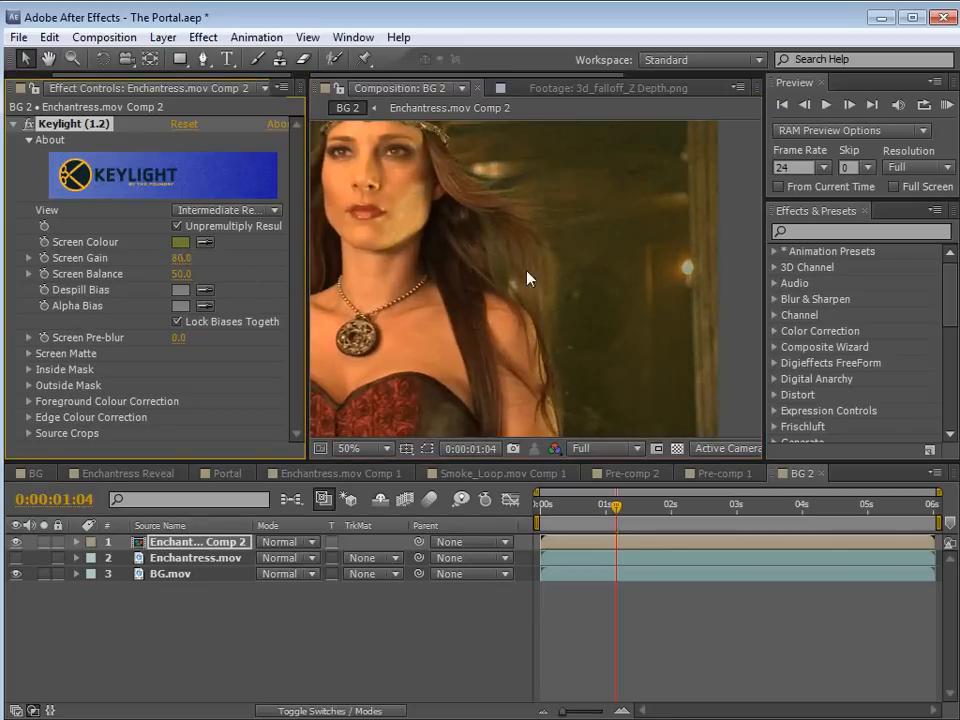
scroll(541, 282, down, 2)
scroll(541, 296, up, 2)
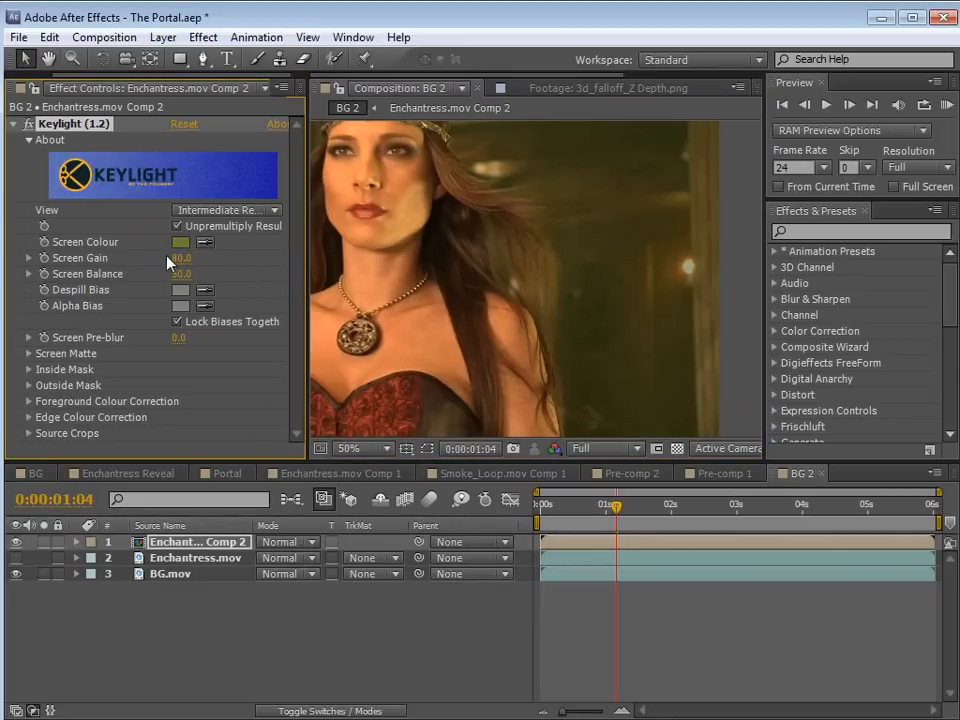
text(105)
key(Return)
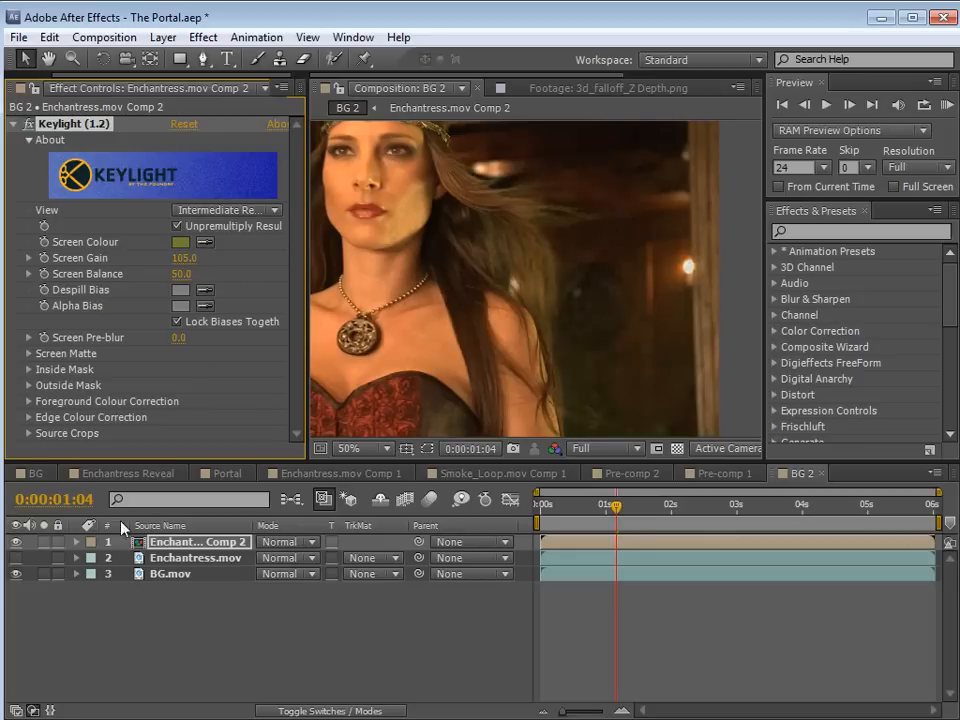
Solo the Enchantress.mov Comp 2 layer and examine the key along the hair, shoulder and arm for leftover green
click(44, 542)
key(h)
drag(484, 332, 529, 317)
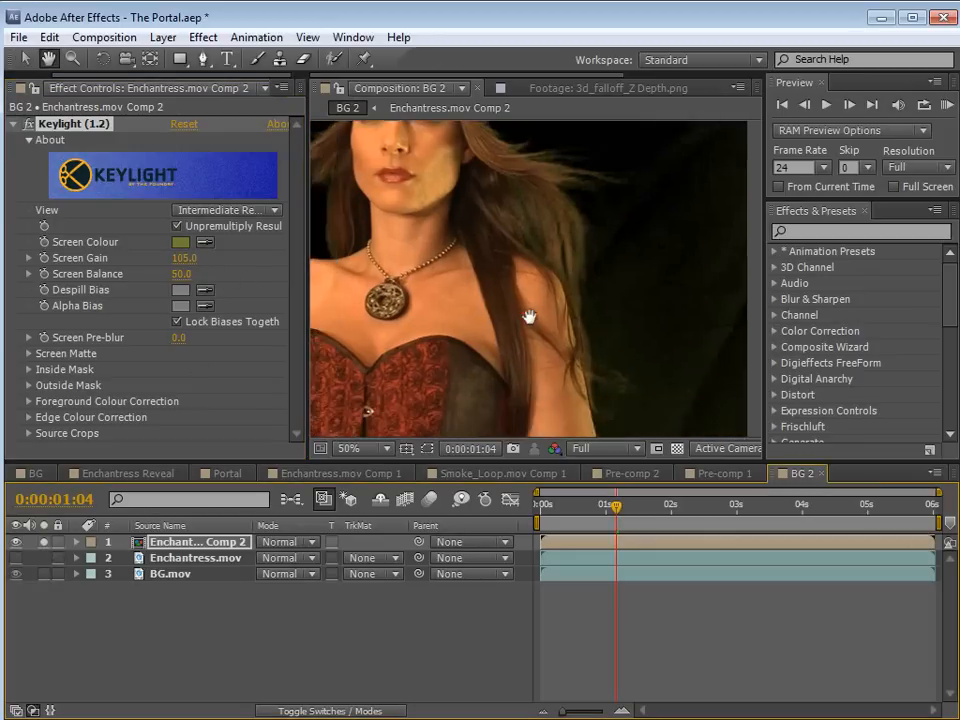
drag(592, 386, 564, 293)
scroll(551, 315, up, 1)
drag(626, 255, 508, 319)
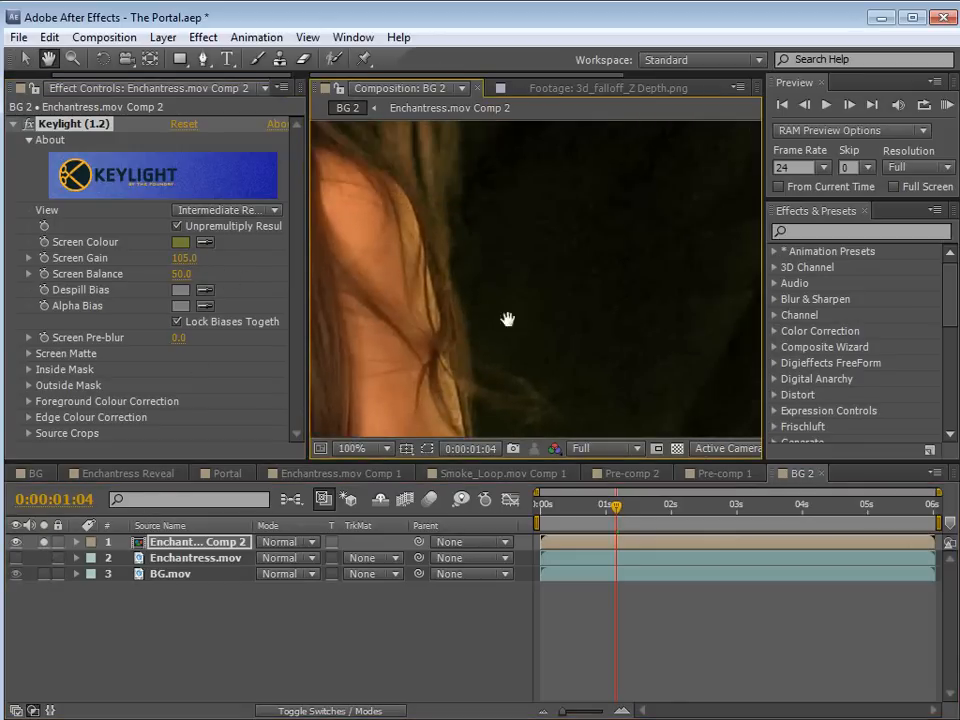
key(v)
key(h)
scroll(489, 270, down, 1)
drag(489, 270, 517, 290)
drag(588, 381, 514, 309)
drag(542, 376, 487, 308)
key(v)
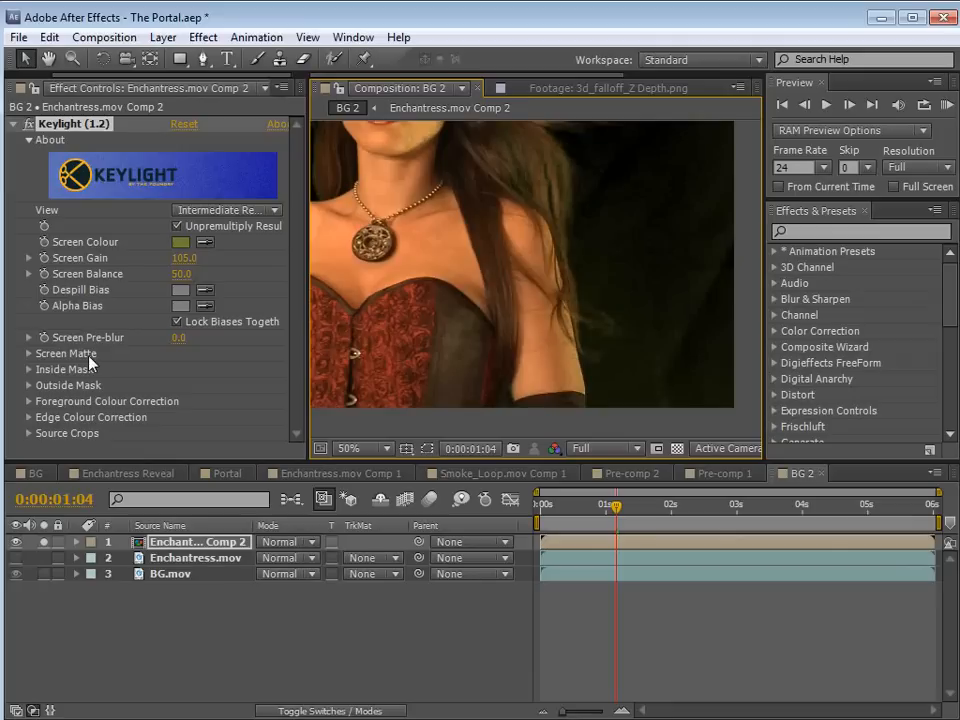
Set Keylight's Clip Black to 31 and Clip White to 84, and switch its View to Screen Matte
click(29, 353)
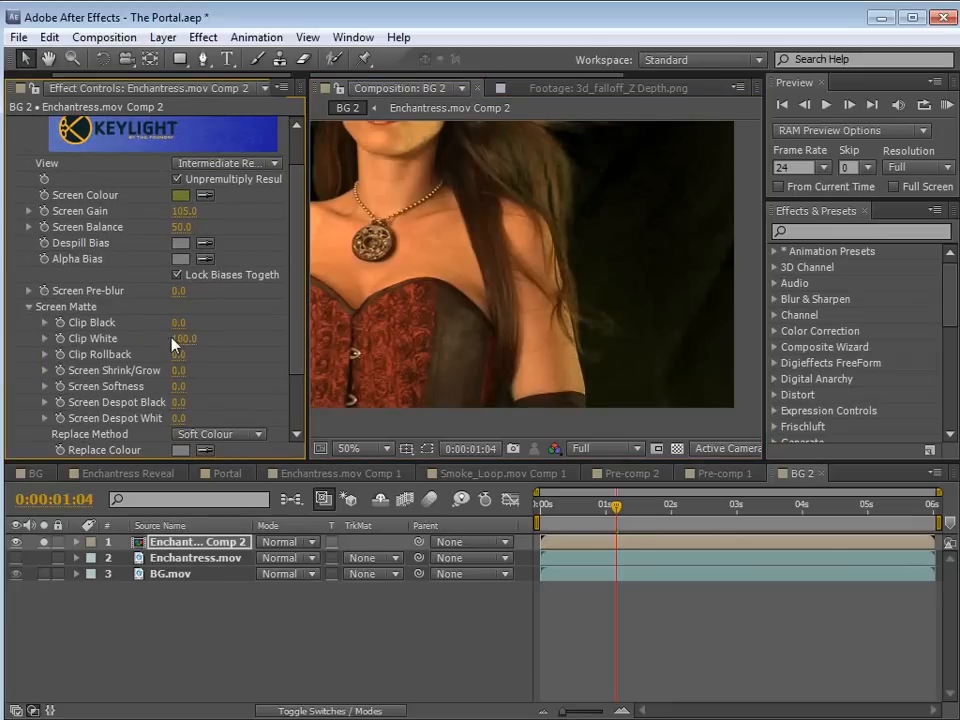
drag(178, 322, 199, 322)
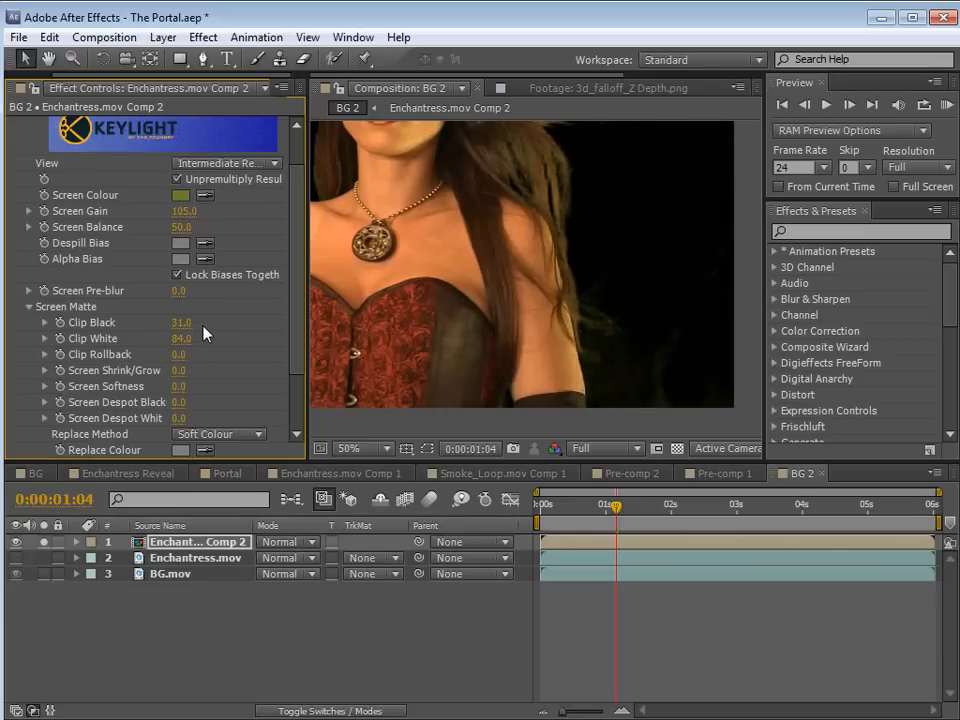
scroll(205, 333, up, 3)
click(188, 210)
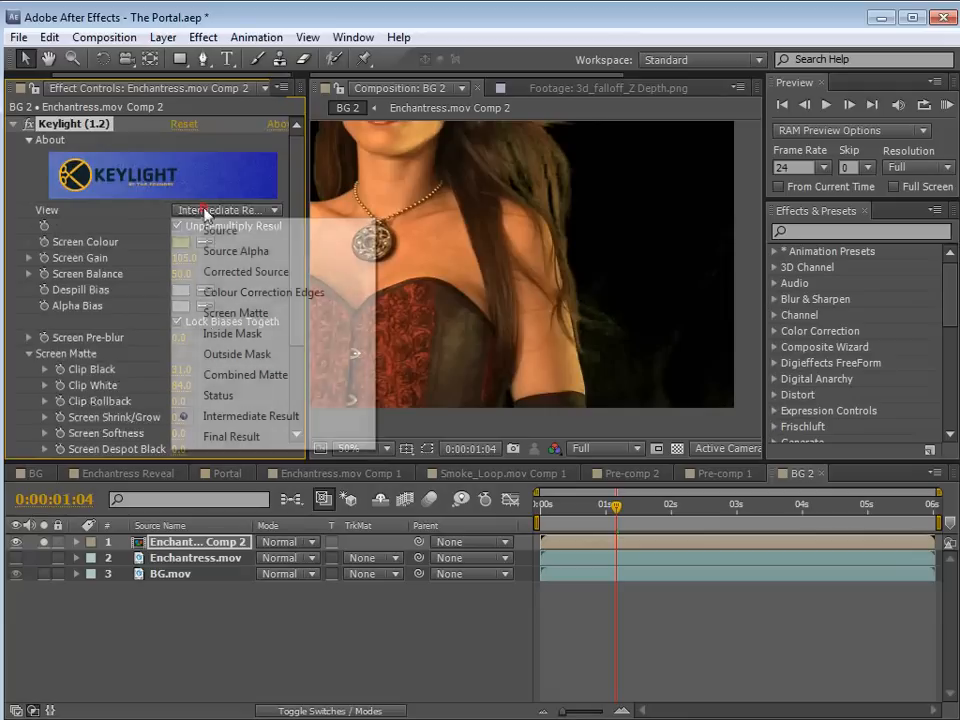
click(250, 313)
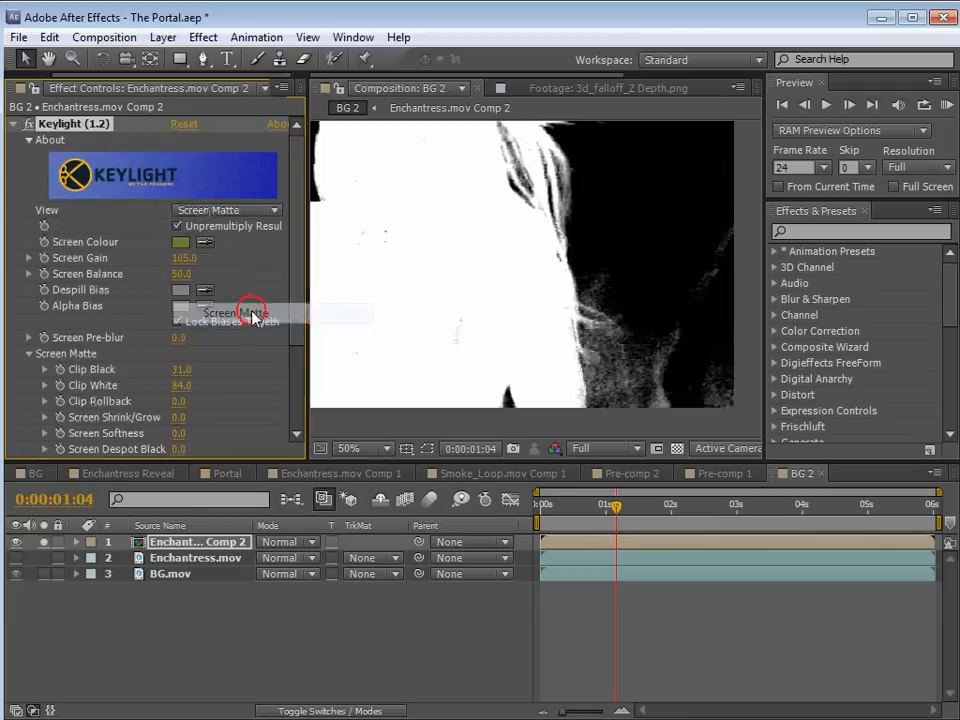
Raise Keylight's Clip Black to 35 and on to 61, checking the matte around the hair strands and arm
key(space)
drag(518, 220, 538, 319)
scroll(523, 329, down, 1)
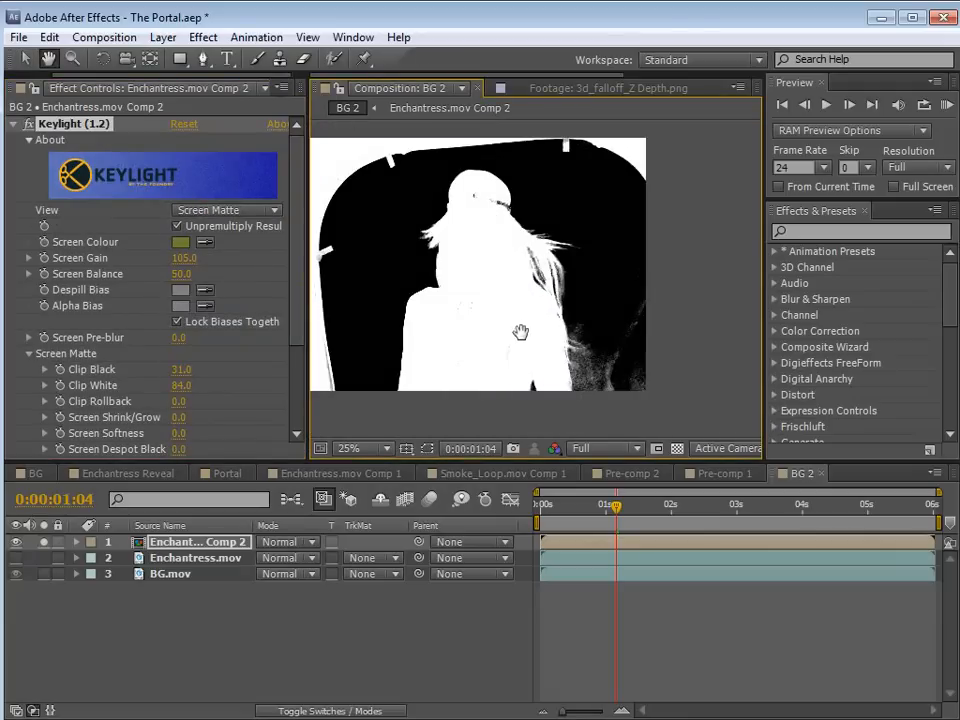
scroll(575, 370, up, 1)
drag(628, 388, 560, 276)
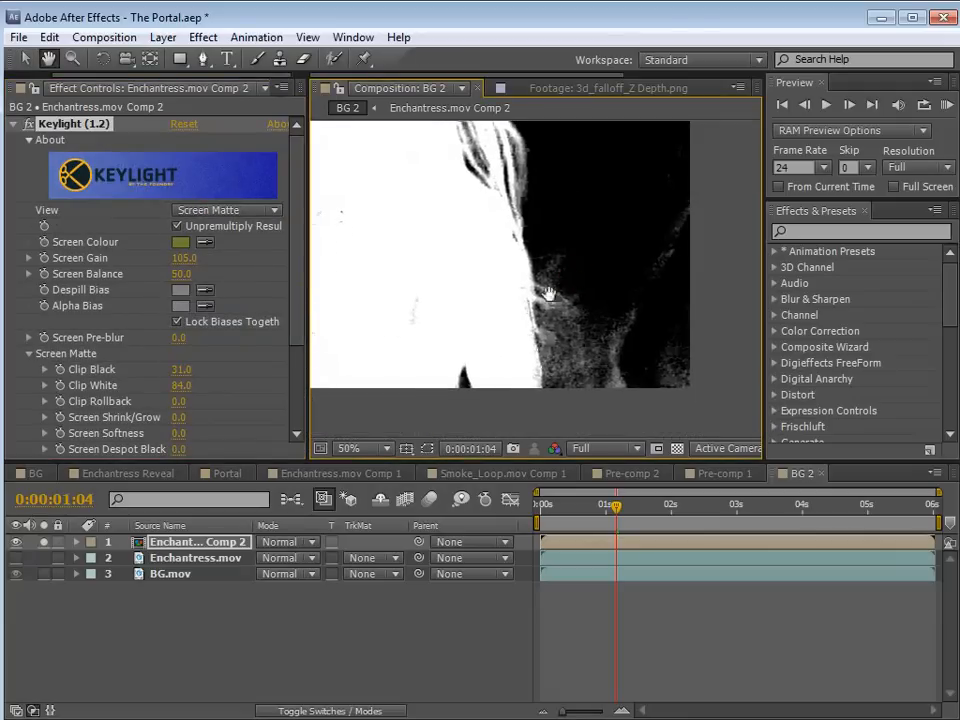
drag(180, 370, 180, 370)
drag(545, 272, 578, 322)
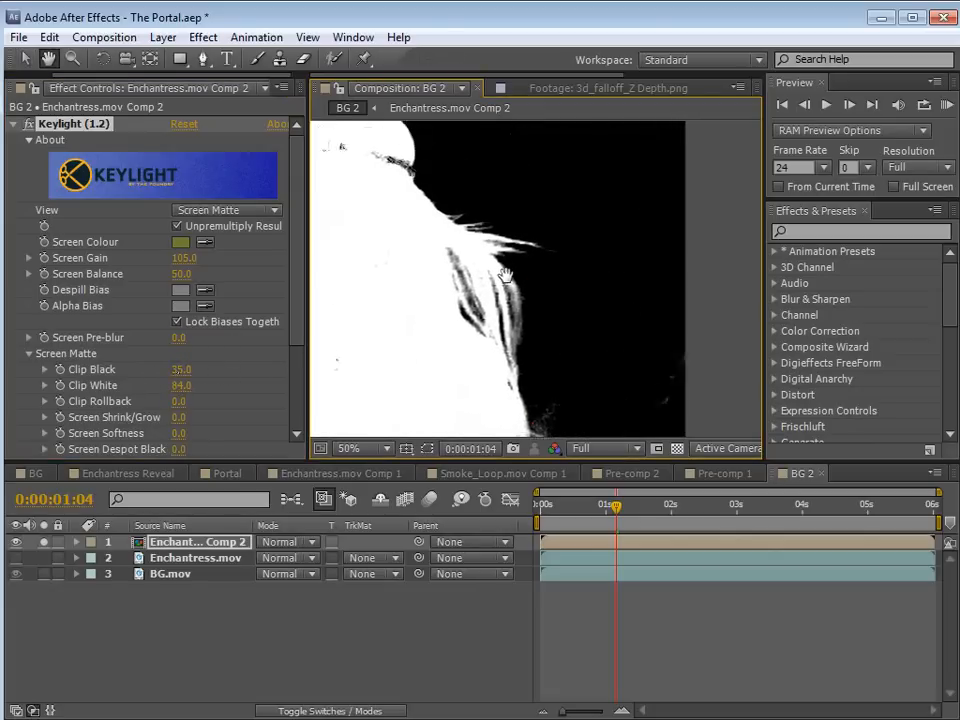
drag(181, 369, 209, 368)
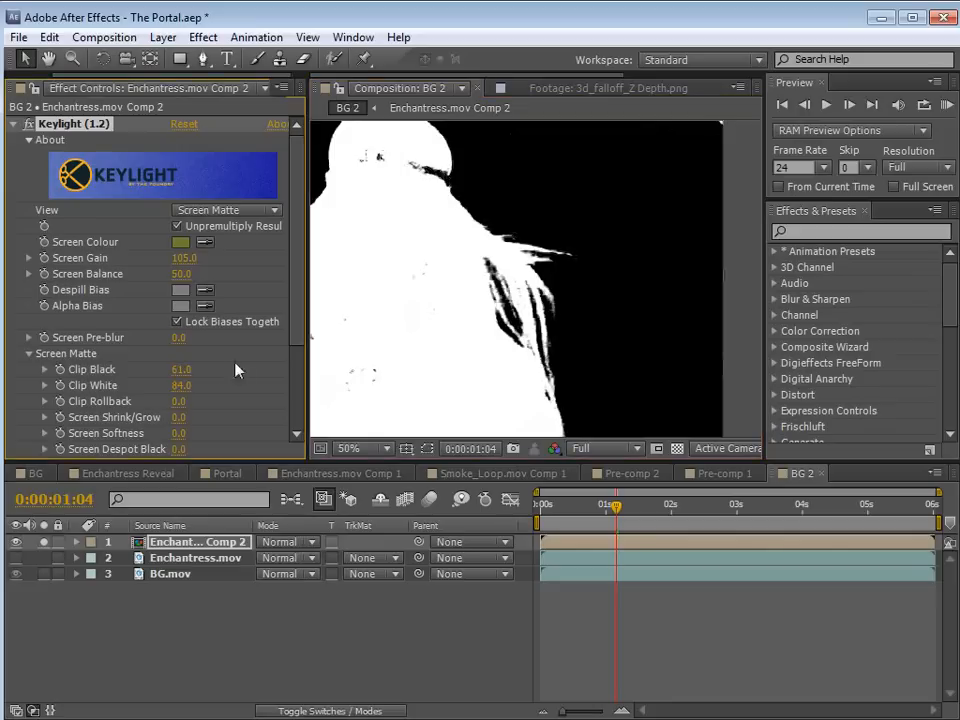
scroll(545, 290, up, 1)
drag(561, 284, 525, 297)
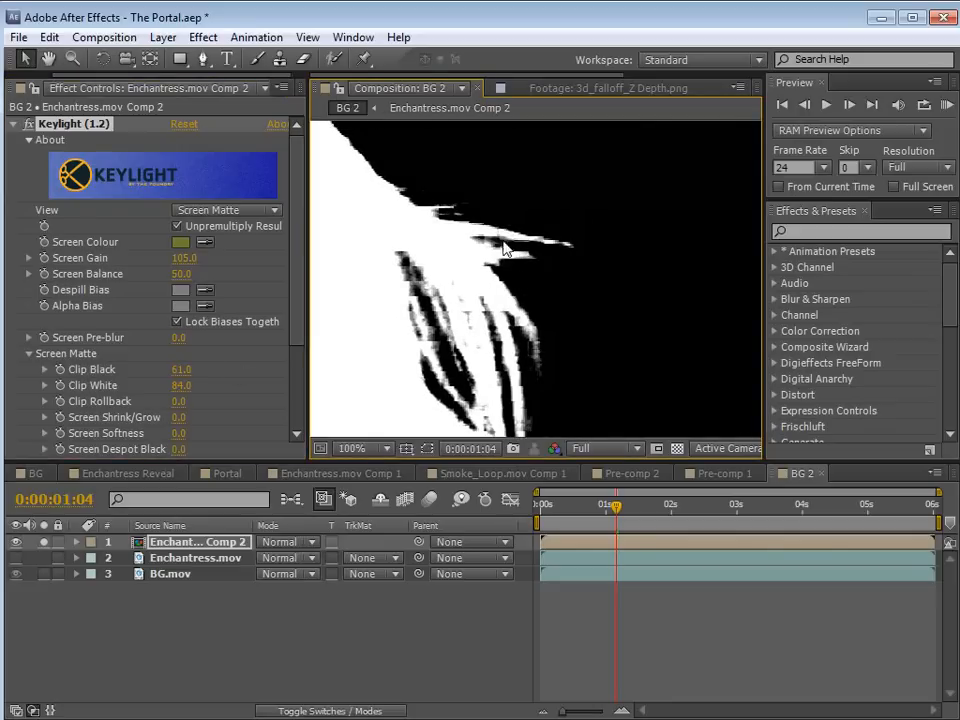
scroll(558, 346, down, 1)
mouse_move(546, 401)
mouse_down()
mouse_move(548, 313)
mouse_move(537, 351)
mouse_up()
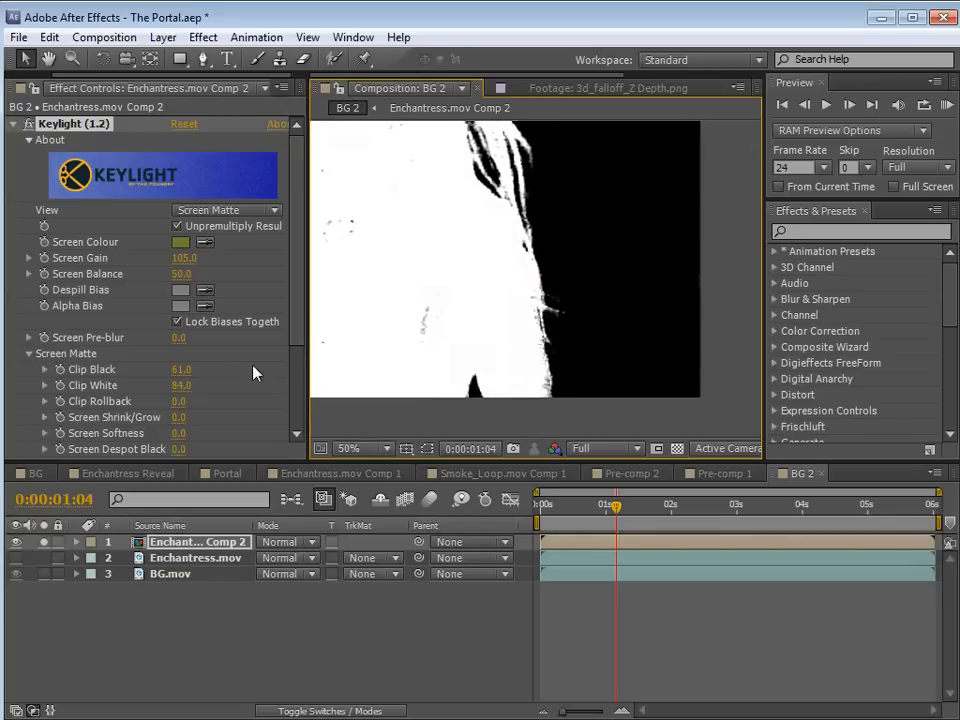
Set Keylight's Clip Black to 8 and Clip White to 82, and switch its View to Intermediate Result
drag(182, 370, 197, 388)
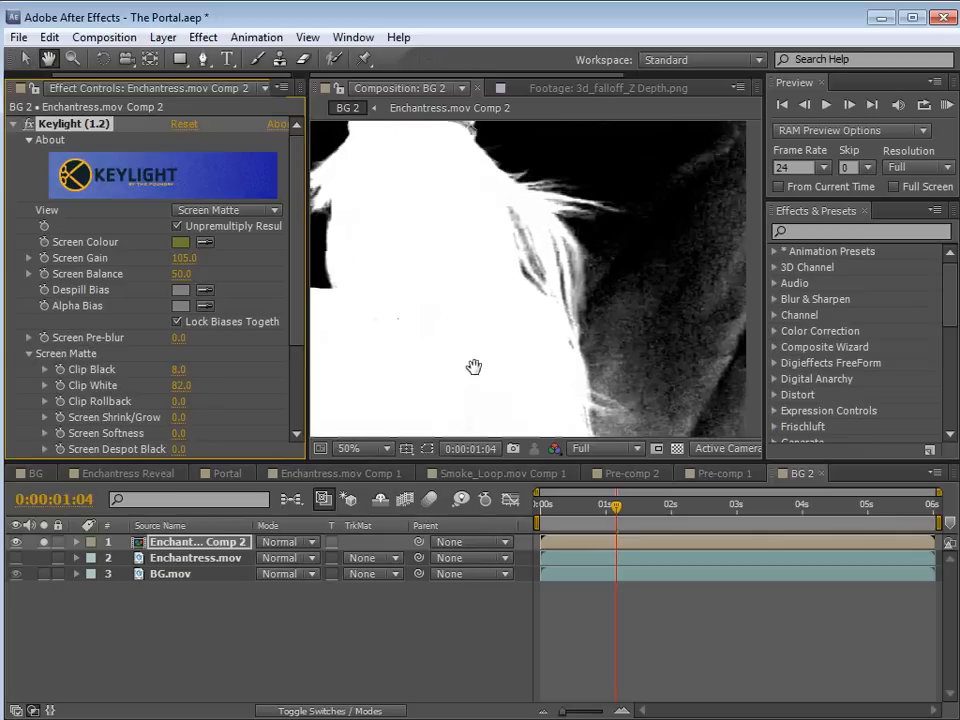
scroll(510, 328, down, 2)
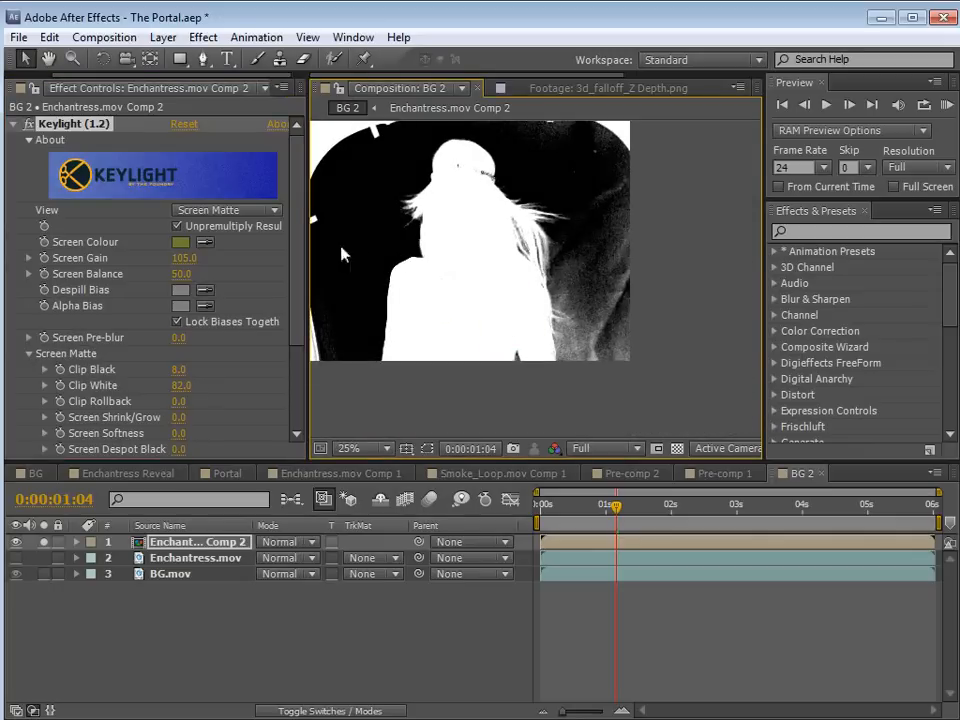
click(188, 212)
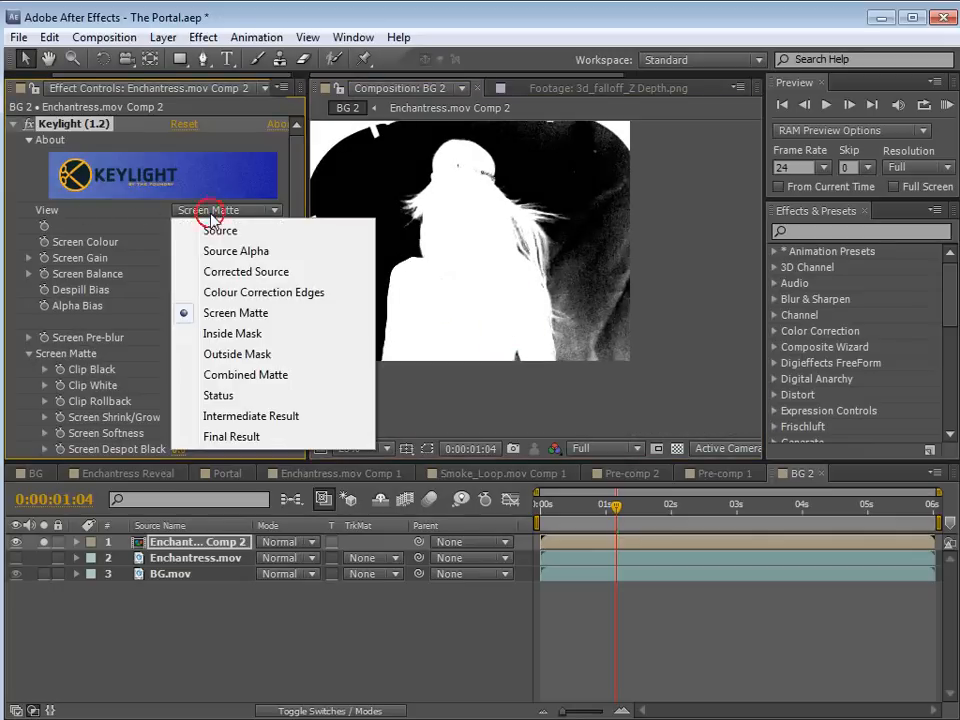
click(237, 418)
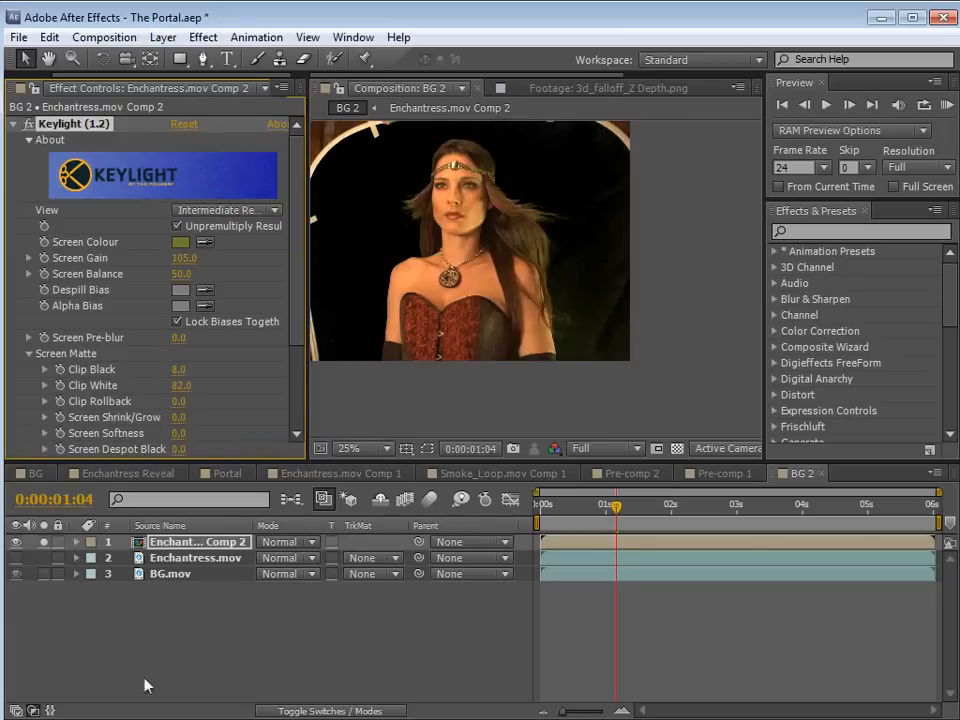
Open the Enchantress.mov Comp 2 precomp, go to 0:00:01:13 and add a new adjustment layer above the footage
double_click(170, 543)
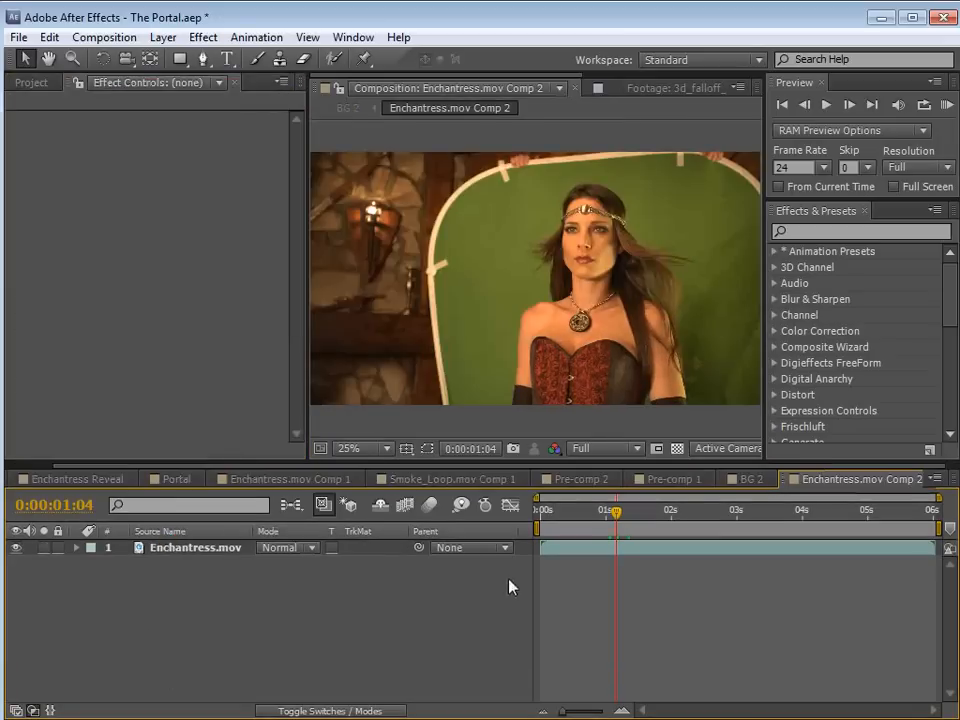
drag(616, 515, 643, 544)
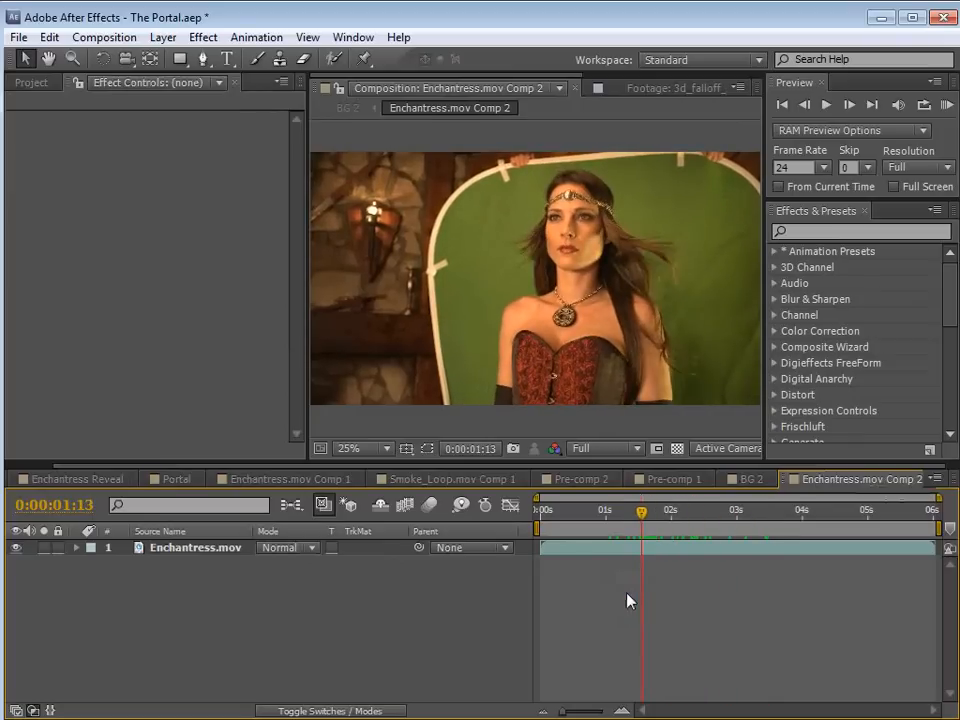
click(163, 37)
mouse_move(150, 56)
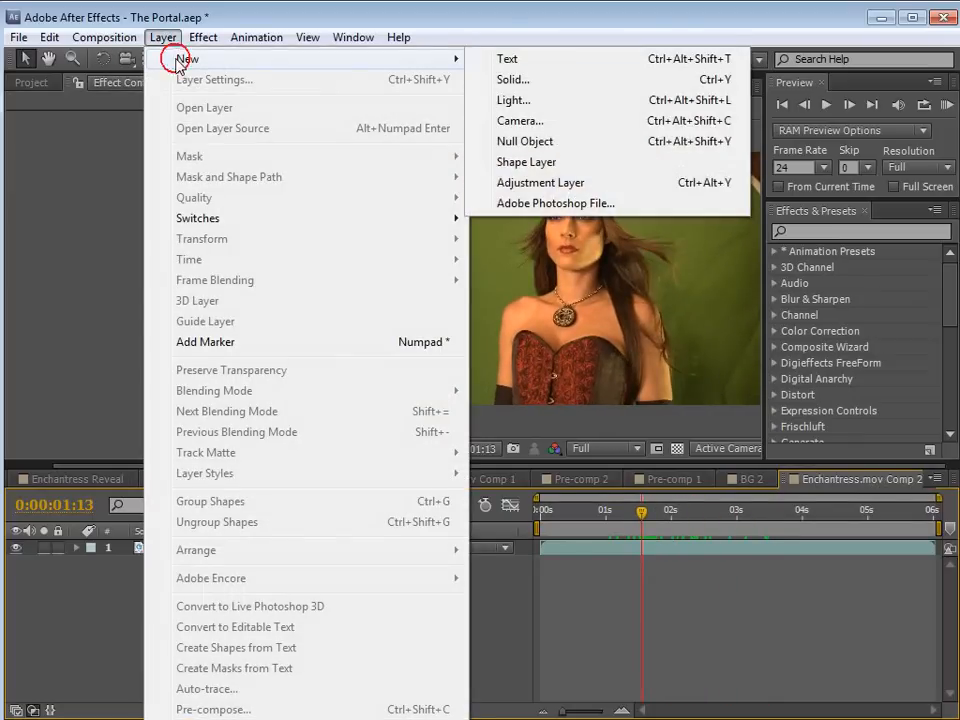
click(533, 183)
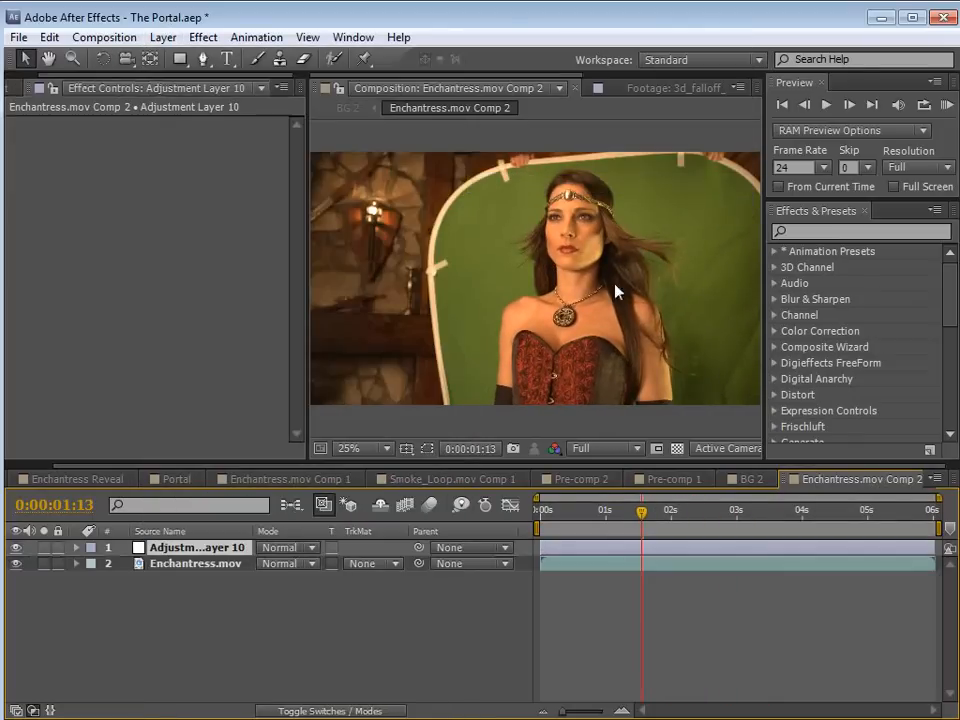
Draw a closed Pen mask on the adjustment layer around the dark green area beside her hair and arm, extending beyond the frame edge
drag(674, 310, 602, 294)
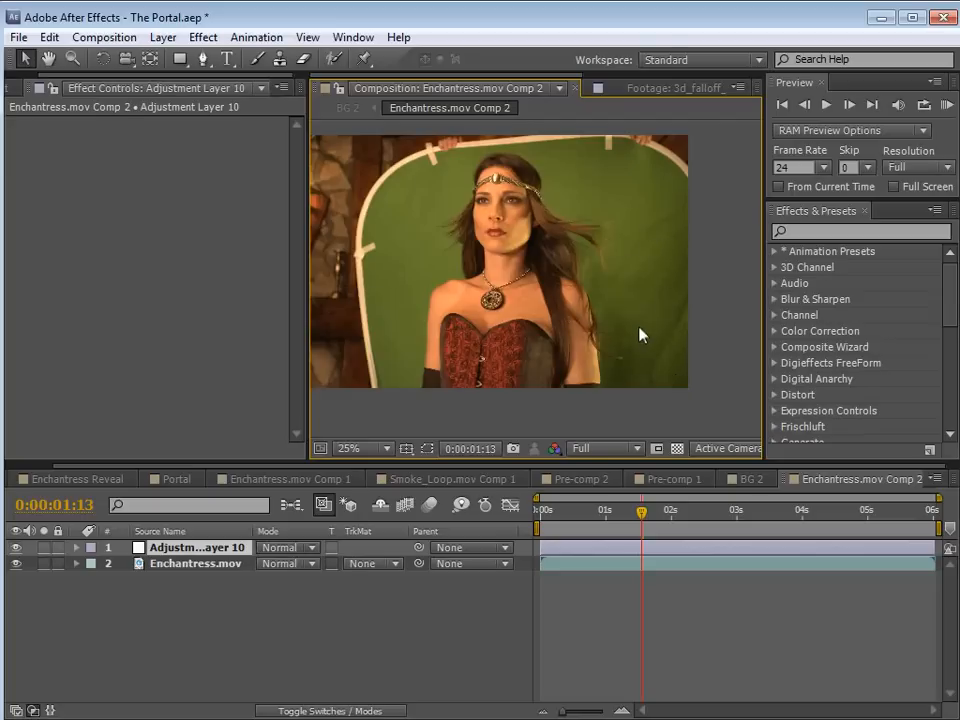
click(203, 59)
drag(653, 354, 576, 334)
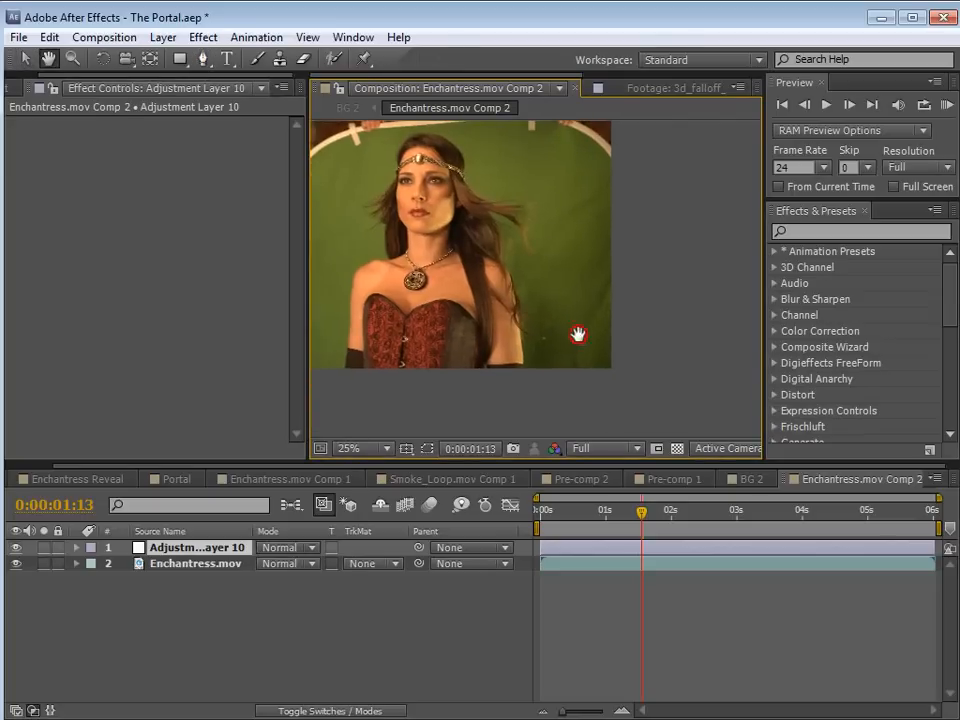
click(647, 181)
click(533, 205)
drag(497, 246, 497, 268)
click(497, 355)
click(508, 401)
click(593, 407)
click(668, 405)
click(647, 181)
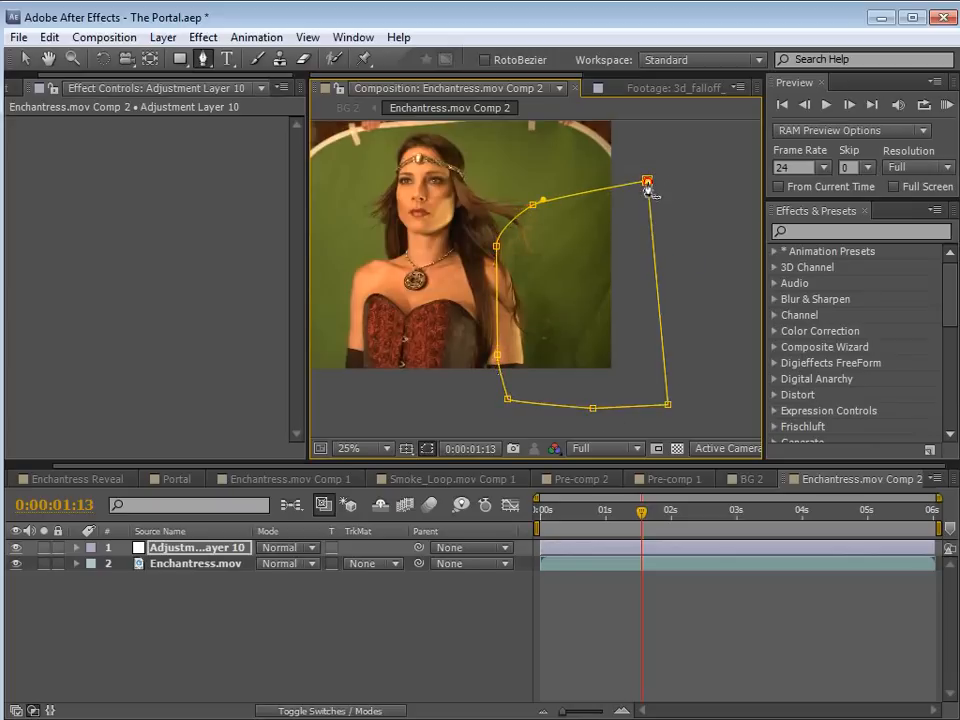
Apply Curves to the masked adjustment layer and raise the RGB midtones to brighten the dark green area
click(203, 37)
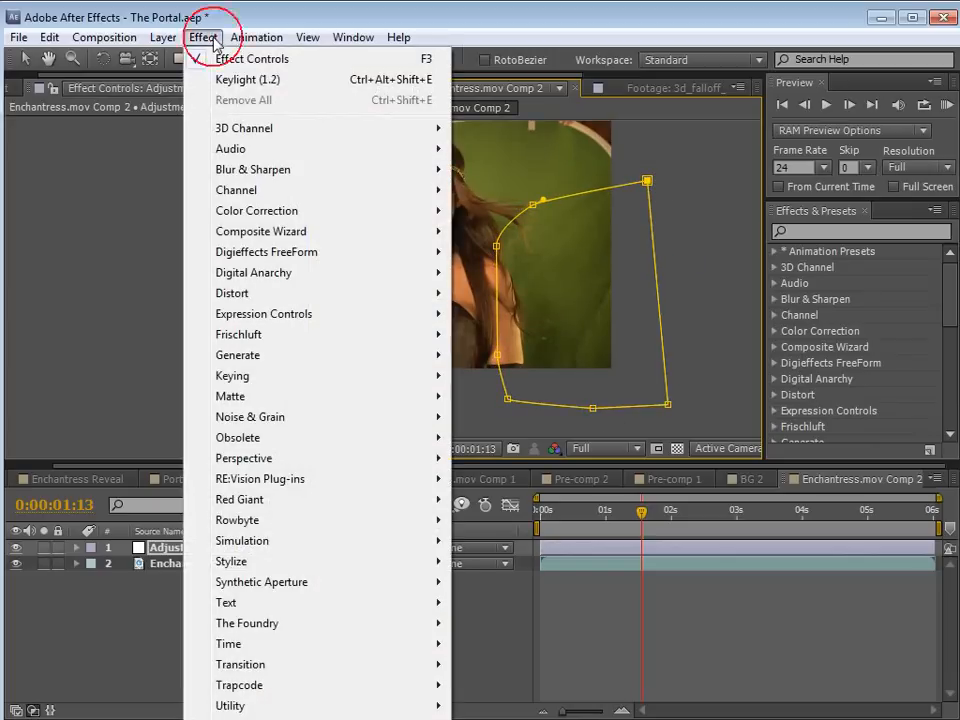
mouse_move(300, 210)
click(506, 540)
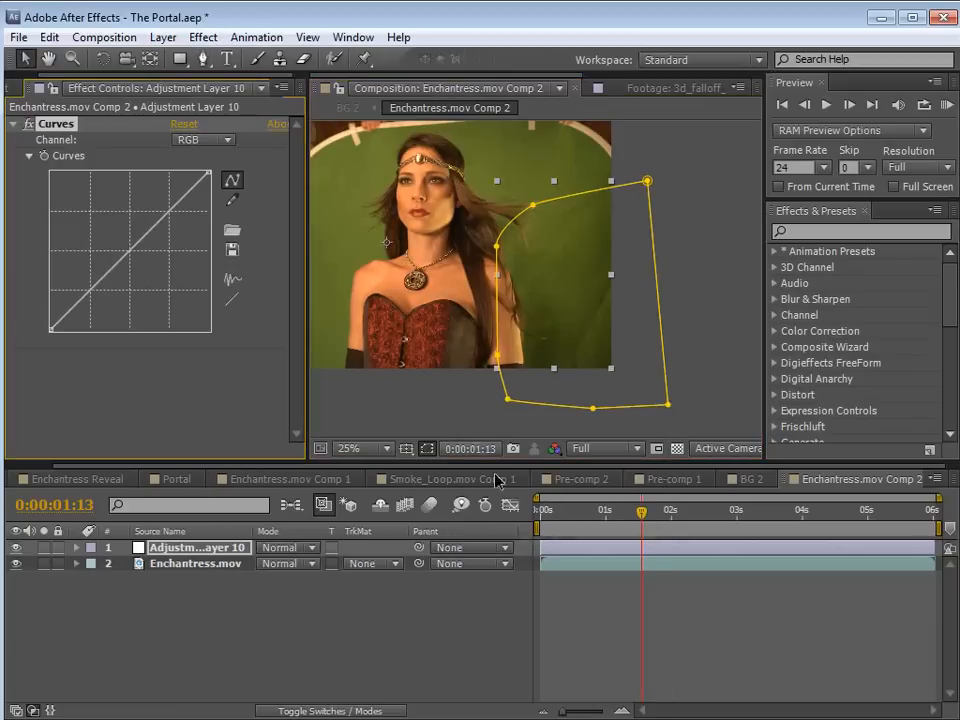
drag(104, 275, 108, 264)
Set the mask's feather to 452 pixels and adjust its lower corner near her arm and its upper curved point
click(199, 551)
key(f)
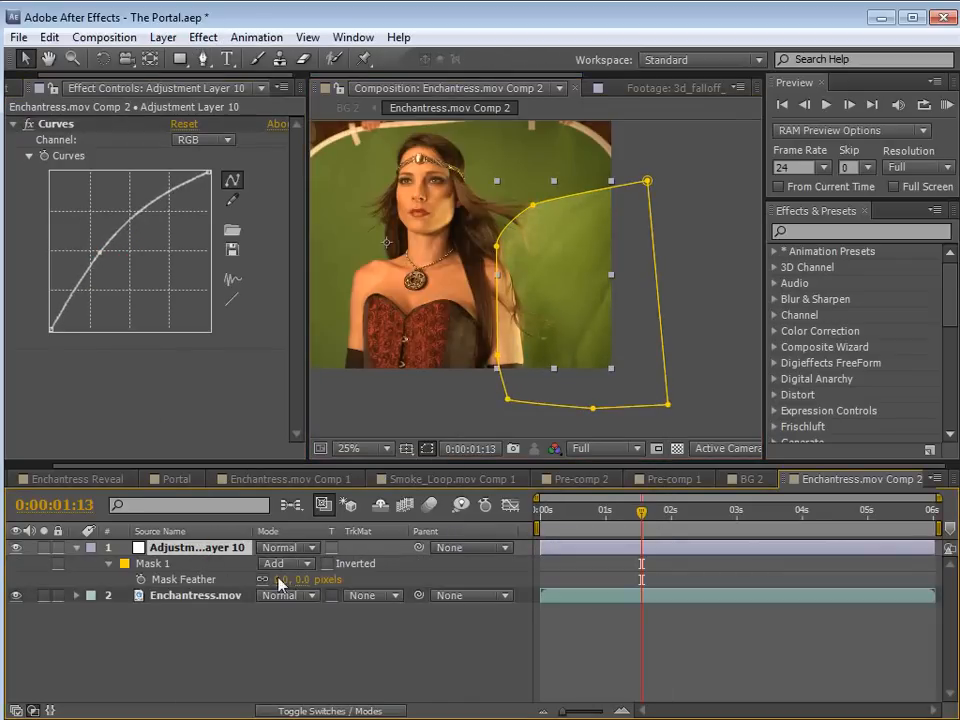
drag(302, 580, 689, 596)
drag(508, 399, 500, 408)
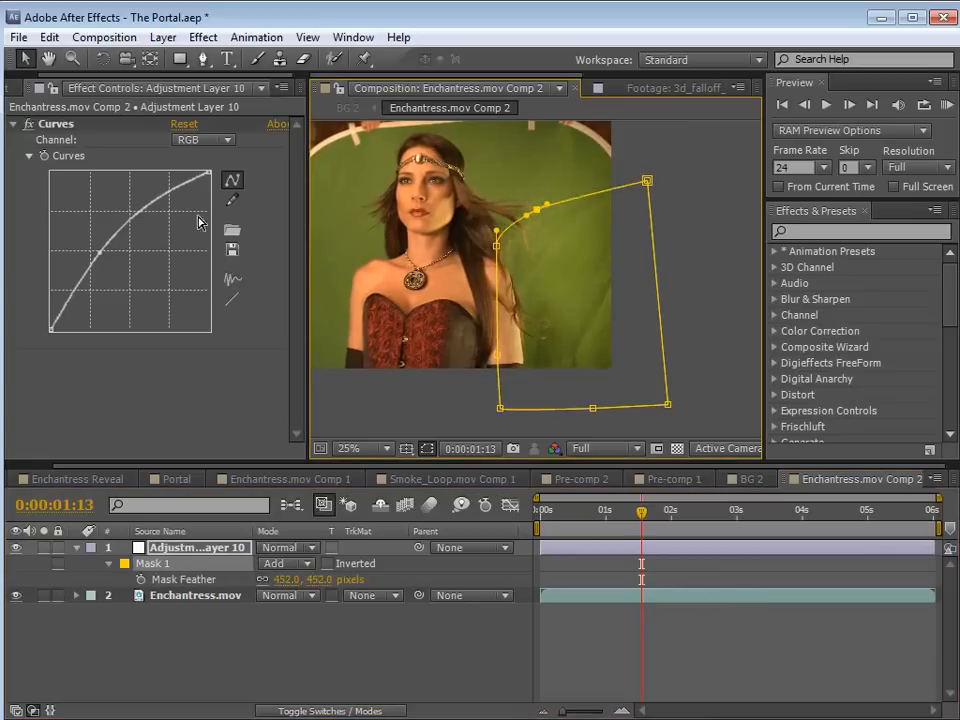
Fine-tune the RGB curve by easing the midtone point down slightly and adding a raised shadow point, checking the green beside her arm
click(105, 258)
drag(104, 254, 101, 254)
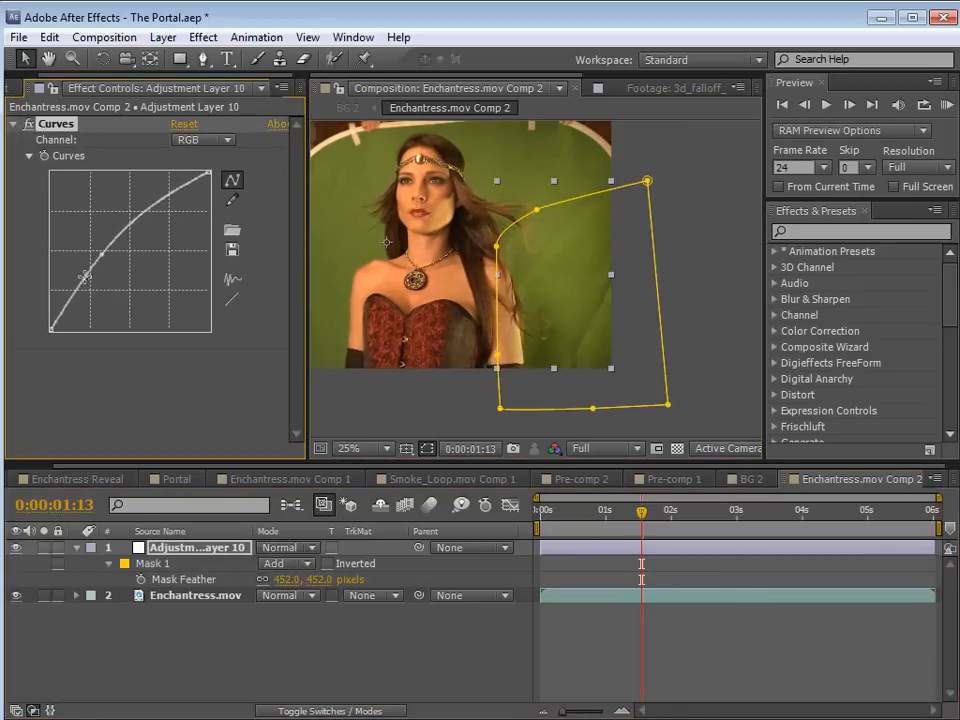
drag(72, 297, 68, 297)
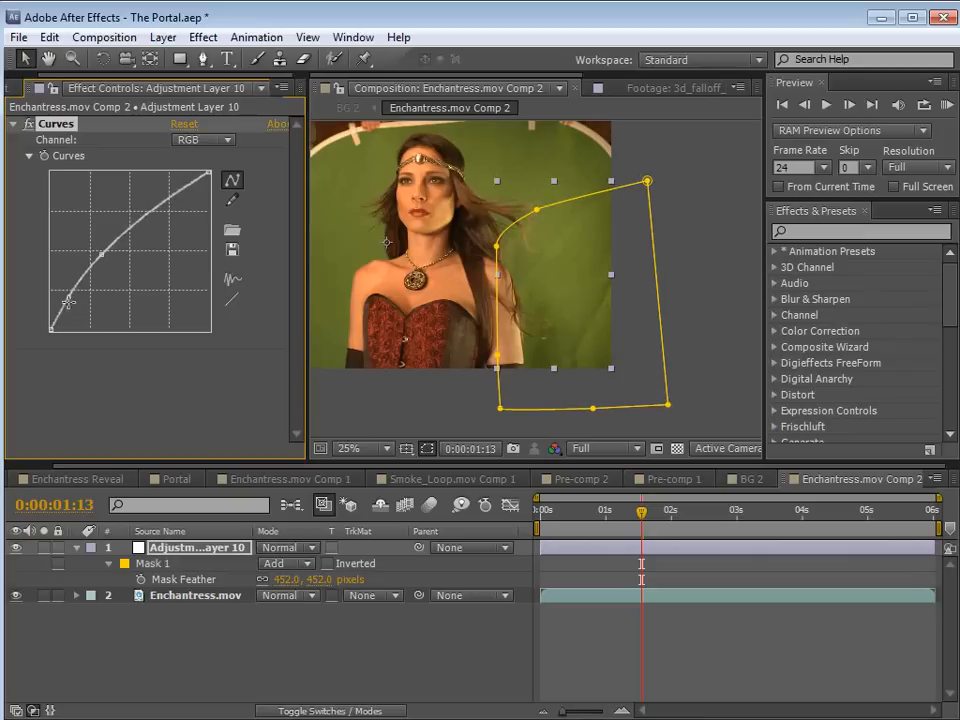
drag(64, 310, 111, 370)
drag(69, 297, 67, 295)
scroll(562, 364, up, 2)
key(space)
mouse_move(617, 356)
mouse_down()
mouse_move(585, 227)
mouse_move(632, 357)
mouse_up()
scroll(553, 238, down, 2)
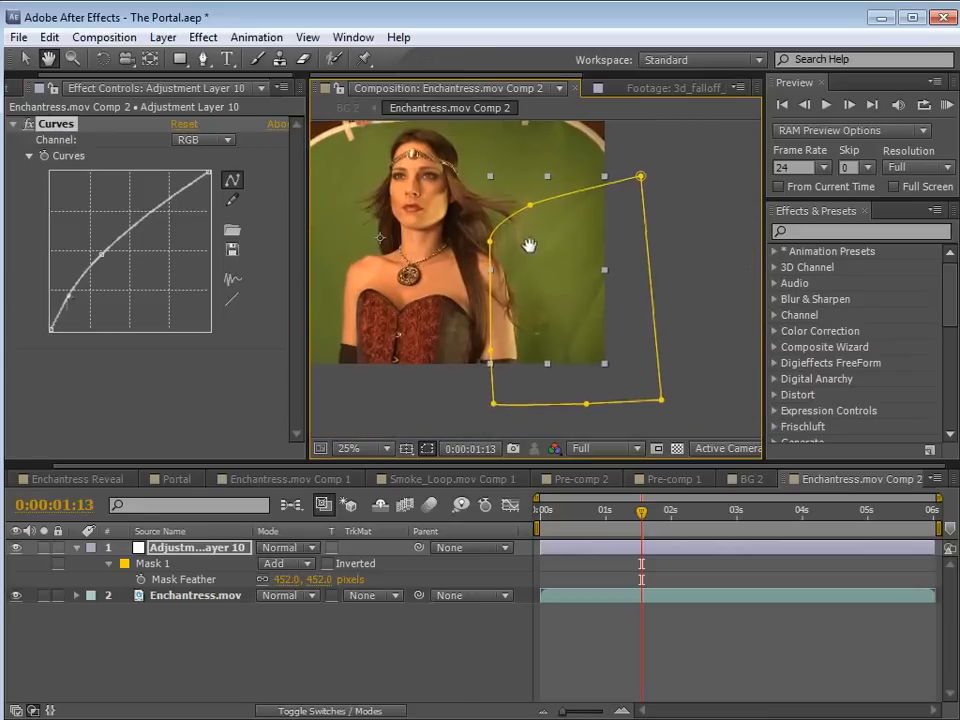
Duplicate the adjustment layer and reshape the copy's mask into a narrow area along her arm and the adjacent green
click(606, 561)
click(594, 540)
key(ctrl+d)
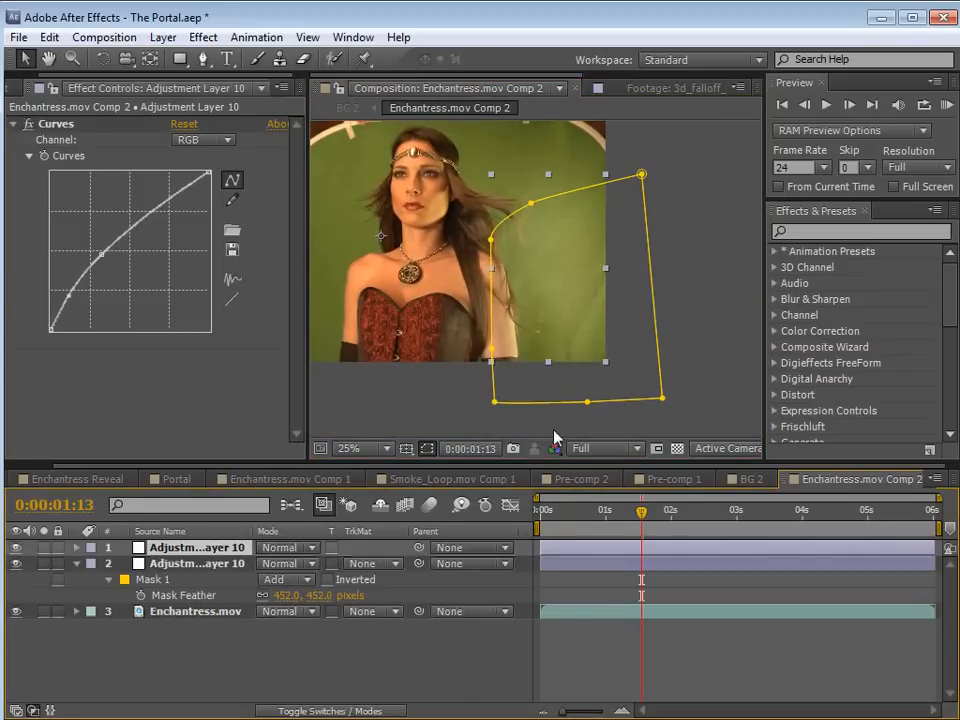
click(643, 175)
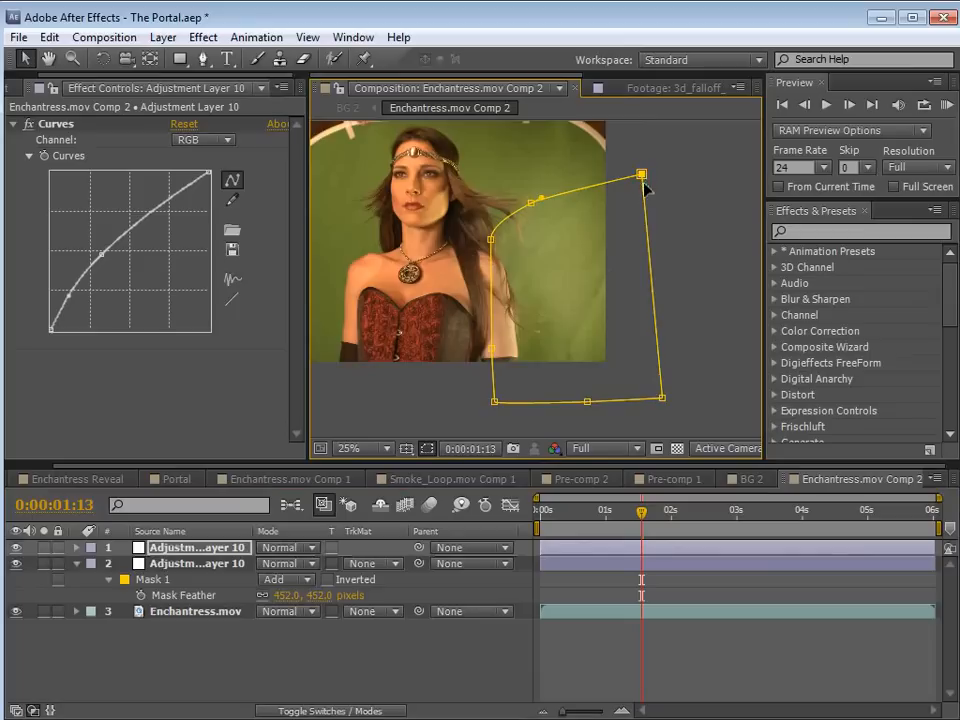
drag(643, 184, 534, 275)
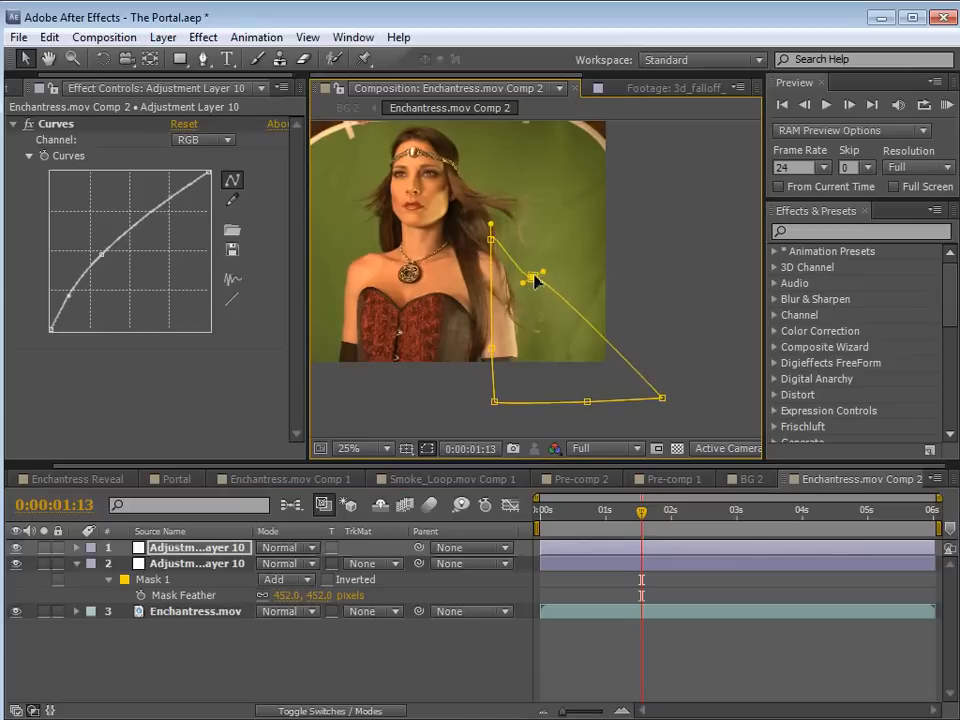
drag(493, 243, 510, 306)
drag(669, 405, 562, 438)
Raise the midtones of the duplicate adjustment layer's RGB curve and lower its shadow point slightly
drag(70, 293, 69, 298)
drag(101, 254, 105, 247)
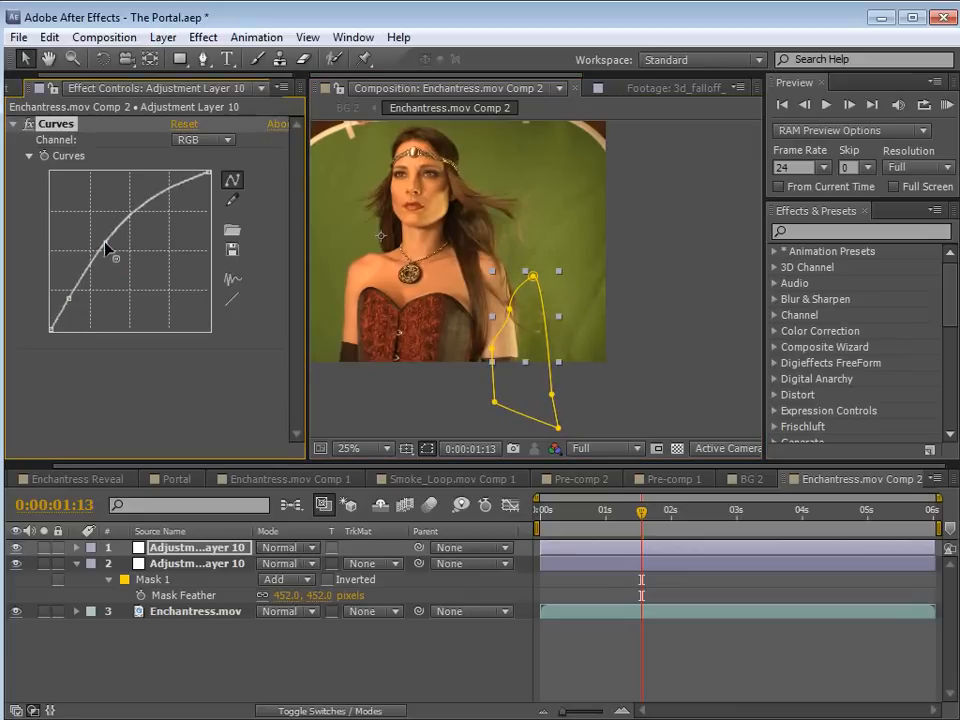
click(660, 649)
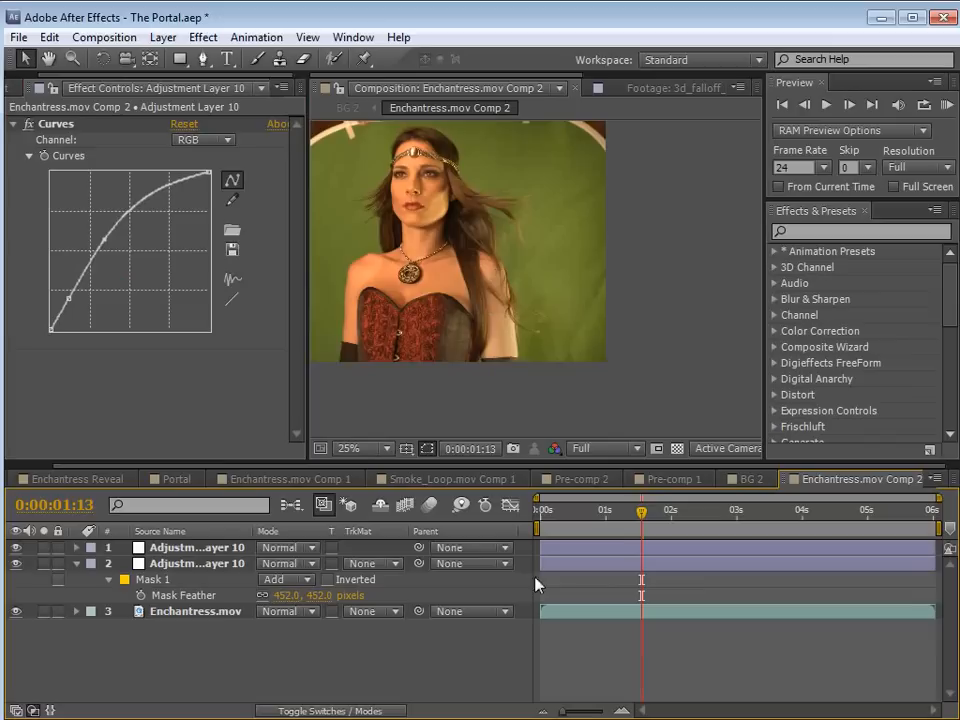
Solo and unsolo the Enchantress.mov layer to compare the green screen with and without the adjustment layers
click(41, 611)
click(41, 611)
click(41, 611)
click(41, 611)
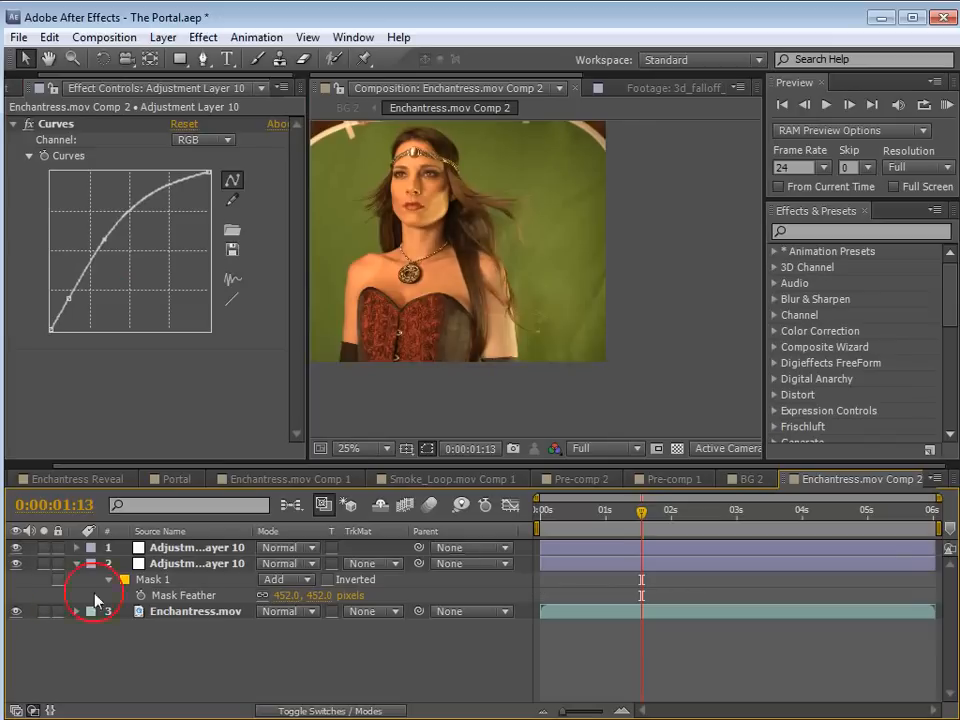
Set the lower adjustment layer's Opacity to 88%, and scrub the clip back to its first frame
click(197, 564)
key(t)
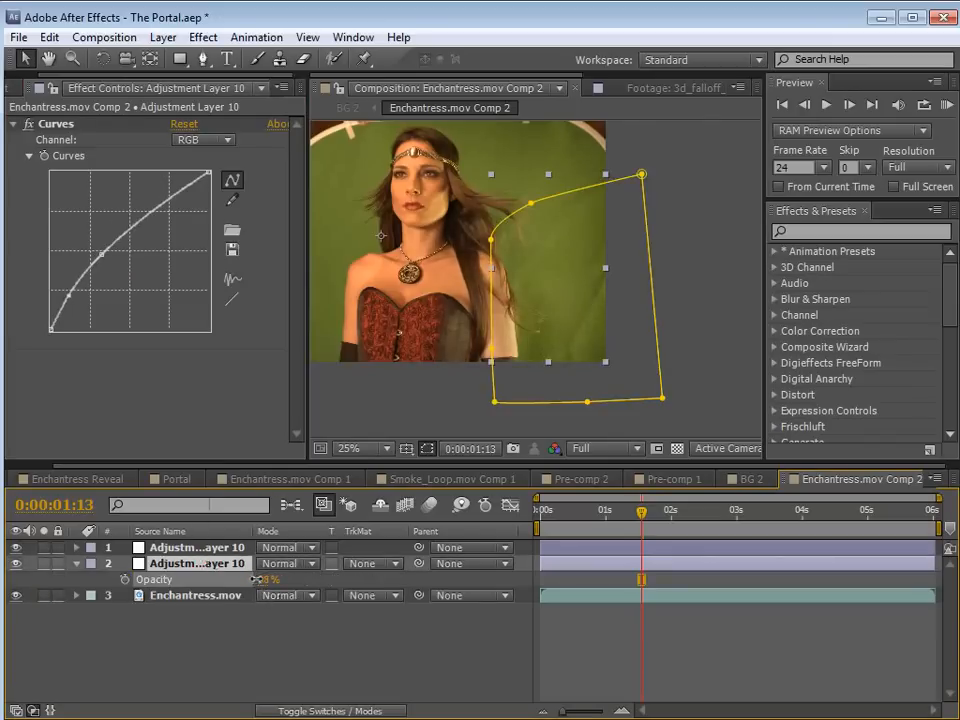
click(641, 669)
key(space)
drag(495, 240, 558, 272)
drag(655, 525, 504, 540)
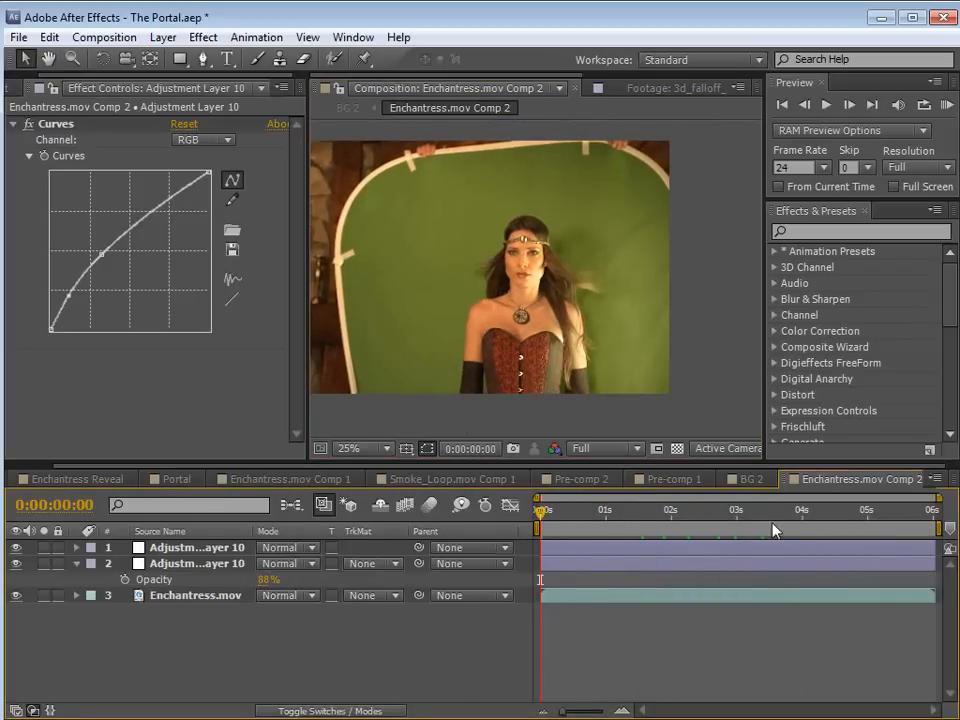
Return to the BG 2 composition and examine the keyed edge along her arm at 0:00:01:19
click(746, 485)
key(space)
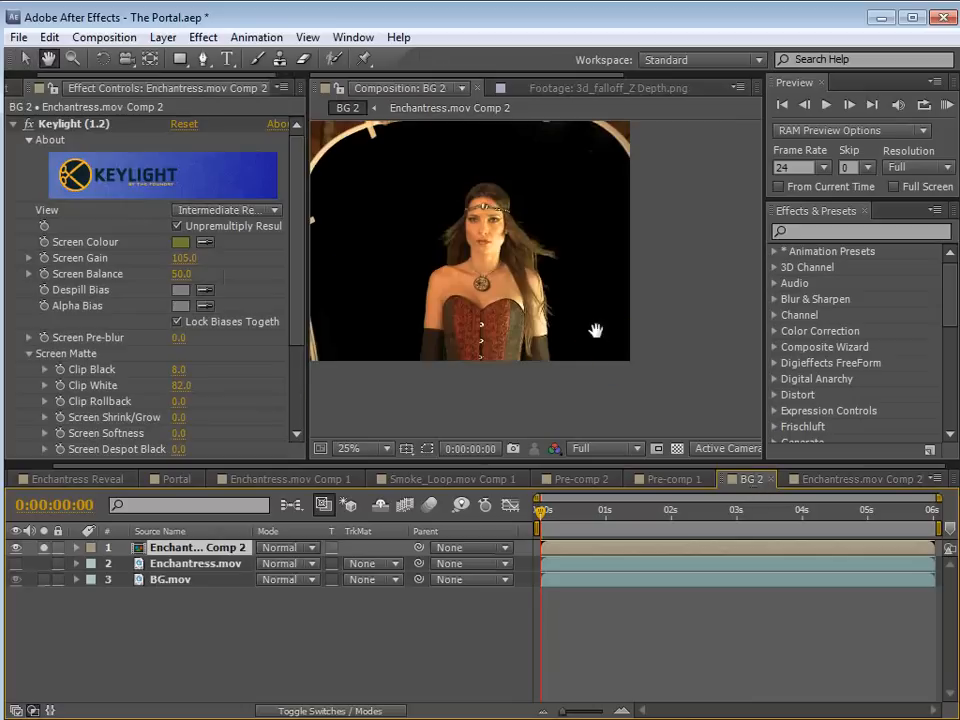
scroll(596, 334, up, 2)
drag(605, 436, 554, 373)
click(567, 516)
drag(567, 524, 658, 526)
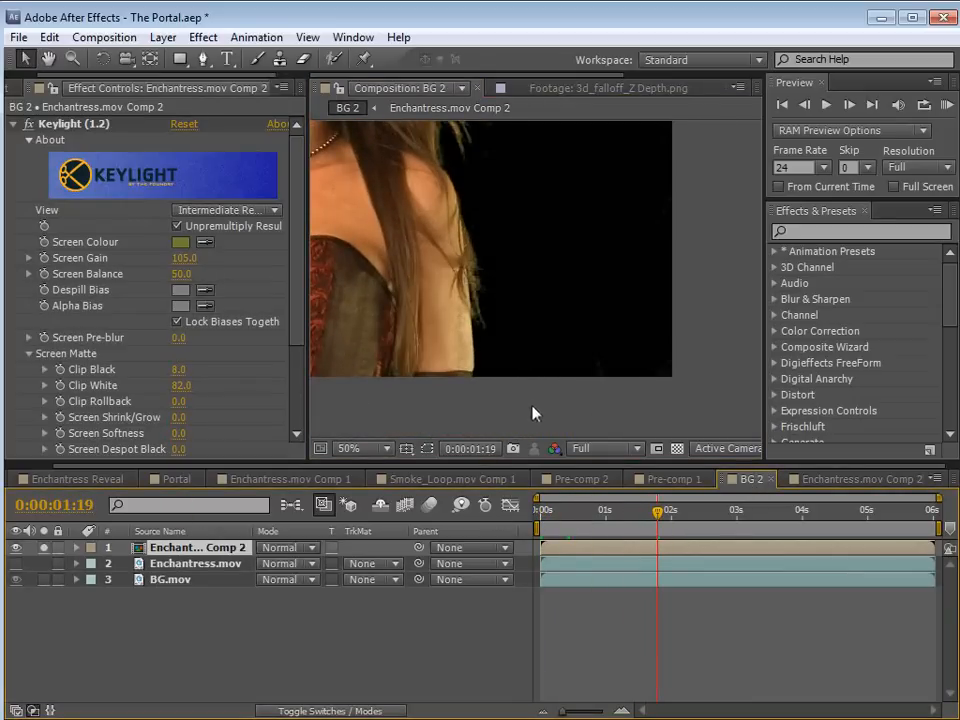
key(space)
drag(579, 296, 600, 315)
Switch Keylight's View to Screen Matte and take a snapshot of the matte around her hair and arm
click(228, 210)
click(231, 313)
key(space)
drag(369, 321, 514, 268)
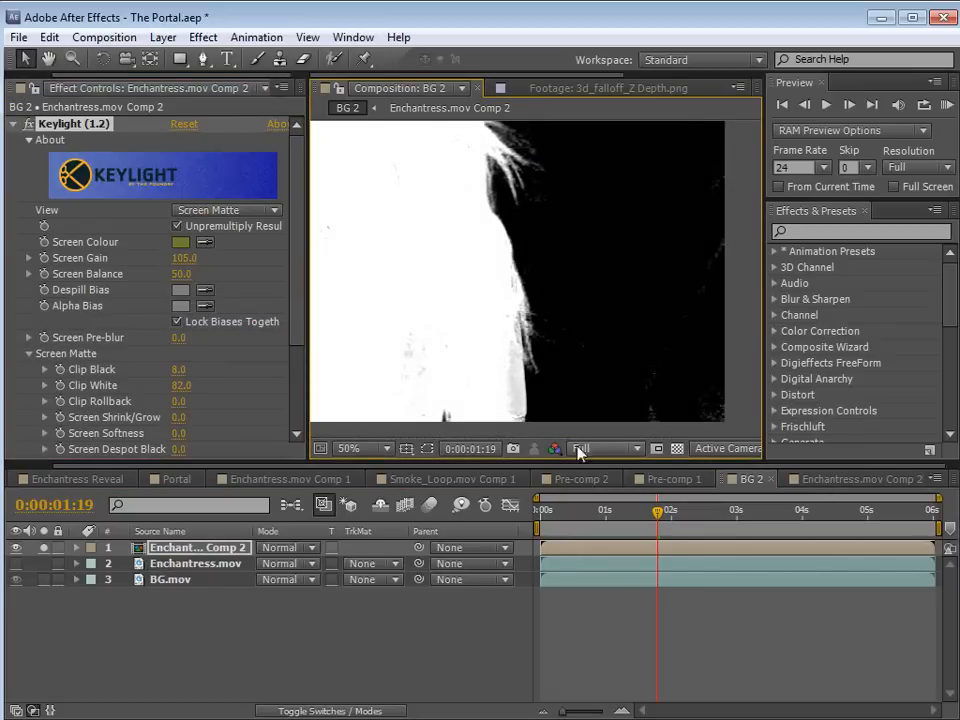
click(514, 451)
Hide both adjustment layers in Enchantress.mov Comp 2, and compare the BG 2 matte with the stored snapshot
click(824, 484)
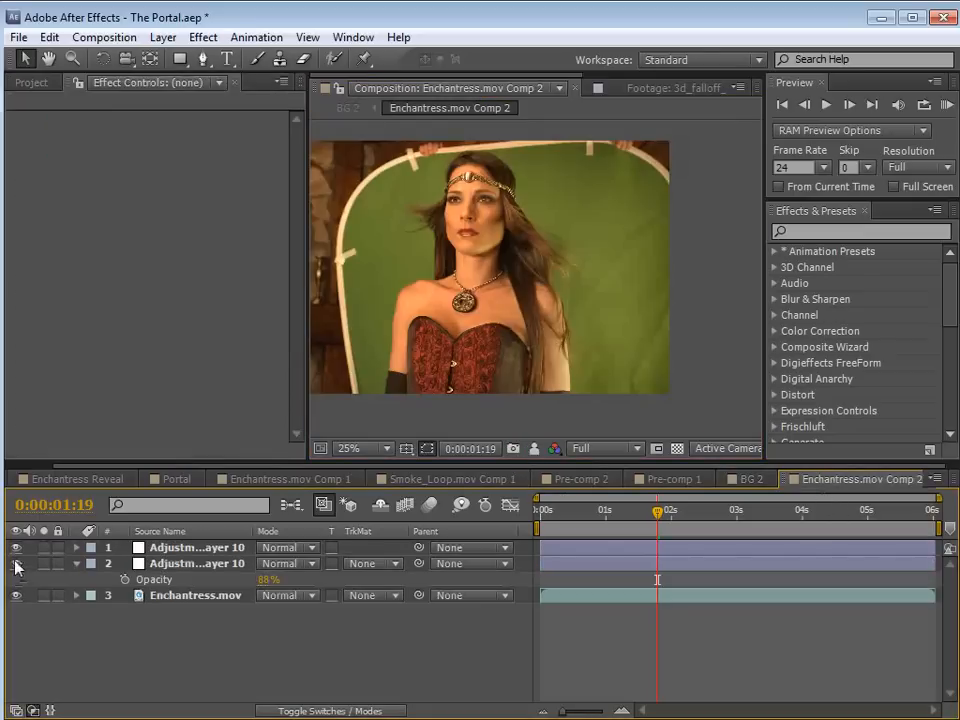
click(15, 547)
click(745, 480)
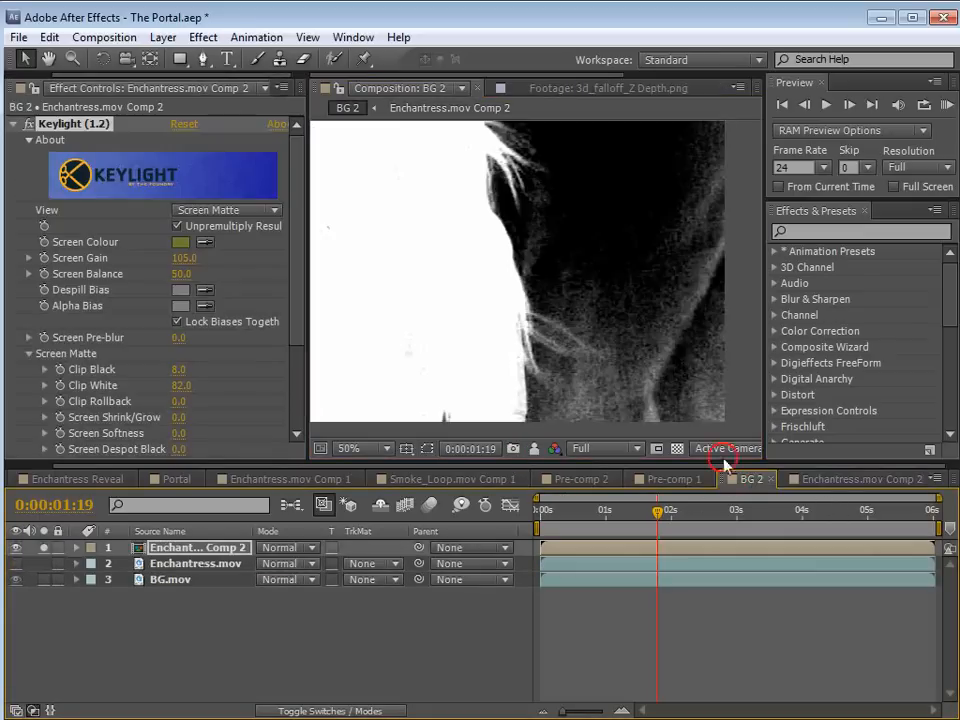
click(535, 449)
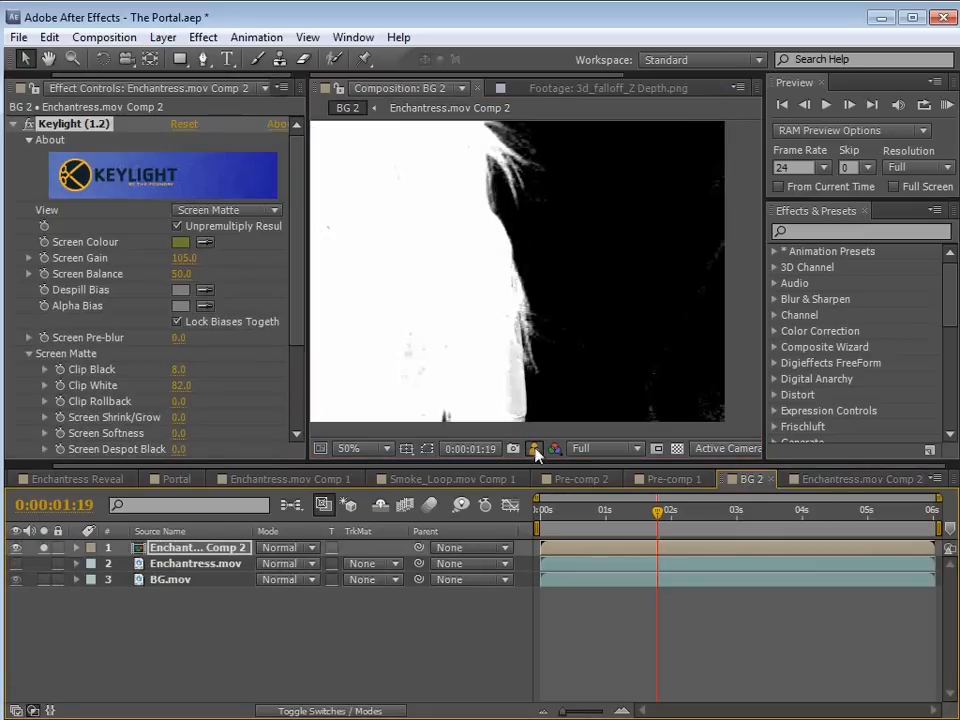
click(535, 449)
click(535, 449)
Examine the unadjusted screen matte up close around the hair strands and shoulder
key(h)
drag(602, 259, 484, 234)
scroll(519, 321, up, 1)
drag(519, 321, 506, 268)
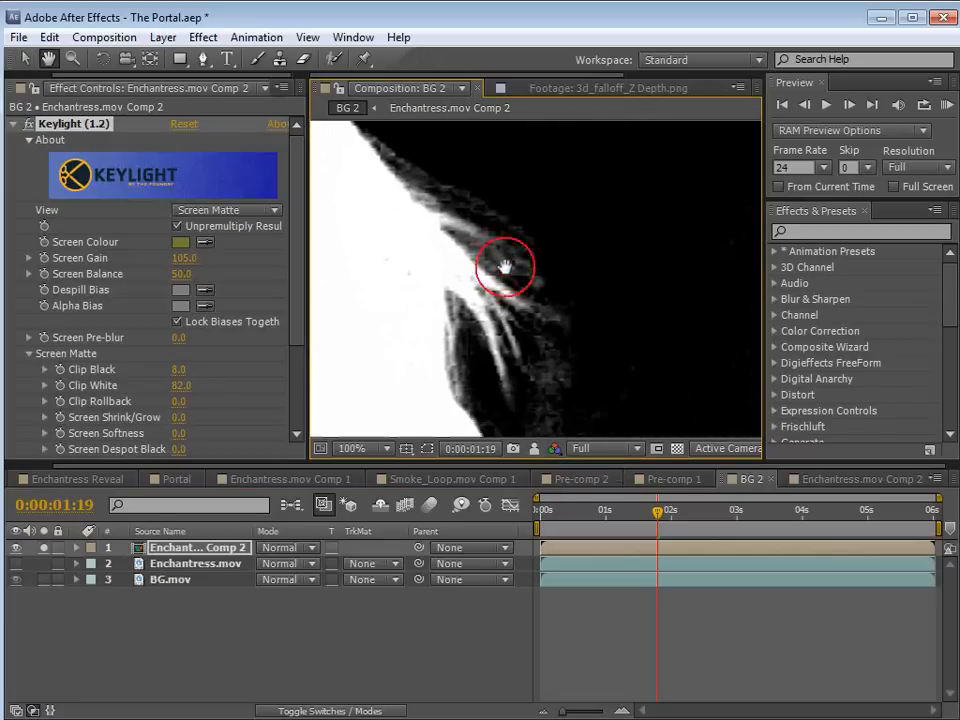
key(space)
scroll(502, 260, down, 1)
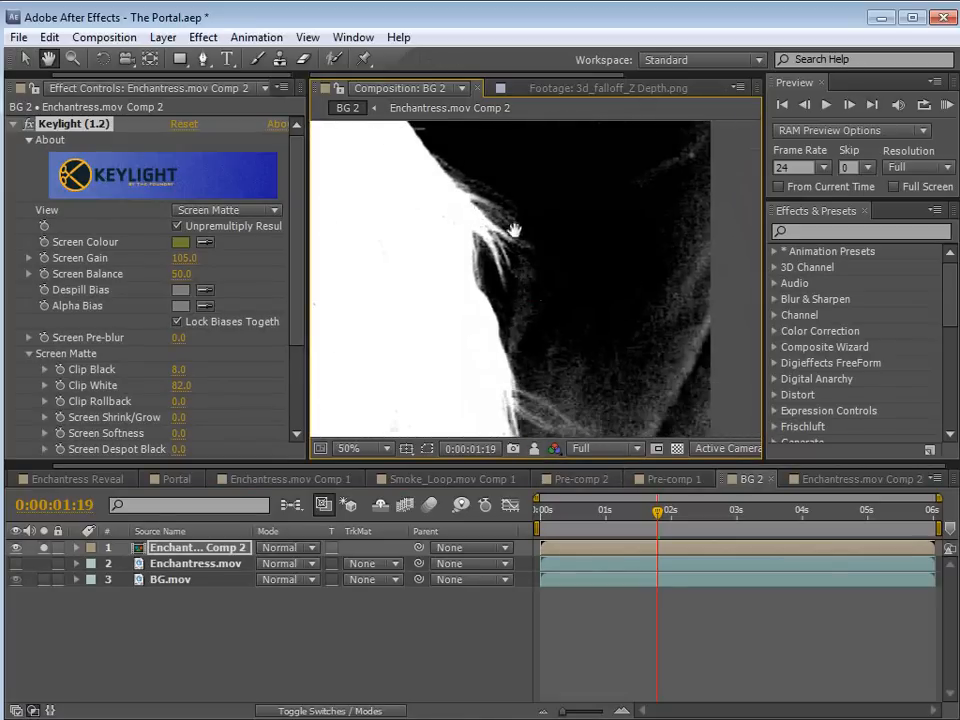
drag(516, 255, 532, 262)
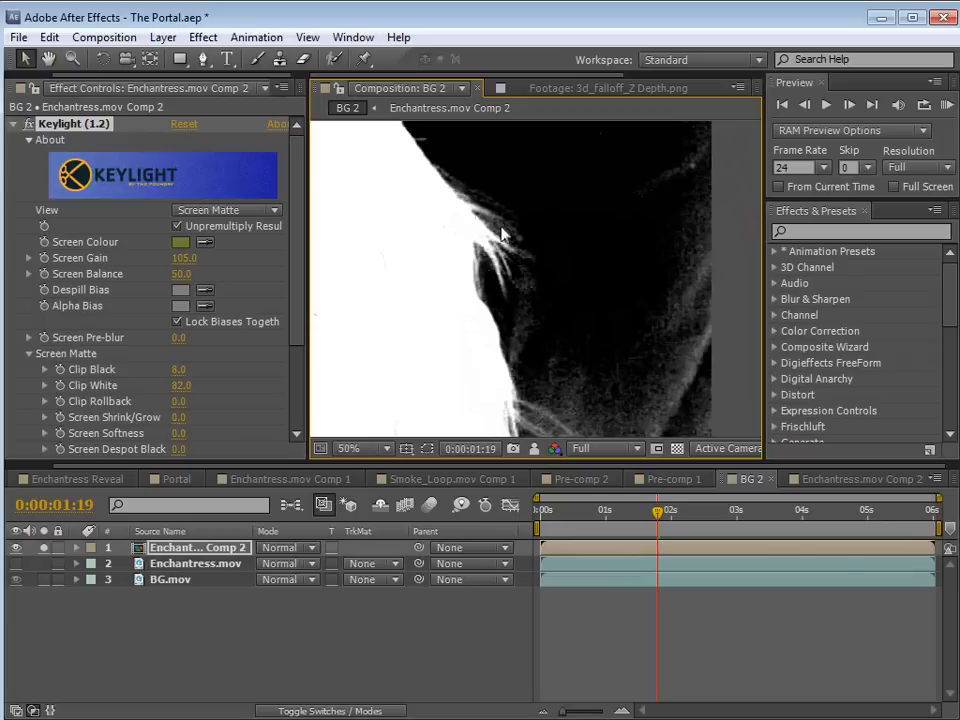
Compare the unadjusted screen matte beside her lower arm with the stored snapshot
click(535, 449)
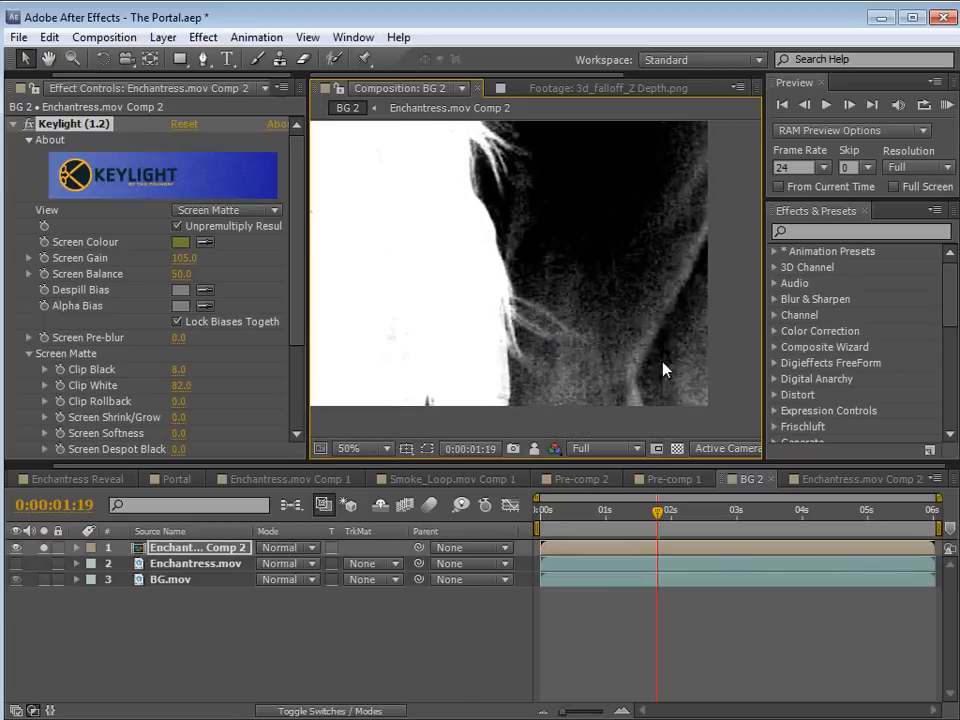
click(534, 449)
click(534, 449)
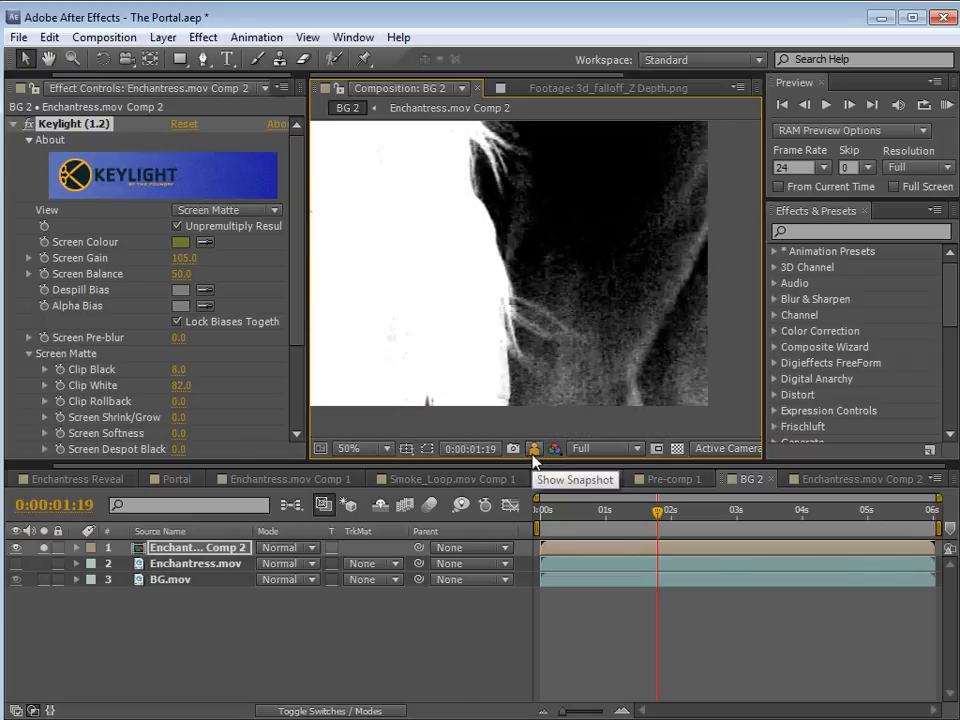
Switch Keylight's View to Intermediate Result on the Enchantress.mov Comp 2 layer
scroll(520, 260, down, 2)
click(222, 211)
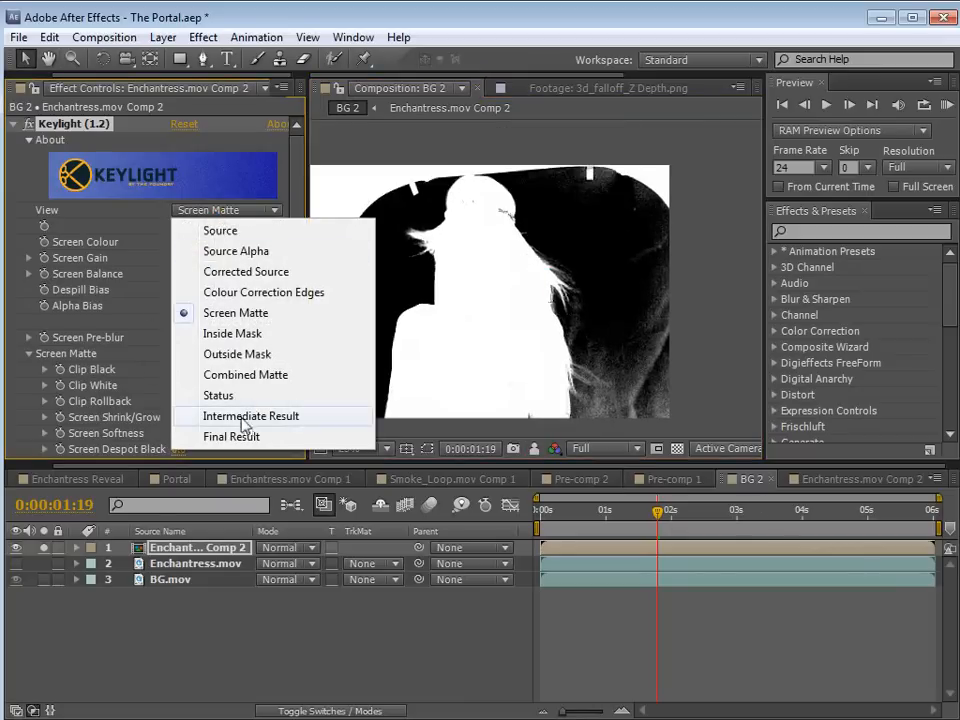
click(242, 418)
Show both adjustment layers again in Enchantress.mov Comp 2 and examine the green screen beside her arm
scroll(540, 380, up, 2)
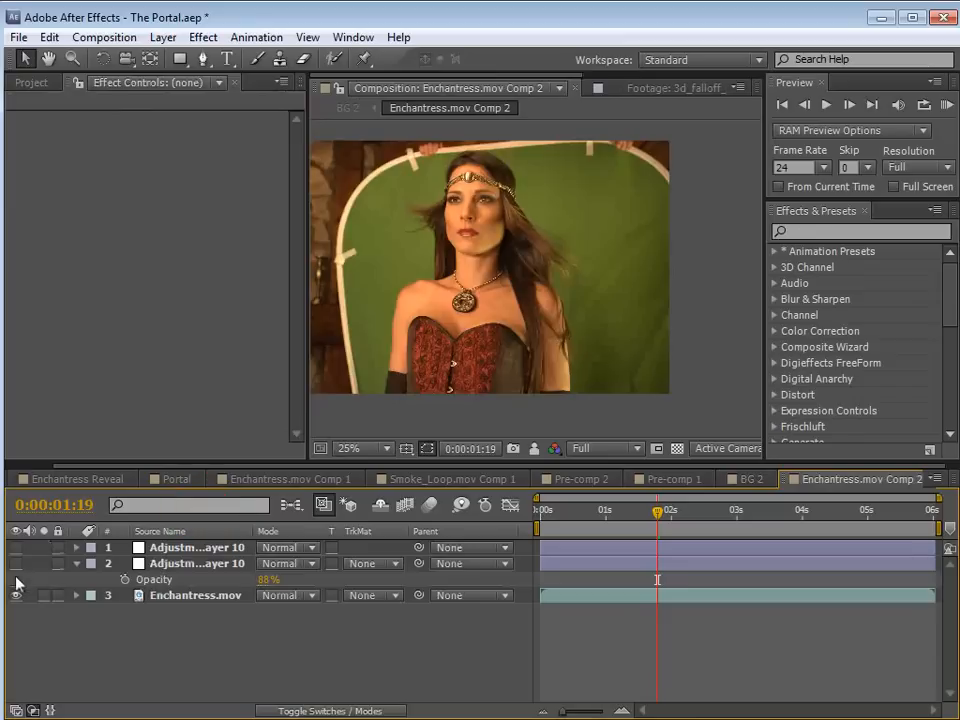
key(h)
scroll(594, 349, up, 2)
drag(594, 349, 594, 274)
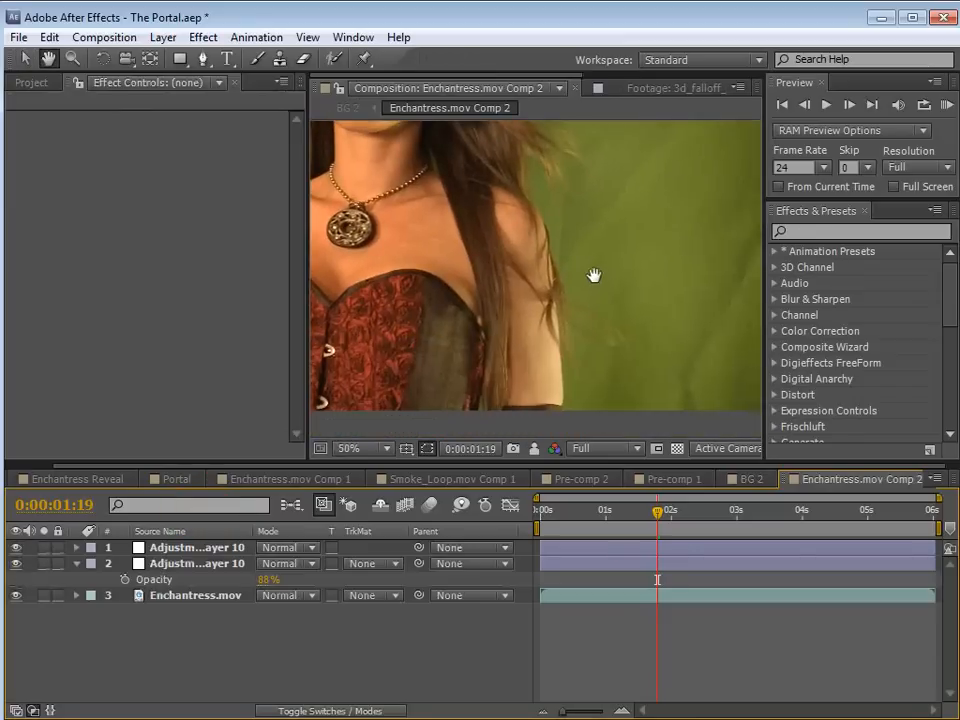
drag(668, 357, 649, 329)
key(v)
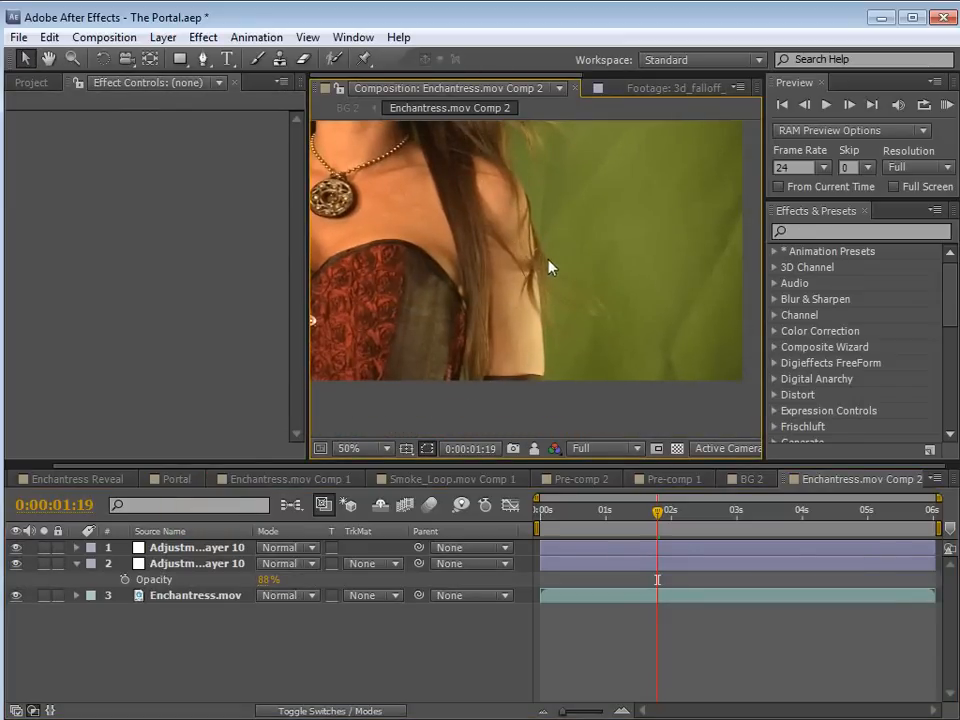
scroll(565, 327, down, 2)
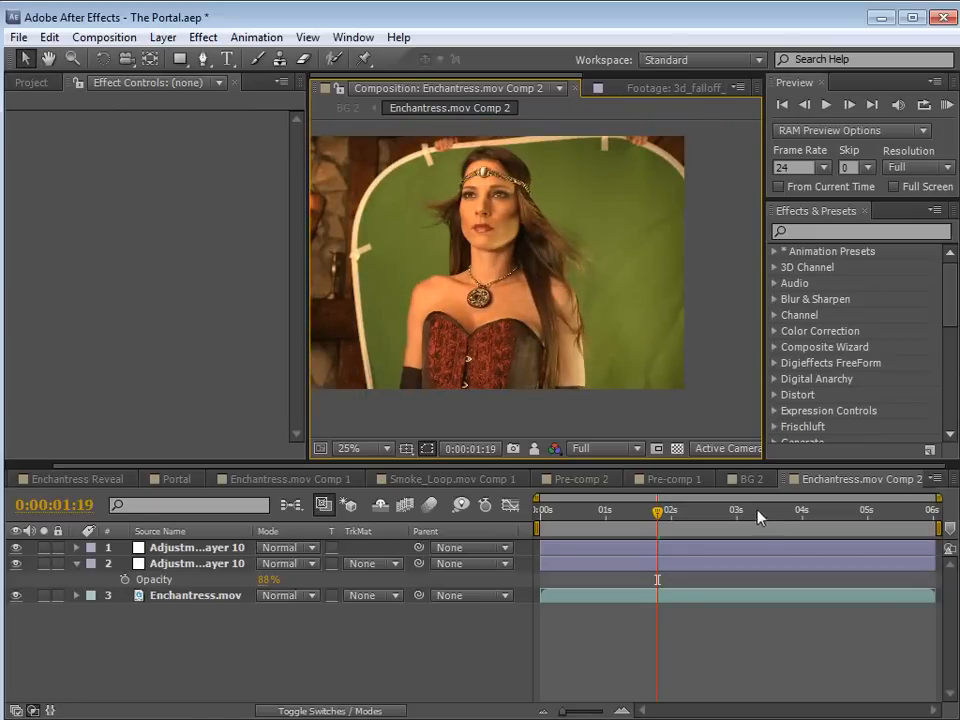
In BG 2, unsolo and hide the keyed Enchantress.mov Comp 2 layer and show the original Enchantress.mov layer
click(750, 479)
key(h)
scroll(508, 262, down, 1)
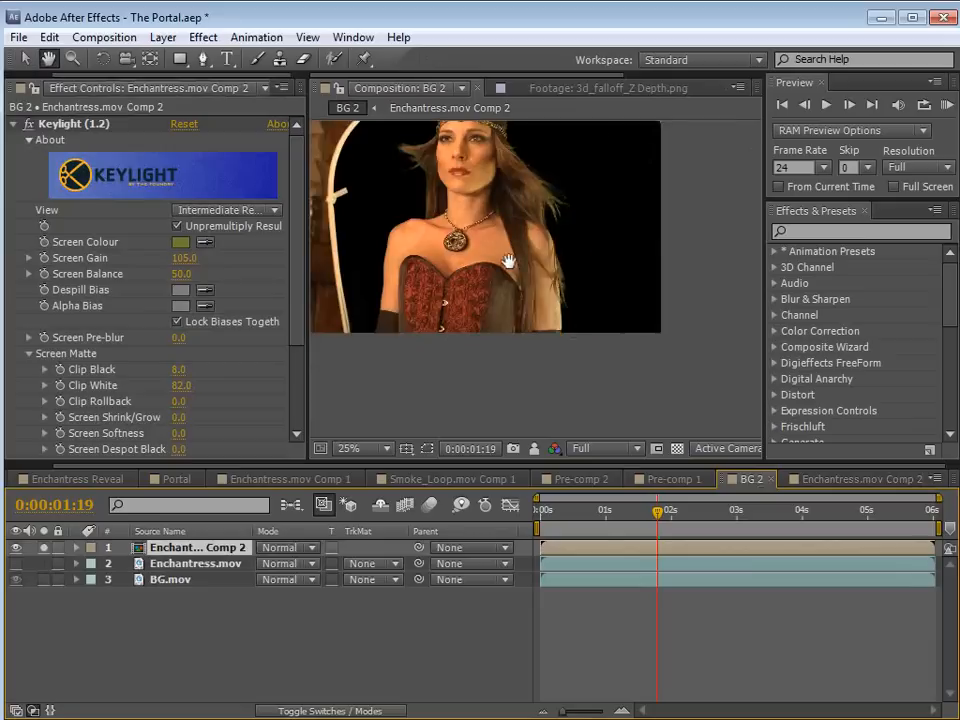
drag(509, 262, 569, 328)
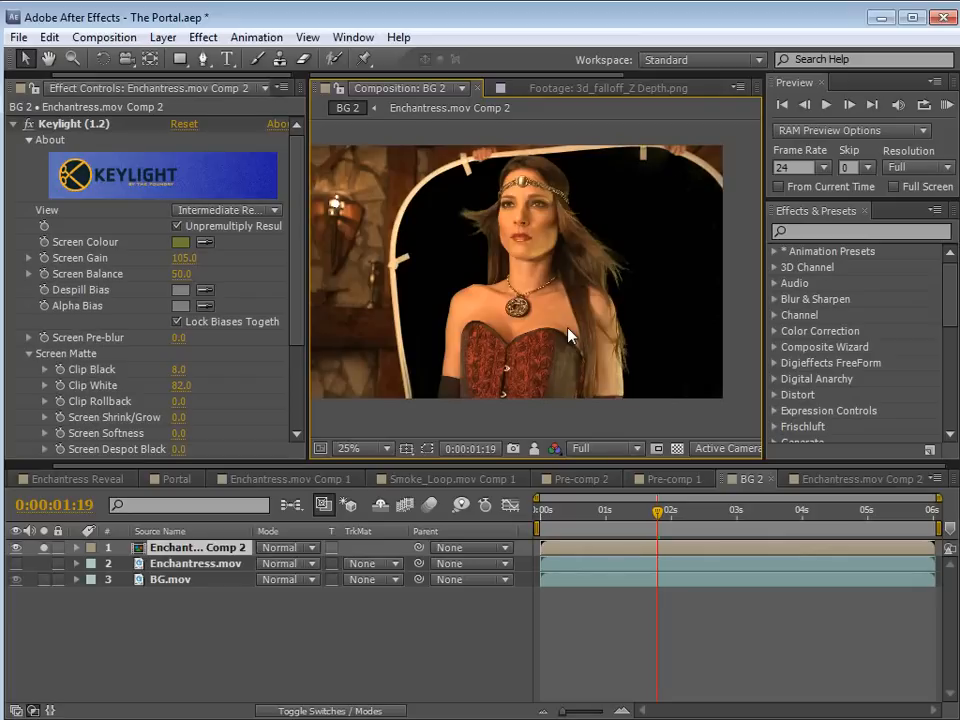
click(45, 549)
click(17, 561)
click(15, 547)
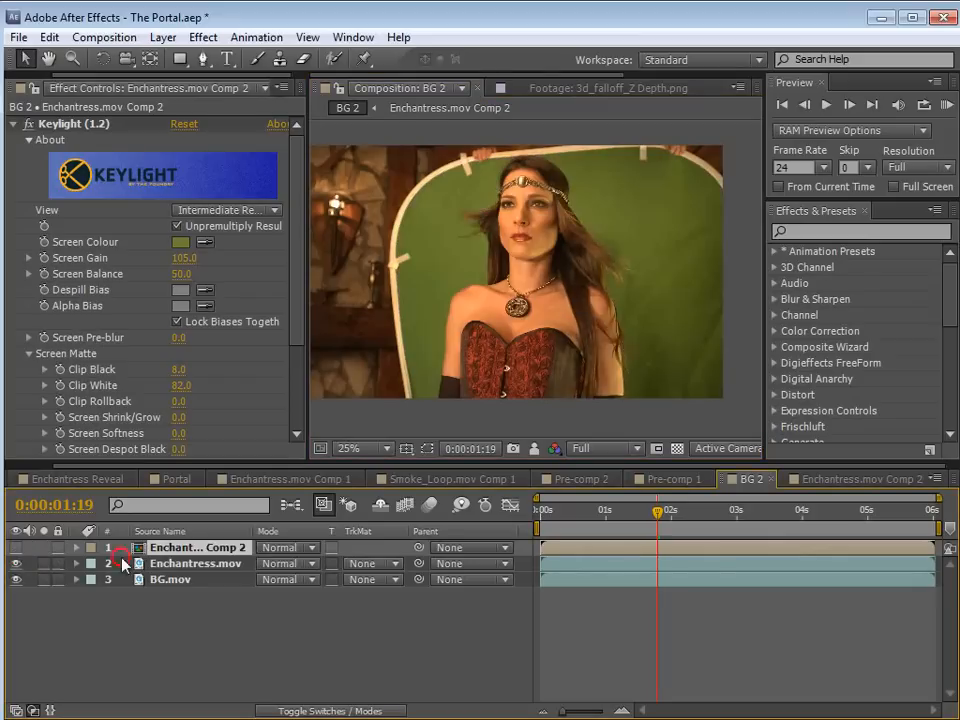
Set the track matte of the original Enchantress.mov layer to Alpha Matte "Enchantress.mov Comp 2"
click(190, 563)
click(174, 566)
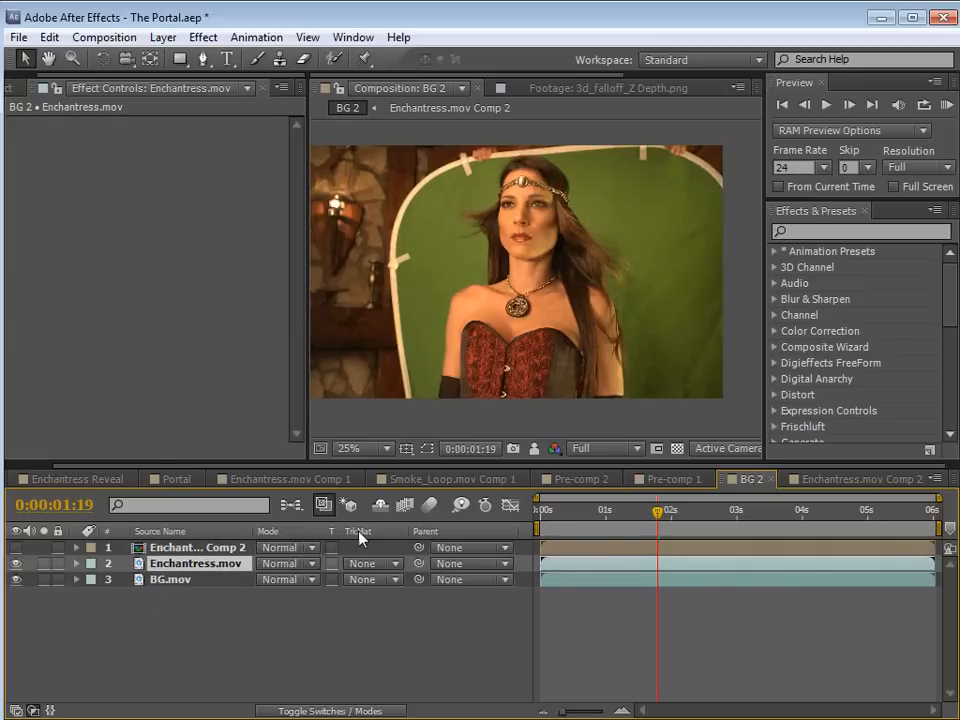
click(373, 564)
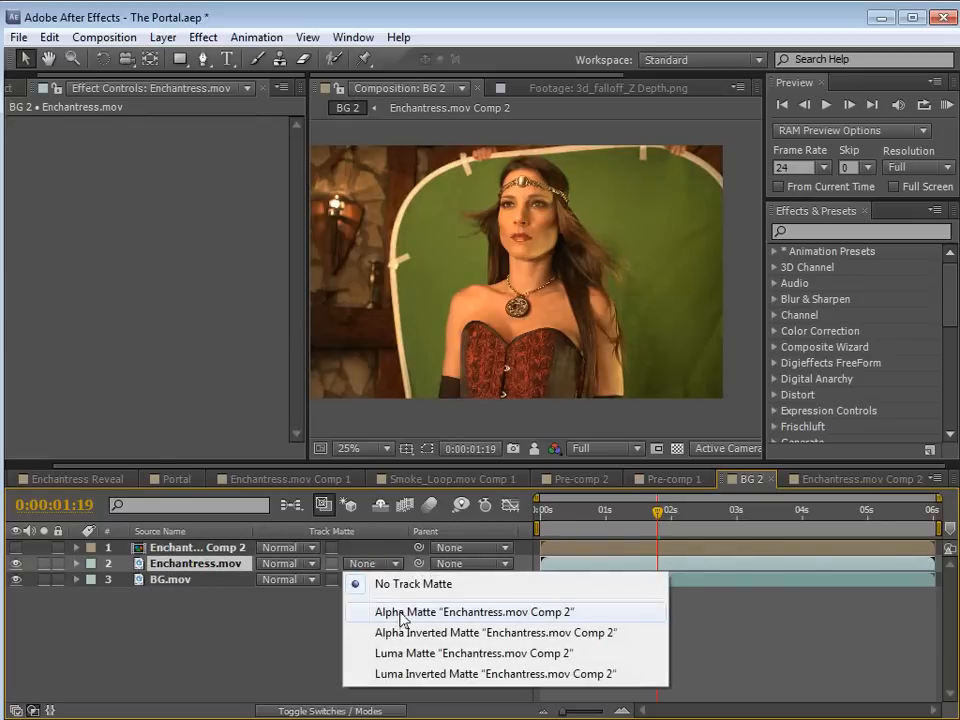
click(400, 612)
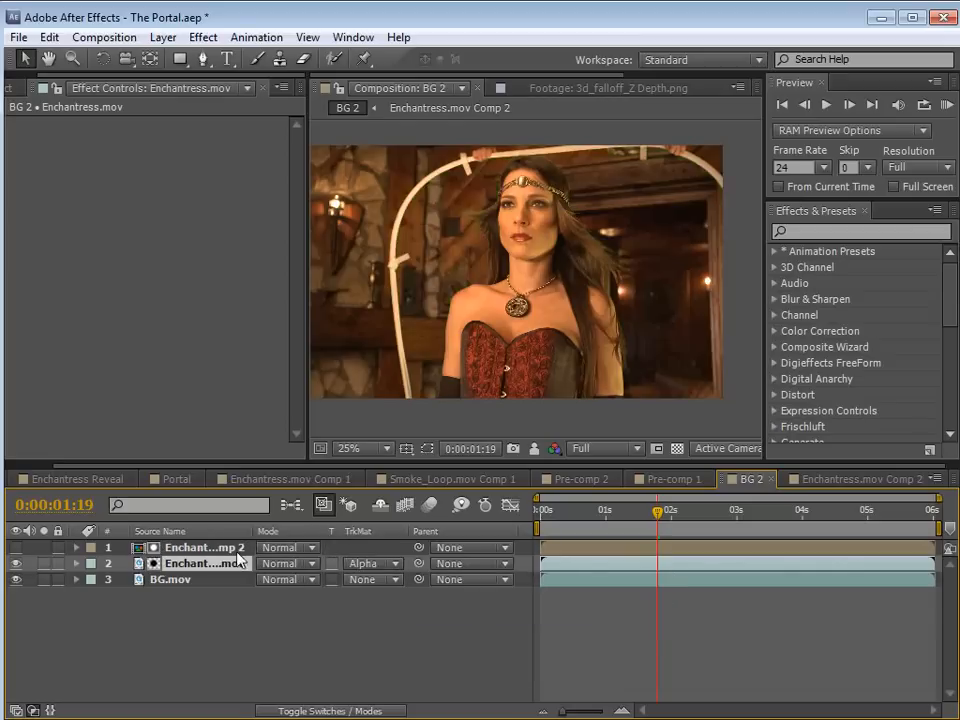
Compare the composite along her arm with the matte layer shown and hidden
click(205, 548)
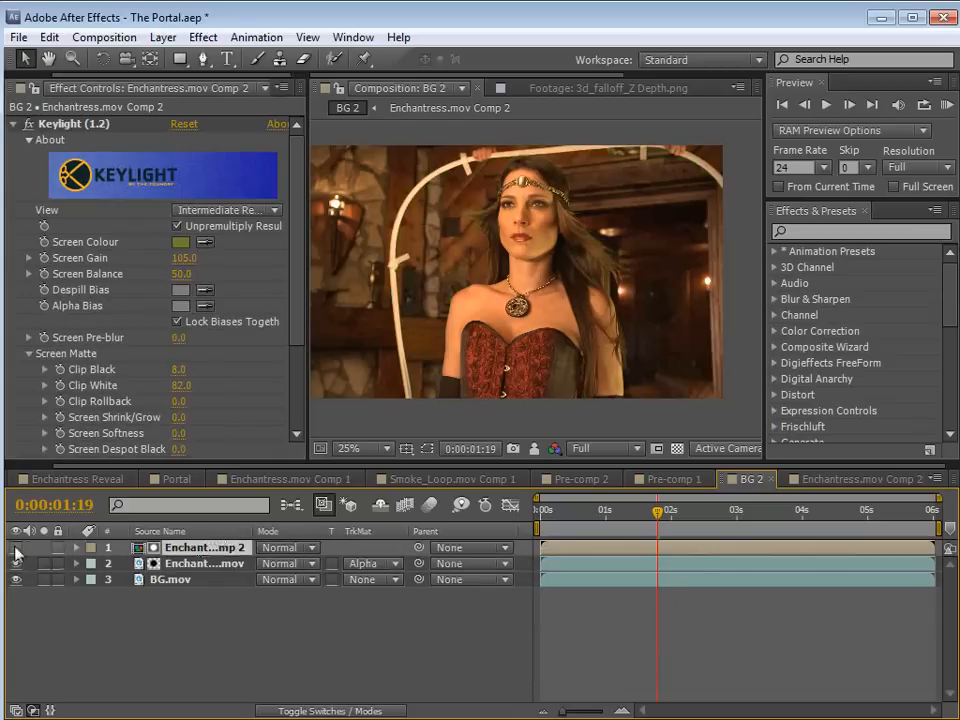
click(72, 124)
key(period)
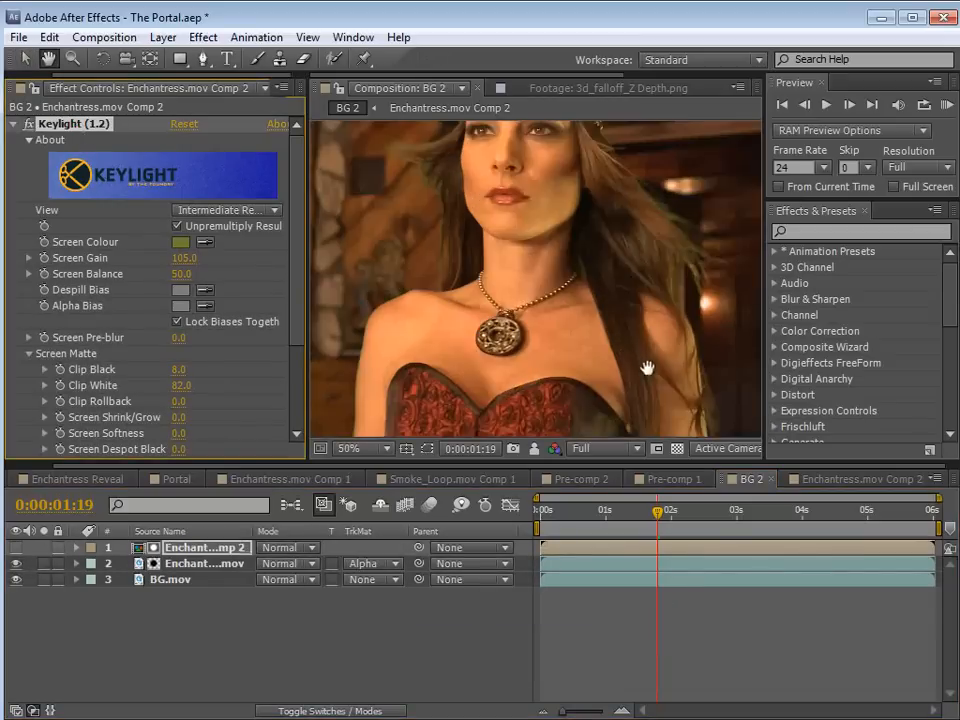
drag(643, 364, 611, 296)
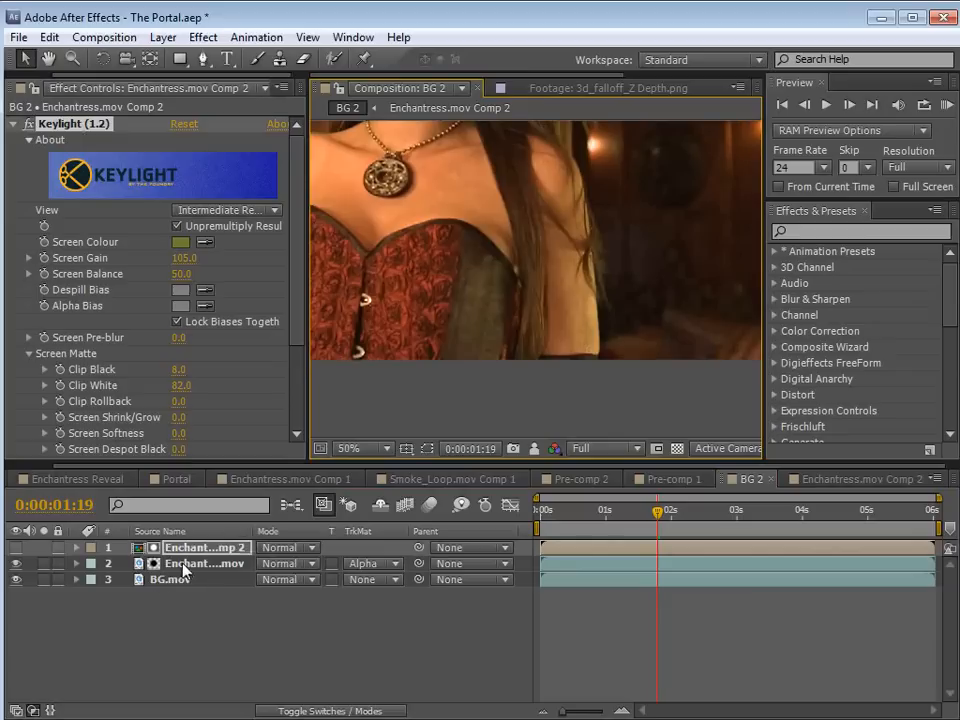
click(184, 564)
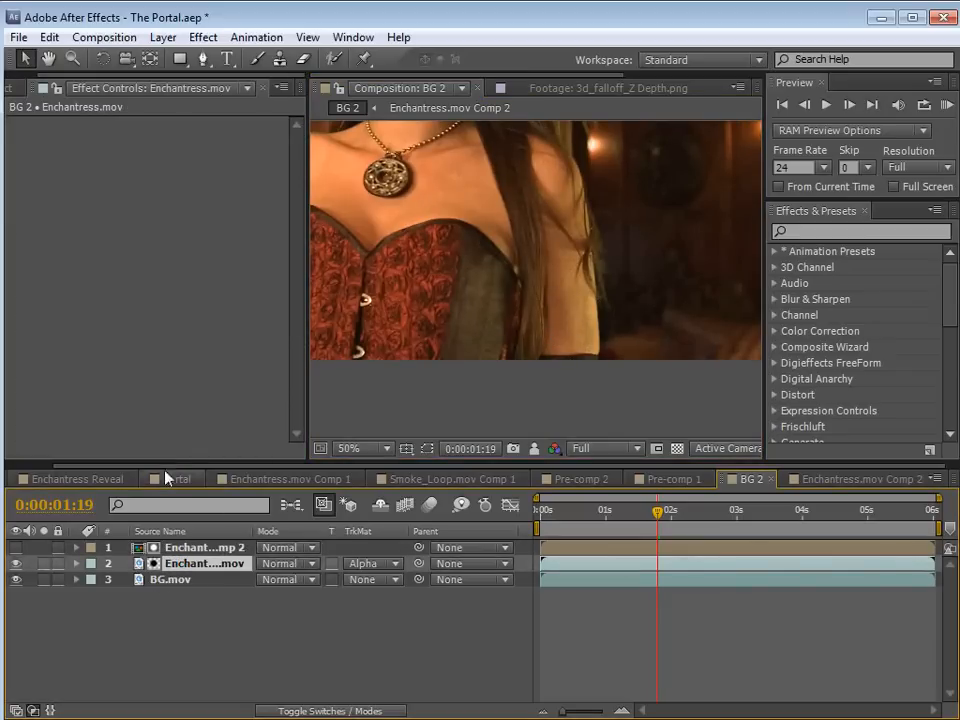
click(15, 548)
click(15, 548)
click(15, 548)
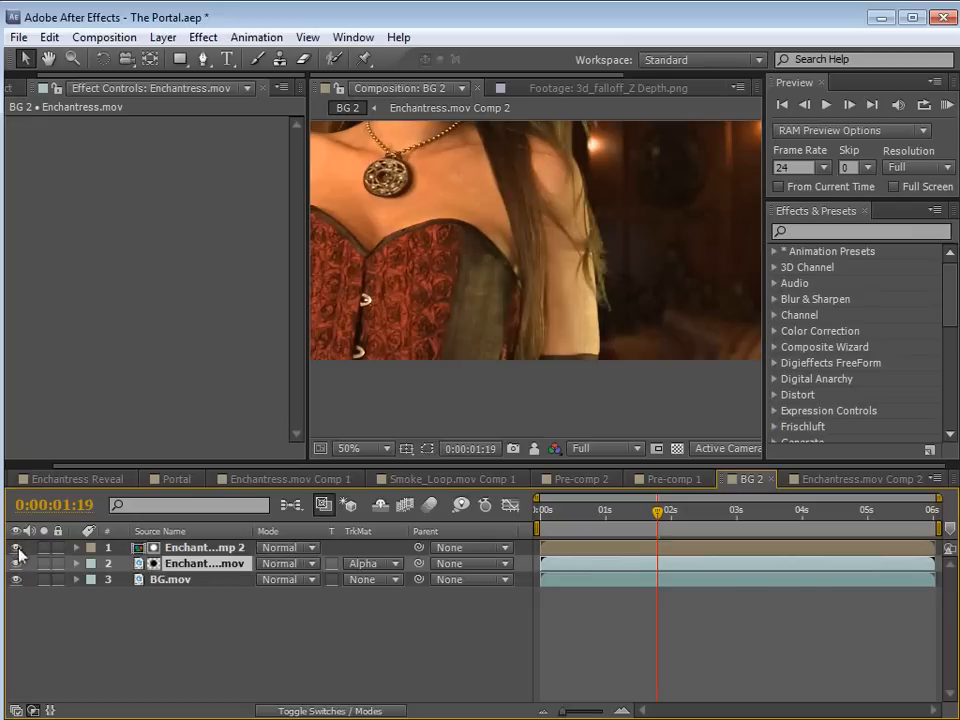
click(15, 548)
click(15, 548)
click(15, 548)
Examine the green fringing in her hair strands up close at 100%
key(h)
drag(545, 222, 606, 343)
scroll(583, 313, down, 2)
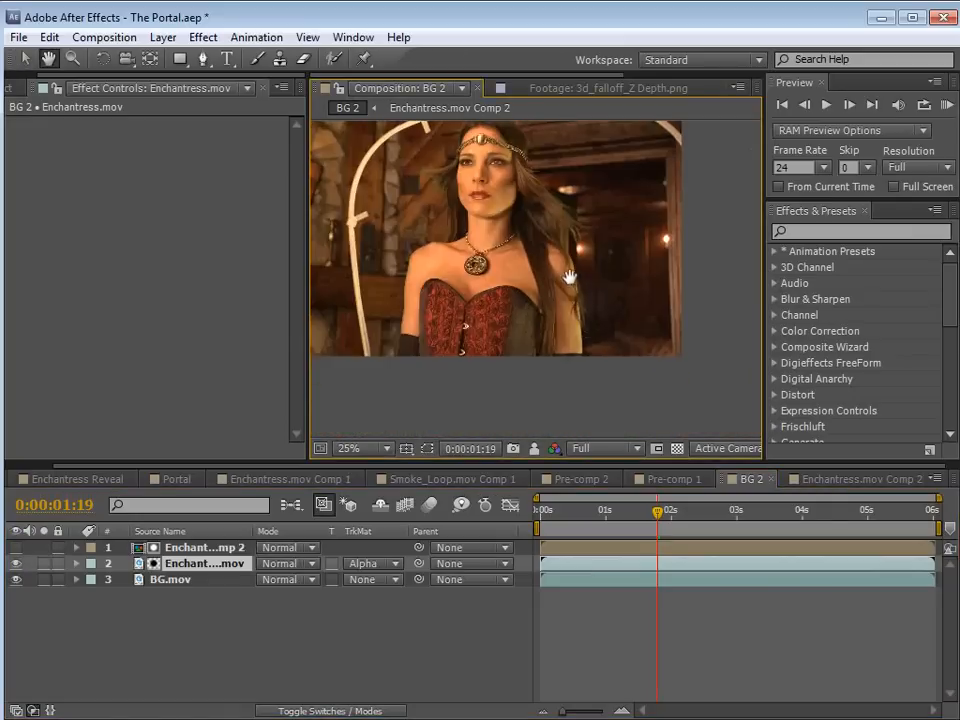
scroll(579, 328, up, 3)
drag(662, 305, 520, 338)
key(v)
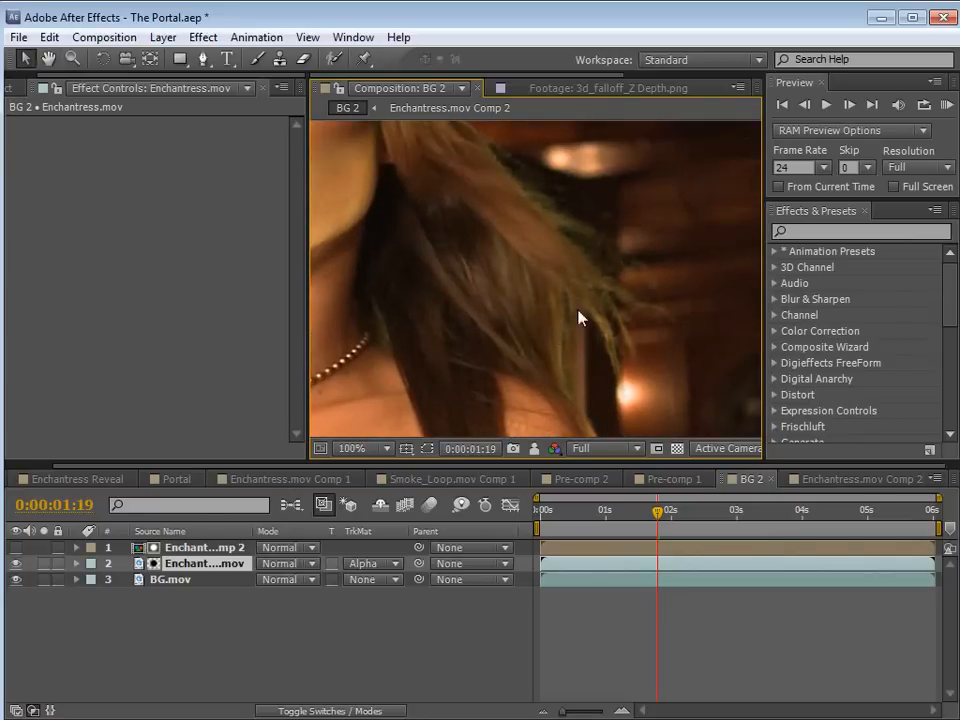
Set Keylight's Screen Pre-blur to 1 on the Enchantress.mov Comp 2 matte layer
click(176, 548)
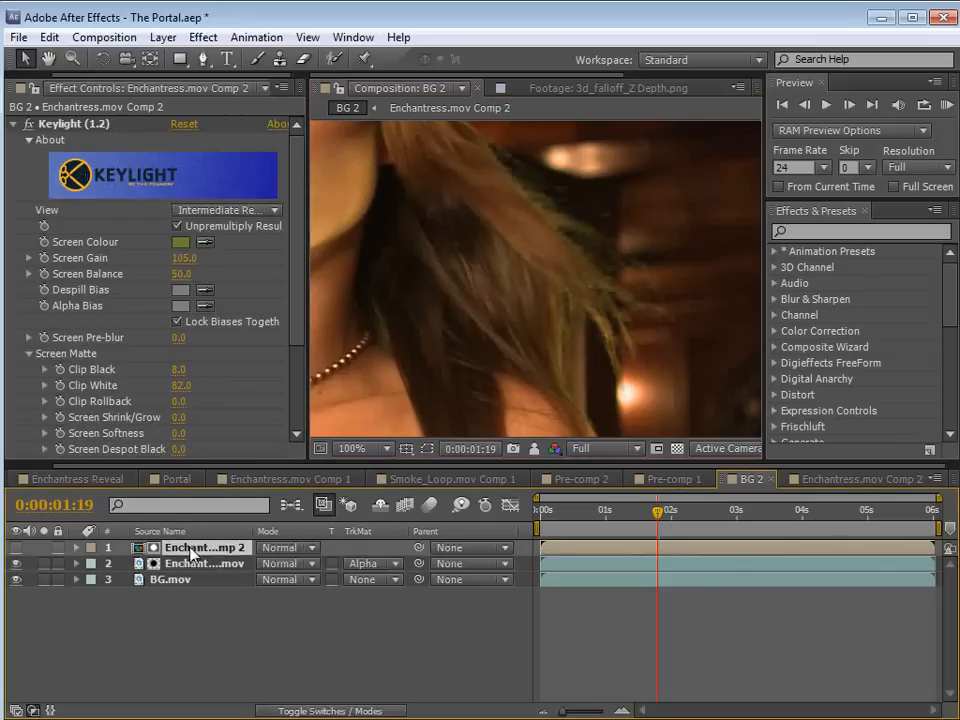
click(57, 128)
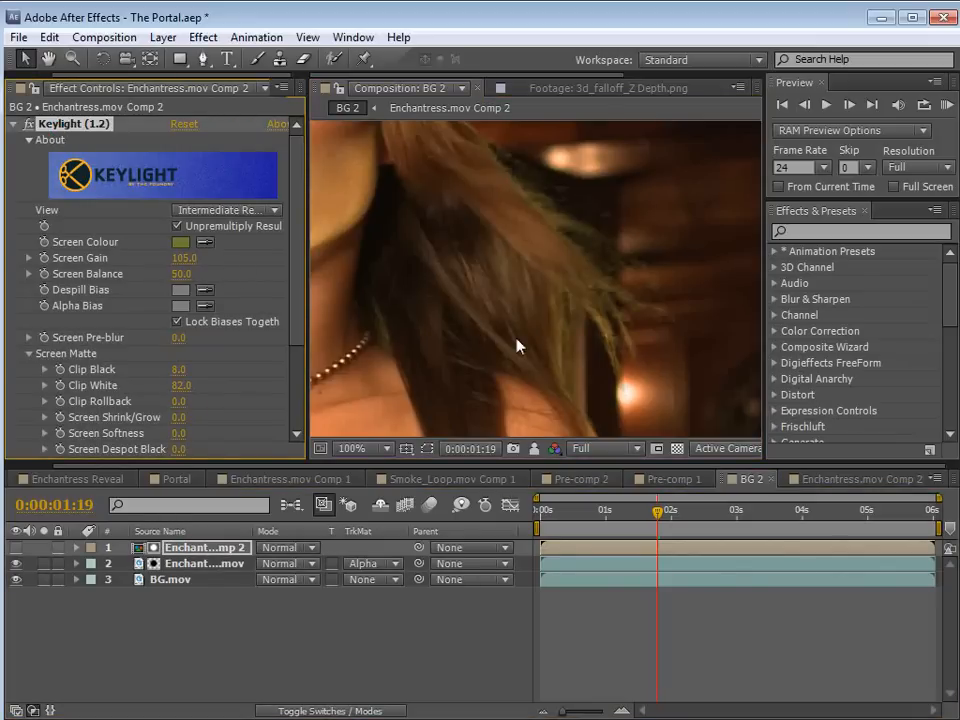
key(space)
drag(452, 240, 517, 273)
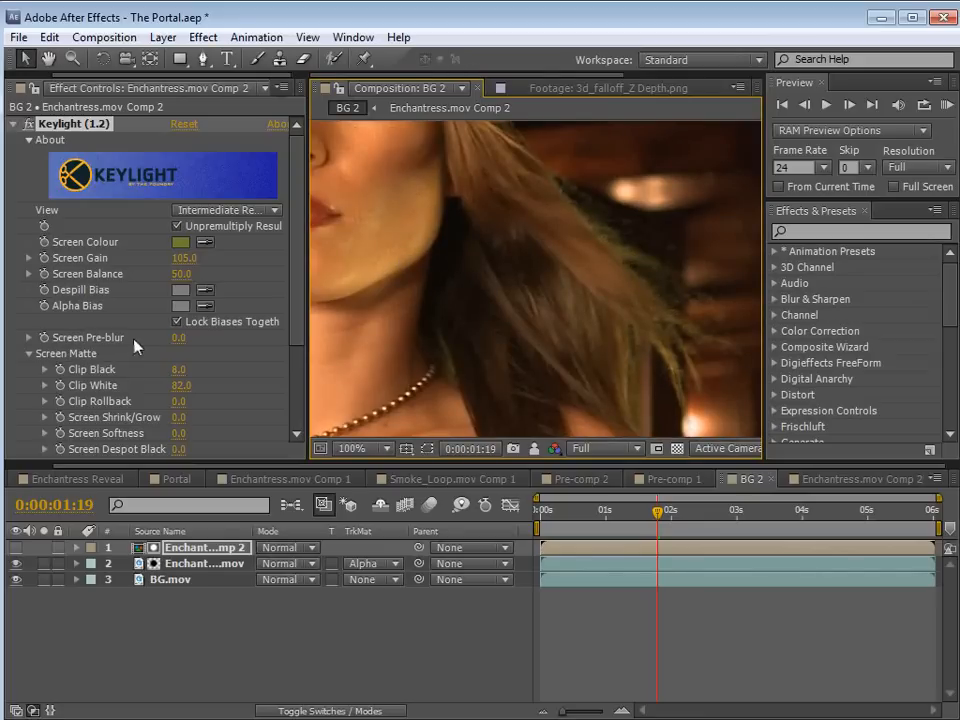
click(178, 338)
text(1)
key(Return)
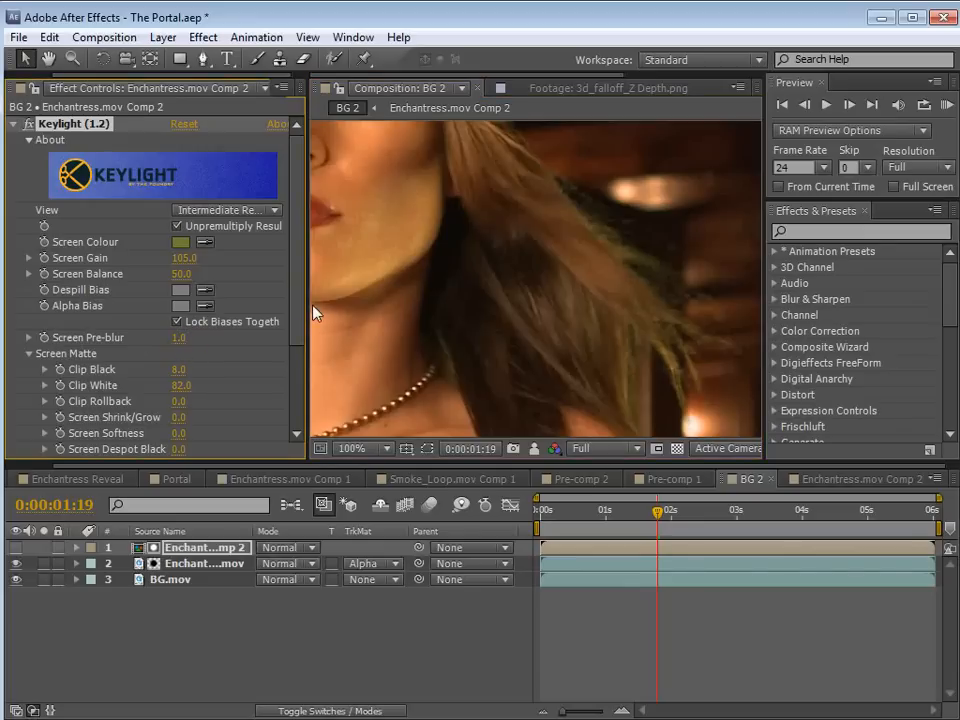
Examine the pre-blurred key around her face, shoulder and hair edges
key(space)
drag(641, 331, 528, 328)
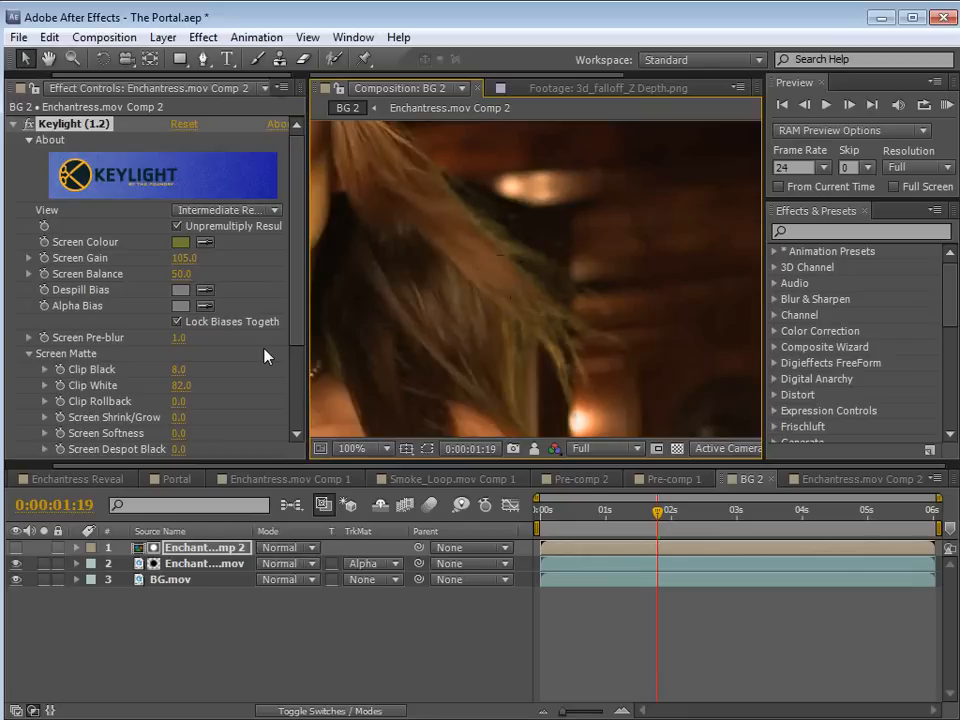
key(space)
drag(425, 226, 561, 283)
drag(502, 280, 532, 265)
mouse_move(184, 276)
mouse_down()
mouse_move(148, 280)
mouse_move(190, 272)
mouse_move(182, 274)
mouse_move(197, 280)
mouse_up()
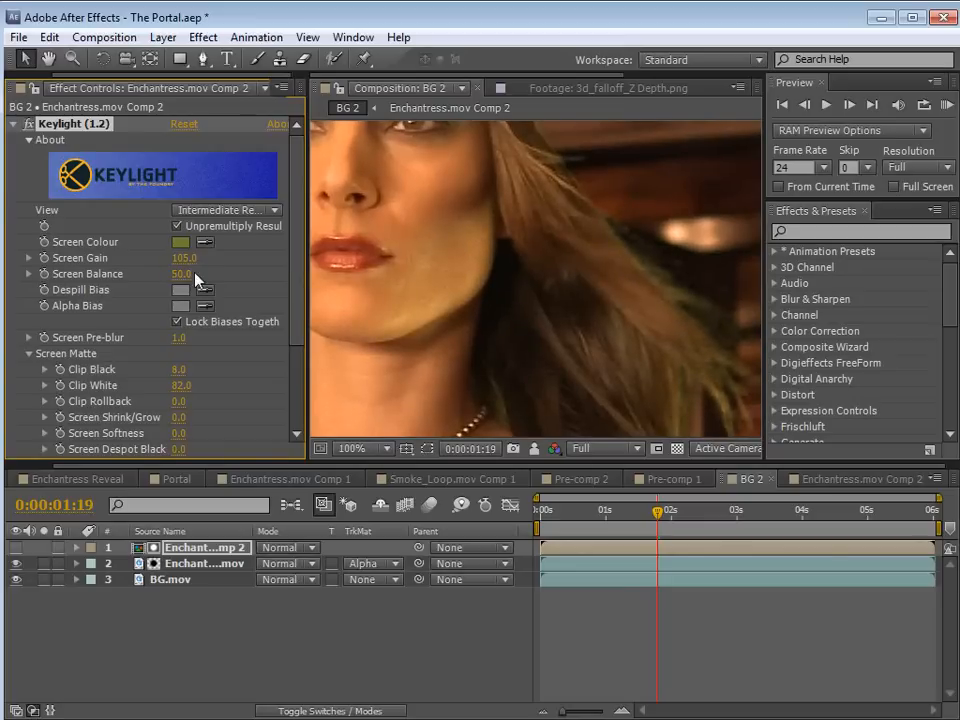
drag(634, 371, 584, 280)
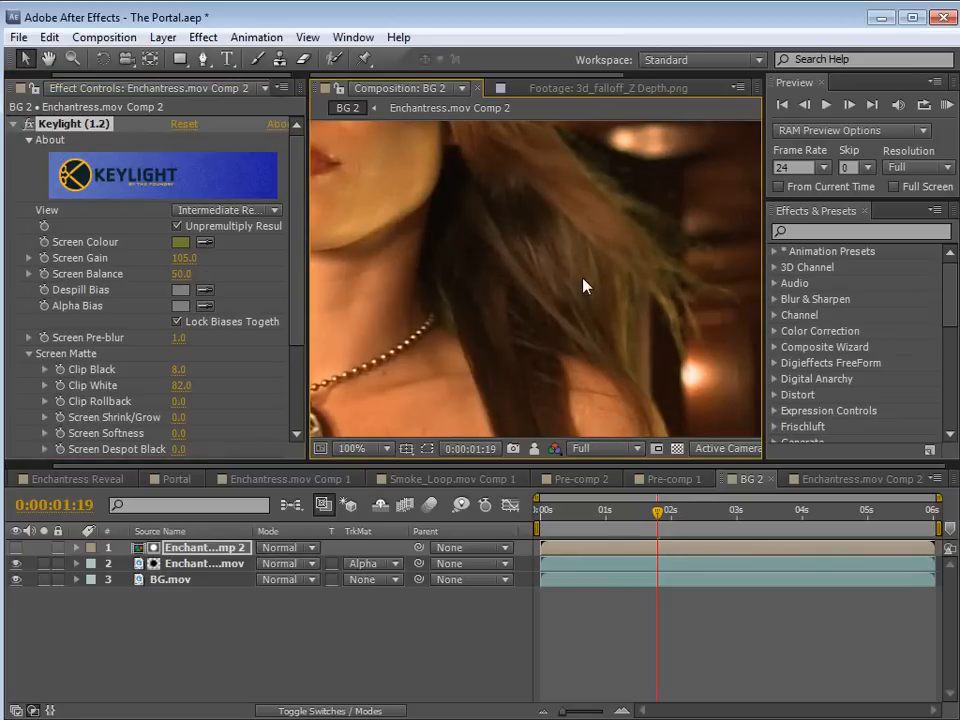
key(space)
drag(584, 287, 527, 367)
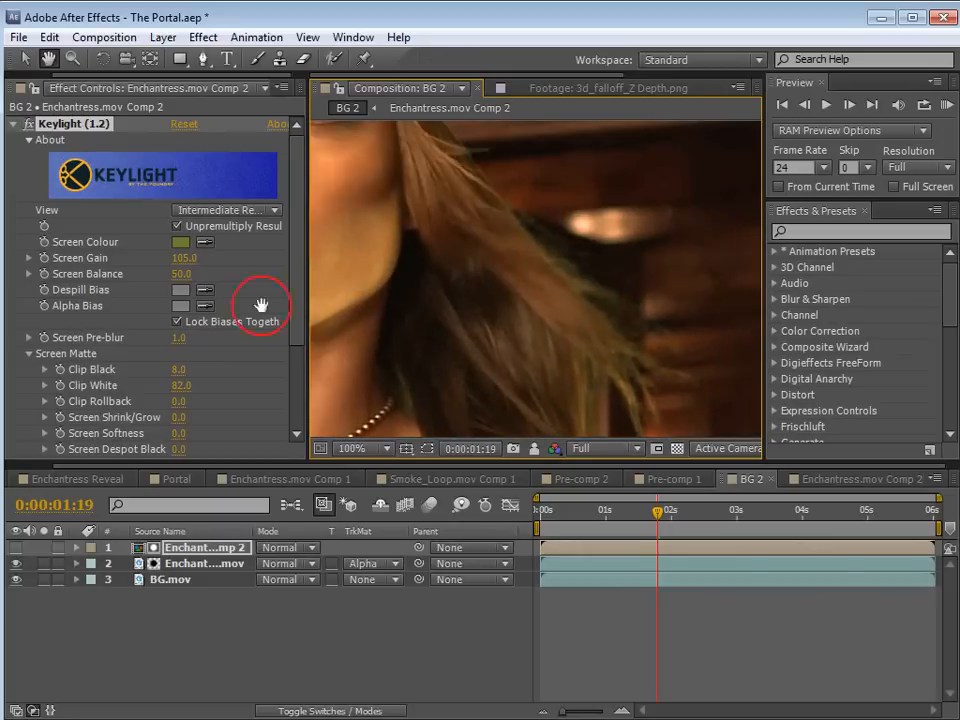
Set Keylight's Clip White to 72 and Clip Black to 7, checking the arm edge and the Screen Matte view
mouse_move(186, 385)
mouse_down()
mouse_move(203, 385)
mouse_move(190, 387)
mouse_up()
key(space)
drag(458, 370, 470, 180)
drag(540, 319, 534, 227)
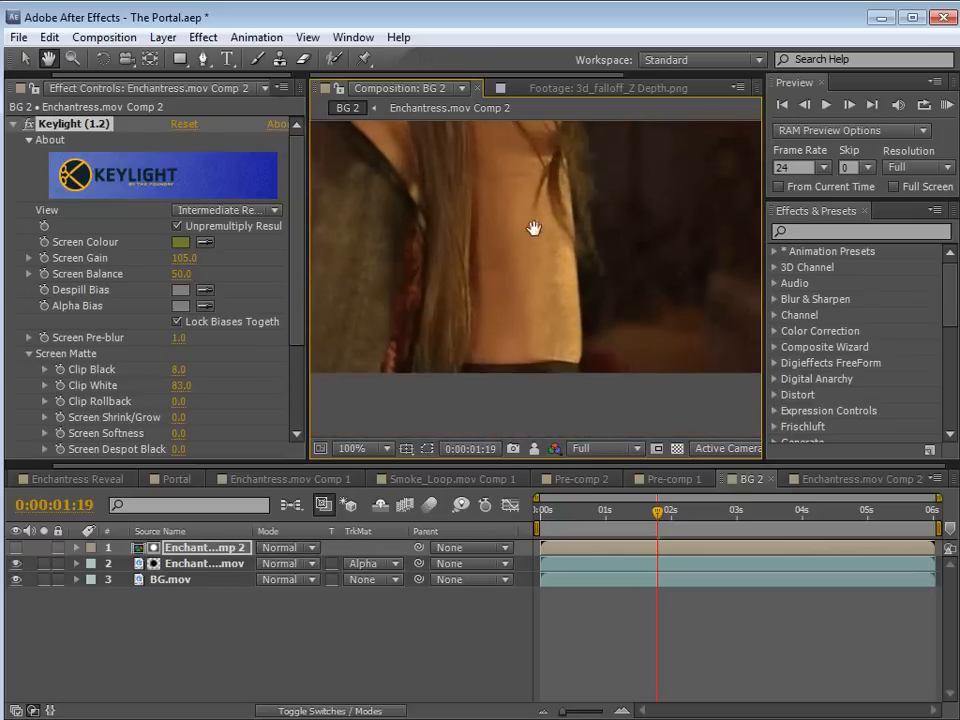
click(226, 210)
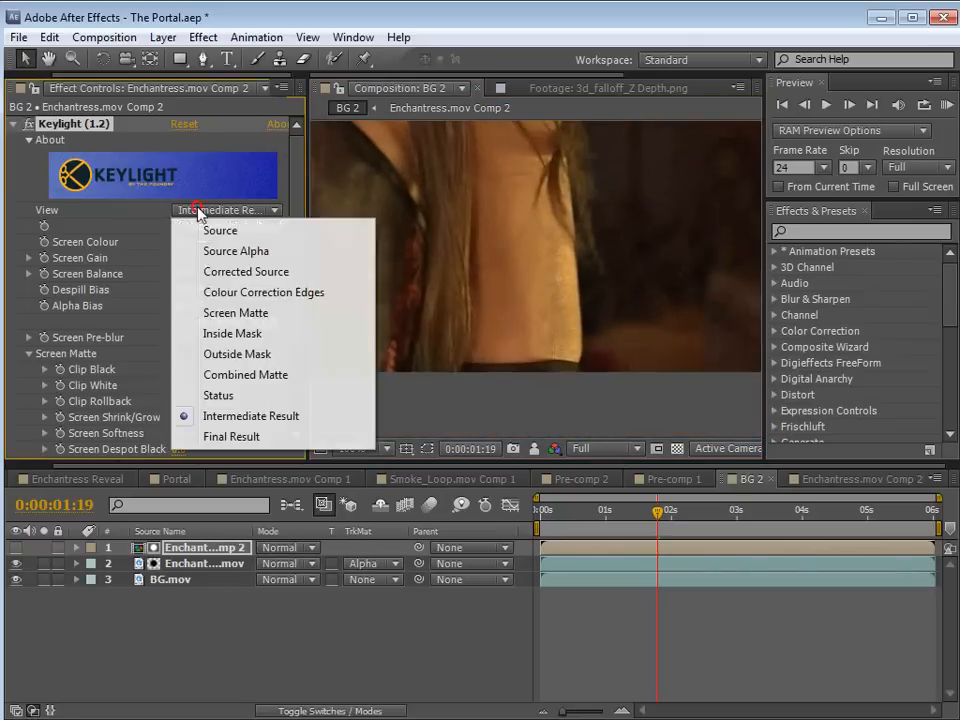
click(215, 316)
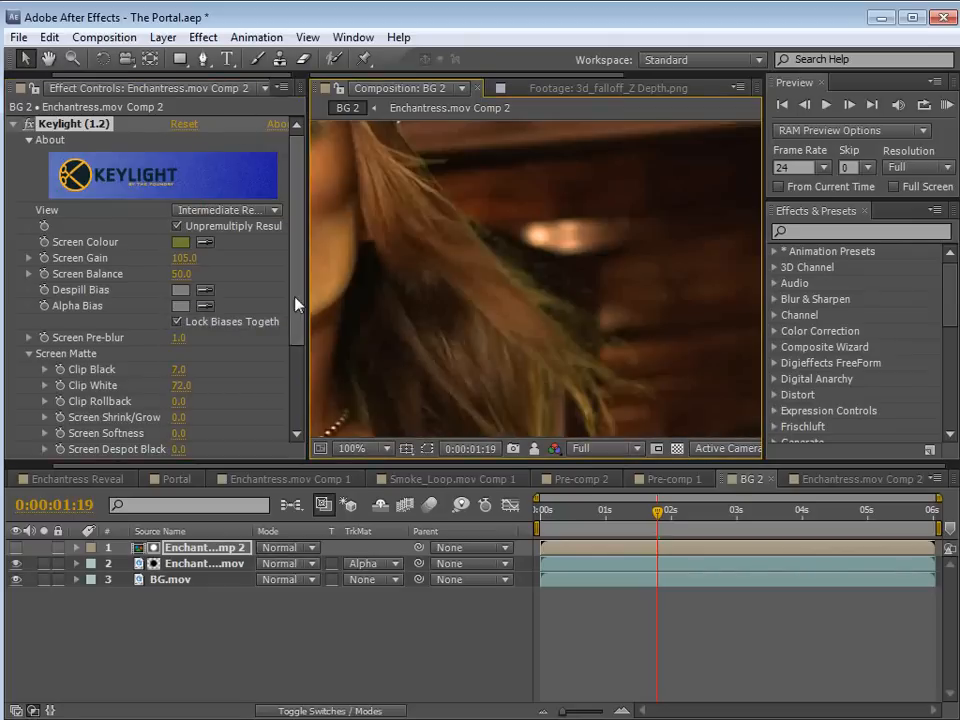
Set Keylight's Clip Black to 16 and Screen Shrink/Grow to -3.2
drag(295, 298, 288, 329)
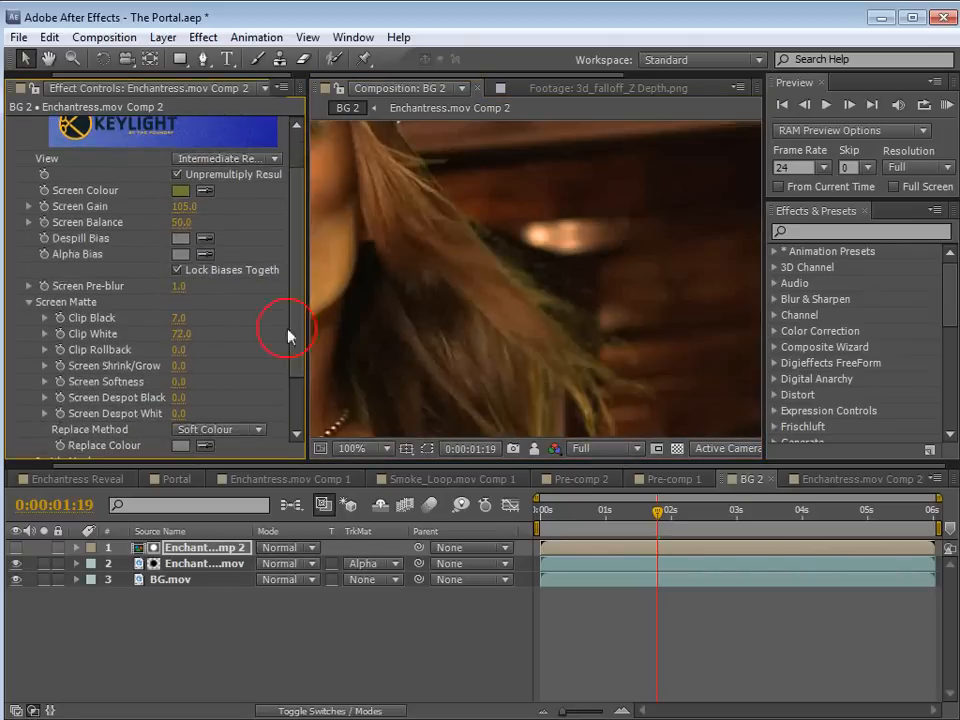
mouse_move(179, 318)
mouse_down()
mouse_move(197, 314)
mouse_move(164, 318)
mouse_up()
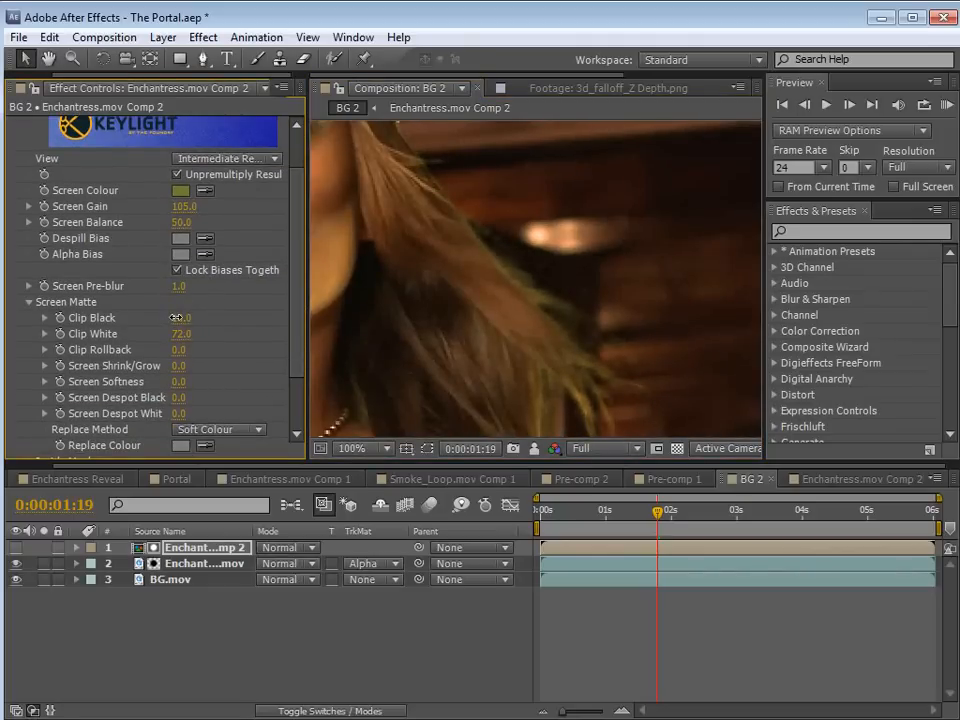
drag(178, 365, 142, 368)
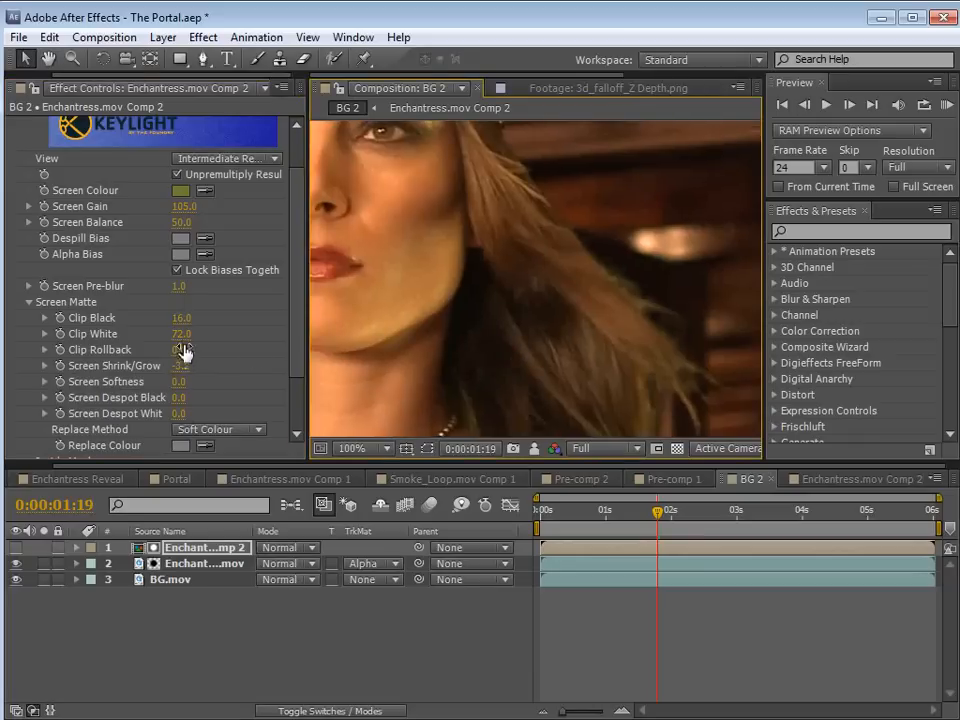
Set Clip Black to 4 and examine the keyed edge along her shoulder up close
key(space)
drag(445, 400, 575, 262)
drag(400, 382, 575, 405)
scroll(458, 307, up, 1)
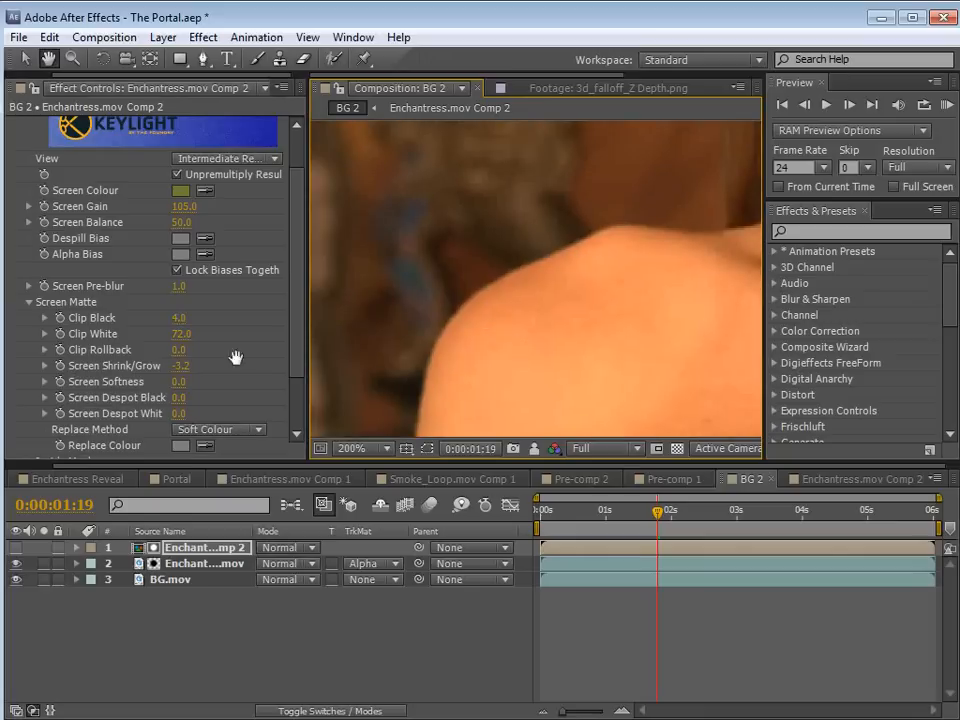
Set Keylight's Screen Shrink/Grow to -1.5 and check the shoulder, face and hair edges
click(180, 368)
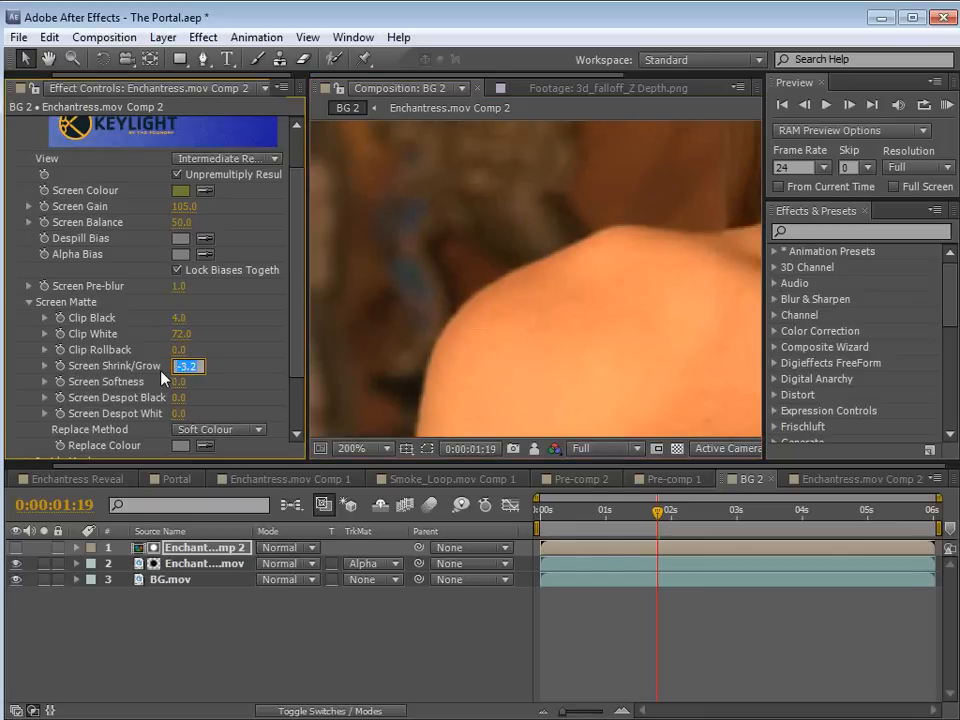
text(-1.5)
key(Return)
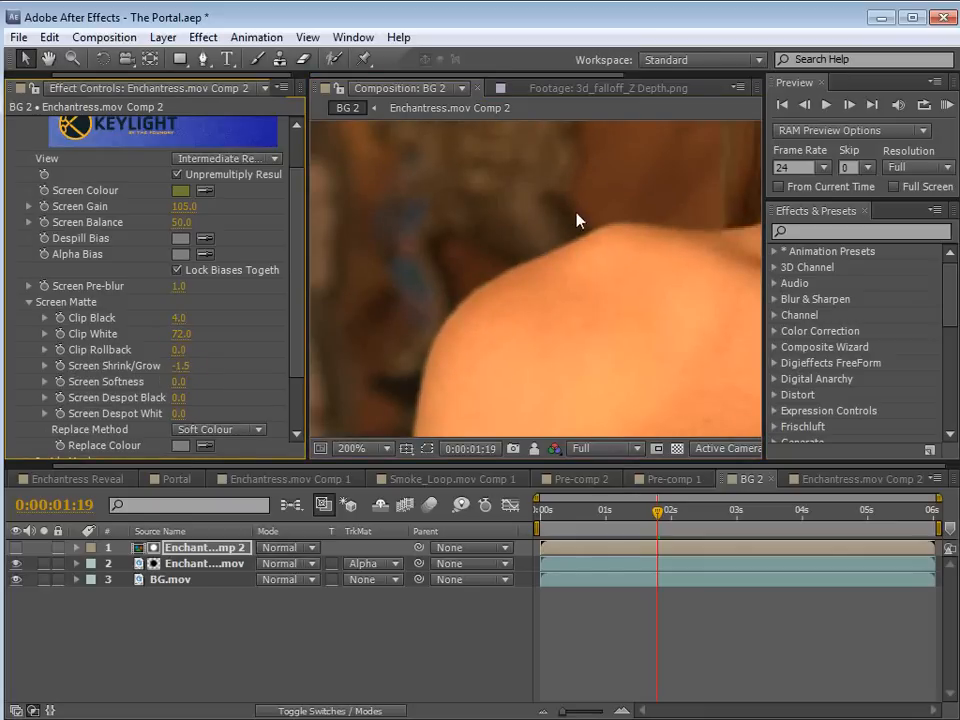
key(space)
drag(705, 172, 469, 326)
scroll(510, 326, down, 1)
drag(640, 304, 506, 326)
drag(653, 240, 477, 362)
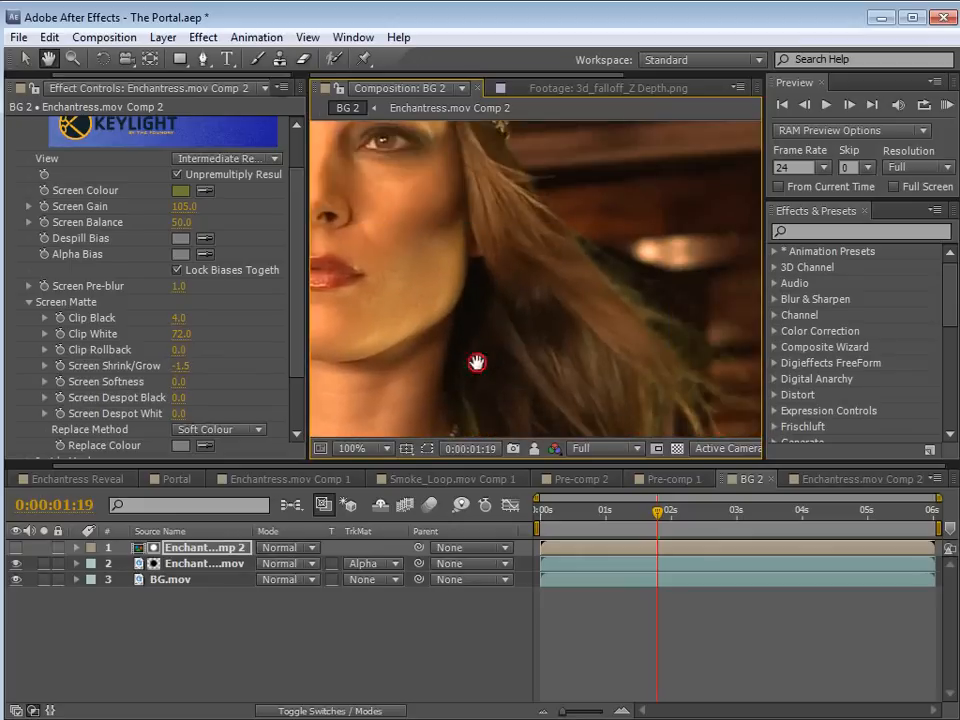
drag(604, 394, 572, 324)
scroll(476, 337, down, 1)
drag(437, 344, 529, 348)
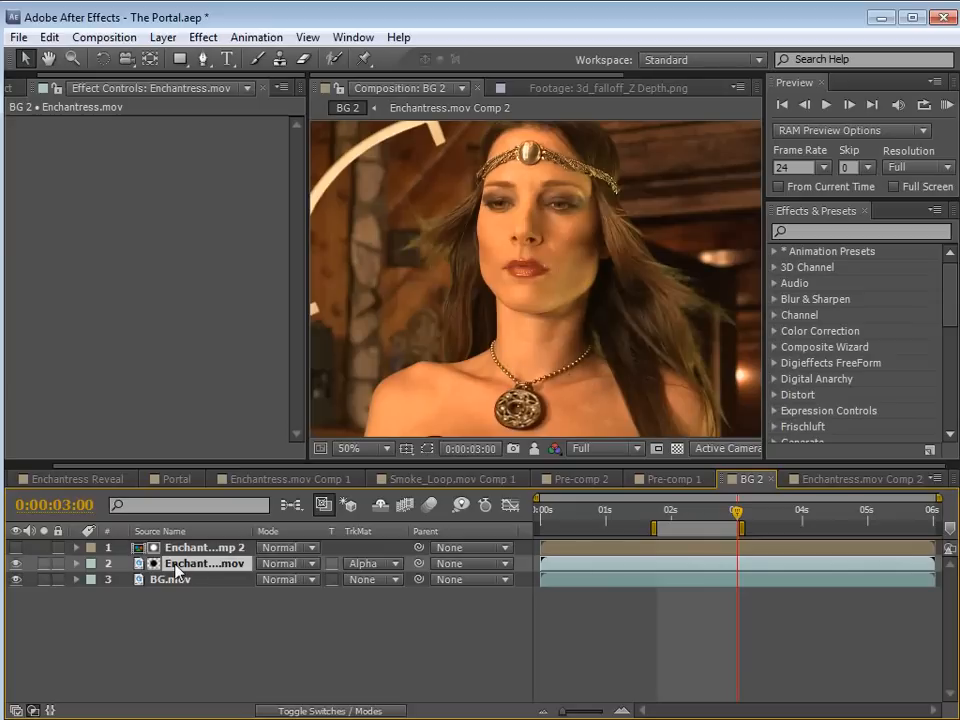
Remove the track matte from the Enchantress.mov layer and apply a Hue/Saturation effect to it
click(366, 571)
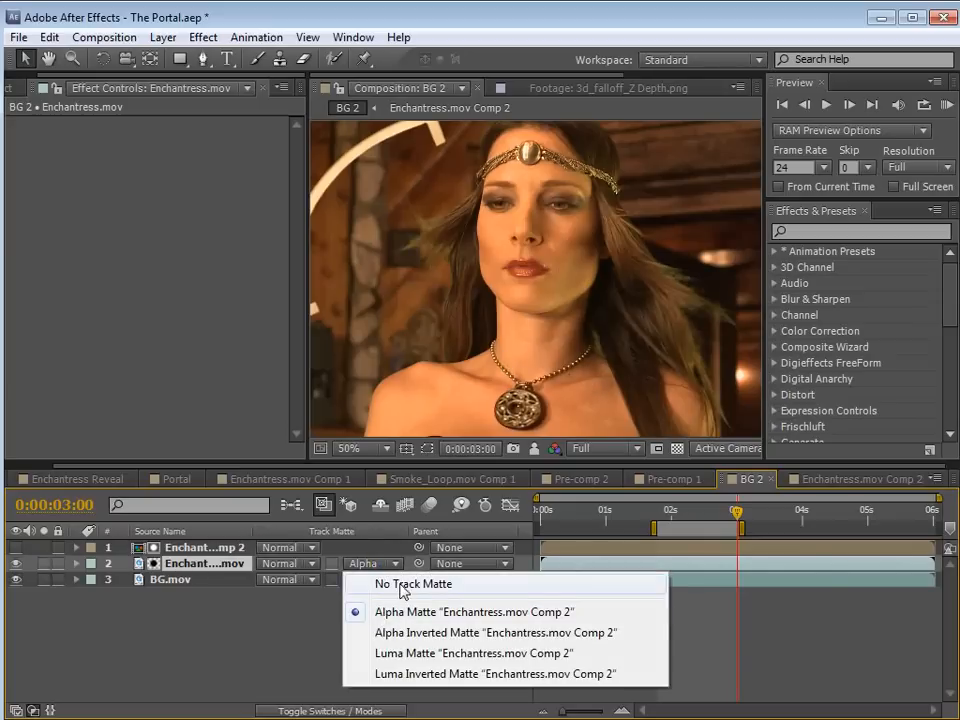
click(400, 525)
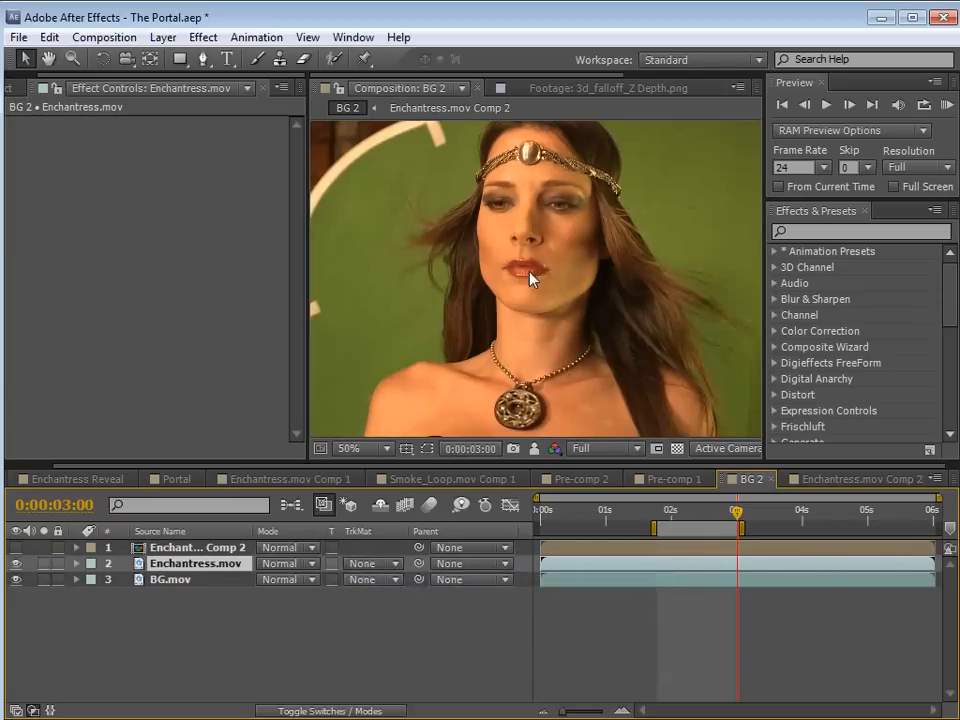
click(203, 37)
mouse_move(326, 208)
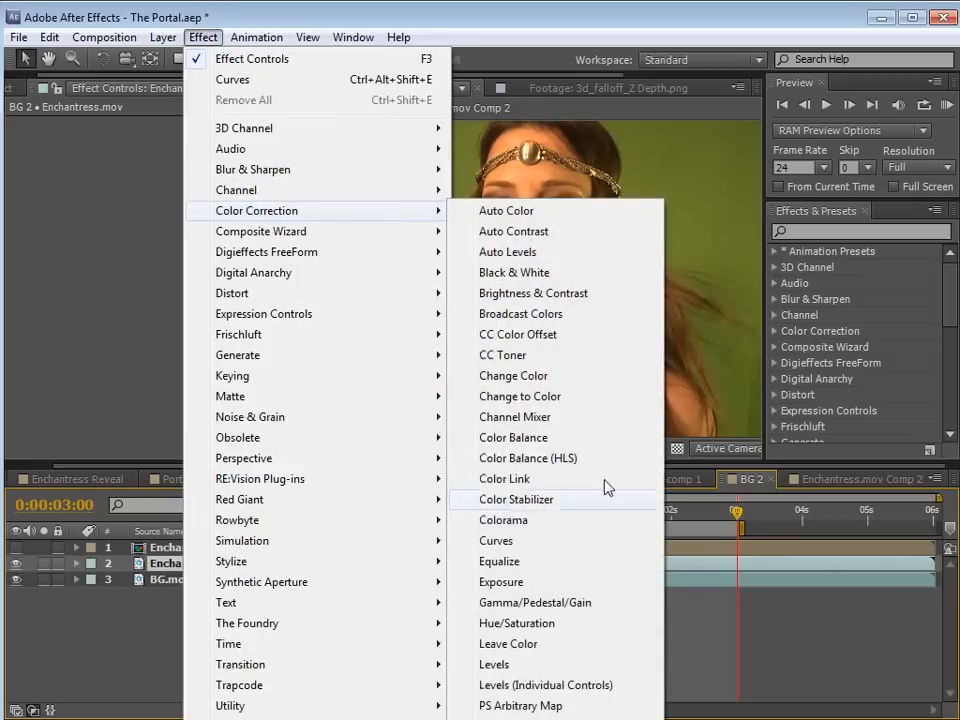
click(510, 622)
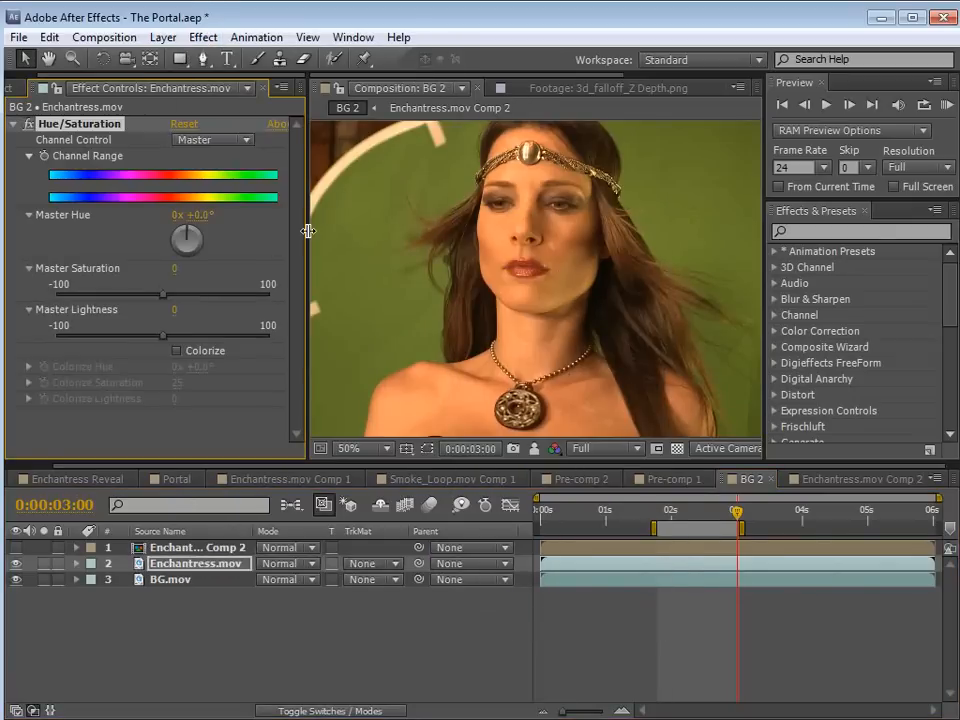
drag(305, 236, 335, 238)
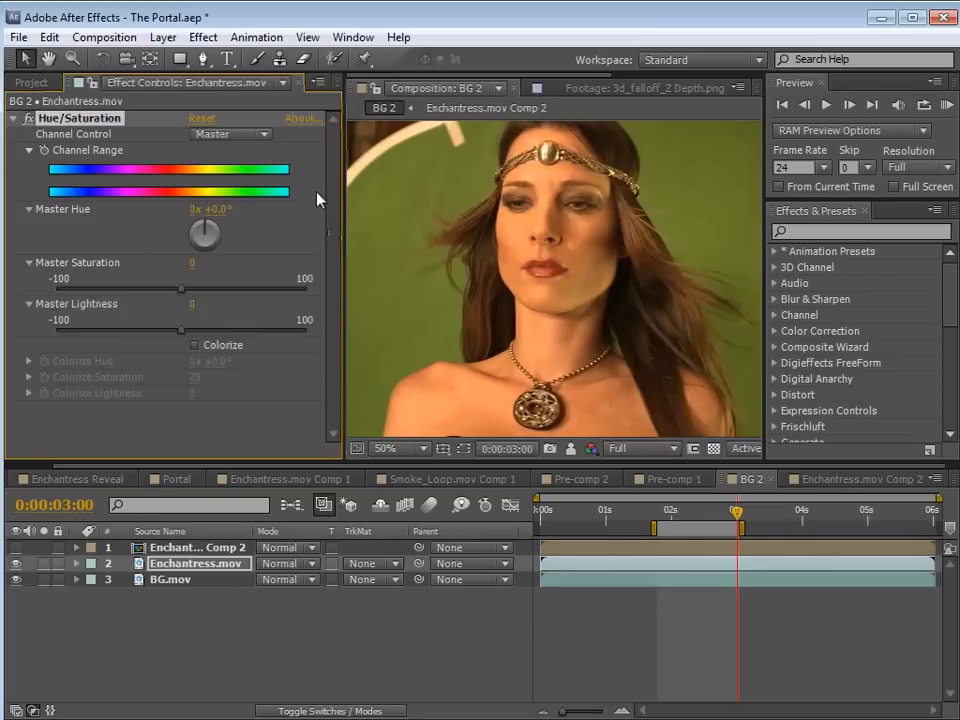
Set Green Saturation to -100 in the Greens channel and extend the lower end of its range through yellow toward orange
drag(638, 323, 504, 261)
click(230, 134)
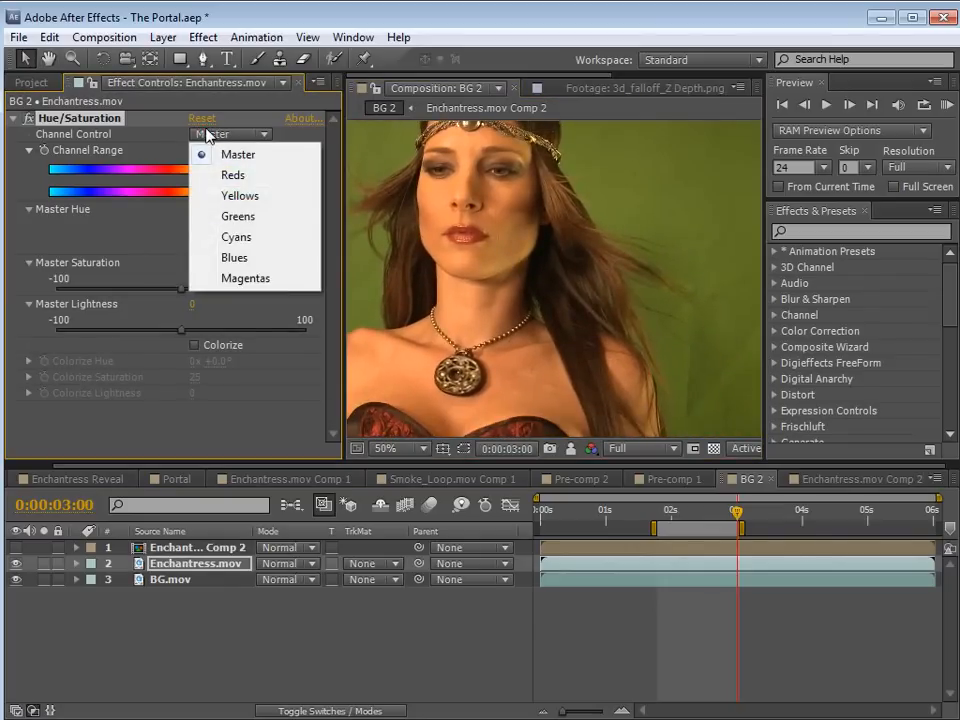
click(246, 220)
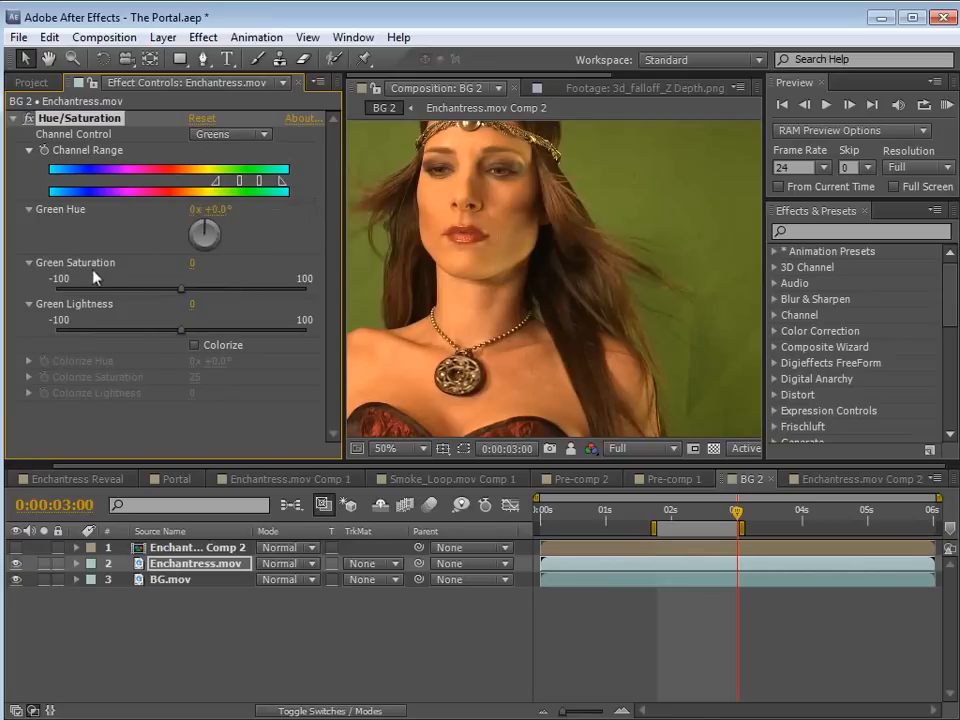
drag(184, 293, 34, 293)
key(space)
drag(548, 257, 578, 283)
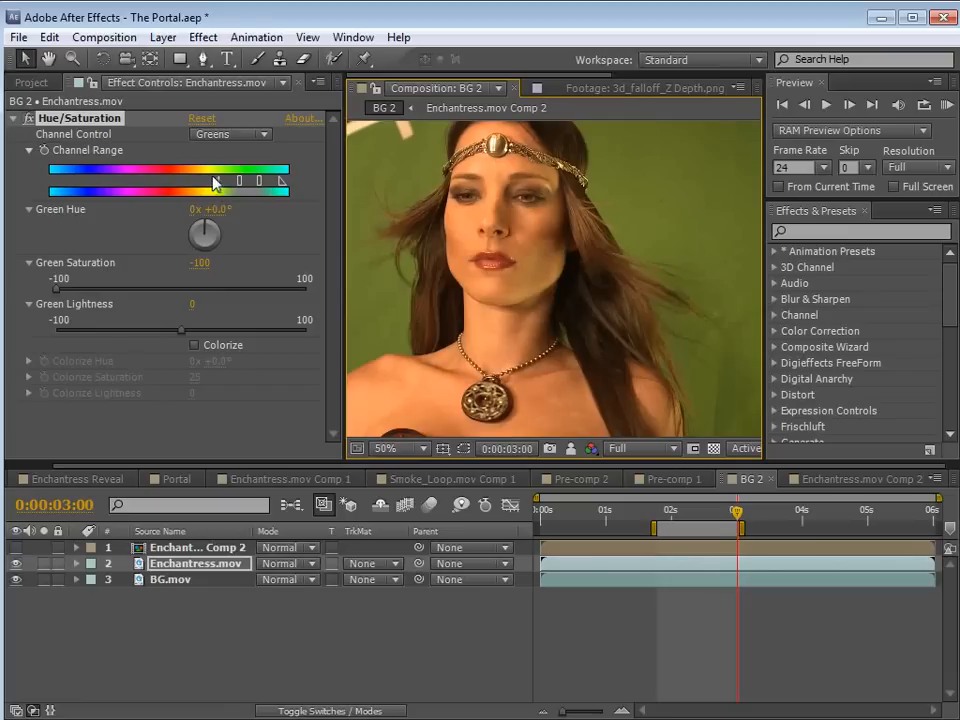
drag(218, 187, 184, 193)
mouse_move(242, 184)
mouse_down()
mouse_move(207, 184)
mouse_move(220, 186)
mouse_up()
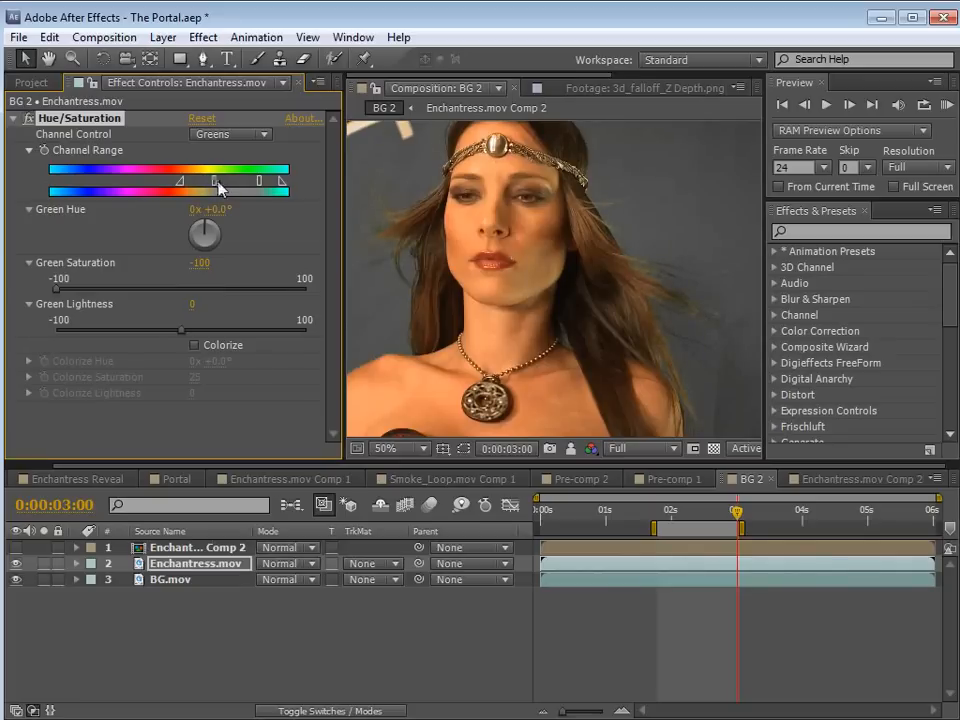
Examine the desaturated green along her hair strands, headband and face up close
click(48, 59)
drag(681, 347, 569, 279)
scroll(567, 250, up, 1)
drag(492, 142, 548, 276)
key(v)
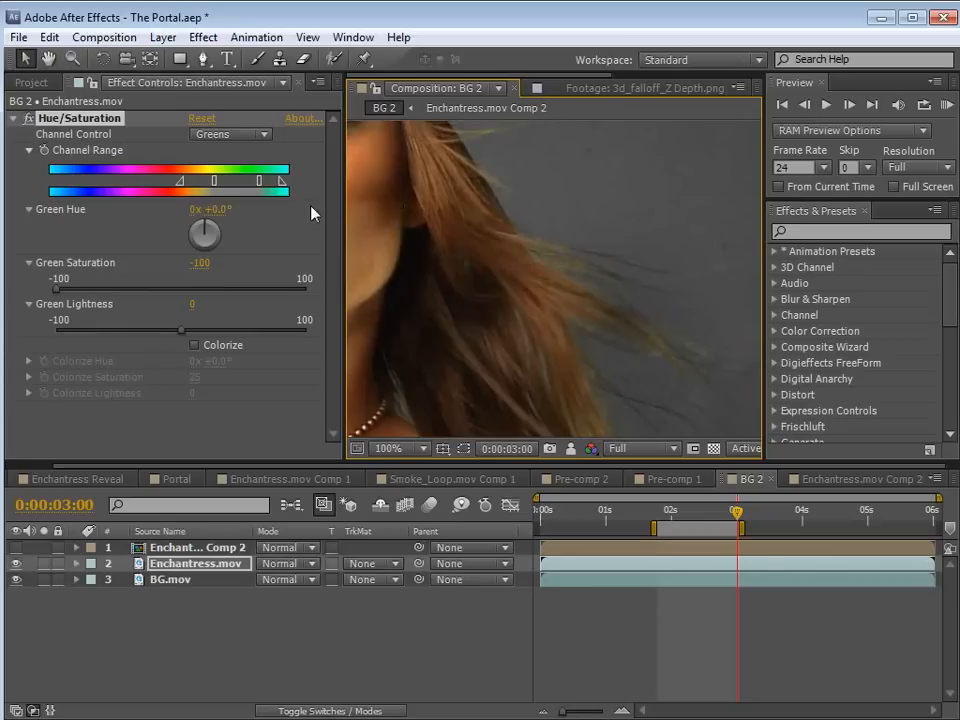
key(space)
scroll(476, 247, down, 1)
drag(448, 248, 592, 303)
scroll(463, 265, up, 1)
drag(550, 211, 485, 284)
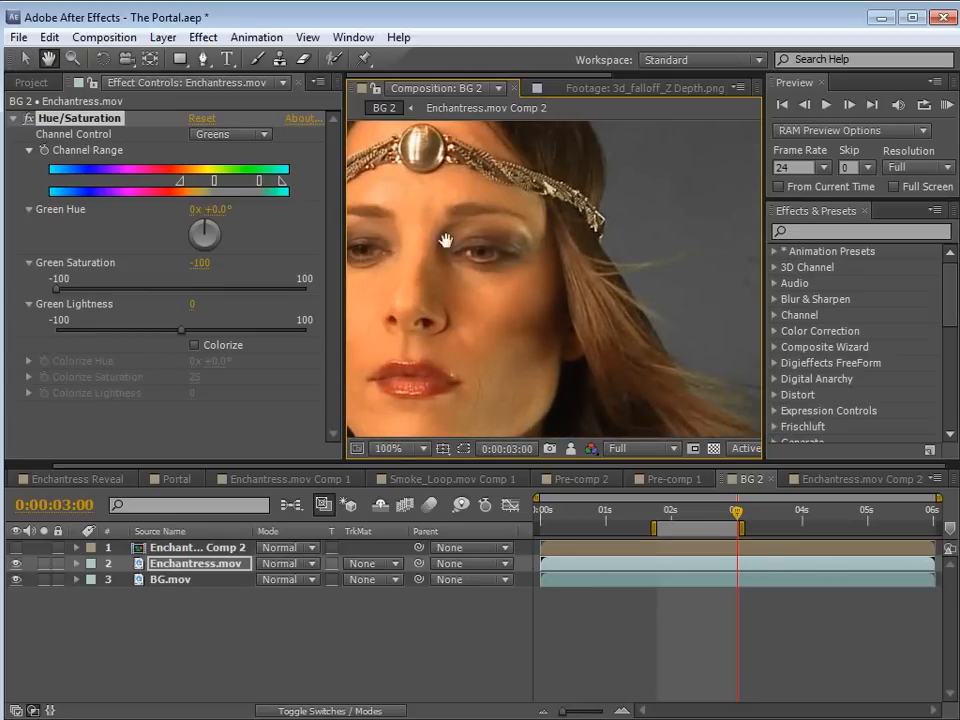
drag(516, 337, 519, 259)
drag(590, 344, 515, 303)
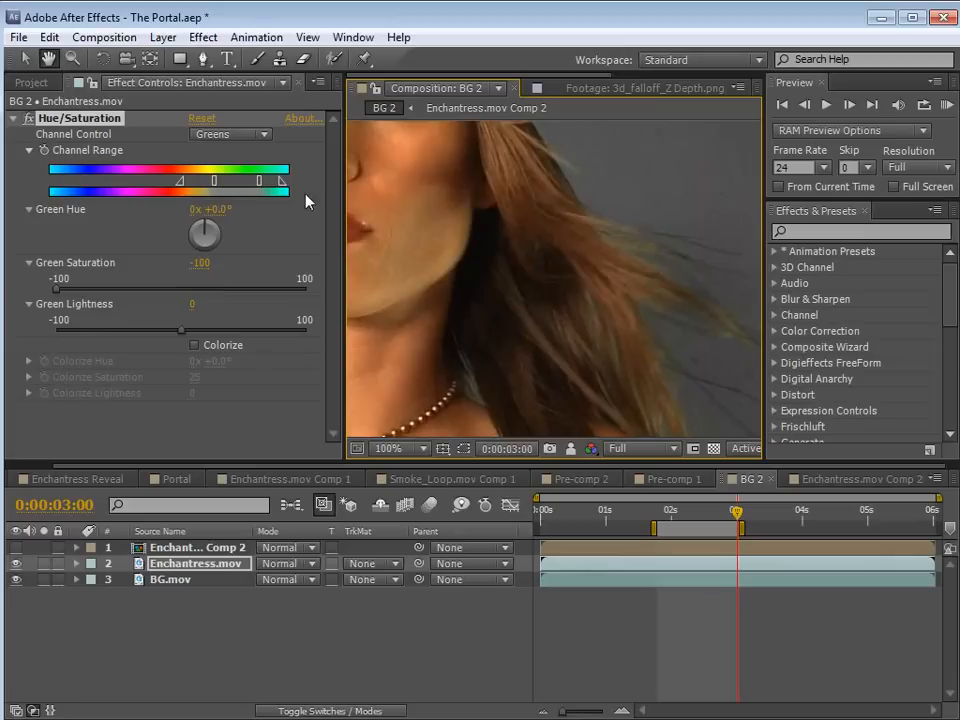
Widen the Greens range through cyan toward blue and shift its lower limits slightly further toward orange
drag(290, 190, 313, 193)
drag(74, 181, 69, 186)
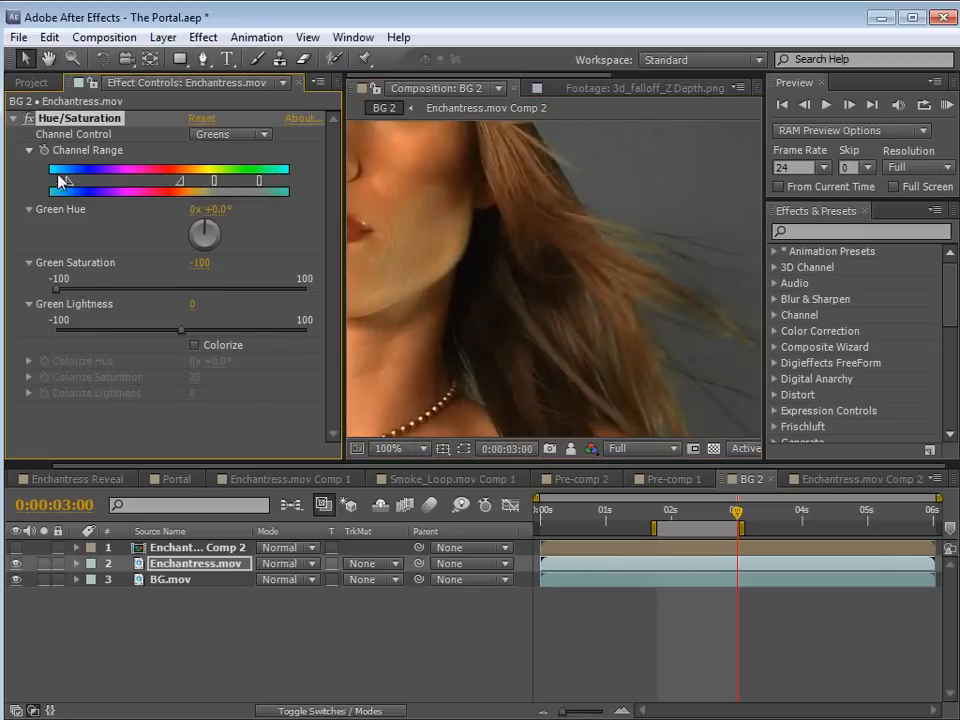
drag(261, 189, 287, 189)
drag(215, 182, 209, 188)
scroll(580, 315, up, 1)
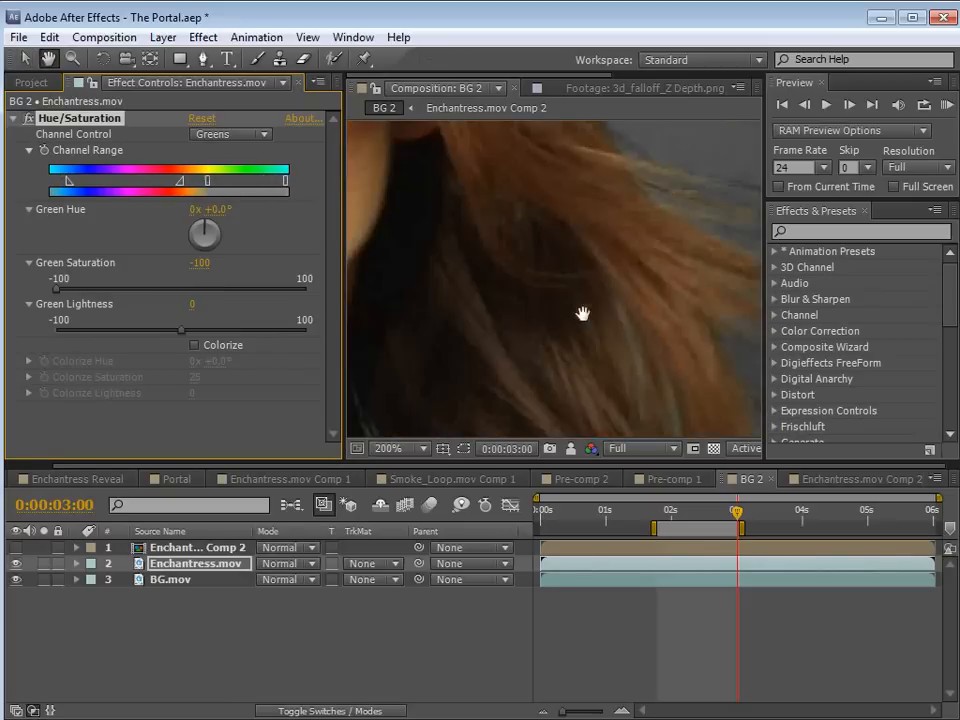
drag(580, 315, 491, 306)
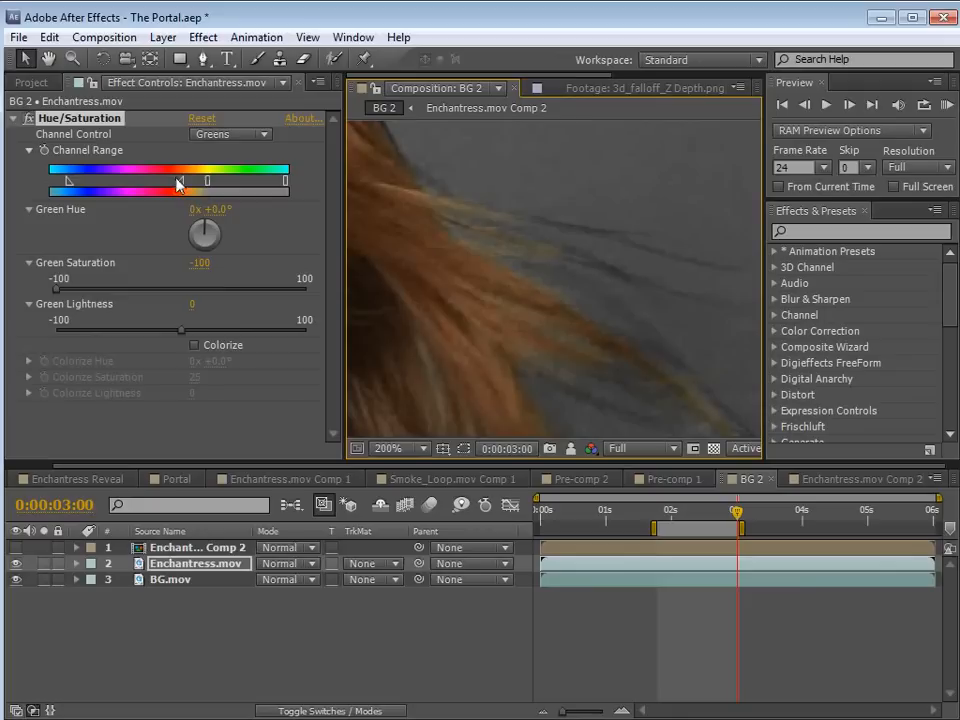
drag(180, 184, 214, 184)
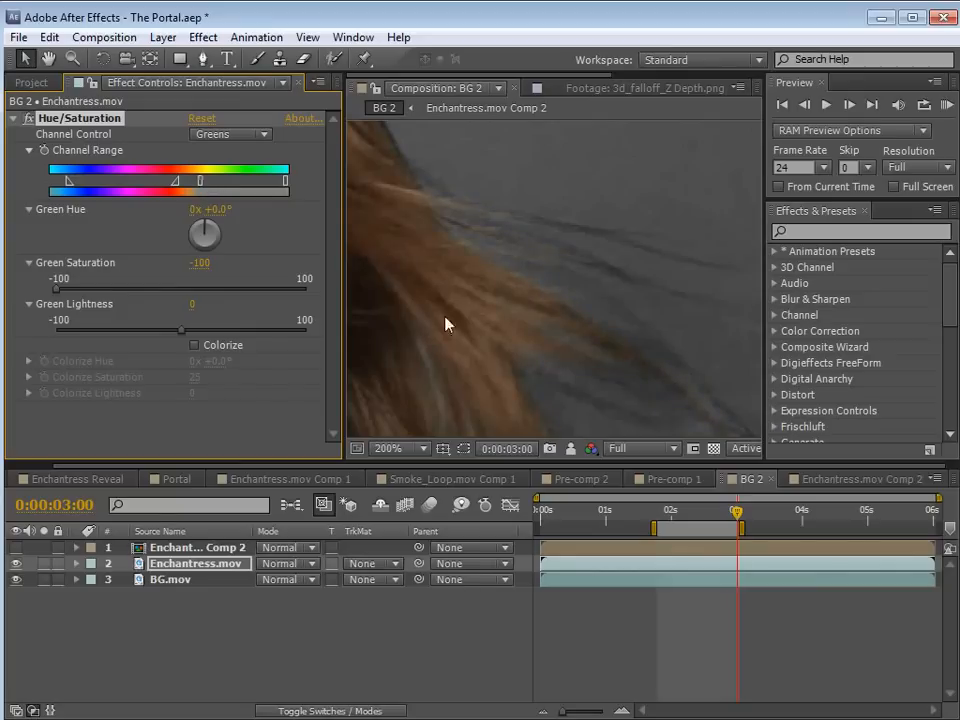
Rebalance the lower limits of the Greens range between orange and yellow, checking her skin tones and hair
key(h)
drag(446, 324, 660, 337)
scroll(660, 337, down, 1)
drag(462, 235, 620, 320)
drag(582, 356, 542, 274)
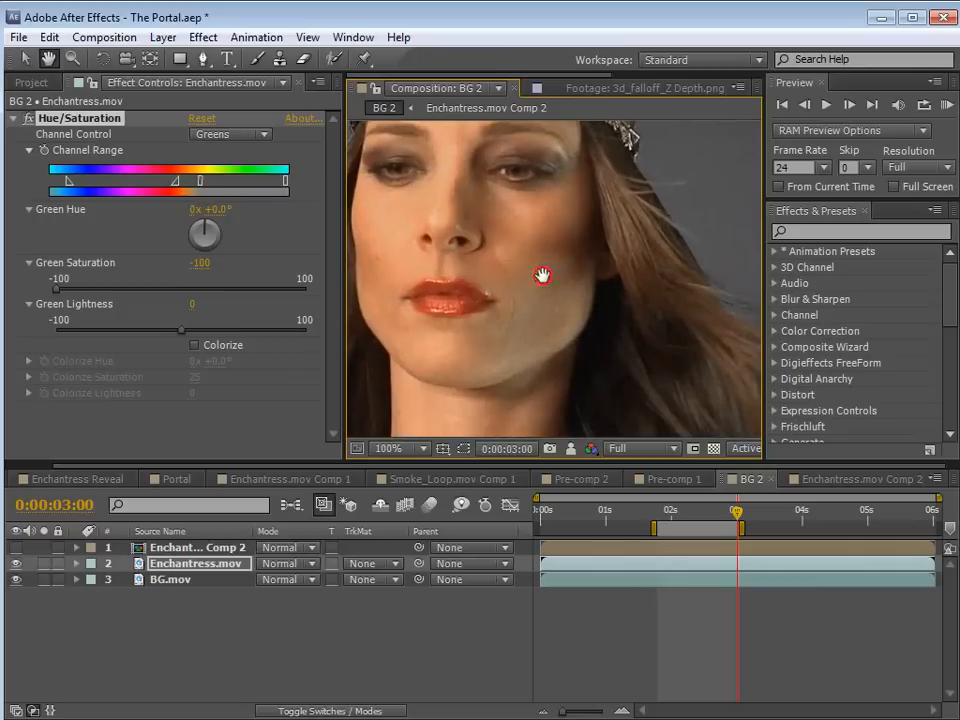
key(v)
click(212, 185)
key(h)
drag(444, 142, 529, 289)
drag(499, 433, 554, 242)
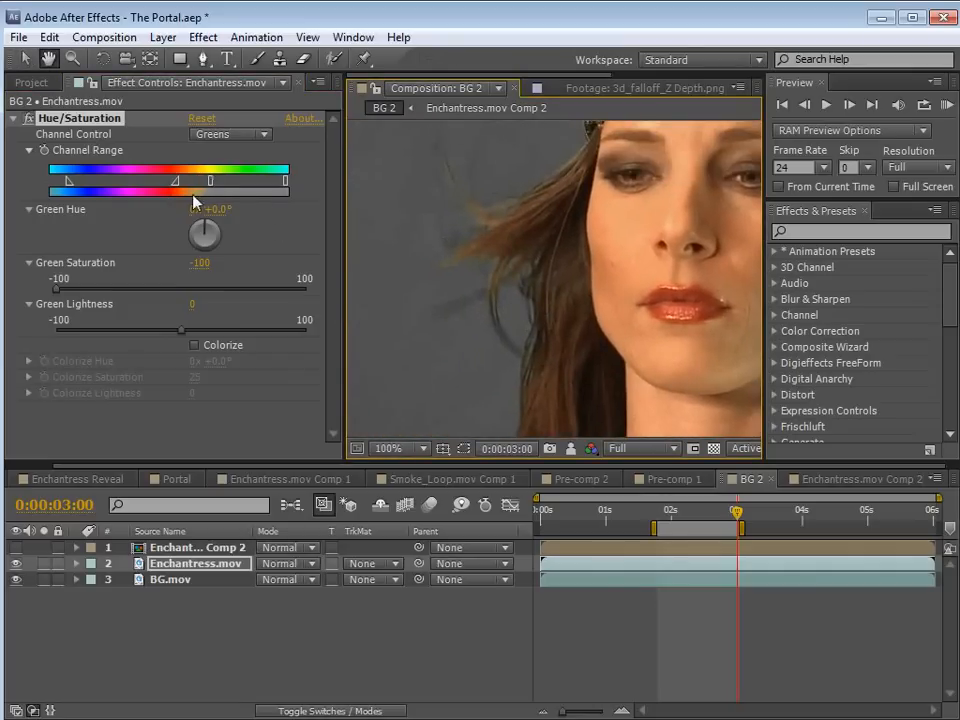
key(v)
mouse_move(176, 184)
mouse_down()
mouse_move(168, 186)
mouse_move(177, 188)
mouse_up()
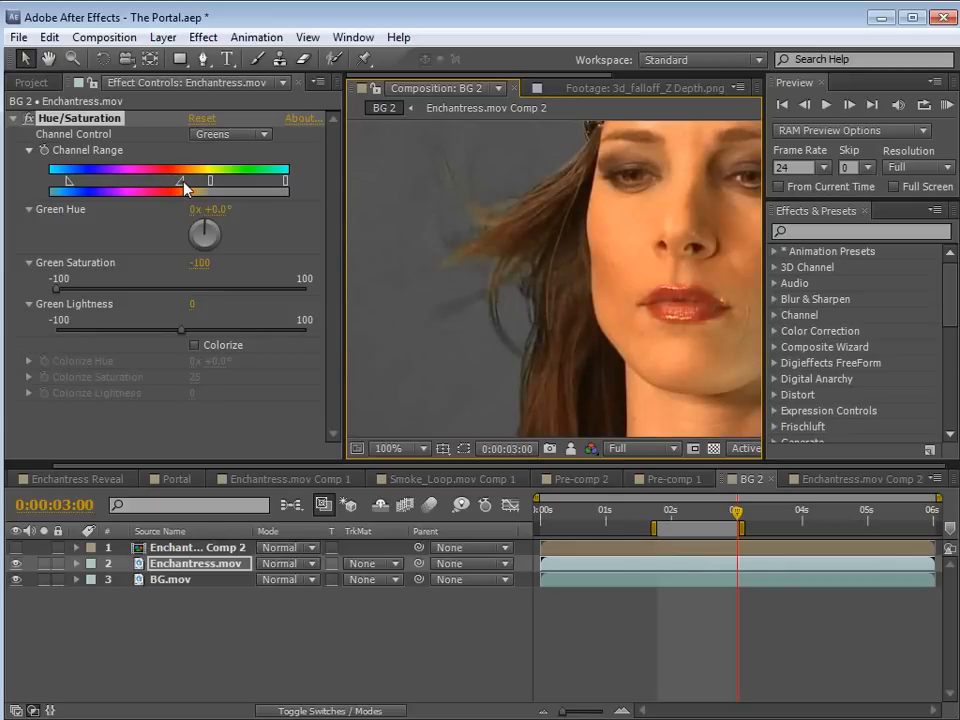
drag(209, 188, 204, 185)
Examine the hair, shoulder and face with the adjusted Greens range, both close up and in the wider frame
key(h)
drag(647, 279, 585, 313)
key(v)
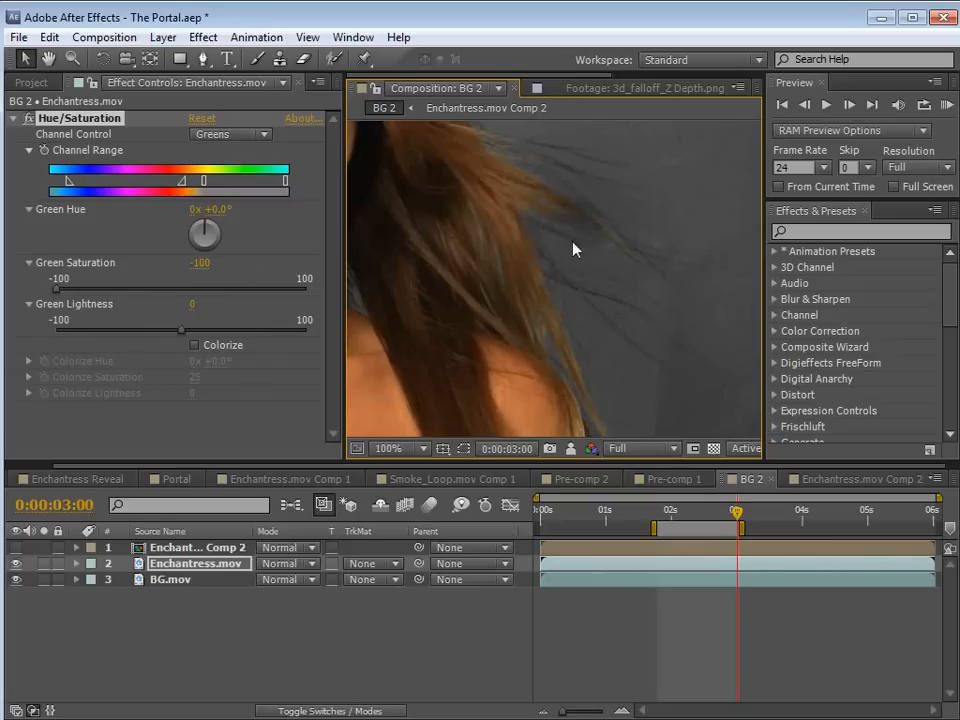
key(space)
scroll(574, 279, down, 1)
drag(505, 213, 566, 321)
drag(496, 297, 582, 306)
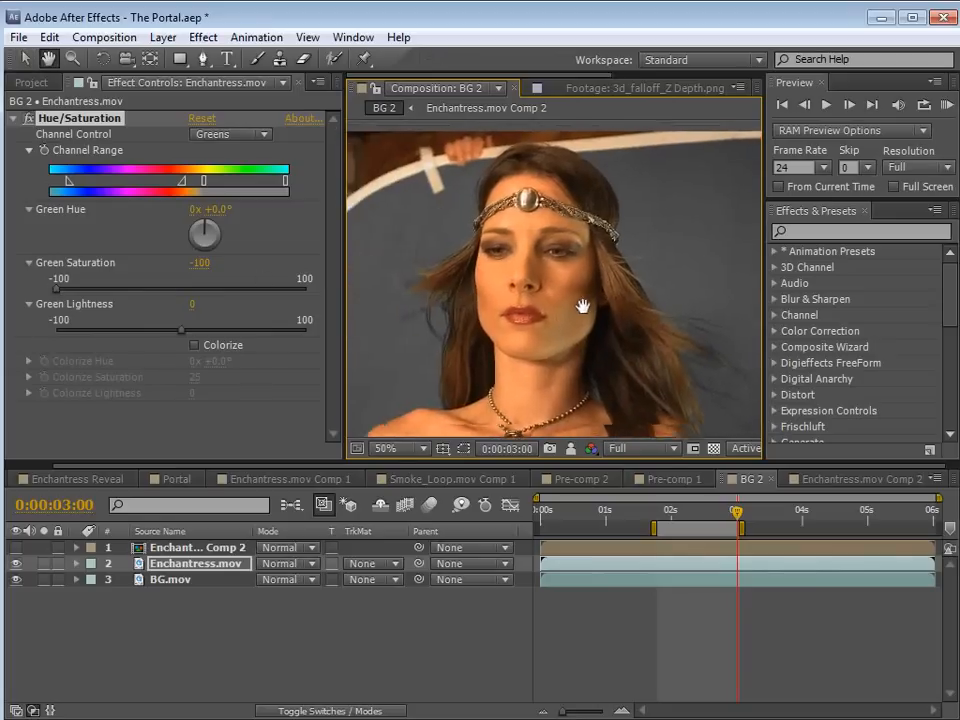
scroll(553, 341, up, 1)
drag(668, 379, 573, 333)
key(v)
click(88, 118)
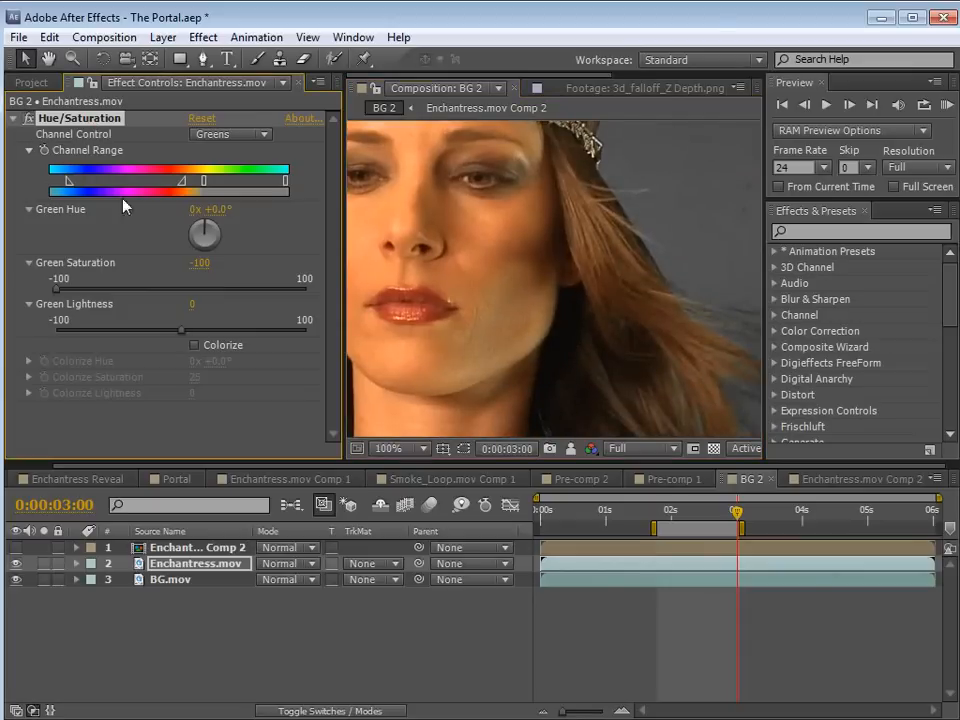
Set the Enchantress.mov layer's track matte to Alpha Matte "Enchantress.mov Comp 2" and check the hair edges over the background
click(377, 564)
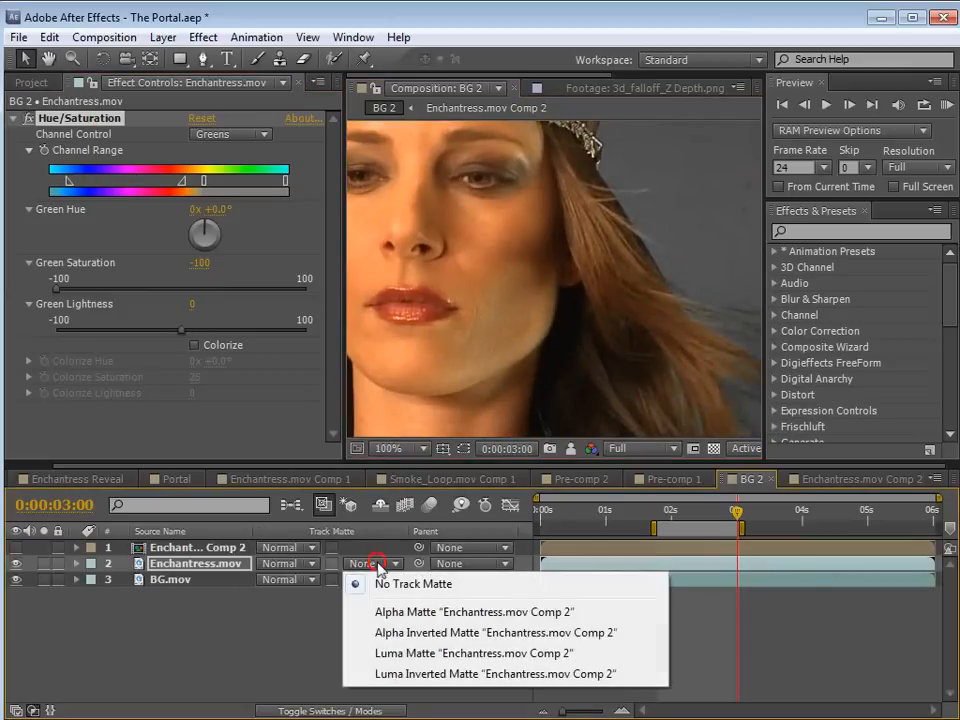
click(390, 612)
key(space)
drag(572, 336, 574, 300)
scroll(574, 300, down, 1)
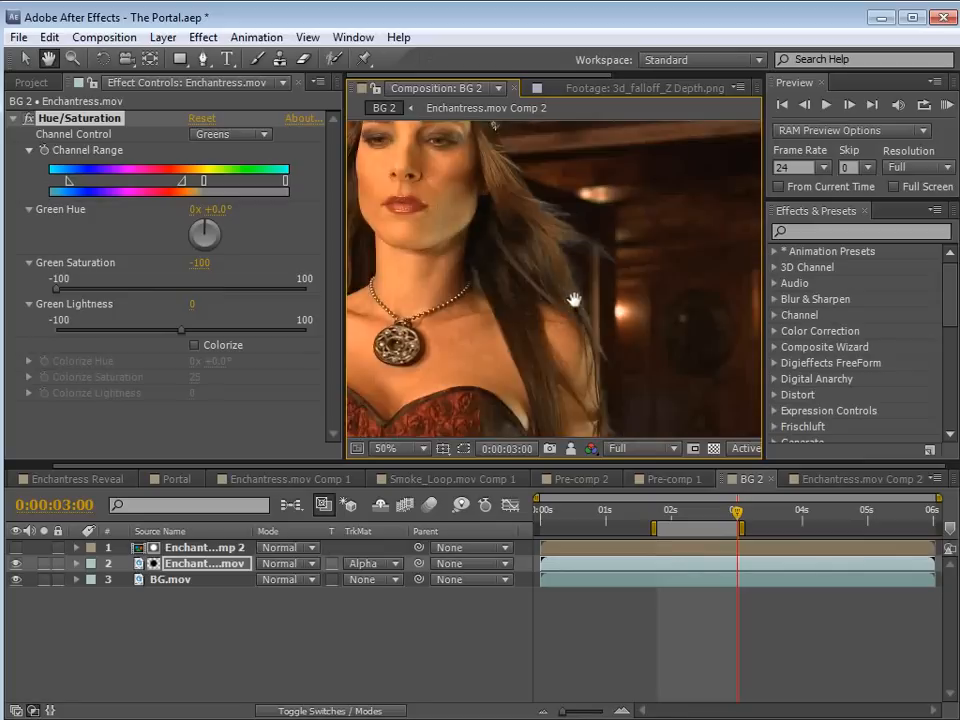
drag(495, 290, 658, 319)
scroll(489, 315, up, 1)
drag(412, 142, 517, 313)
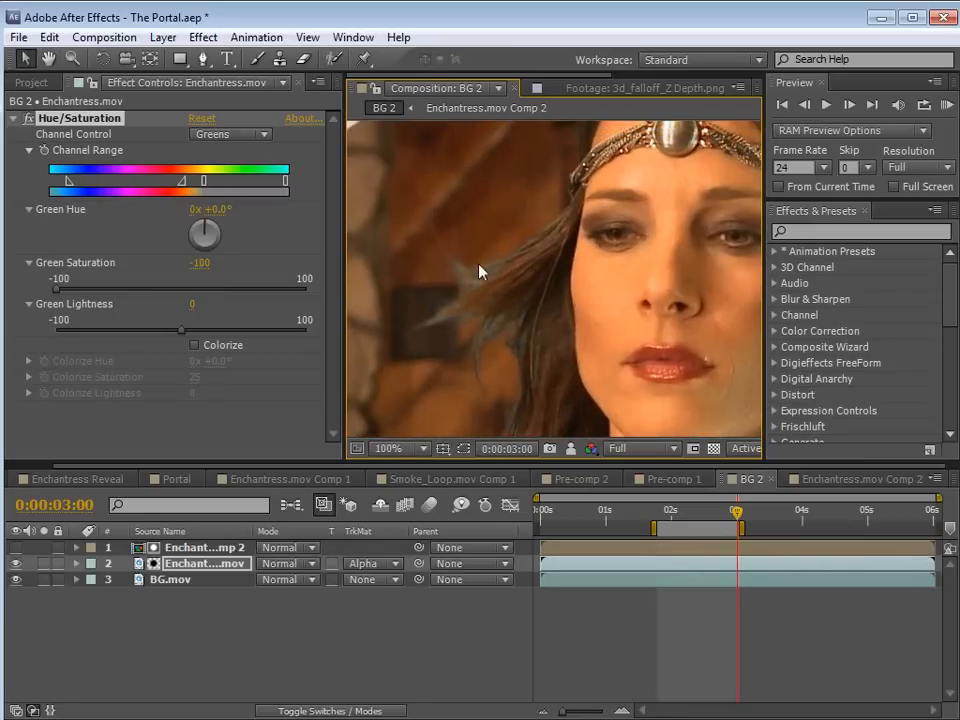
Set Green Hue to -41° and Green Saturation to -42, judging the hair strands against the background
drag(62, 289, 167, 296)
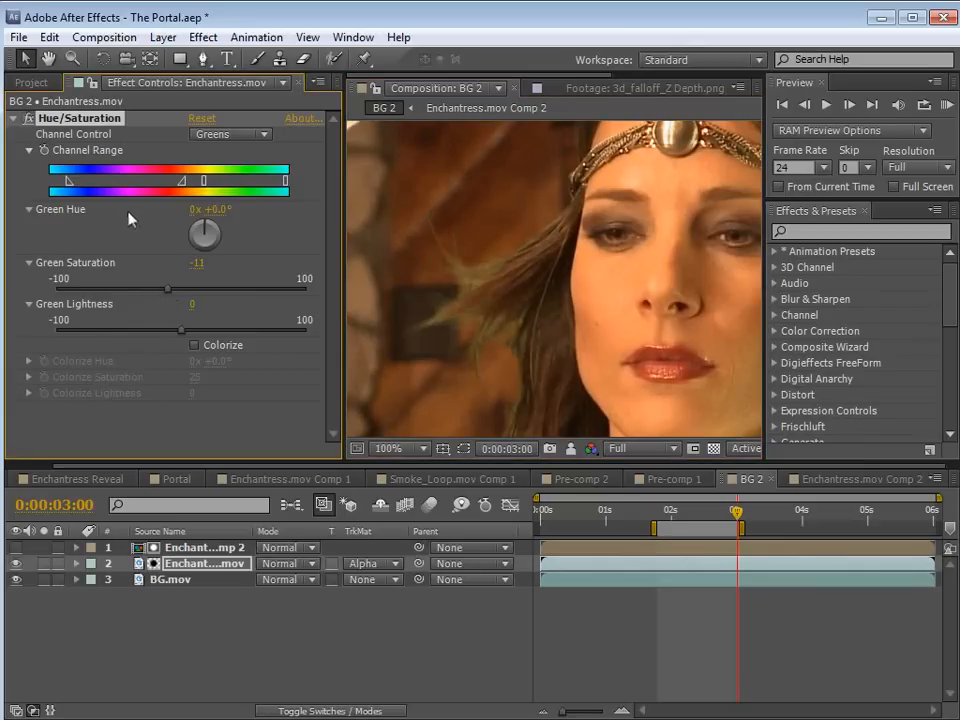
drag(220, 213, 197, 218)
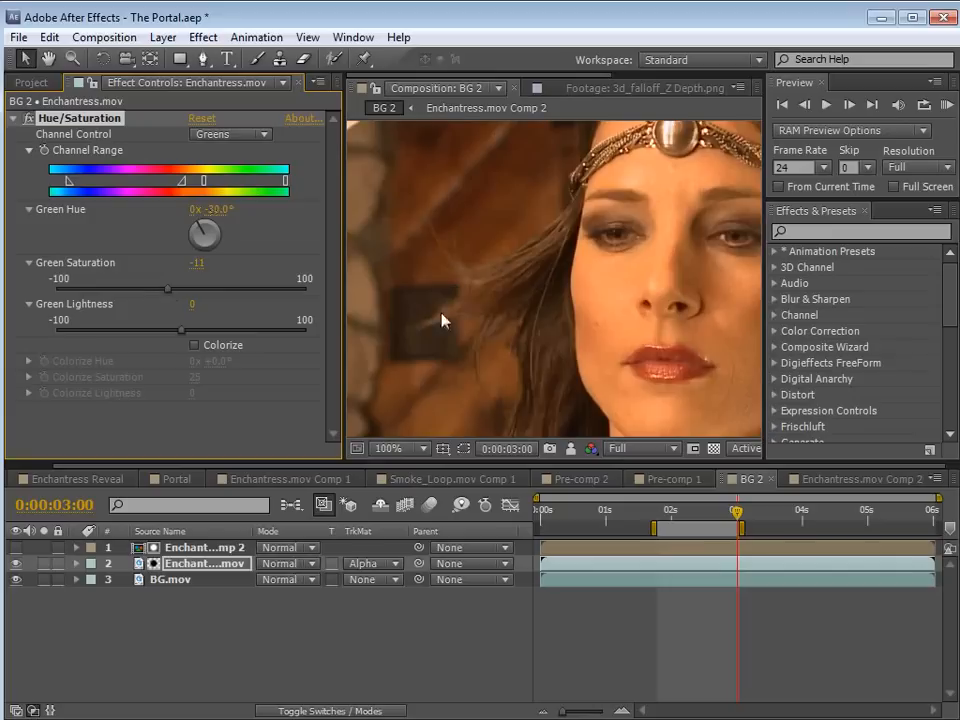
key(space)
drag(529, 349, 545, 323)
mouse_move(222, 212)
mouse_down()
mouse_move(204, 210)
mouse_move(216, 211)
mouse_up()
scroll(530, 308, up, 1)
key(space)
drag(515, 321, 541, 336)
drag(165, 290, 129, 290)
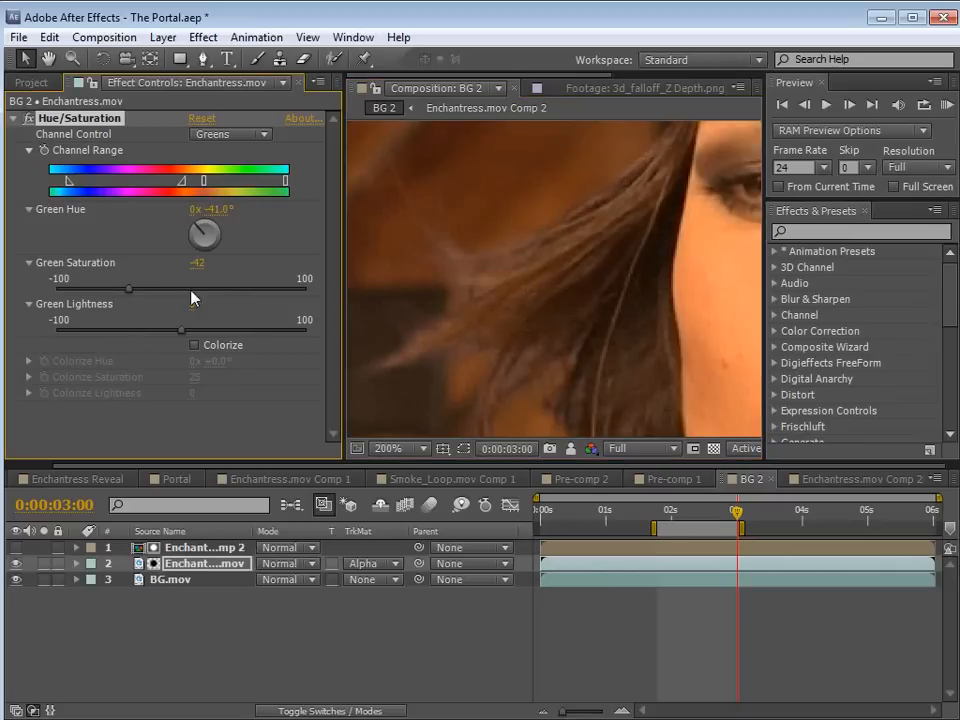
Set Green Lightness to -46, Green Hue to -65° and Green Saturation to -5 for the Enchantress.mov layer
scroll(606, 332, down, 1)
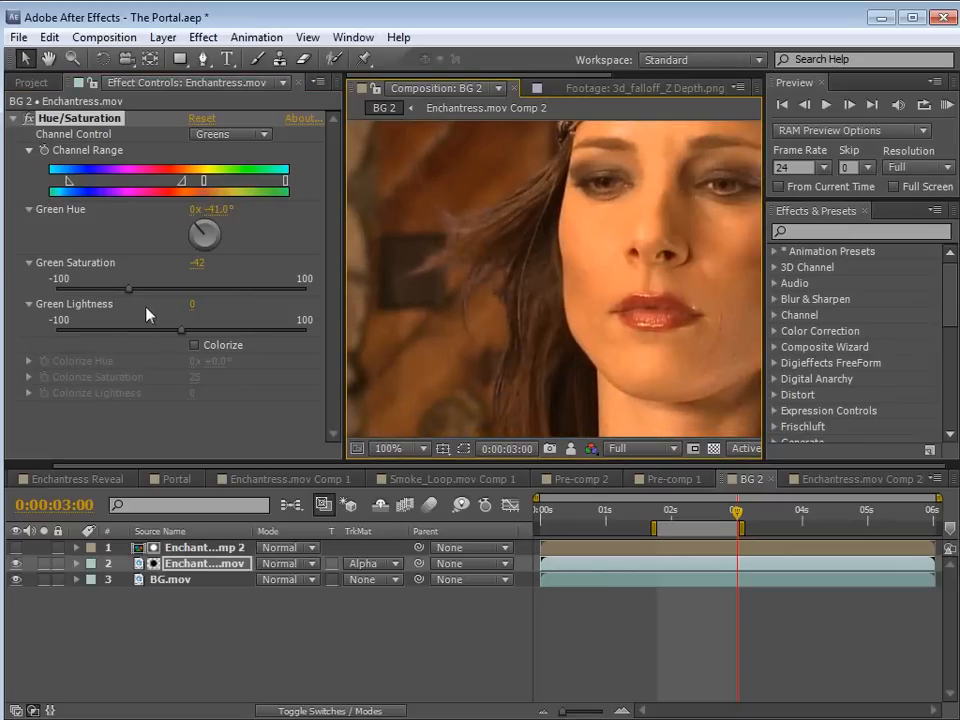
drag(181, 334, 109, 332)
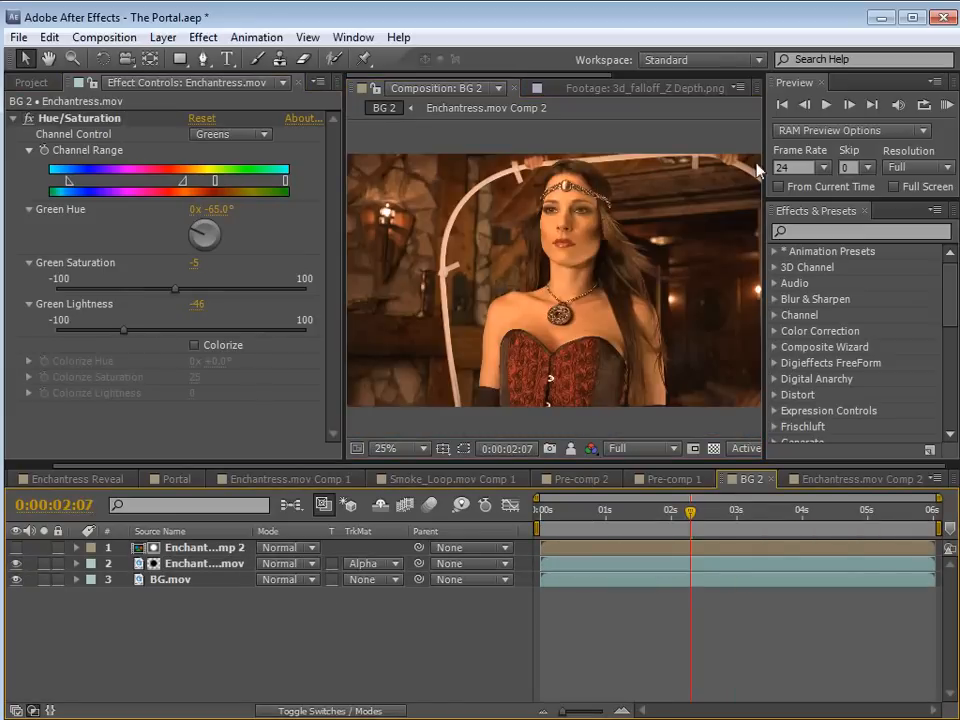
click(190, 566)
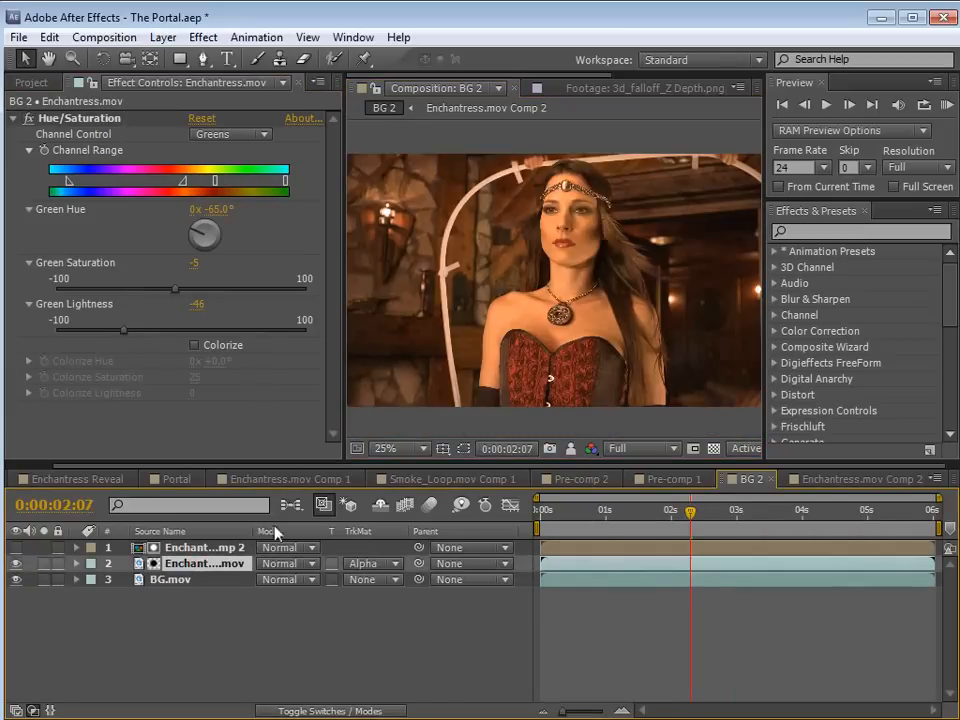
Draw a closed garbage mask with the Pen tool around the enchantress on the Enchantress.mov layer, excluding the tracking marks, and deselect the layer
click(204, 59)
click(471, 425)
drag(456, 346, 456, 330)
click(470, 265)
click(499, 209)
drag(530, 177, 535, 172)
click(562, 151)
click(607, 151)
click(665, 175)
drag(707, 180, 613, 188)
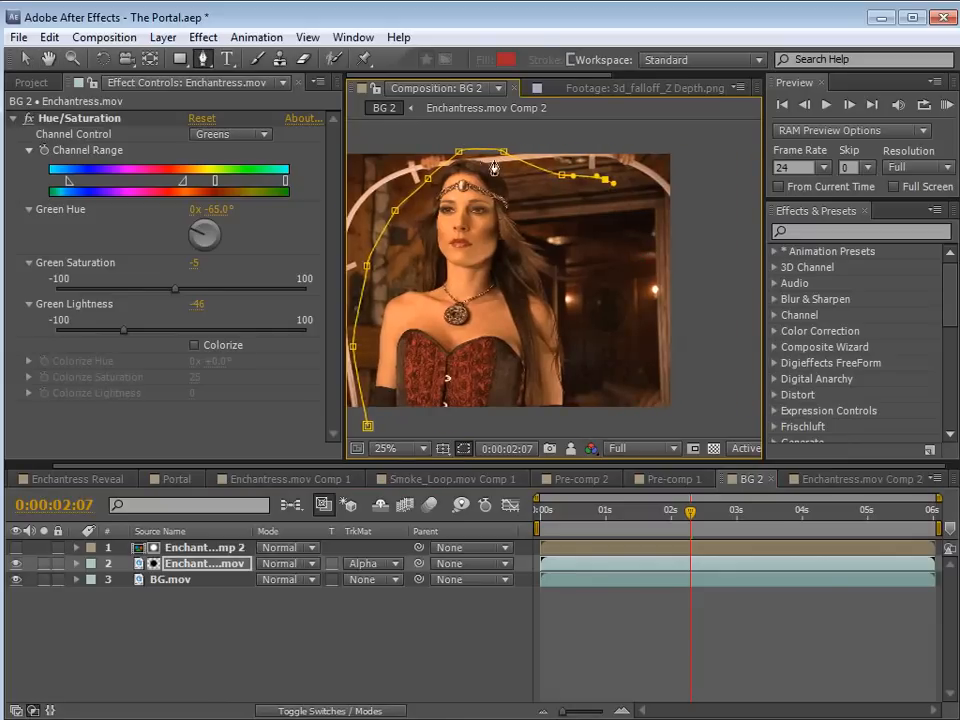
drag(472, 271, 544, 279)
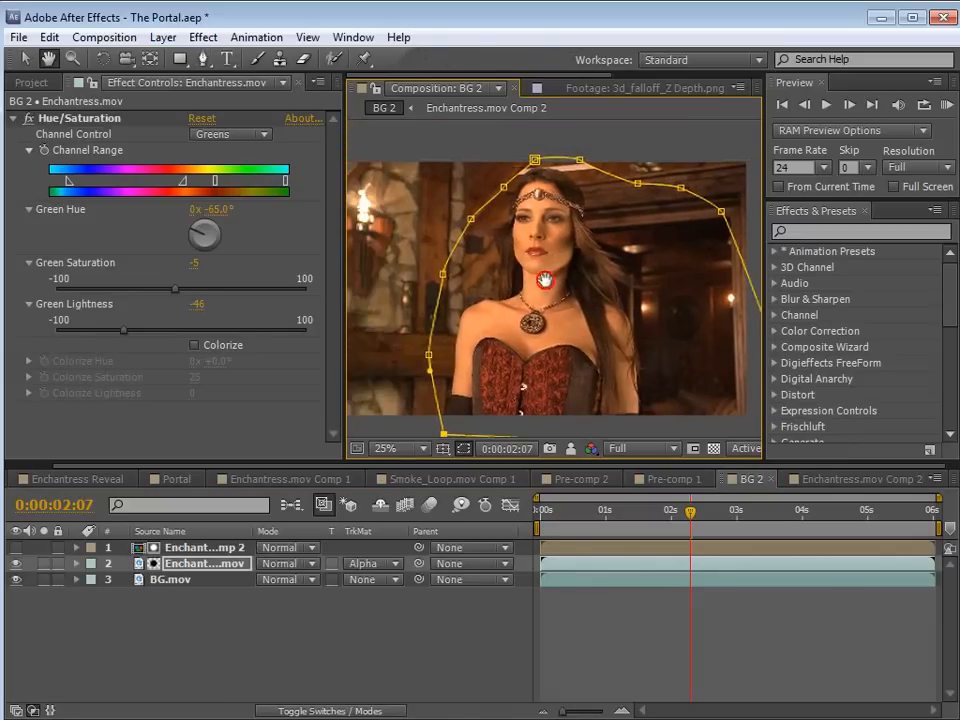
key(v)
click(605, 638)
Set the BG 2 composition's height to 960 px and scrub to an earlier frame to check the framing
scroll(526, 315, down, 1)
scroll(526, 315, up, 1)
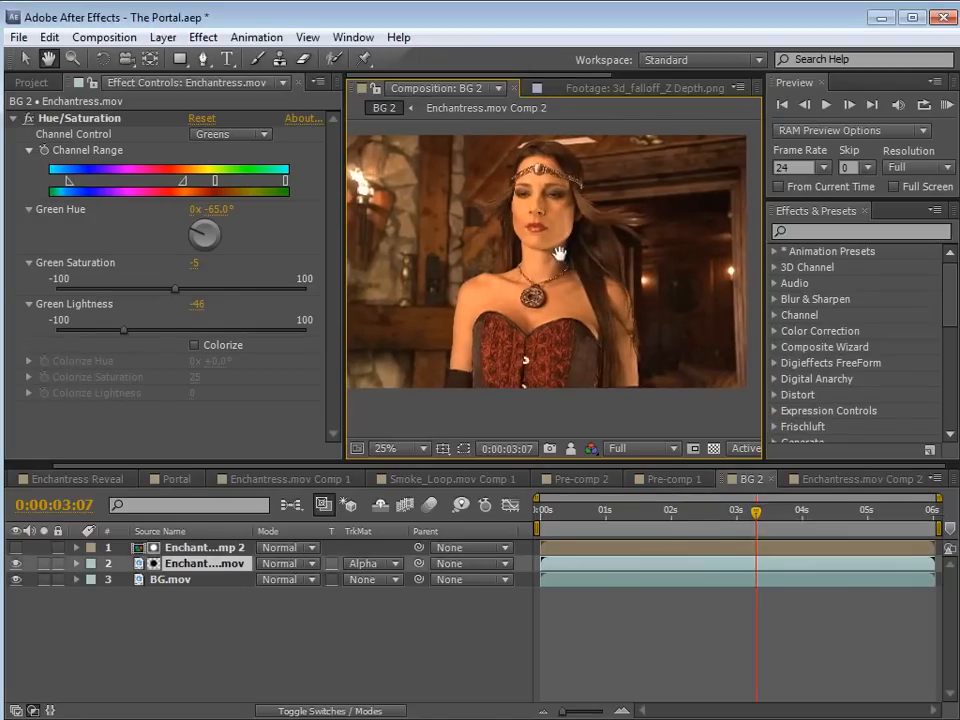
drag(558, 253, 572, 265)
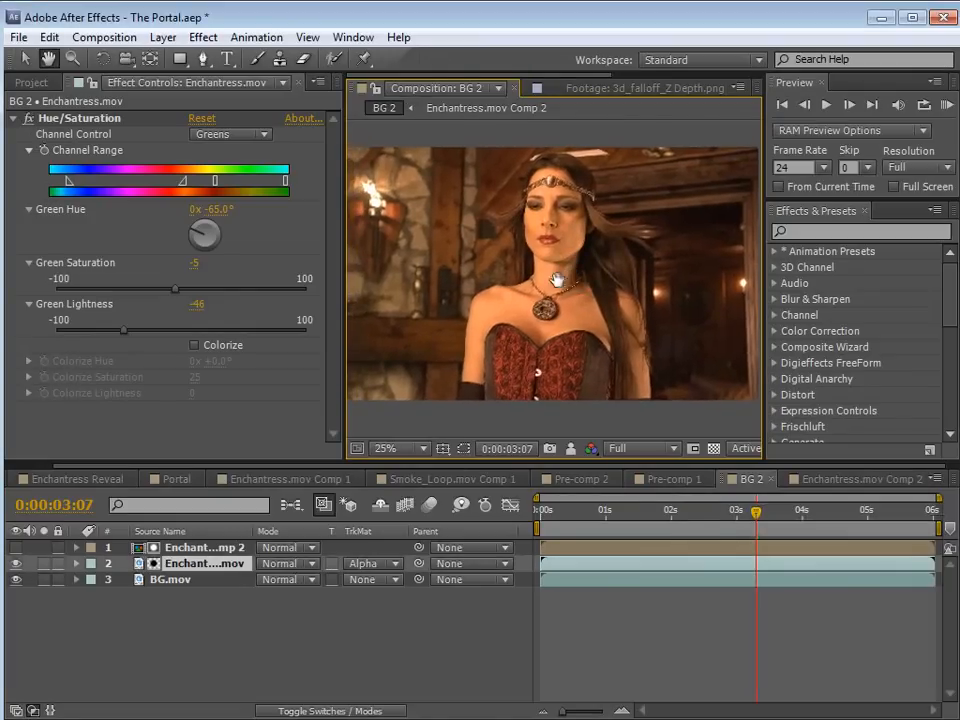
key(v)
click(104, 37)
click(137, 88)
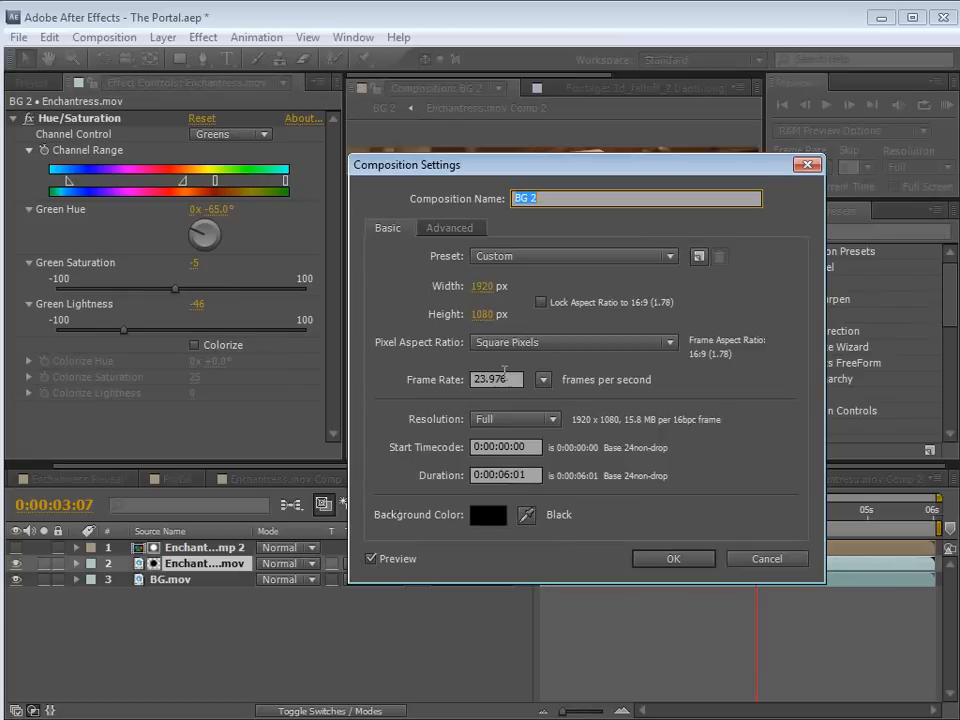
click(483, 314)
text(960)
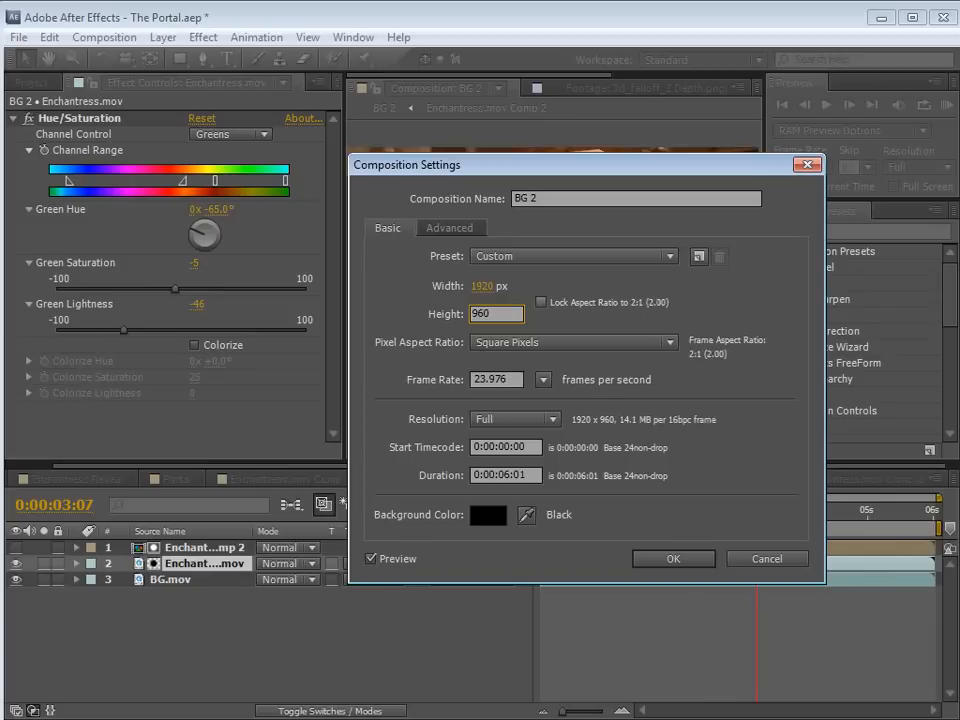
drag(519, 166, 466, 225)
click(590, 625)
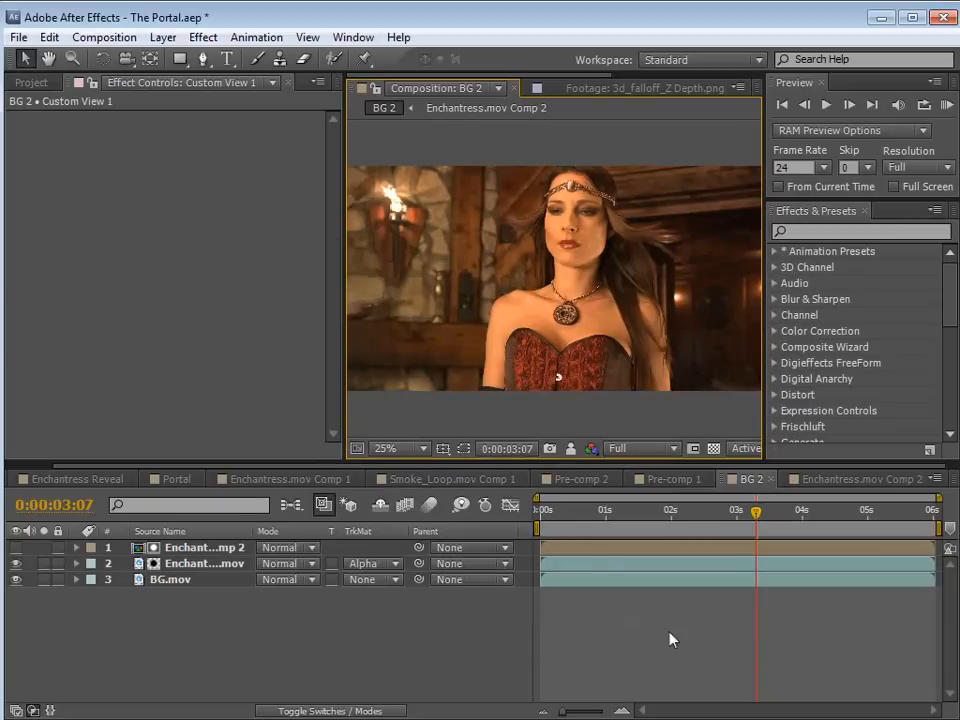
drag(692, 521, 666, 530)
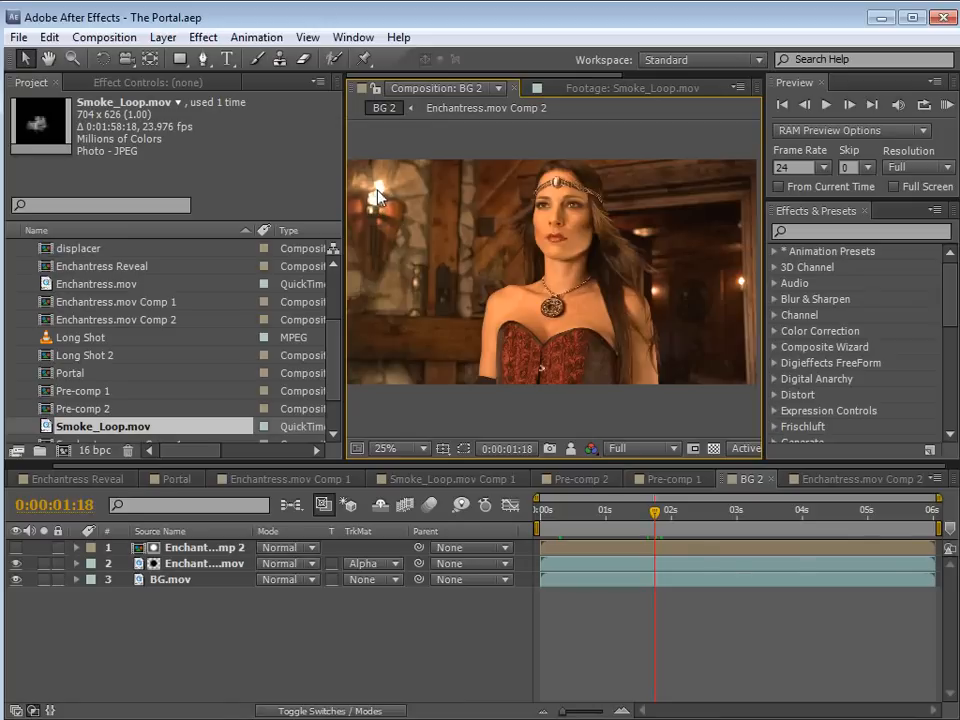
Interpret the Smoke_Loop.mov footage to loop 50 times
right_click(44, 430)
mouse_move(95, 500)
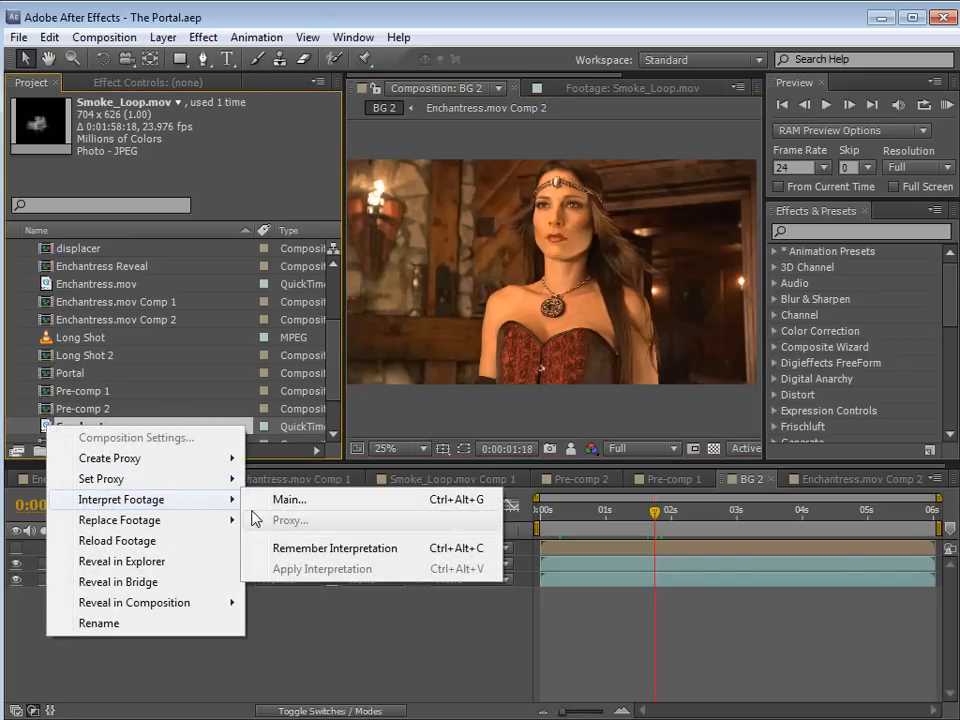
click(289, 510)
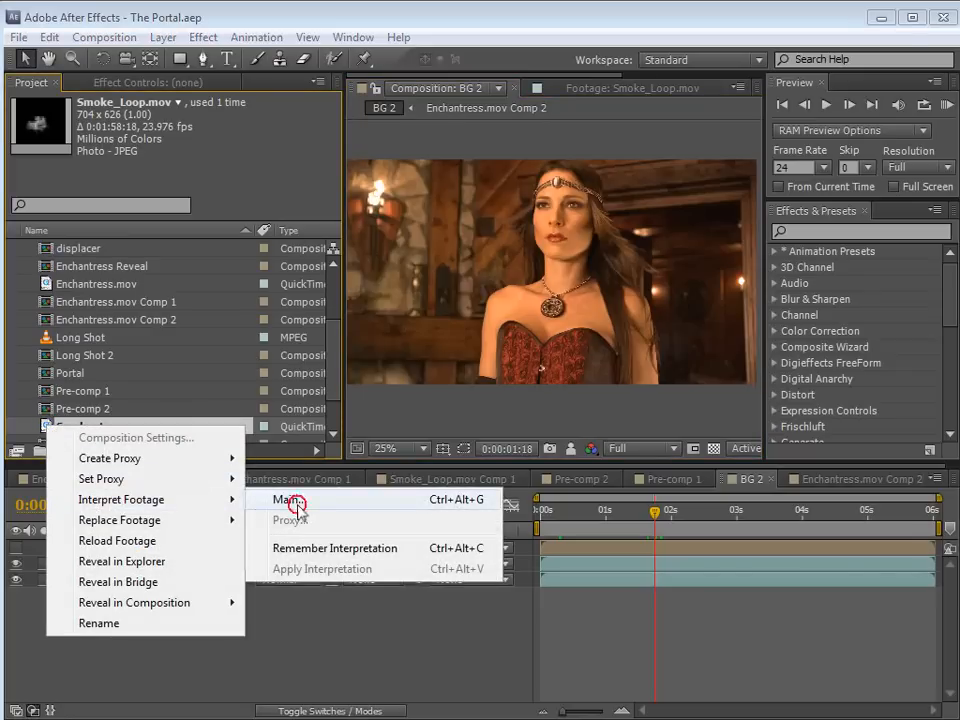
click(228, 572)
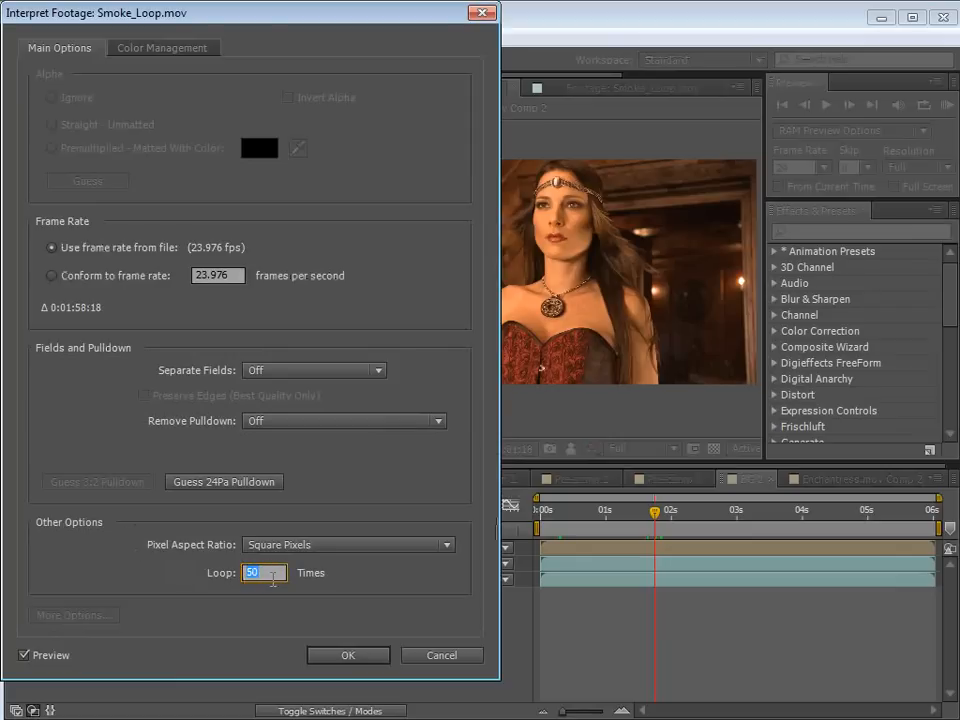
click(362, 657)
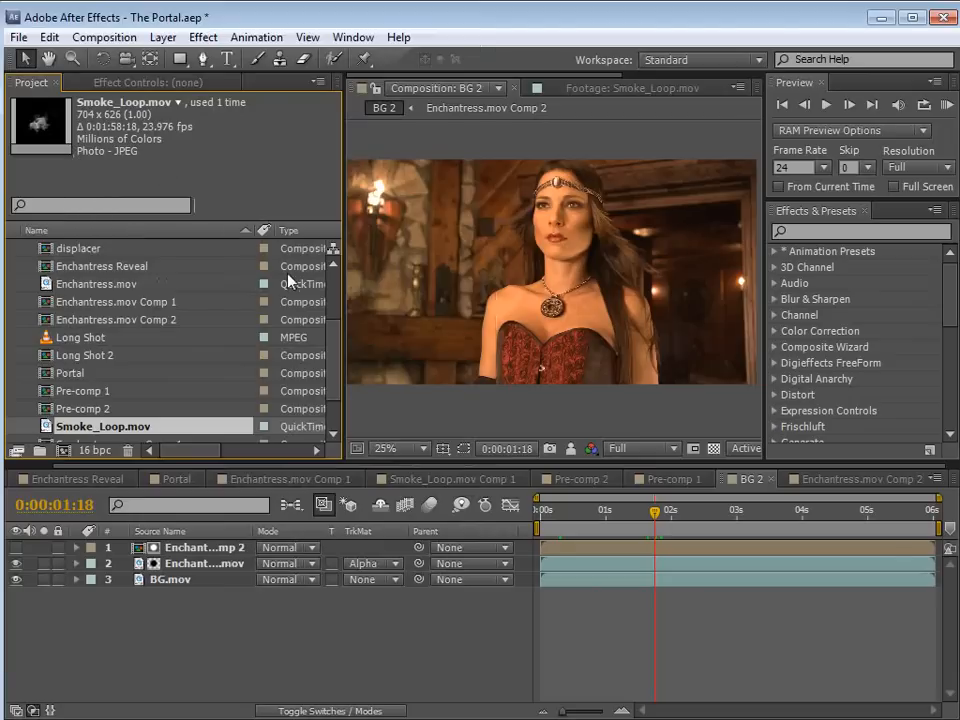
Add Smoke_Loop.mov as the uppermost layer in BG 2, placed near the frame's centre, and preview the smoke at an earlier frame
drag(65, 426, 560, 278)
scroll(577, 316, up, 1)
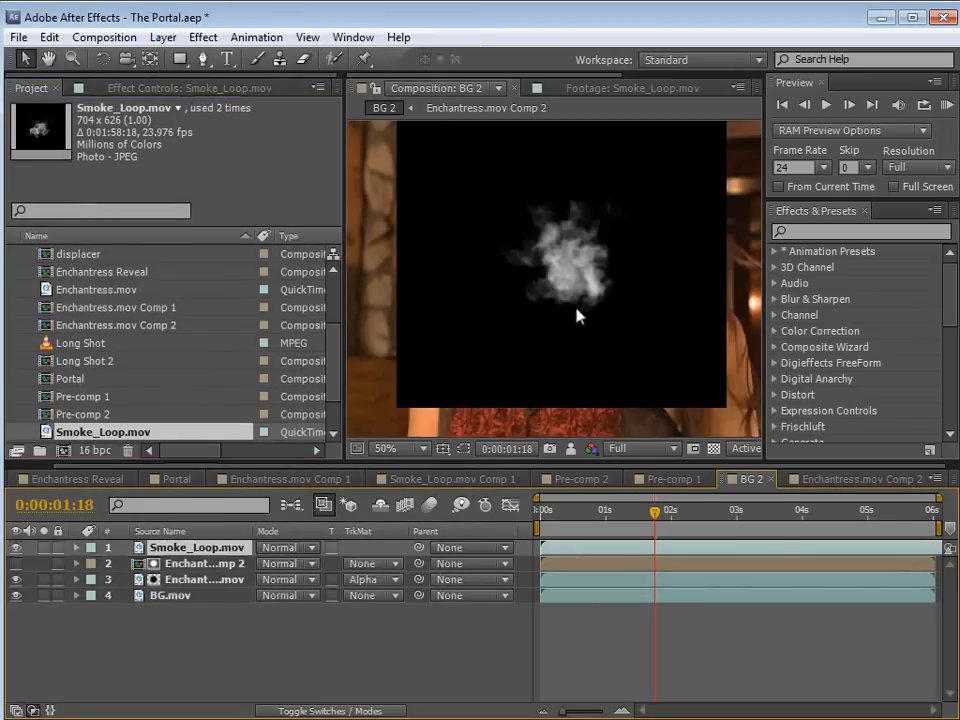
drag(655, 512, 630, 520)
scroll(548, 300, down, 1)
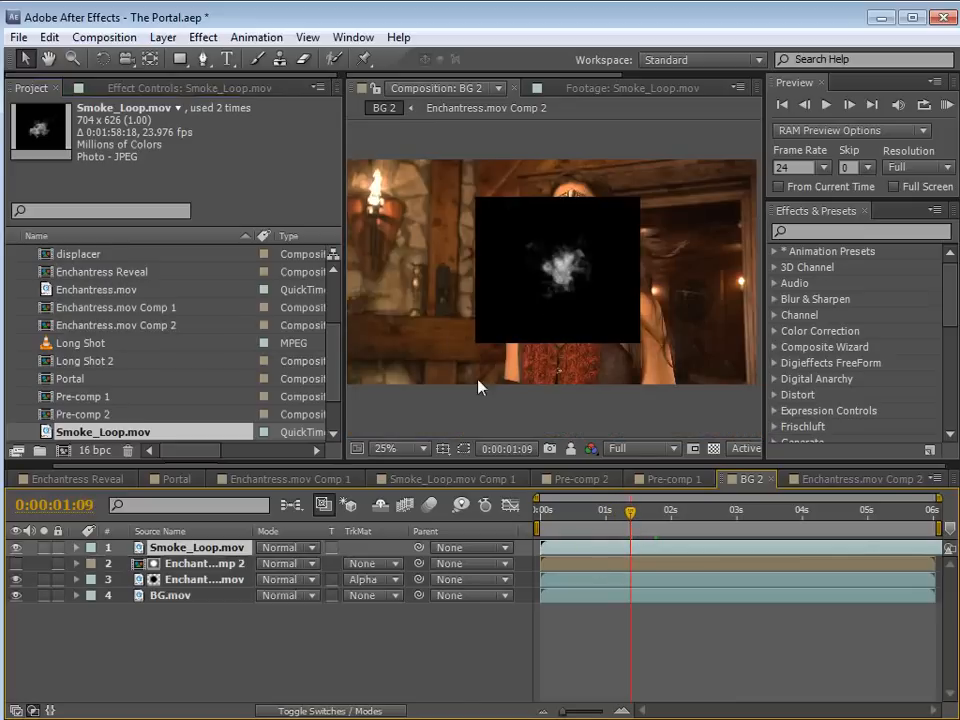
Pre-compose the Smoke_Loop.mov layer as "Portal SMokey", moving all attributes into the new composition
click(163, 38)
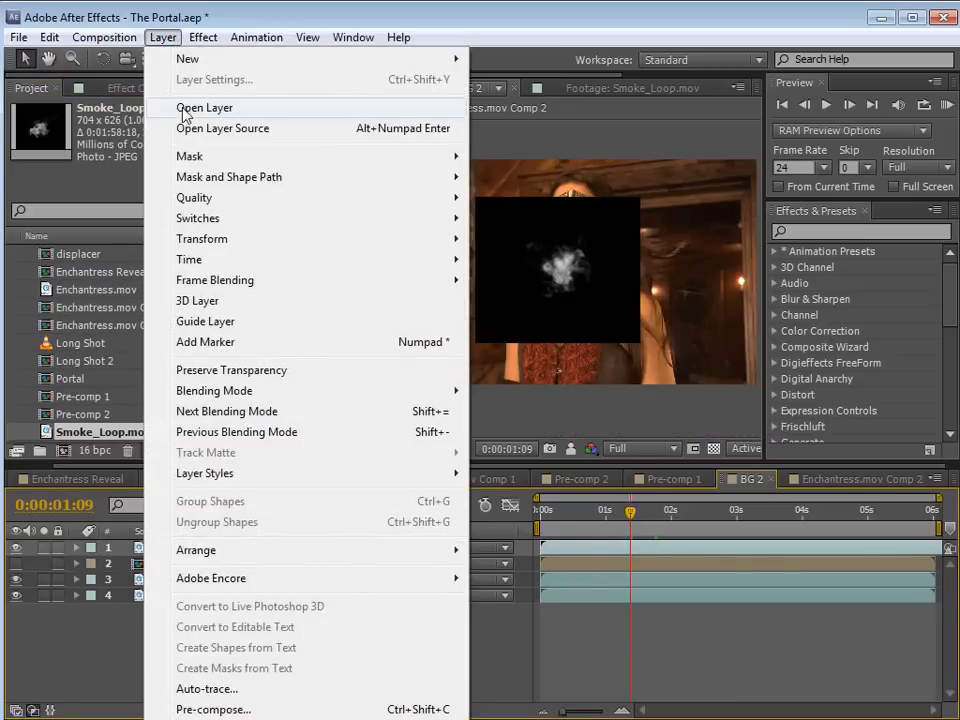
click(190, 706)
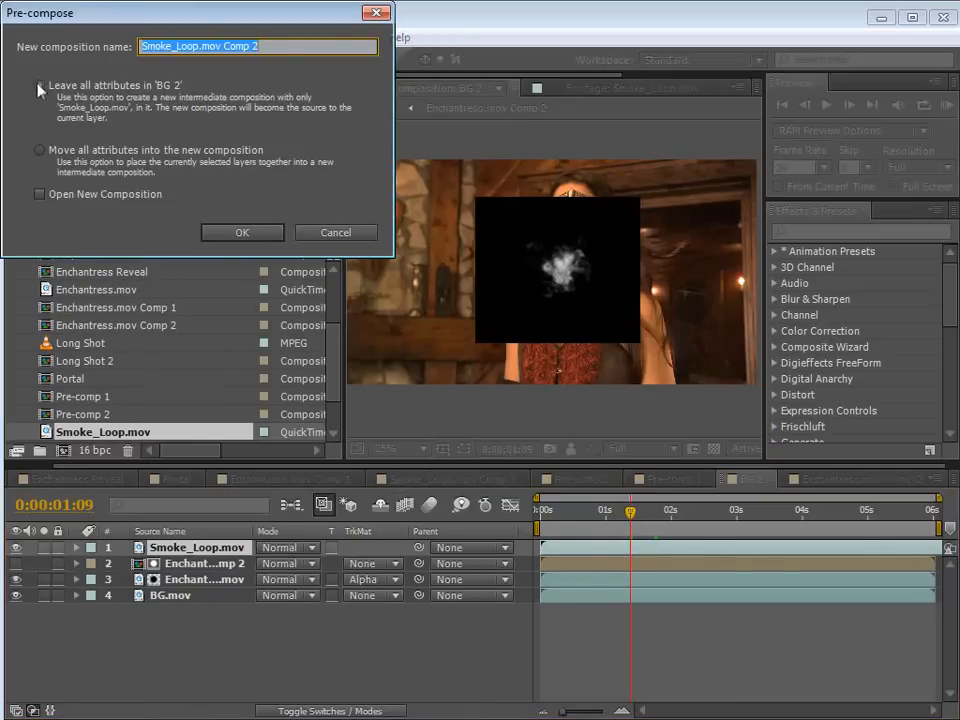
click(40, 151)
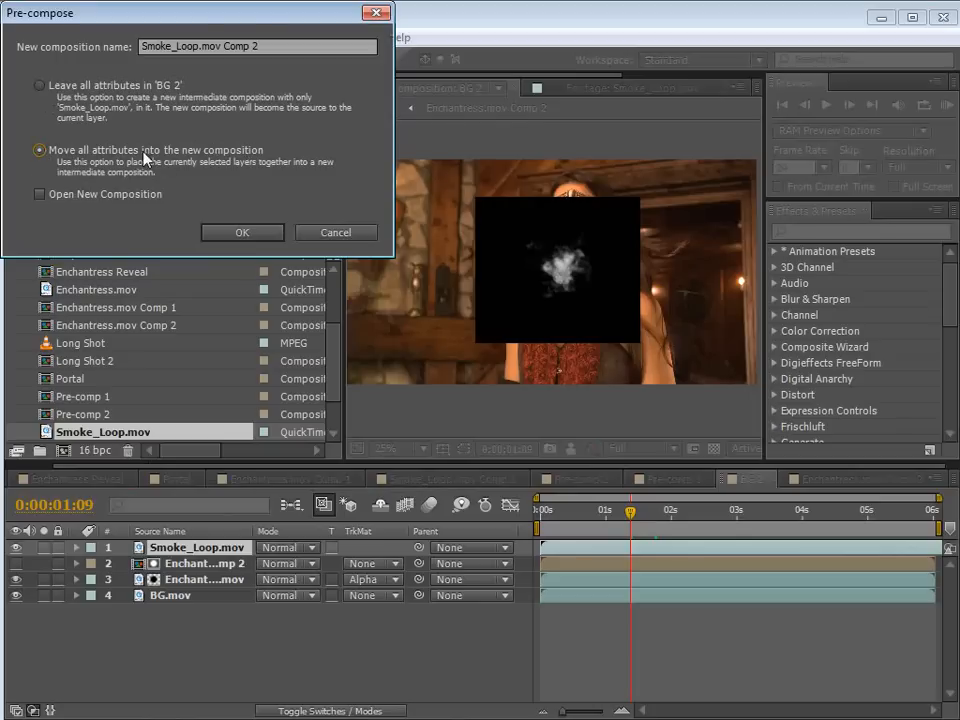
click(296, 47)
text(Portal)
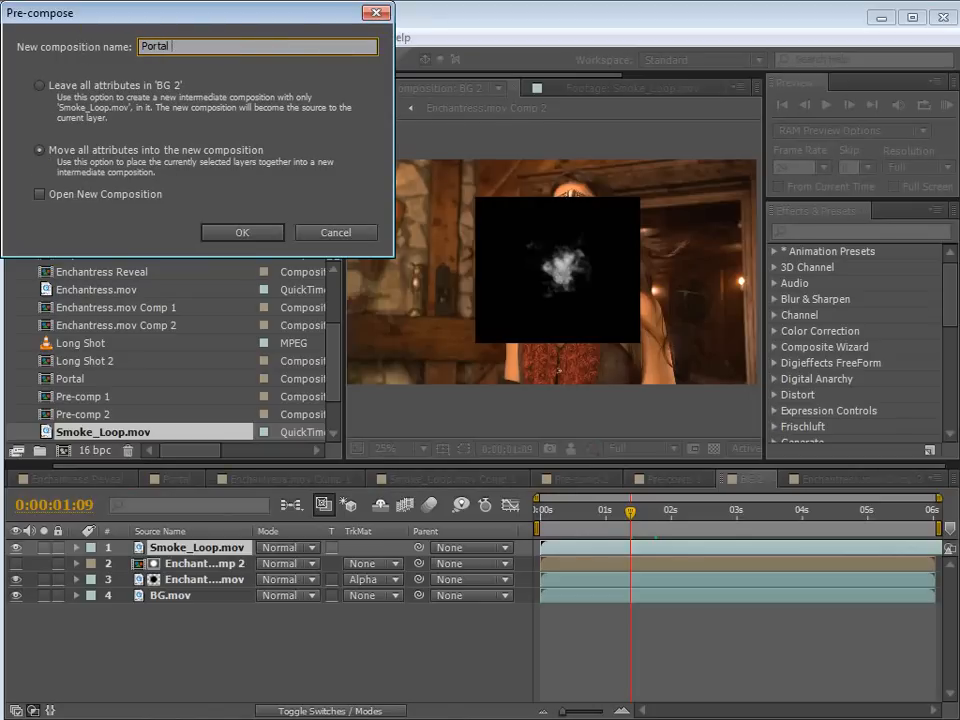
text( SMokey)
click(240, 231)
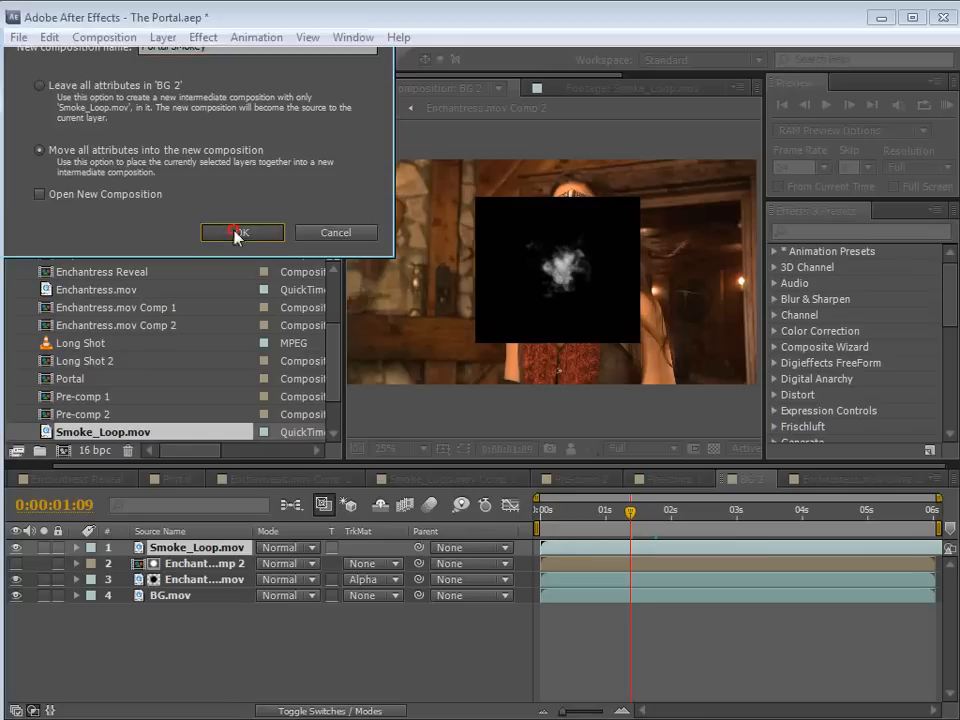
Open the Portal SMokey composition and set its height to 1280 px
double_click(175, 553)
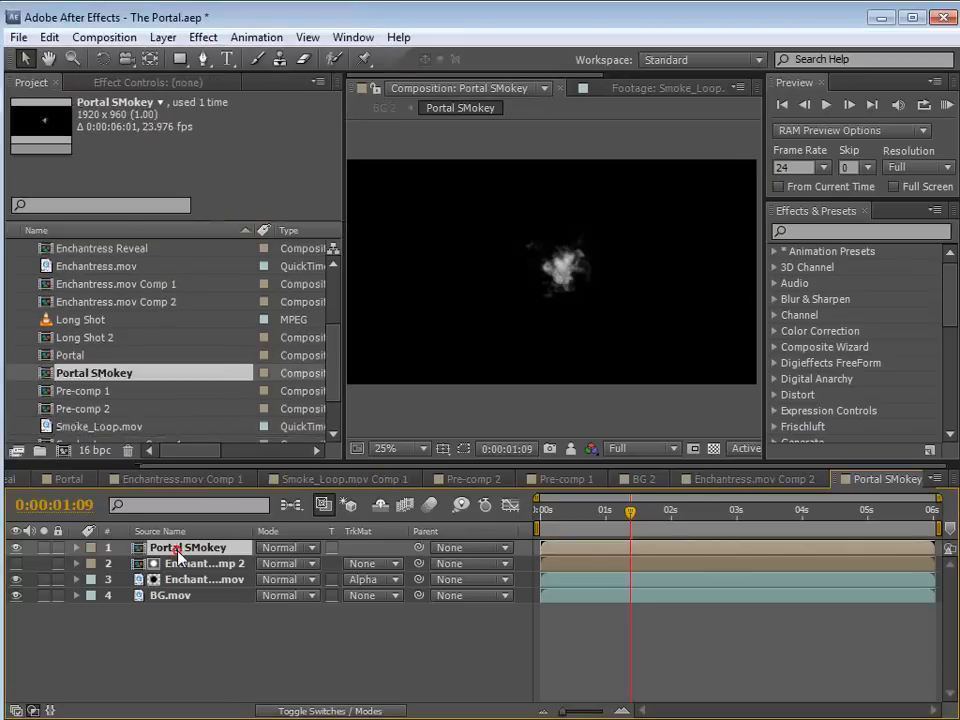
click(562, 266)
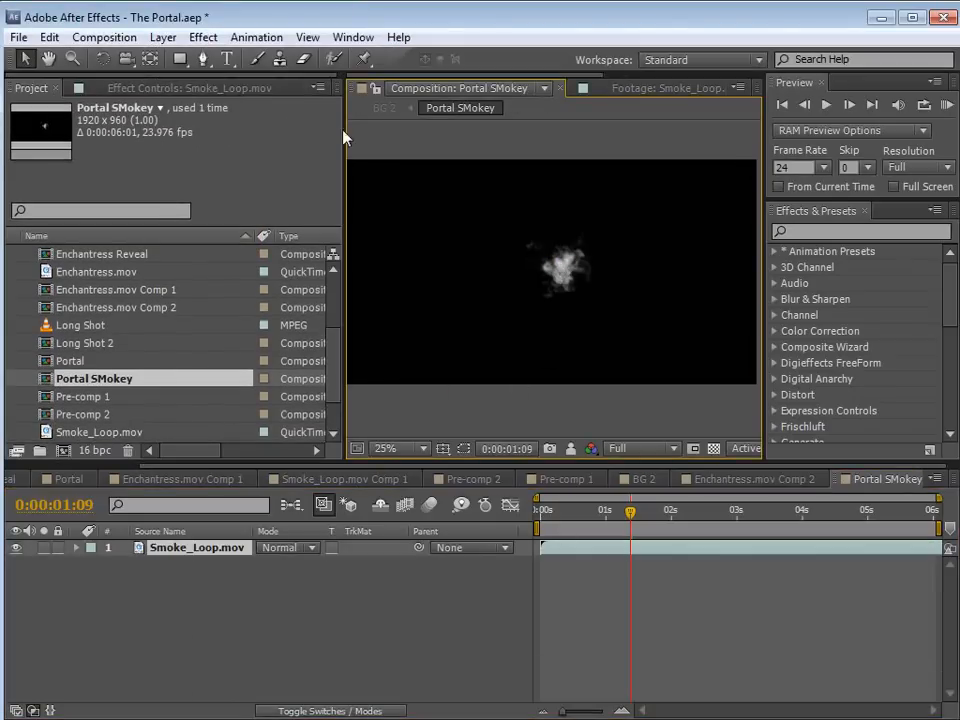
click(104, 37)
click(229, 92)
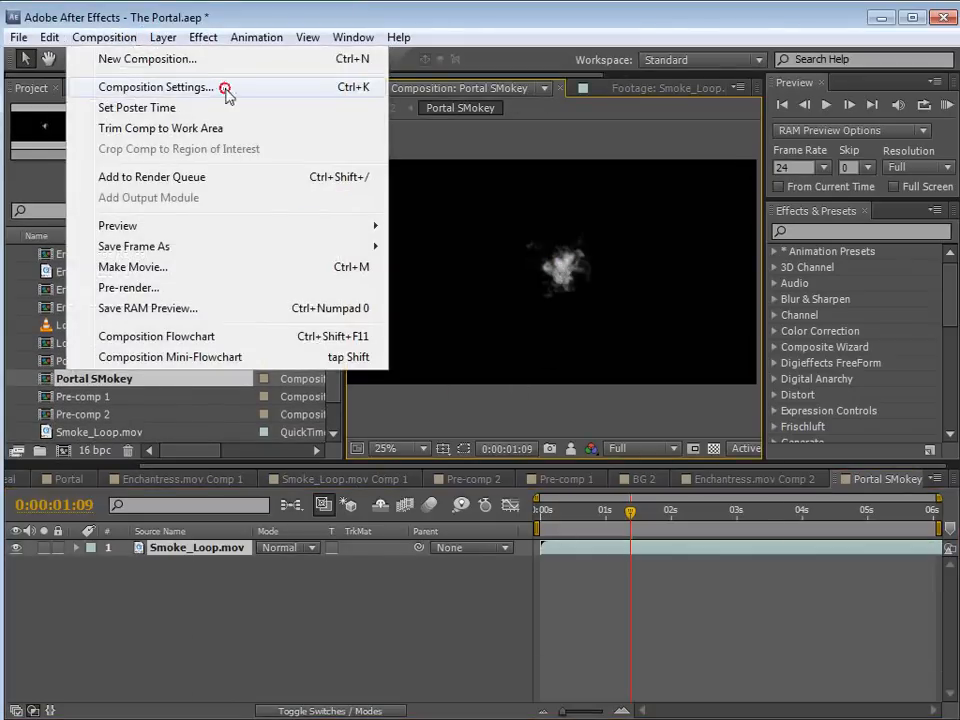
click(429, 376)
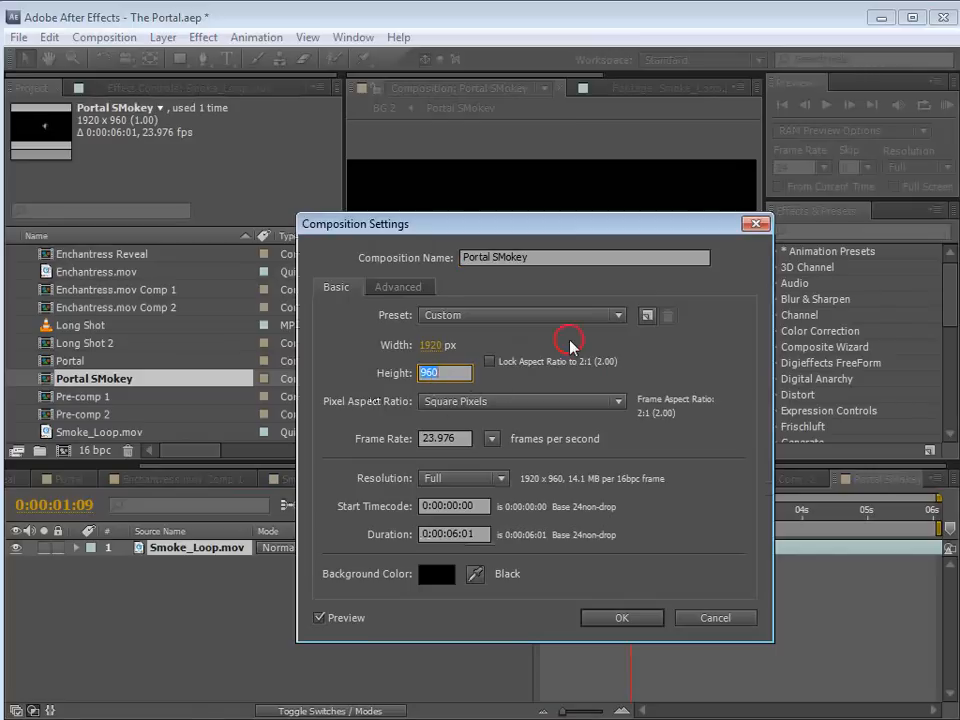
text(1280)
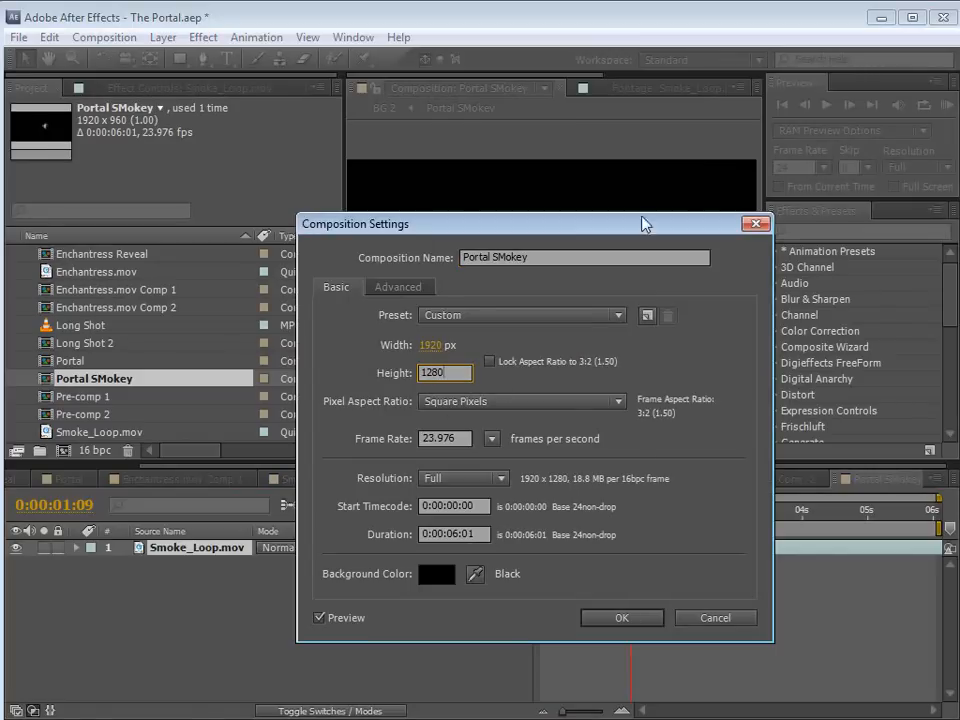
click(609, 619)
scroll(538, 276, down, 1)
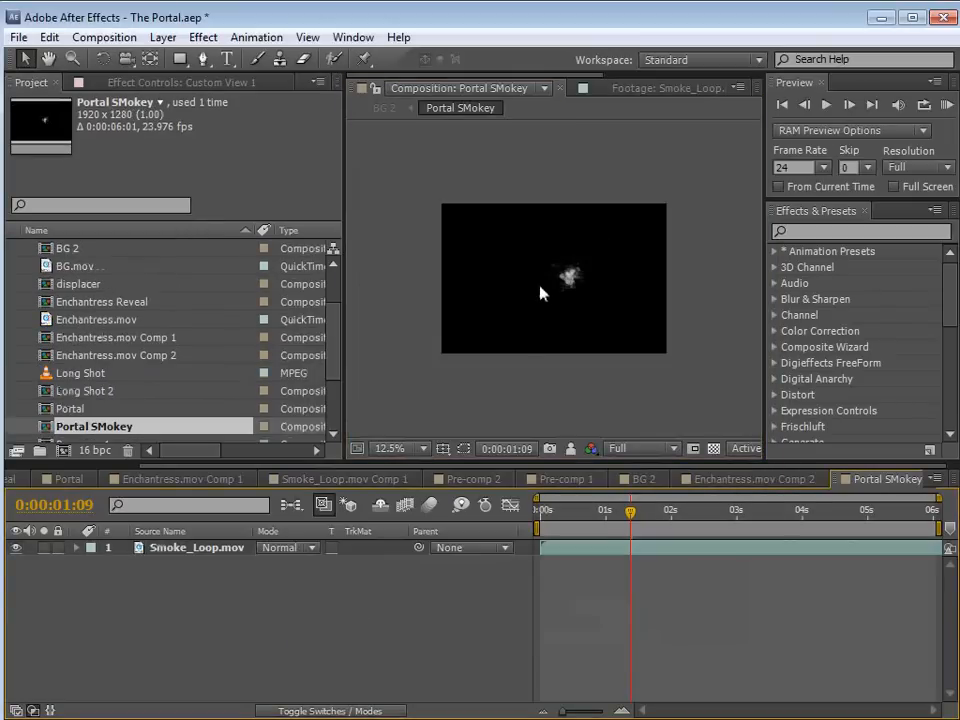
Create a white (FFFFFF) solid layer covering the frame in Portal SMokey
click(160, 38)
mouse_move(188, 59)
click(510, 81)
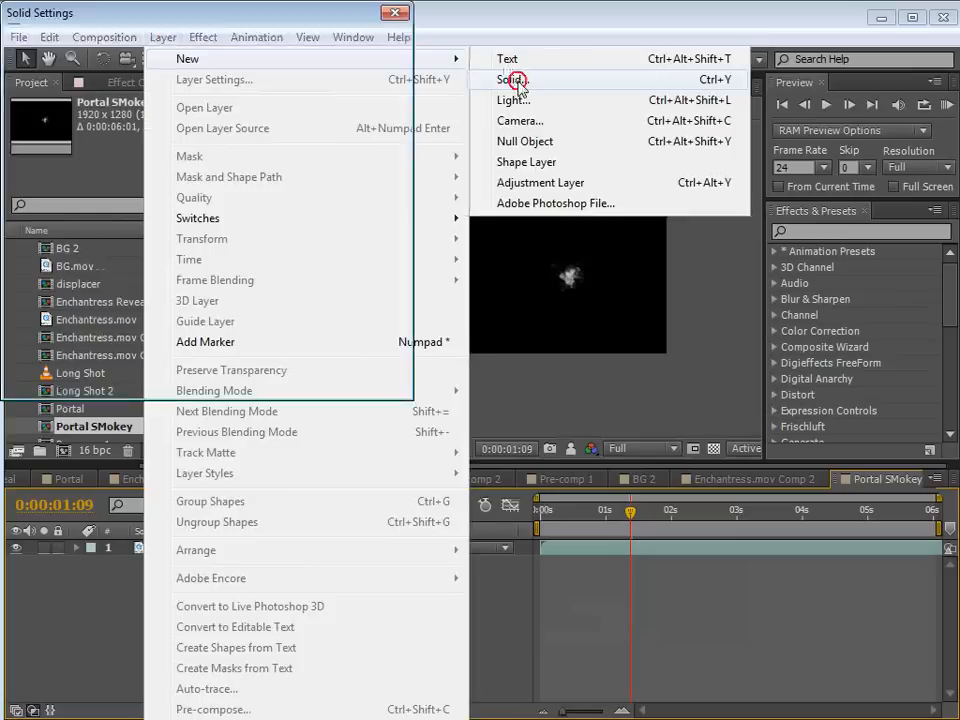
click(196, 323)
drag(58, 108, 2, 12)
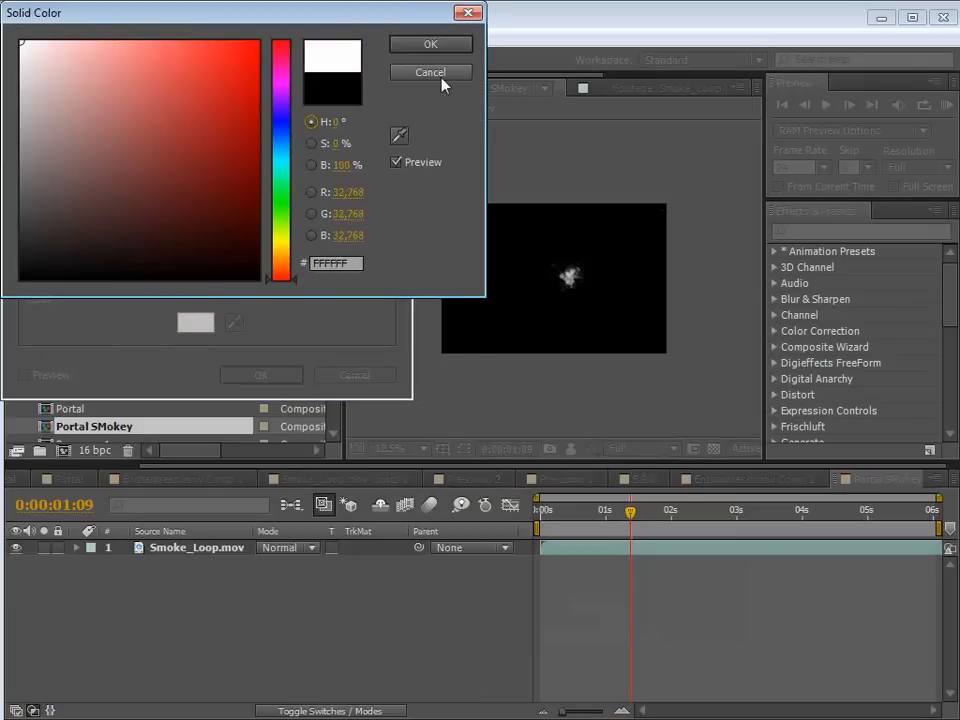
click(437, 47)
click(260, 375)
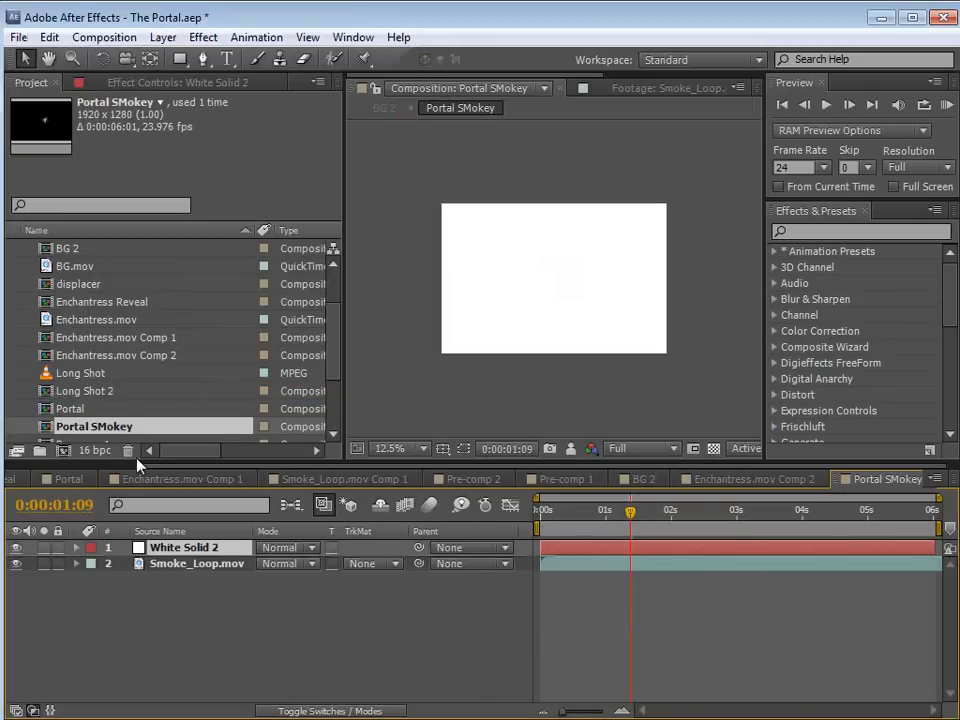
Draw a tall elliptical mask near the middle of the white solid, extending past the frame's lower edge
click(15, 547)
click(205, 59)
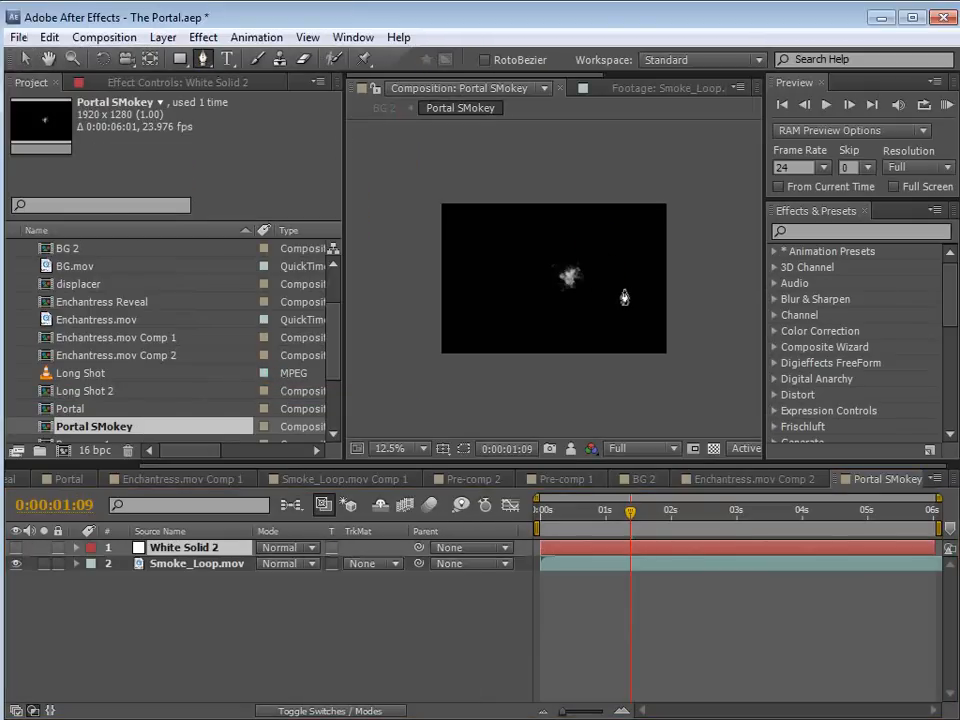
scroll(645, 309, up, 1)
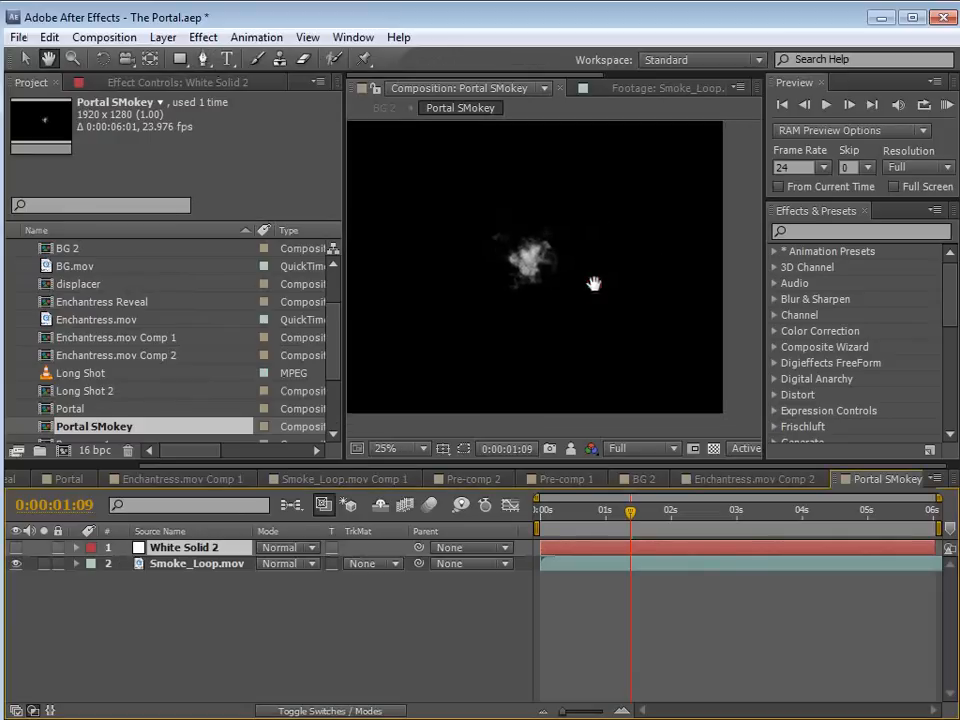
click(16, 547)
scroll(634, 298, down, 1)
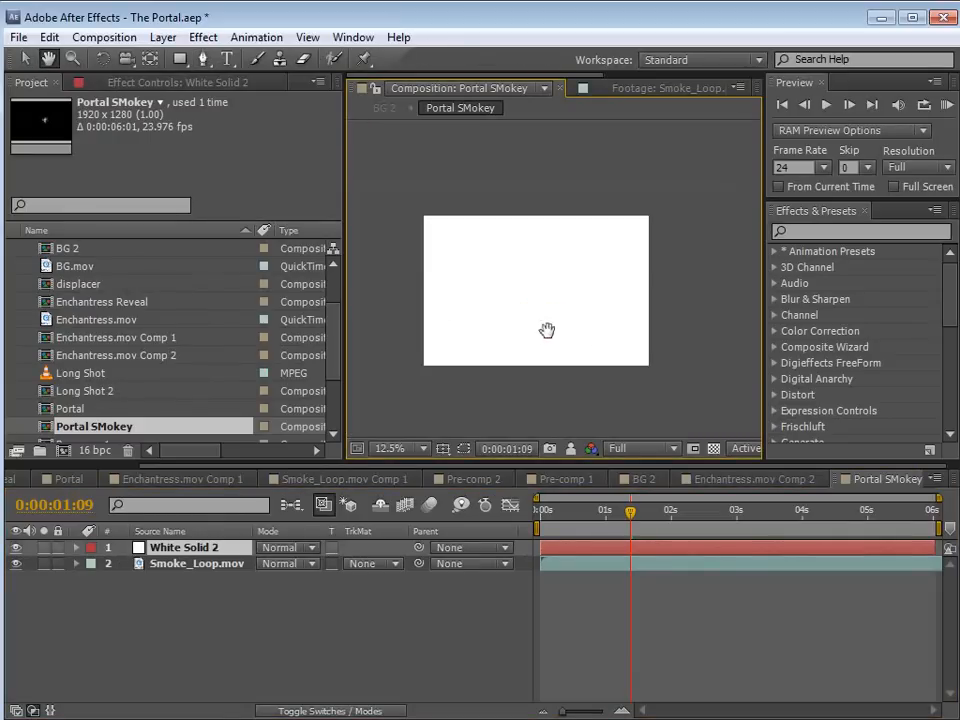
drag(182, 60, 240, 98)
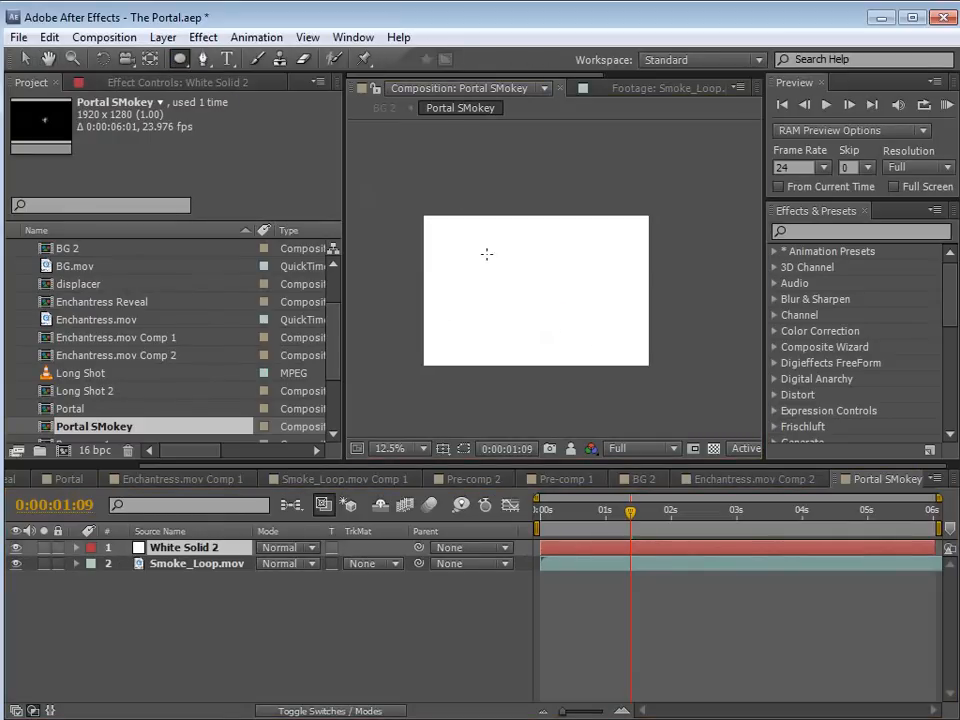
drag(499, 238, 577, 388)
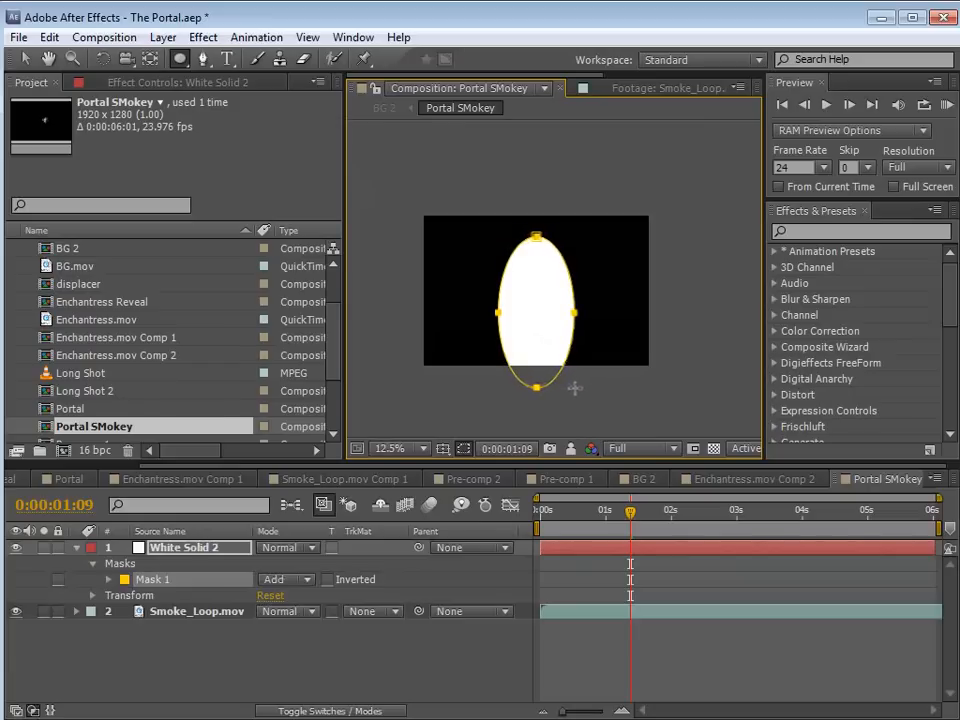
key(v)
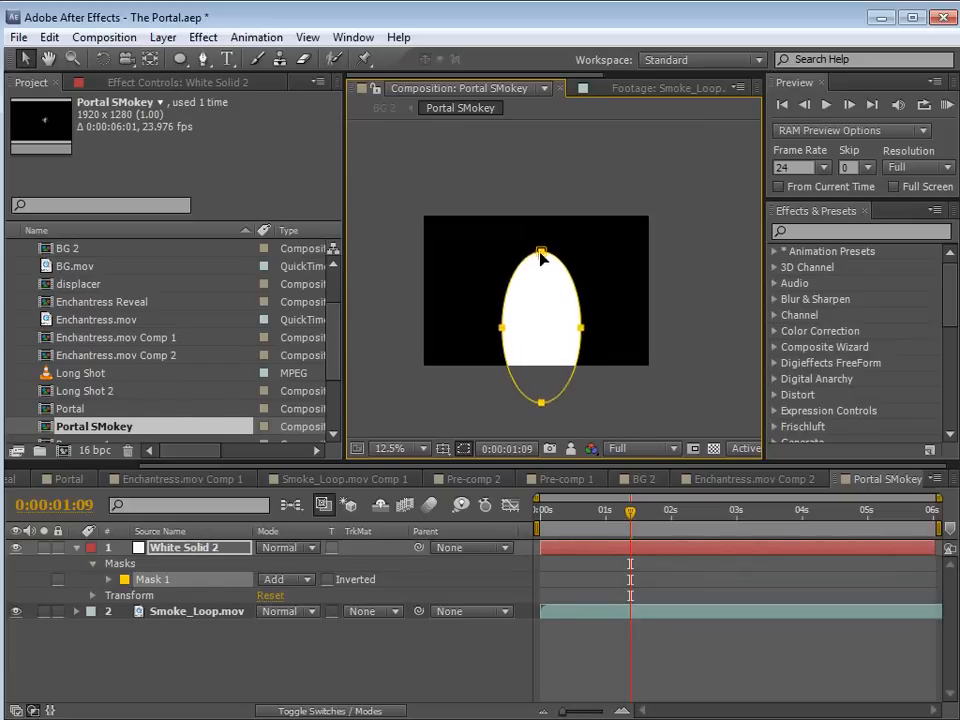
scroll(556, 300, up, 1)
key(space)
drag(564, 408, 564, 366)
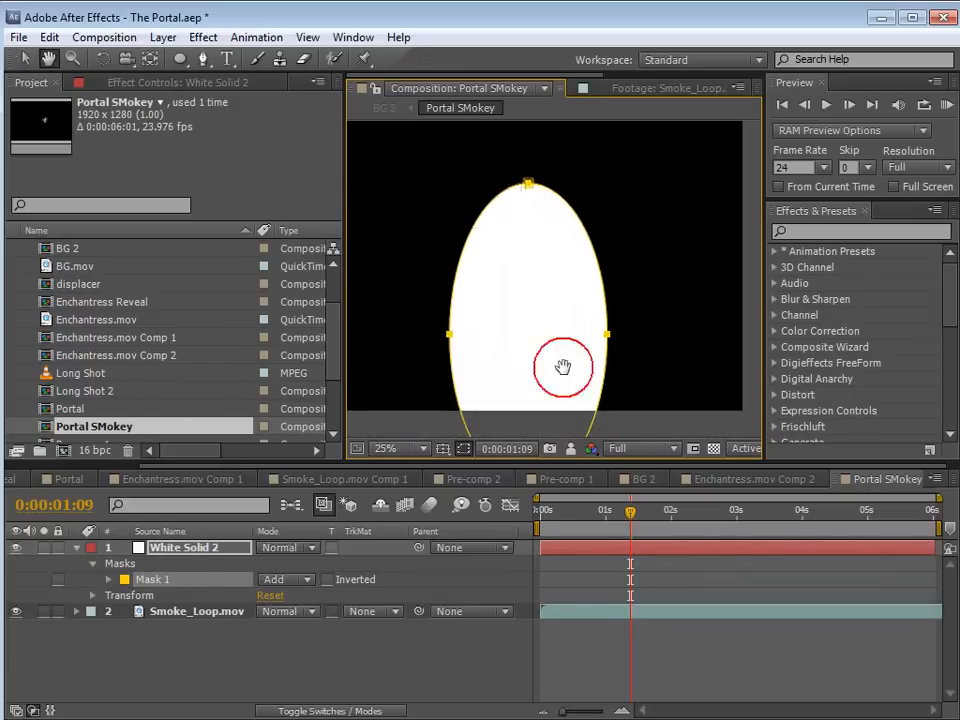
Move the white solid below Smoke_Loop.mov in the layer order and set Smoke_Loop.mov's blending mode to Screen
click(579, 598)
drag(157, 556, 176, 648)
click(193, 604)
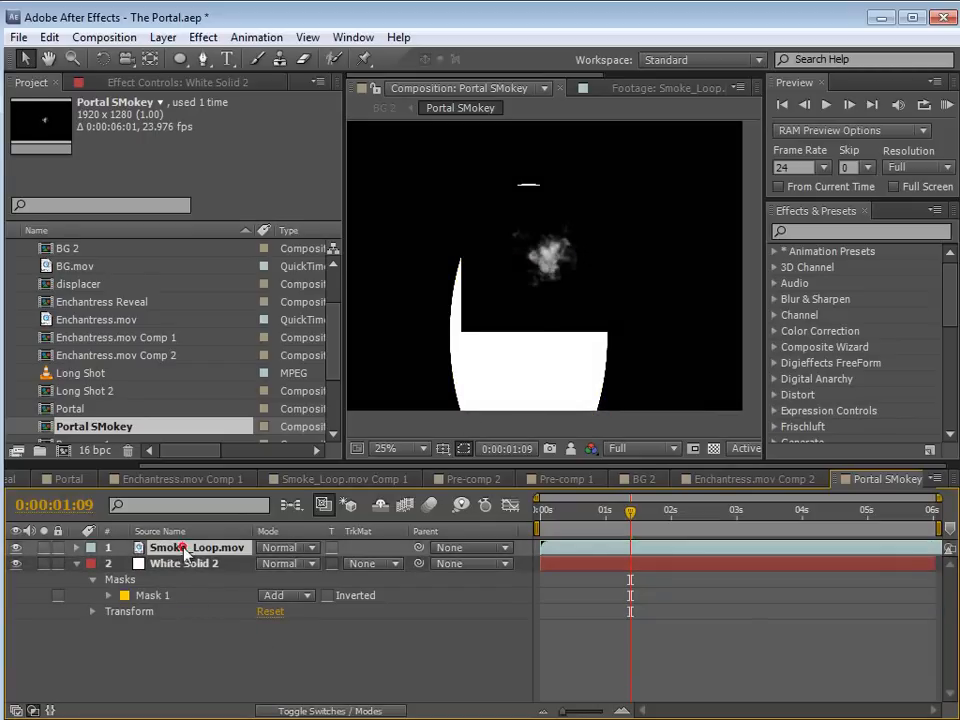
click(185, 549)
click(285, 548)
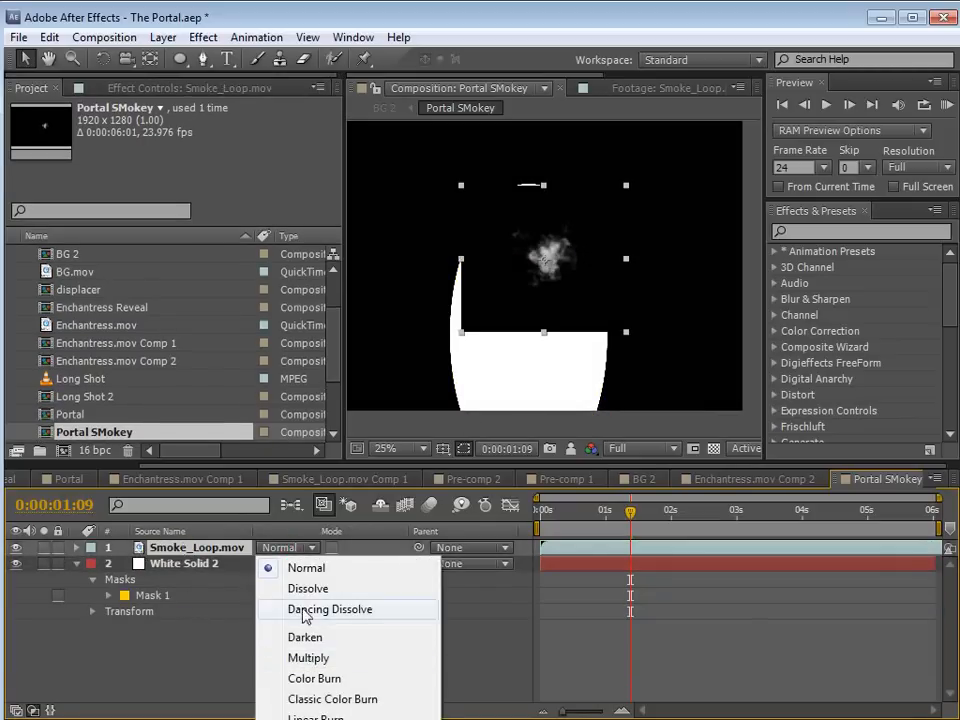
click(305, 719)
Reposition the Smoke_Loop.mov puff so it sits on the upper-right edge of the white ellipse
drag(544, 275, 573, 238)
scroll(605, 240, up, 2)
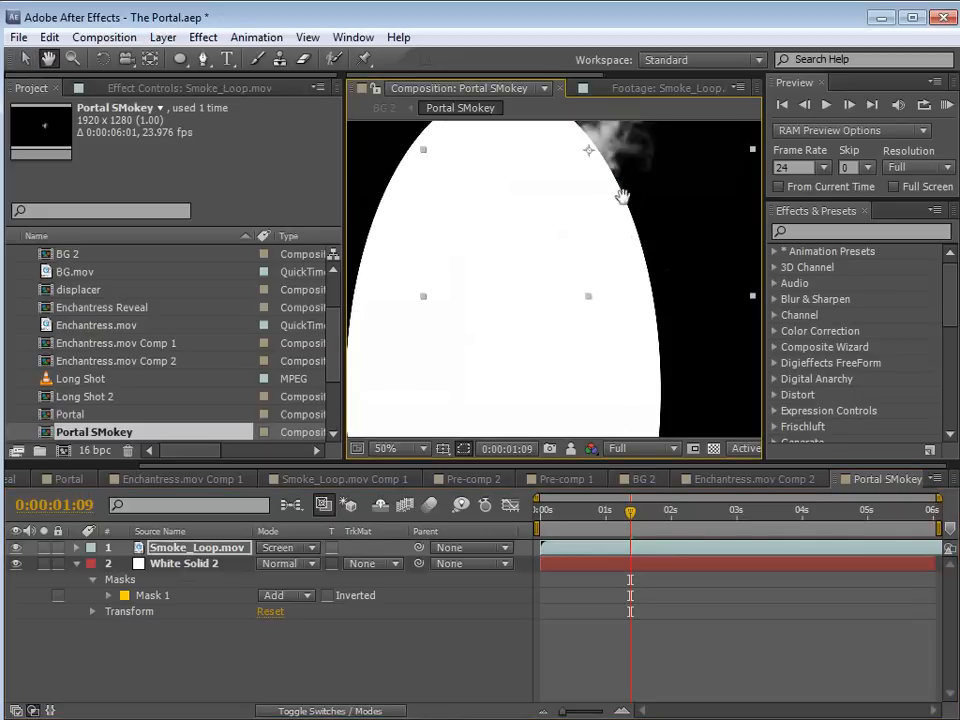
scroll(597, 302, down, 2)
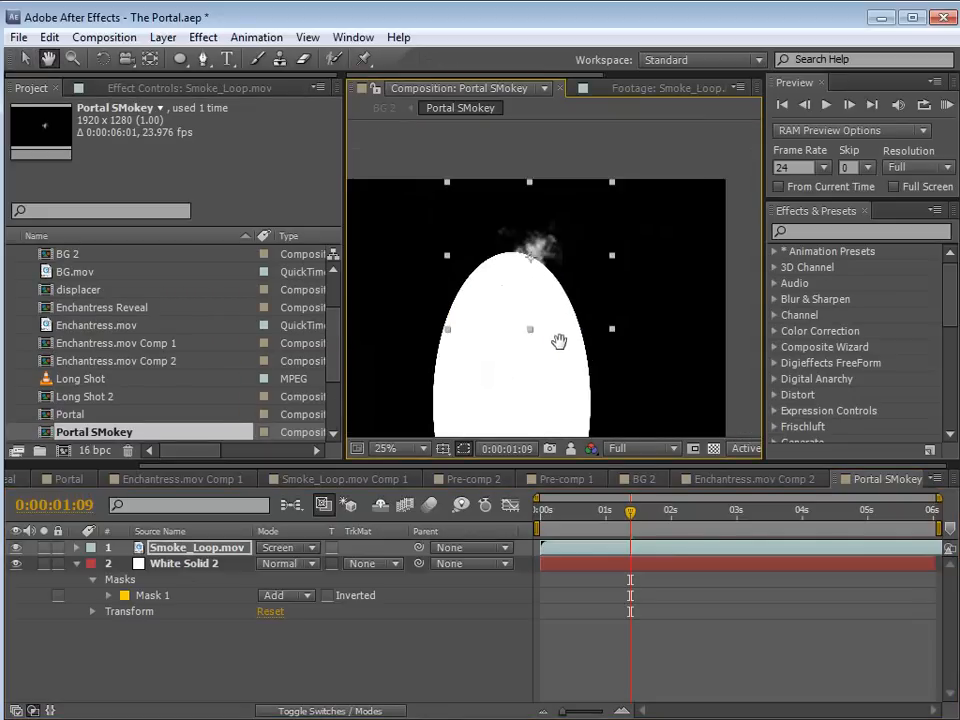
drag(562, 217, 569, 207)
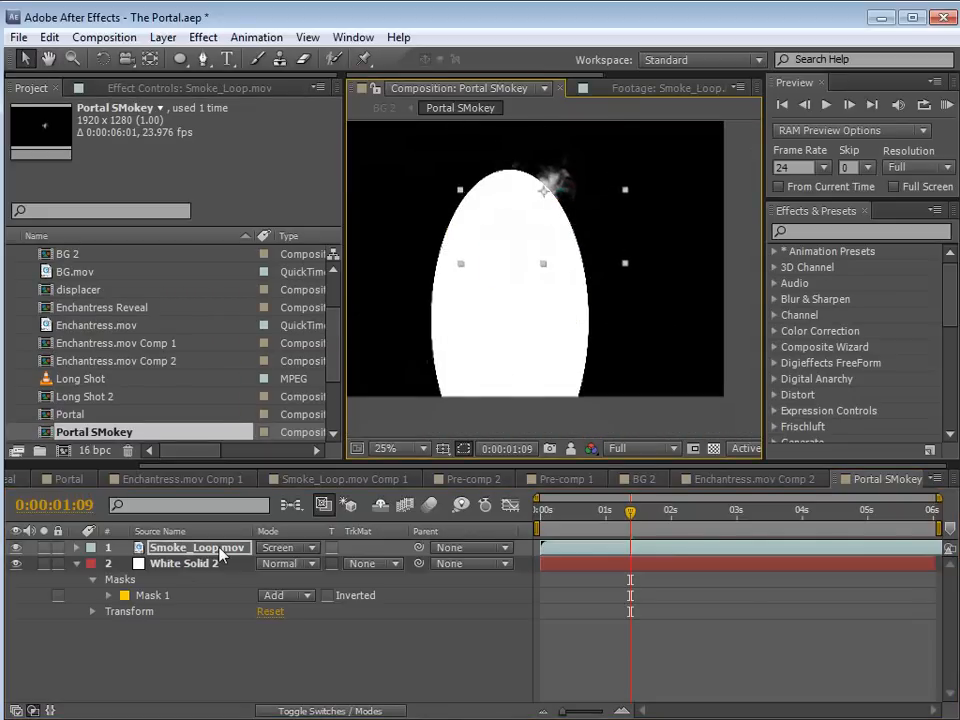
Pre-compose Smoke_Loop.mov as "Smoke Element", leaving all attributes in Portal SMokey
click(188, 548)
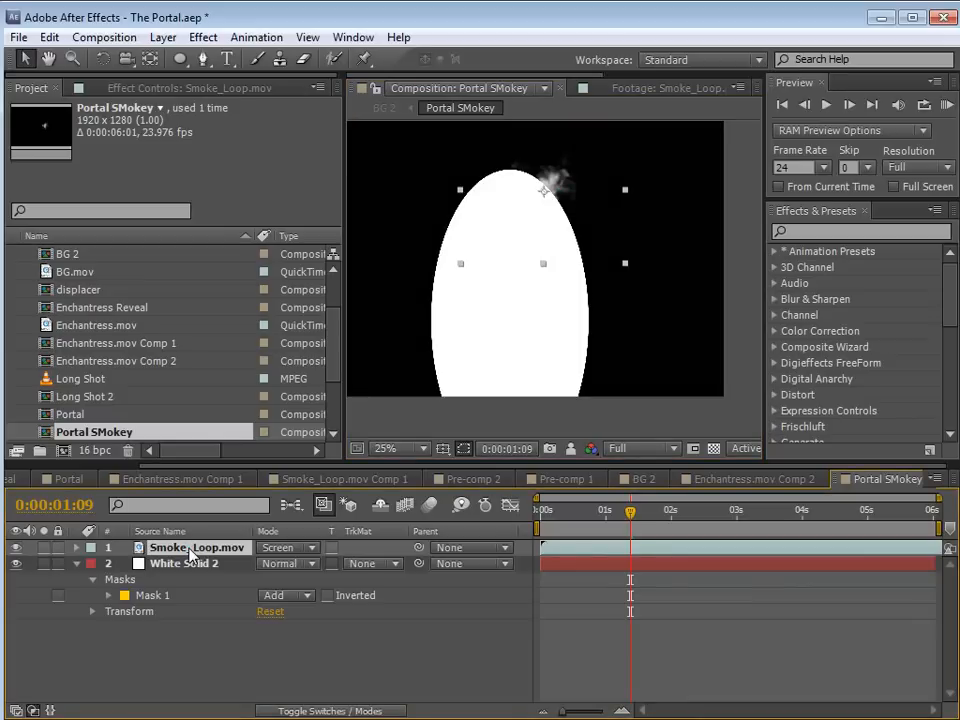
click(163, 37)
click(220, 707)
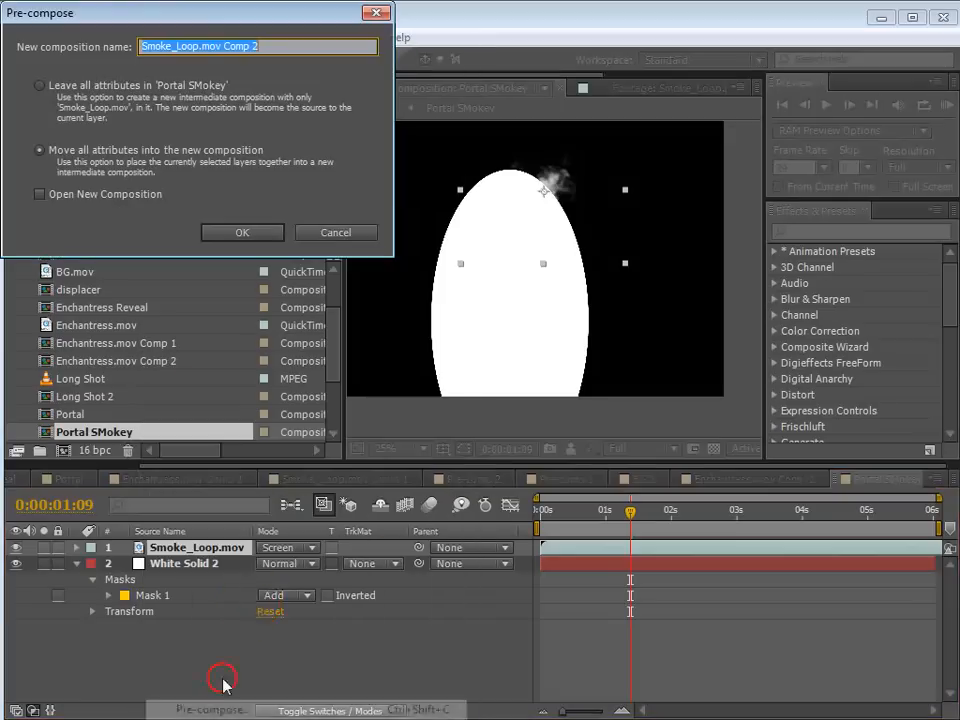
click(40, 87)
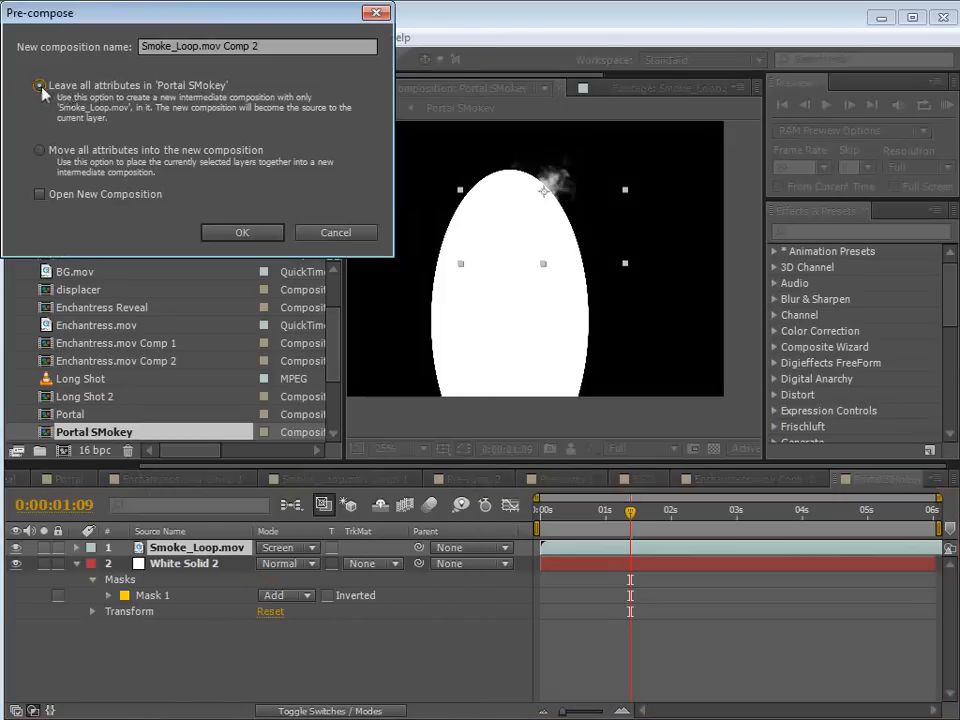
triple_click(296, 46)
text(Smoke Element)
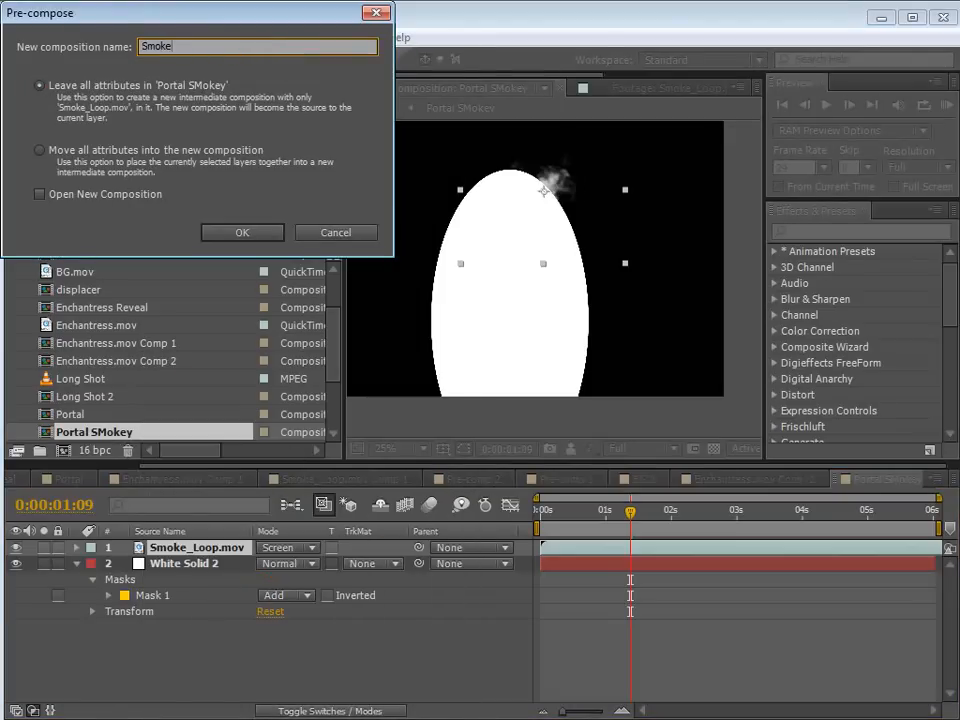
click(240, 233)
Duplicate the Smoke Element layer five times and spread the copies around the white ellipse's edge
key(ctrl+d)
drag(566, 236, 620, 287)
key(ctrl+d)
key(ctrl+d)
key(ctrl+d)
key(ctrl+d)
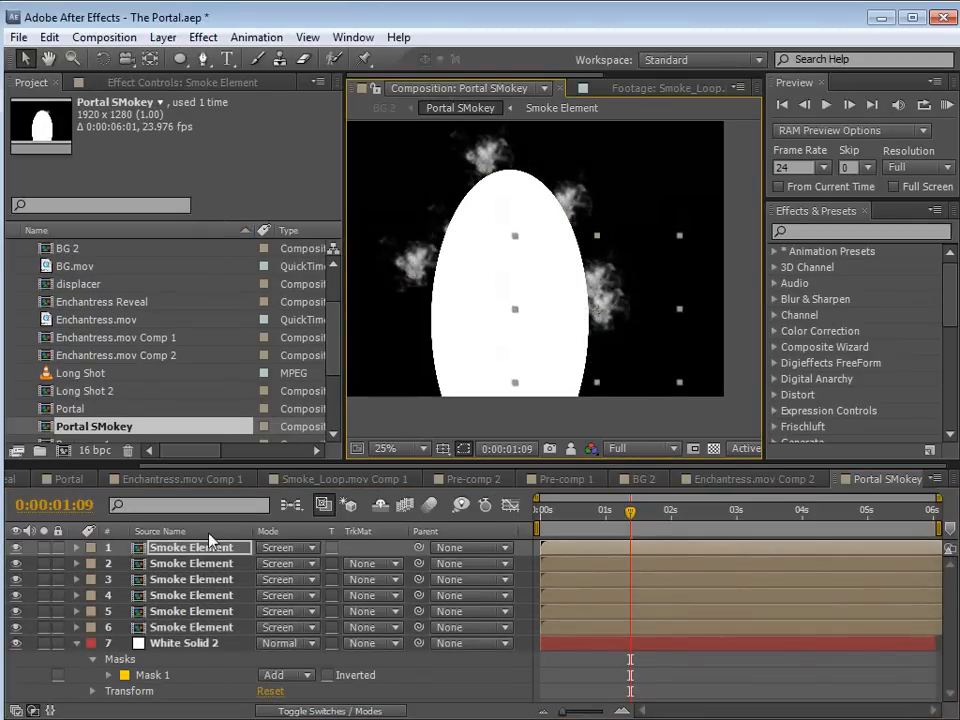
Open the Smoke Element composition and apply the Tint effect to its Smoke_Loop.mov layer
double_click(210, 547)
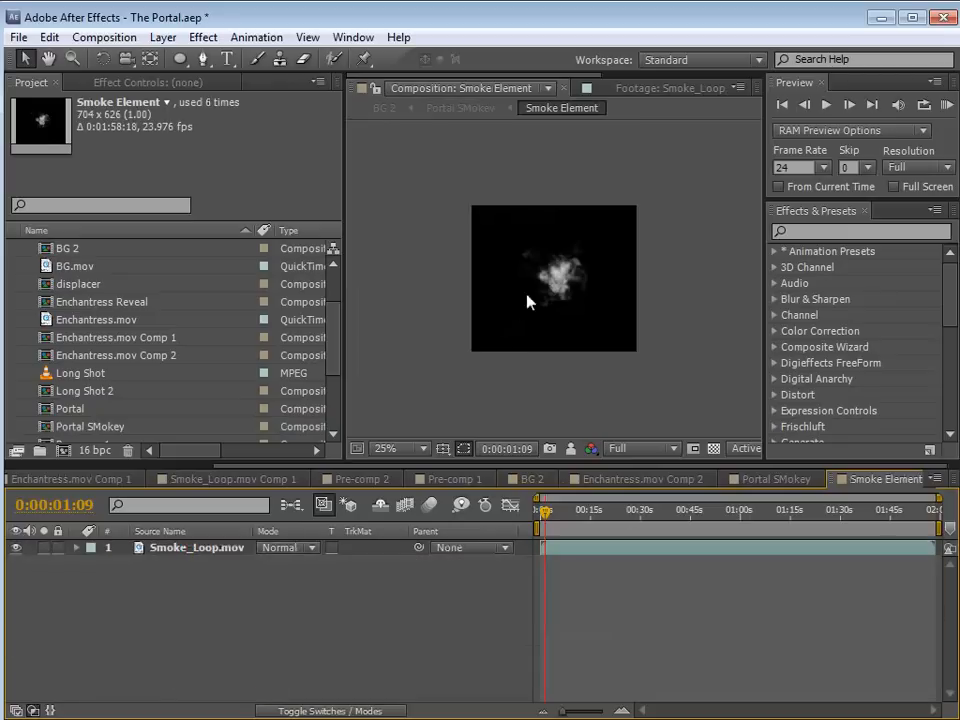
click(776, 479)
double_click(603, 549)
click(614, 546)
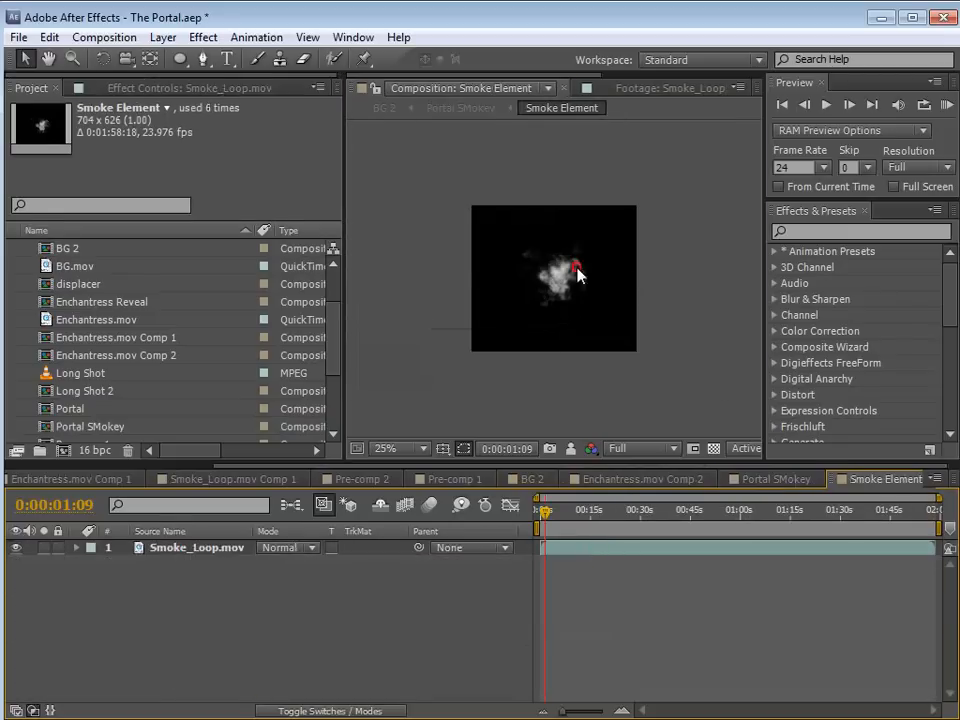
click(203, 37)
mouse_move(262, 216)
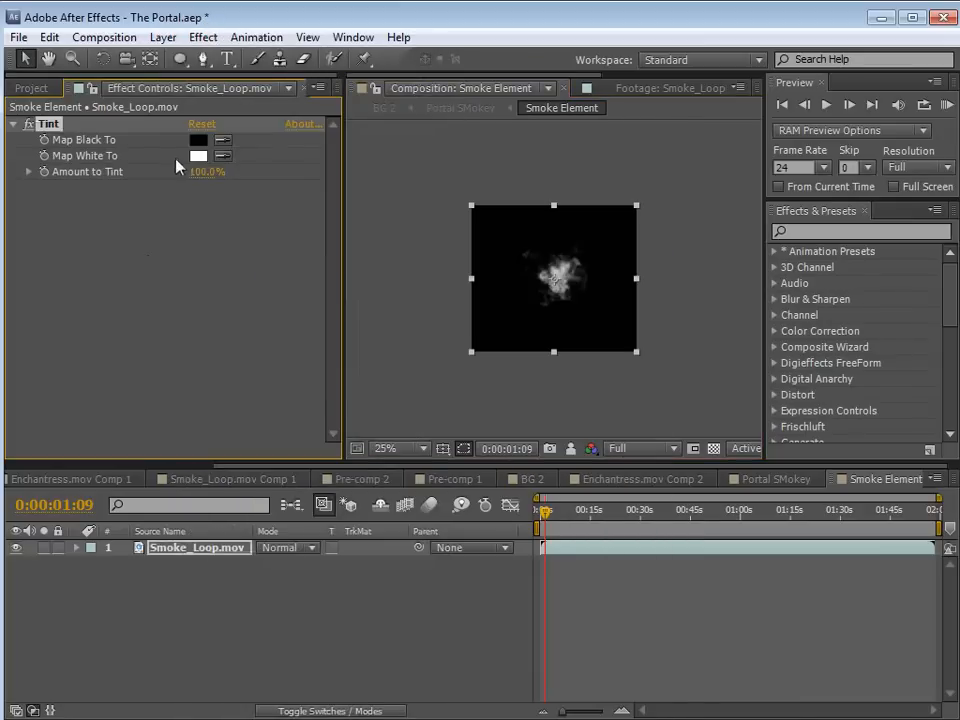
Set the Tint effect's Map White To color to a bright blue and return to the Portal SMokey composition
click(199, 154)
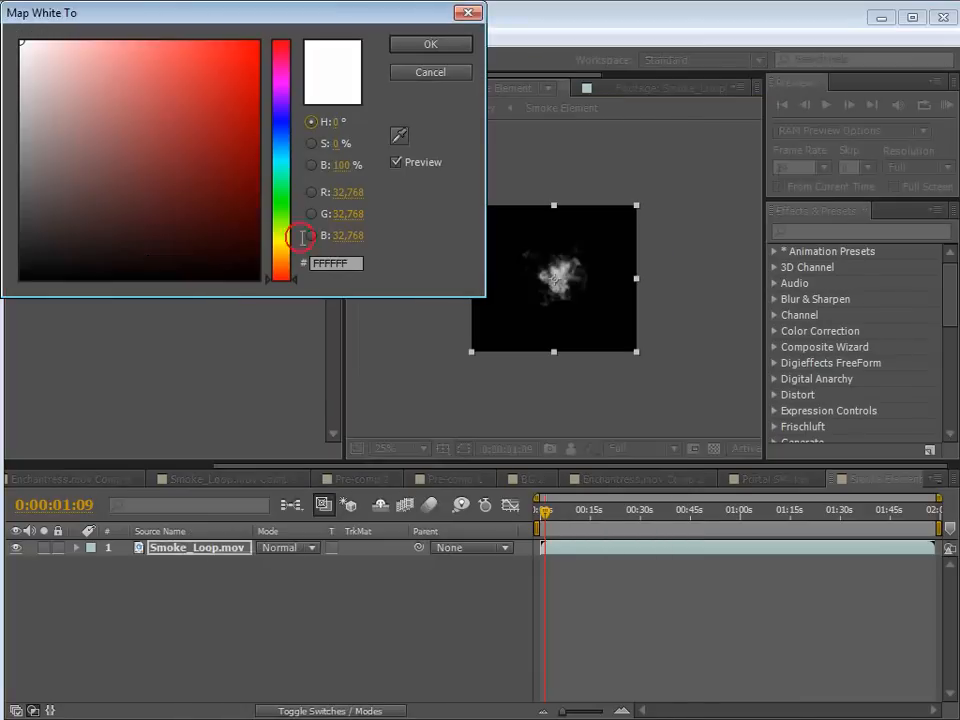
click(283, 133)
click(226, 56)
click(439, 44)
scroll(568, 334, up, 2)
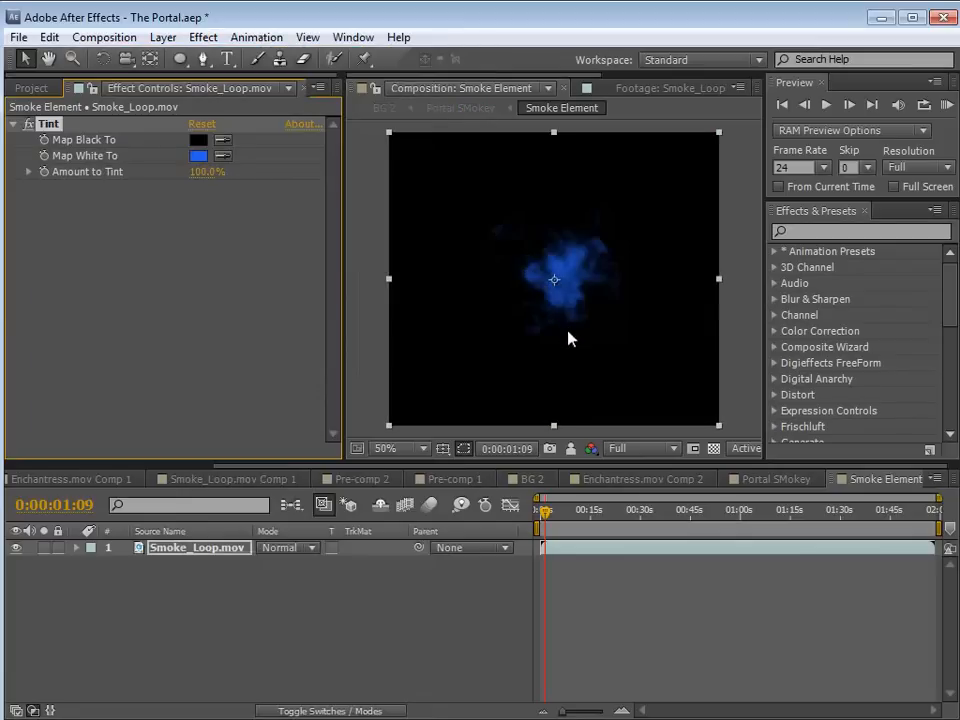
click(768, 479)
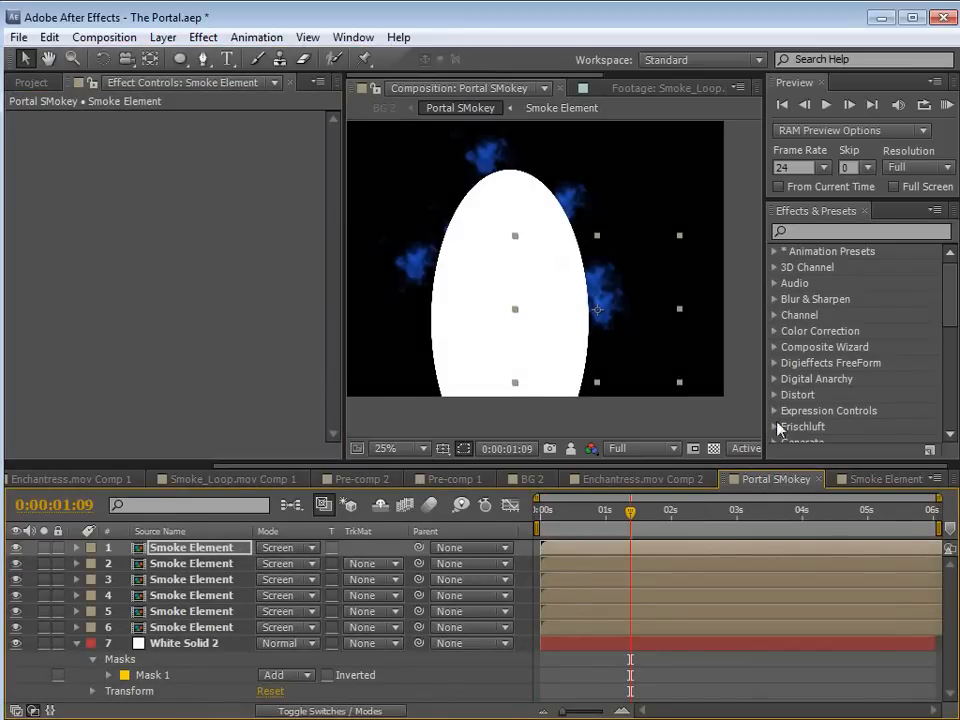
Set White Solid 2's mask feather to 156 pixels and its mask expansion to -107 pixels
click(181, 645)
key(m)
key(m)
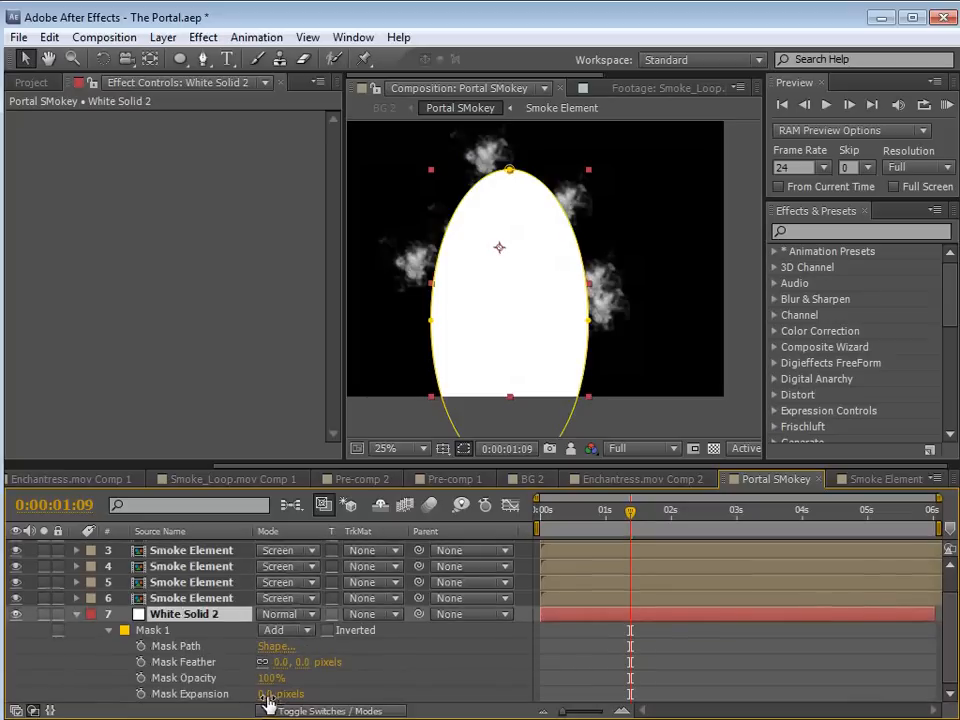
drag(263, 693, 140, 693)
drag(306, 661, 432, 641)
drag(272, 694, 261, 694)
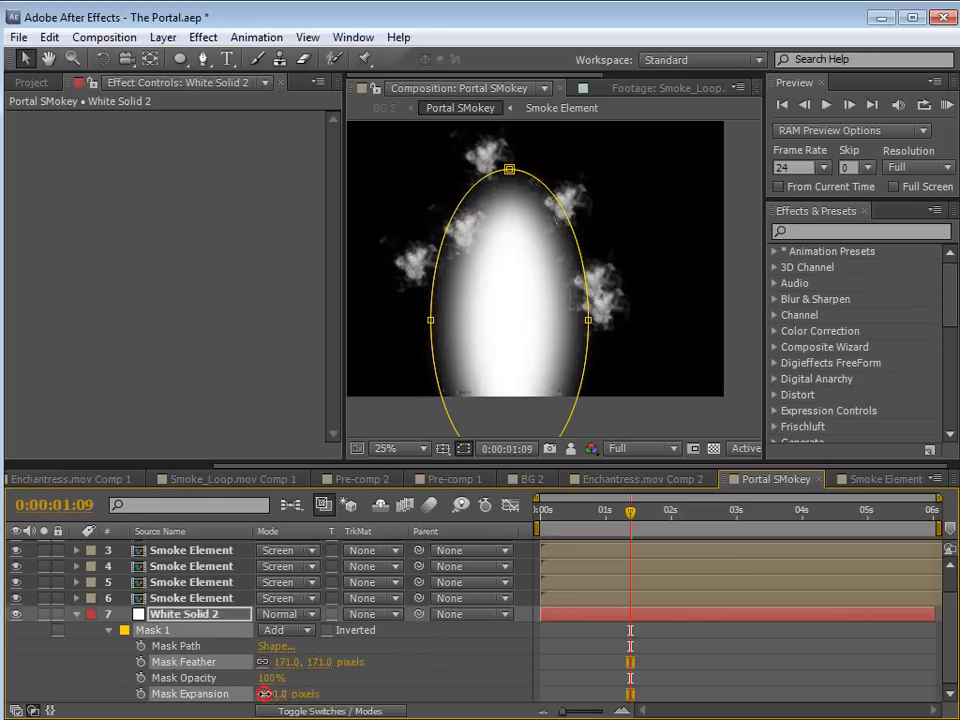
drag(321, 664, 316, 668)
click(574, 668)
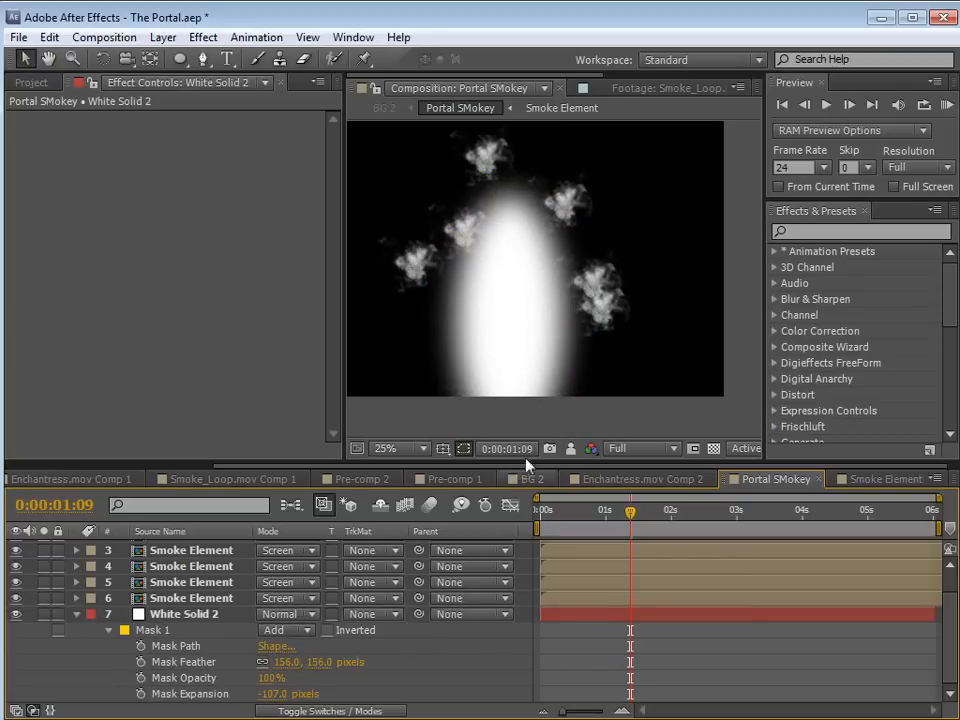
Delete the five upper Smoke Element layers, keeping only the one directly above White Solid 2
drag(527, 466, 527, 441)
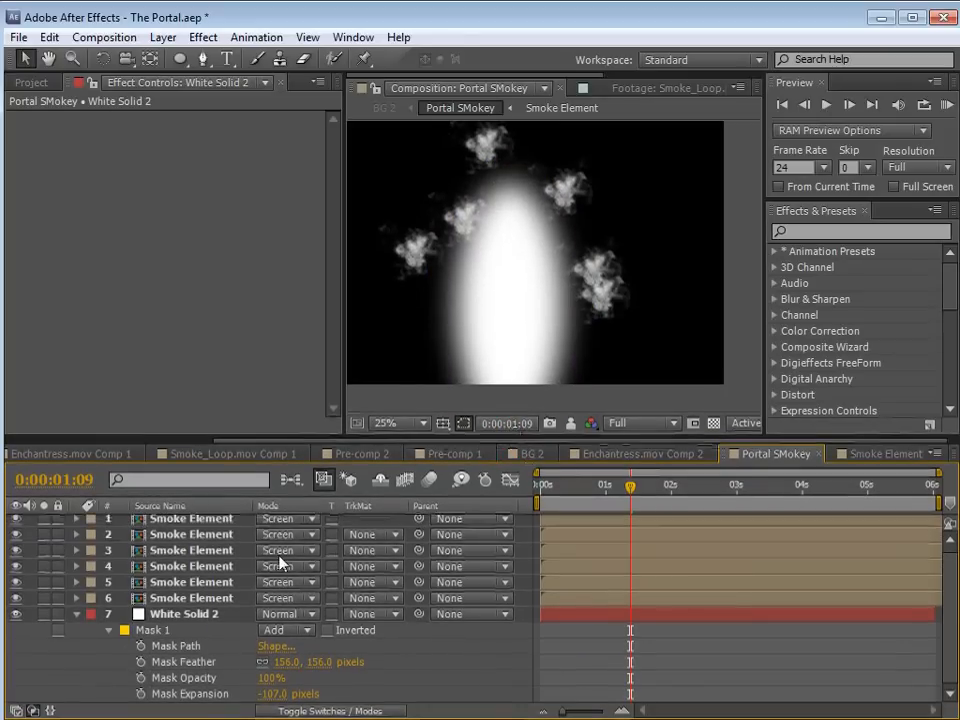
click(190, 521)
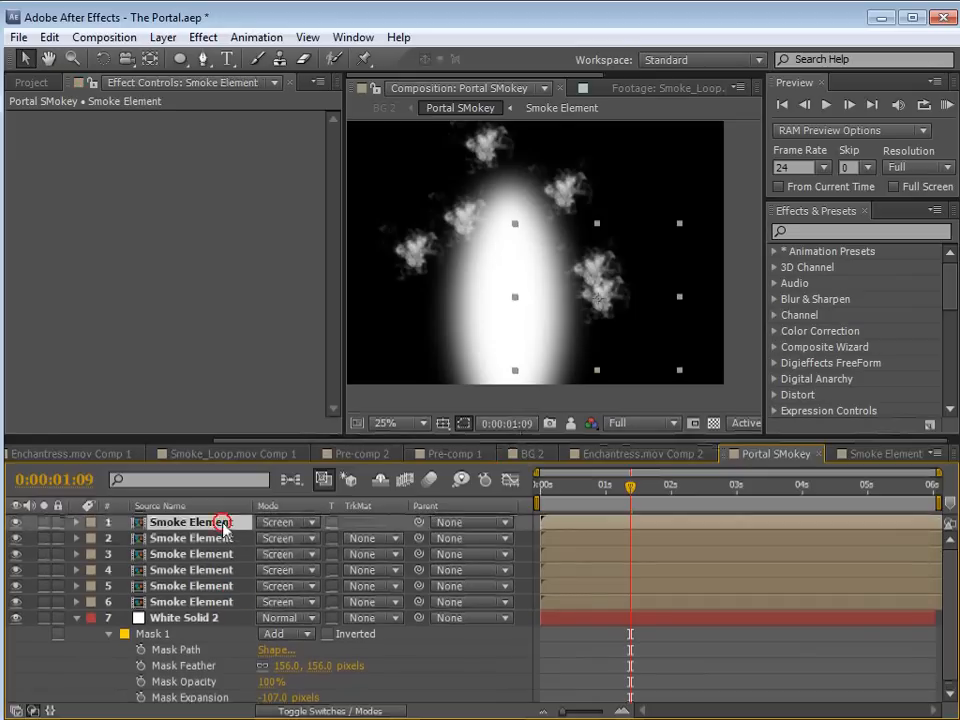
shift+click(220, 586)
key(Delete)
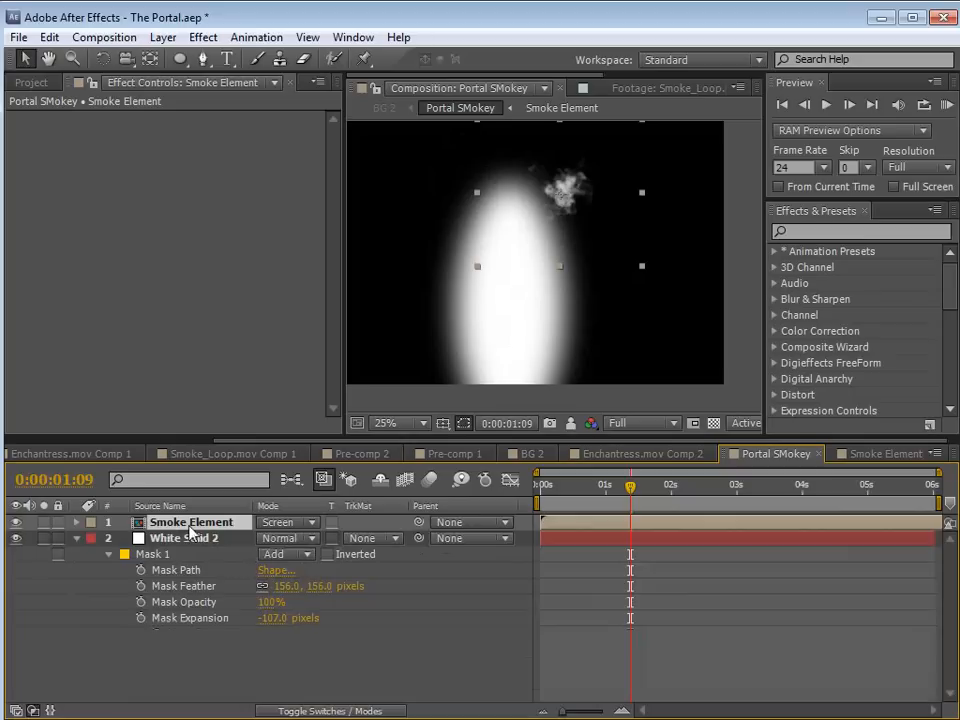
Move the remaining Smoke Element to the glow's upper-left edge and stretch it taller
drag(548, 196, 445, 205)
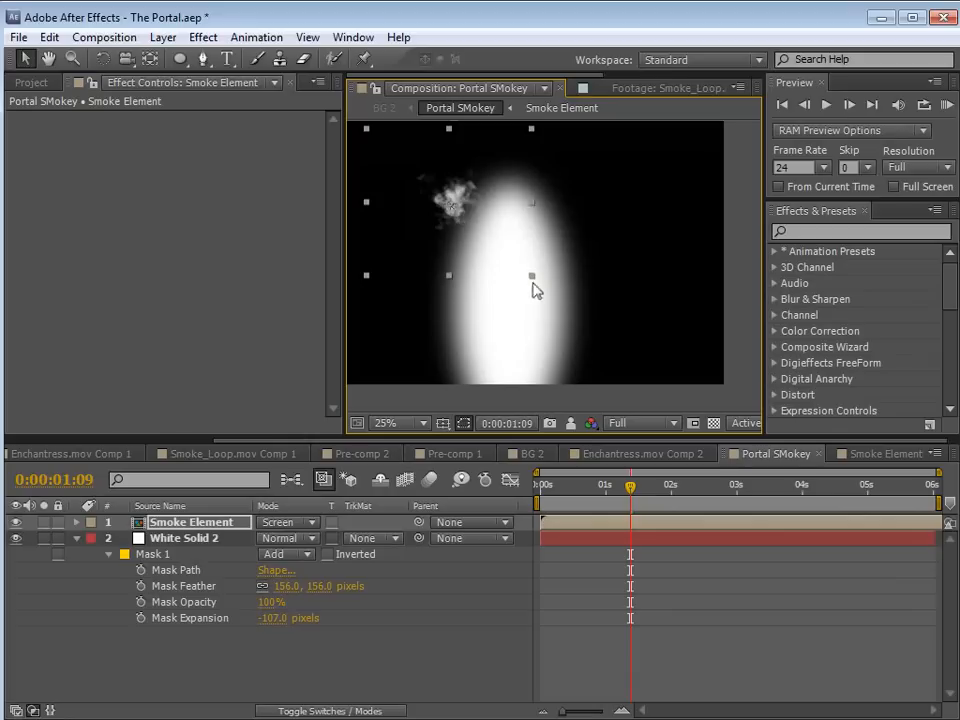
drag(532, 277, 553, 330)
drag(461, 216, 451, 268)
key(ctrl+d)
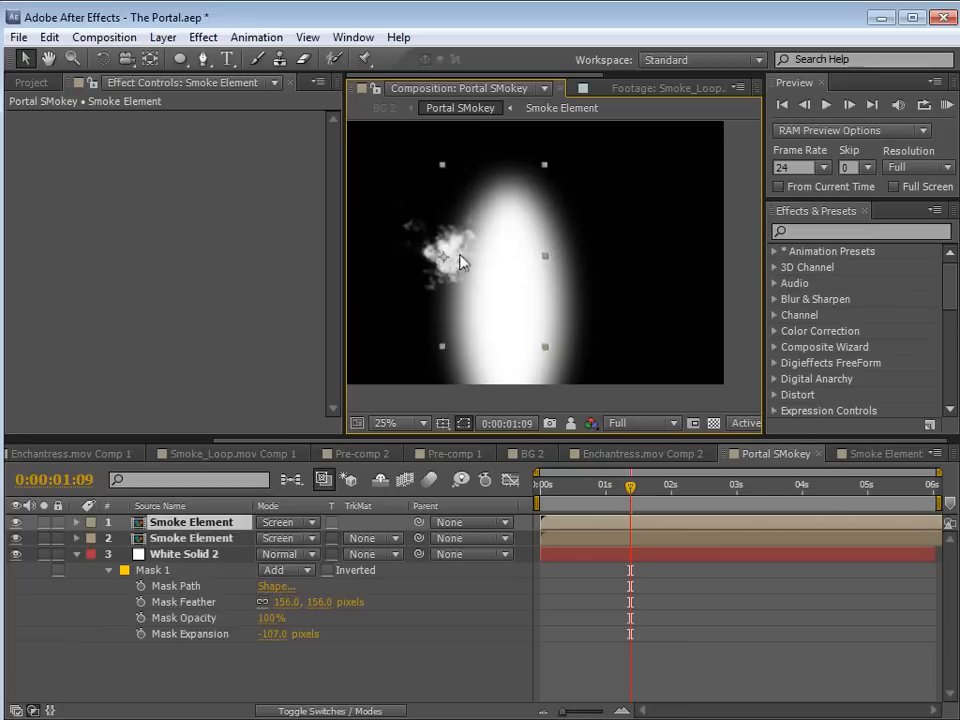
click(460, 262)
key(Delete)
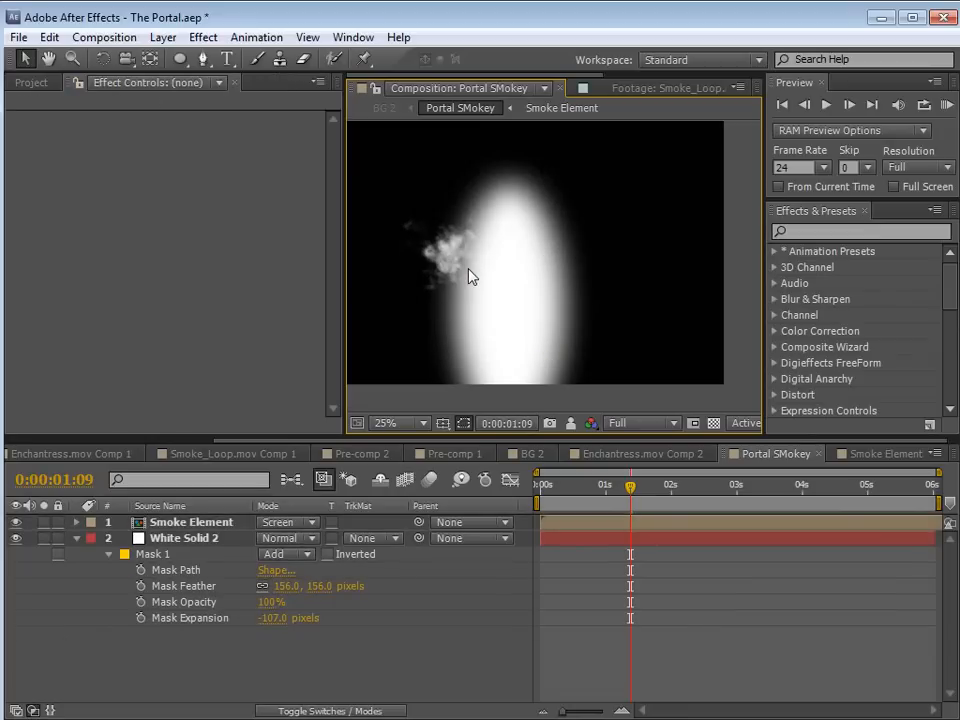
Add the expression wiggle(0,360) to the Smoke Element layer's Rotation
click(190, 522)
key(r)
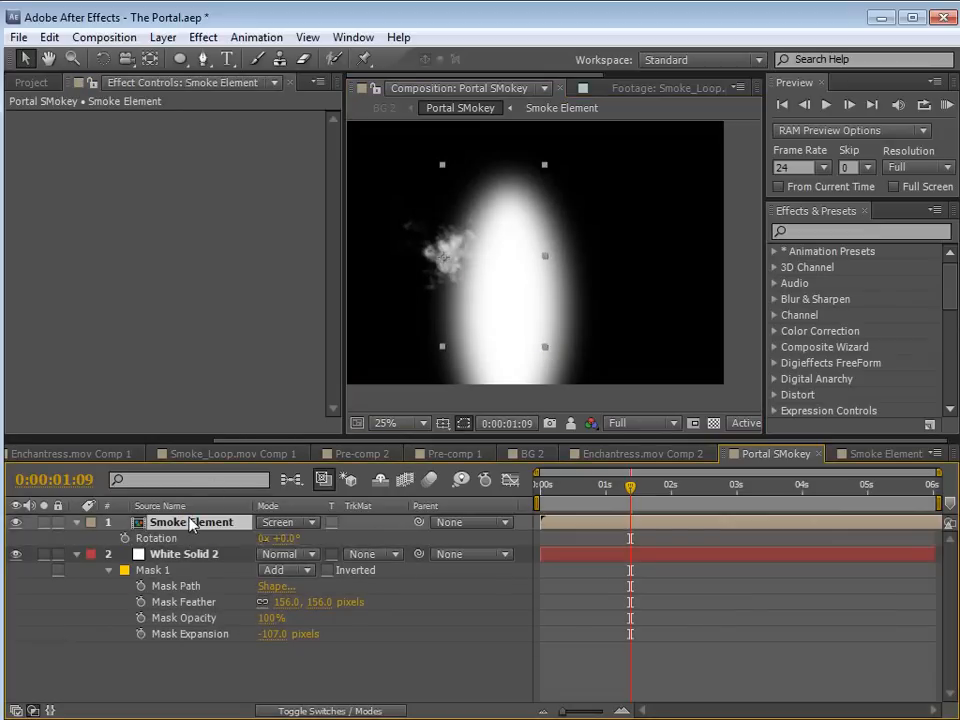
click(125, 538)
alt+click(125, 538)
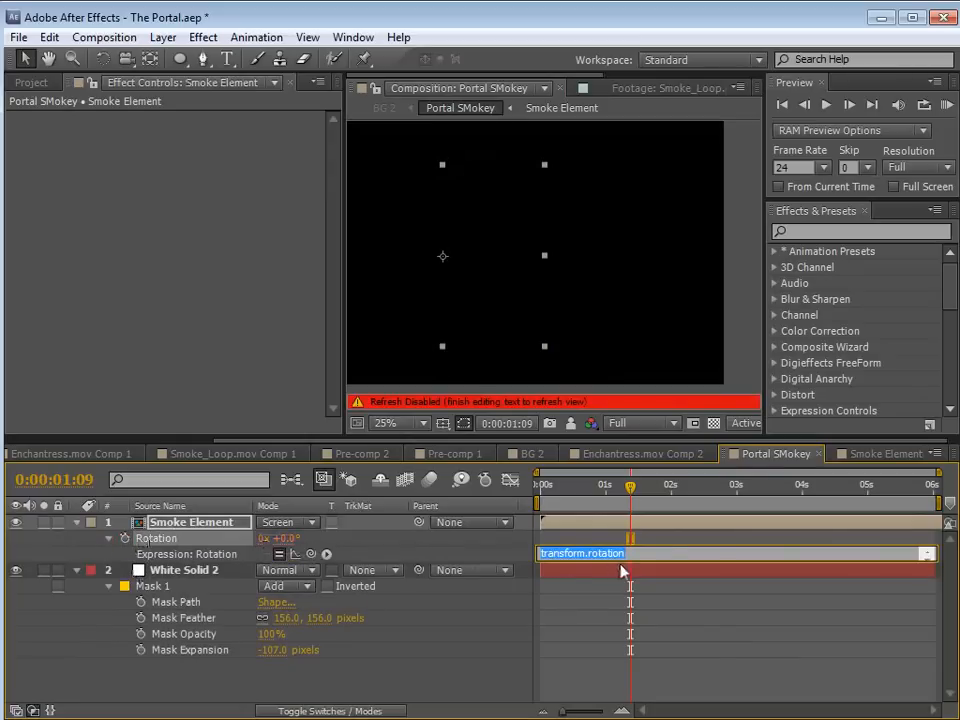
text(wiggle(0,360)
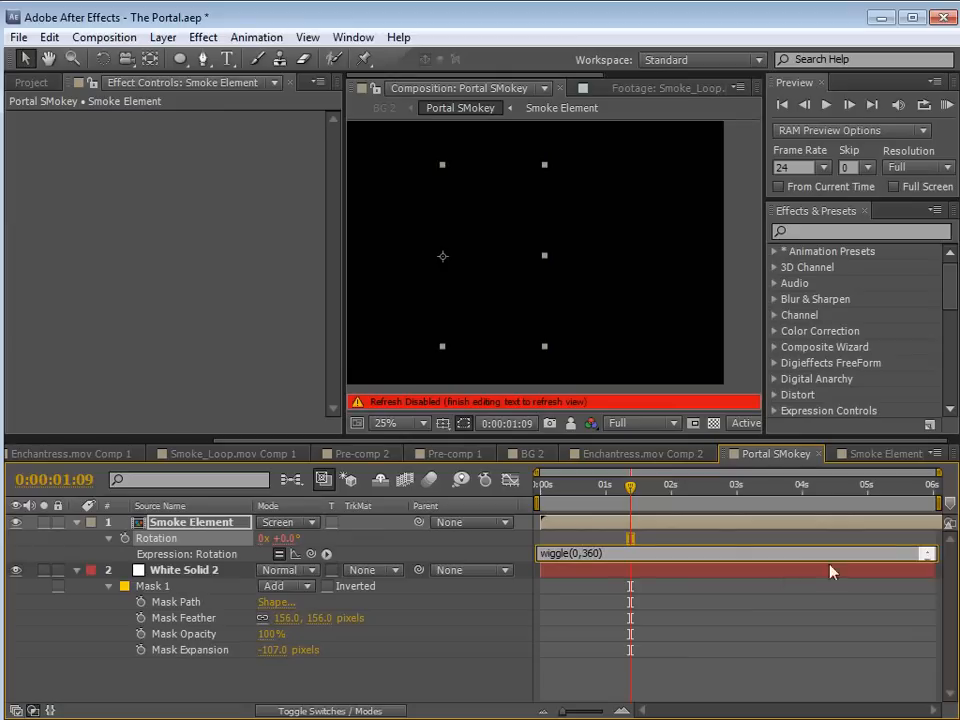
click(587, 540)
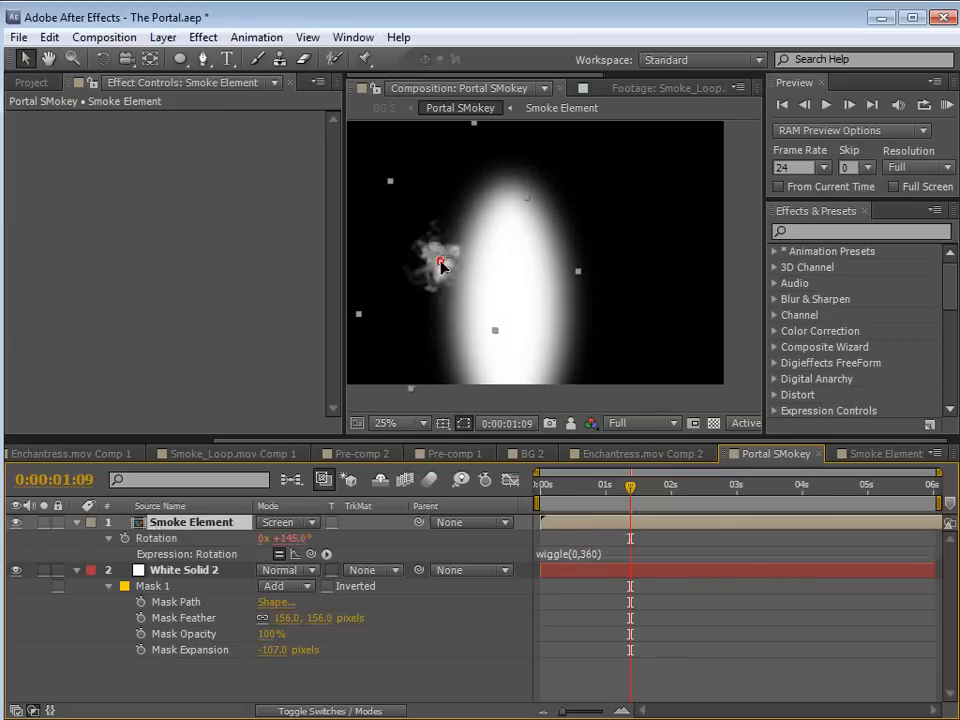
Duplicate the Smoke Element layer and place the copy along the glow's upper-left edge
drag(443, 281, 406, 277)
click(444, 281)
key(ctrl+d)
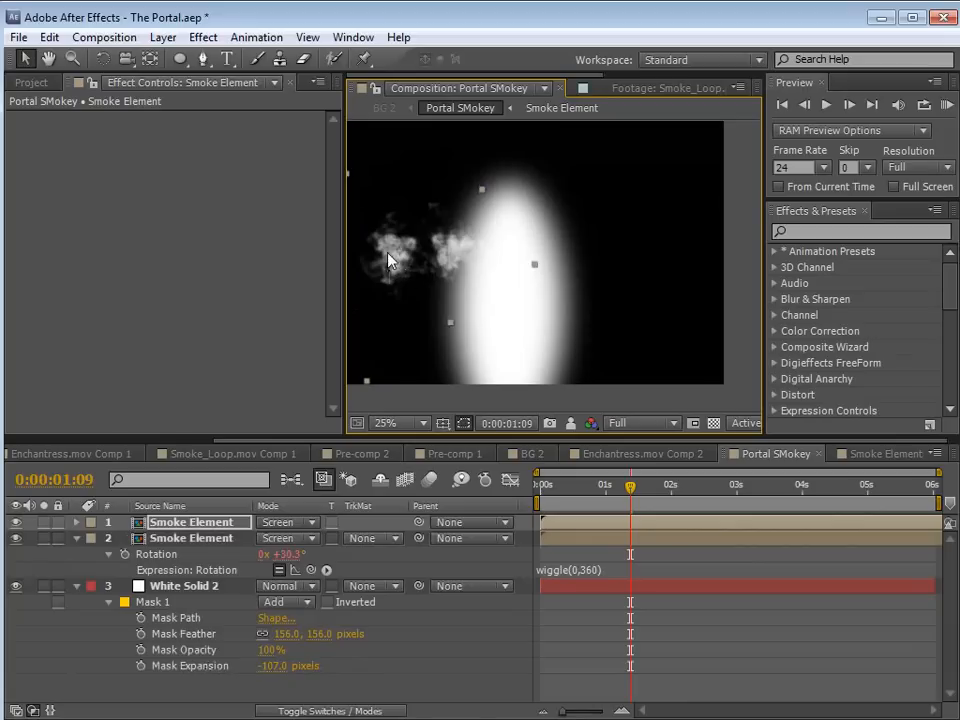
drag(391, 262, 488, 248)
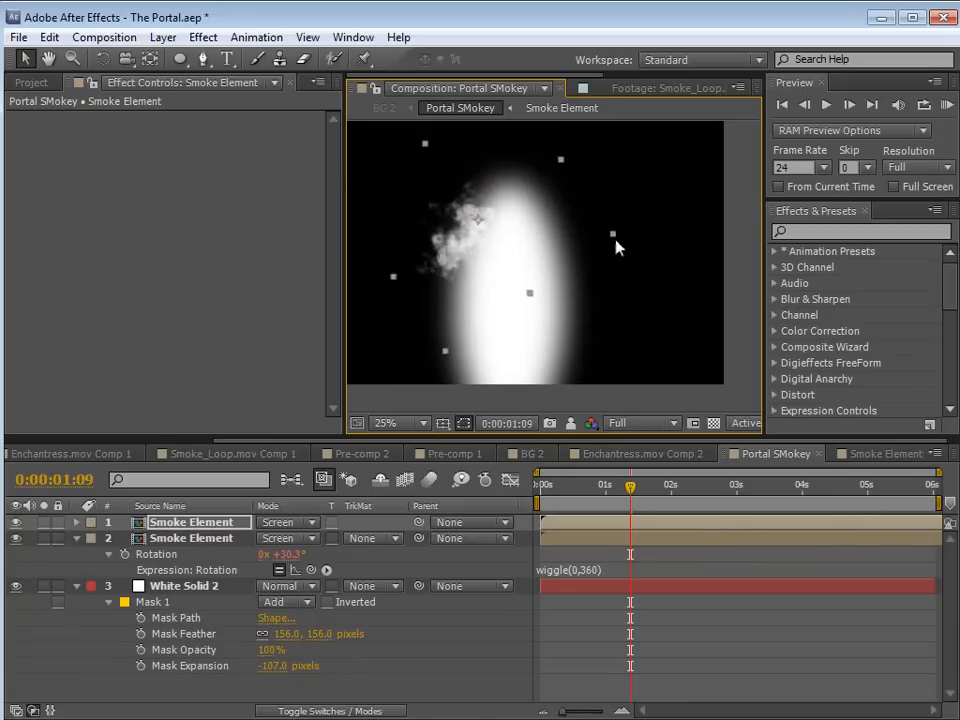
Resize further duplicated smoke puffs and place them along the right side of the glow's edge
drag(613, 236, 664, 264)
drag(495, 256, 584, 300)
key(ctrl+d)
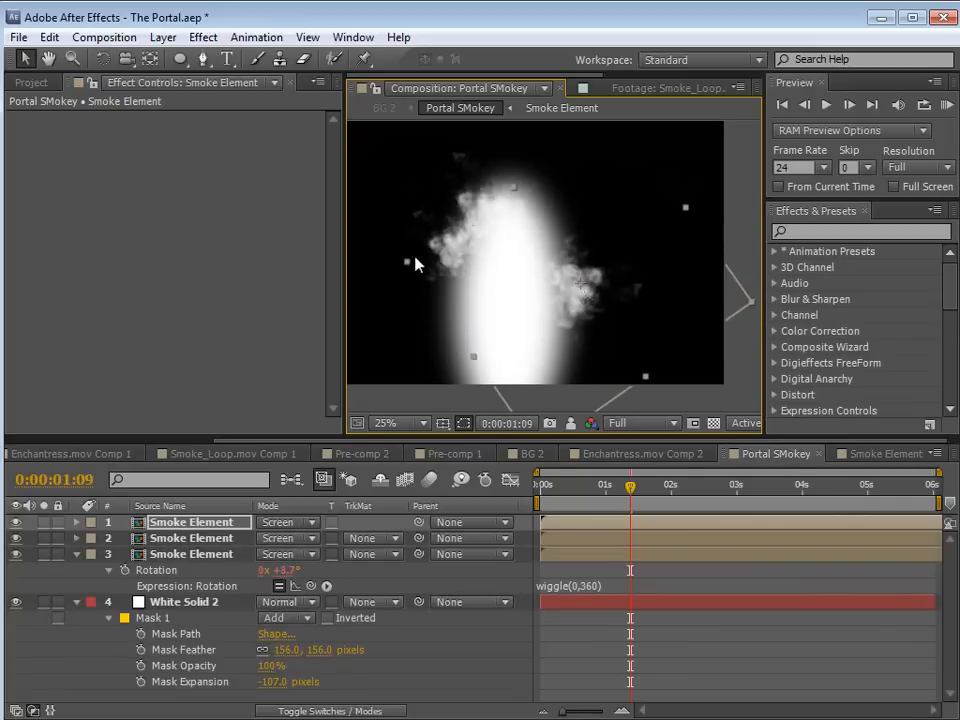
drag(407, 263, 457, 291)
drag(557, 299, 514, 419)
Duplicate the Smoke Element layer again and place the new puff at the glow's lower-left edge
key(ctrl+d)
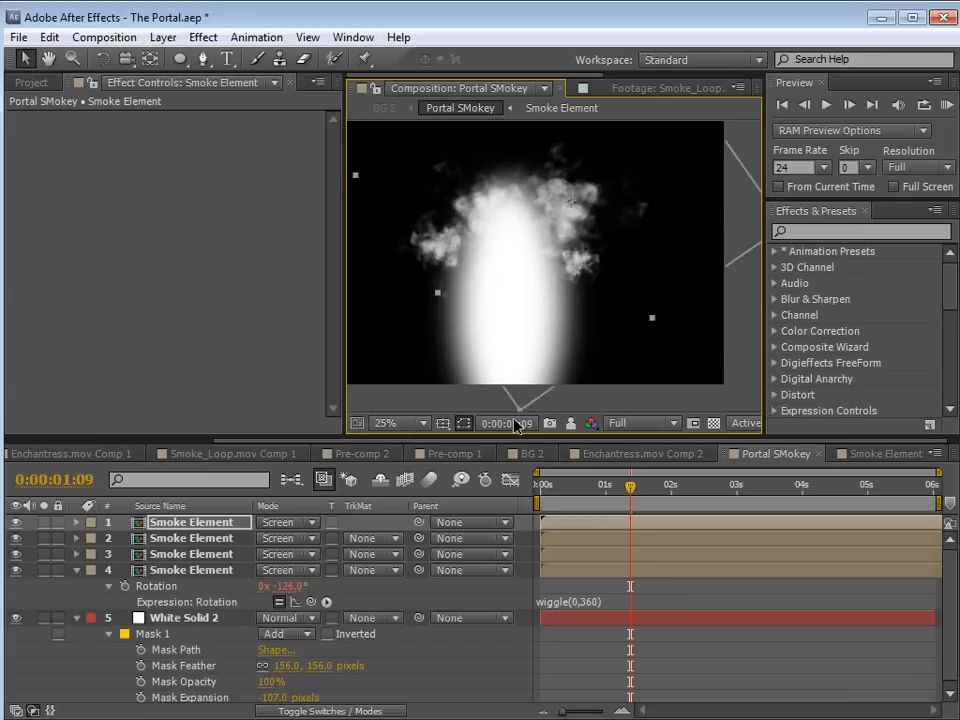
key(ctrl+d)
drag(551, 206, 429, 336)
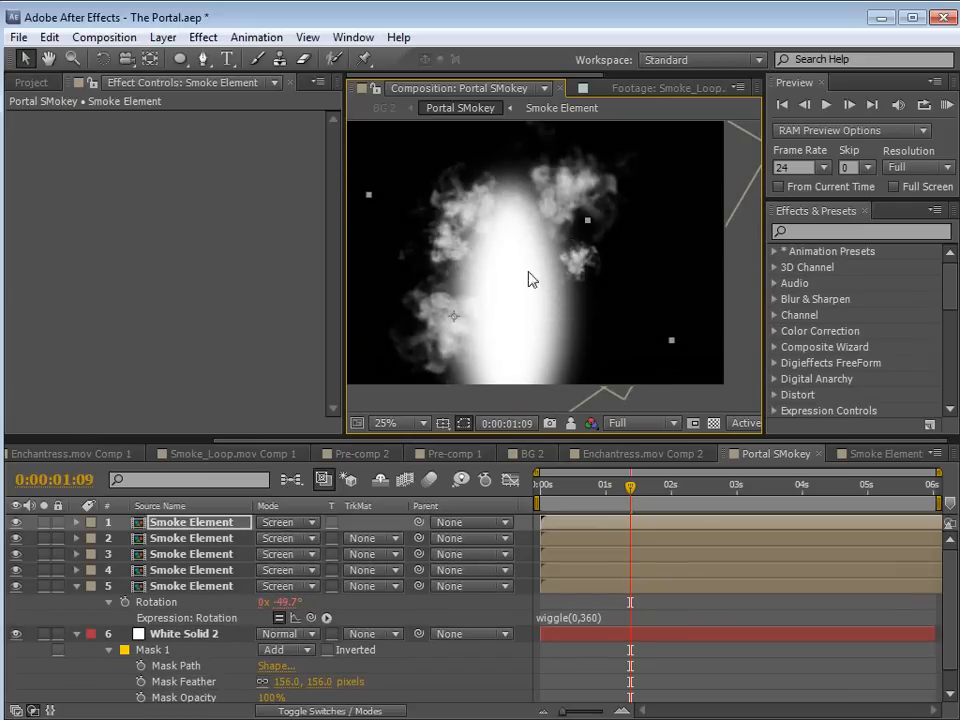
key(comma)
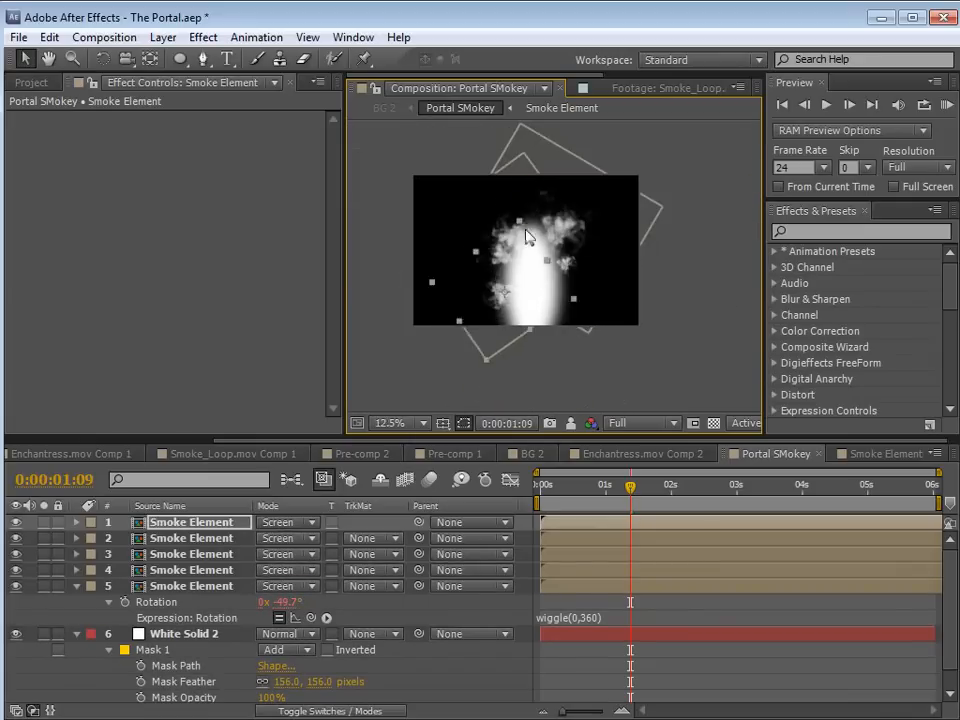
Duplicate the Smoke Element layer many more times and place the copies along both sides and around the top of the glow
key(period)
key(ctrl+d)
drag(449, 305, 545, 287)
key(ctrl+d)
key(ctrl+d)
key(ctrl+d)
key(ctrl+d)
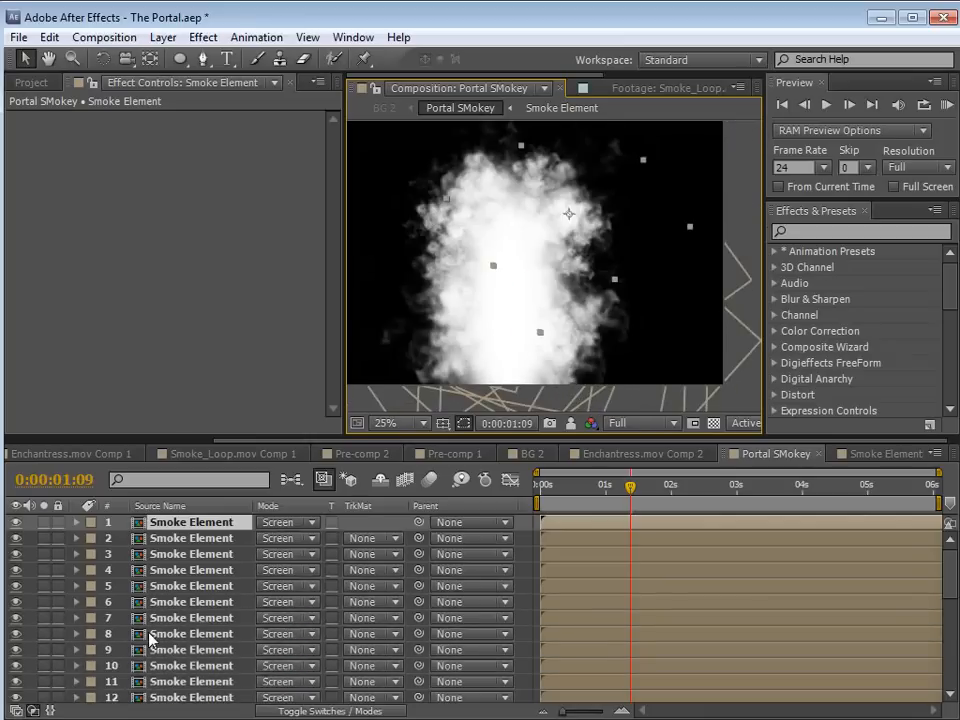
Toggle White Solid 2's visibility off and back on to check coverage, and move a smoke puff lower on the glow's right edge
scroll(170, 640, down, 8)
click(15, 614)
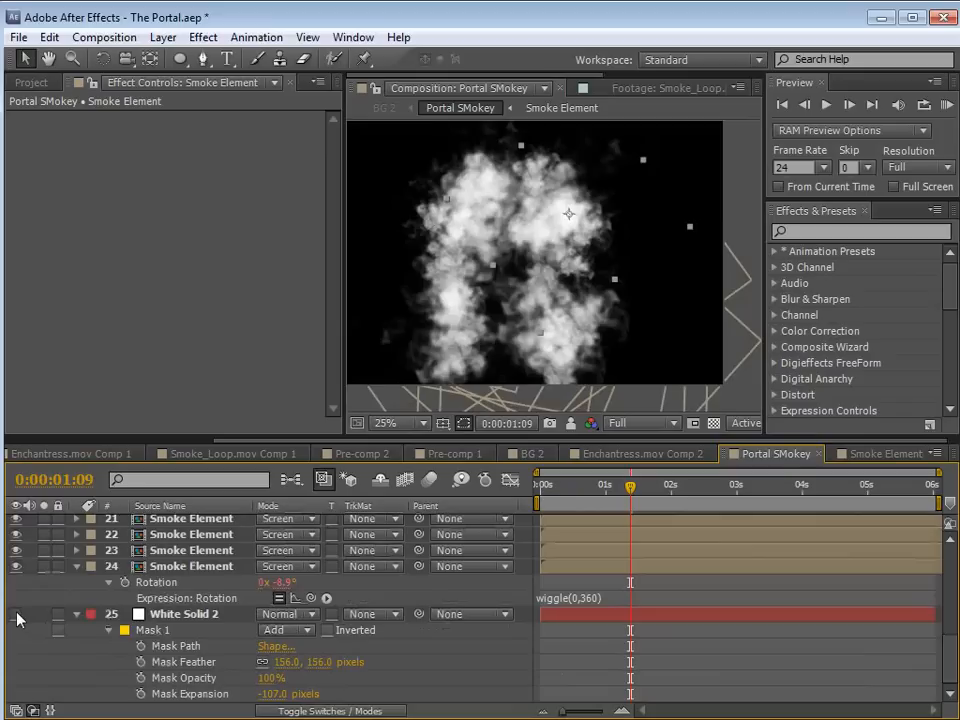
click(15, 614)
drag(578, 229, 572, 289)
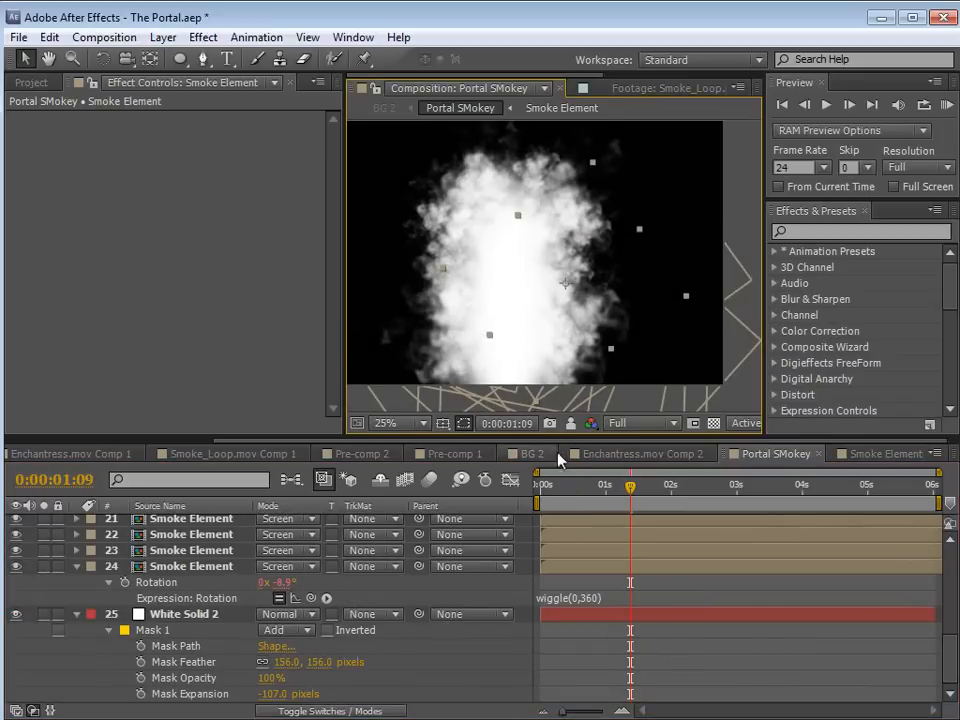
Duplicate the bottommost Smoke Element layer and move the copy over to the right side of the glow
drag(559, 438, 542, 321)
key(space)
drag(640, 437, 645, 645)
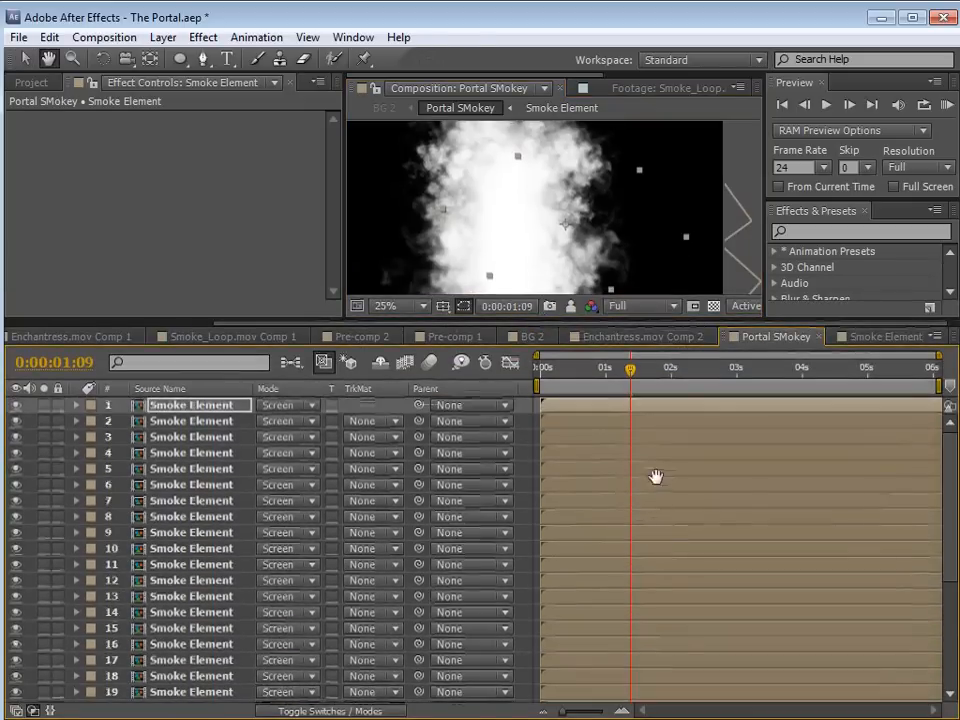
scroll(650, 520, down, 5)
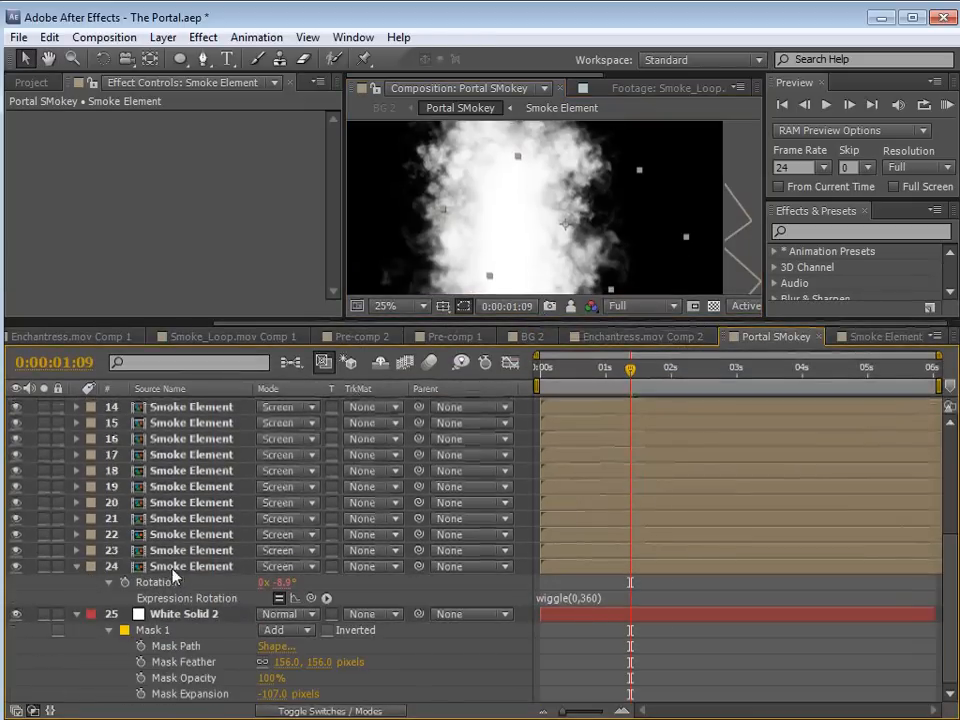
click(172, 567)
key(ctrl+d)
drag(634, 485, 631, 616)
drag(484, 241, 579, 261)
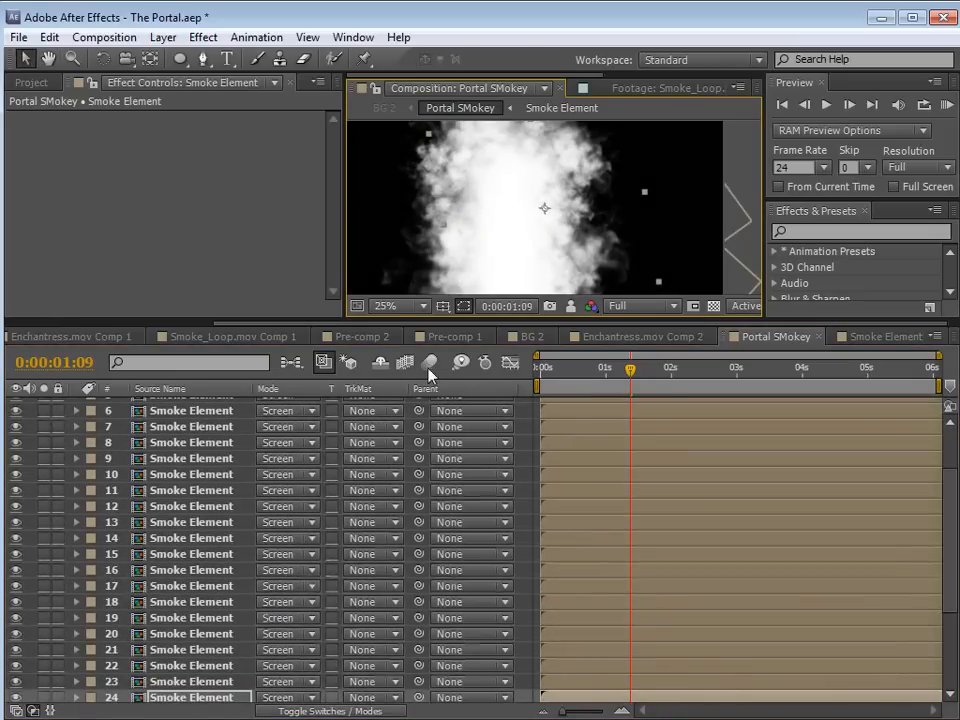
Offset the Smoke Element layers by varying amounts in time, working in the enlarged timeline, so the puffs animate out of sync
double_click(760, 337)
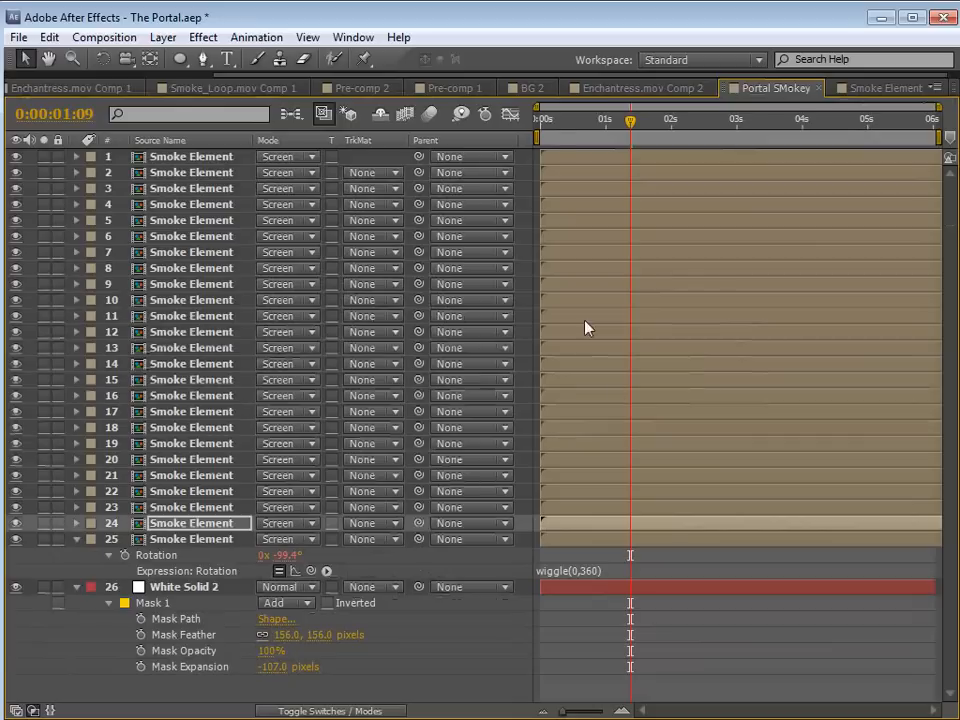
click(611, 160)
key(ctrl+Down)
key(ctrl+Down)
key(ctrl+Down)
key(ctrl+Down)
key(ctrl+Down)
key(ctrl+Down)
key(ctrl+Down)
key(ctrl+Down)
key(ctrl+Down)
key(ctrl+Down)
key(ctrl+Down)
key(ctrl+Down)
key(ctrl+Down)
key(ctrl+Down)
key(ctrl+Down)
key(ctrl+Down)
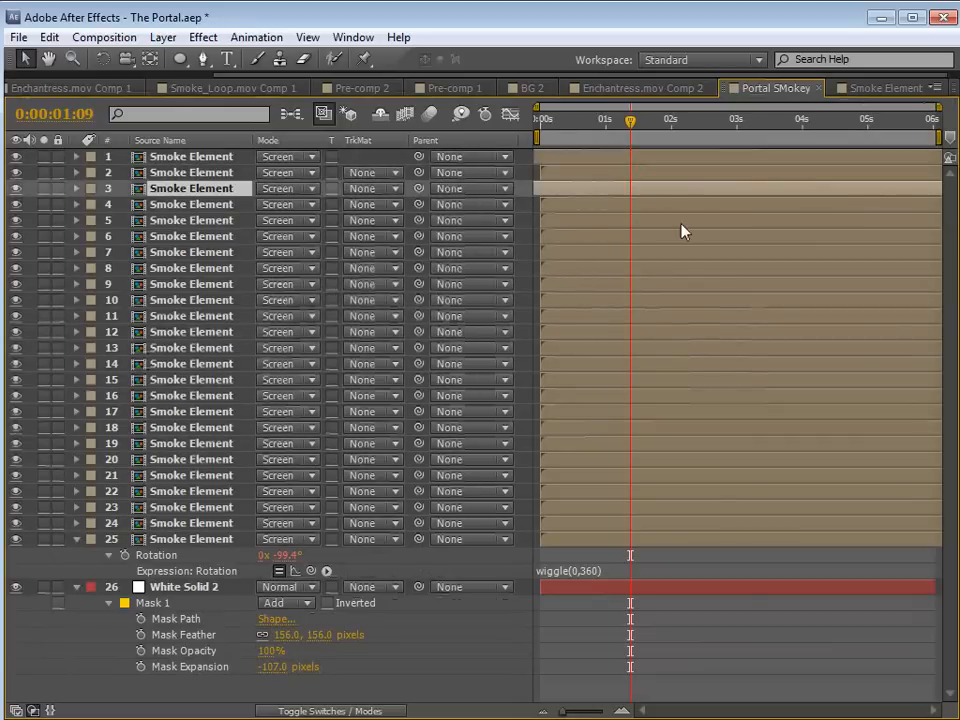
click(691, 524)
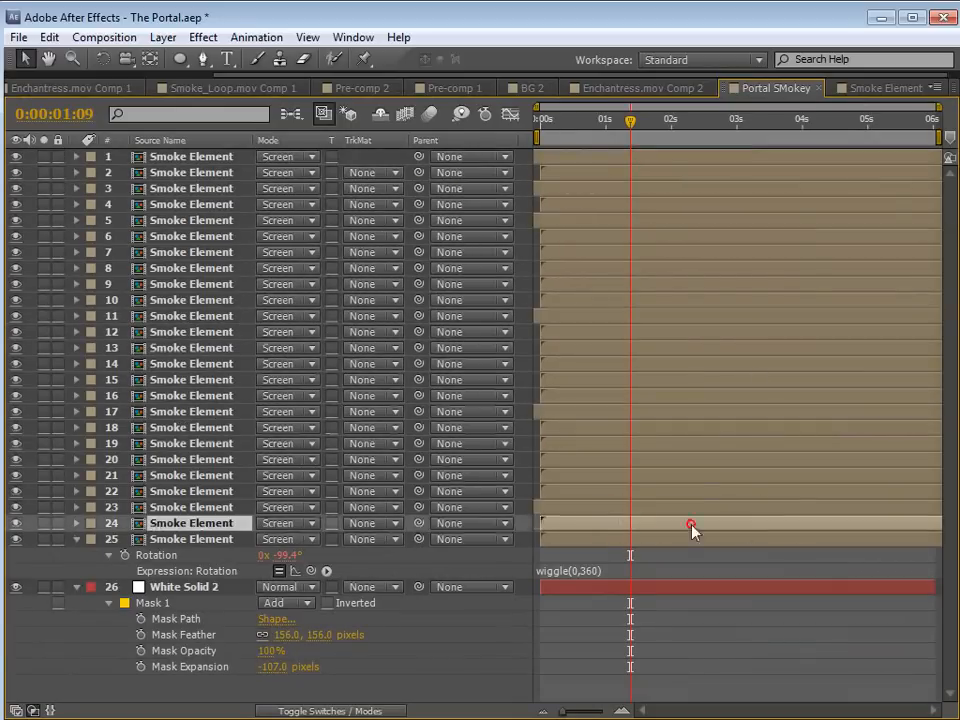
click(730, 548)
click(806, 476)
click(741, 358)
click(594, 253)
click(567, 266)
click(628, 316)
click(705, 379)
click(604, 461)
click(650, 436)
click(770, 284)
click(595, 310)
click(548, 358)
click(663, 341)
click(586, 167)
click(696, 316)
click(493, 352)
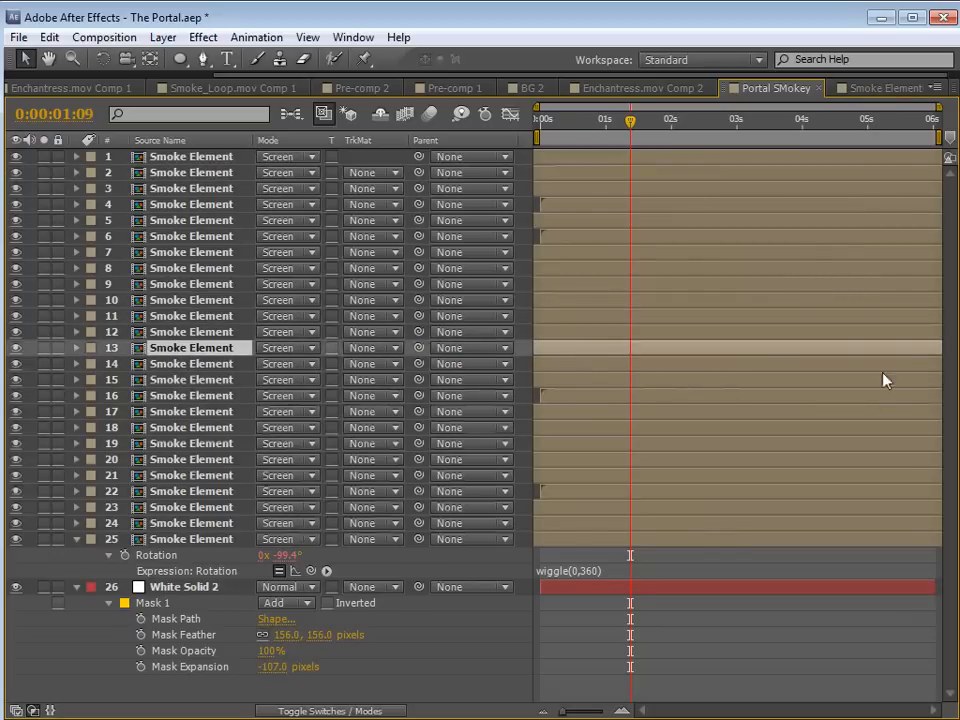
key(grave)
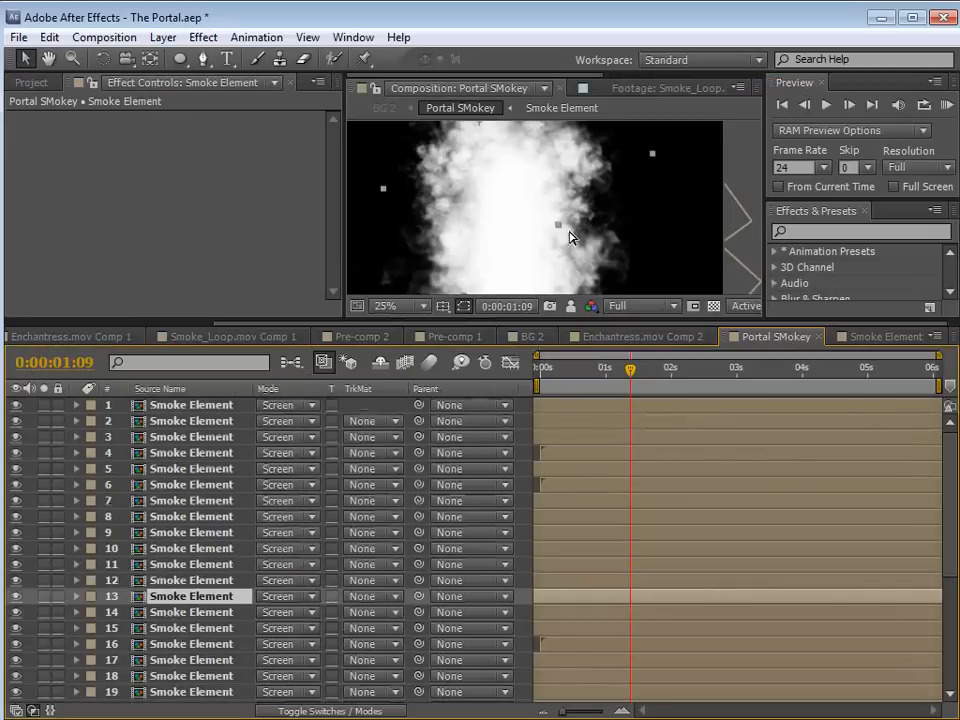
Check the smoky portal at another frame and set the Portal SMokey layer's blending mode to Screen in the BG 2 composition
scroll(566, 230, down, 1)
drag(555, 221, 573, 249)
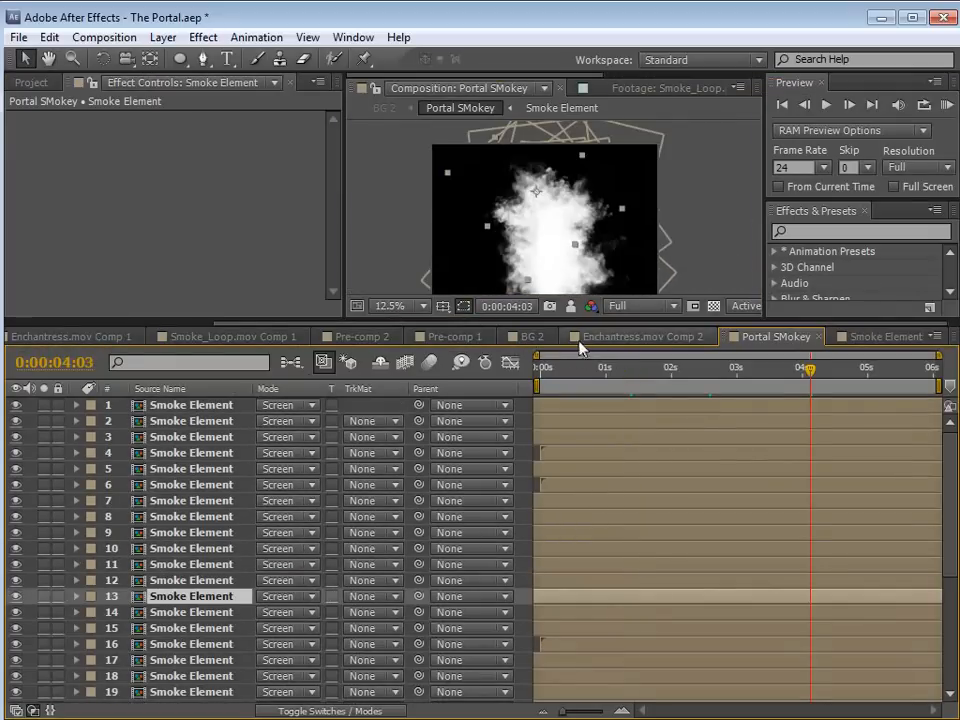
click(521, 337)
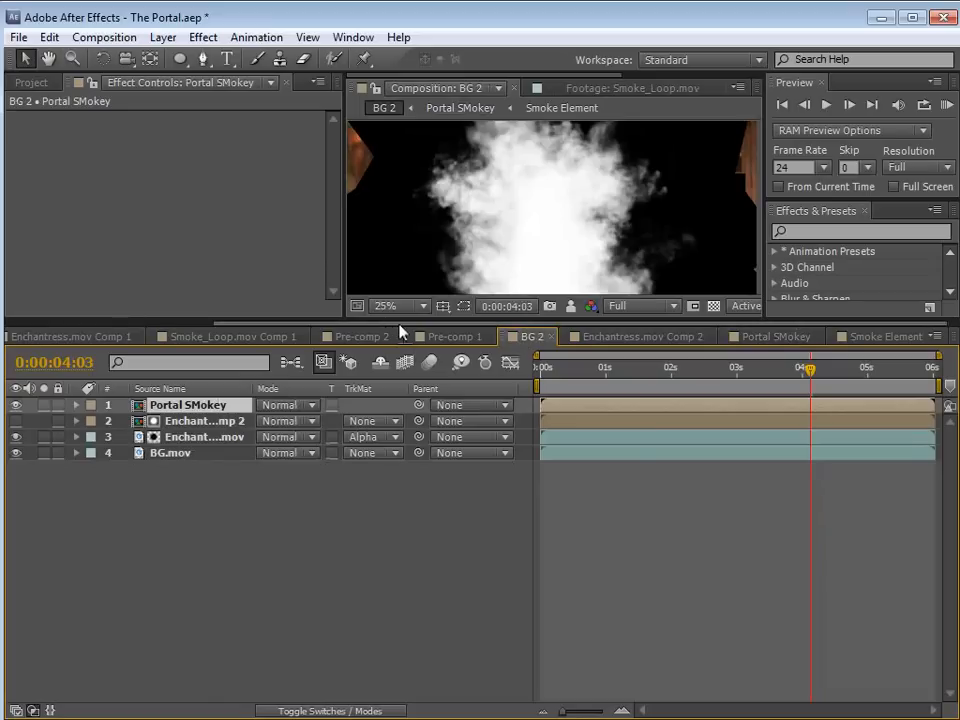
drag(388, 323, 386, 491)
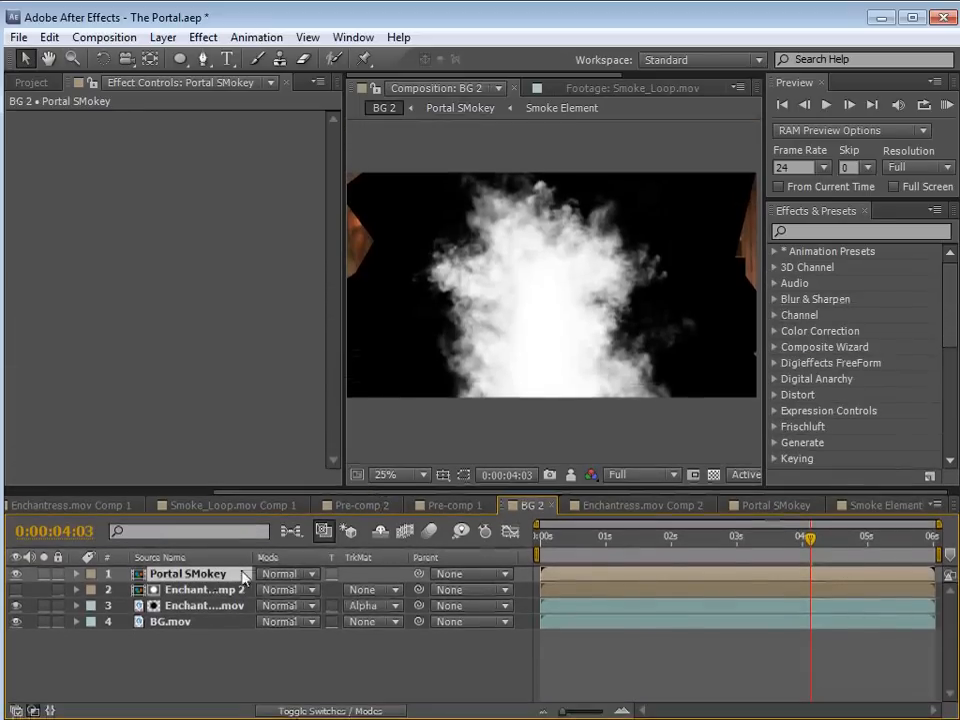
click(281, 574)
click(308, 718)
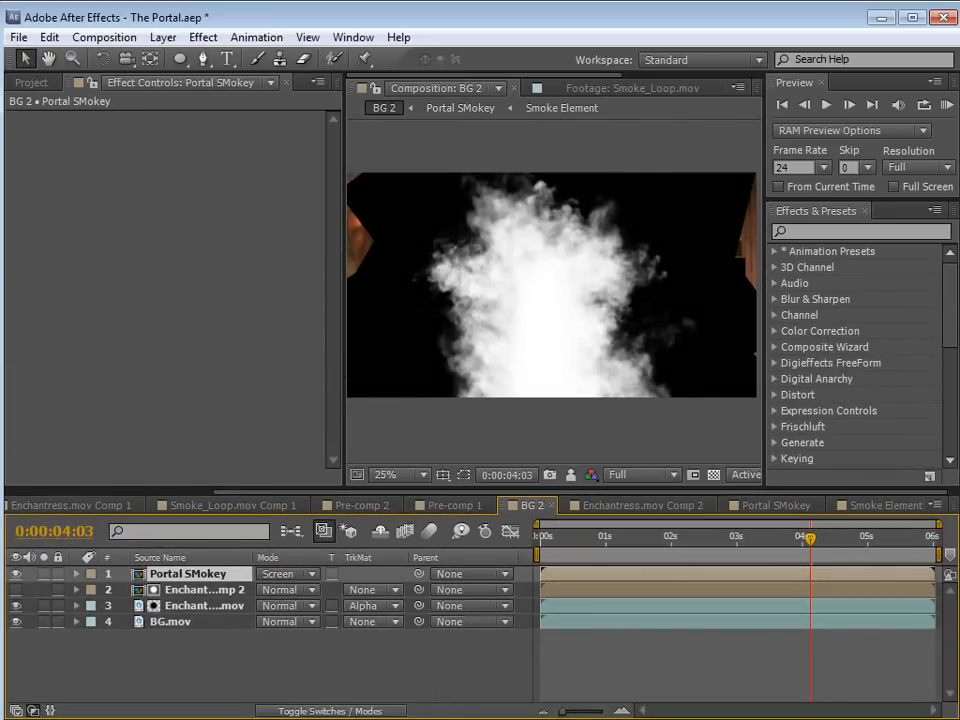
click(289, 574)
key(Escape)
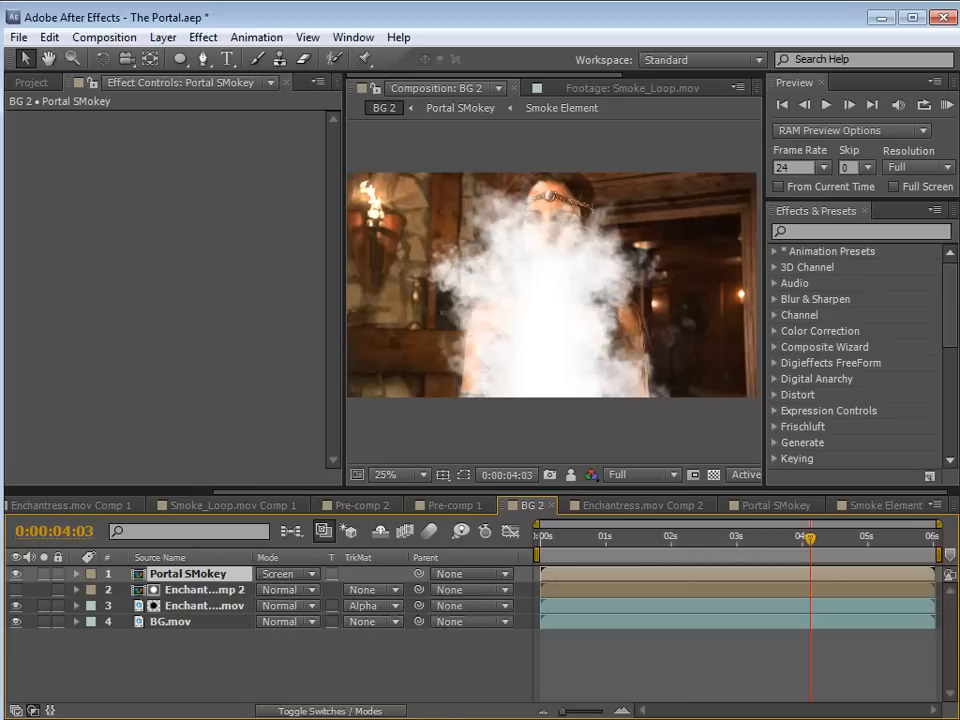
Move the Portal SMokey layer directly above BG.mov and reposition the portal to the right behind the enchantress, checking it at 0:00:02:08
drag(192, 577, 181, 614)
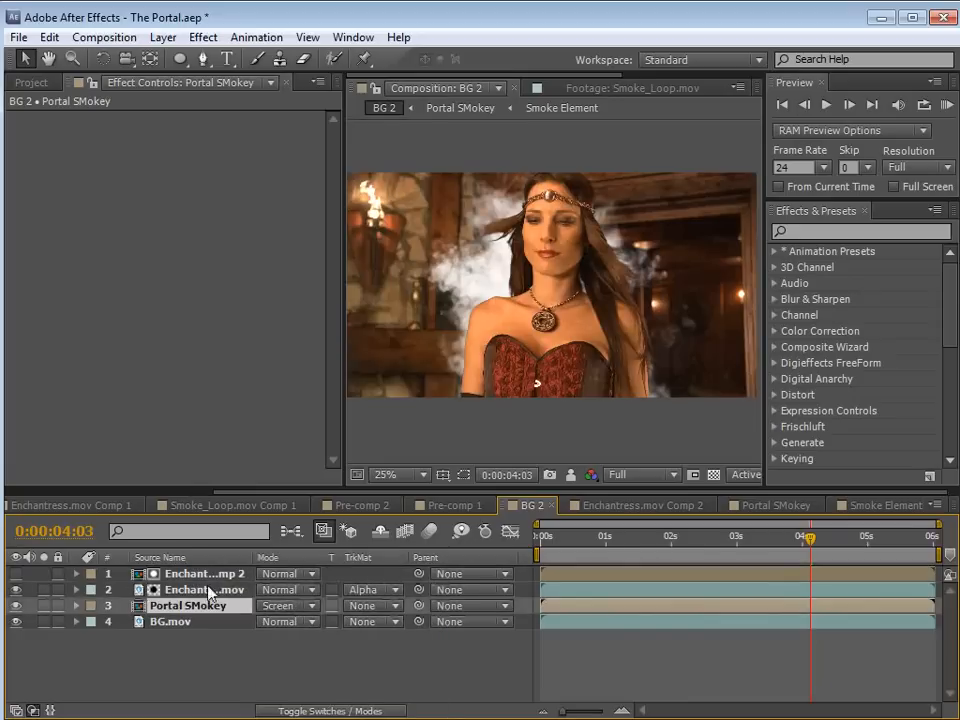
click(583, 326)
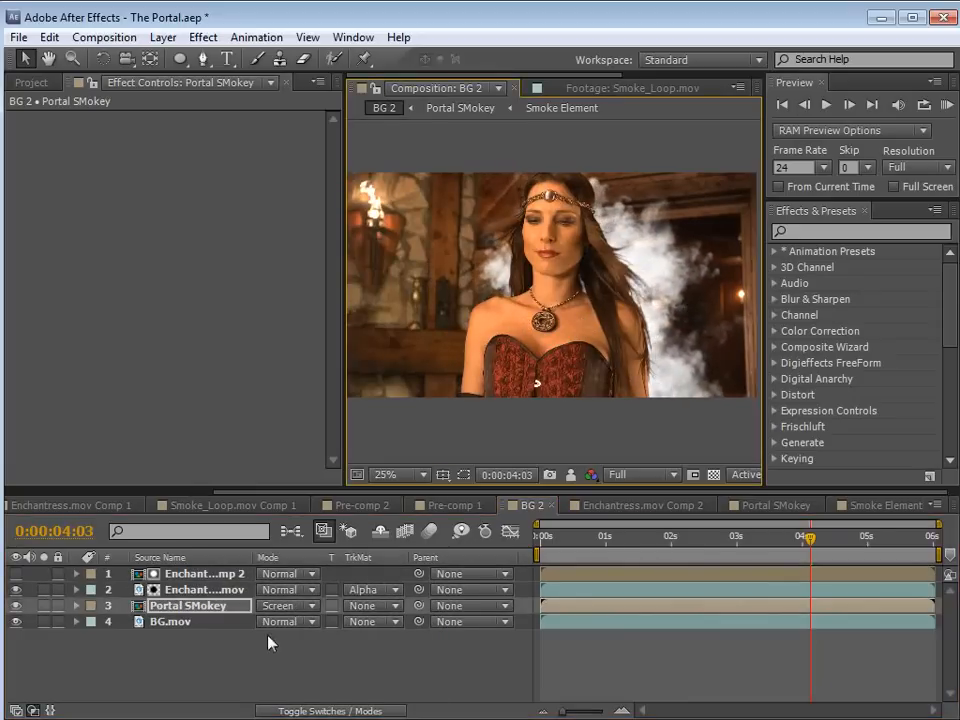
drag(755, 540, 692, 557)
click(607, 342)
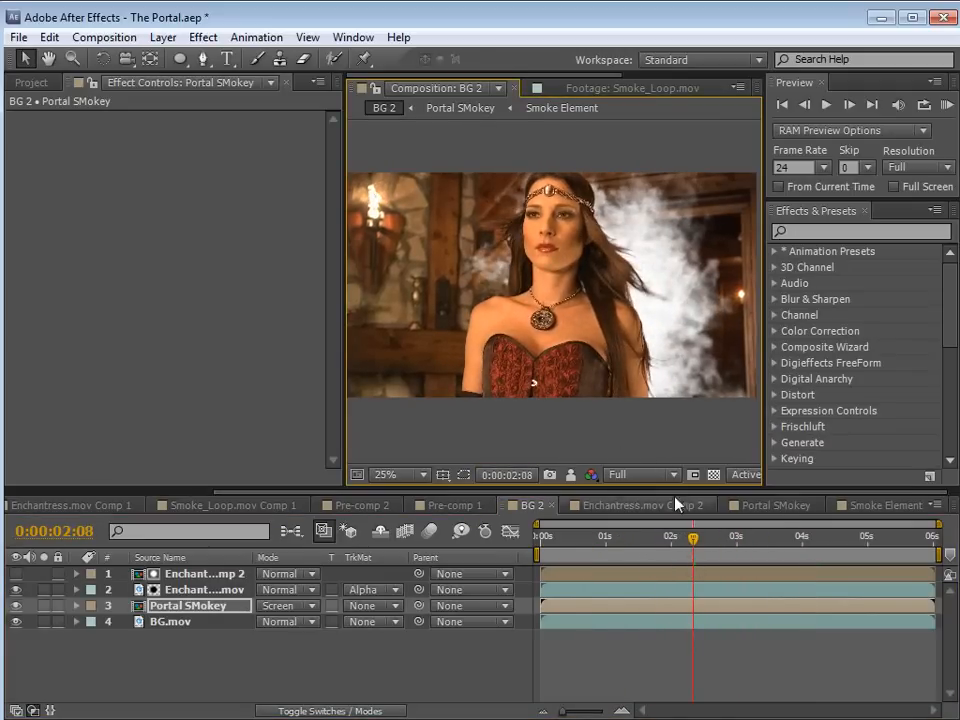
Enable Tint on Smoke_Loop.mov in Smoke Element, set Map White To to light blue 6E9AFF, and return to BG 2 with its effect controls locked
click(840, 506)
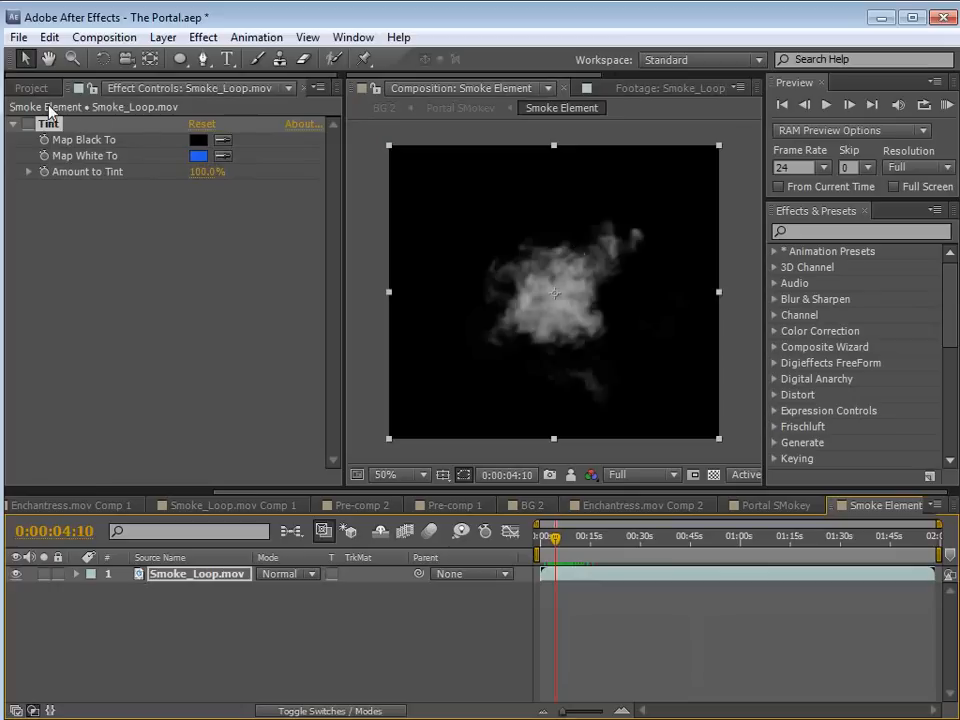
click(28, 124)
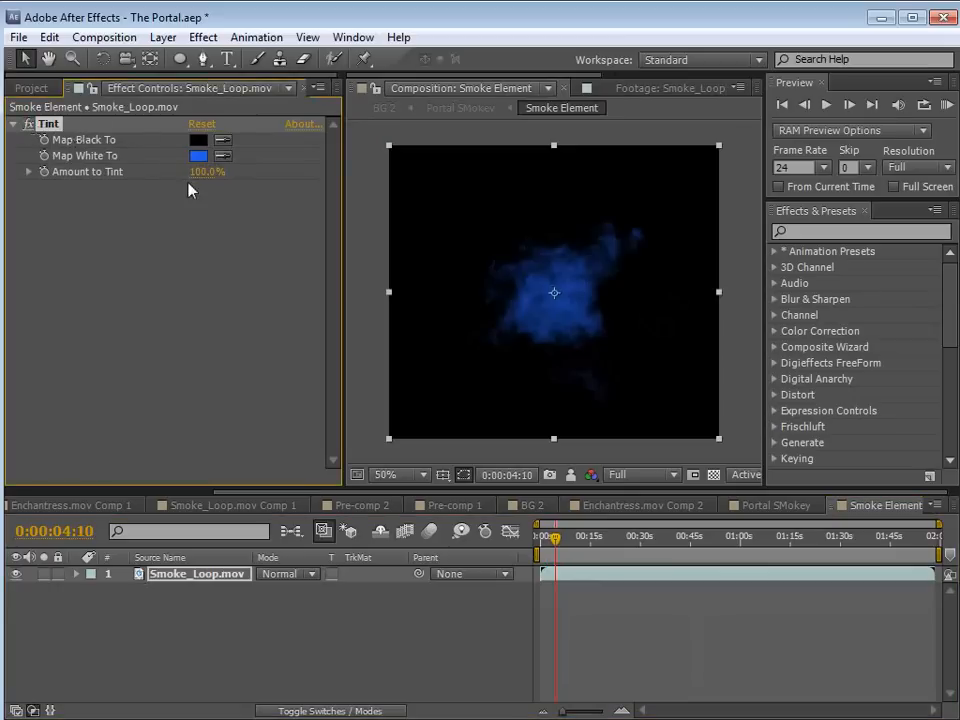
click(198, 155)
click(160, 50)
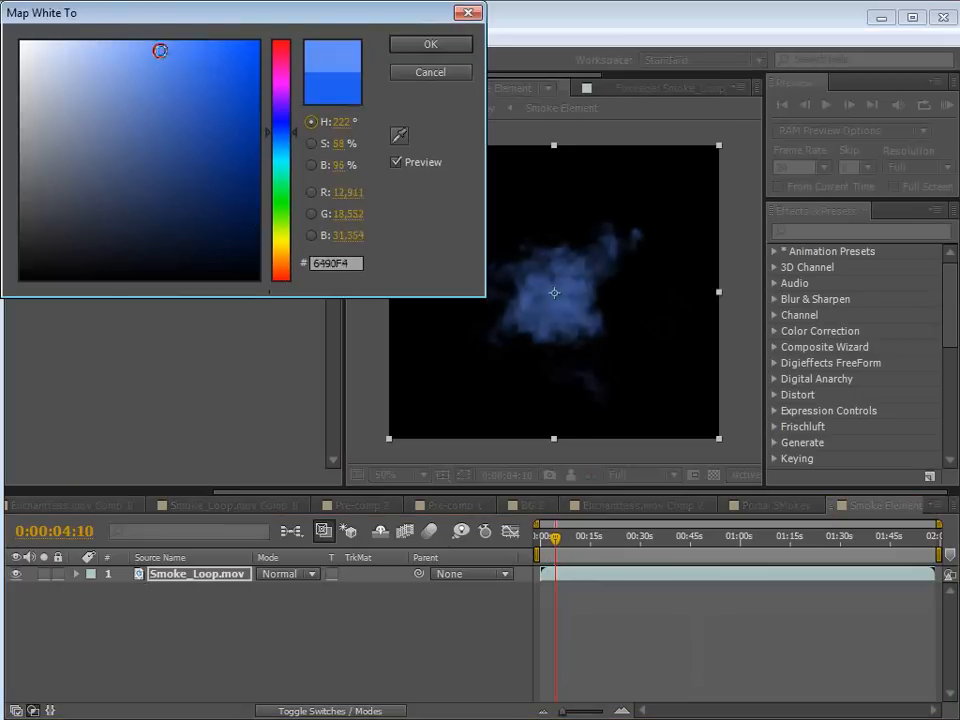
click(429, 43)
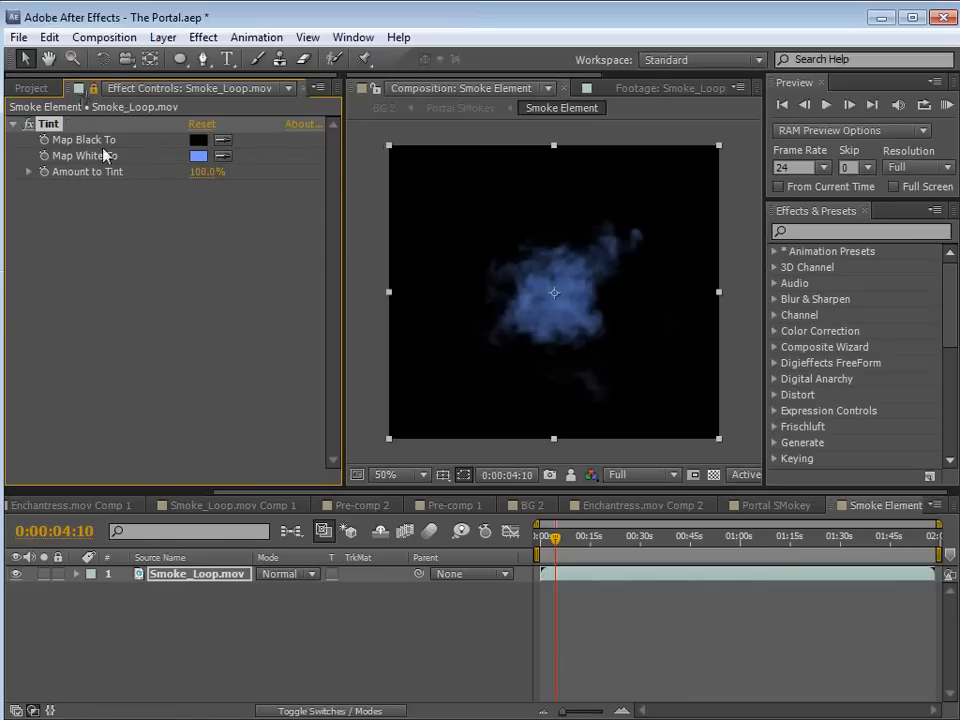
click(645, 505)
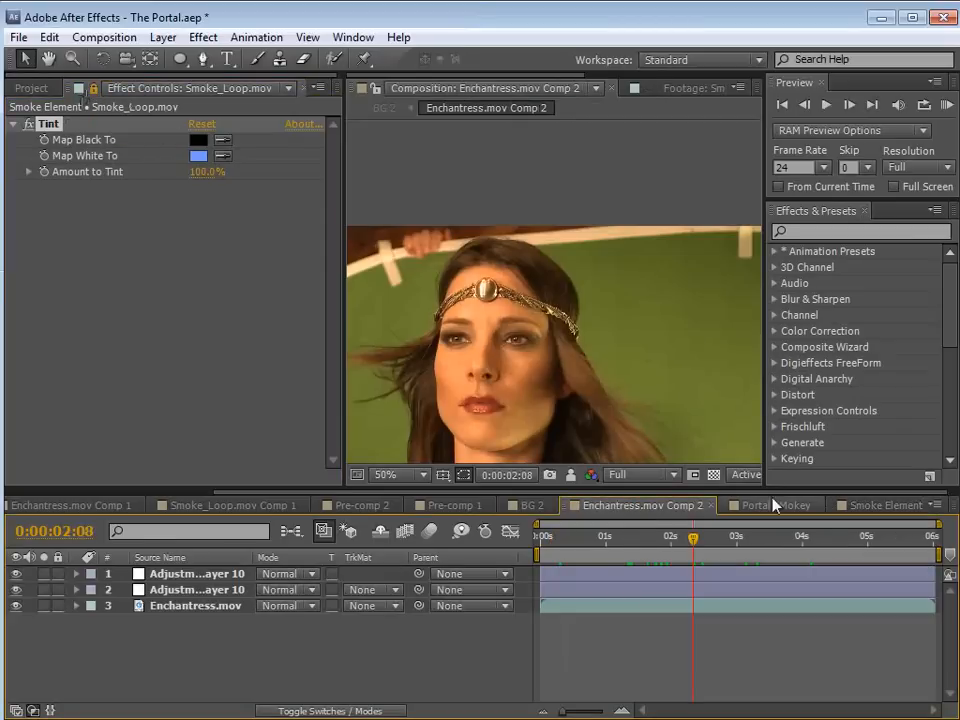
click(522, 505)
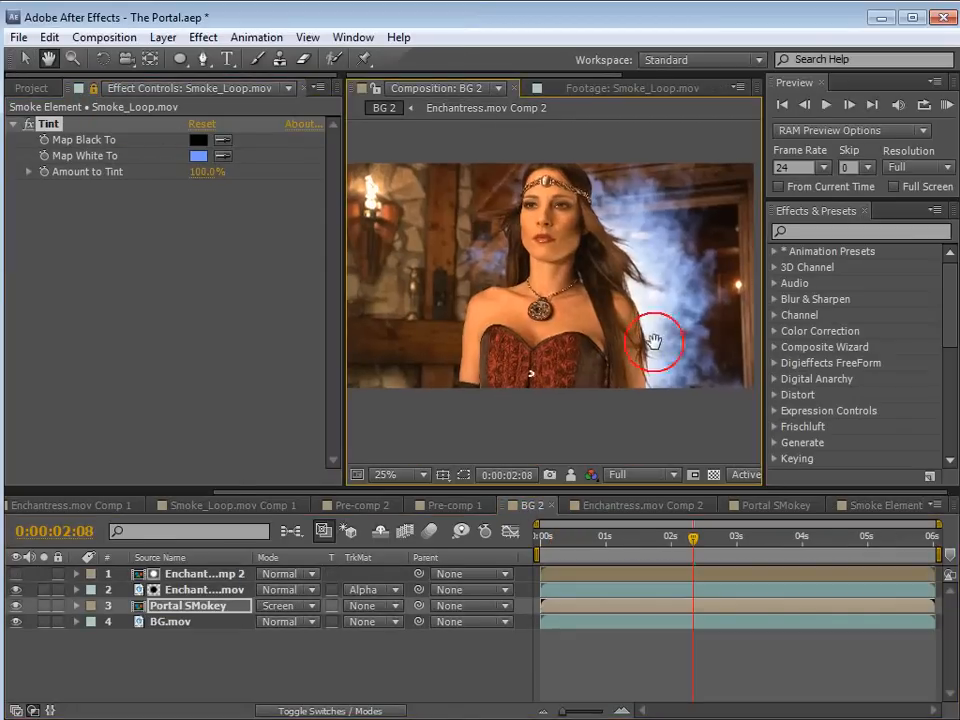
Try a more saturated blue for the Tint effect's Map White To color
click(198, 155)
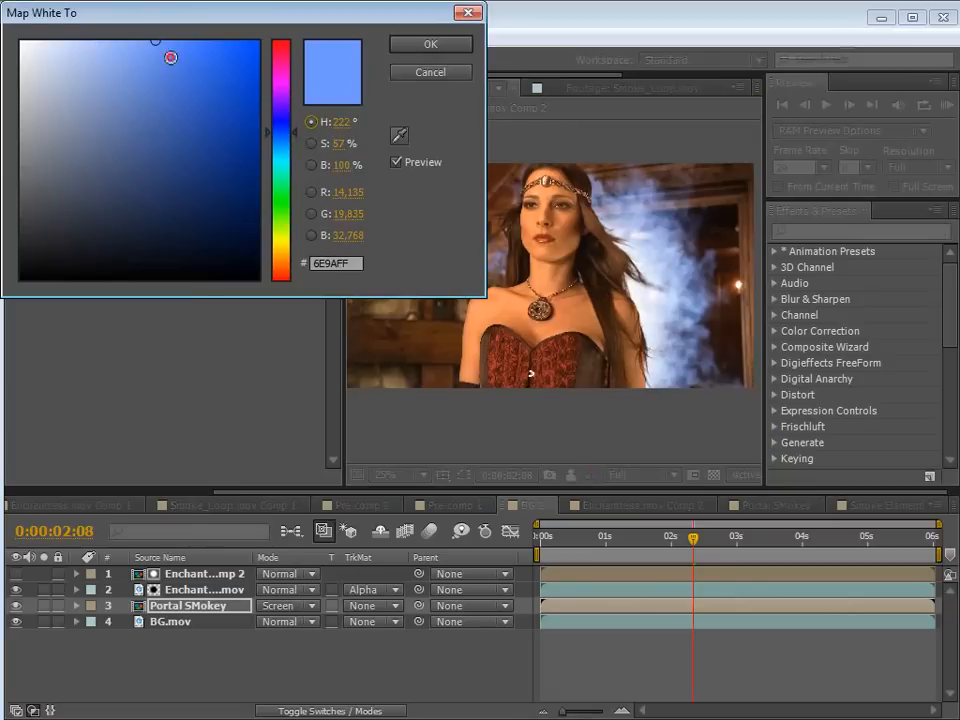
drag(169, 56, 204, 47)
click(428, 46)
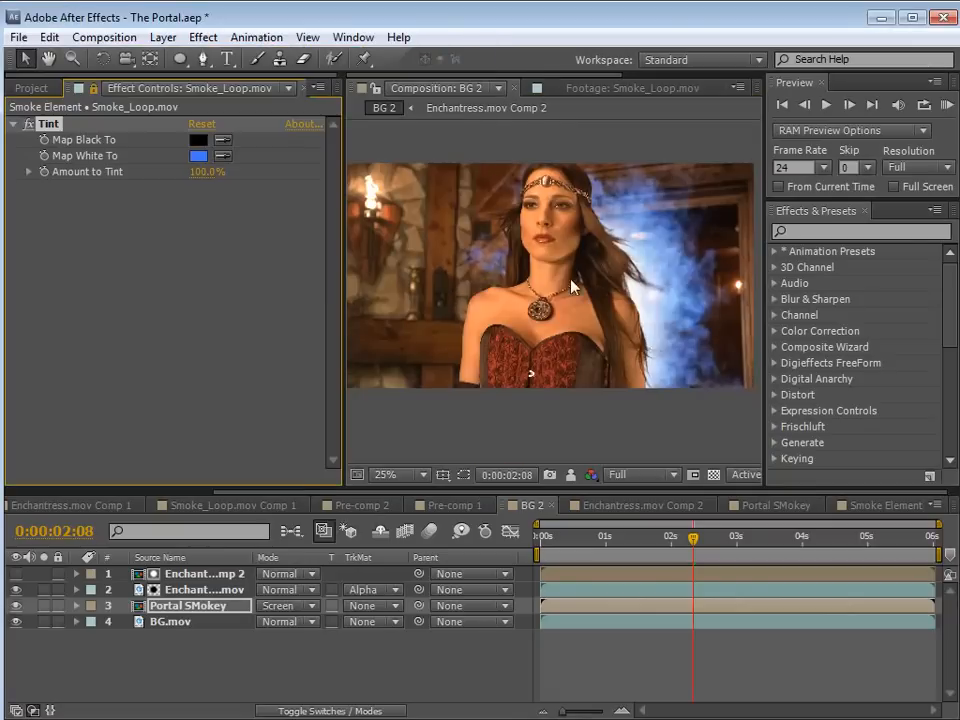
Set the Tint effect's Map White To color to a light orange and save the project
click(198, 156)
drag(290, 271, 281, 265)
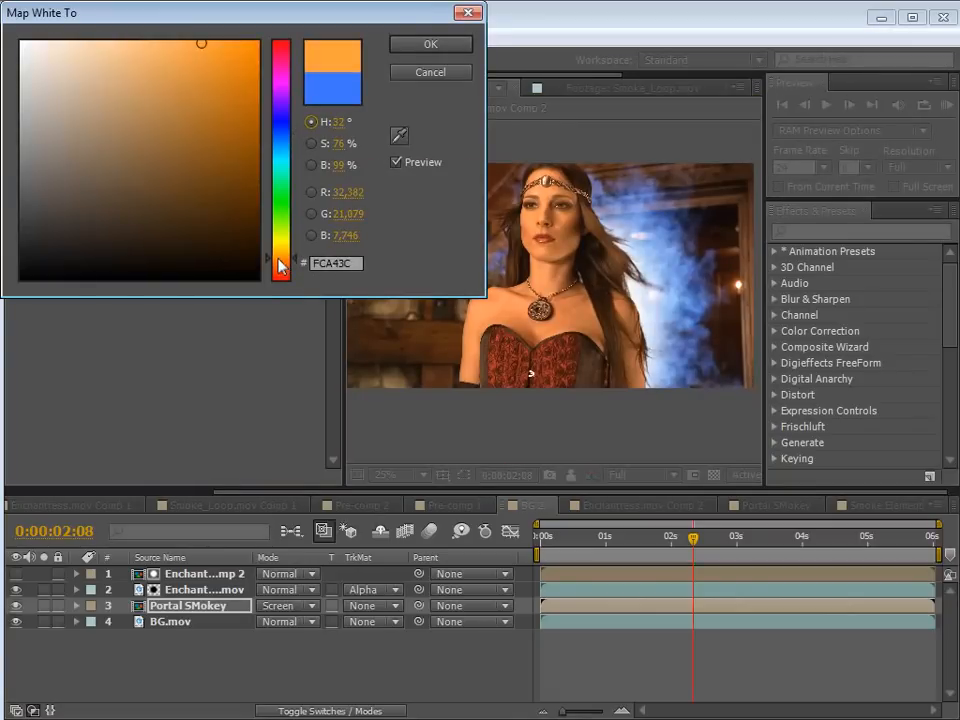
drag(161, 51, 161, 39)
click(404, 45)
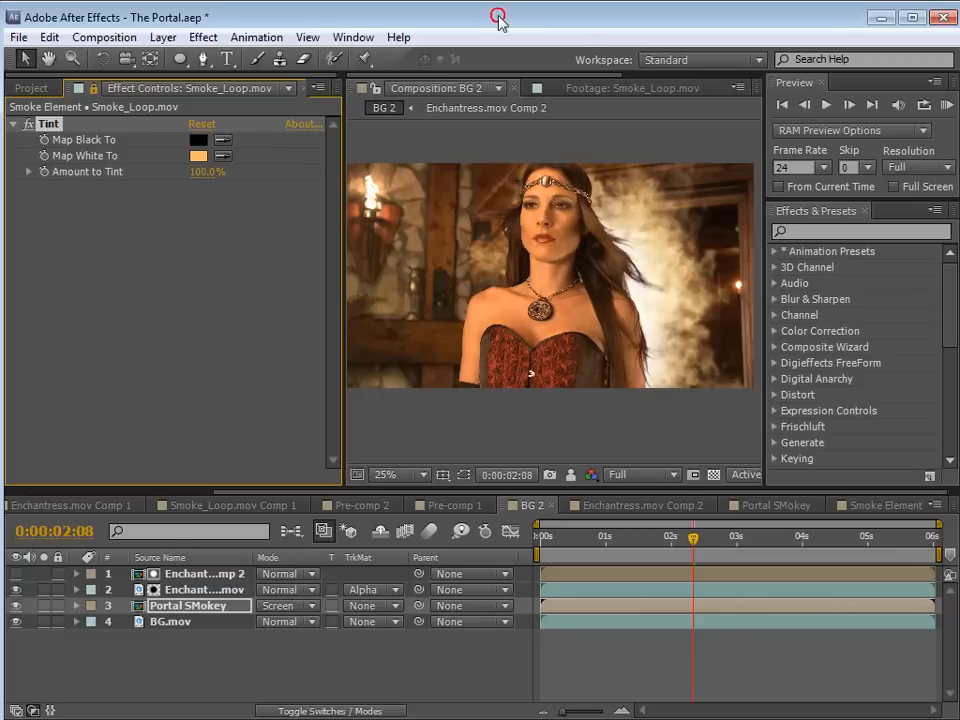
key(ctrl+s)
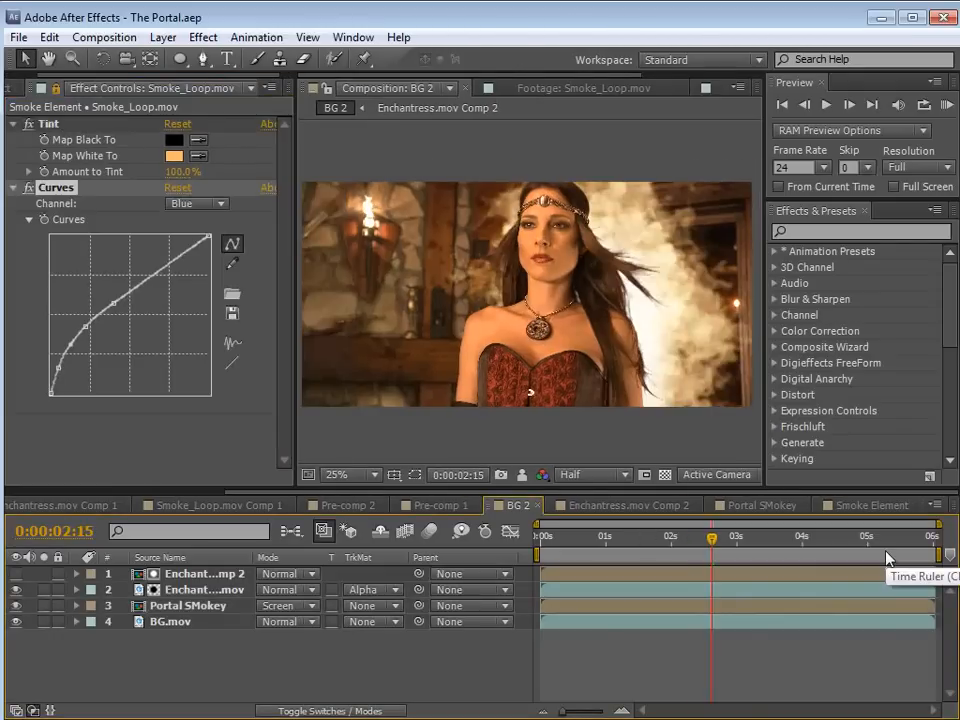
Switch to the Demon Cam video to play the graded reference shot, and return to After Effects to view the project's items
key(alt+Tab)
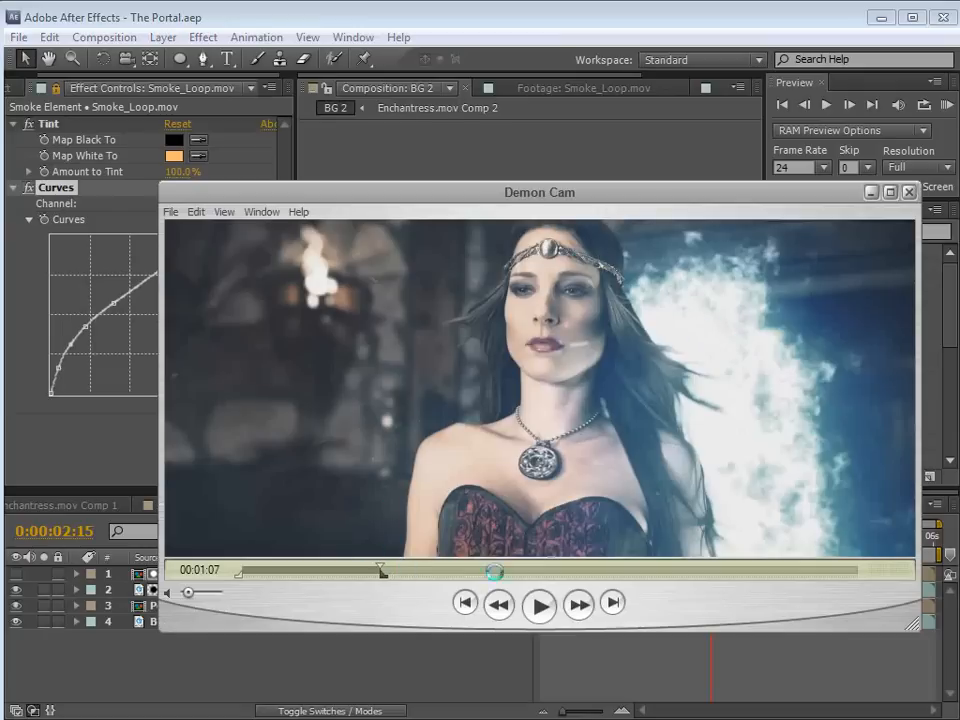
click(540, 604)
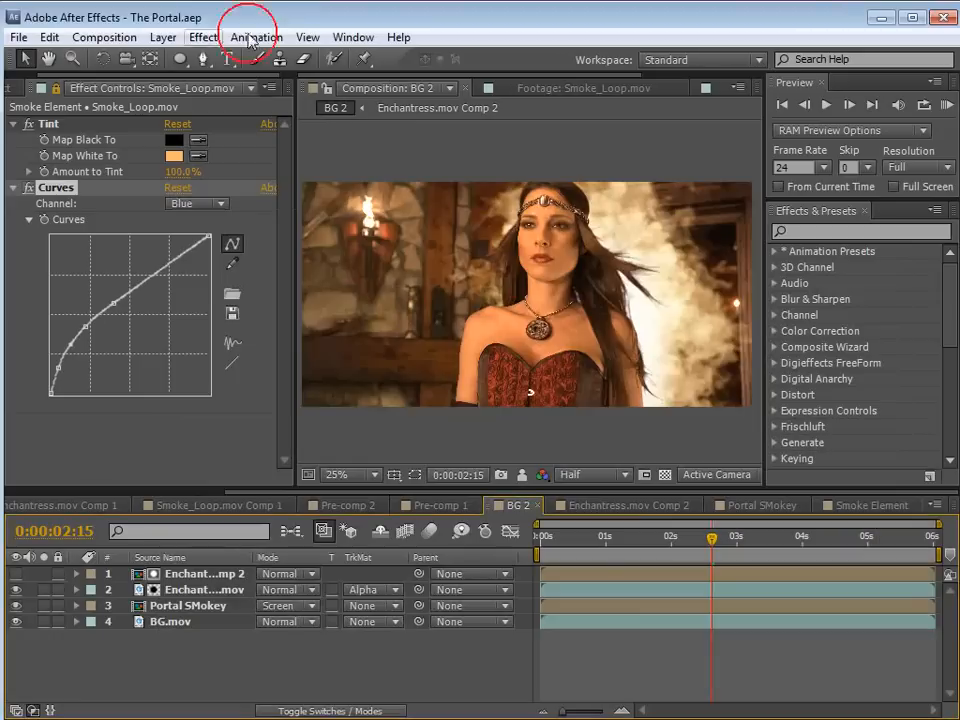
click(251, 38)
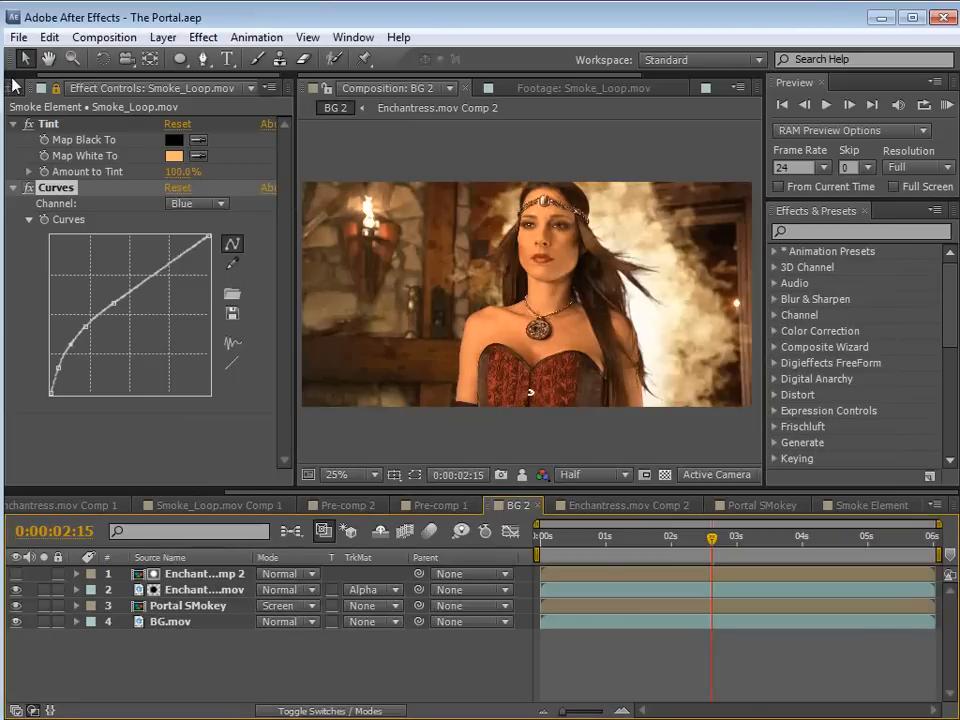
click(22, 89)
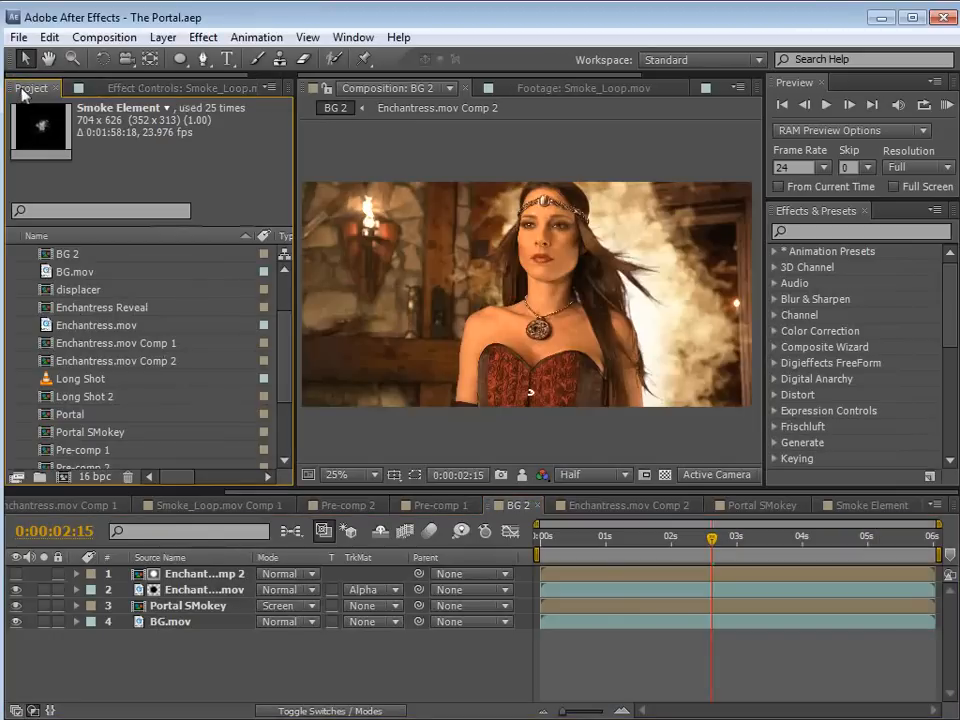
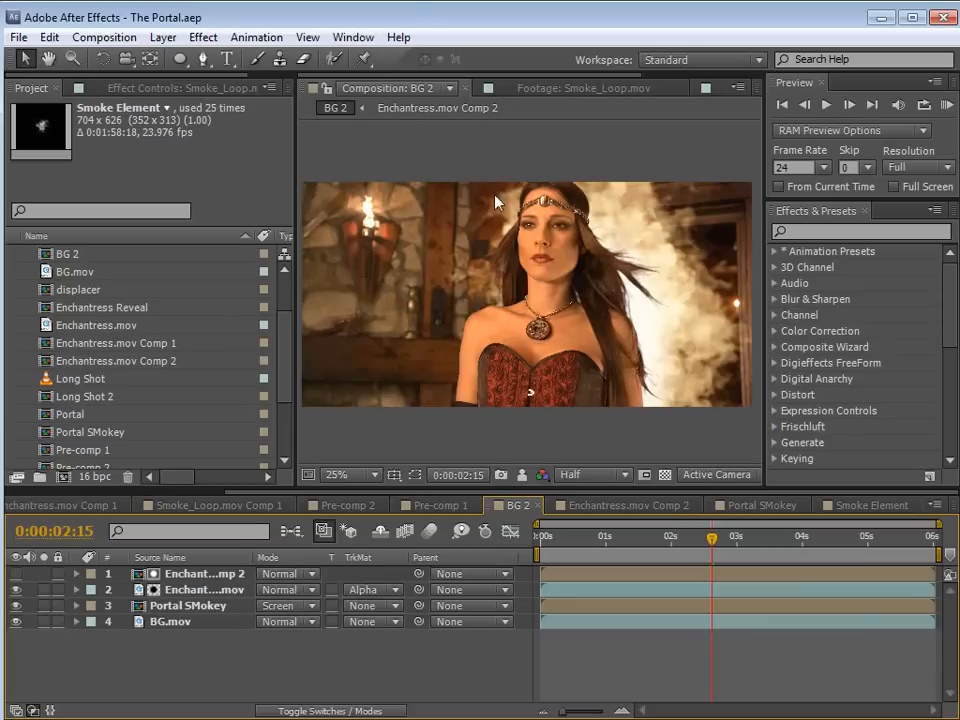
Create a new white 1920 x 960 px solid named Particles in the BG 2 composition
click(673, 684)
click(163, 37)
click(178, 59)
click(528, 79)
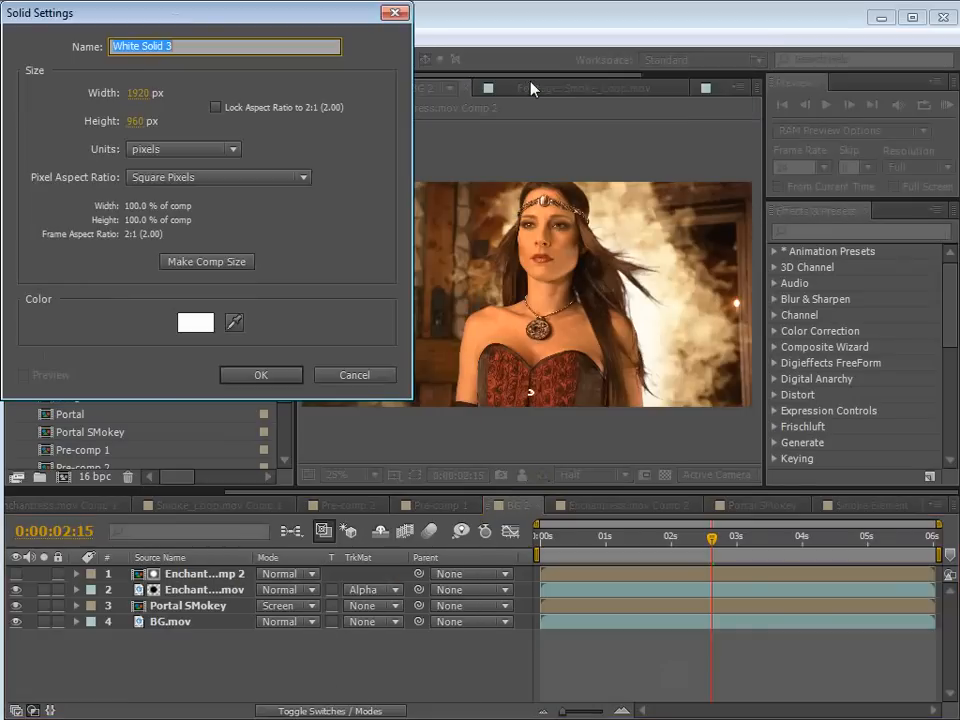
text(Particles)
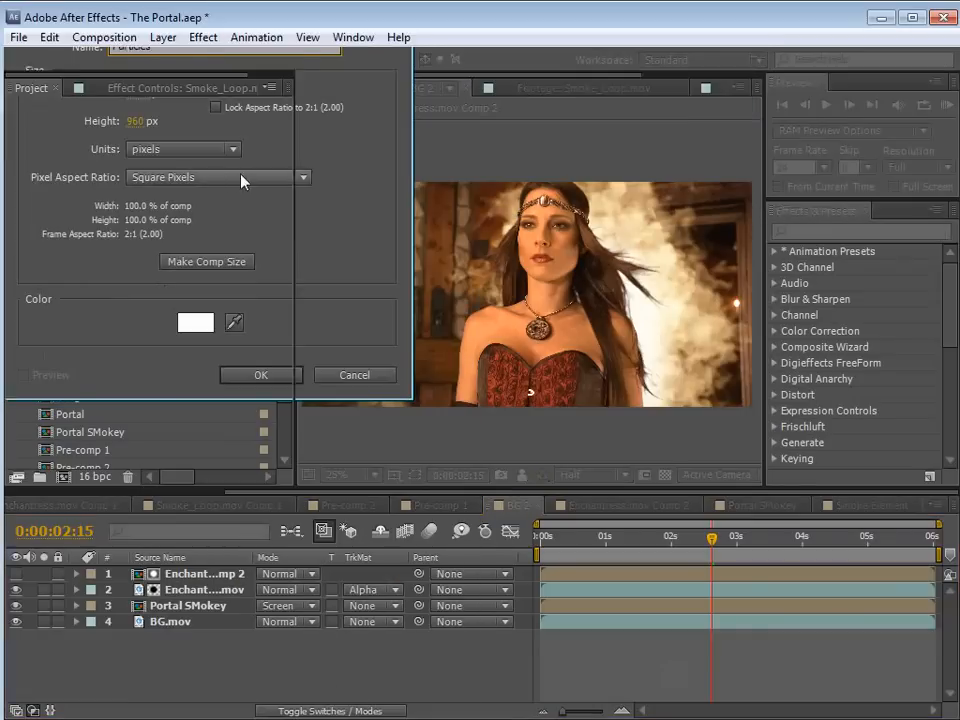
key(Return)
Apply CC Particle World to the Particles layer, solo the layer and preview the particles over time
click(806, 232)
text(particle)
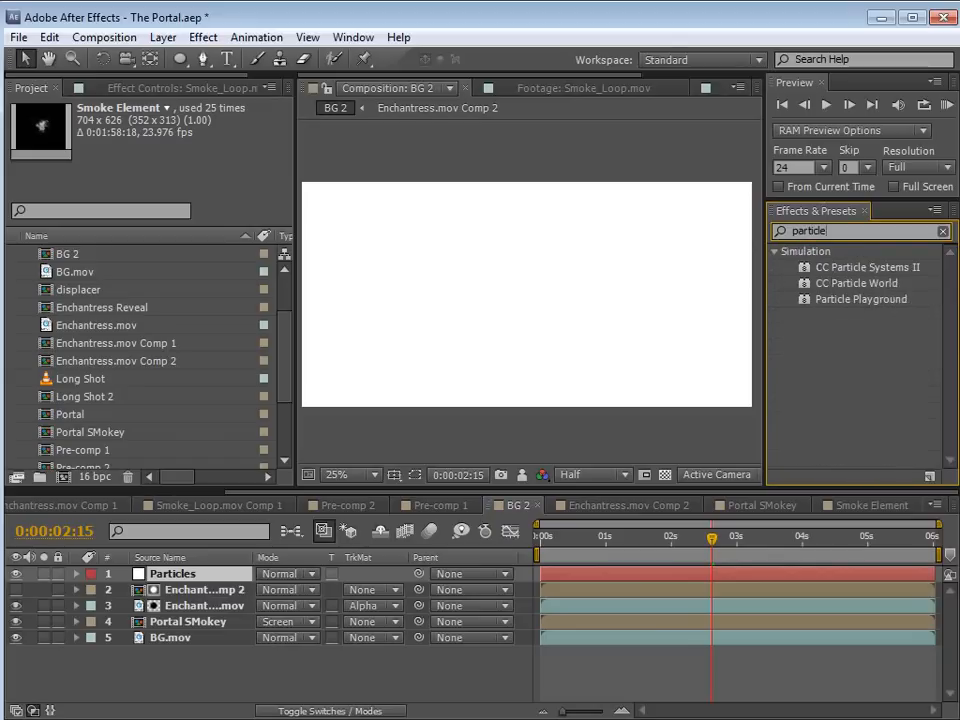
click(858, 284)
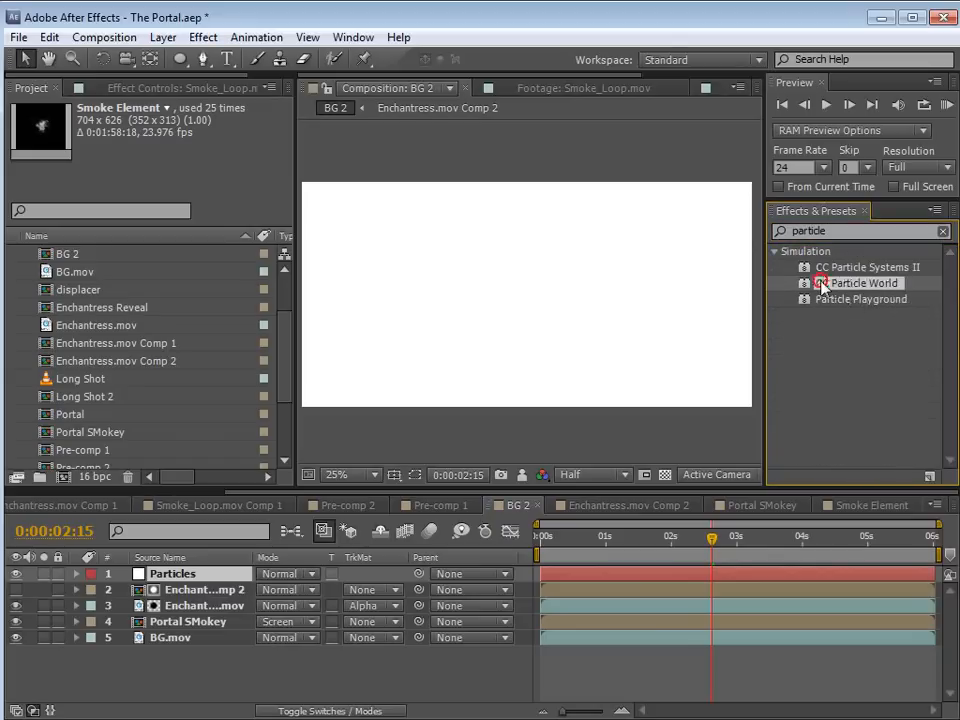
drag(858, 284, 182, 573)
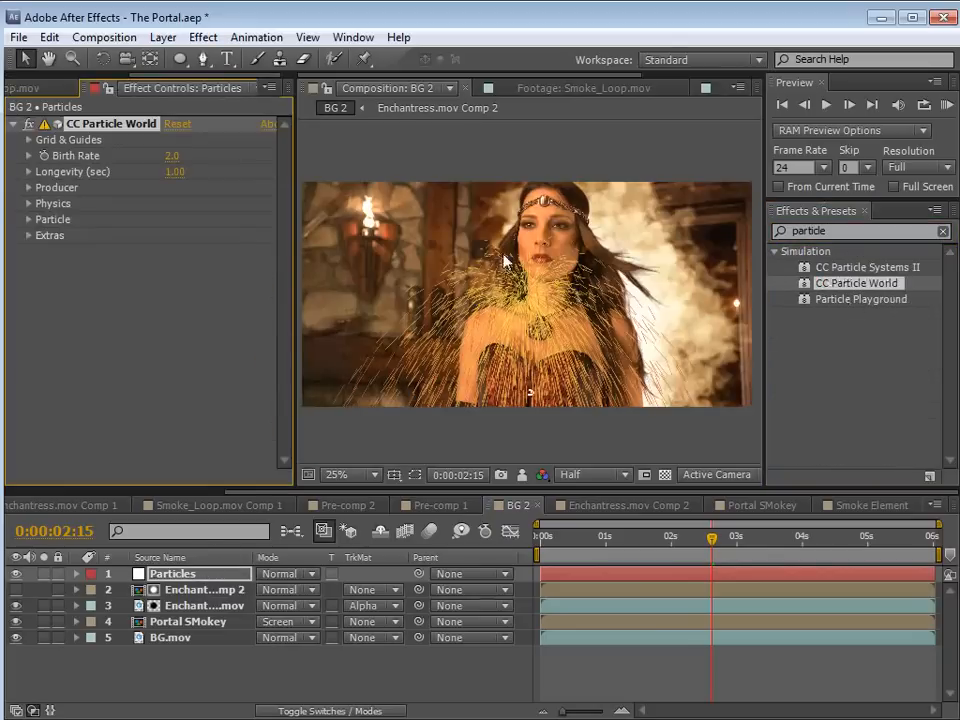
click(44, 573)
drag(605, 537, 720, 538)
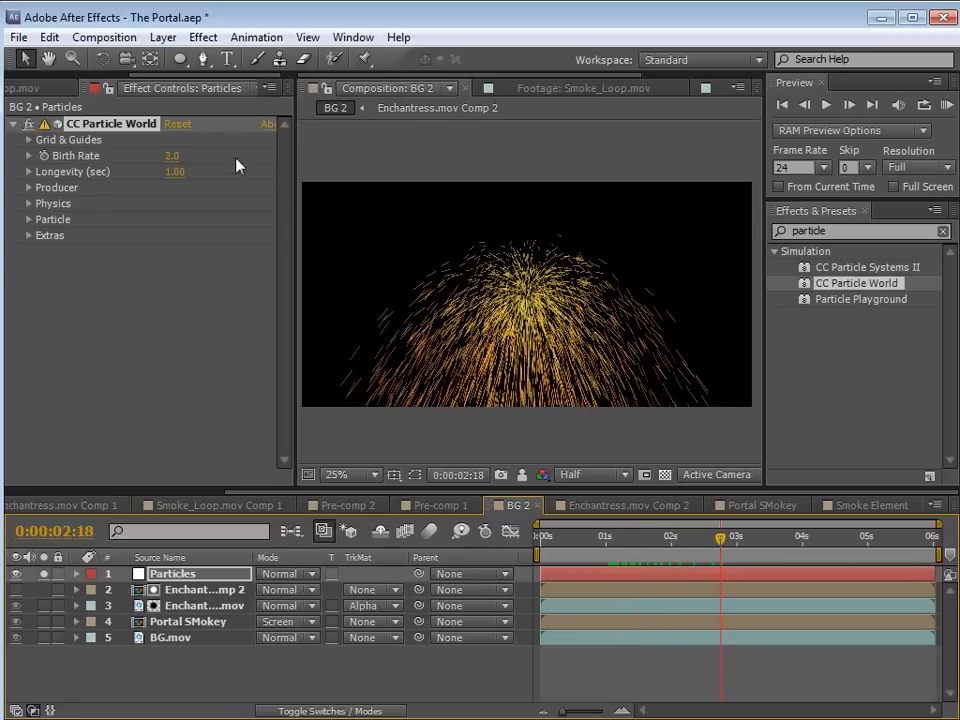
Set CC Particle World's physics Animation to Direction Axis and its Extra Angle to 1x +88.0°
key(F4)
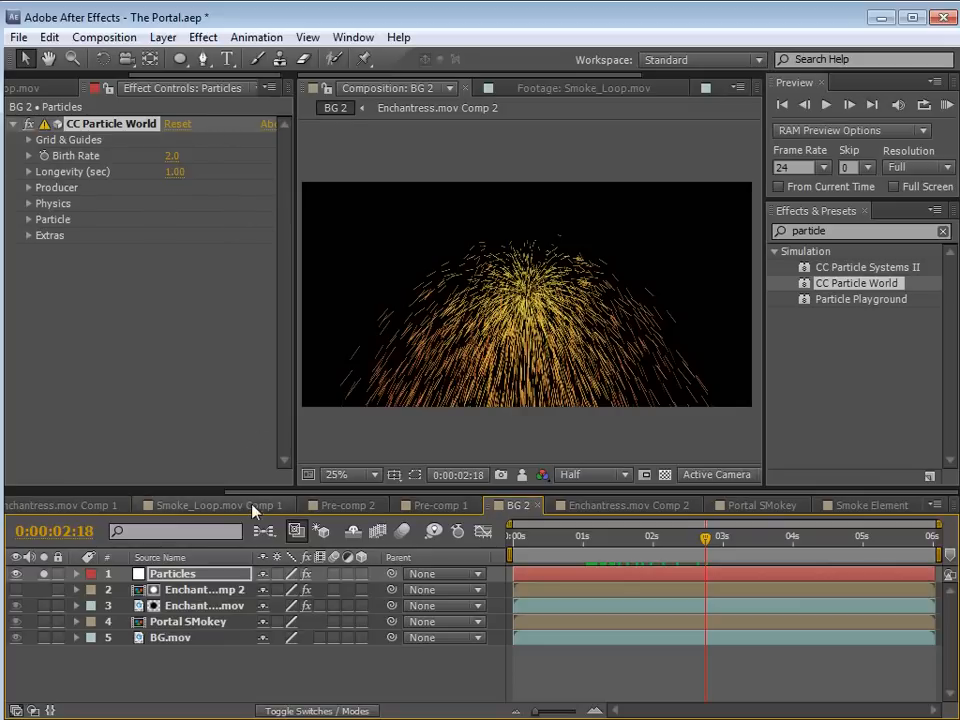
scroll(482, 355, up, 1)
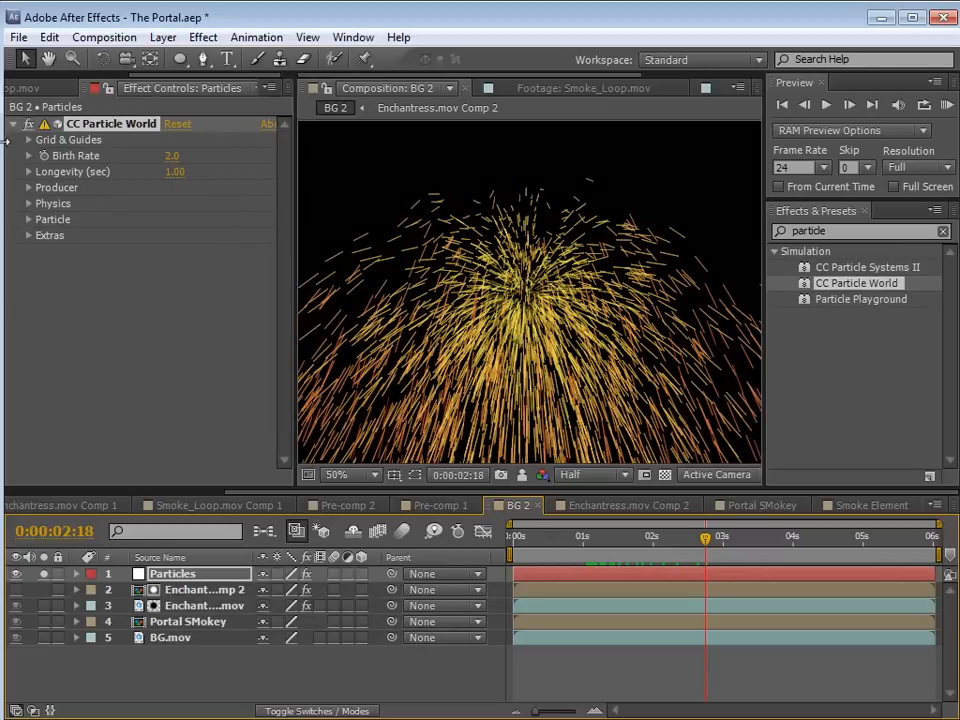
click(28, 187)
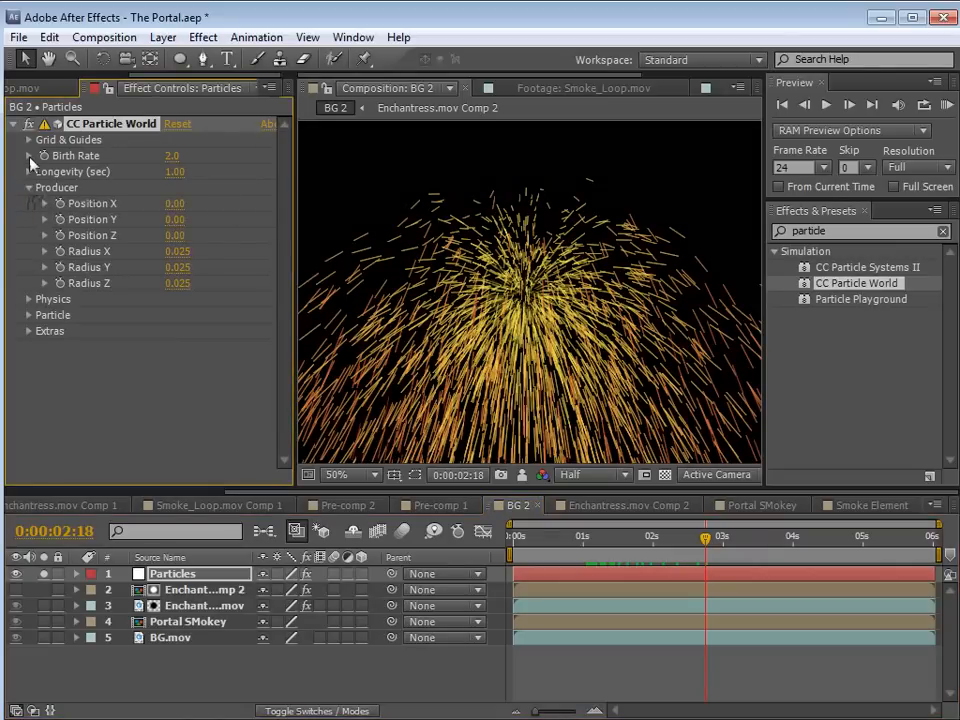
click(29, 300)
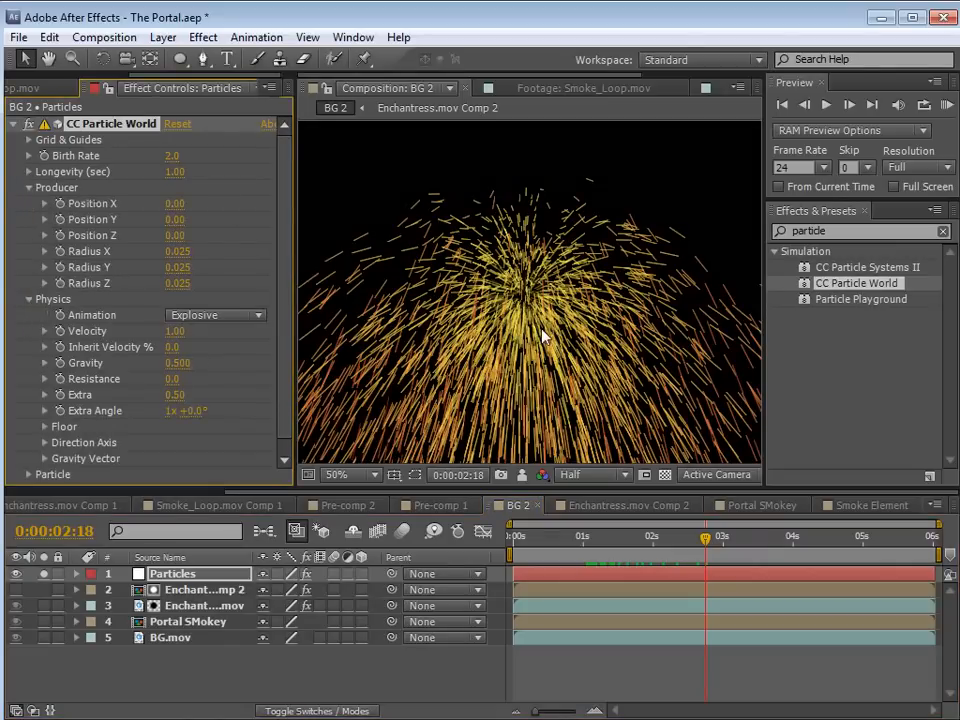
click(240, 315)
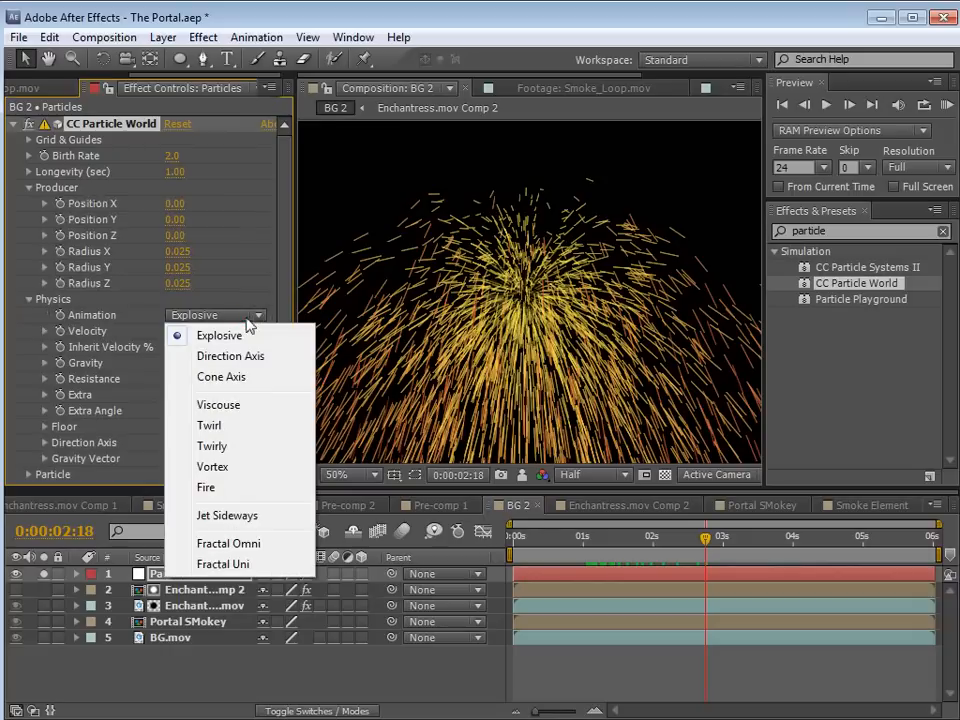
click(231, 357)
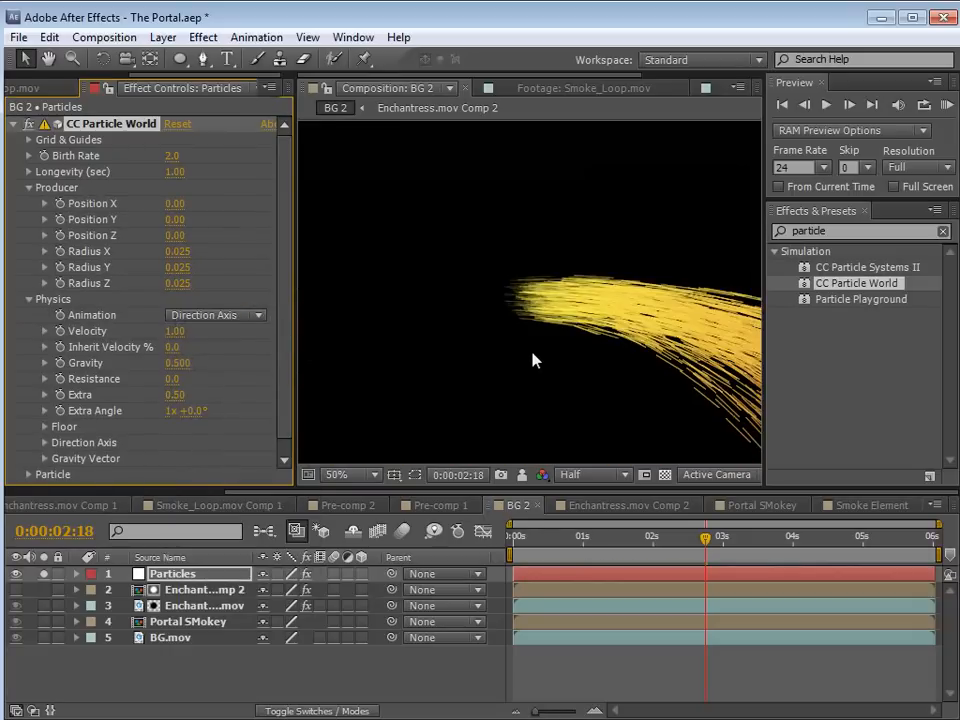
scroll(531, 362, down, 2)
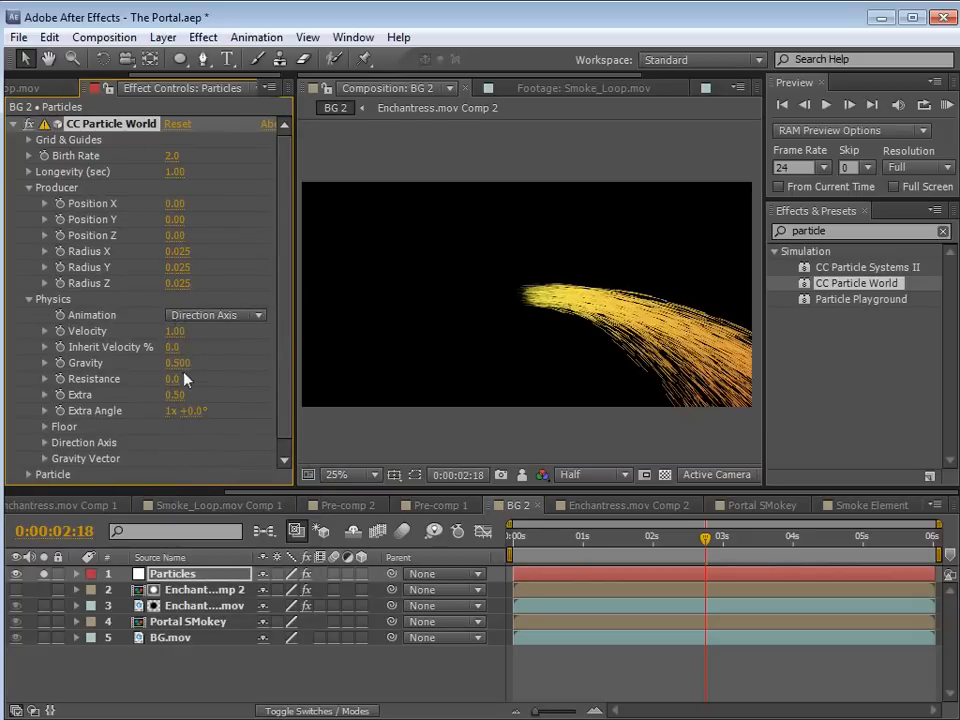
drag(187, 411, 275, 415)
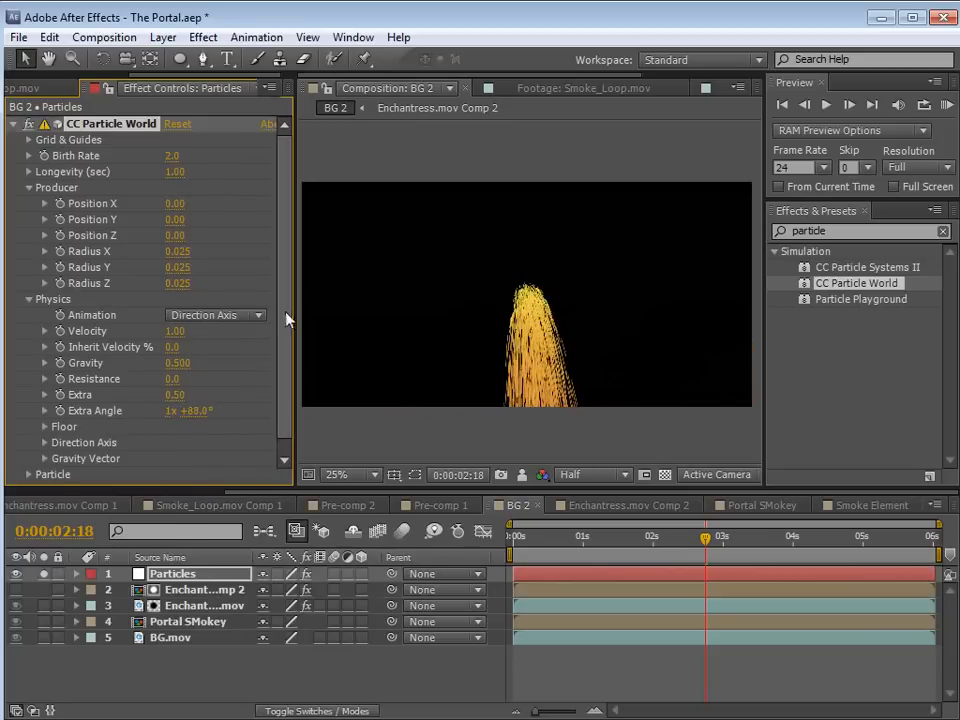
Set the Particle Type to Faded Sphere, with Birth Size 0.090 and Death Size 0.000
drag(285, 317, 287, 369)
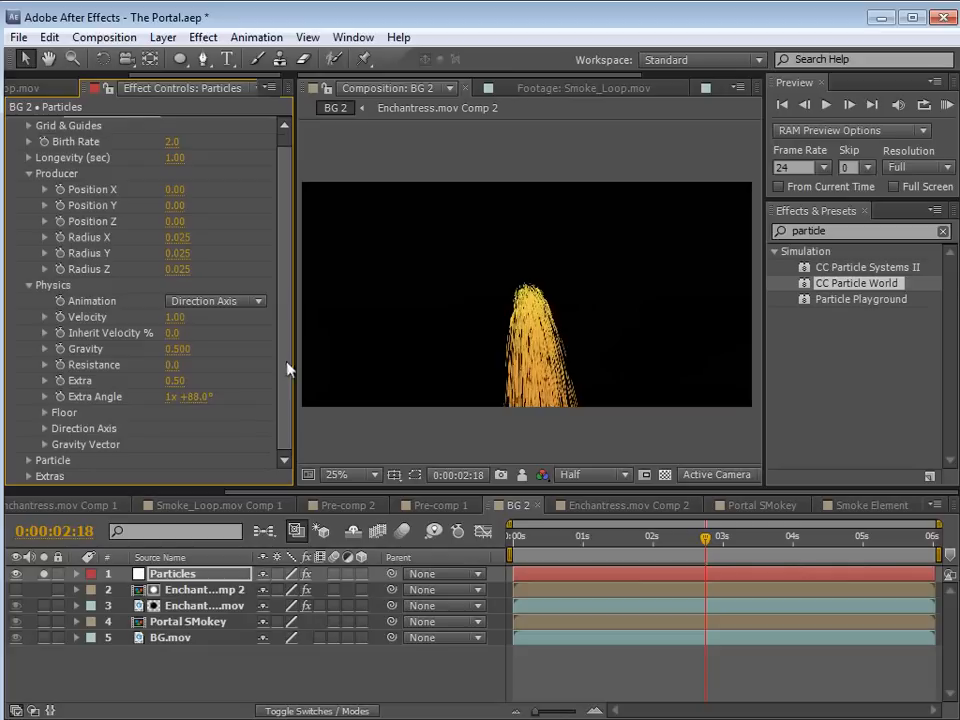
click(28, 460)
click(210, 238)
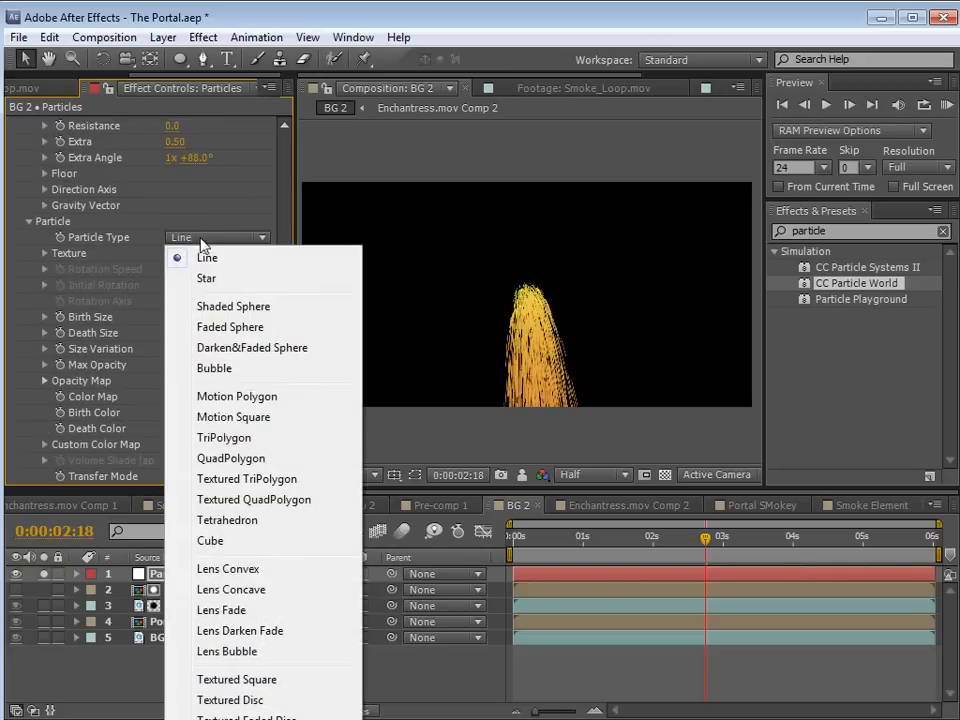
click(232, 328)
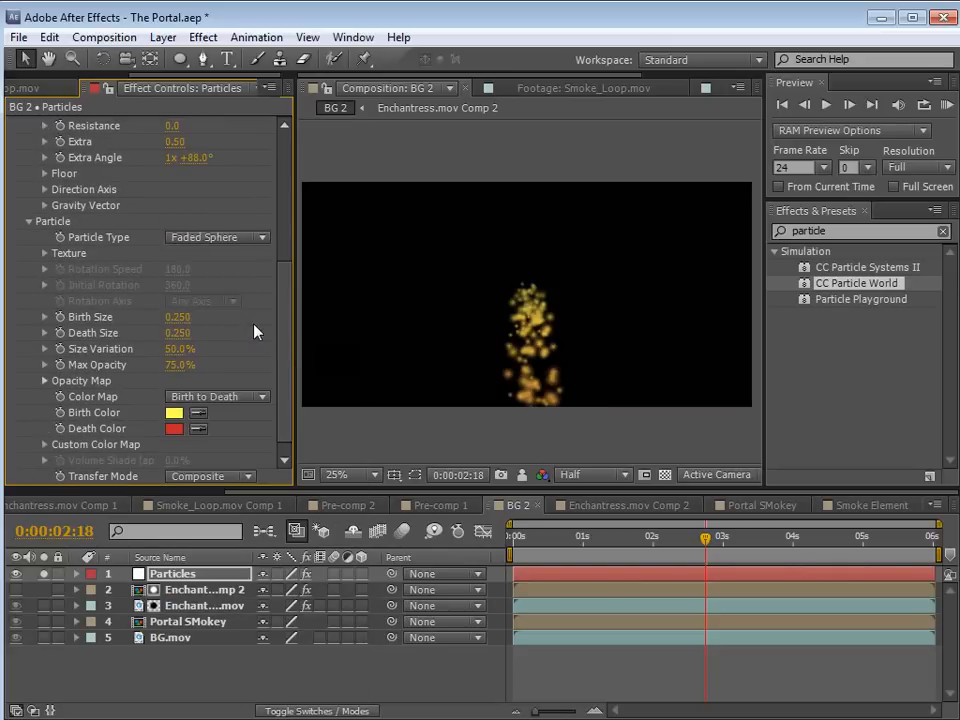
drag(285, 300, 285, 308)
drag(175, 318, 95, 303)
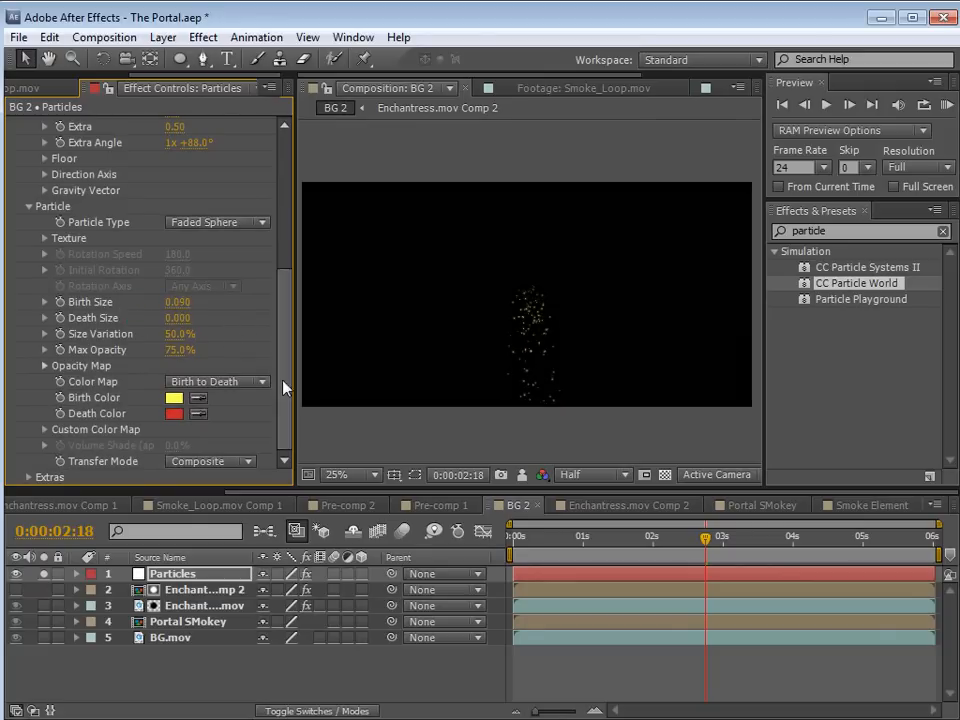
Enable motion blur for the Particles layer and the composition, and check the streaks around 0:00:01:21
click(333, 575)
scroll(519, 364, up, 1)
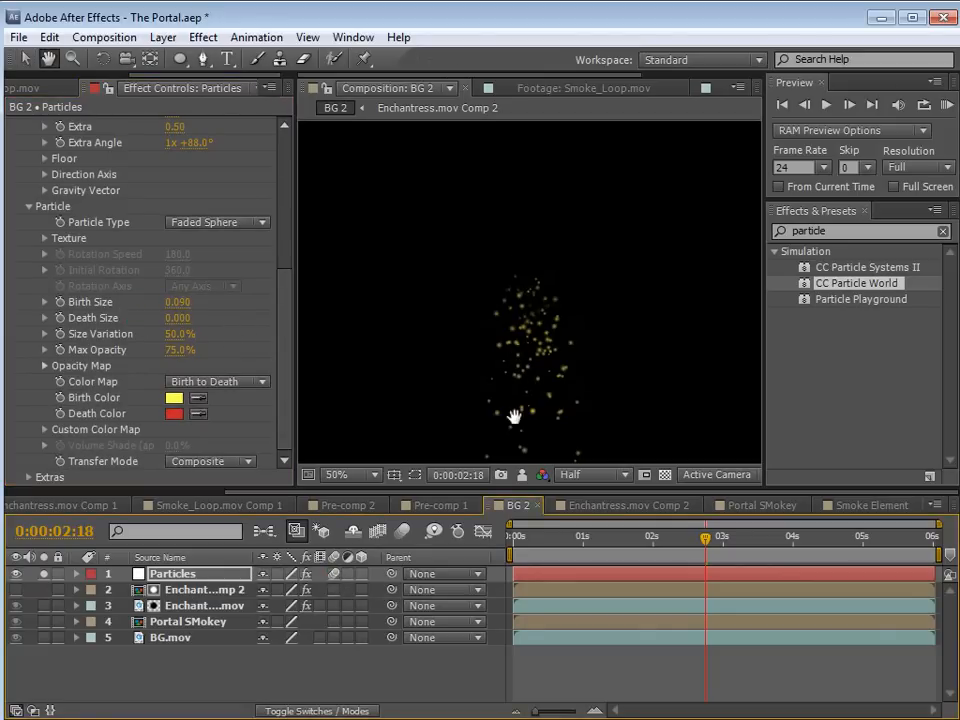
click(402, 531)
drag(705, 538, 643, 540)
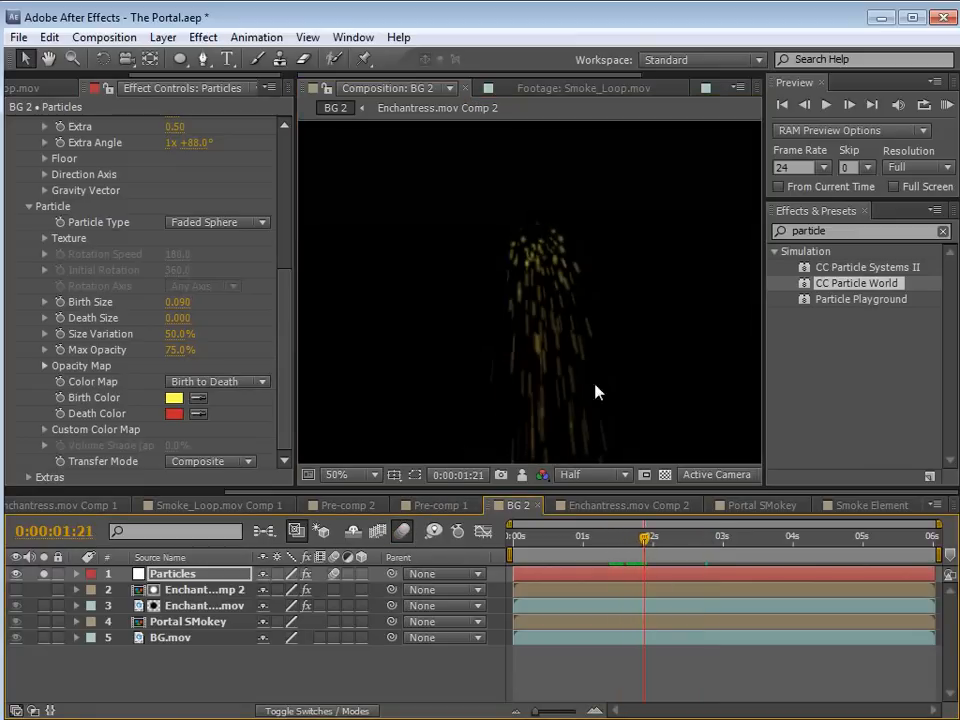
Compare the particles in the full composite with the soloed layer, and review them around 0:00:01:13
click(283, 152)
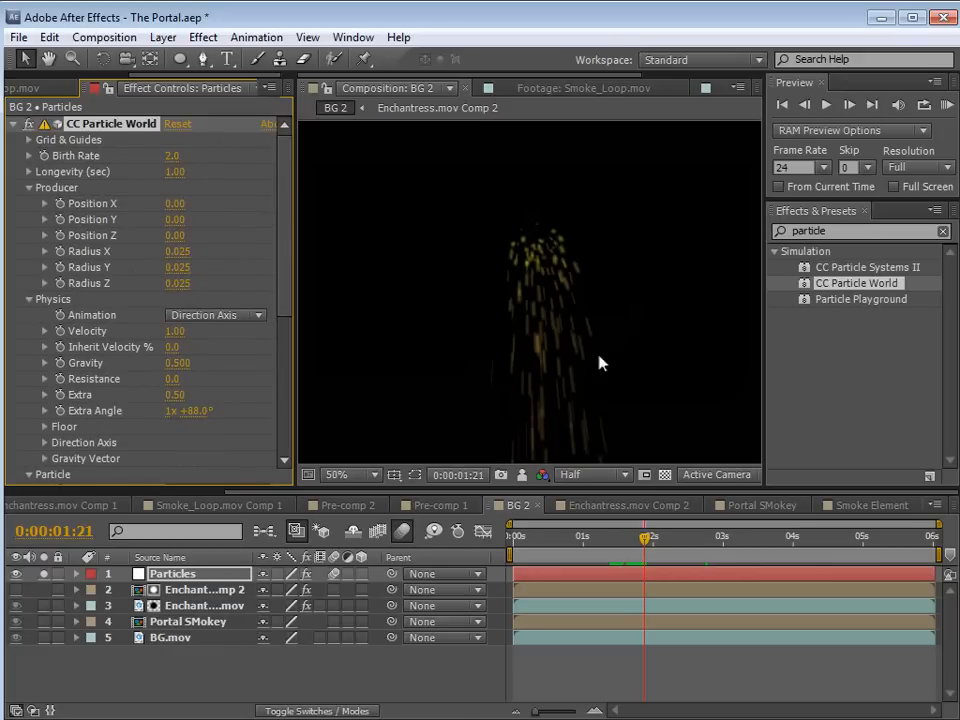
scroll(600, 363, down, 1)
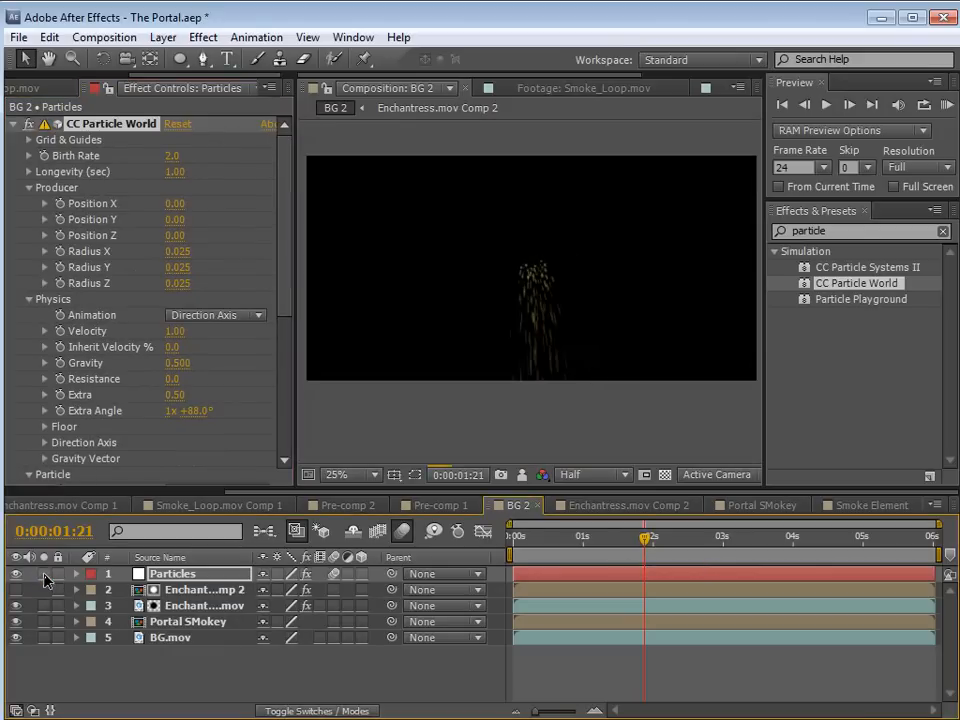
click(44, 576)
click(44, 576)
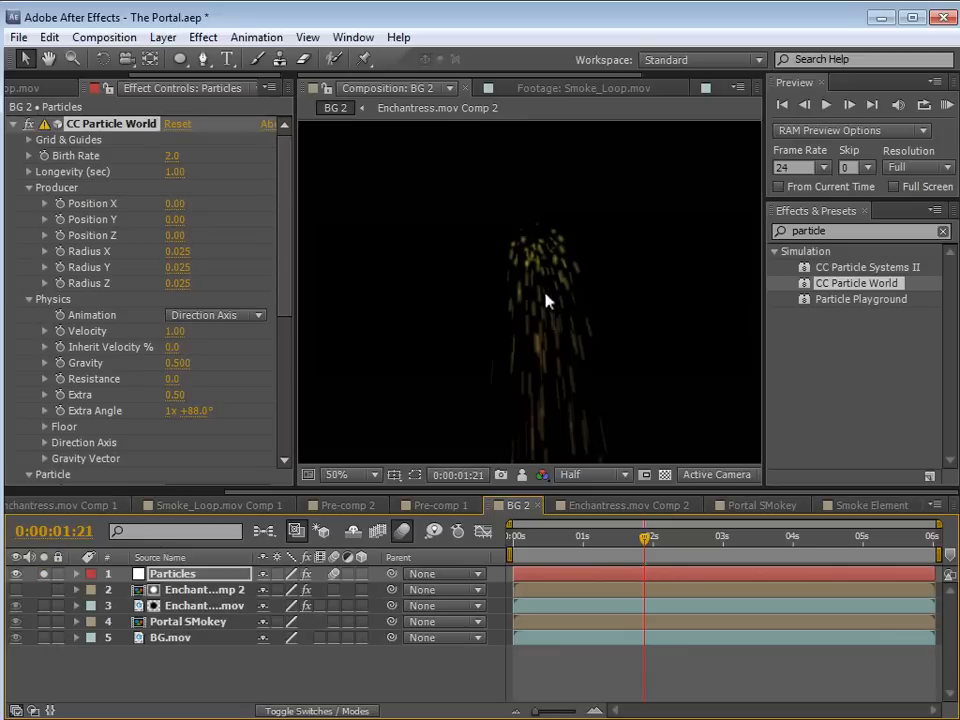
drag(645, 538, 621, 541)
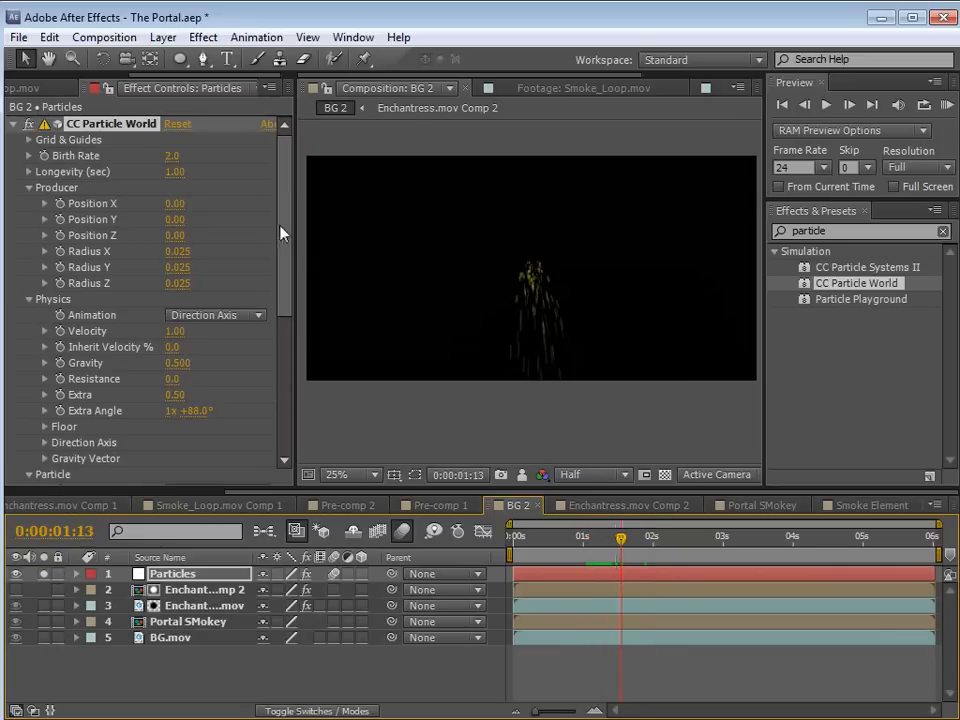
Set the producer's Radius X to 0.125, Radius Y to 0.135 and Radius Z to 0.185, with Velocity 2.72 and Extra Angle 1x +93.0°
scroll(286, 242, down, 4)
mouse_move(175, 269)
mouse_down()
mouse_move(343, 255)
mouse_move(322, 265)
mouse_move(281, 261)
mouse_up()
drag(174, 251, 188, 281)
drag(190, 410, 206, 414)
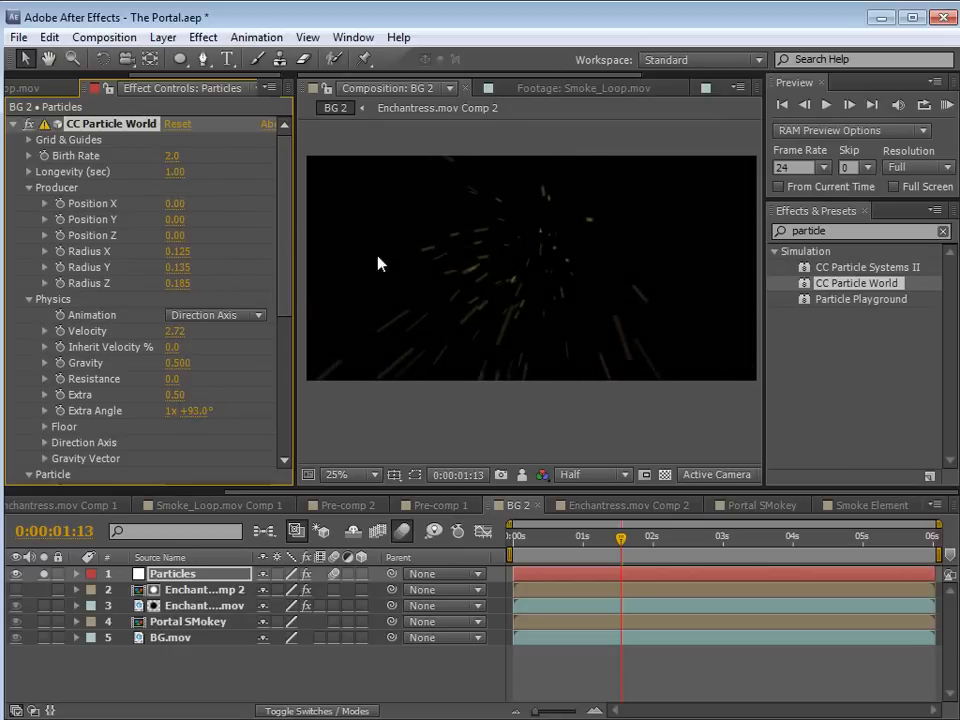
Set the producer's Position X to 0.08 and Position Y to 0.01, with Extra Angle 1x +98.0° and Gravity 0.210
drag(176, 220, 181, 204)
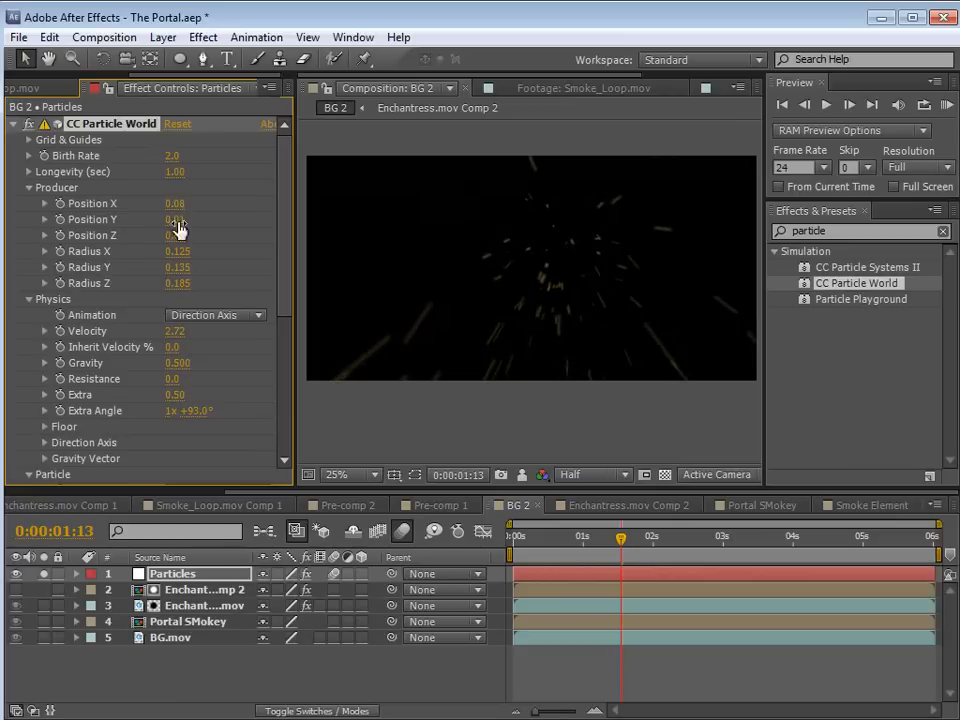
drag(198, 410, 205, 418)
drag(583, 538, 708, 540)
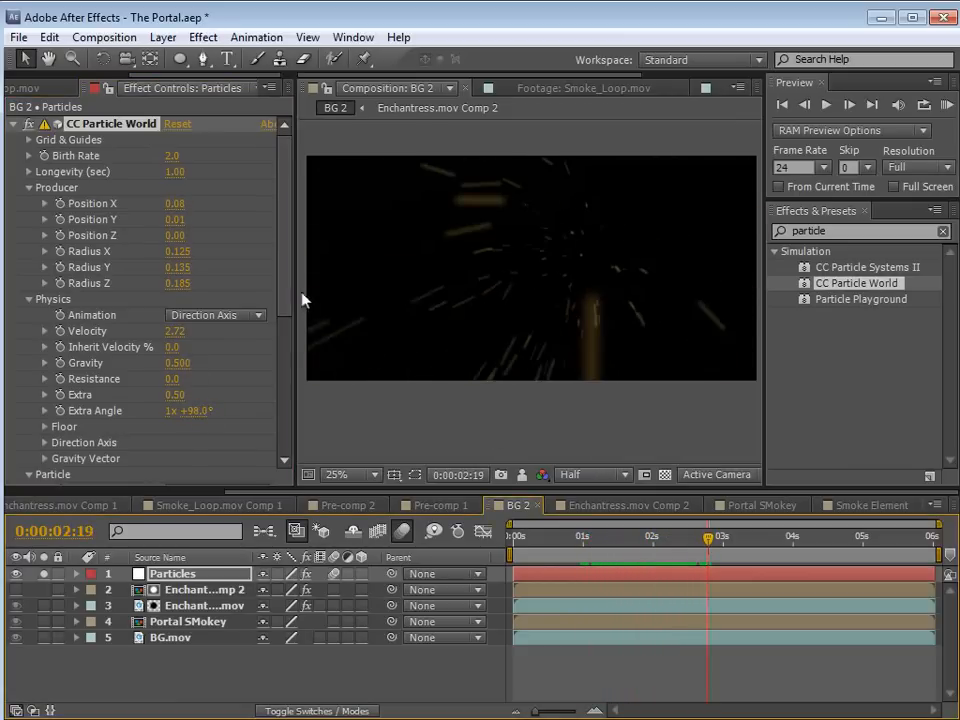
drag(167, 363, 146, 366)
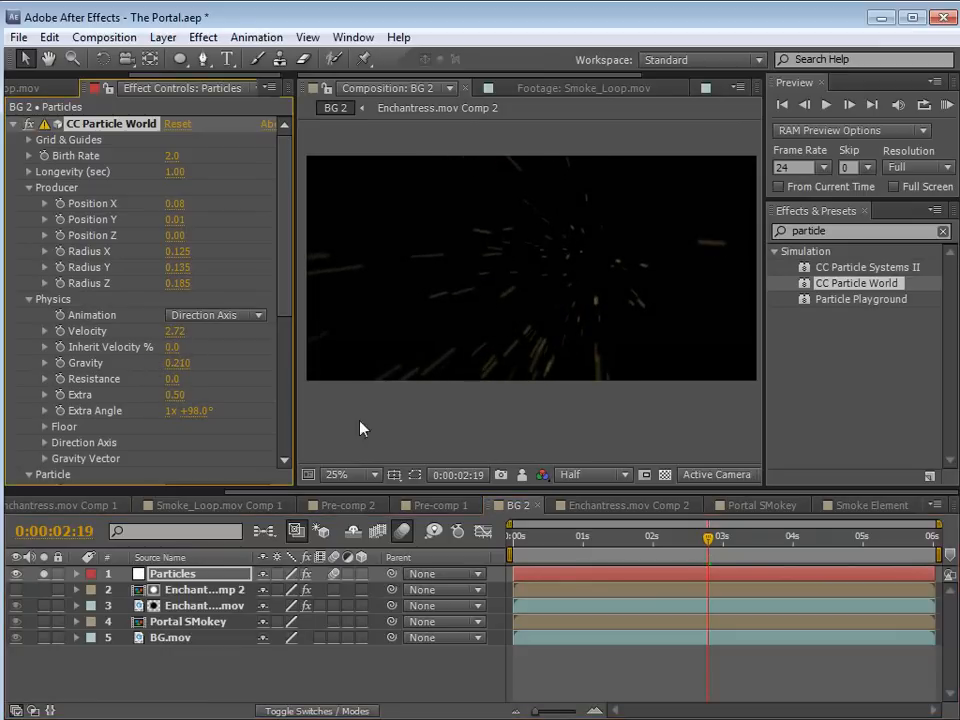
click(597, 540)
drag(597, 540, 666, 541)
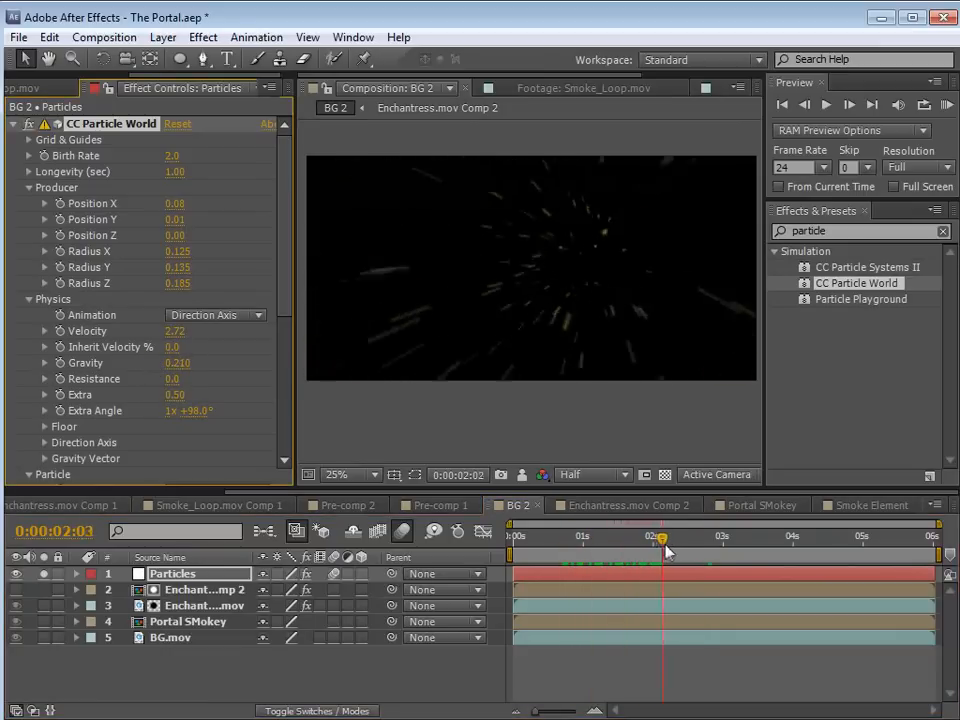
Fine-tune the physics Extra value to 0.88, checking the particle spread over time
scroll(287, 290, down, 1)
drag(287, 290, 285, 386)
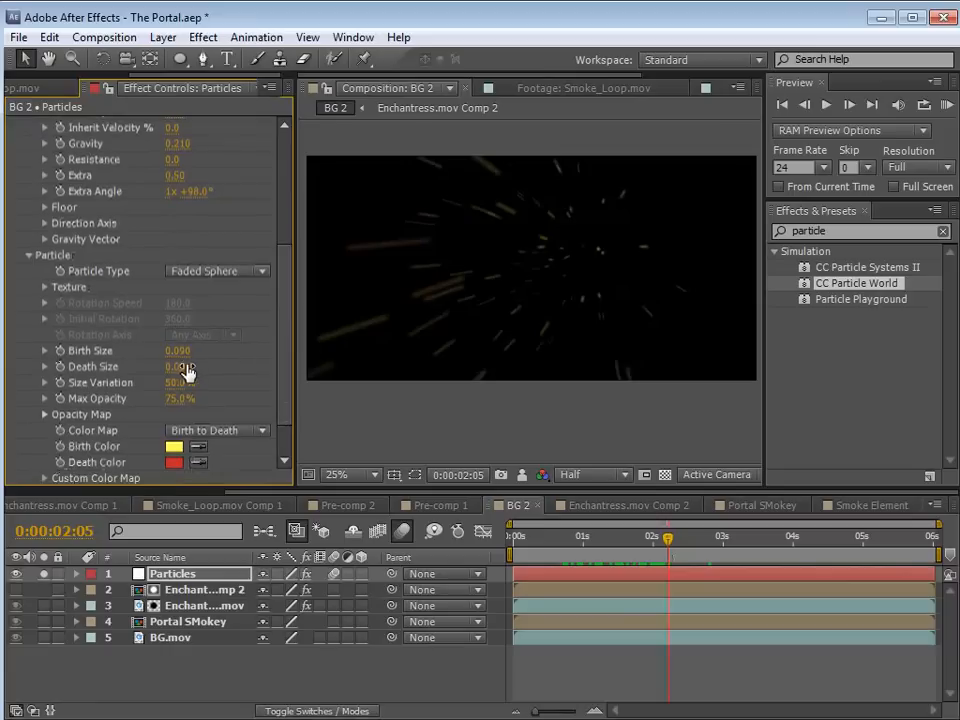
drag(171, 351, 175, 351)
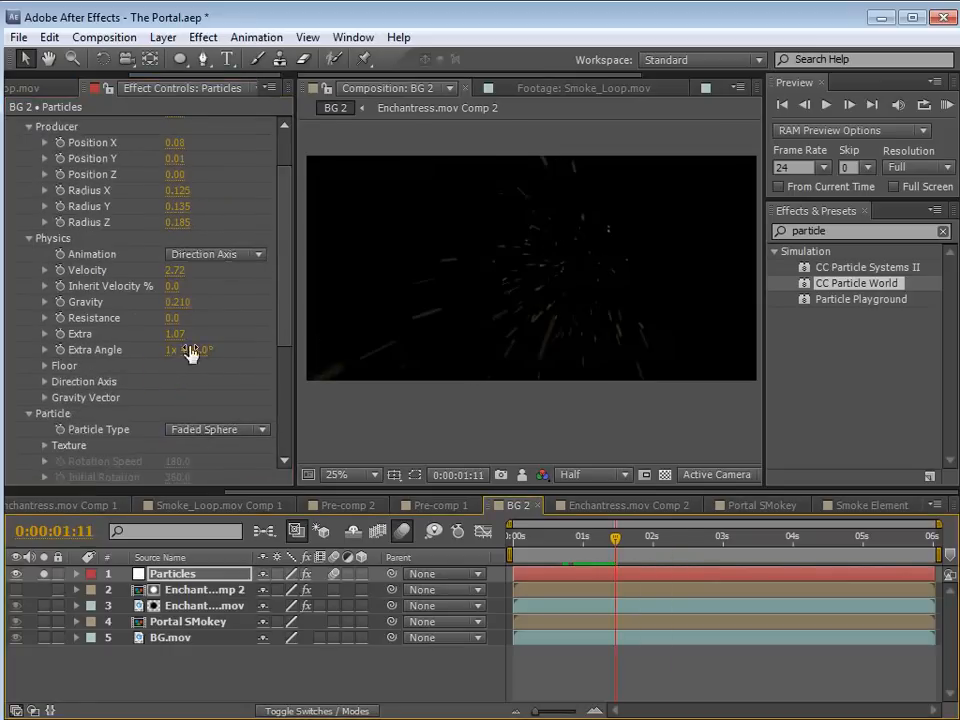
drag(172, 333, 177, 333)
drag(615, 538, 670, 542)
drag(175, 333, 130, 331)
drag(590, 545, 686, 555)
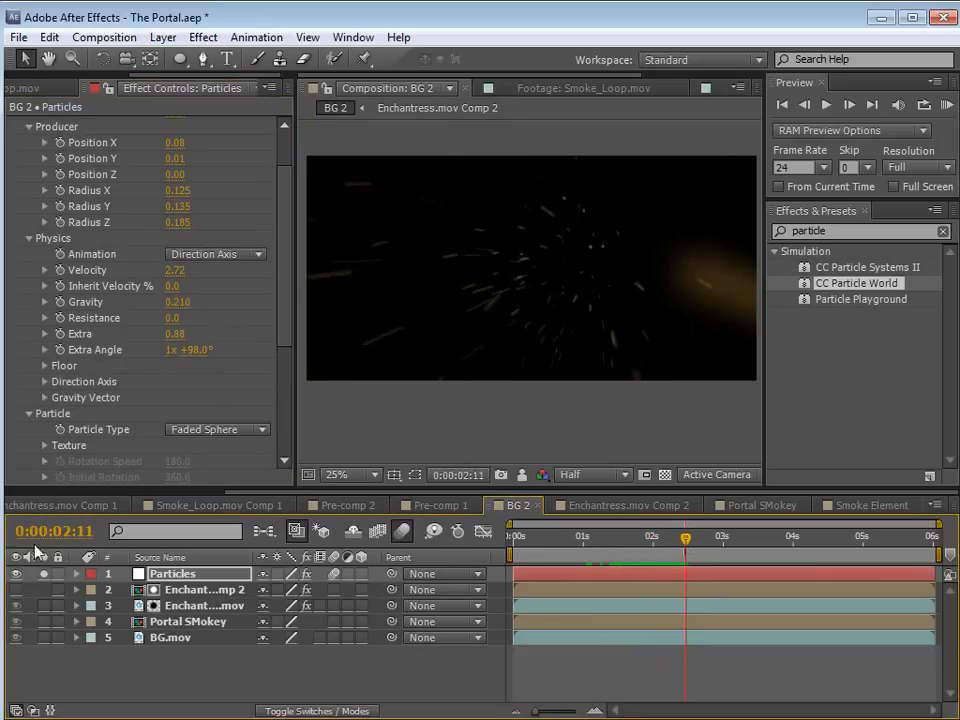
Unsolo the Particles layer, reduce Velocity to 1.21 and Gravity to 0.050, and preview the particles in the composite
click(41, 574)
drag(585, 542, 677, 553)
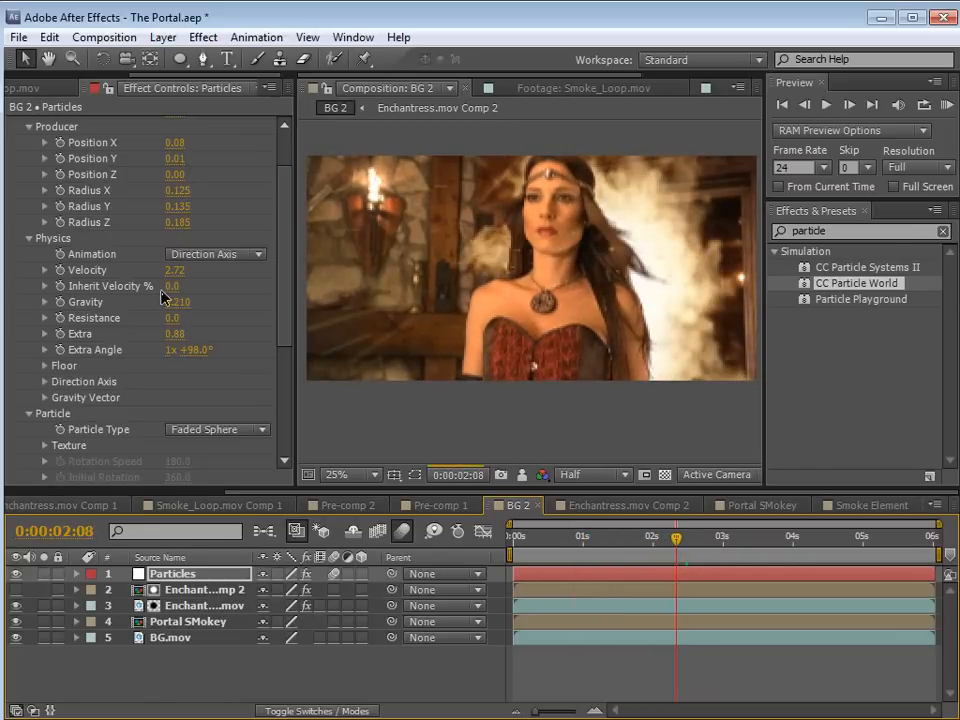
drag(180, 278, 42, 272)
drag(177, 305, 168, 302)
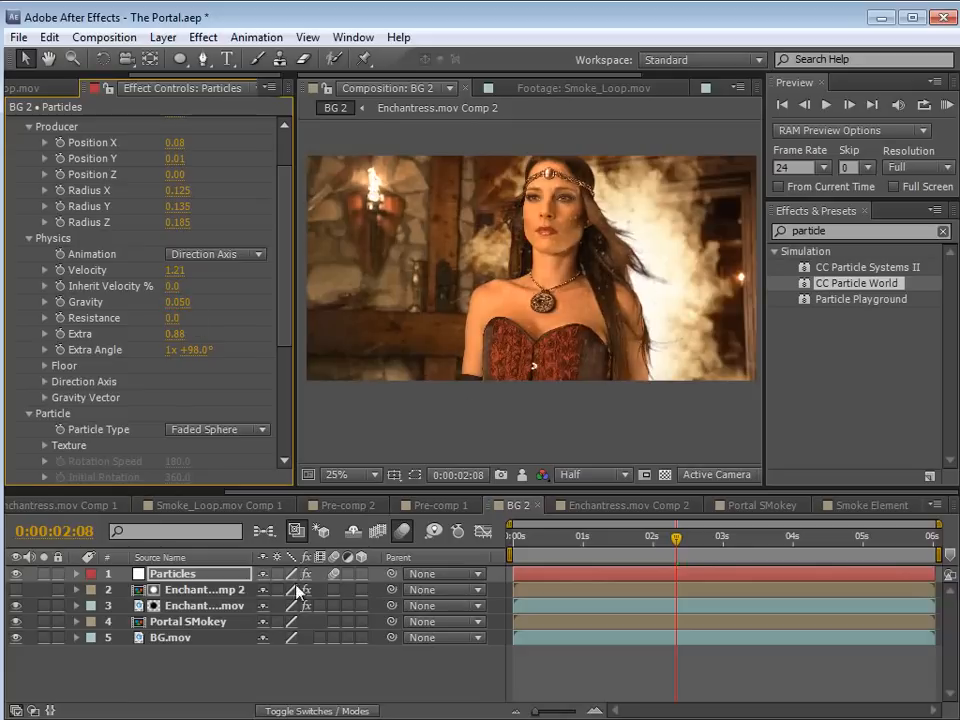
key(space)
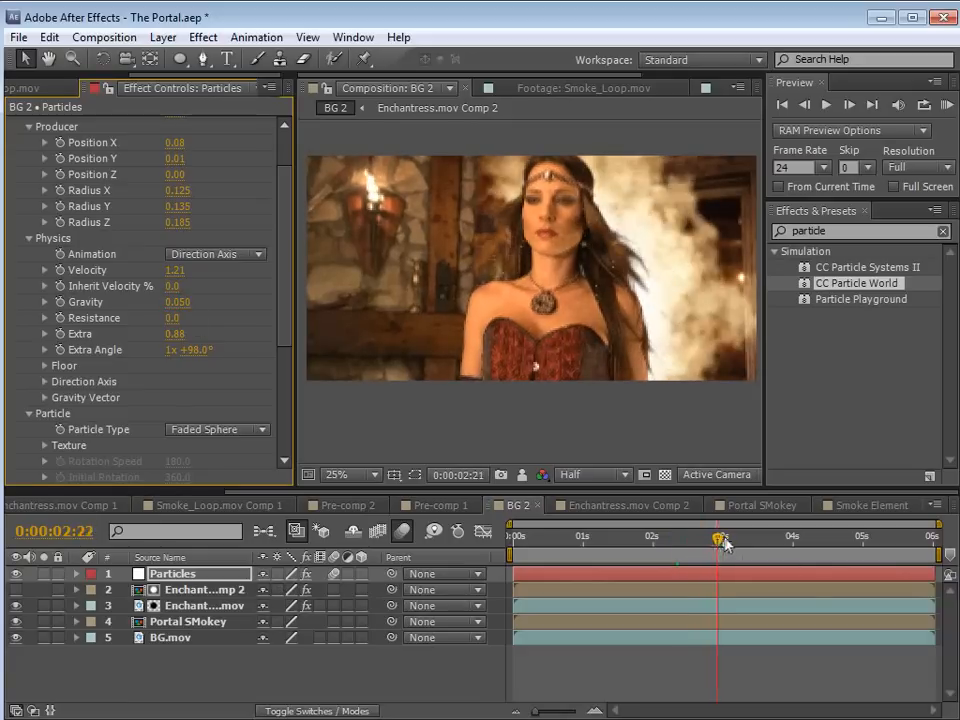
Set the Particles layer's blending mode to Add
key(F4)
click(285, 574)
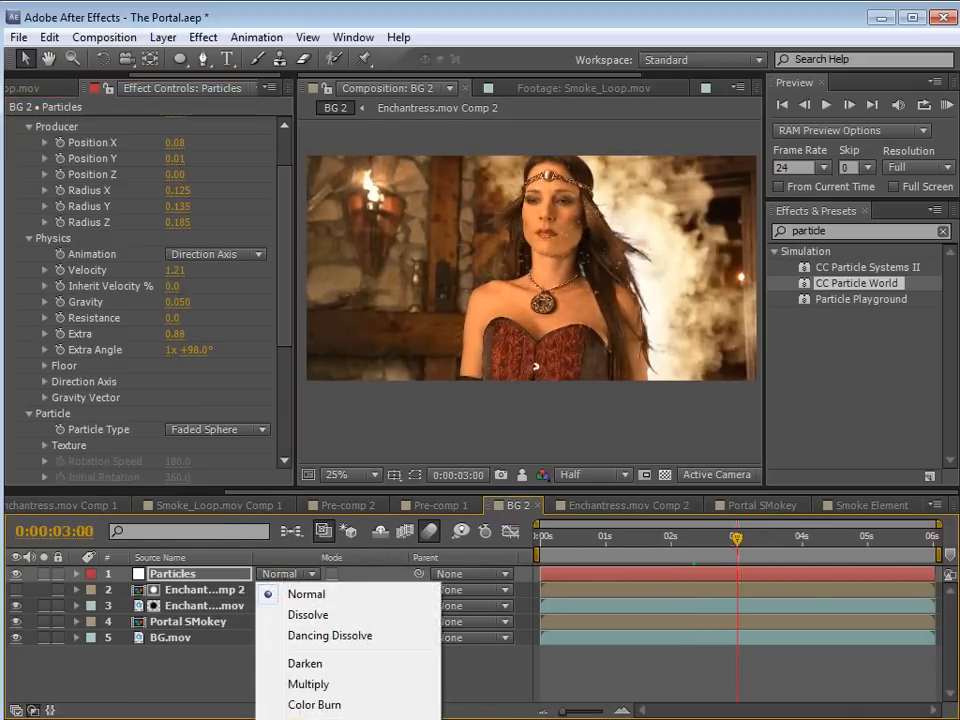
click(300, 718)
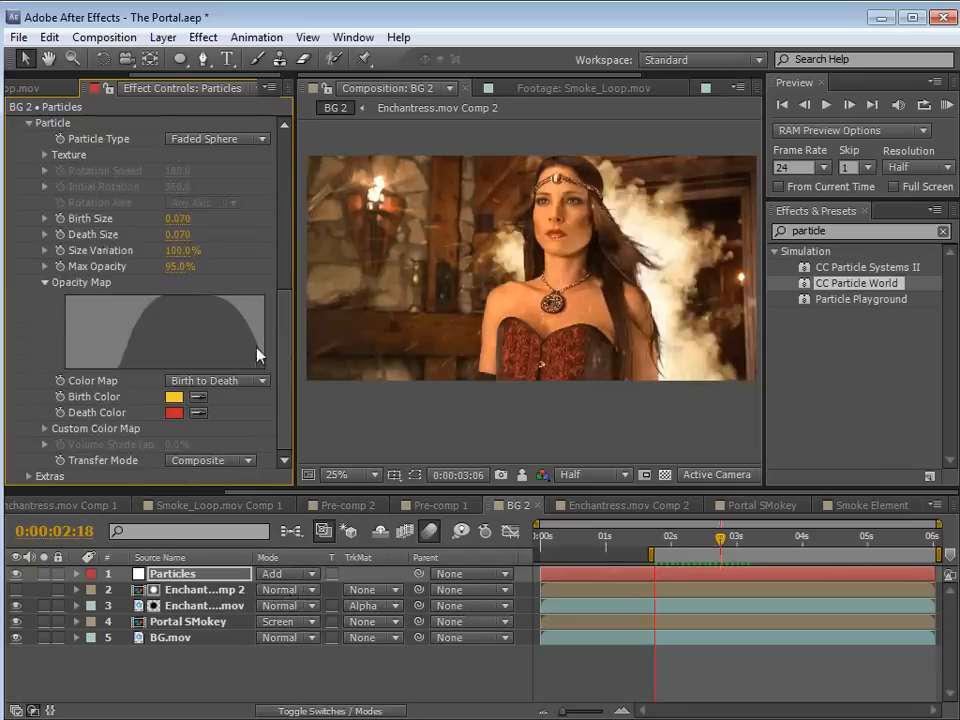
Set the Particles layer's CC Particle World Birth Rate to 3.0
click(284, 411)
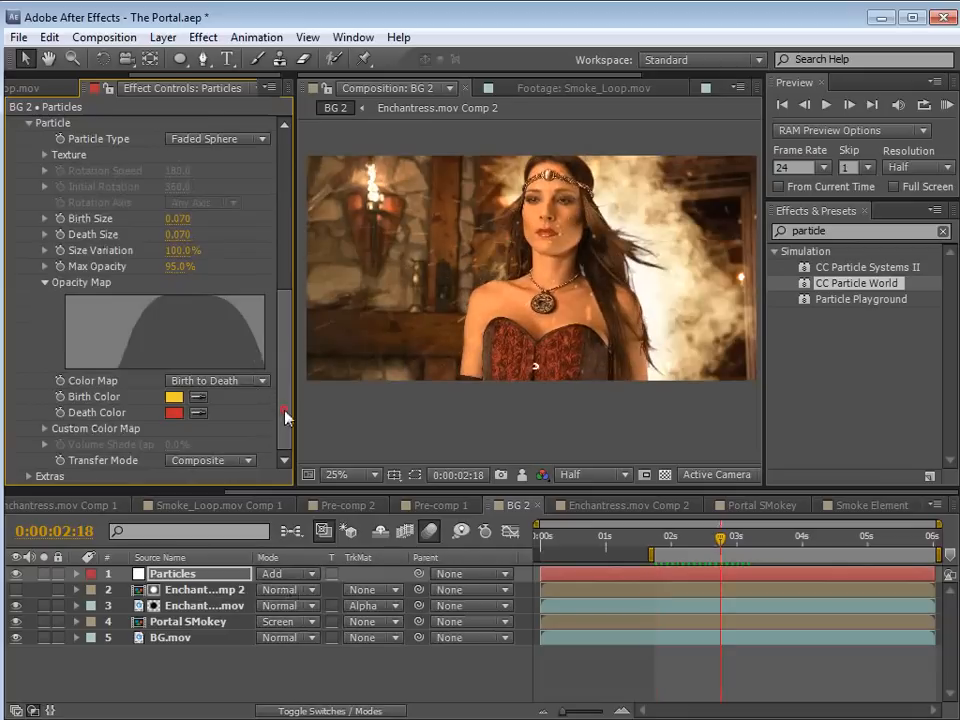
drag(286, 417, 276, 201)
click(173, 157)
text(2)
key(Return)
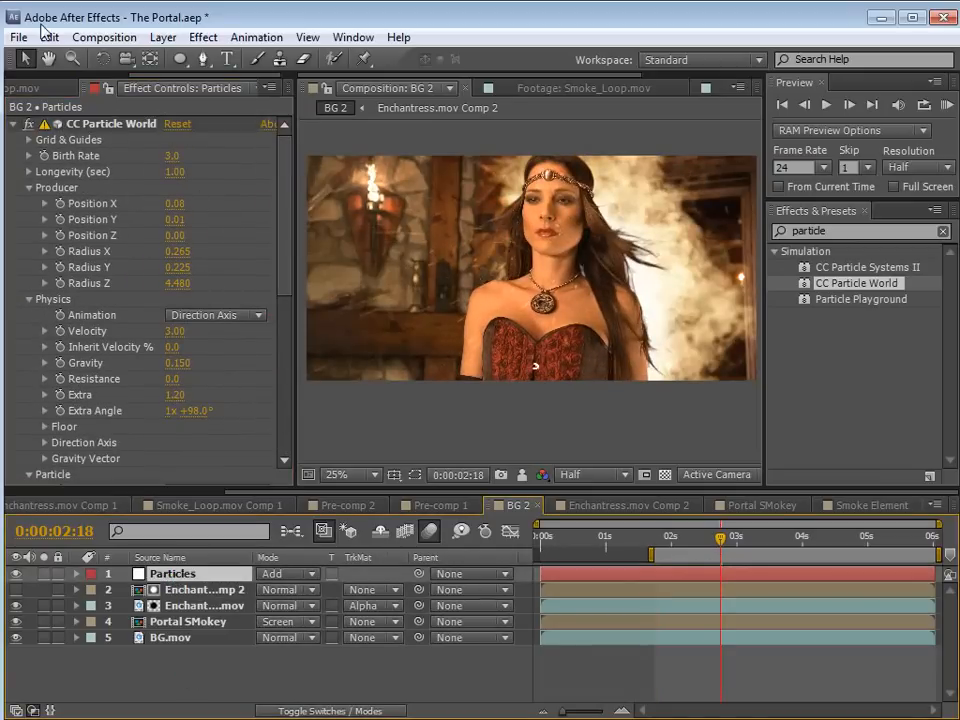
Duplicate the Particles layer and adjust the Radius Y of the duplicate's particle producer
click(47, 36)
click(95, 238)
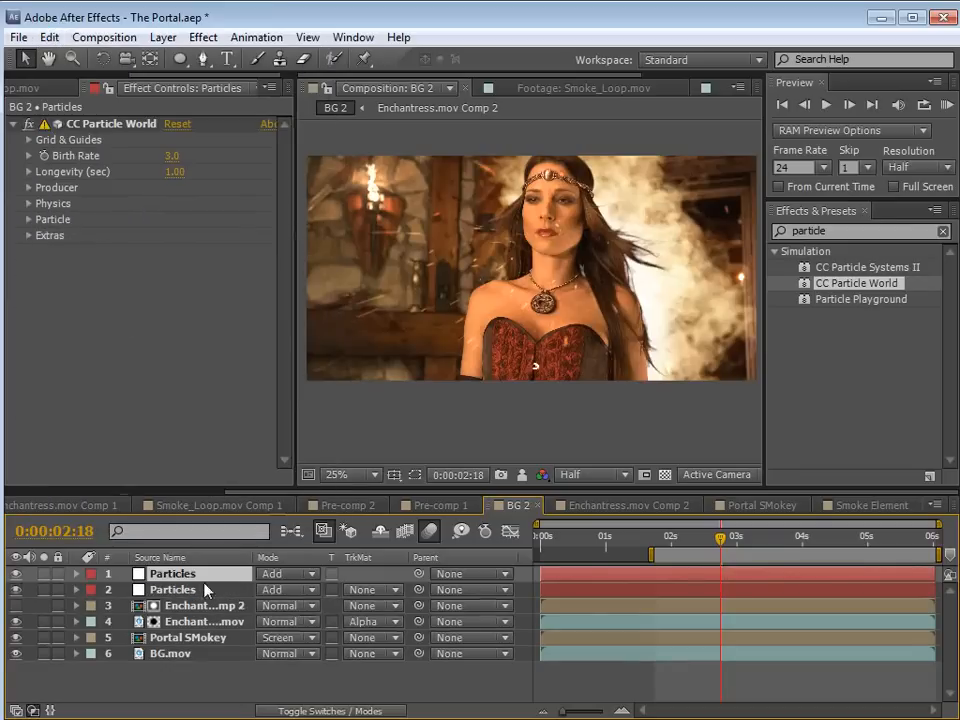
click(31, 188)
drag(177, 268, 199, 248)
Enlarge the duplicate's particles with a Birth Size of 3.200 and a Death Size of 1.840
click(29, 316)
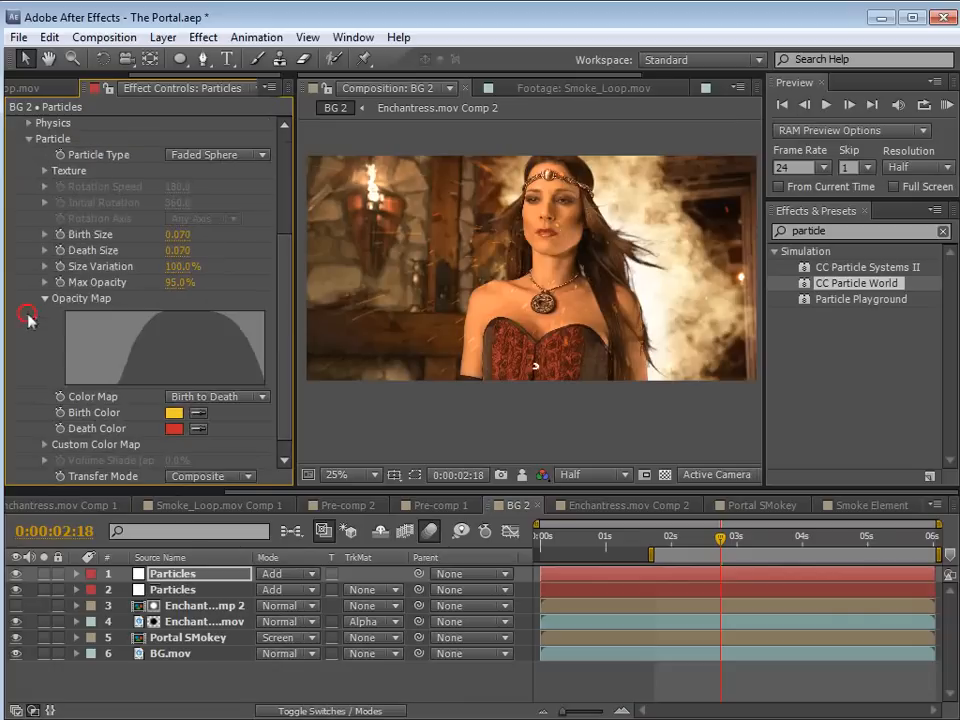
drag(282, 323, 281, 332)
drag(175, 218, 410, 212)
drag(183, 236, 326, 244)
drag(173, 219, 236, 227)
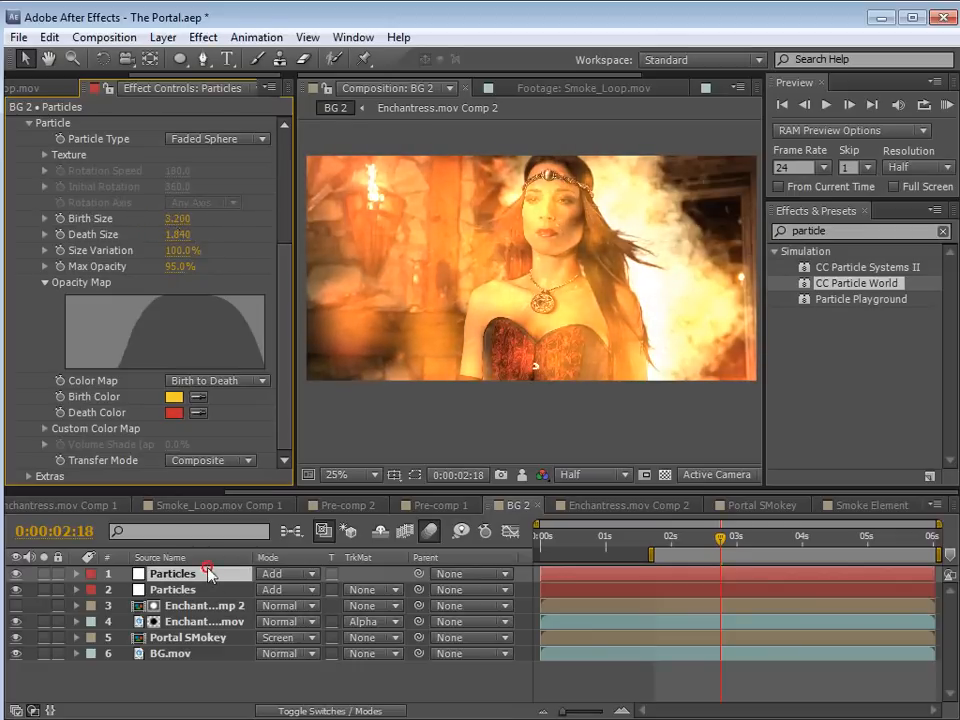
Lower the duplicate Particles layer's opacity to 21% and preview the large soft particles
key(t)
drag(274, 591, 99, 590)
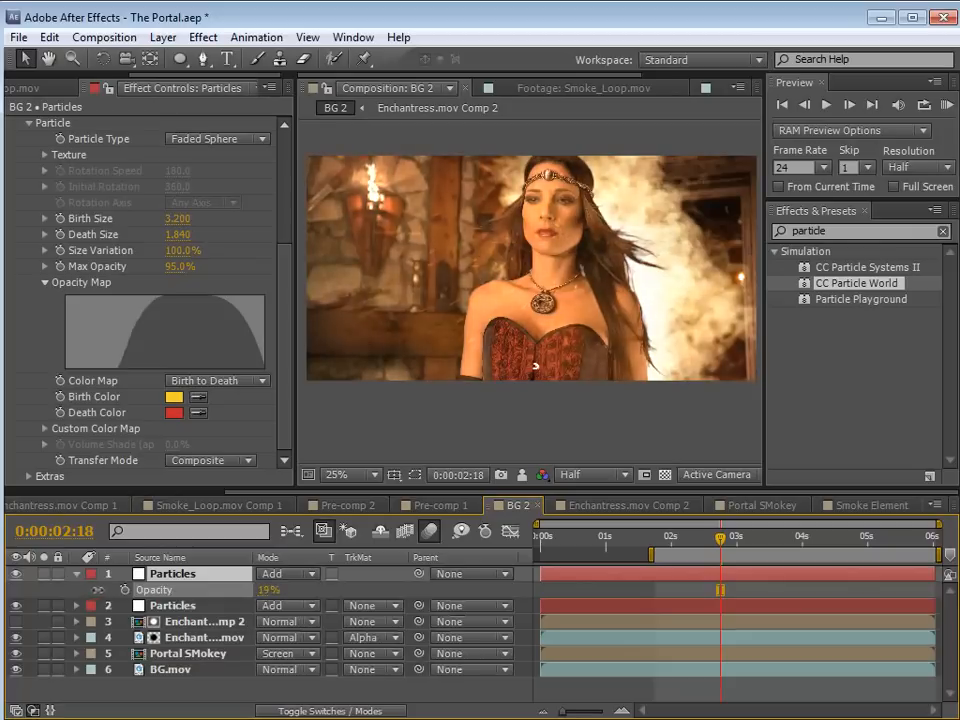
key(KP_0)
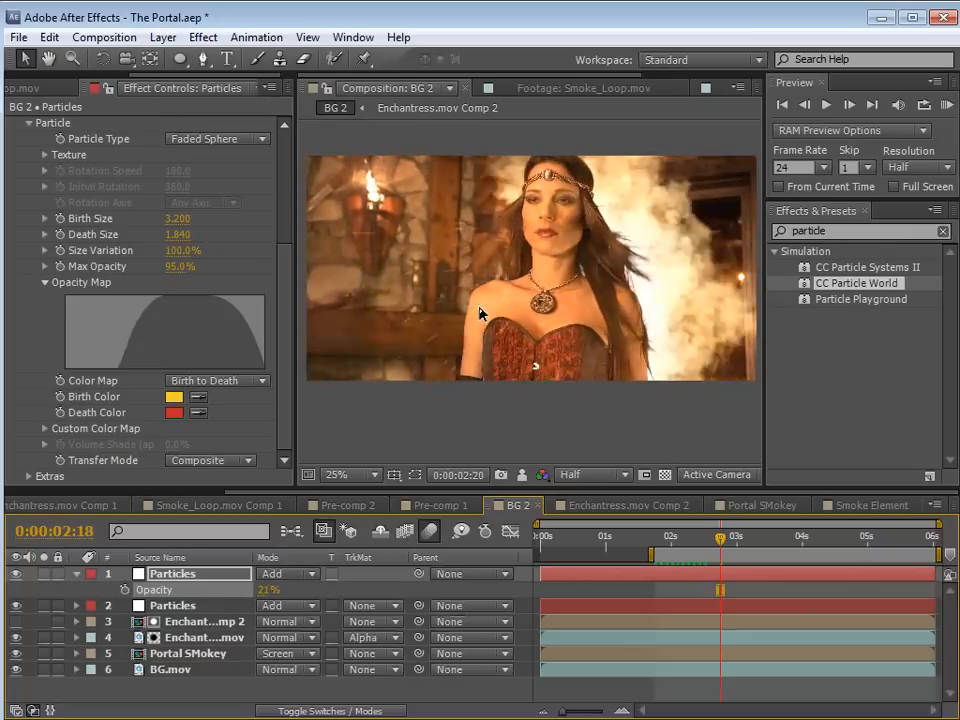
Raise the duplicate's Death Size to 5.300, preview it, and set the layer's opacity to 24%
drag(178, 234, 500, 227)
key(KP_0)
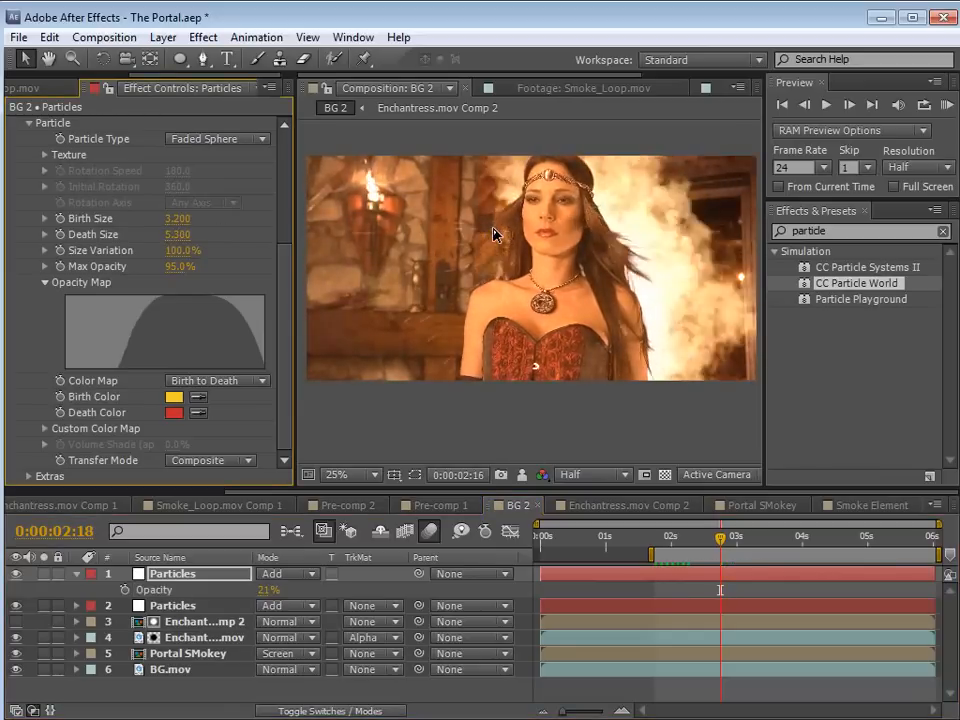
drag(267, 590, 264, 590)
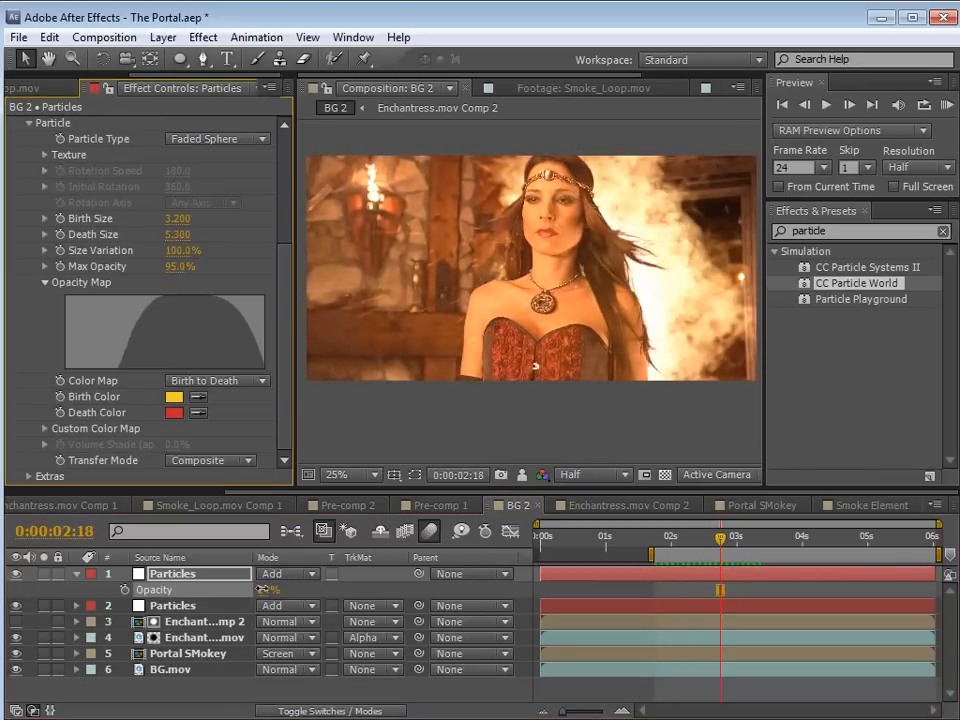
Change the duplicate's Death Color to a muted grayish mauve and preview the composite
click(174, 412)
click(88, 142)
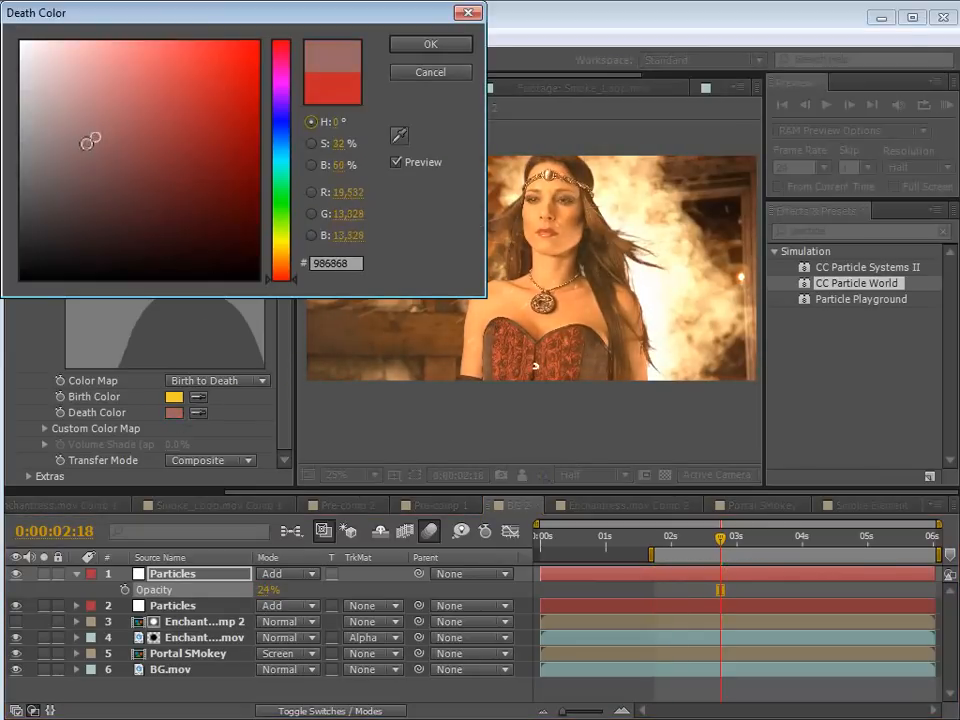
click(429, 43)
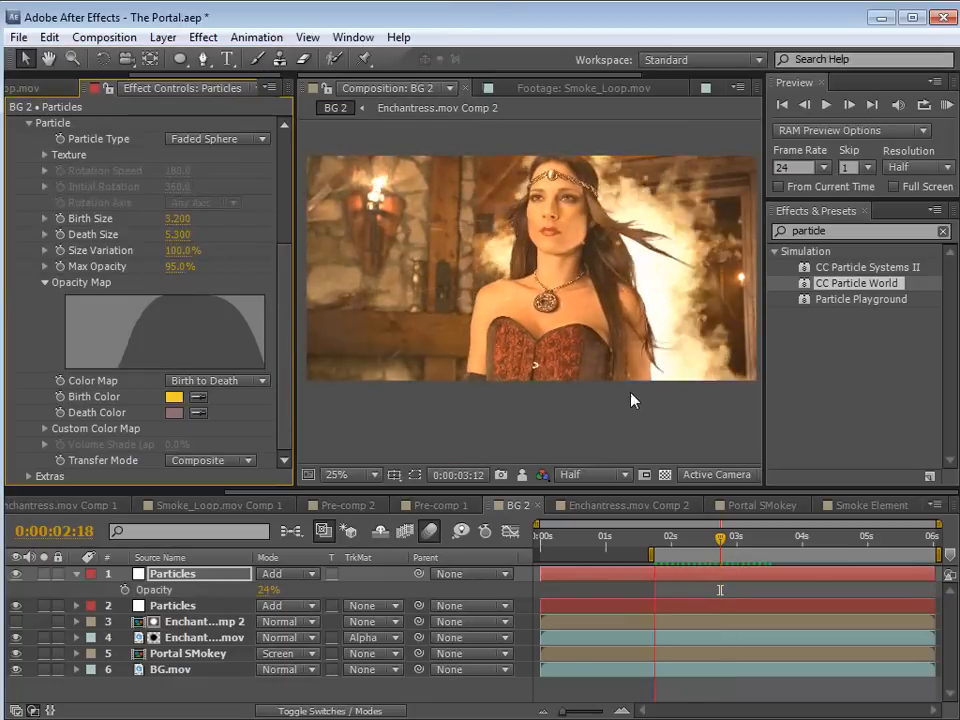
key(space)
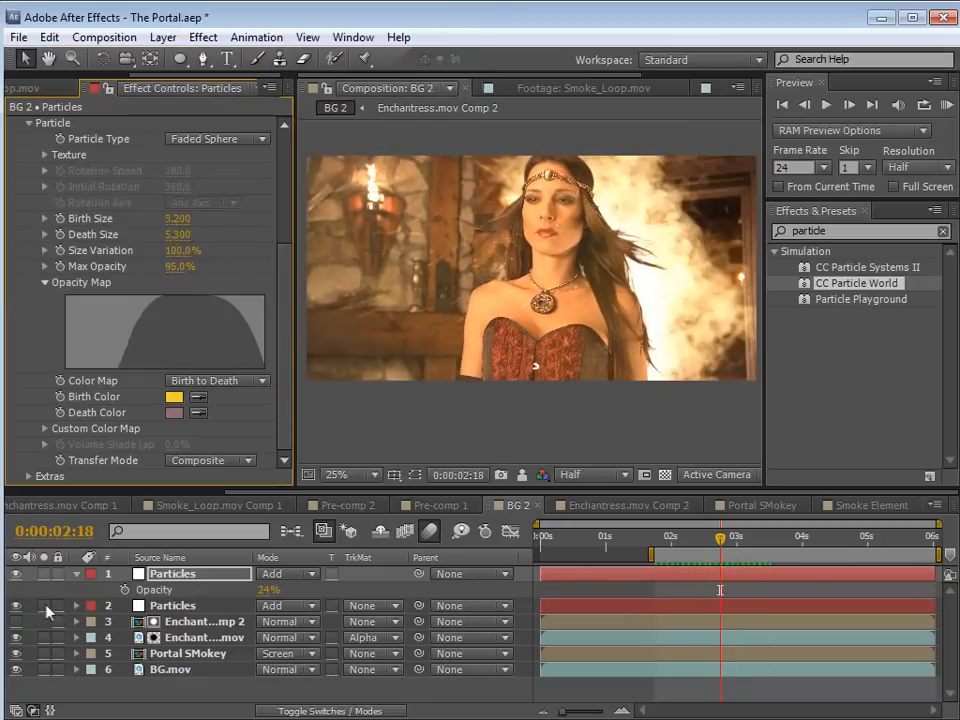
Solo both Particles layers, reduce the duplicate's Max Opacity to 34.0%, and preview the particles on their own
drag(45, 606, 43, 574)
key(space)
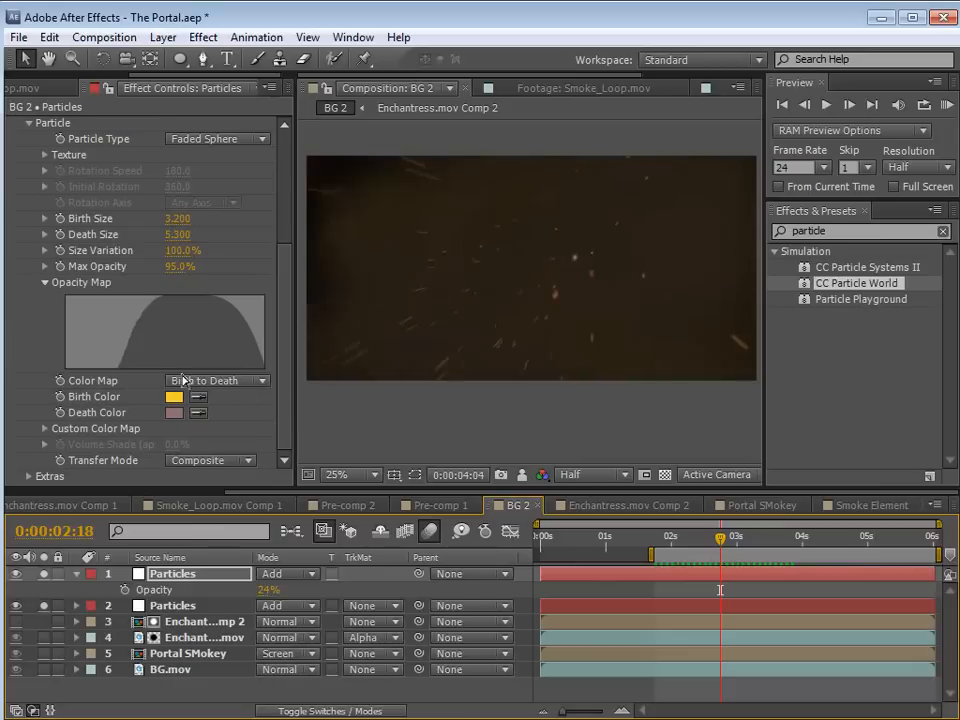
key(space)
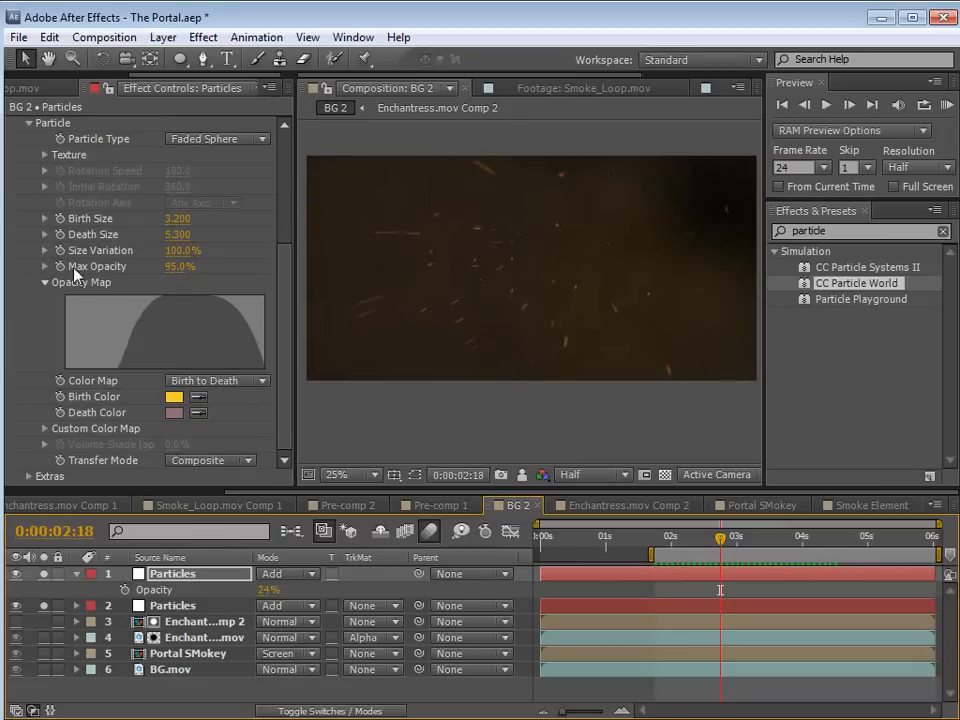
drag(175, 269, 126, 280)
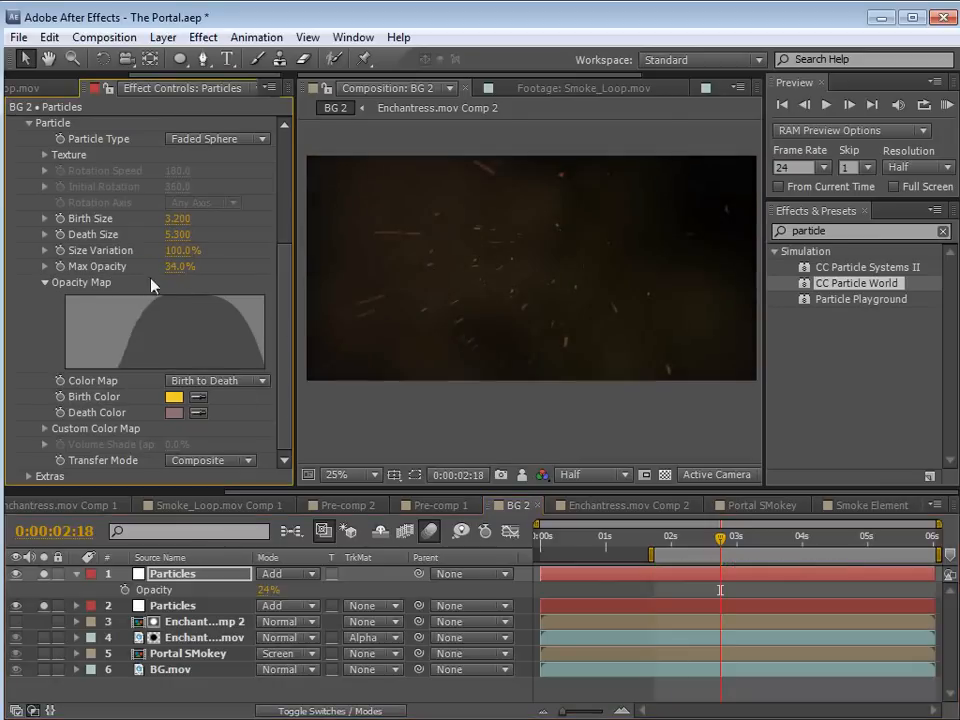
key(KP_0)
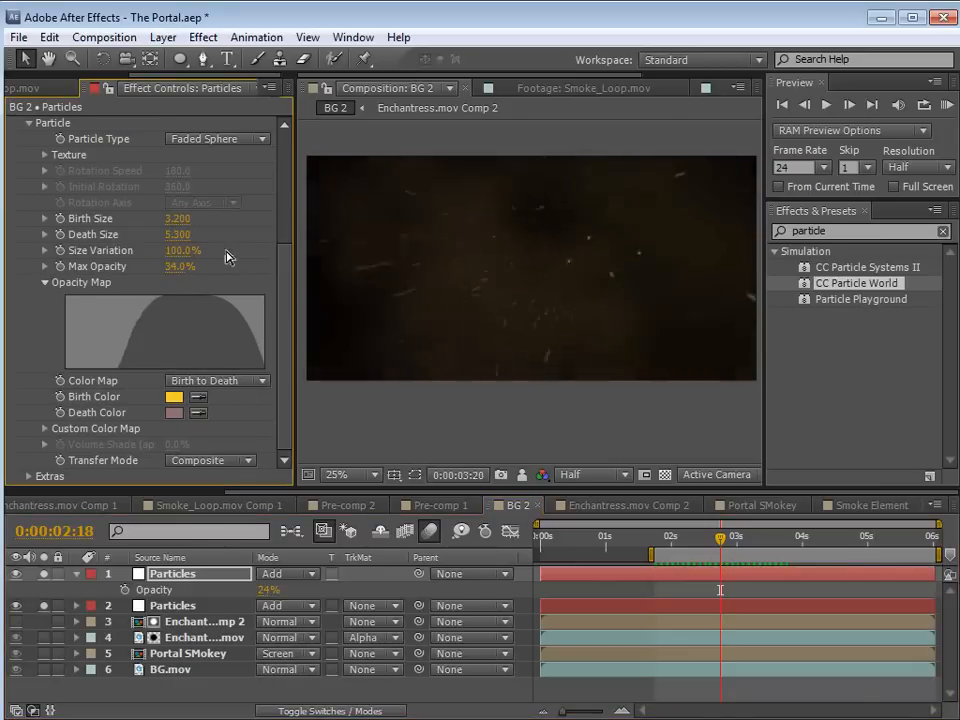
key(space)
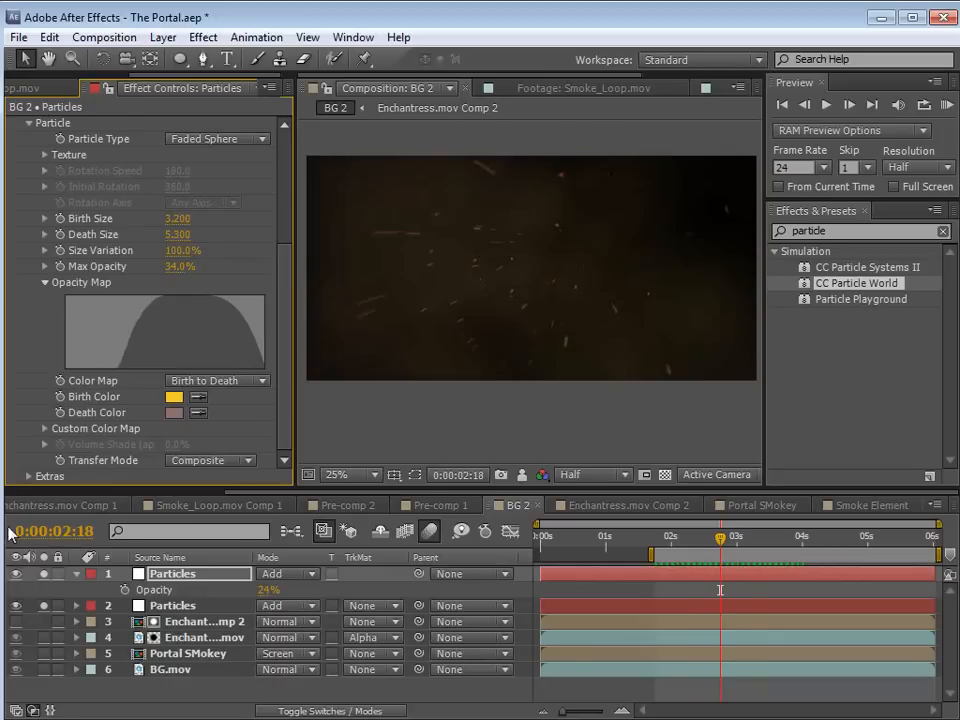
Unsolo both Particles layers and save the project
click(43, 605)
click(43, 573)
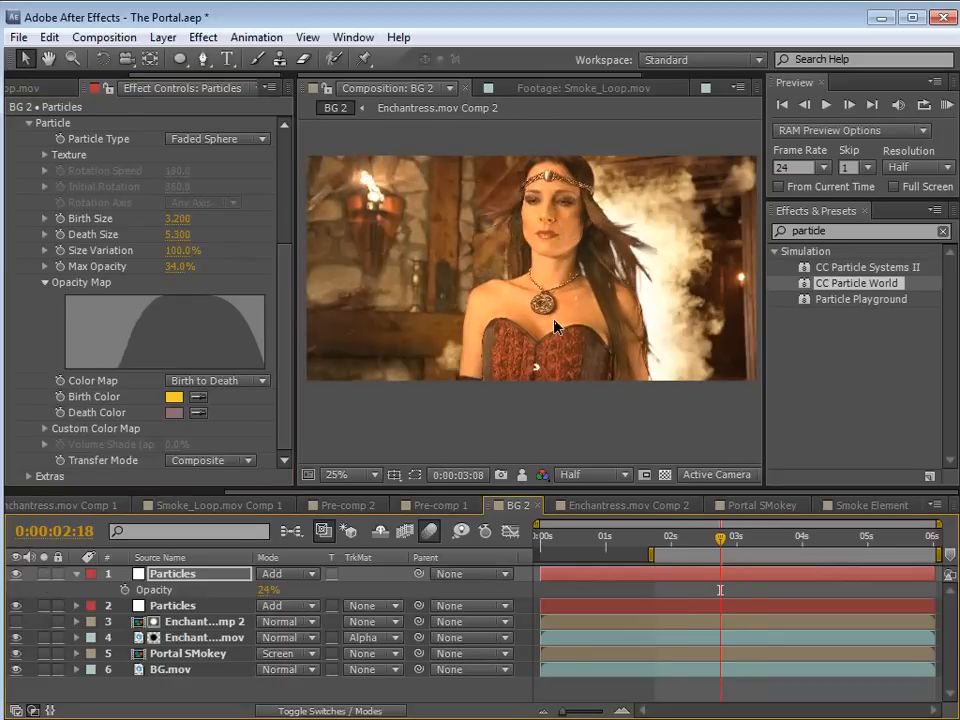
key(ctrl+s)
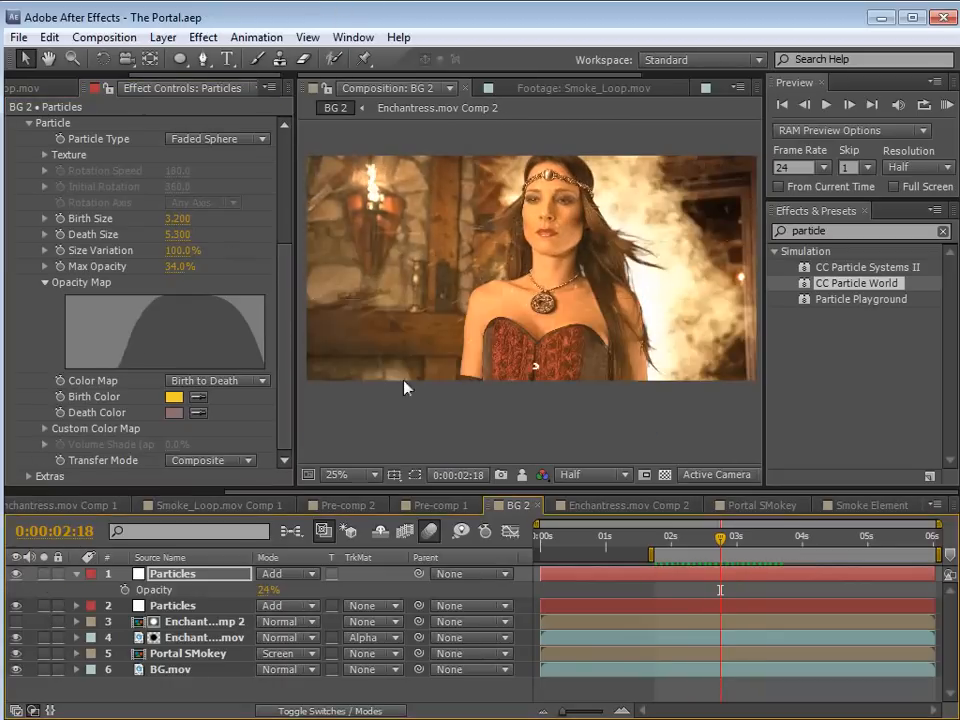
Collapse the top Particles layer's properties and add a new adjustment layer above all the layers
click(74, 574)
click(122, 688)
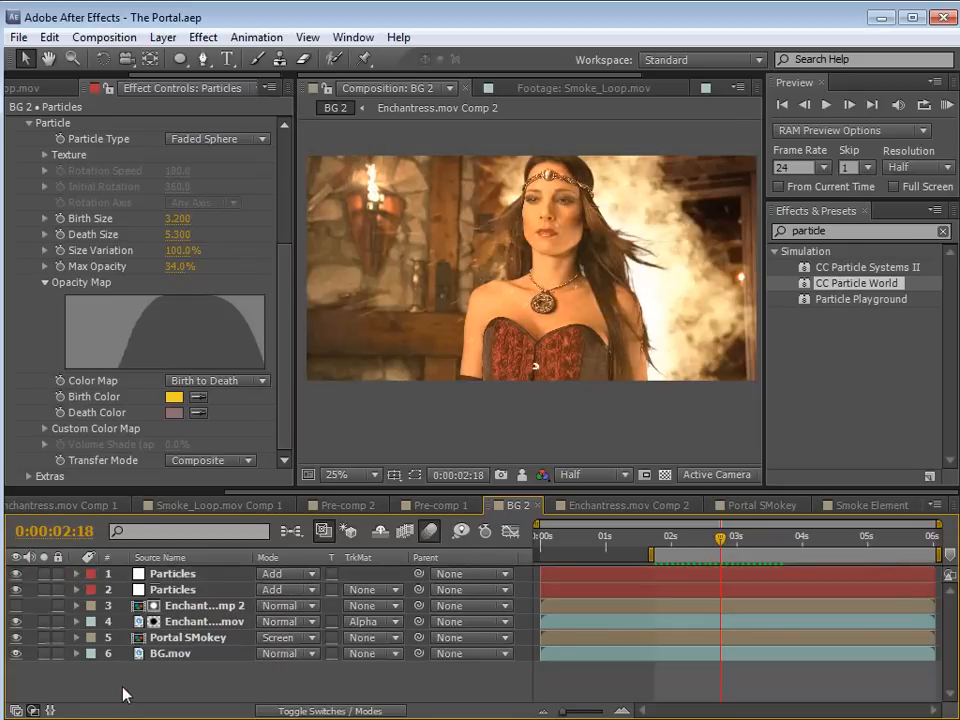
click(163, 37)
mouse_move(190, 59)
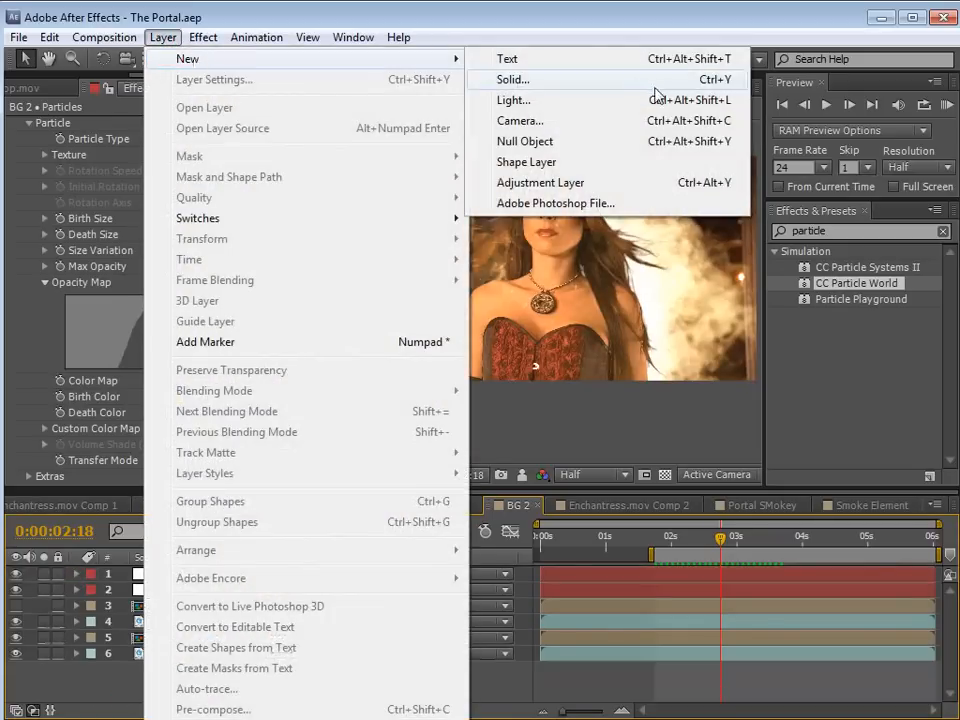
click(537, 183)
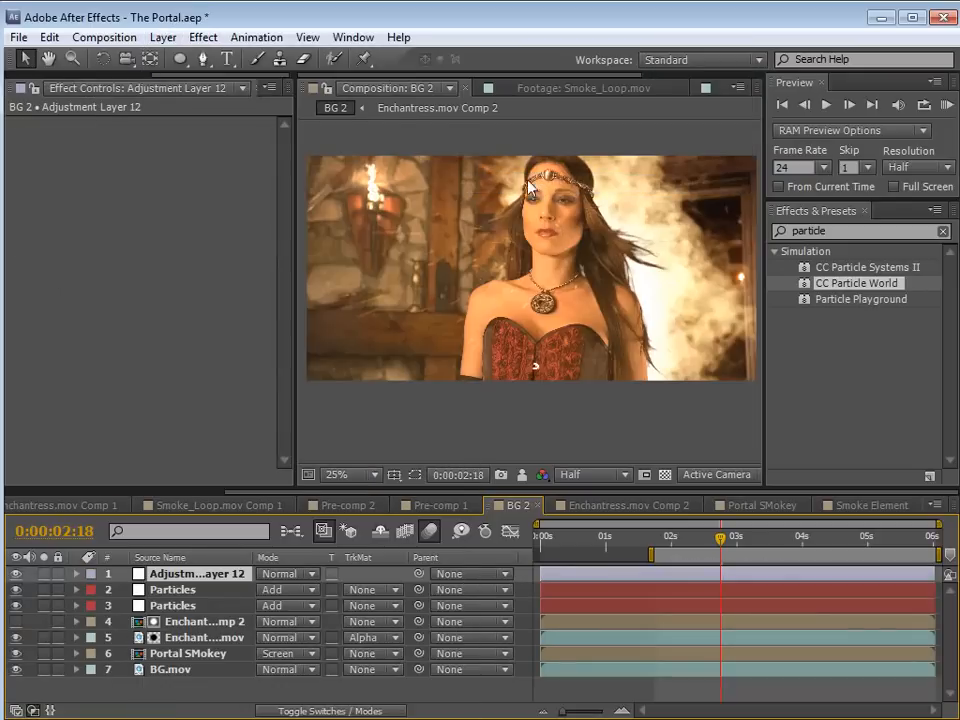
Apply a Glow effect to the adjustment layer with Threshold 74.1%, Radius 303.0 and Intensity 0.2
click(203, 37)
mouse_move(242, 563)
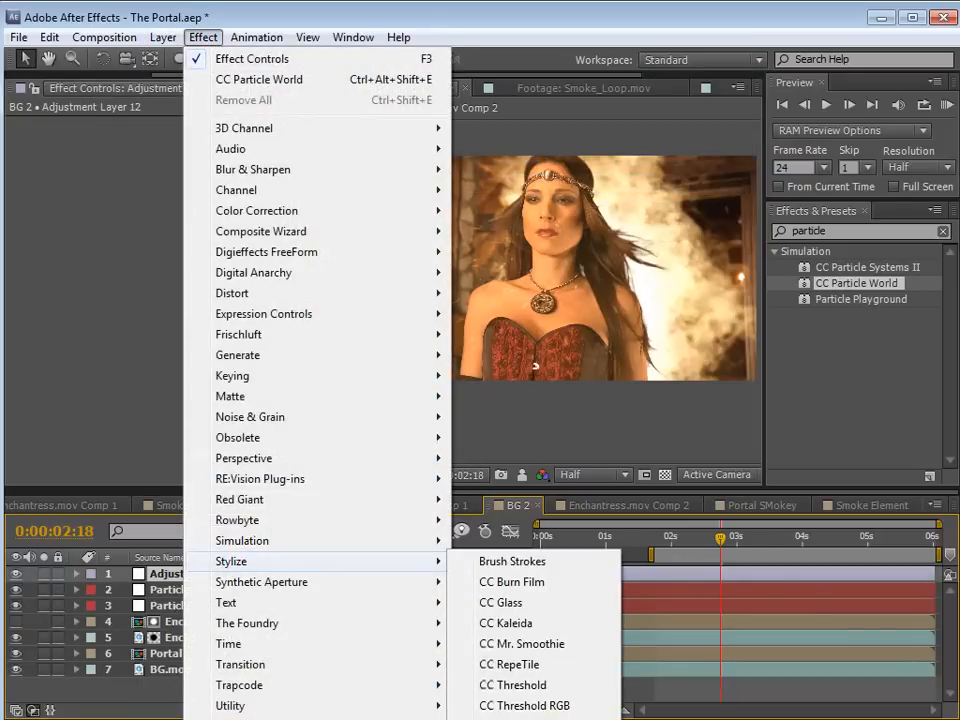
click(510, 718)
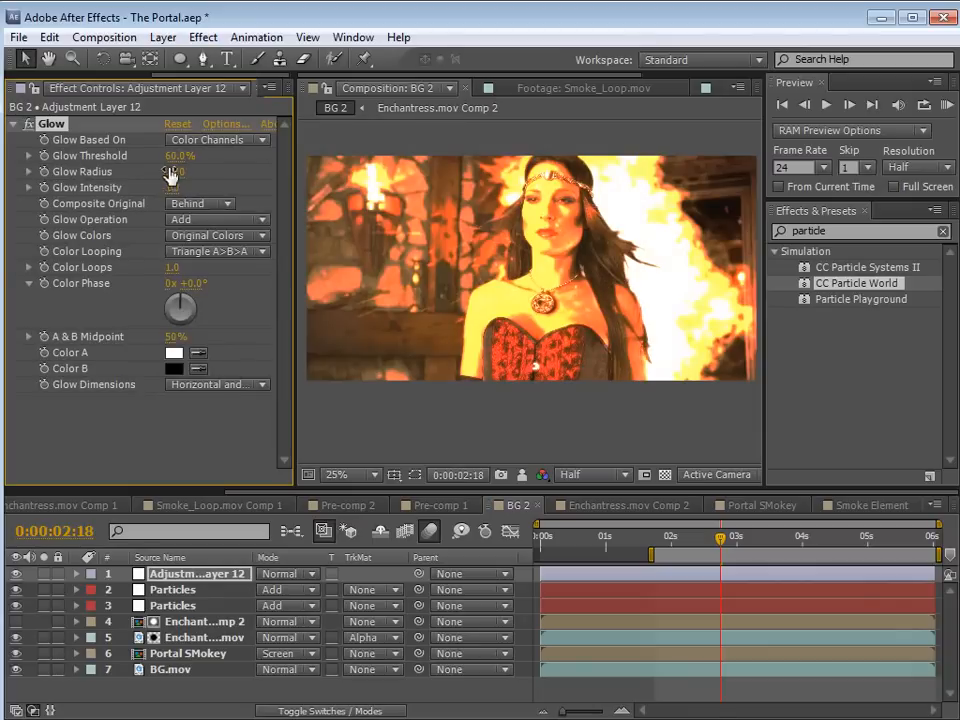
mouse_move(176, 155)
mouse_down()
mouse_move(212, 153)
mouse_move(168, 158)
mouse_up()
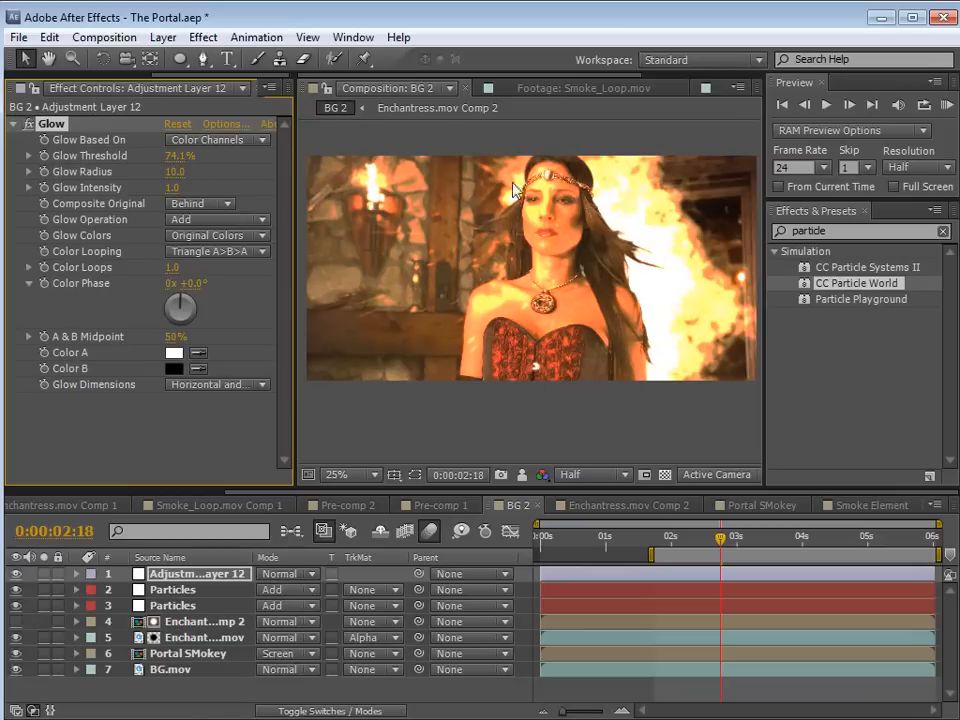
drag(172, 166, 434, 158)
drag(180, 188, 35, 188)
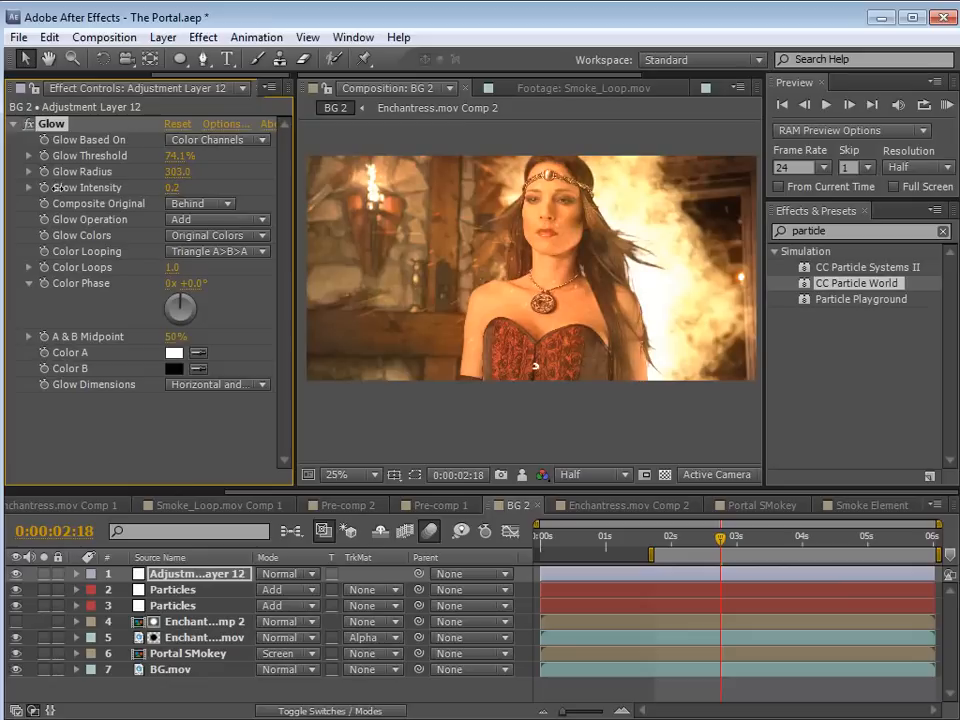
Begin masking the Glow adjustment layer with the Pen tool, with layer and mask outlines shown in the composition
click(203, 59)
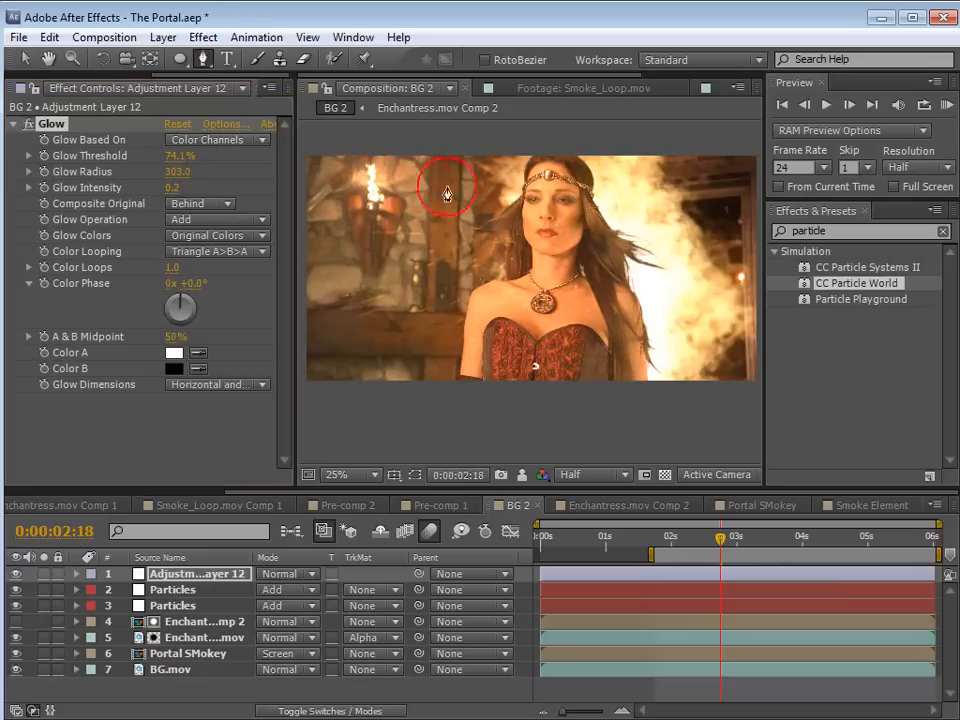
drag(661, 323, 570, 317)
click(415, 475)
drag(519, 258, 516, 291)
click(160, 576)
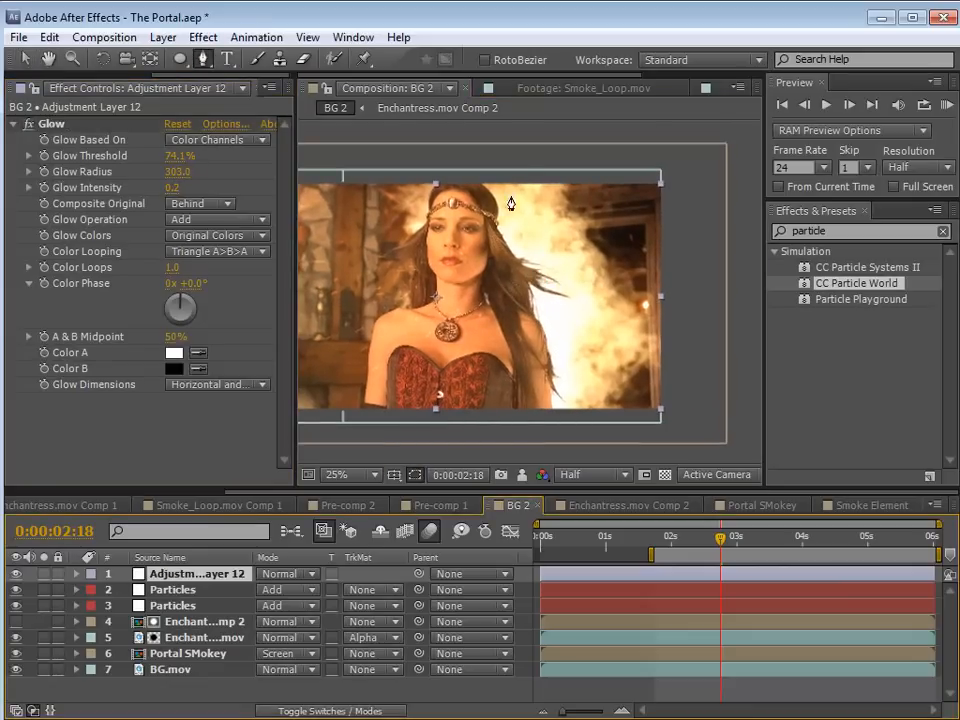
drag(433, 223, 557, 204)
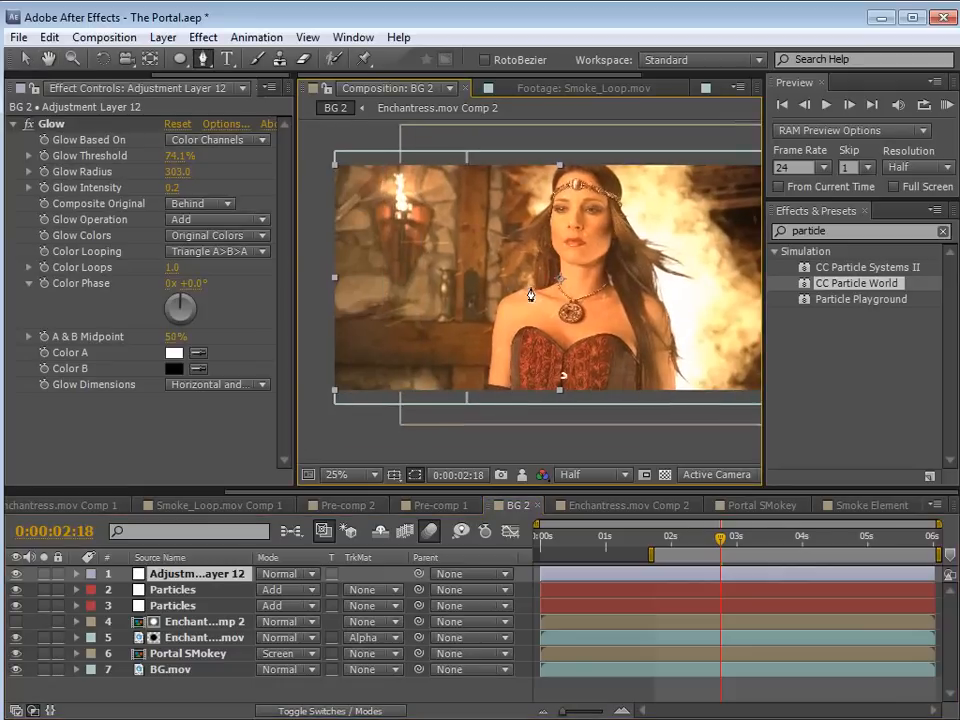
Draw a closed Pen mask on the adjustment layer, enclosing the half of the frame from the woman's face past the bright smoke
drag(603, 293, 495, 281)
drag(474, 203, 473, 288)
click(440, 141)
drag(467, 412, 443, 443)
click(733, 439)
click(726, 158)
click(442, 143)
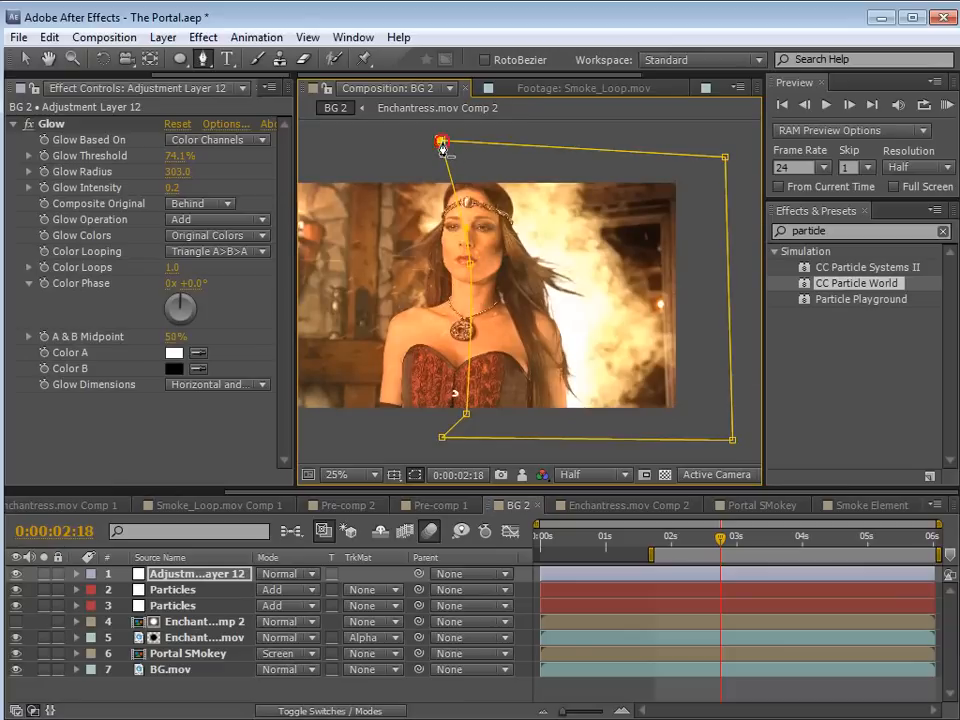
Hide both Particles layers, rename the adjustment layer to GLOW and place it beneath them
drag(15, 589, 15, 606)
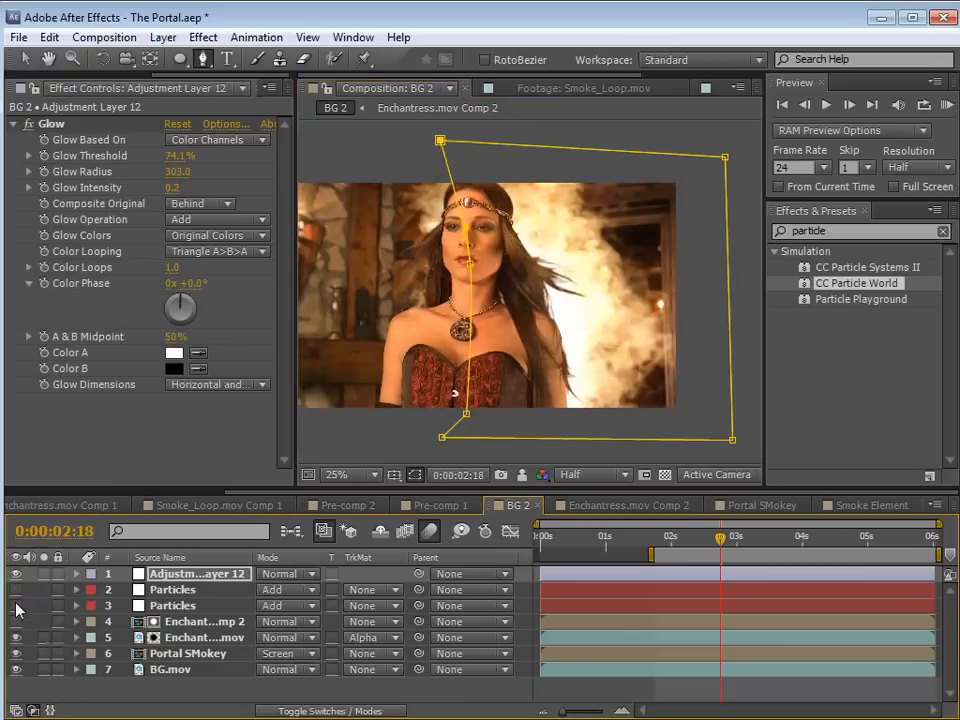
click(180, 574)
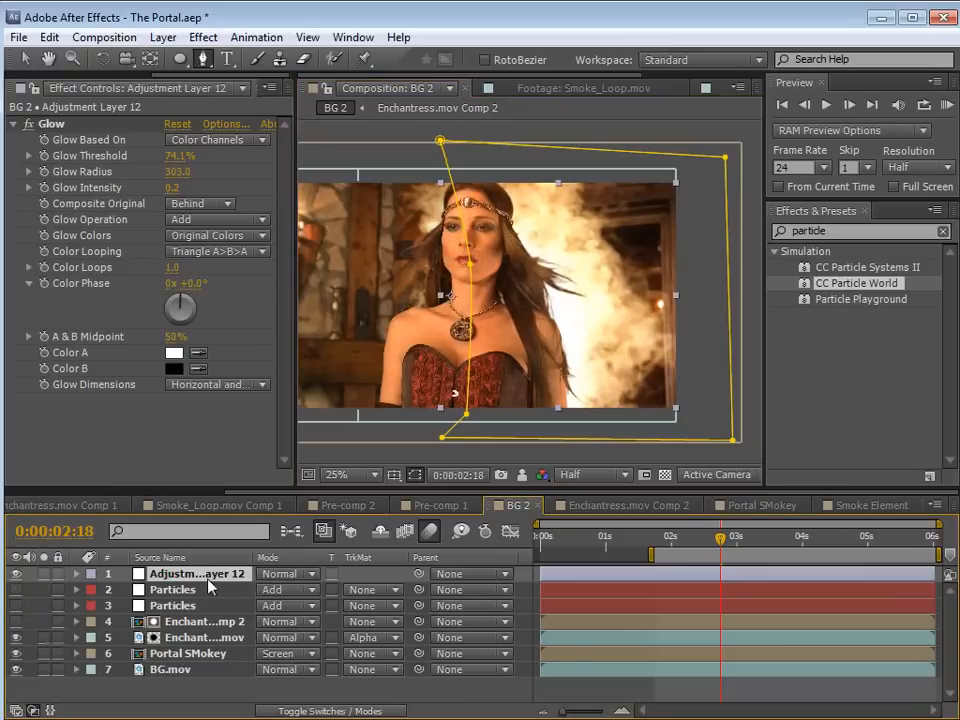
key(Return)
text(GLOW)
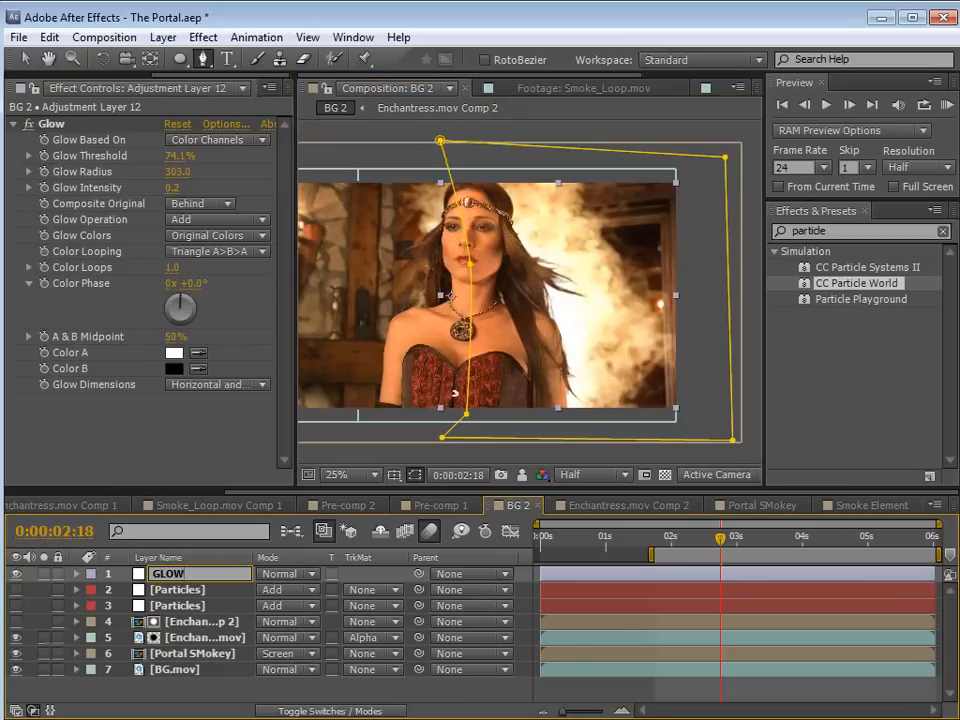
click(190, 590)
drag(168, 574, 160, 620)
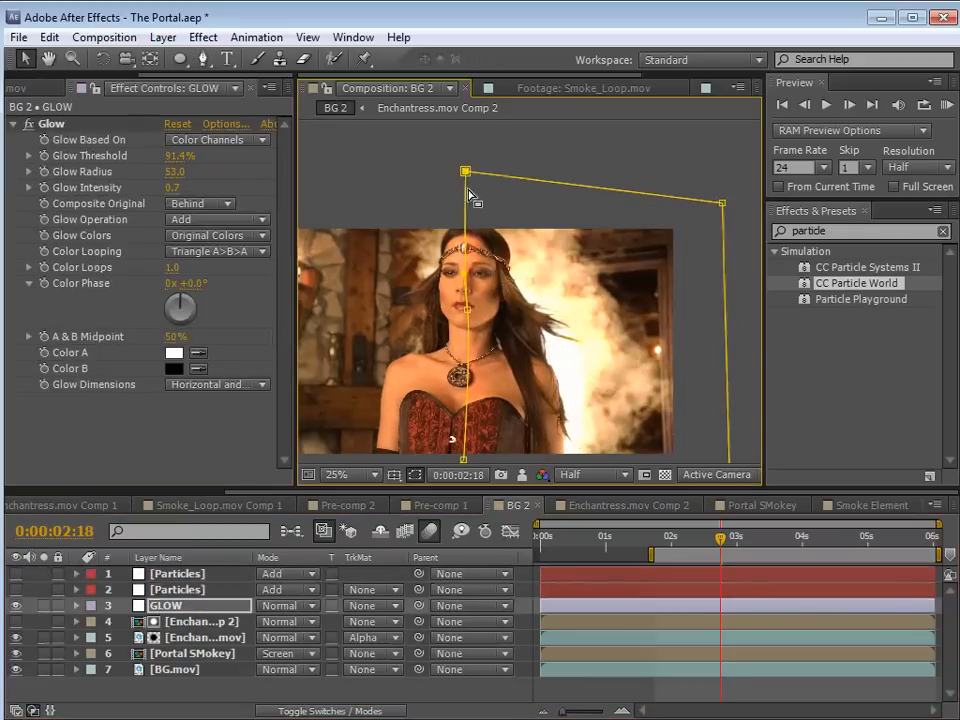
Shift the GLOW mask's inner edge toward the smoke beside the face and feather the mask to 254 pixels
drag(469, 311, 494, 311)
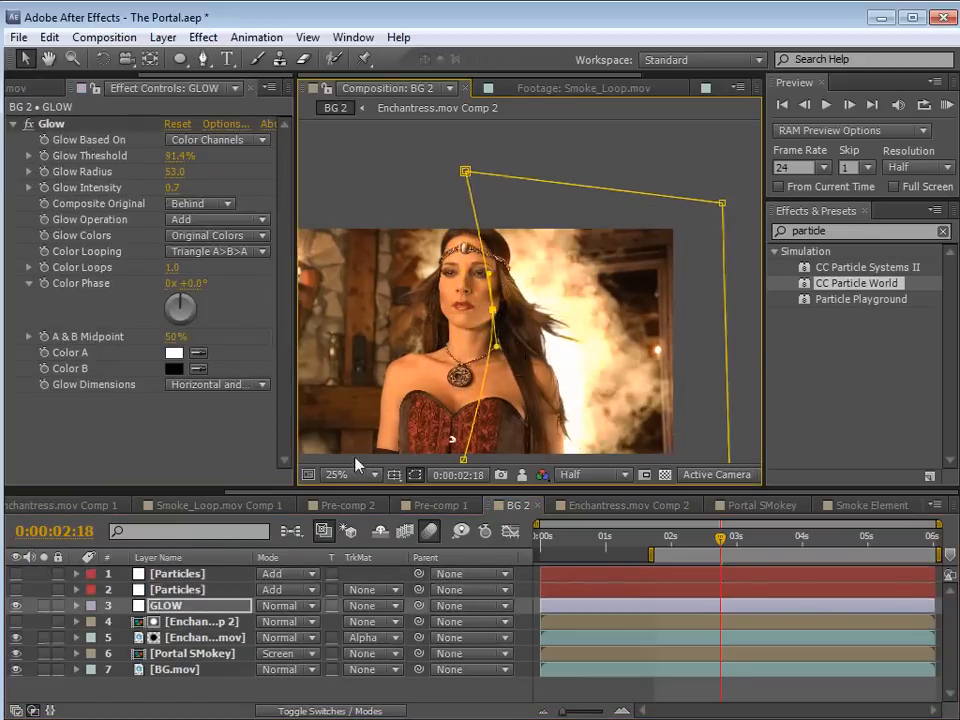
key(f)
drag(308, 640, 317, 638)
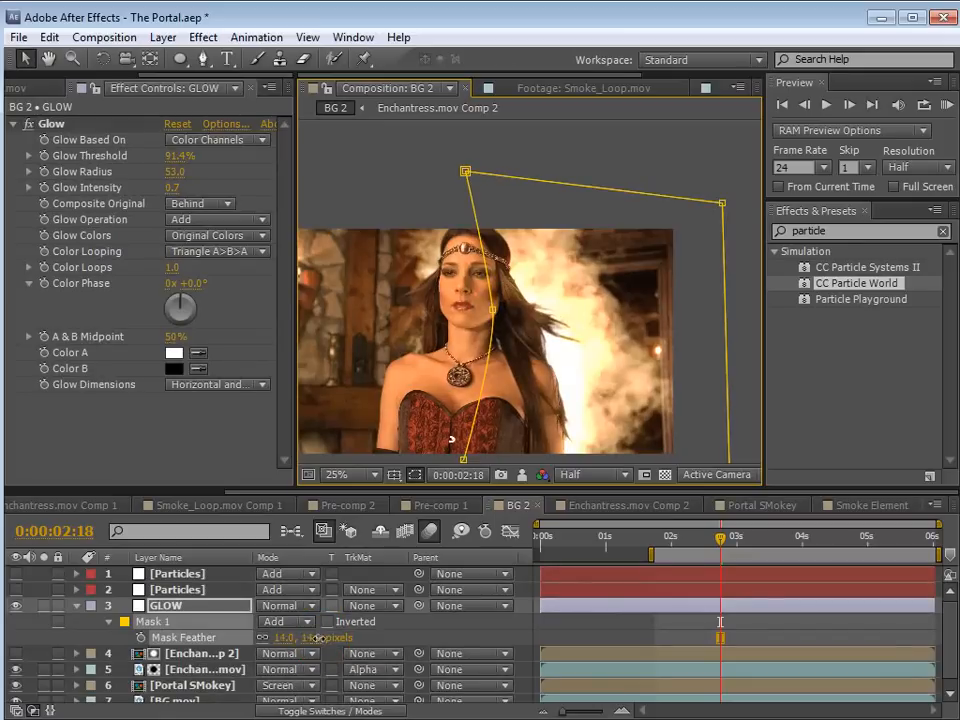
drag(374, 629, 537, 630)
drag(493, 310, 511, 332)
Set the GLOW layer's glow radius to 146 and its glow intensity to 1.9
scroll(508, 318, up, 1)
key(space)
drag(175, 171, 277, 193)
drag(175, 171, 218, 170)
scroll(381, 263, down, 2)
key(space)
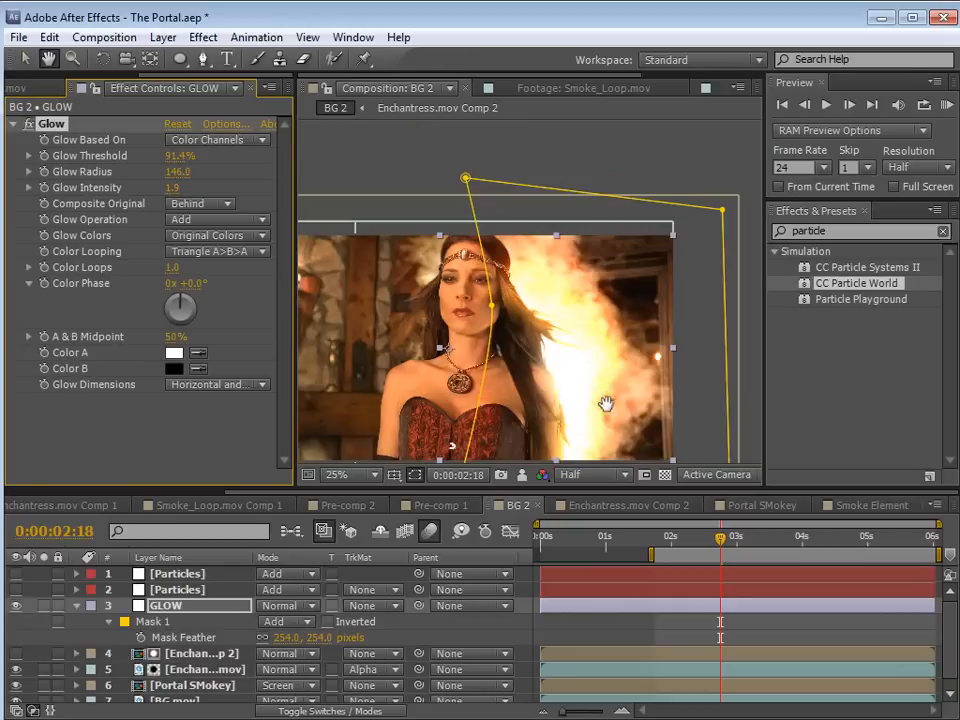
drag(606, 403, 591, 291)
Set the glow colors to A & B Colors and make Color A a light tan
click(192, 235)
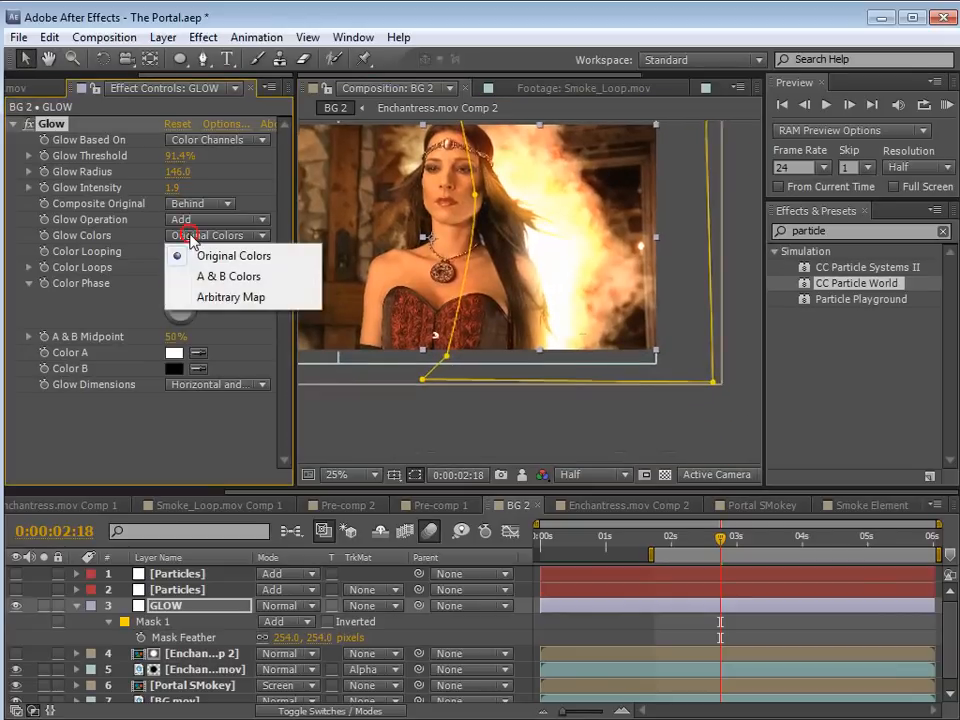
click(243, 282)
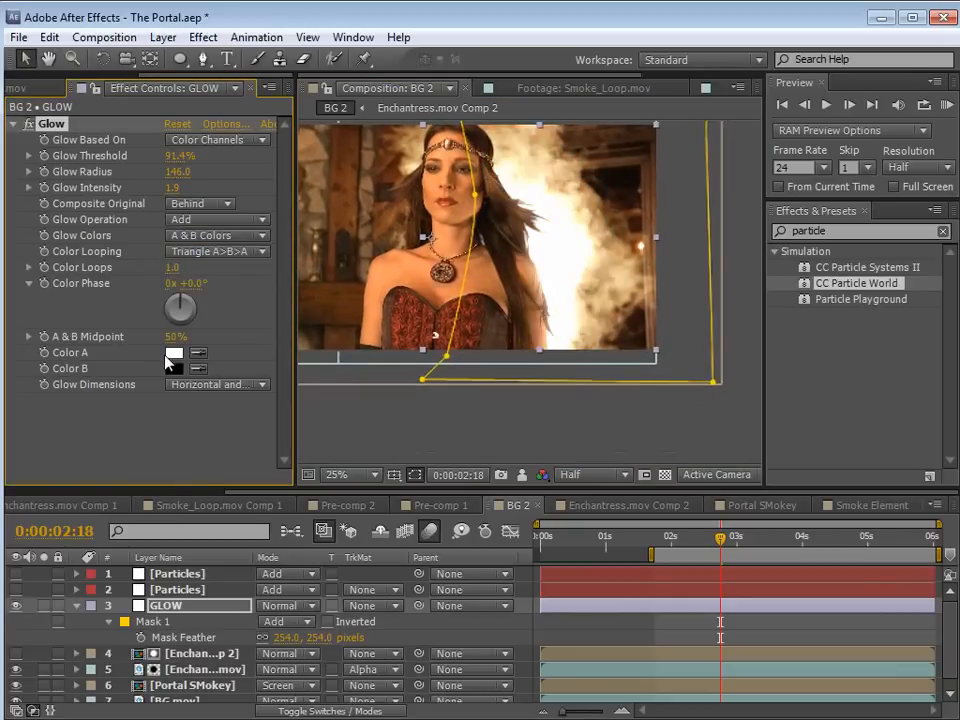
click(174, 352)
click(281, 256)
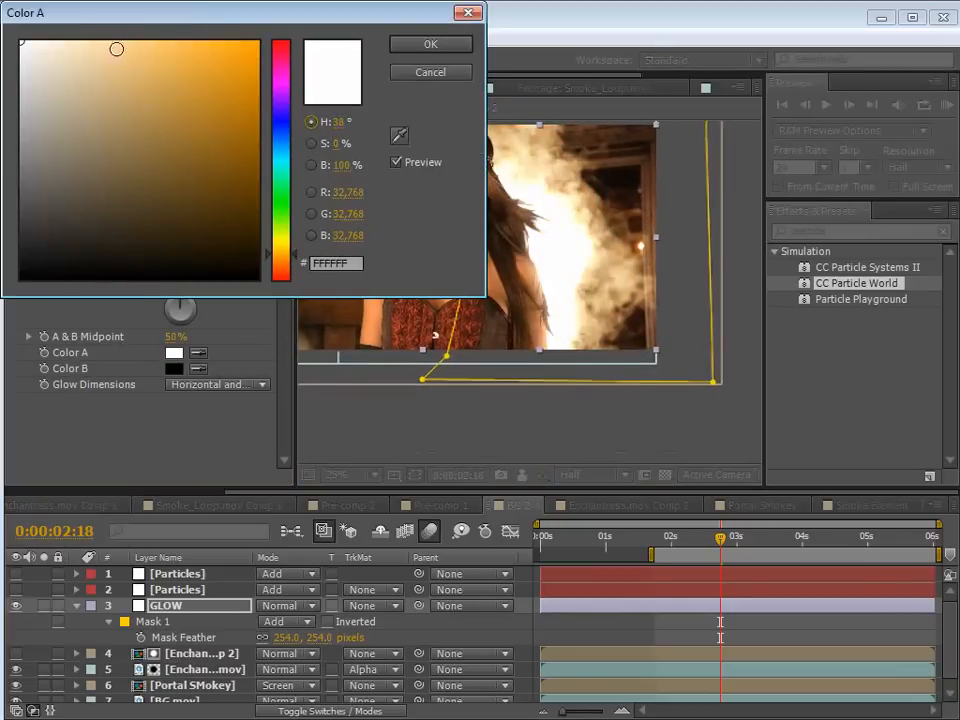
click(122, 80)
click(431, 44)
scroll(549, 291, up, 2)
drag(391, 152, 394, 343)
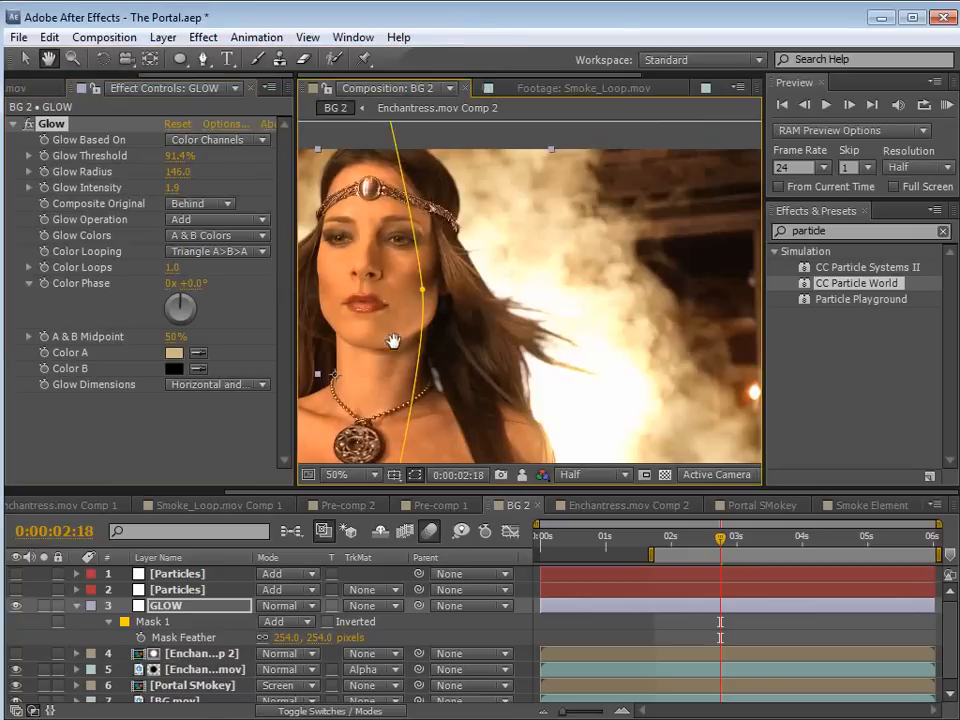
Set glow Color B to orange E4743D and adjust the glow to threshold 91%, radius 260 and intensity 1.5
click(174, 369)
drag(281, 272, 283, 267)
drag(206, 77, 211, 71)
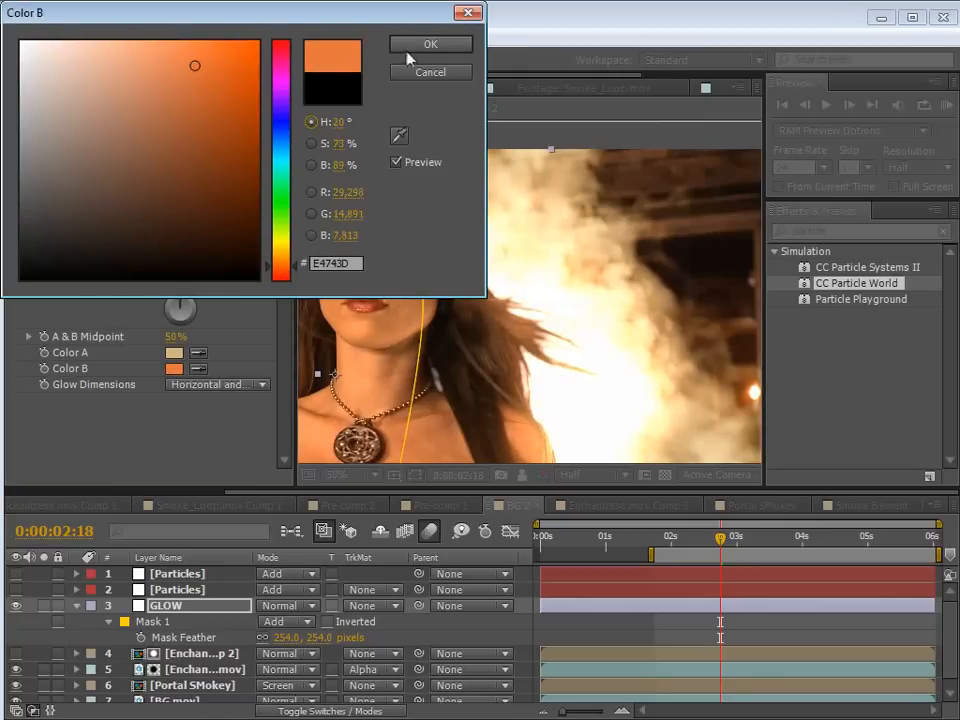
click(412, 48)
drag(174, 192, 223, 190)
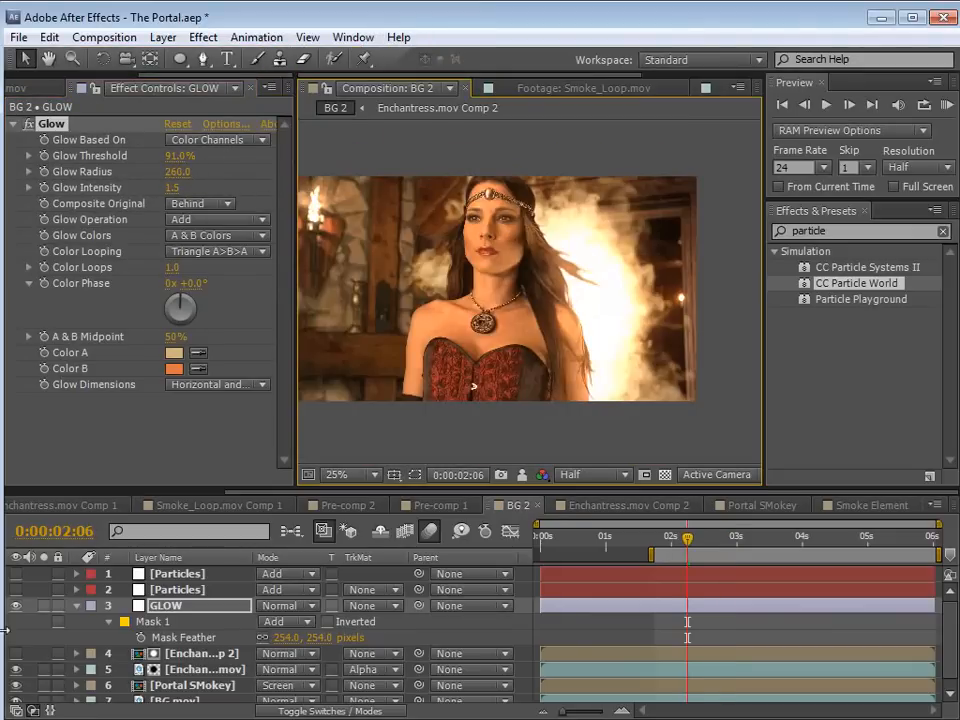
Turn both Particles layers back on and move the current time to 0:00:03:03 to check the glow
drag(17, 589, 16, 575)
drag(695, 543, 744, 543)
drag(568, 312, 592, 317)
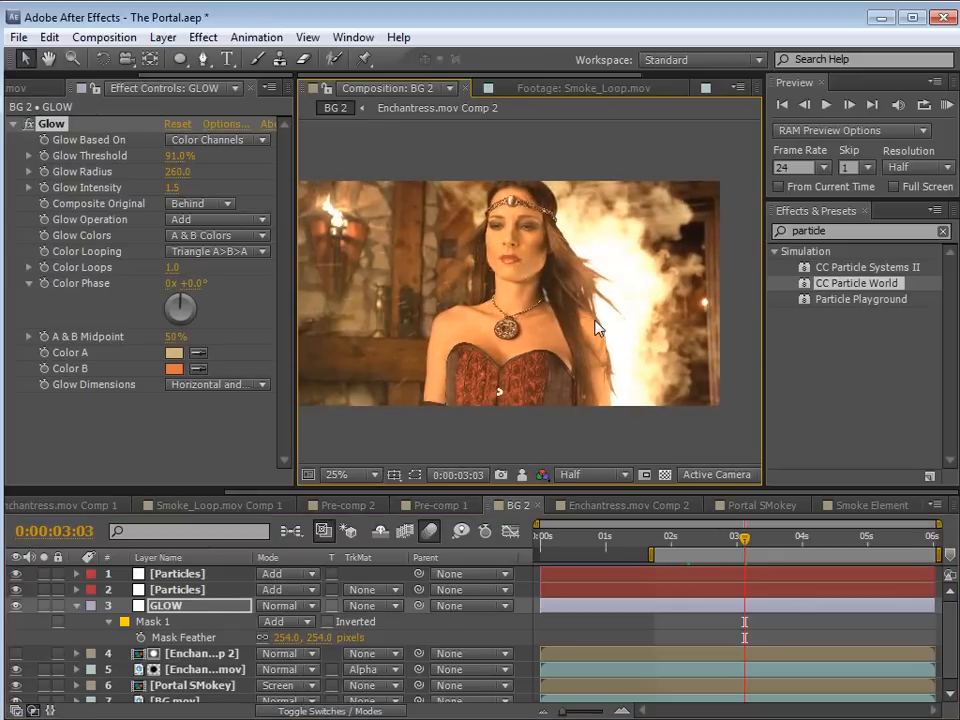
Create a new adjustment layer above all other layers and name it CC
click(163, 37)
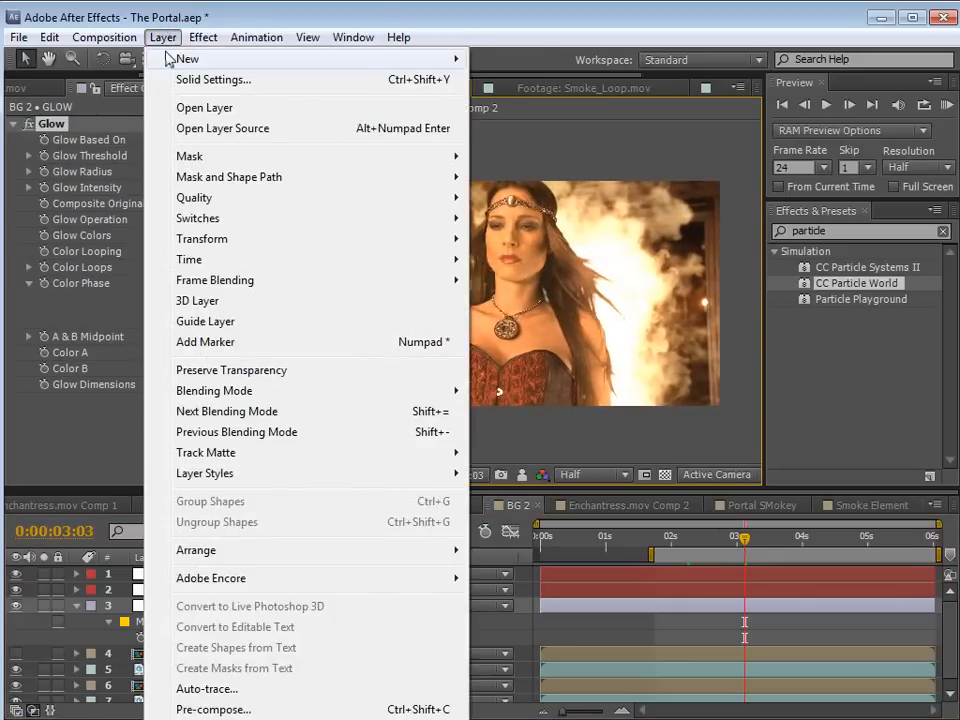
mouse_move(190, 59)
click(531, 185)
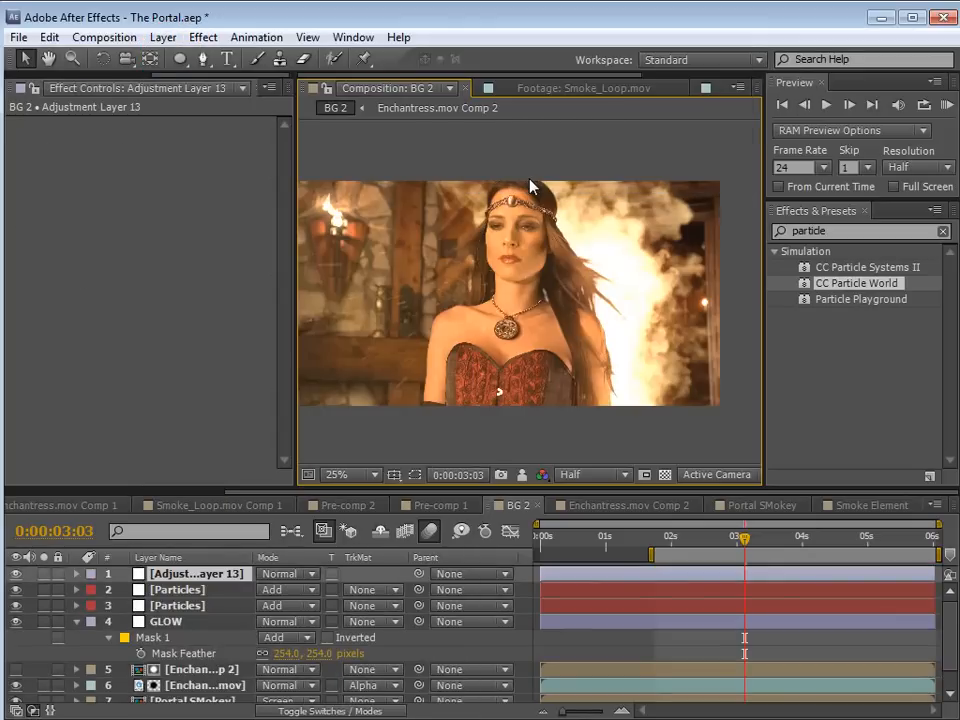
click(190, 574)
key(Return)
text(CC)
key(Return)
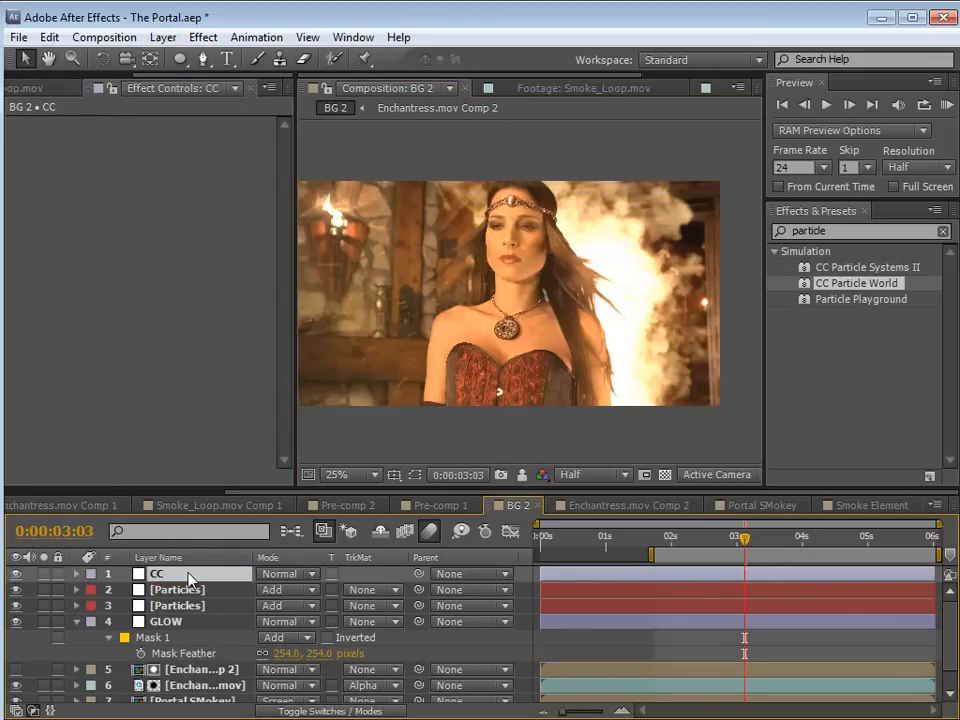
Apply the Tint and Curves effects to the CC layer and set the amount to tint to 35%
double_click(810, 231)
key(BackSpace)
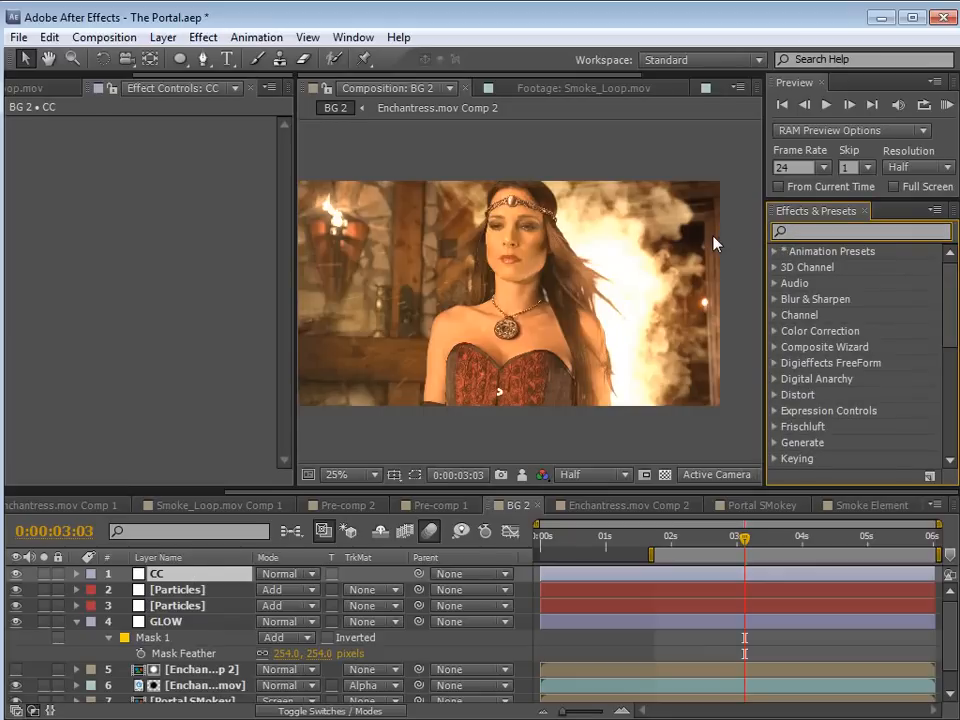
text(tint)
drag(826, 348, 664, 577)
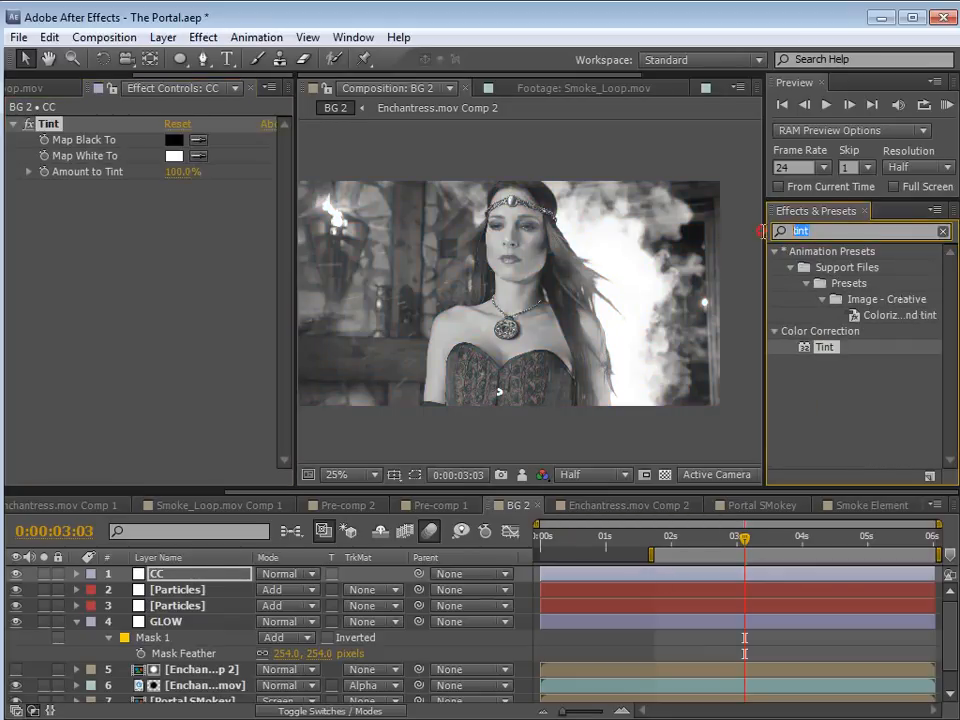
text(curves)
drag(826, 347, 672, 576)
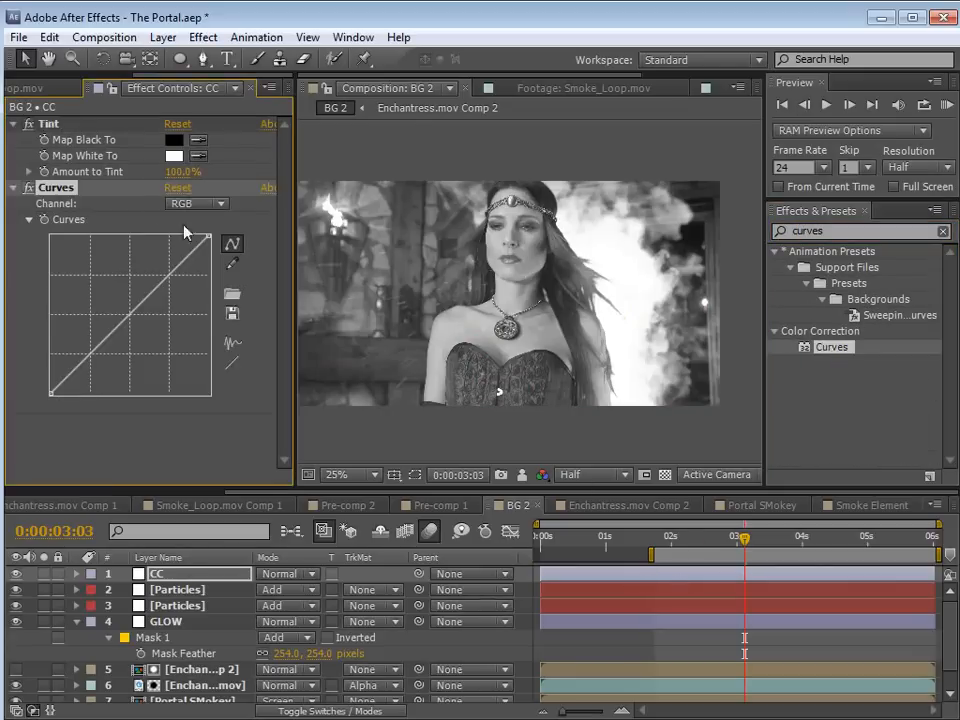
drag(185, 173, 111, 172)
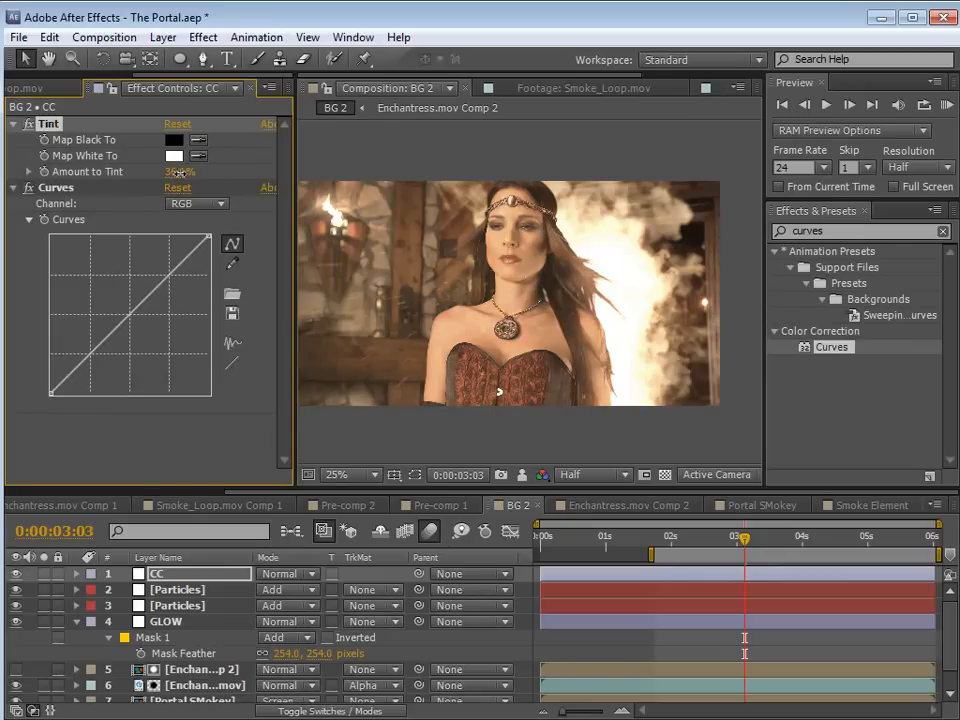
Pull down the shadows and lower midtones of the RGB curve on the CC layer to add contrast
click(56, 190)
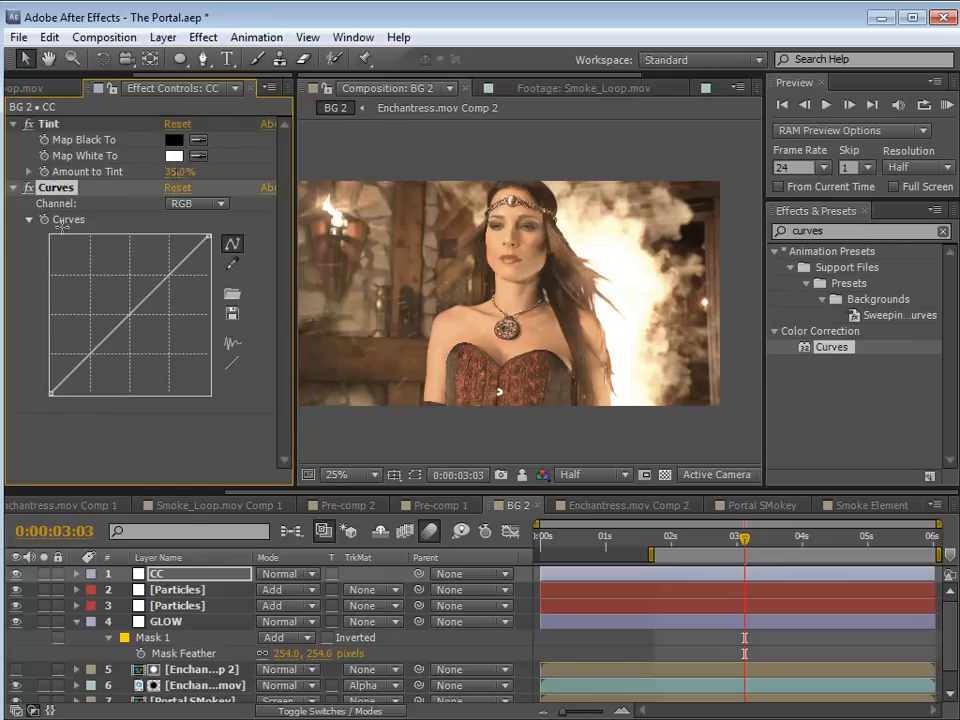
drag(129, 317, 99, 368)
scroll(480, 272, up, 2)
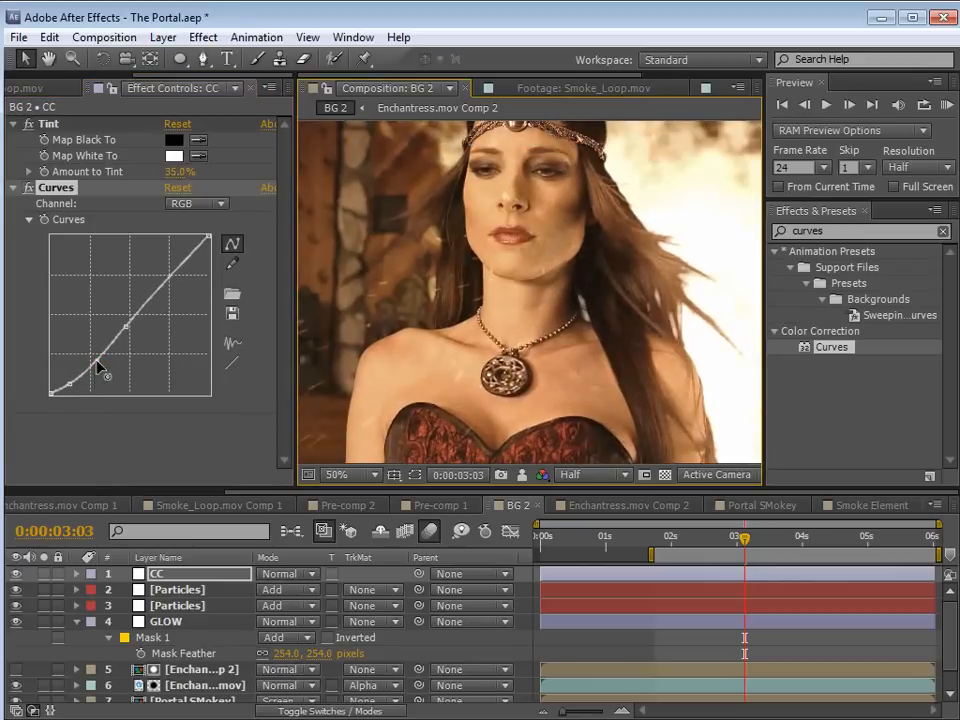
scroll(524, 282, down, 2)
mouse_move(530, 311)
mouse_down()
mouse_move(527, 325)
mouse_move(542, 308)
mouse_up()
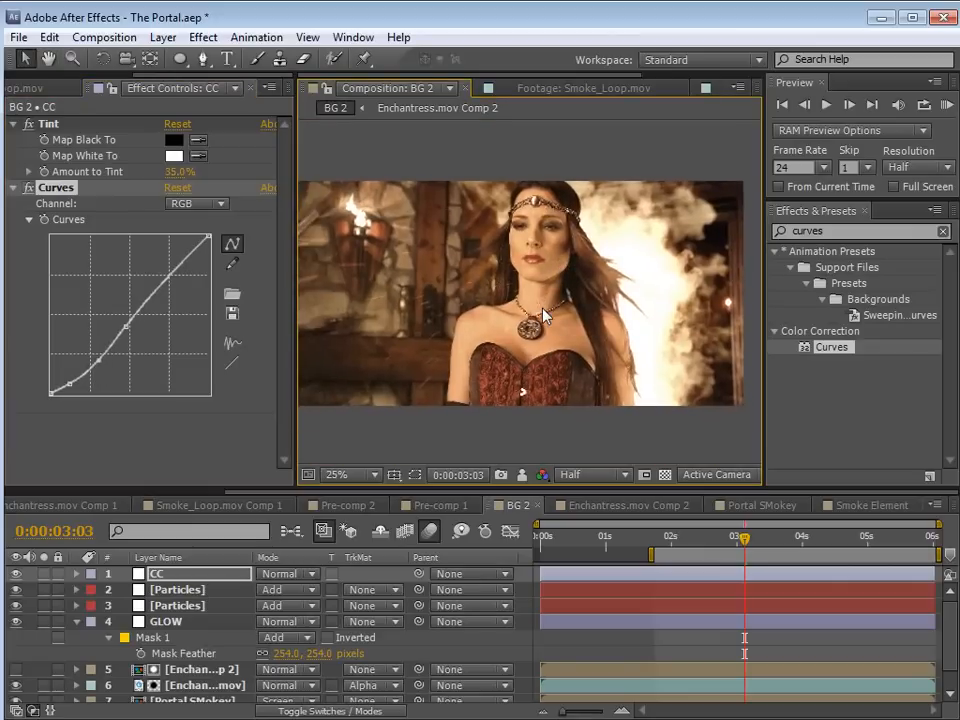
Lower the midtones of the red channel in the CC layer's Curves effect
click(194, 204)
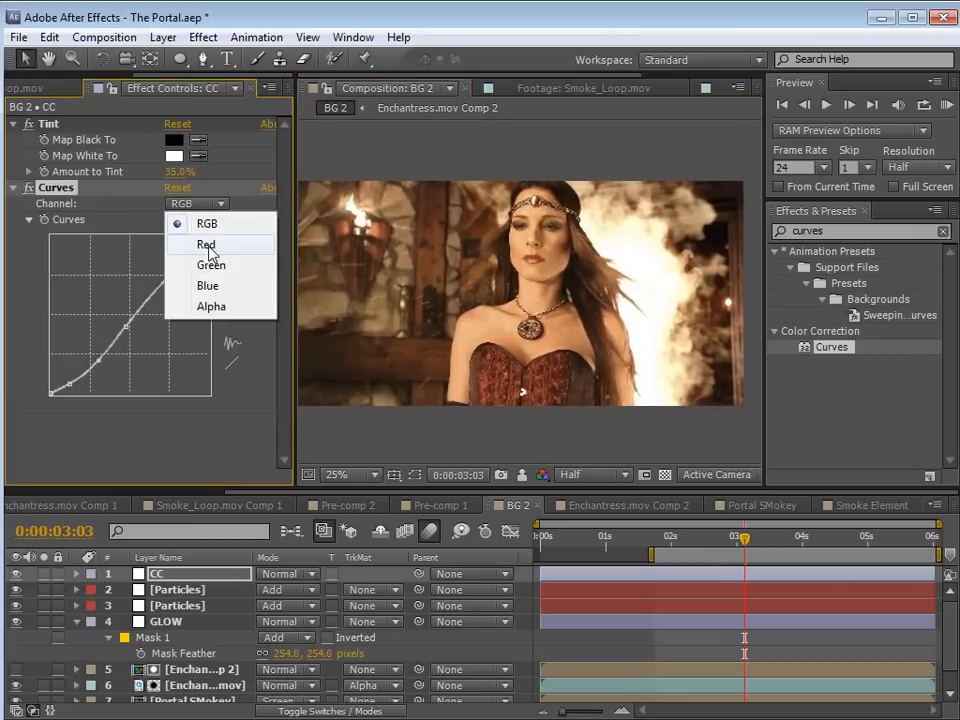
click(205, 246)
mouse_move(123, 320)
mouse_down()
mouse_move(131, 332)
mouse_move(154, 331)
mouse_move(133, 336)
mouse_up()
Raise the blue channel's midtones slightly in Curves and reduce the amount to tint to 32%
click(196, 203)
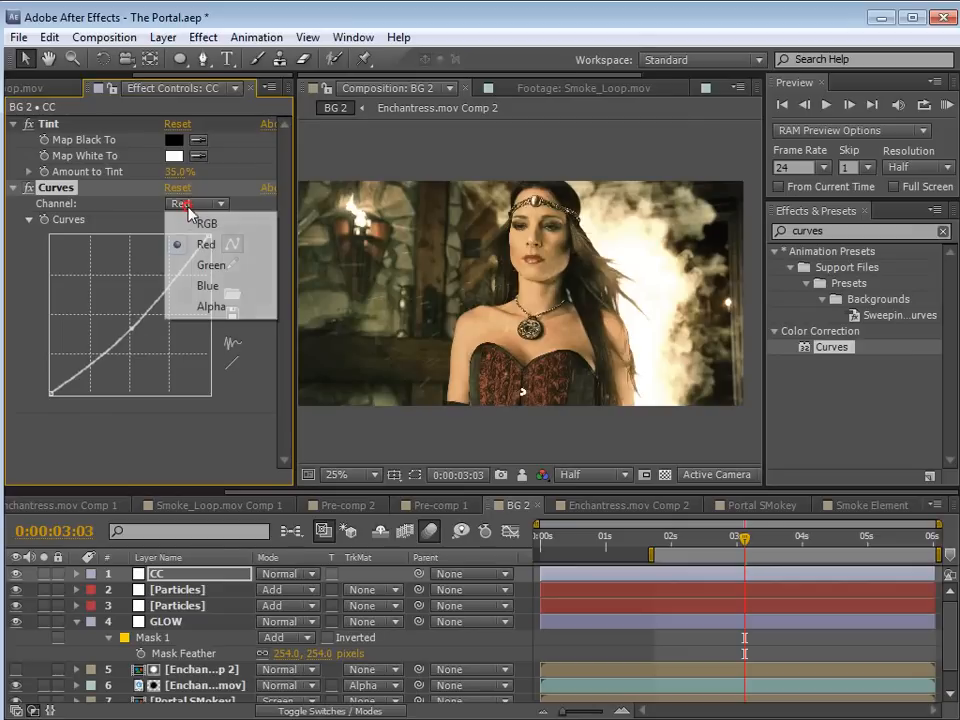
click(202, 286)
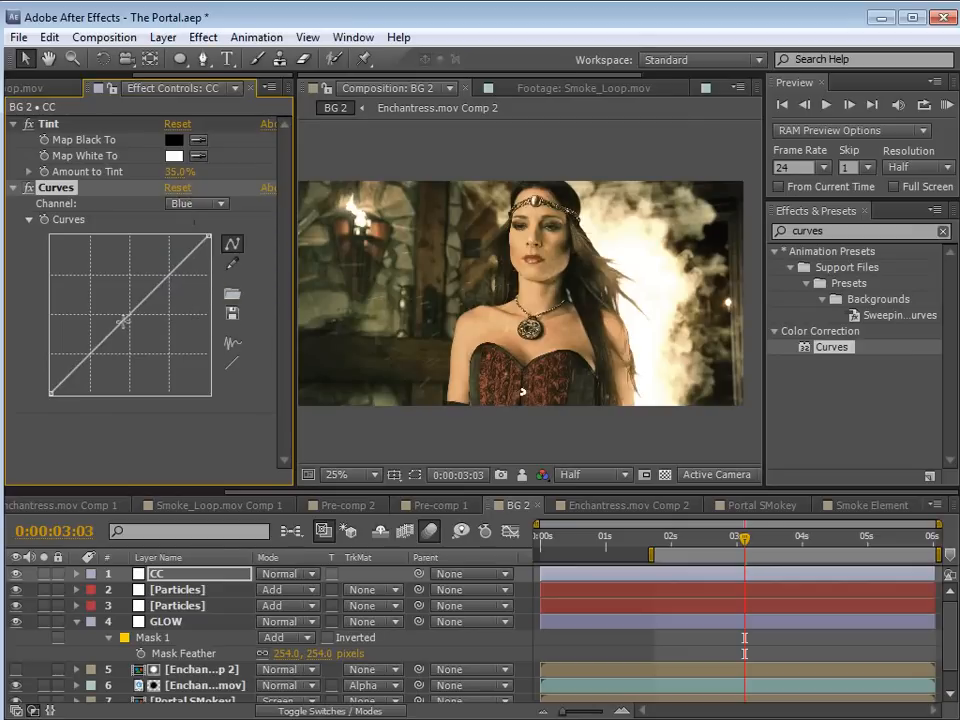
mouse_move(123, 326)
mouse_down()
mouse_move(133, 328)
mouse_move(116, 322)
mouse_move(124, 328)
mouse_up()
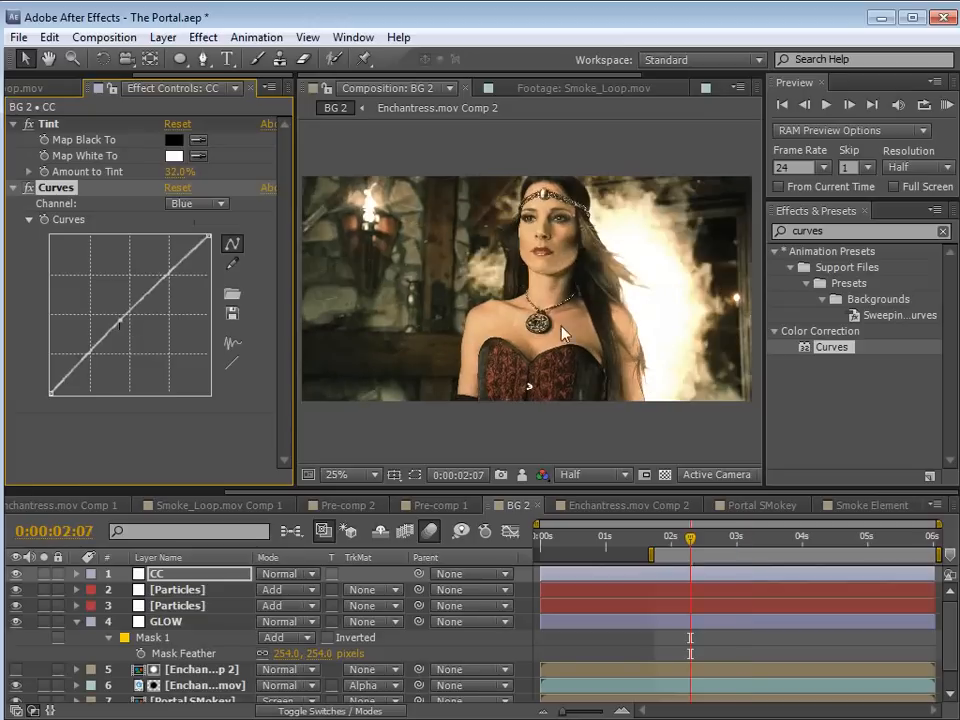
Add a second Curves effect to the CC layer and lower the shadows of its red channel
drag(833, 347, 125, 401)
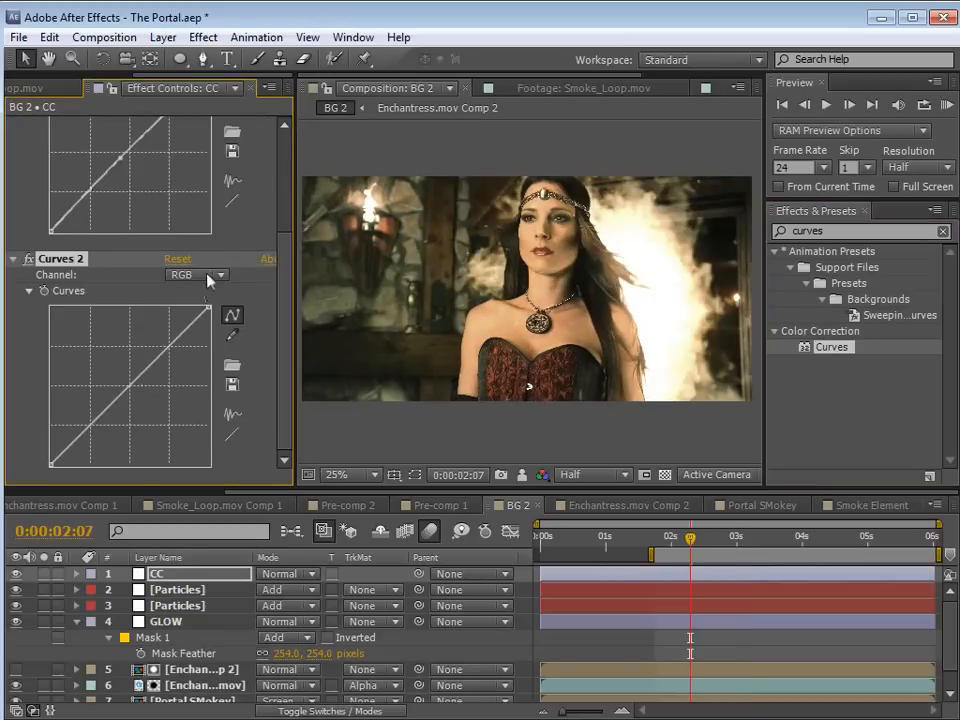
click(190, 274)
click(205, 316)
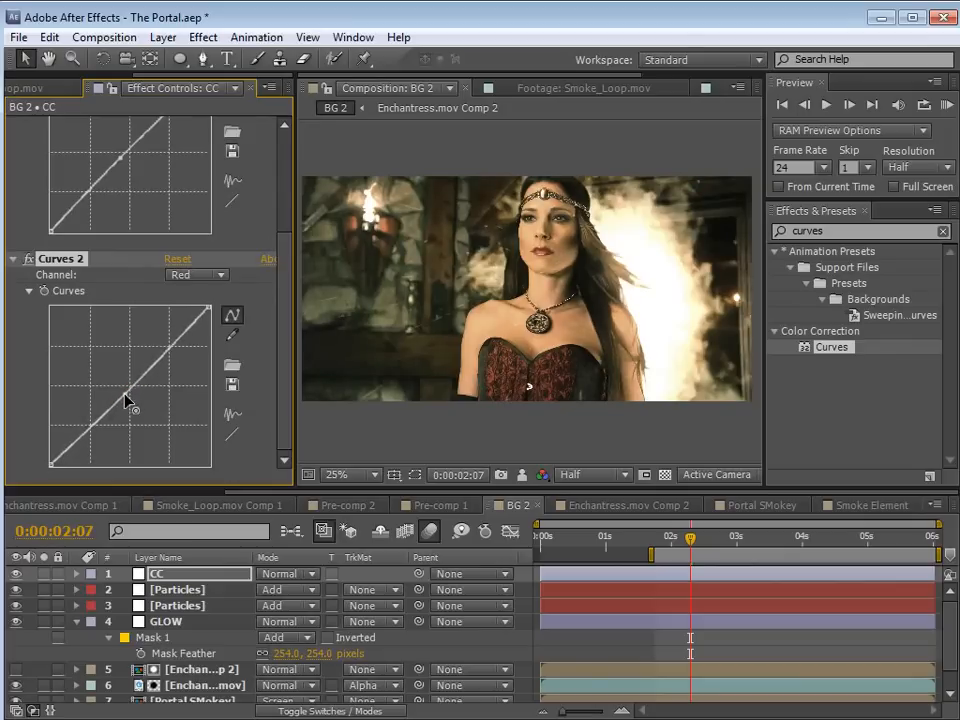
click(124, 397)
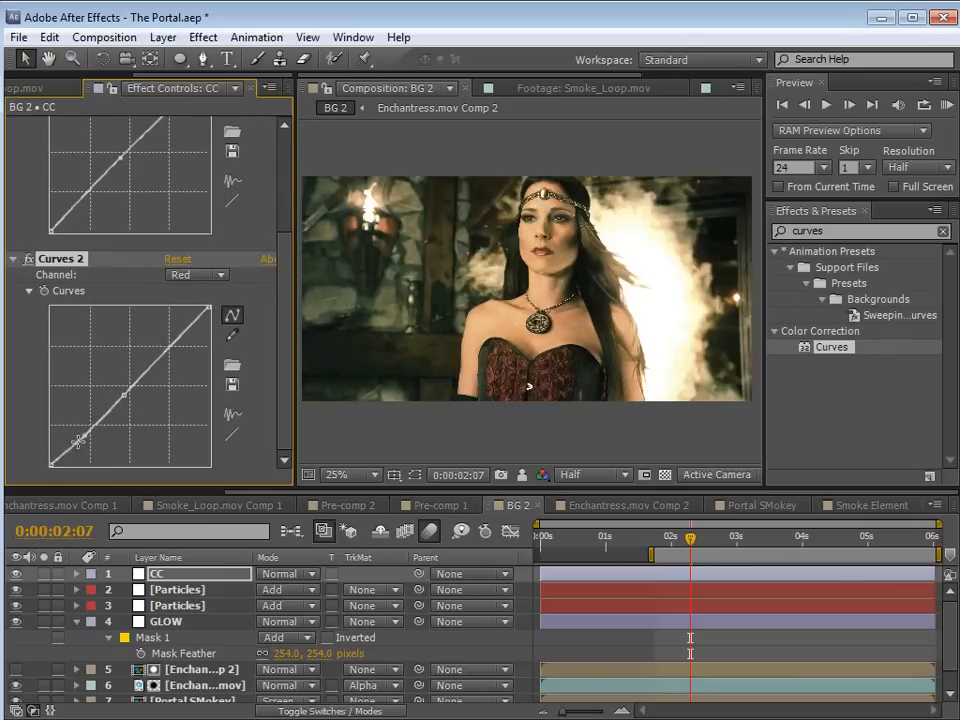
drag(68, 453, 68, 456)
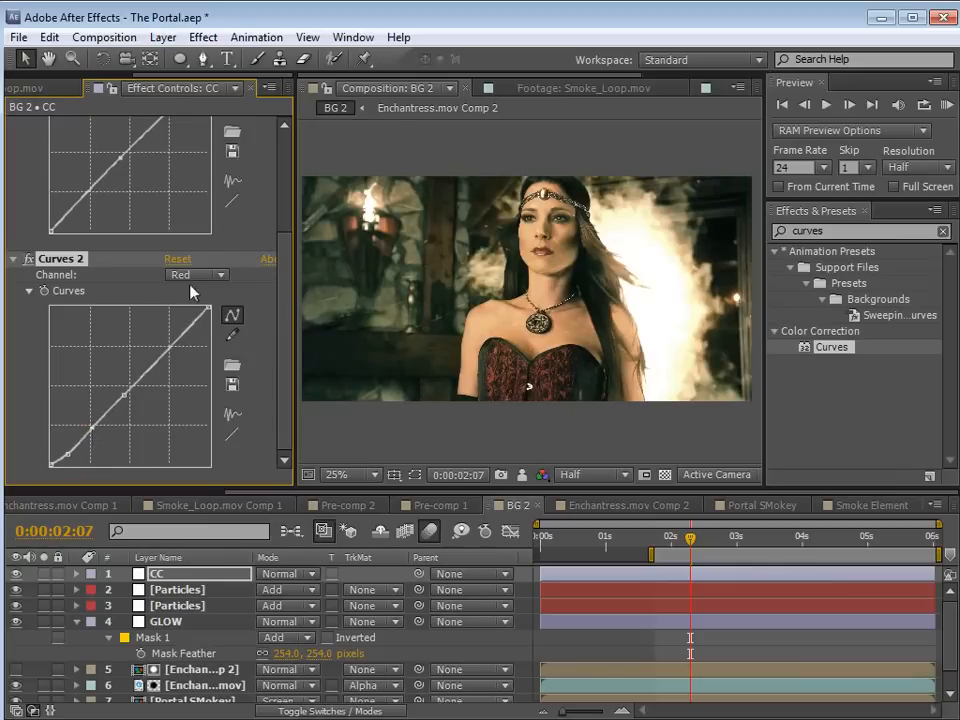
Raise the shadows of the blue channel in Curves 2, keeping the midtones anchored
click(195, 275)
click(208, 358)
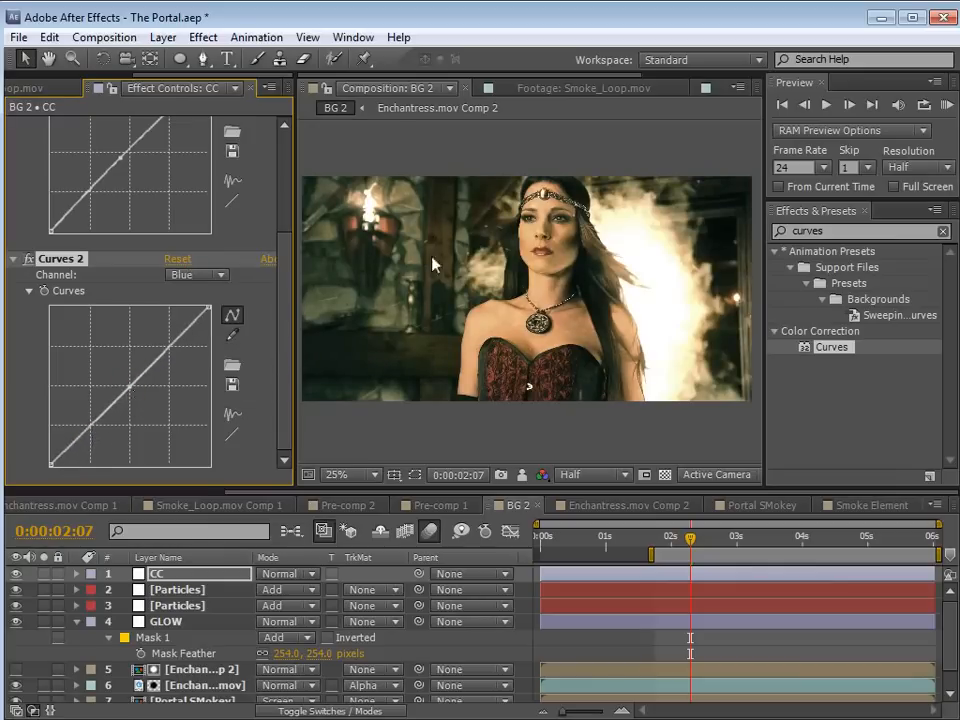
click(91, 423)
drag(71, 446, 98, 421)
Fine-tune the shadow end of the red channel's curve in the CC layer's Curves 2 effect
click(197, 274)
click(200, 316)
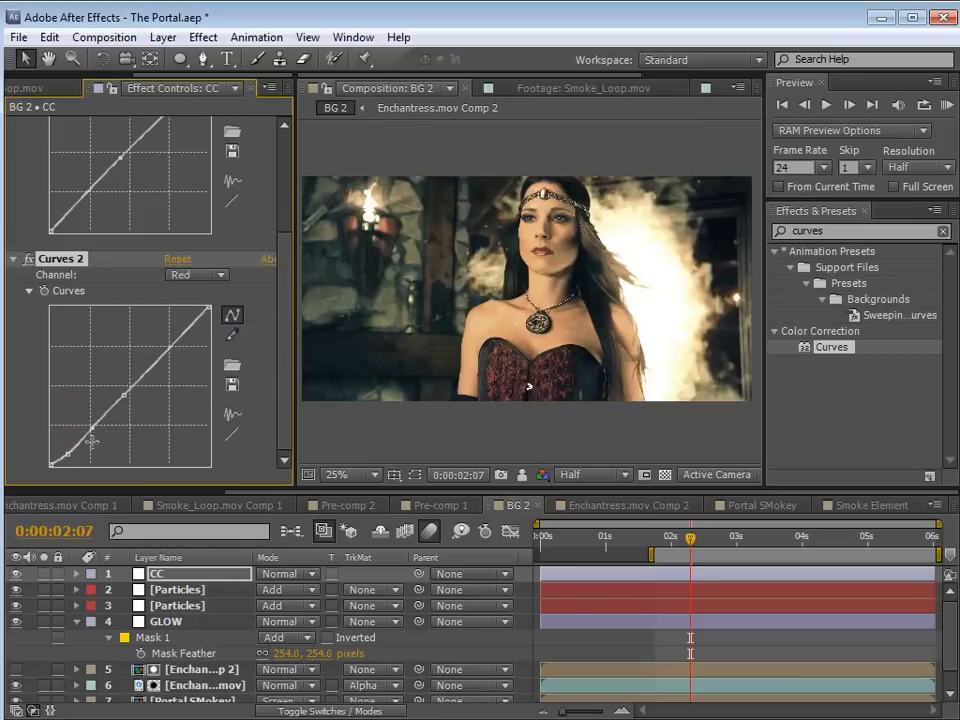
drag(95, 427, 64, 453)
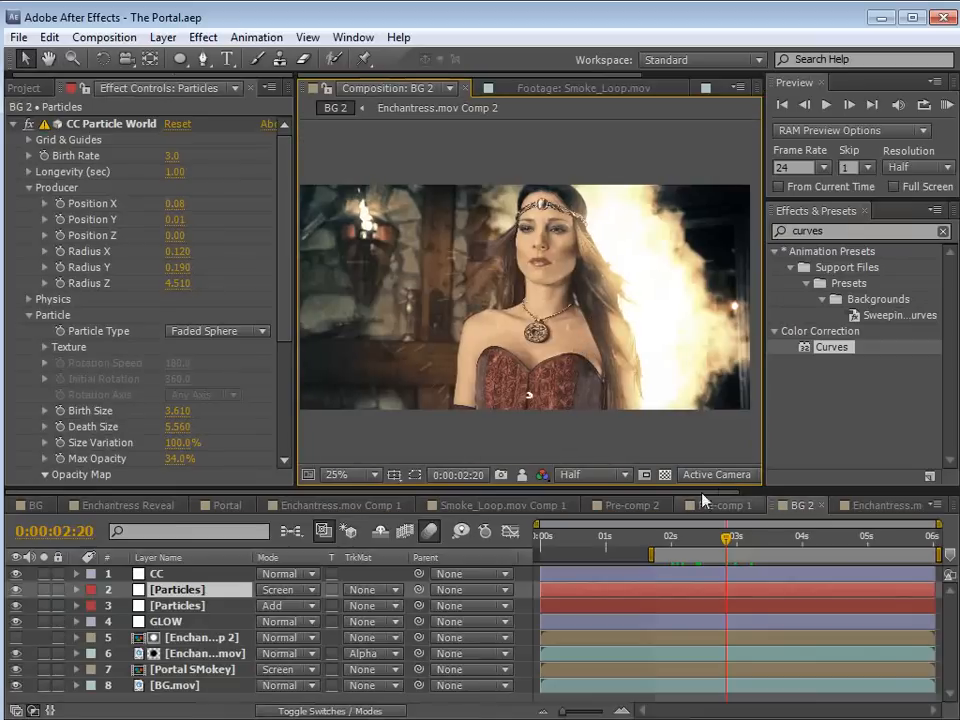
Keyframe the Portal SMokey layer's Scale at 100% at 0:00:03:03
click(660, 545)
drag(660, 545, 754, 592)
click(761, 546)
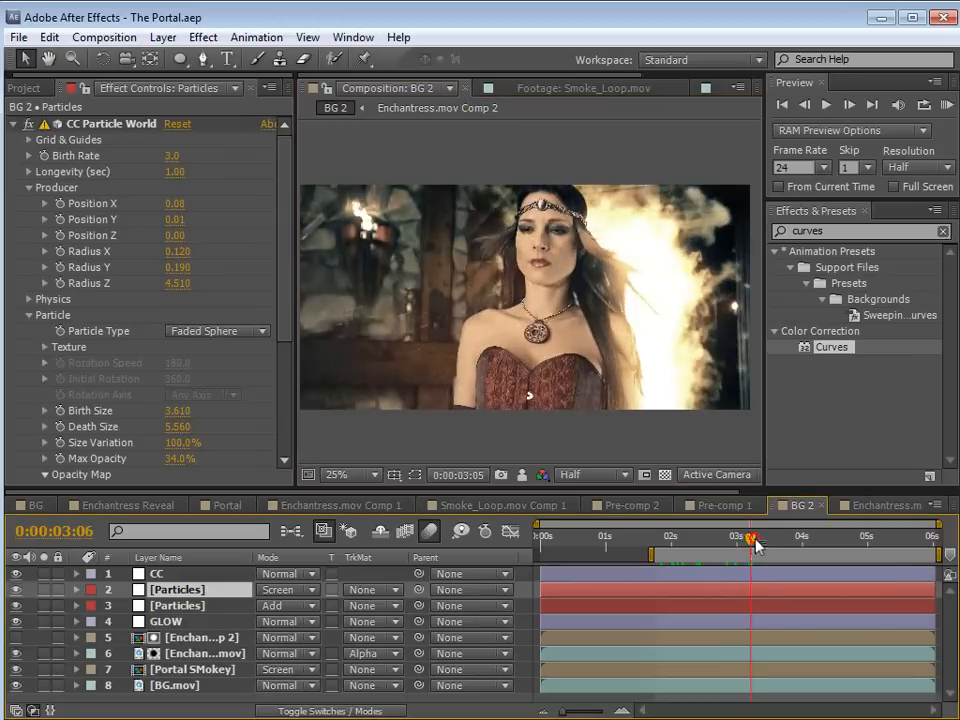
drag(763, 549, 748, 547)
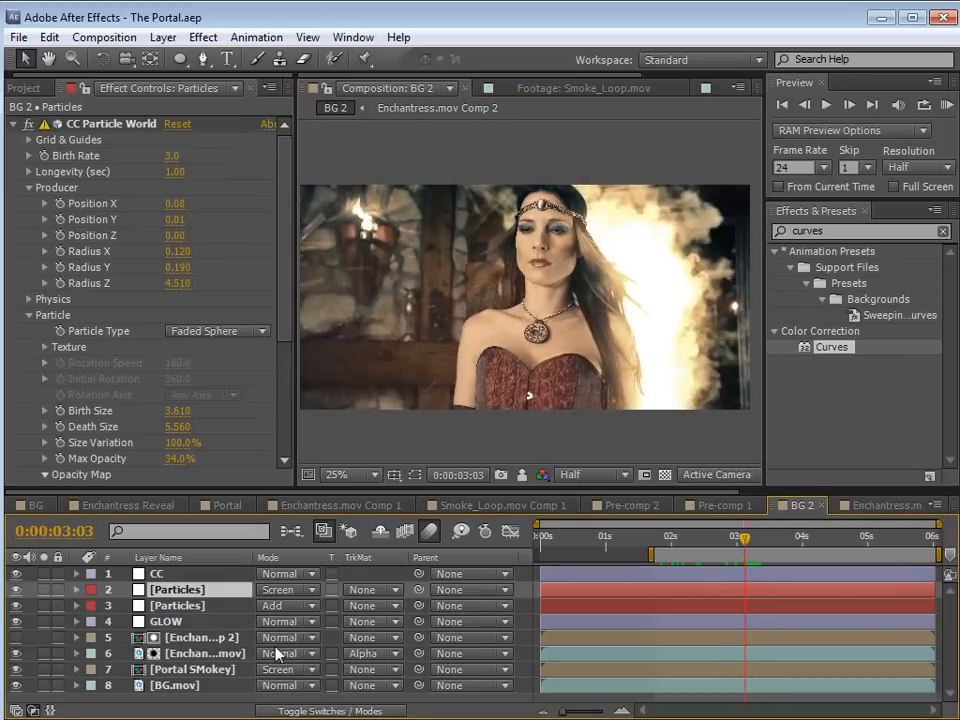
click(206, 676)
key(s)
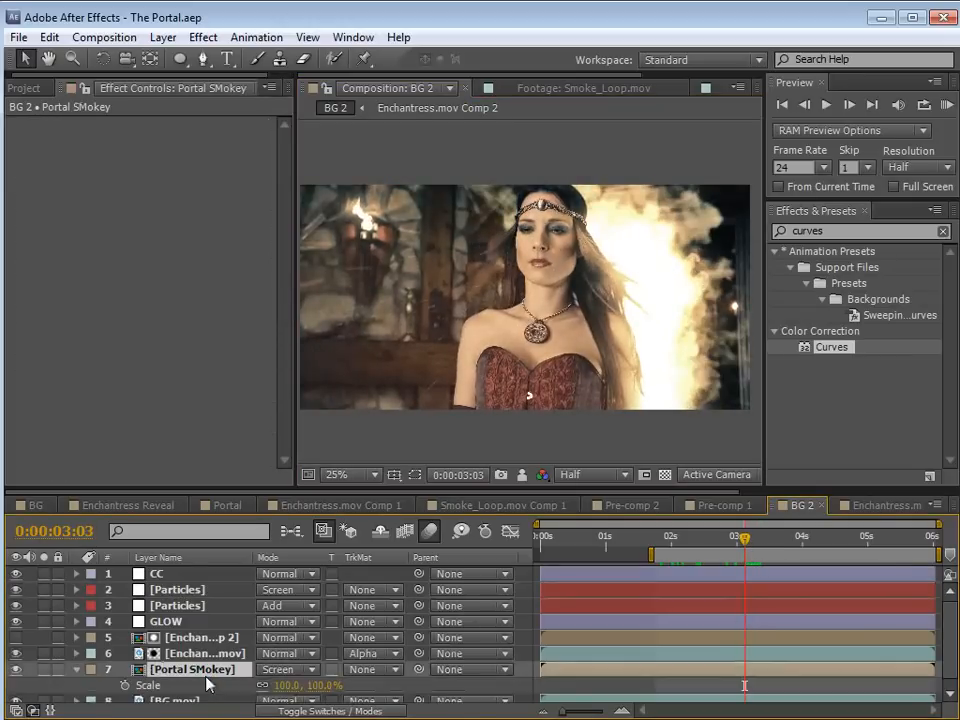
click(124, 685)
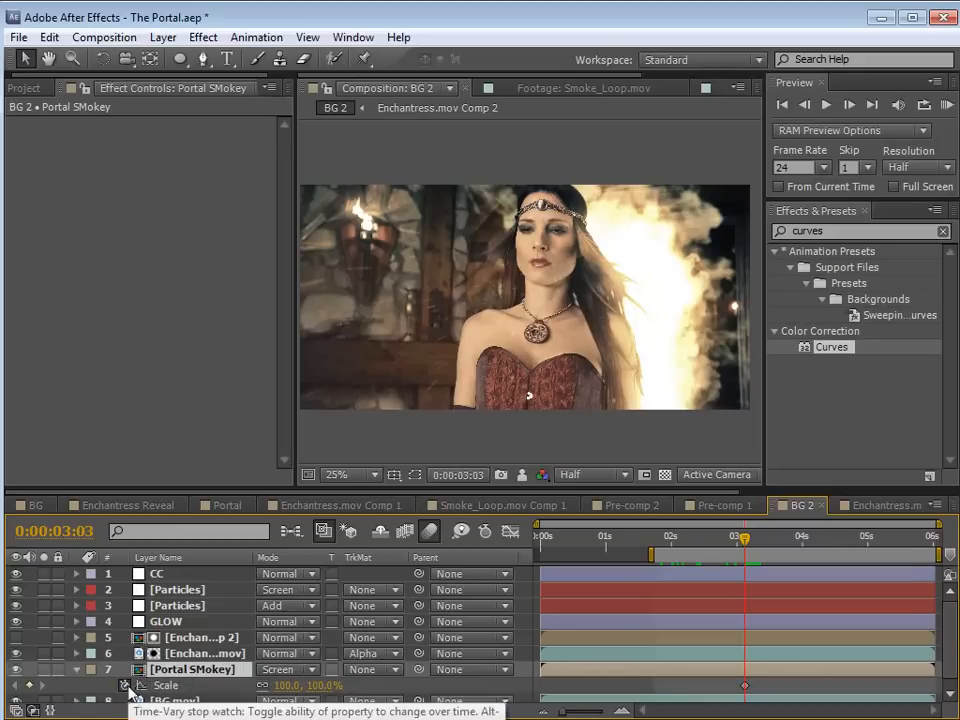
Show the layer controls and use Pan Behind to move the Portal SMokey anchor point to the lower part of the flames beside the woman's arm
key(equal)
key(space)
drag(803, 634, 692, 624)
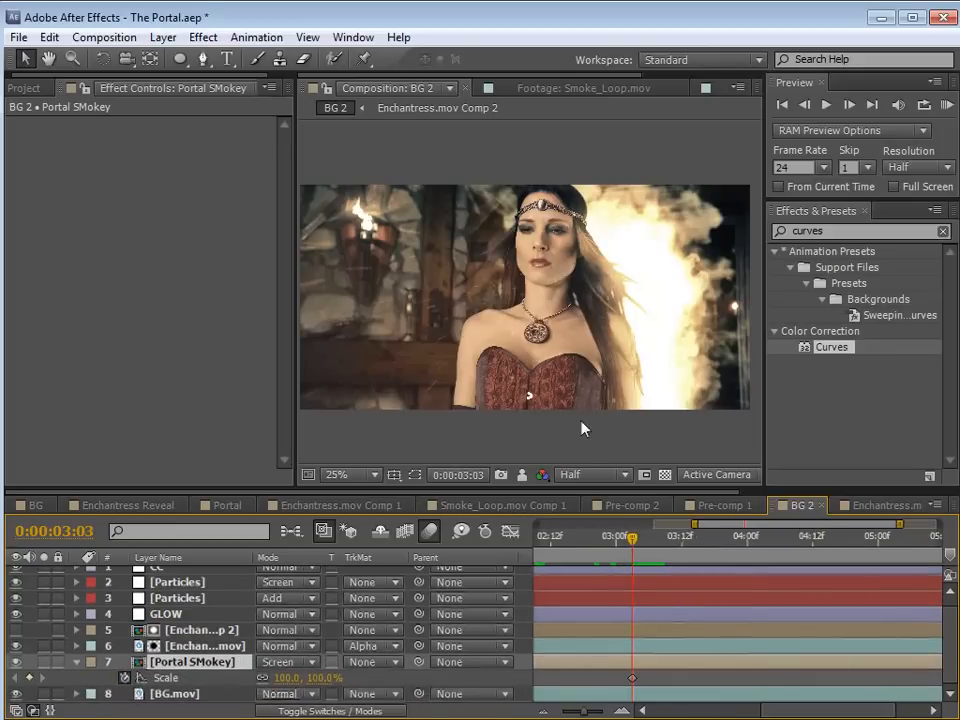
key(ctrl+shift+h)
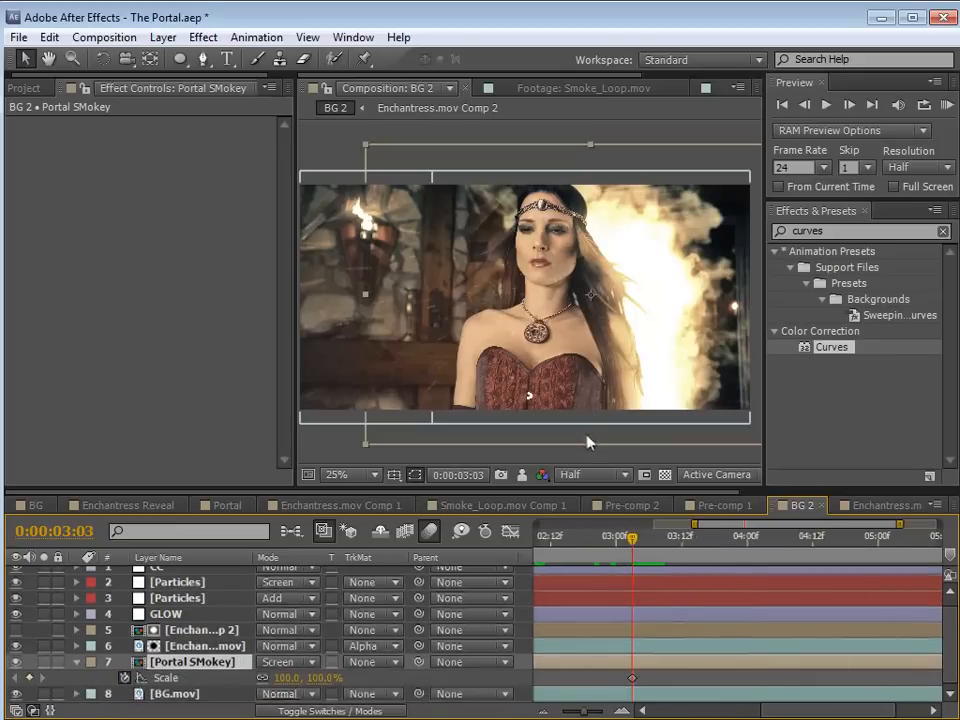
click(150, 59)
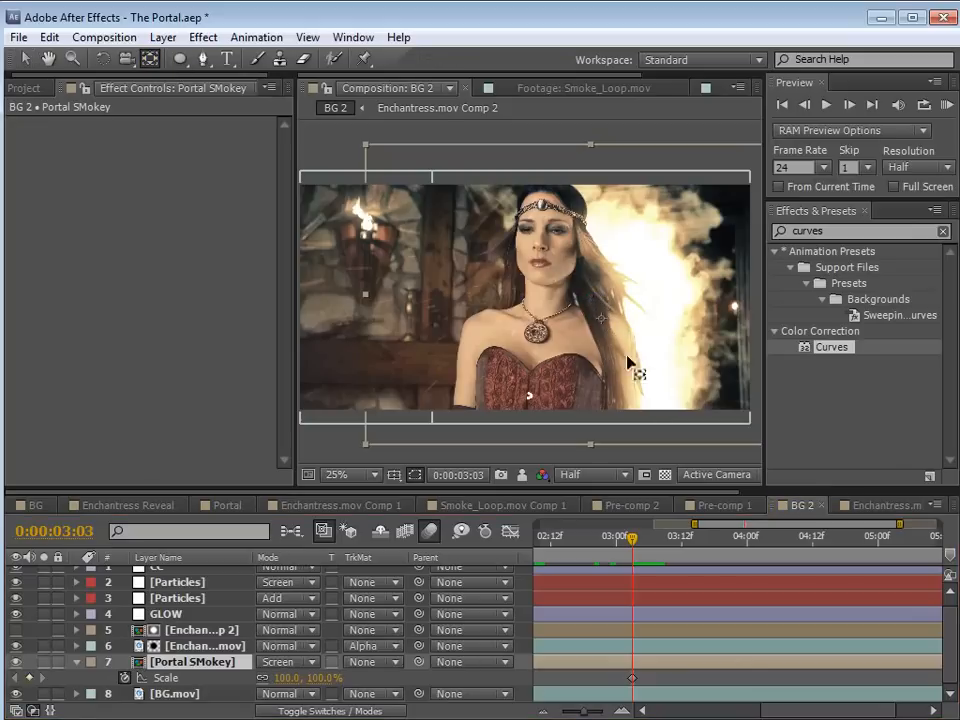
mouse_move(633, 385)
mouse_down()
mouse_move(636, 376)
mouse_move(635, 389)
mouse_up()
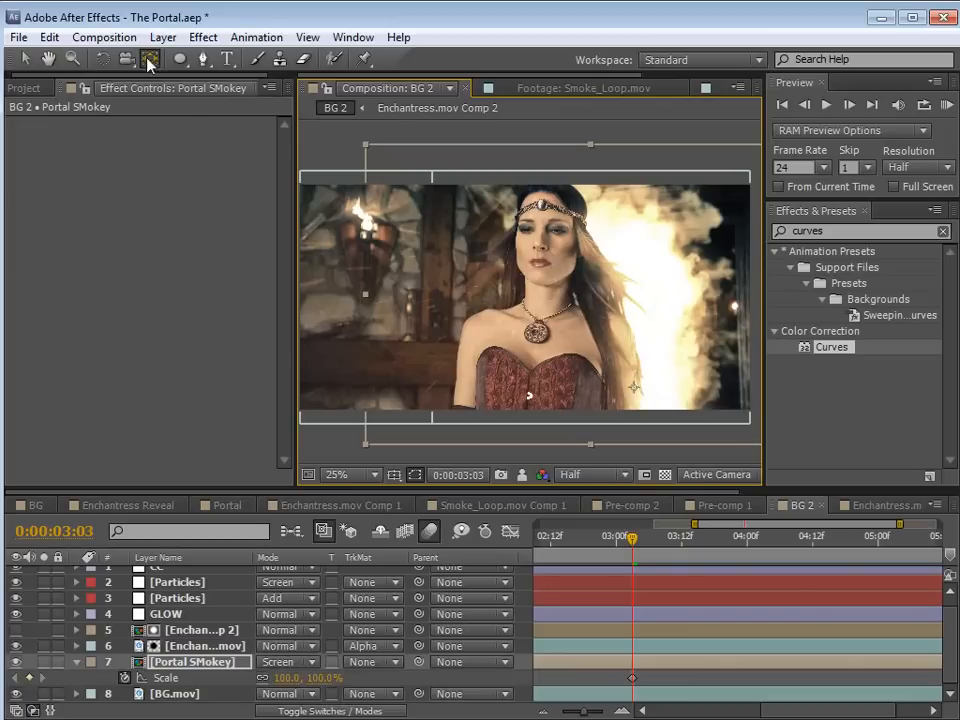
mouse_move(634, 386)
mouse_down()
mouse_move(686, 257)
mouse_move(636, 379)
mouse_up()
Keyframe the Portal SMokey layer shrunk to a very small Scale at about 0:00:03:16 and enable its motion blur
drag(632, 538, 703, 563)
drag(284, 678, 551, 581)
drag(625, 546, 641, 567)
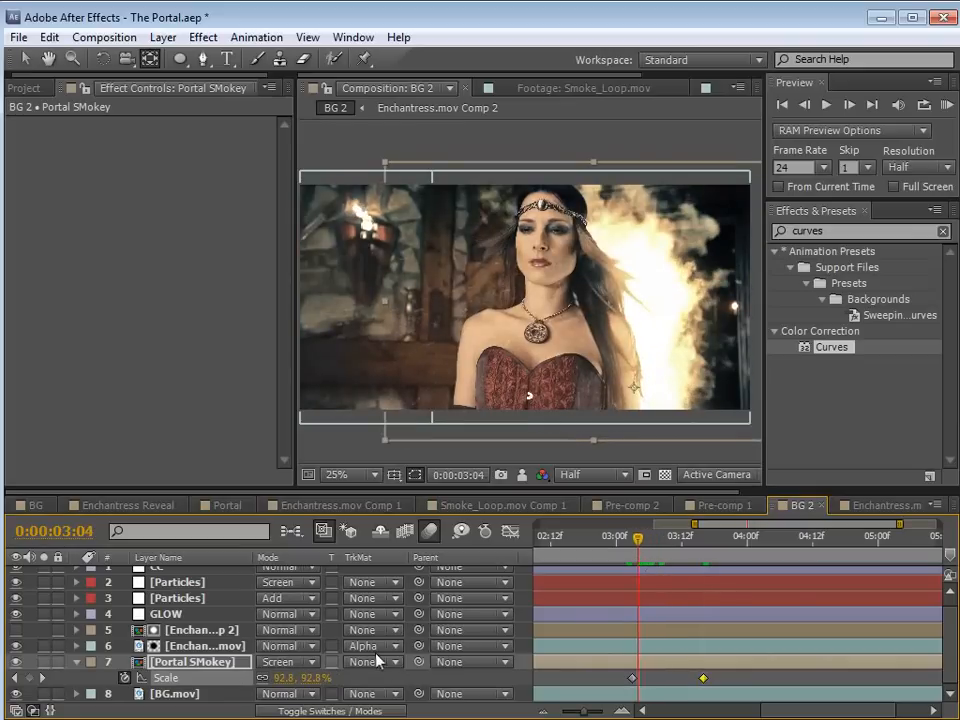
key(F4)
click(334, 662)
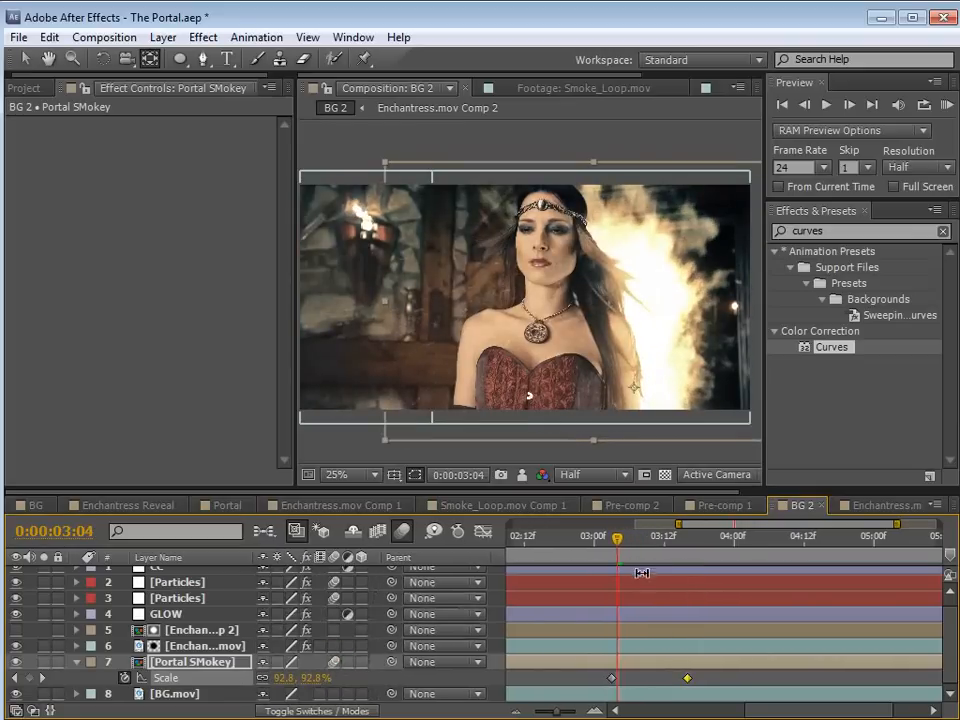
drag(615, 542, 624, 541)
Apply Easy Ease to the first Scale keyframe of the Portal SMokey layer
right_click(612, 678)
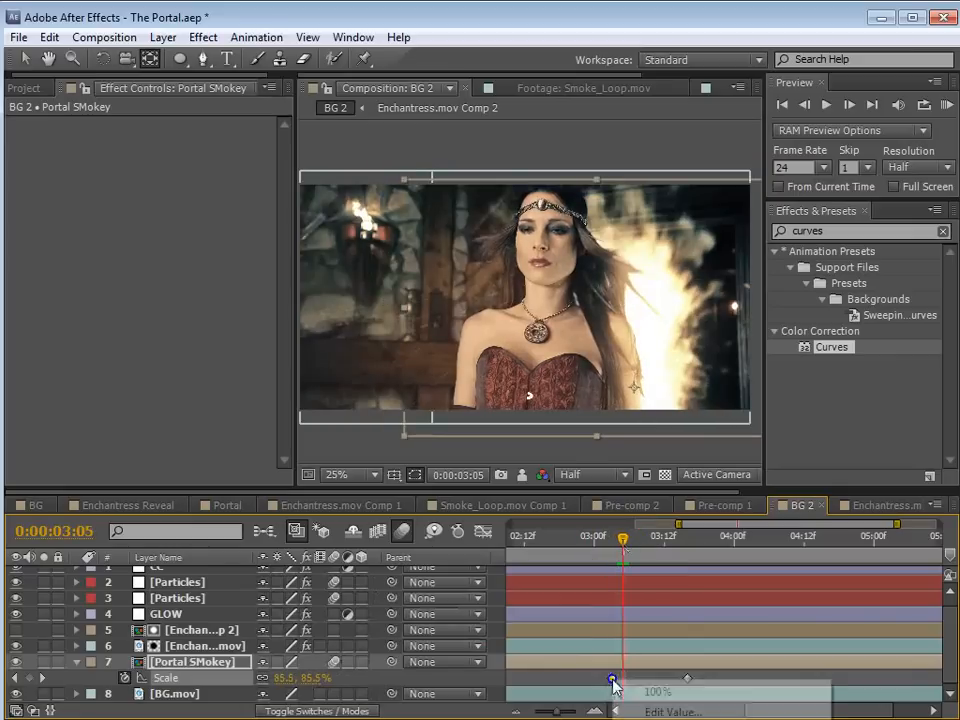
click(852, 678)
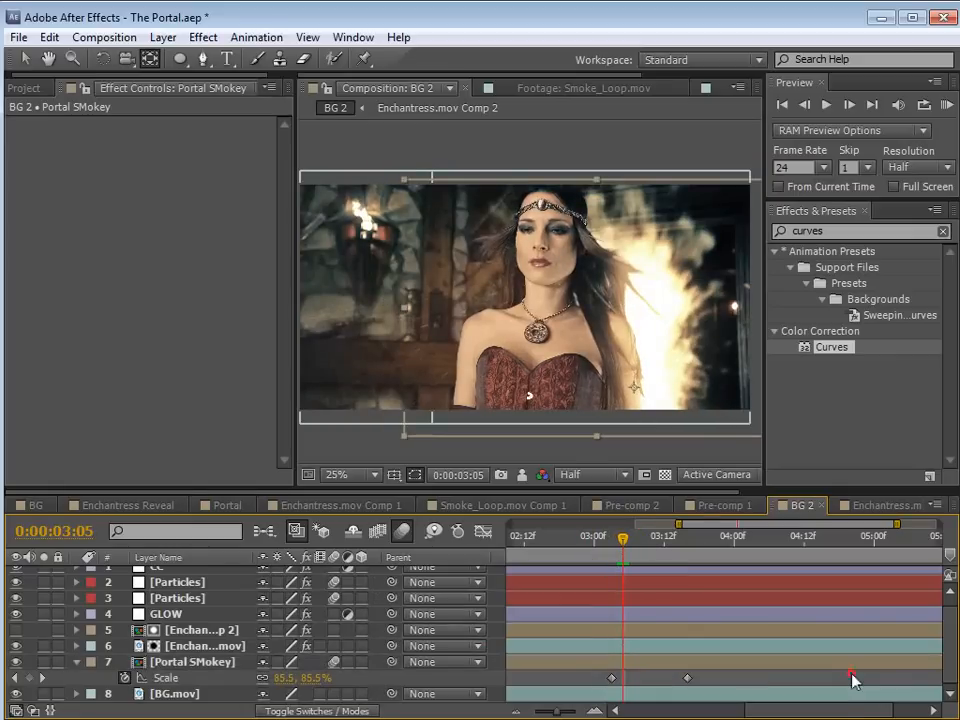
click(611, 678)
click(252, 37)
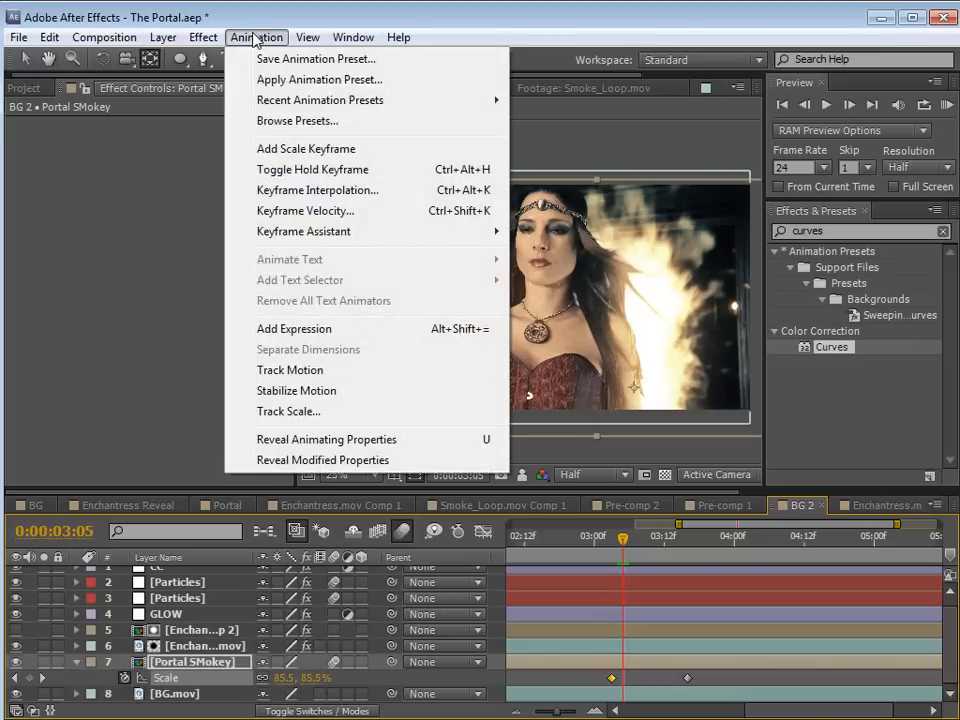
mouse_move(300, 234)
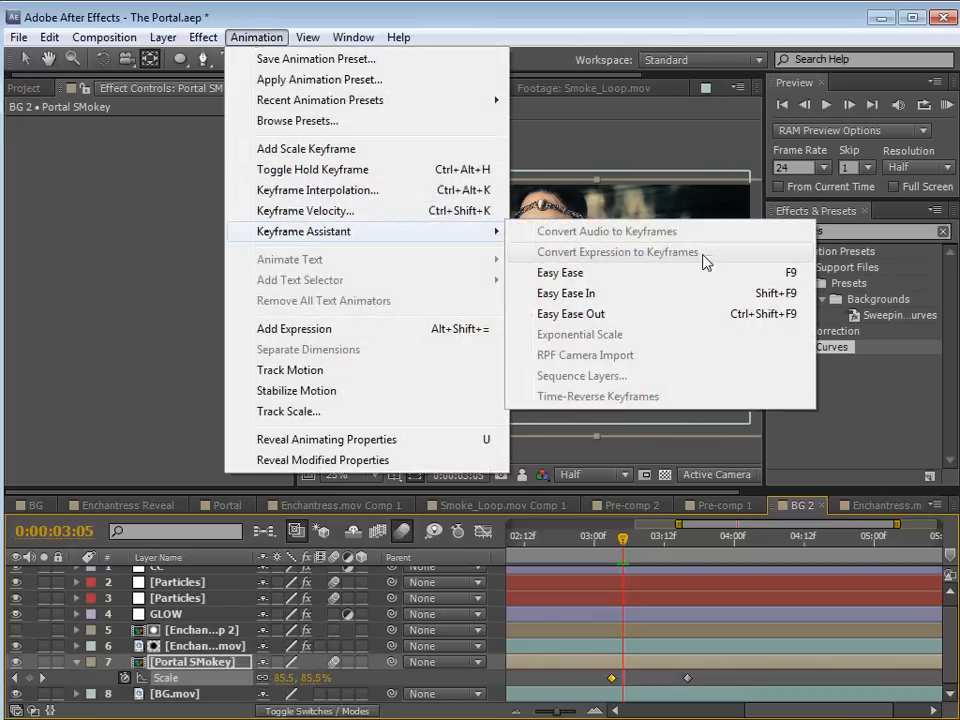
click(545, 273)
Go to 0:00:03:15, create a new adjustment layer and apply the Bulge effect to it
drag(622, 540, 686, 560)
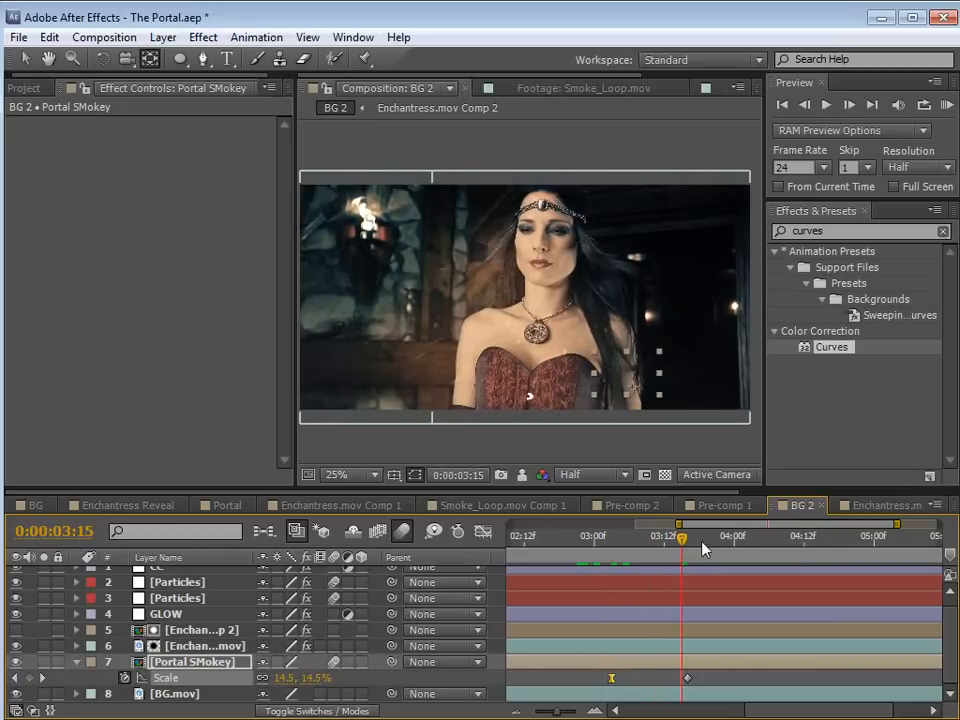
click(163, 37)
mouse_move(200, 58)
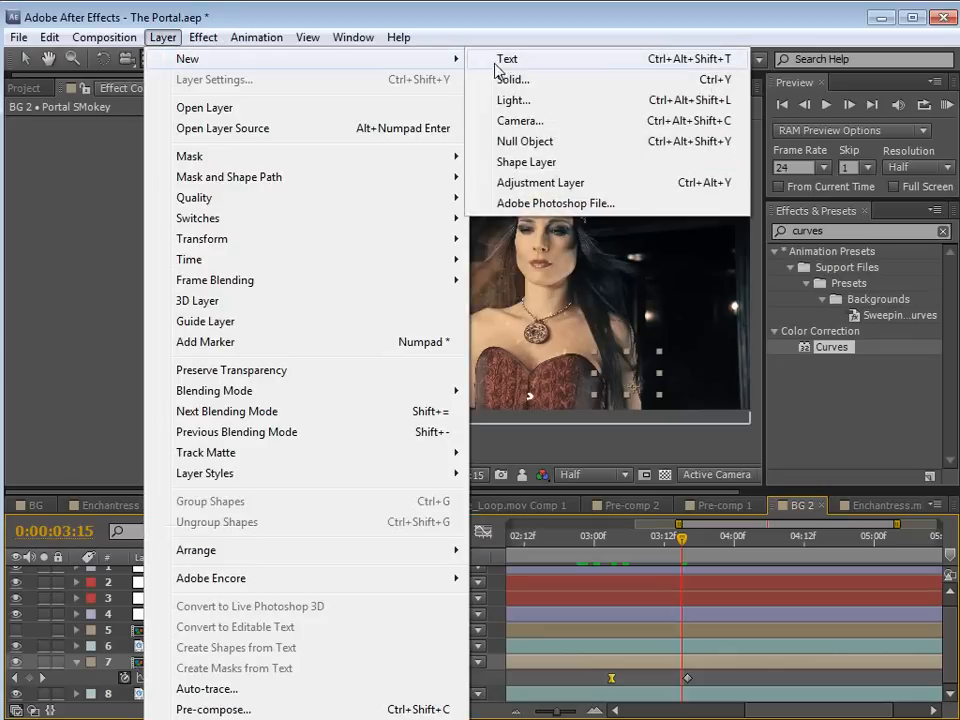
click(529, 186)
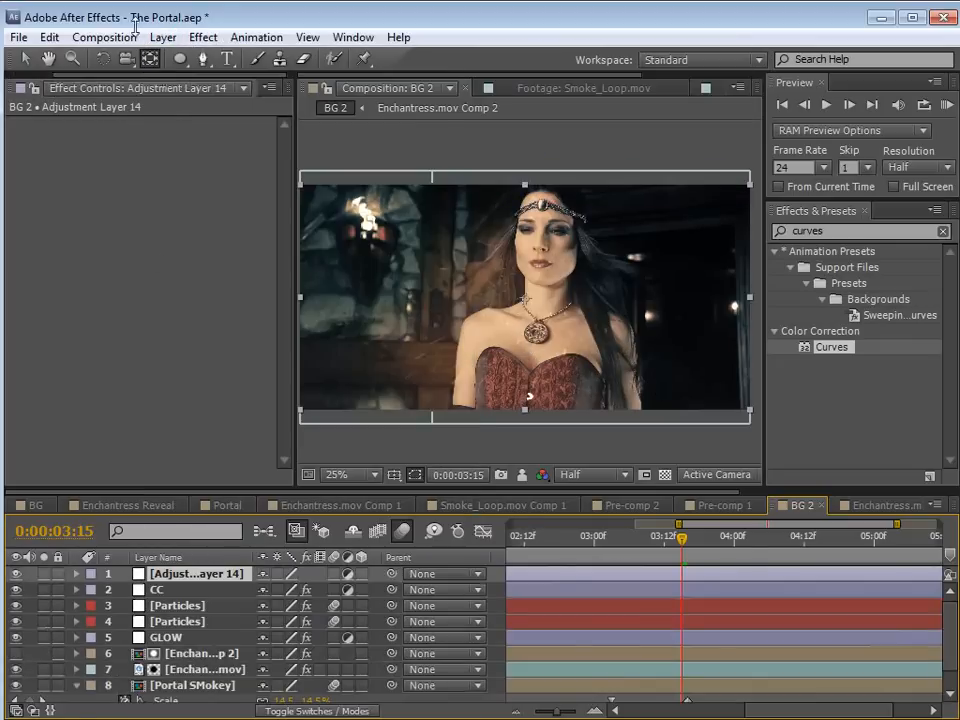
click(202, 37)
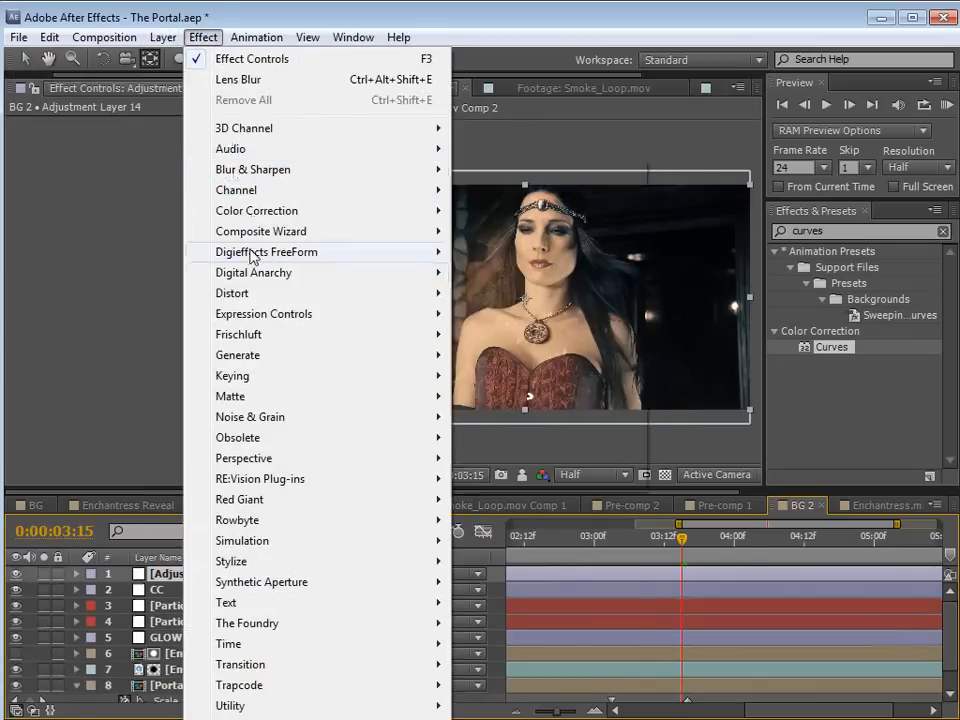
click(238, 294)
click(508, 317)
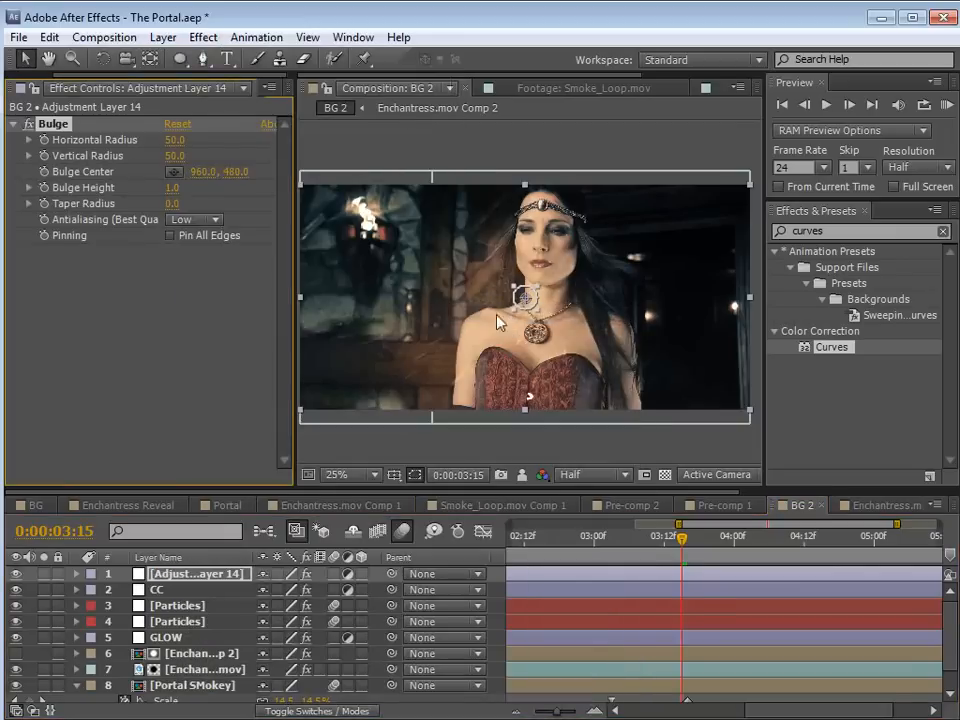
drag(540, 315, 555, 372)
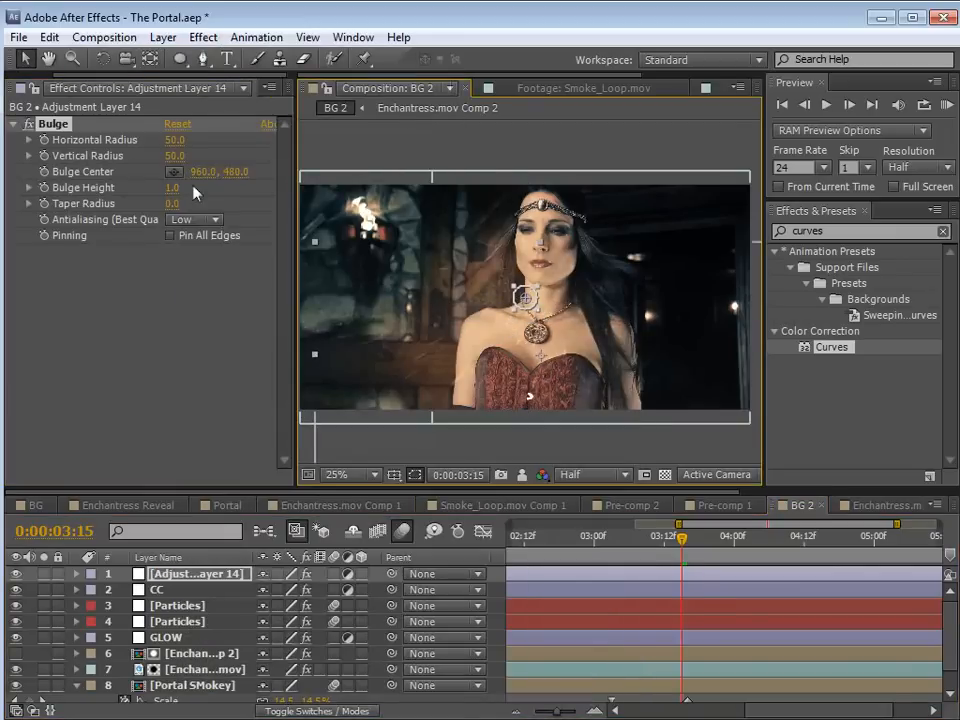
key(ctrl+z)
click(119, 291)
Centre the Bulge over the doorway at 1264, 612 and enlarge it to a 500 horizontal and 656 vertical radius
click(57, 125)
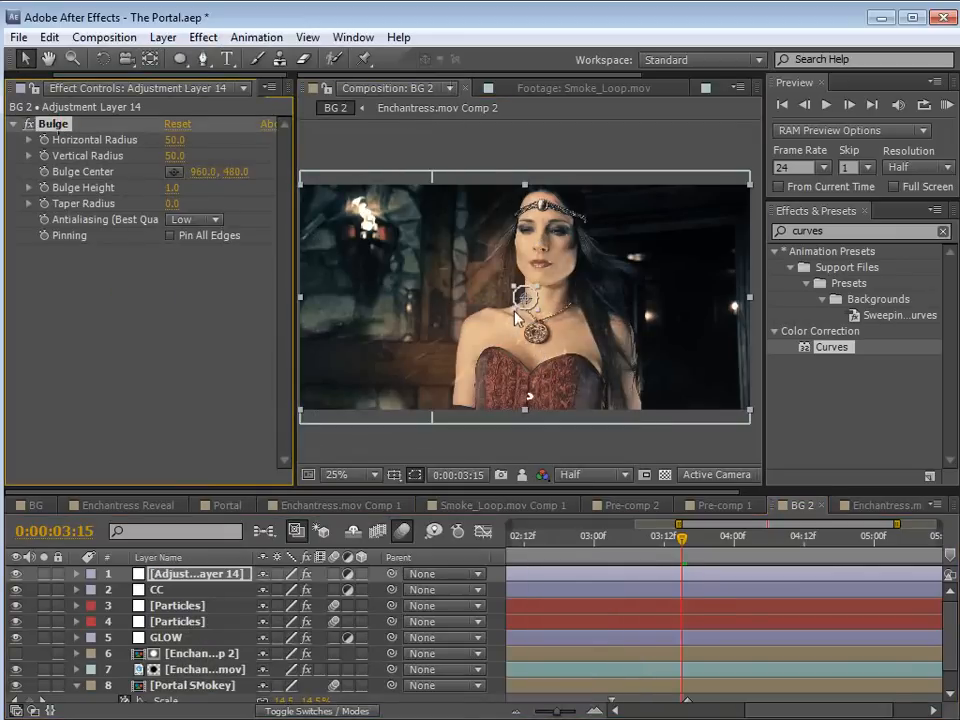
drag(516, 316, 600, 322)
drag(686, 441, 718, 471)
drag(603, 323, 596, 328)
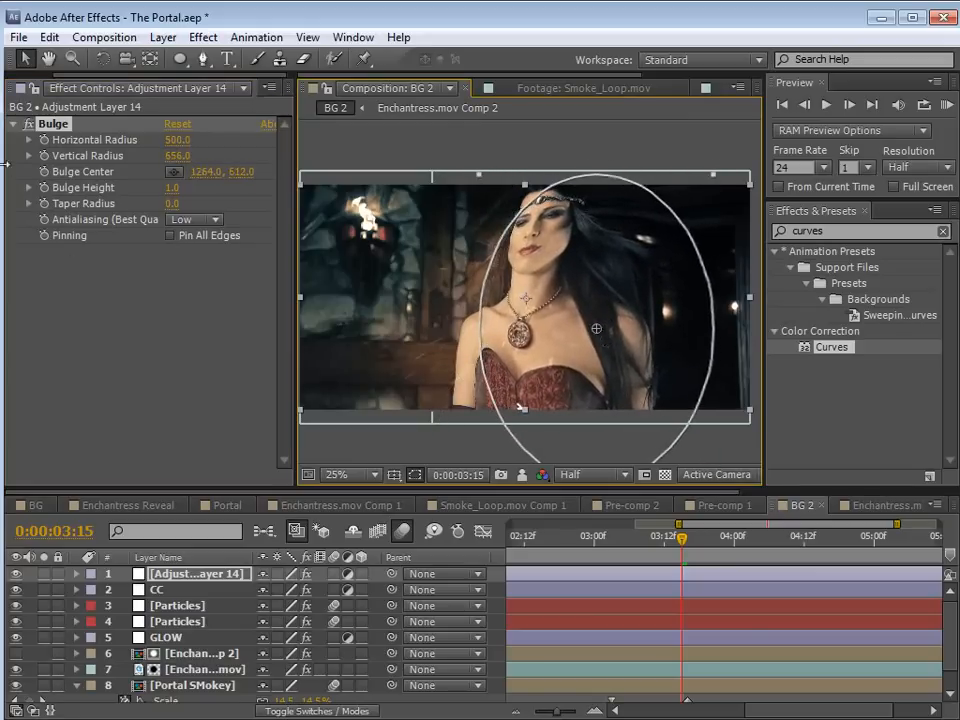
Enlarge the timeline area and move the Bulge adjustment layer below Portal SMokey, directly above BG.mov
scroll(225, 605, down, 1)
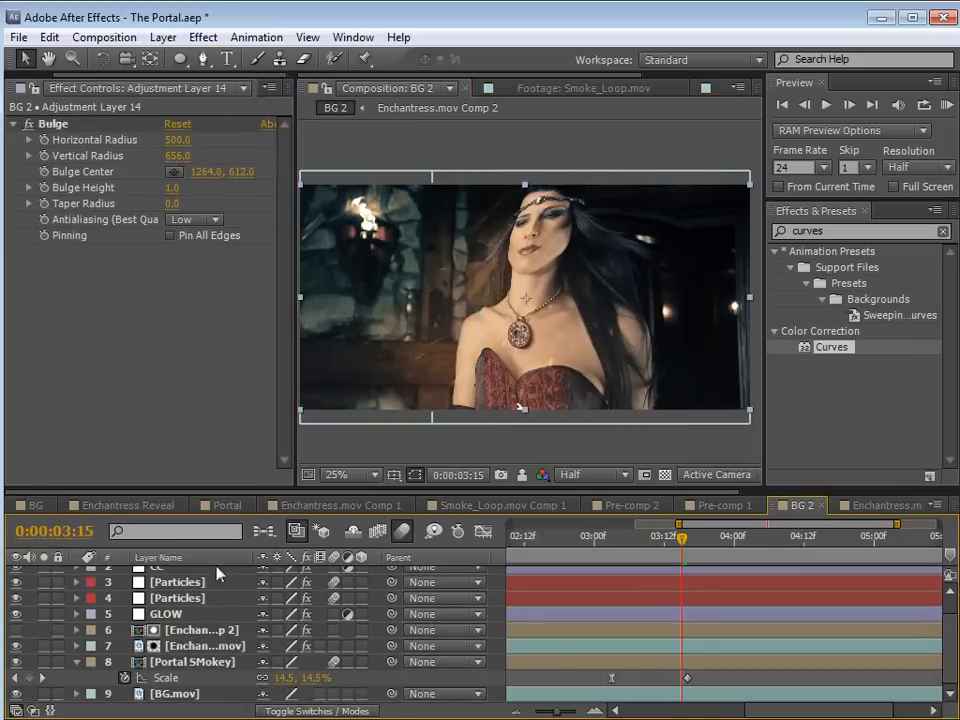
scroll(203, 586, up, 1)
drag(204, 494, 195, 352)
drag(186, 544, 190, 566)
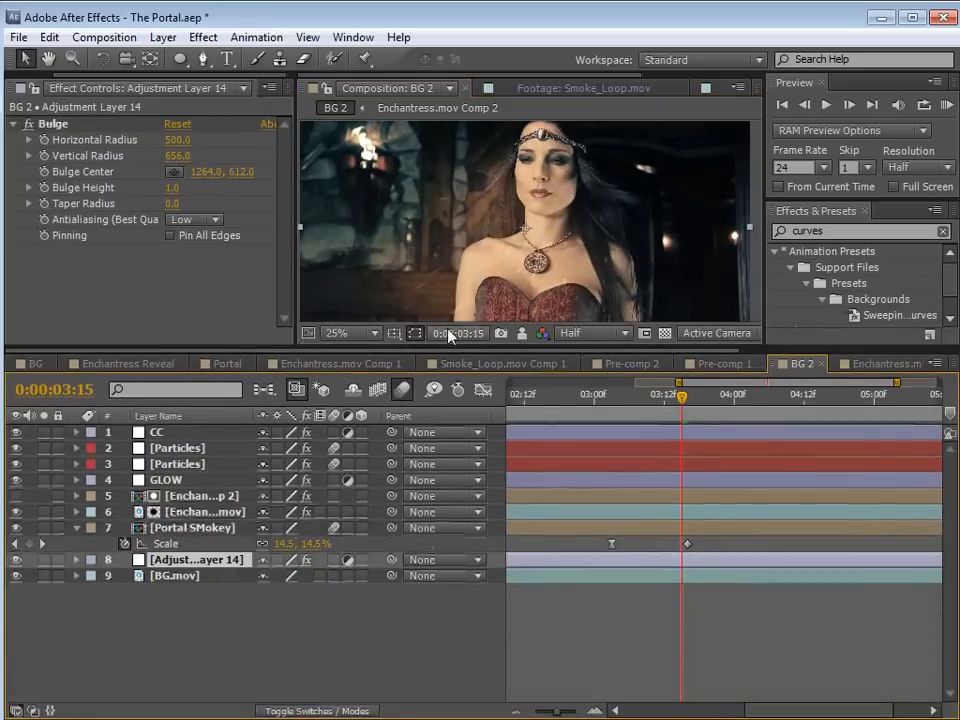
Go to 0:00:03:04 and set the adjustment layer's Bulge Height to 0
drag(700, 408, 619, 406)
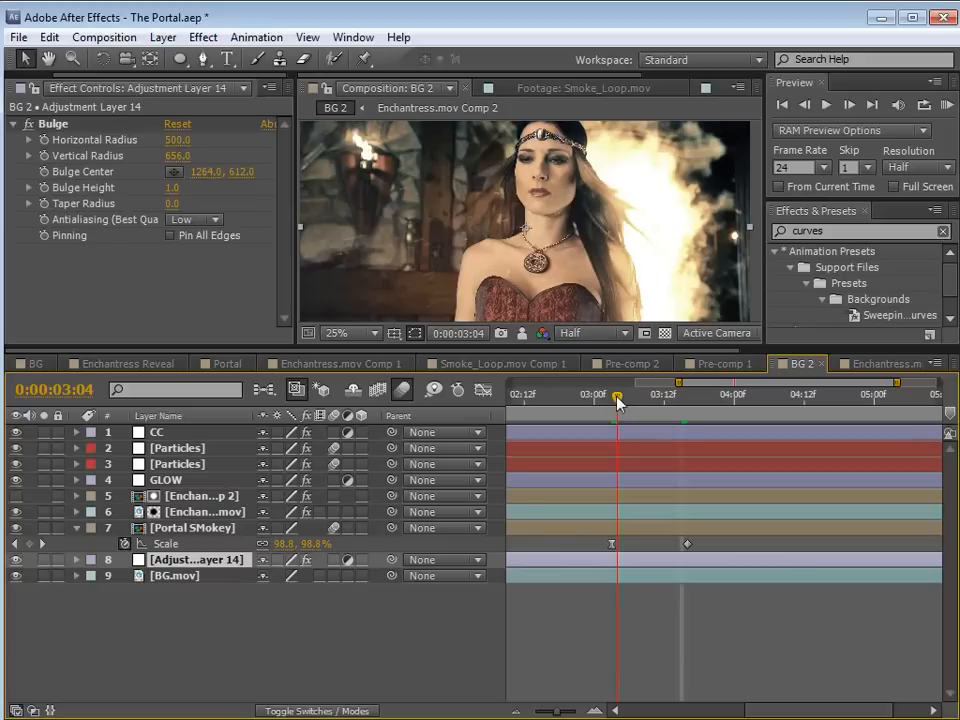
drag(623, 343, 623, 442)
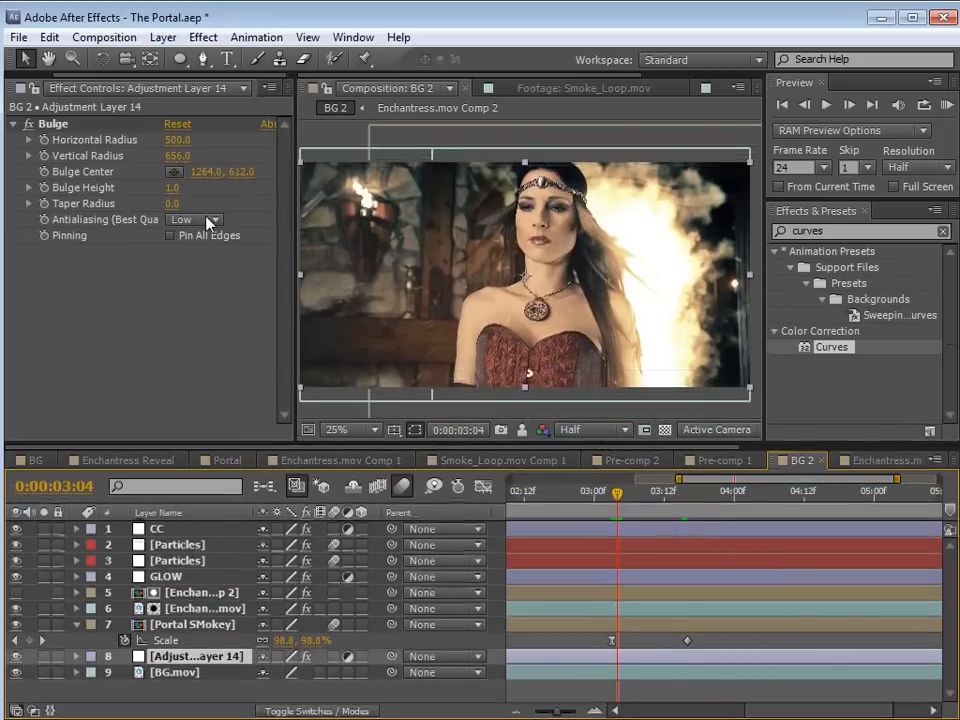
drag(176, 194, 64, 188)
key(ctrl+z)
click(171, 189)
text(0)
key(Return)
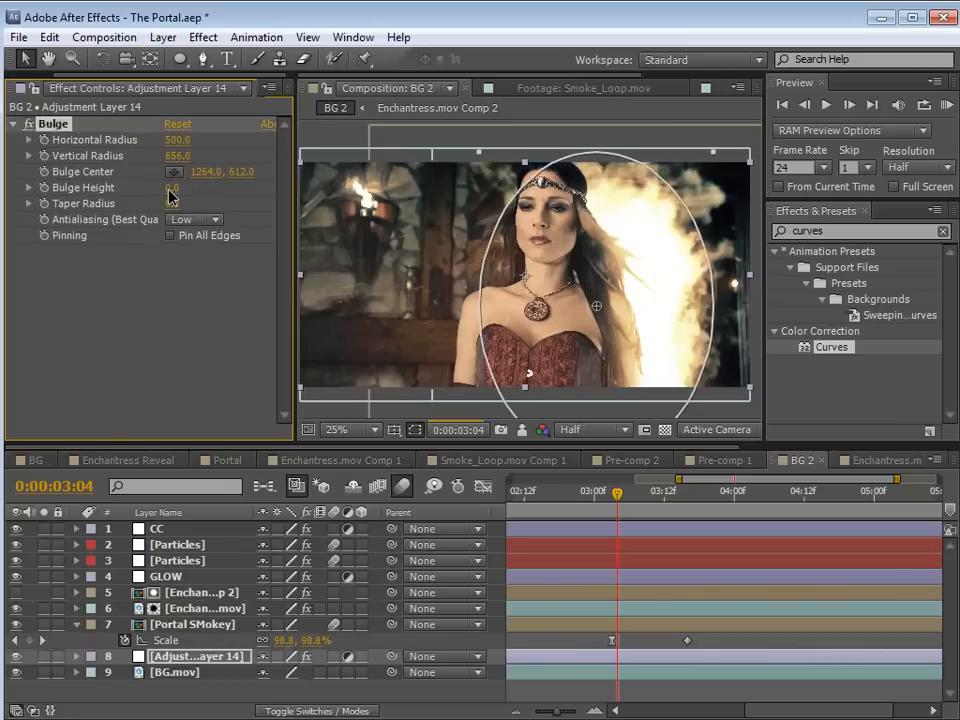
Solo the adjustment layer and BG.mov, and keyframe Bulge Height at 0 at 0:00:03:04 and 0:00:02:17
drag(44, 673, 44, 662)
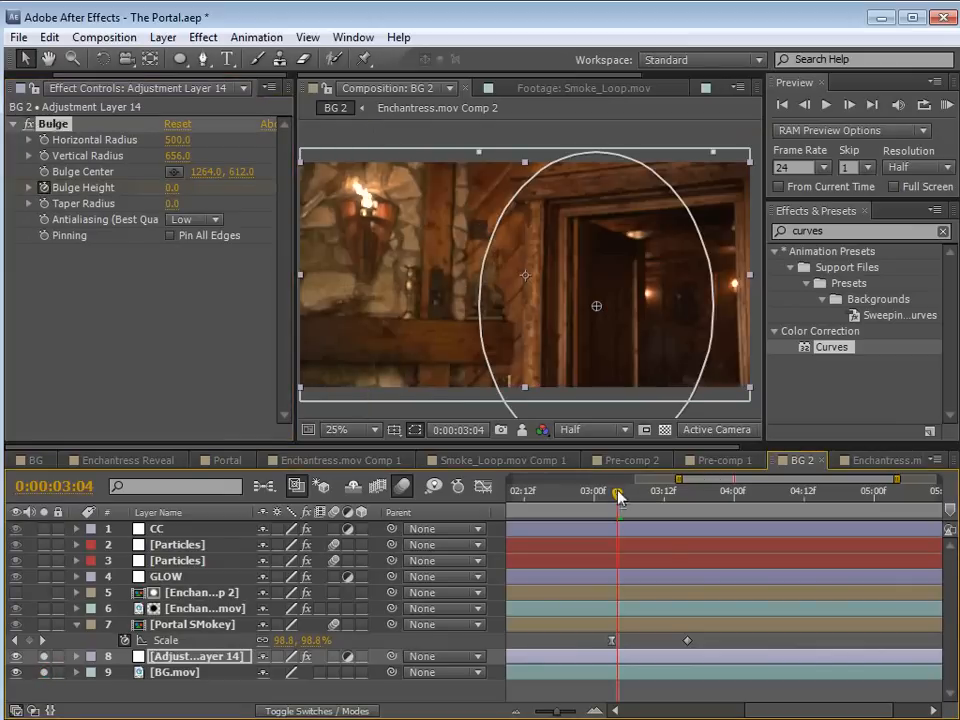
key(u)
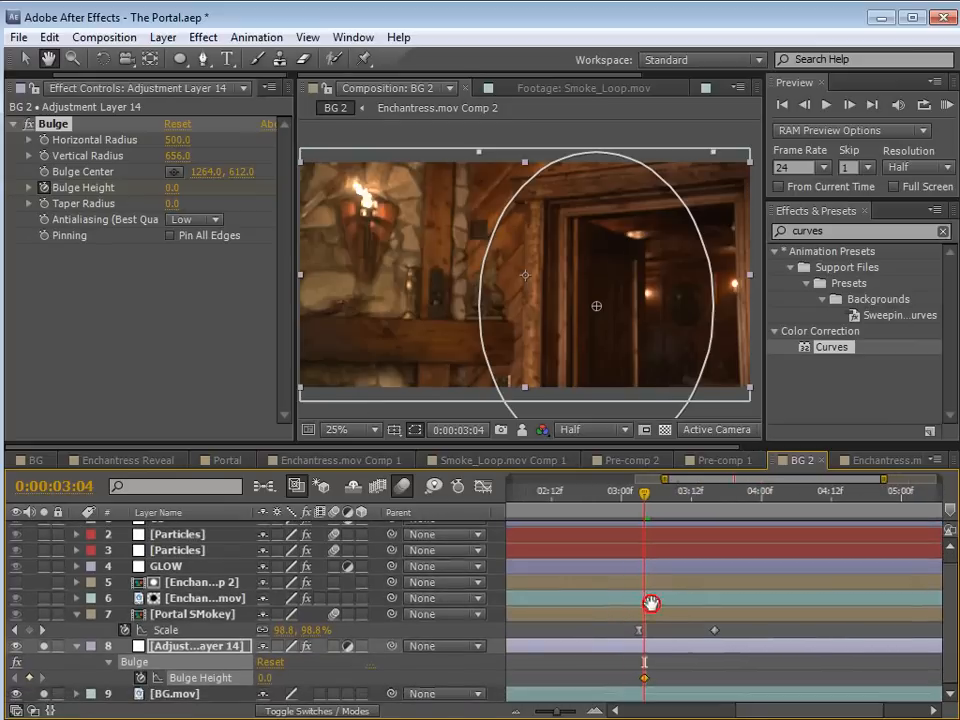
key(minus)
key(space)
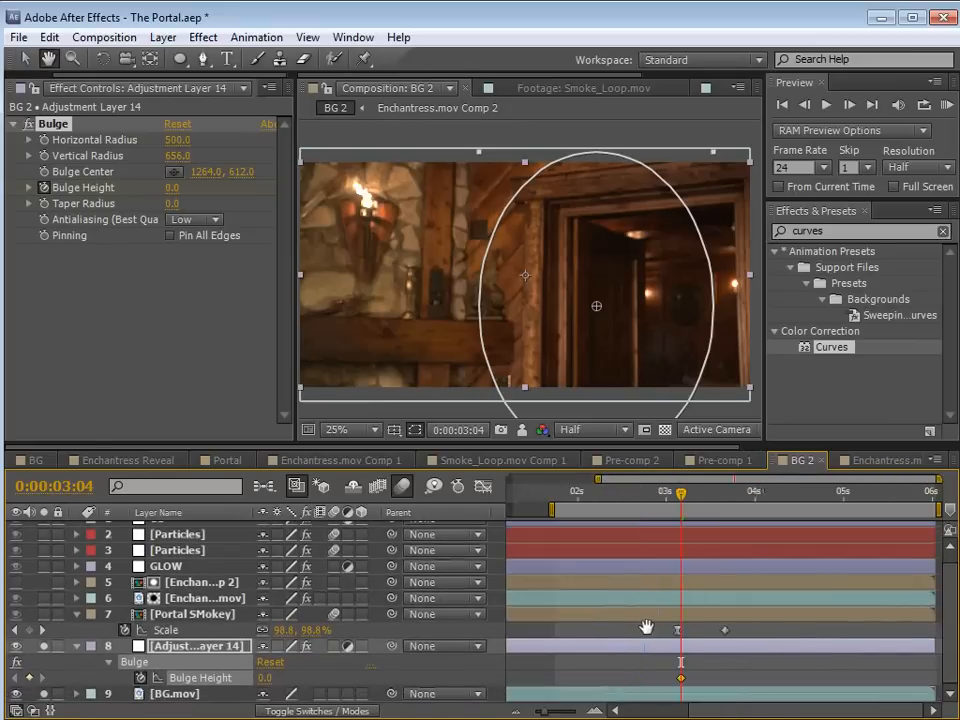
drag(678, 495, 636, 498)
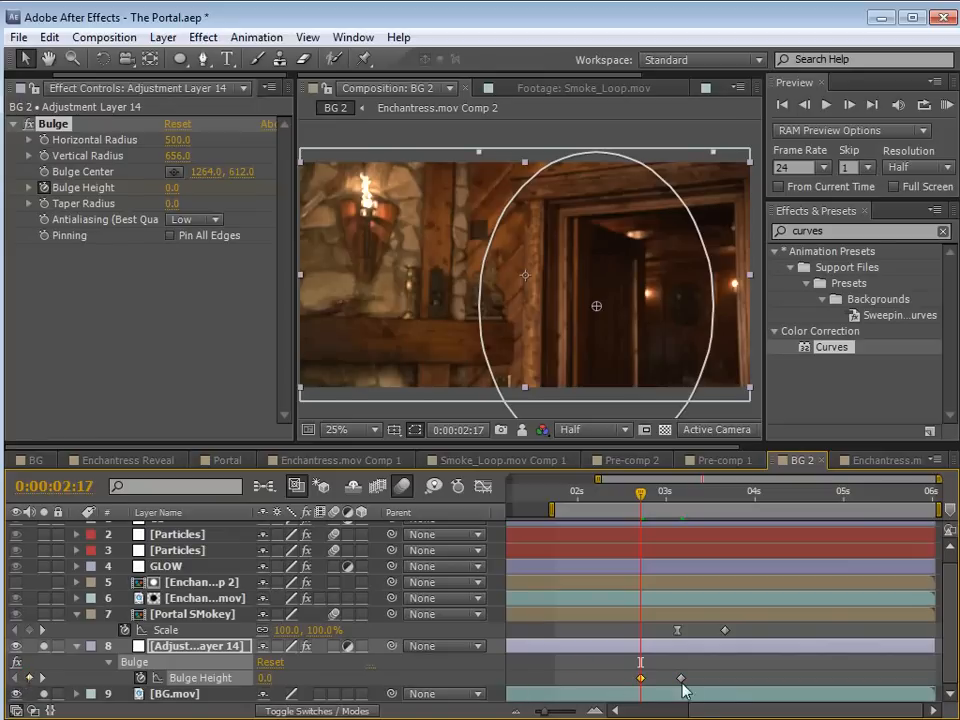
Keyframe the Bulge Height at -0.7 at 0:00:03:07, replacing the keyframe at 0:00:03:04
drag(655, 505, 692, 506)
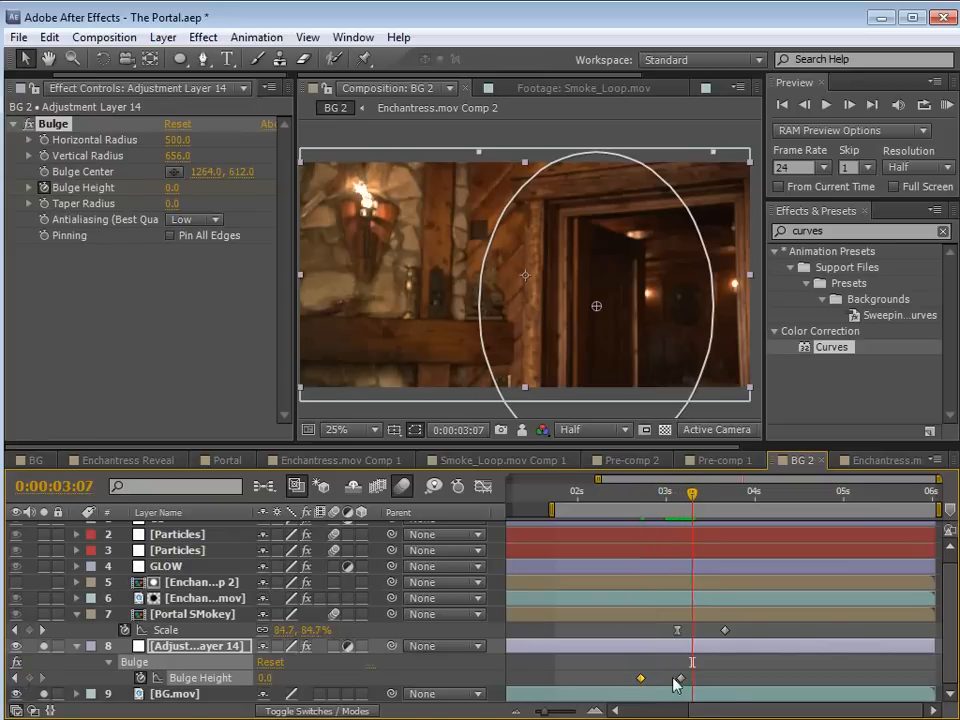
drag(172, 187, 119, 189)
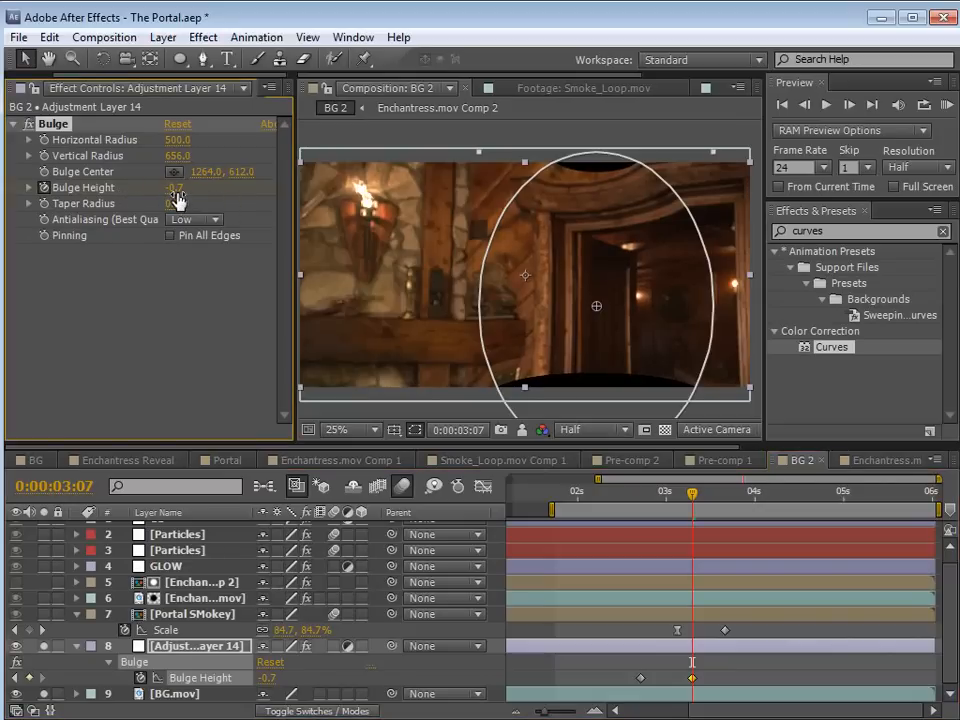
Pin all edges of the Bulge effect and keyframe its Bulge Height at 0 at 0:00:03:23
click(170, 236)
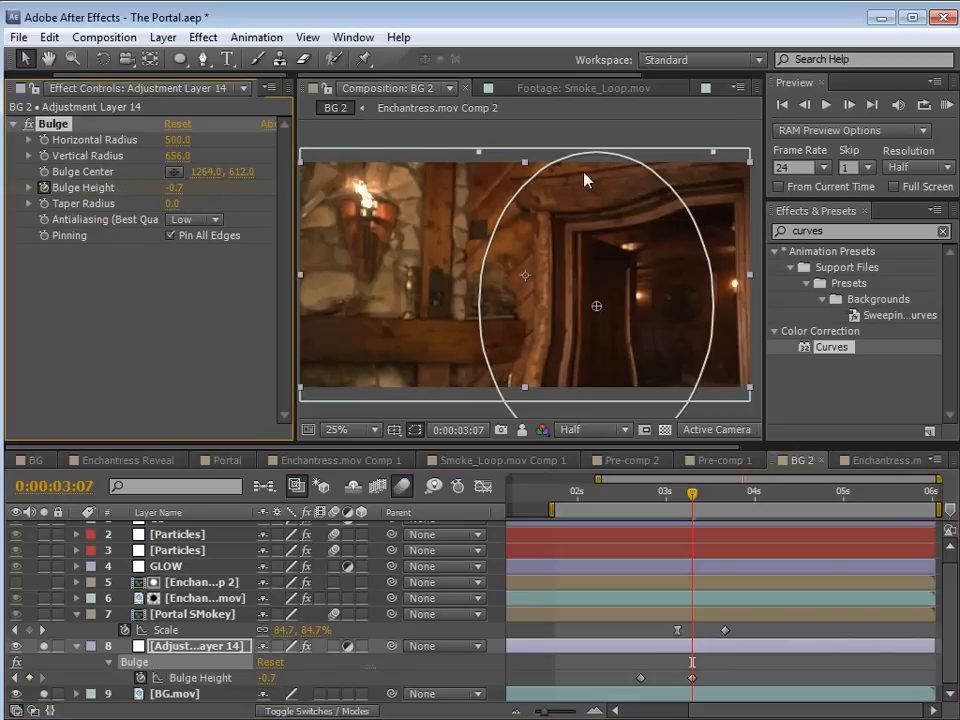
drag(680, 520, 753, 521)
click(180, 189)
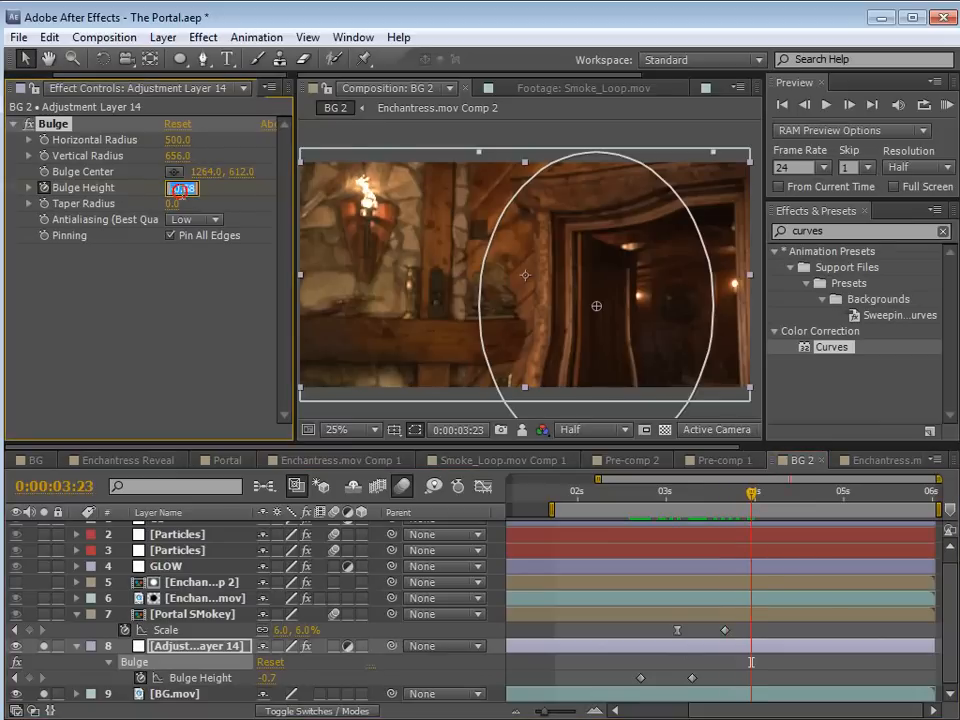
text(0)
key(Return)
drag(641, 498, 779, 498)
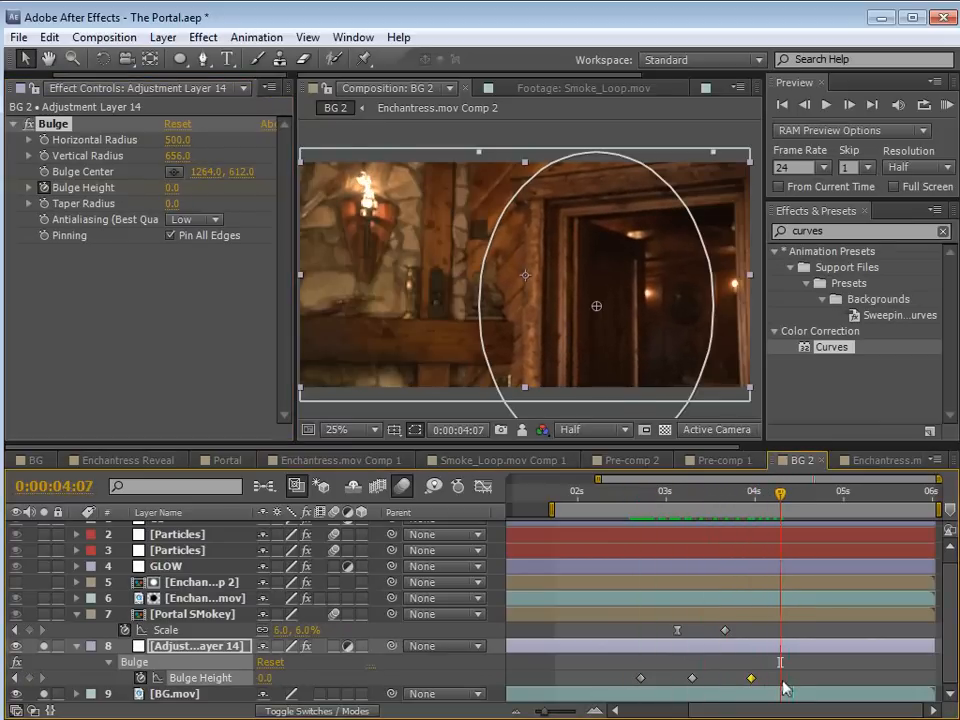
Smooth the middle Bulge Height keyframe, ease the outer ones, and move the last one to about 0:00:04:05
click(692, 679)
drag(626, 497, 770, 505)
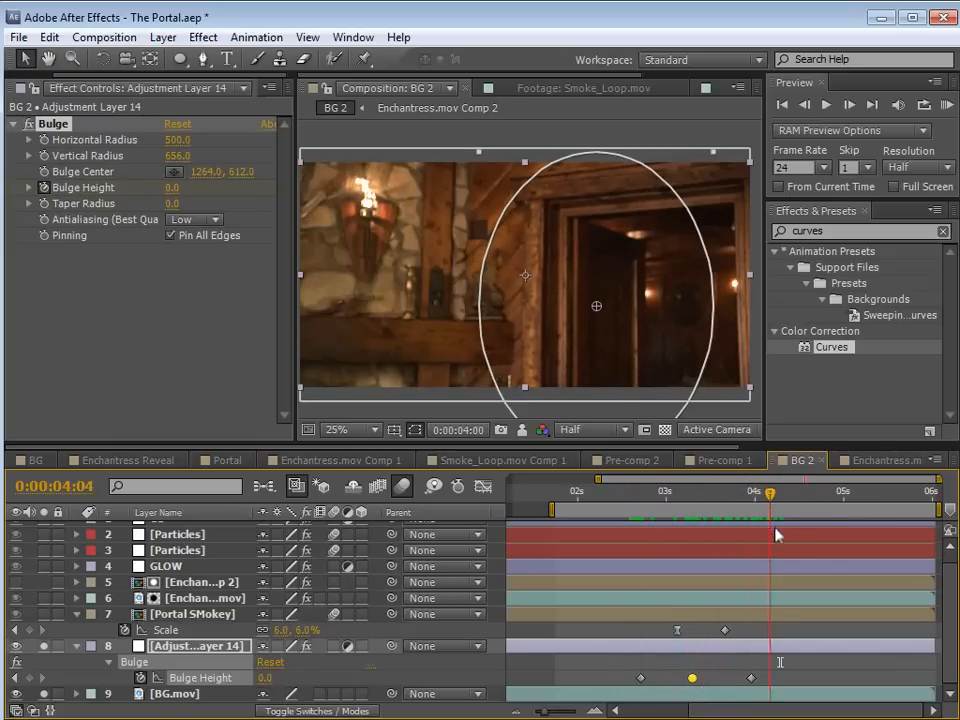
drag(763, 687, 783, 687)
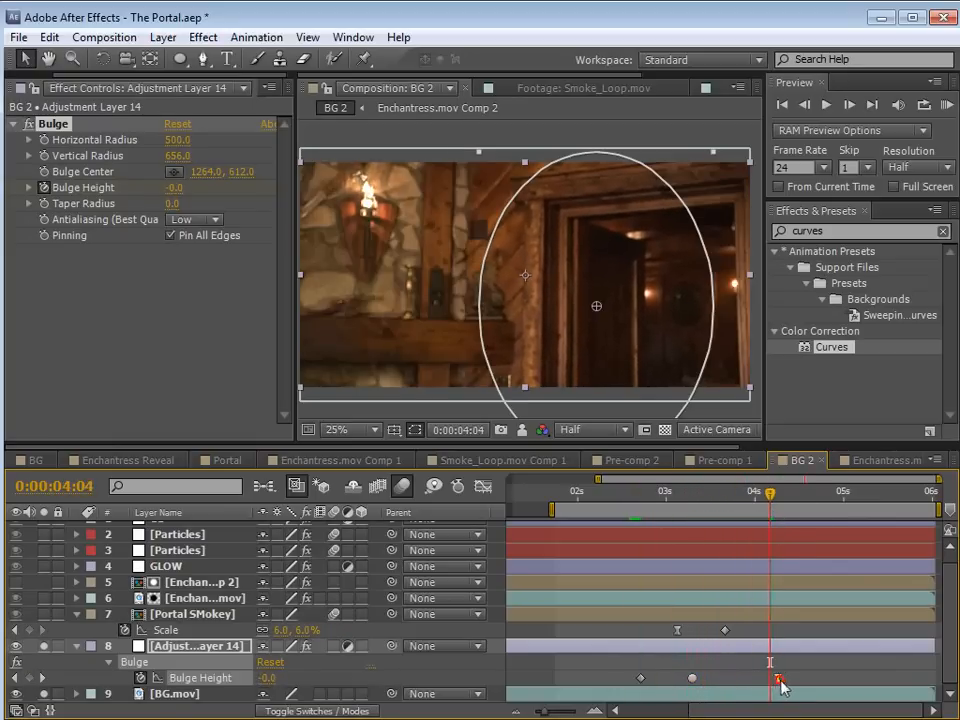
drag(631, 505, 717, 521)
Unsolo the Bulge adjustment layer and BG.mov, and scrub through the closing portal with all layers visible
click(678, 630)
drag(44, 647, 44, 690)
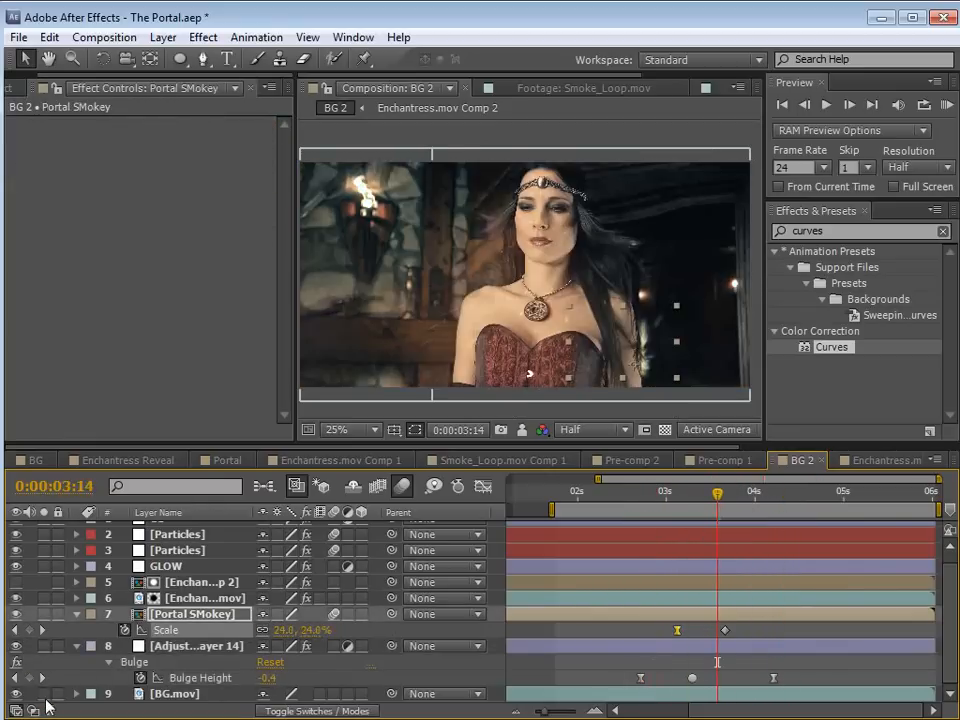
drag(676, 494, 755, 530)
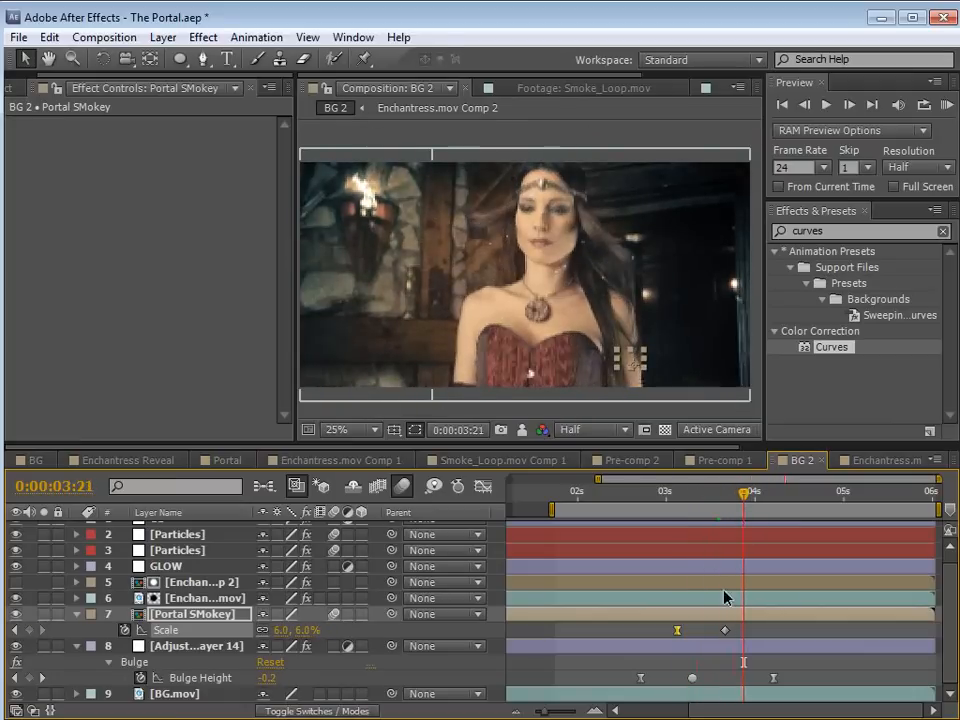
Create a new adjustment layer and place it directly above BG.mov, below the Bulge adjustment layer
click(672, 694)
click(163, 37)
mouse_move(165, 58)
click(527, 183)
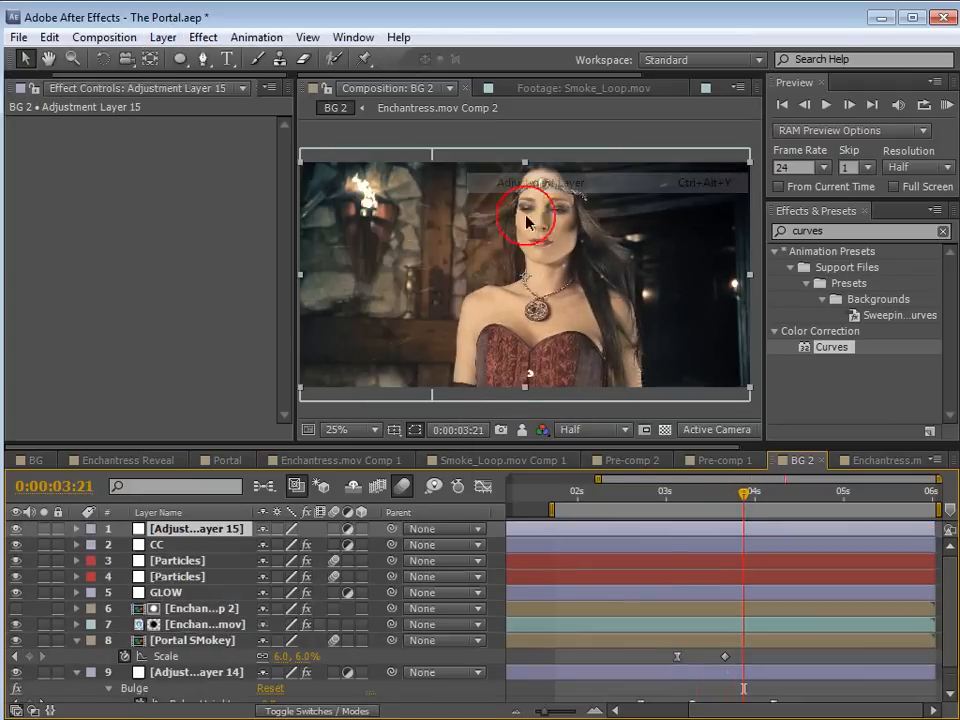
scroll(182, 703, down, 2)
drag(181, 713, 175, 692)
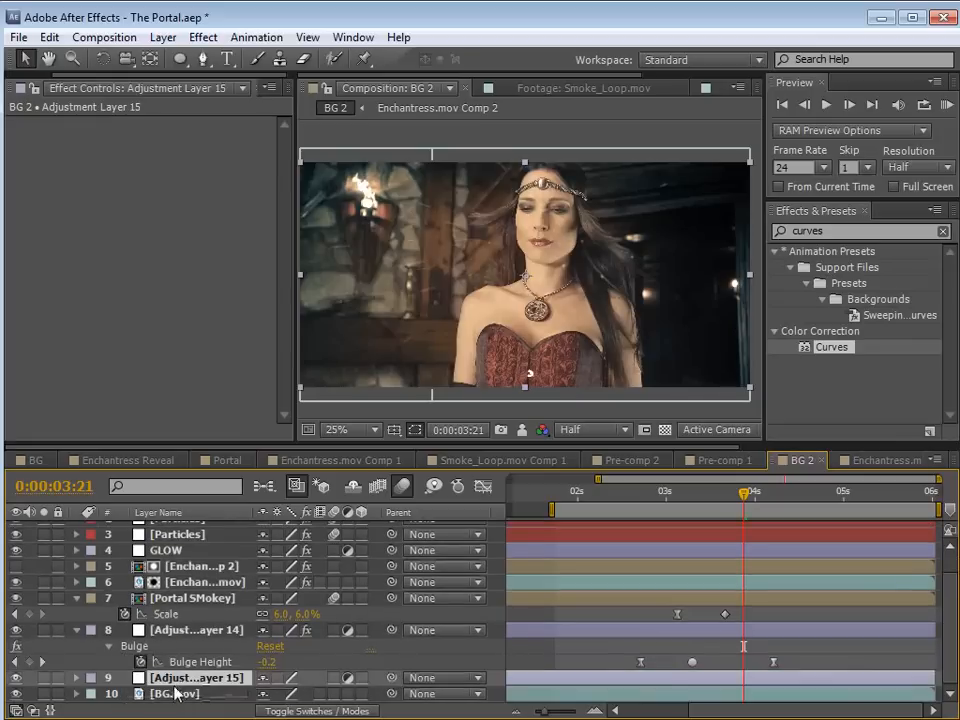
Draw a large elliptical mask around the portal area on the new adjustment layer and feather it 150 pixels
click(179, 58)
key(comma)
drag(675, 188, 535, 367)
key(f)
scroll(347, 624, down, 1)
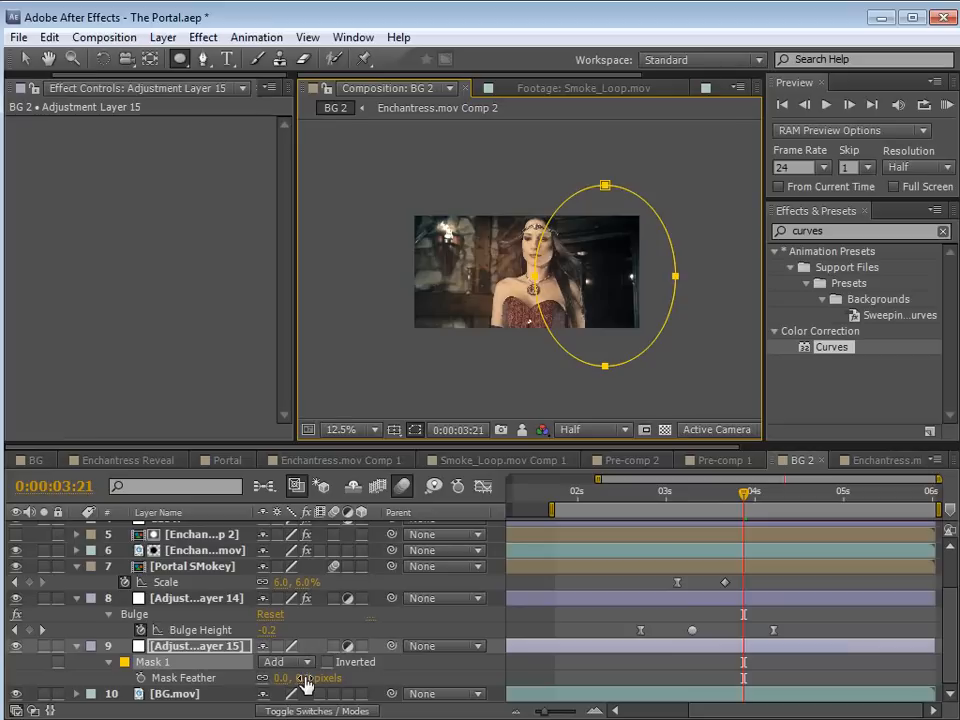
drag(305, 685, 455, 595)
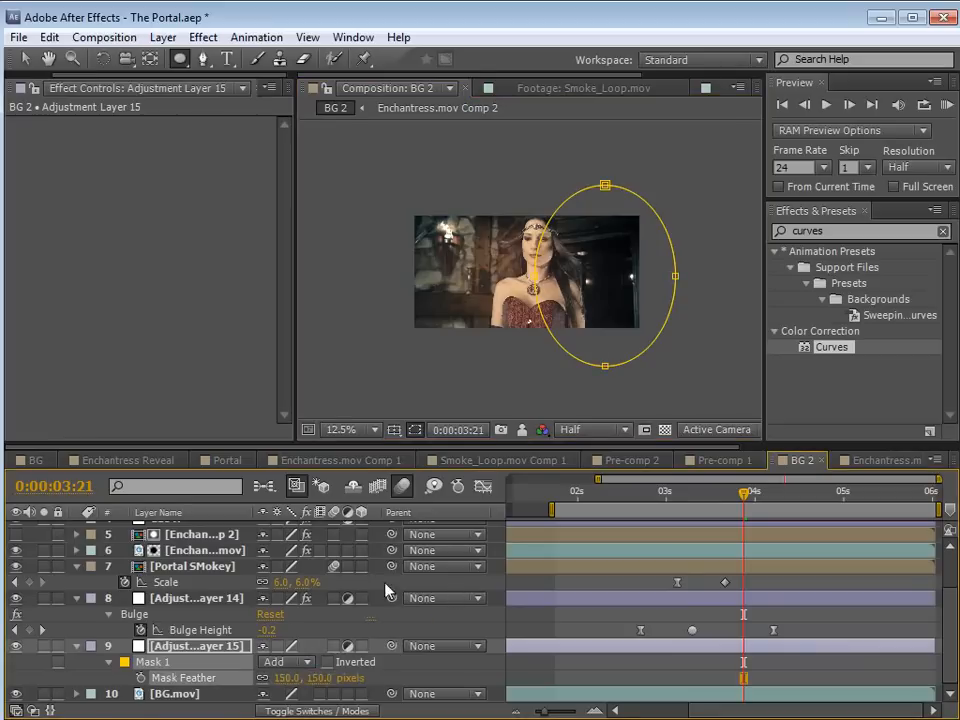
click(183, 649)
key(f)
key(f)
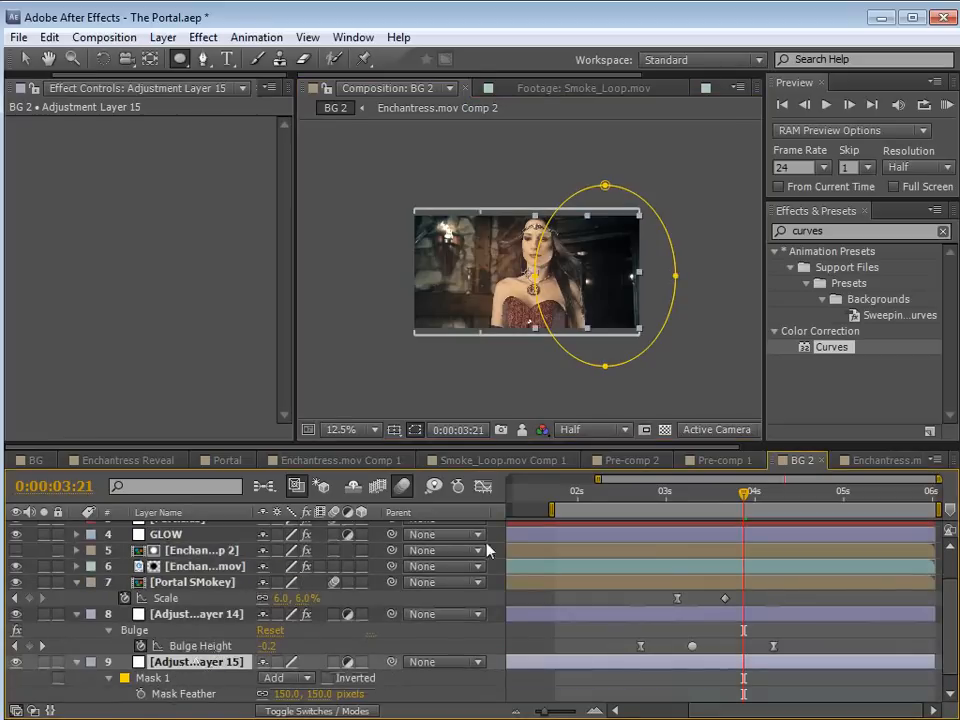
Apply Curves to the masked adjustment layer and raise the RGB midtones slightly to brighten the background behind the portal
scroll(465, 197, up, 2)
click(203, 37)
mouse_move(240, 210)
click(493, 538)
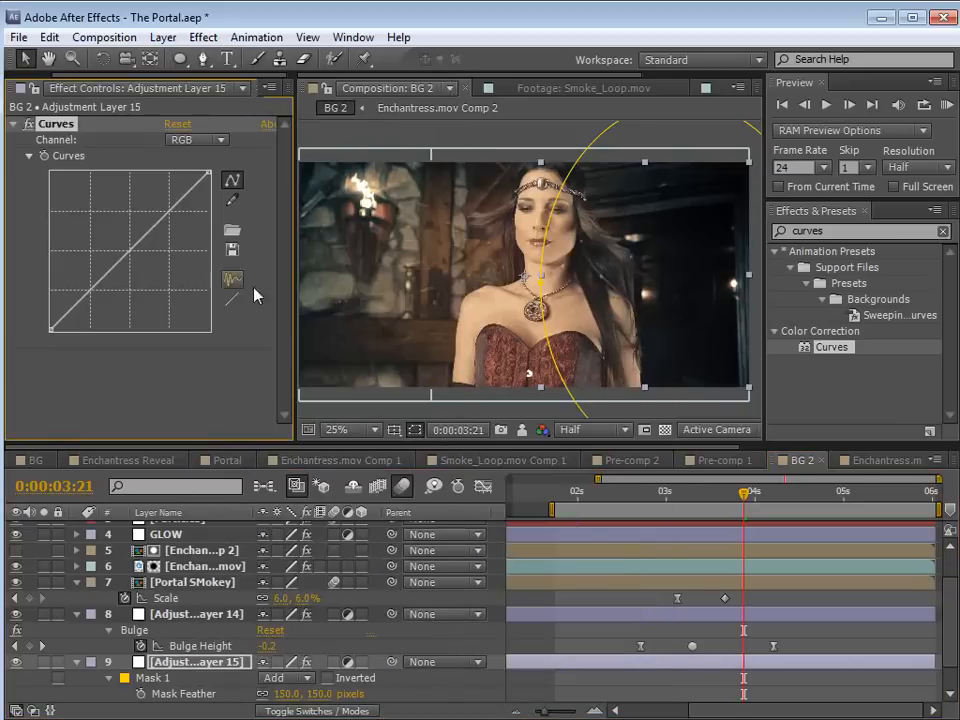
drag(131, 252, 122, 241)
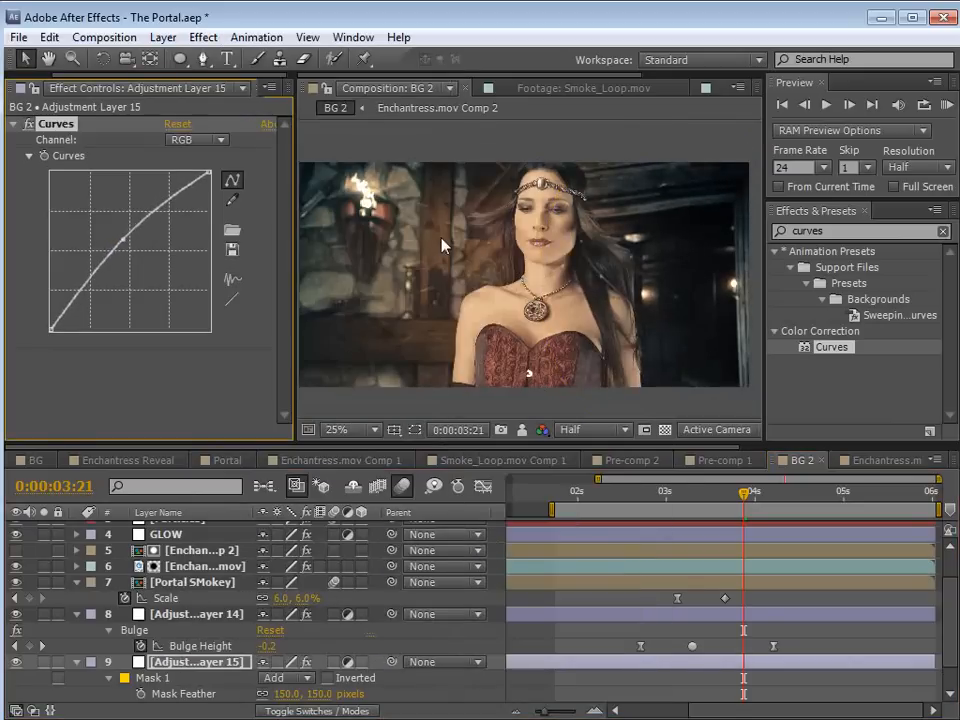
drag(743, 492, 707, 547)
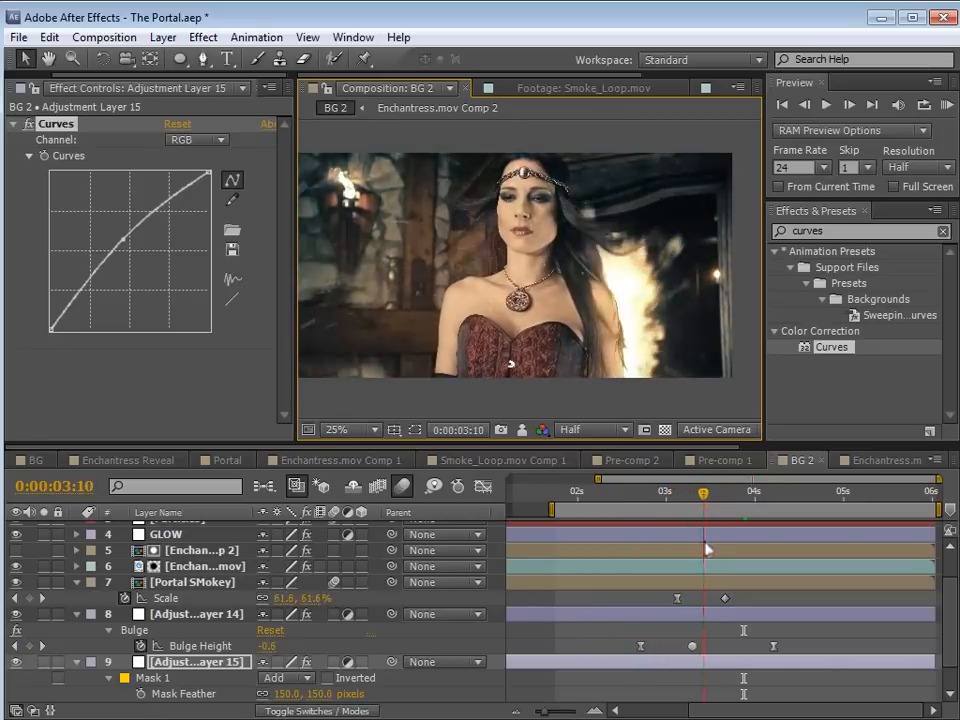
Shift all three Bulge Height keyframes about 11 frames later and scrub through the warp
click(693, 647)
drag(707, 648, 742, 648)
drag(664, 493, 751, 540)
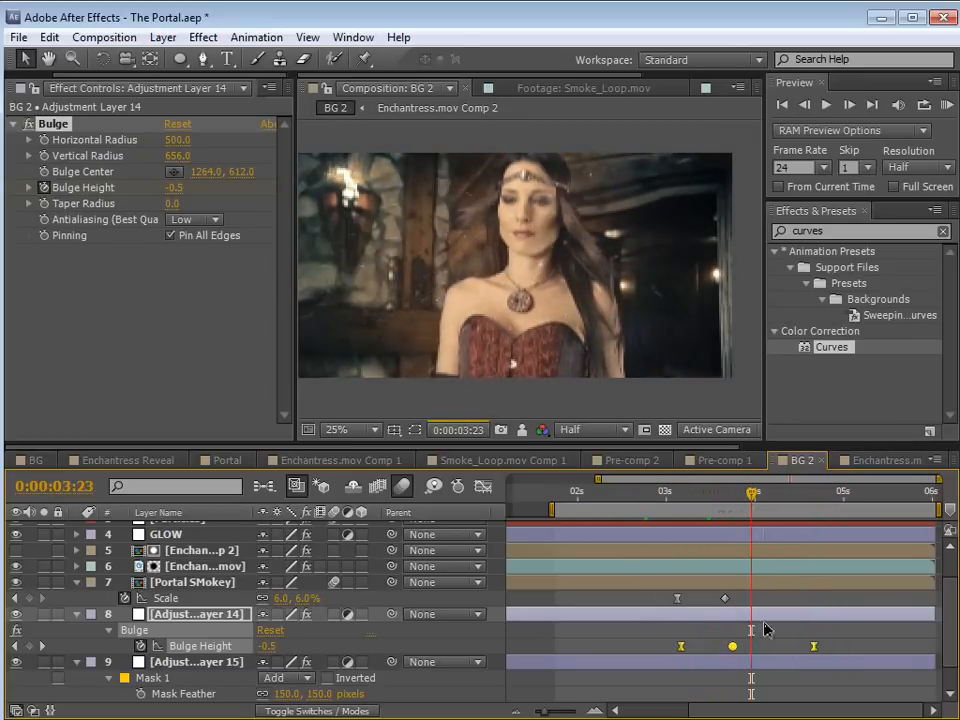
Set the Bulge effect's Taper Radius to 16 and increase its Vertical and Horizontal Radius
click(771, 615)
drag(172, 205, 178, 204)
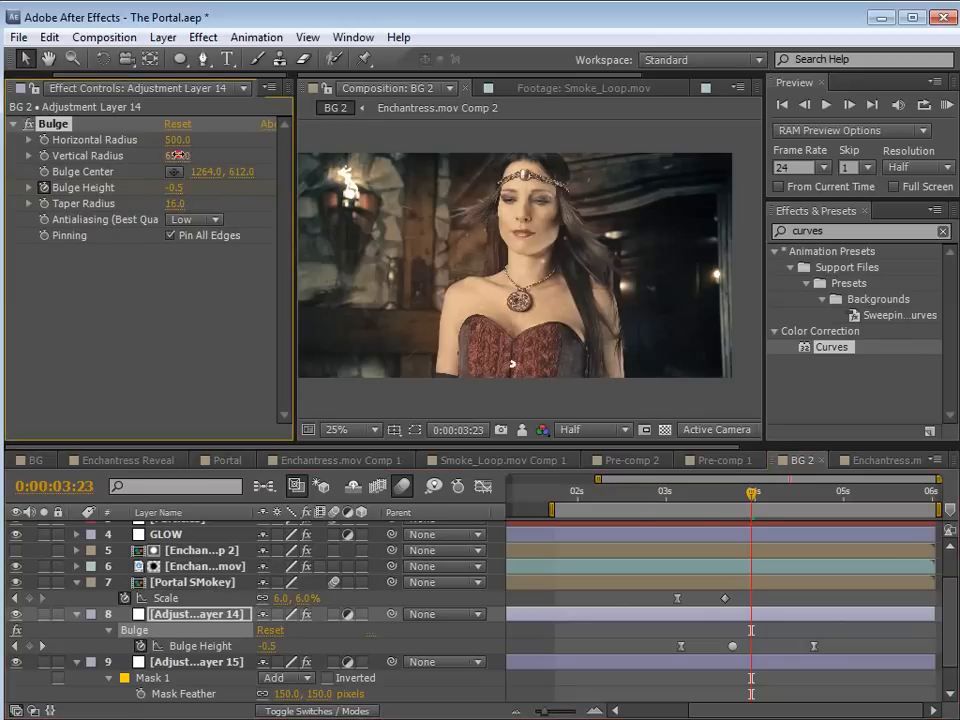
drag(198, 155, 246, 155)
drag(178, 141, 261, 137)
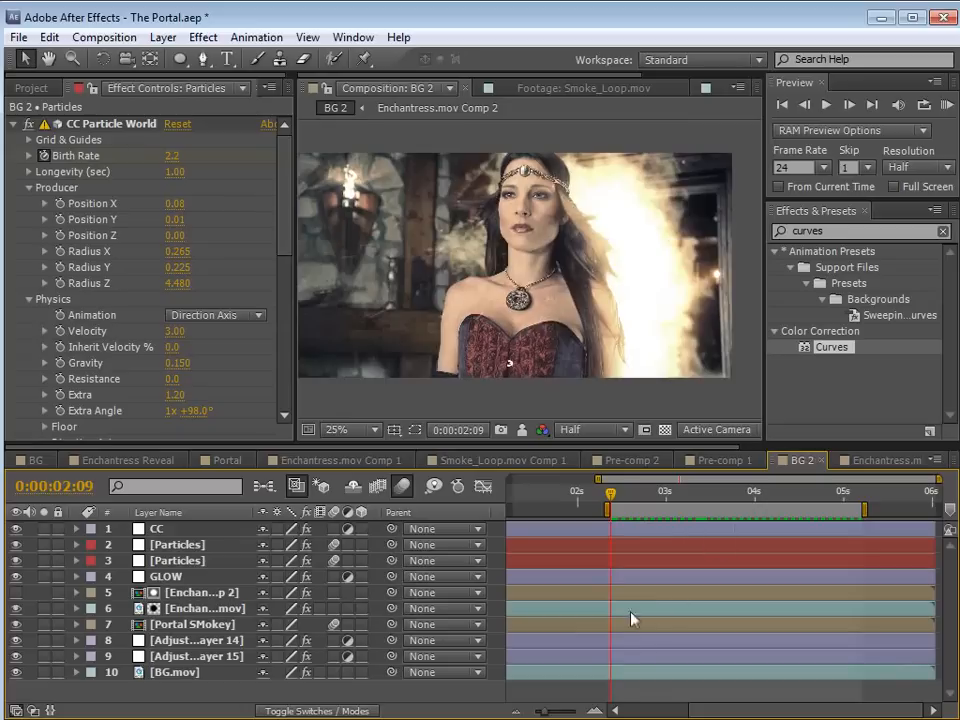
Save the project and create a white 1920 x 960 px solid named Optical Flares
key(ctrl+s)
click(163, 37)
mouse_move(140, 60)
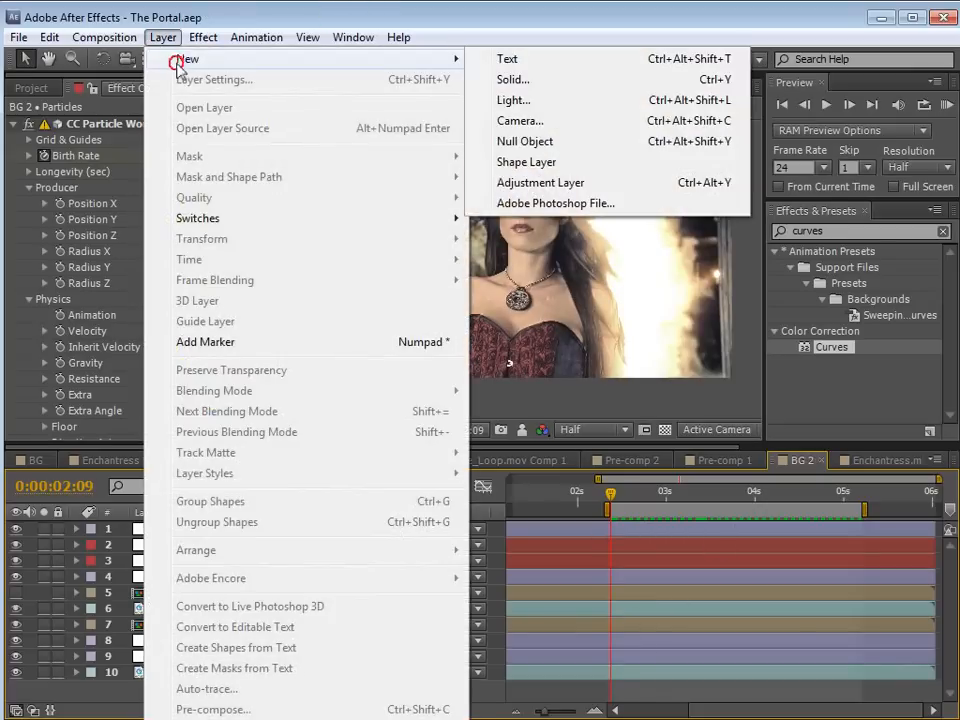
click(512, 80)
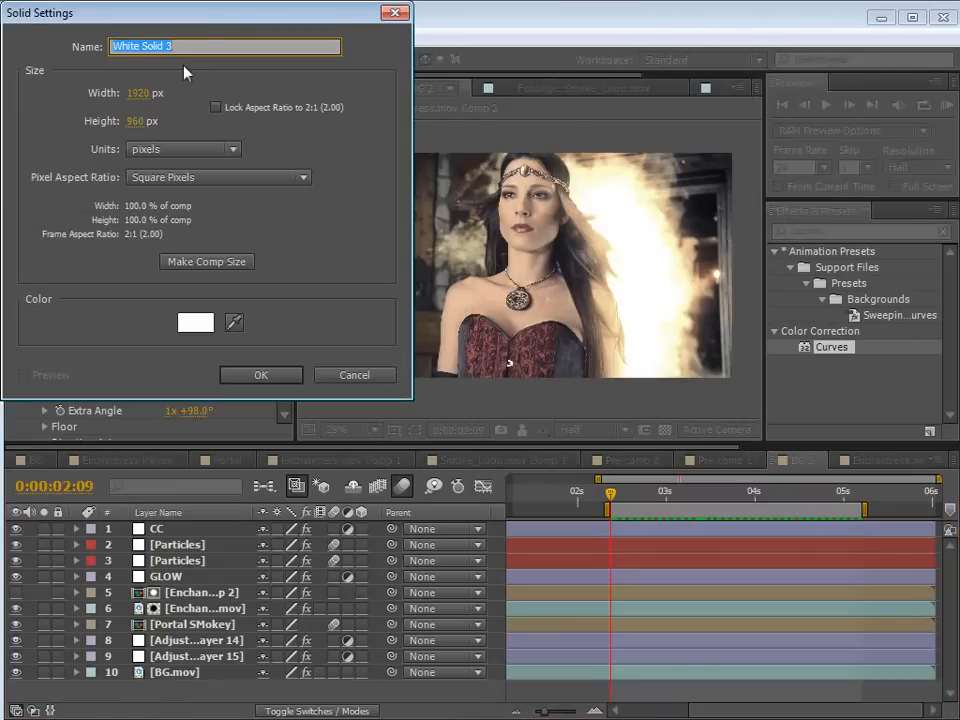
text(Optical Flares)
click(277, 377)
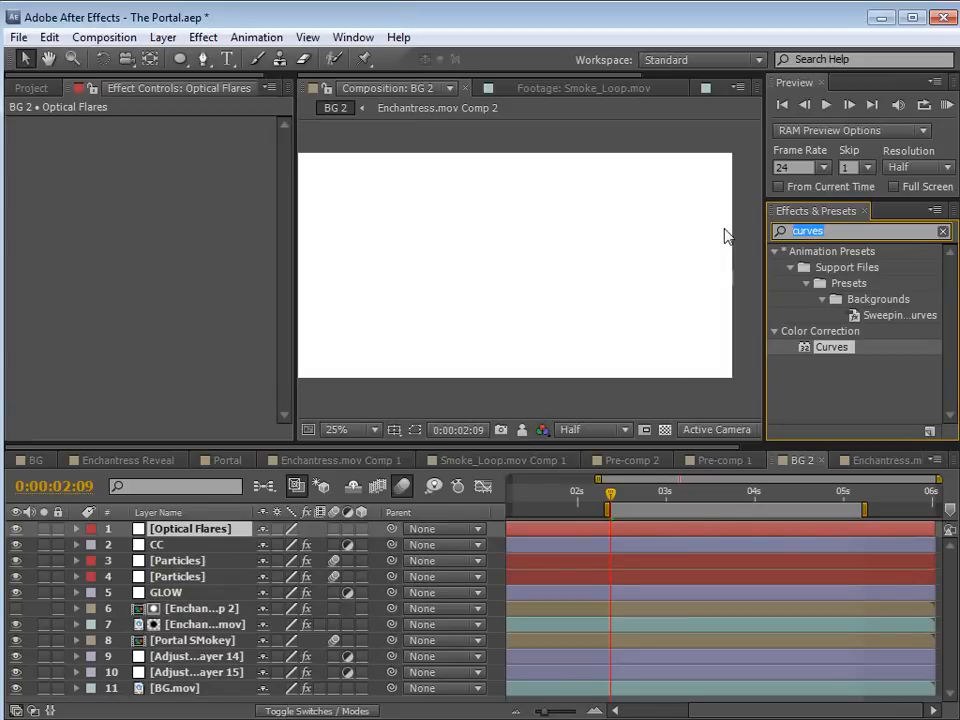
Apply the Optical Flares effect to the new solid and set the layer's blending mode to Screen
text(Optica)
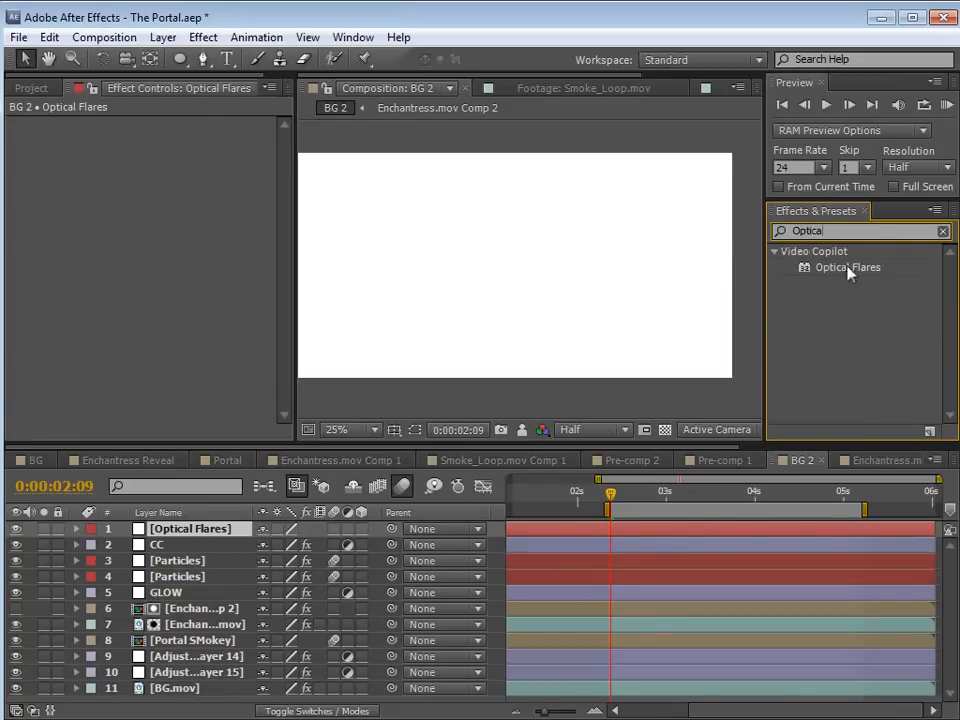
drag(848, 268, 220, 533)
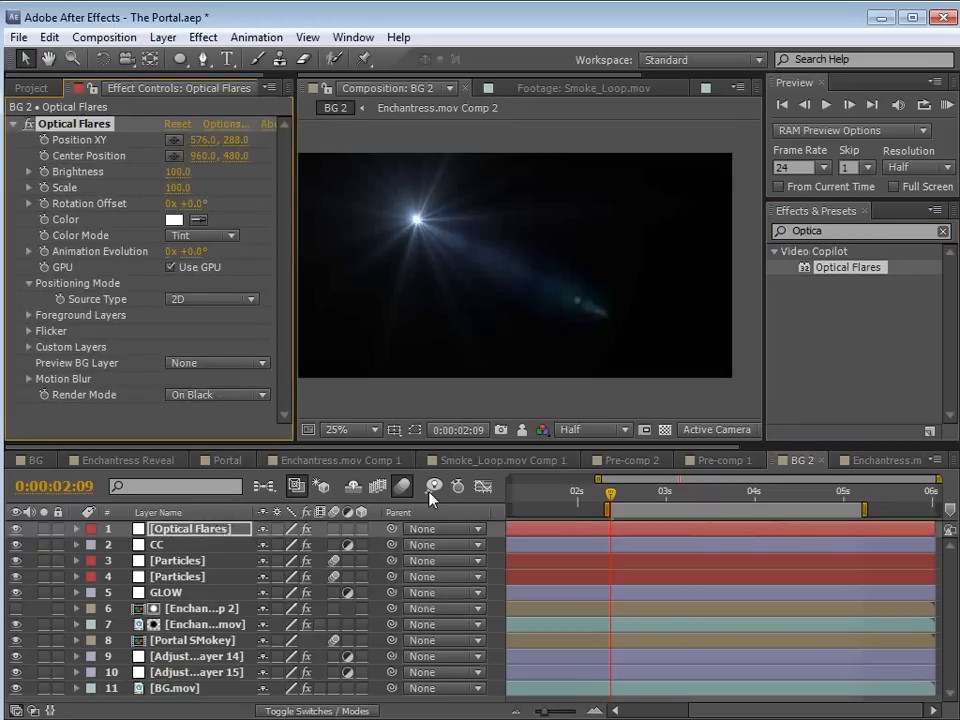
key(F4)
click(305, 529)
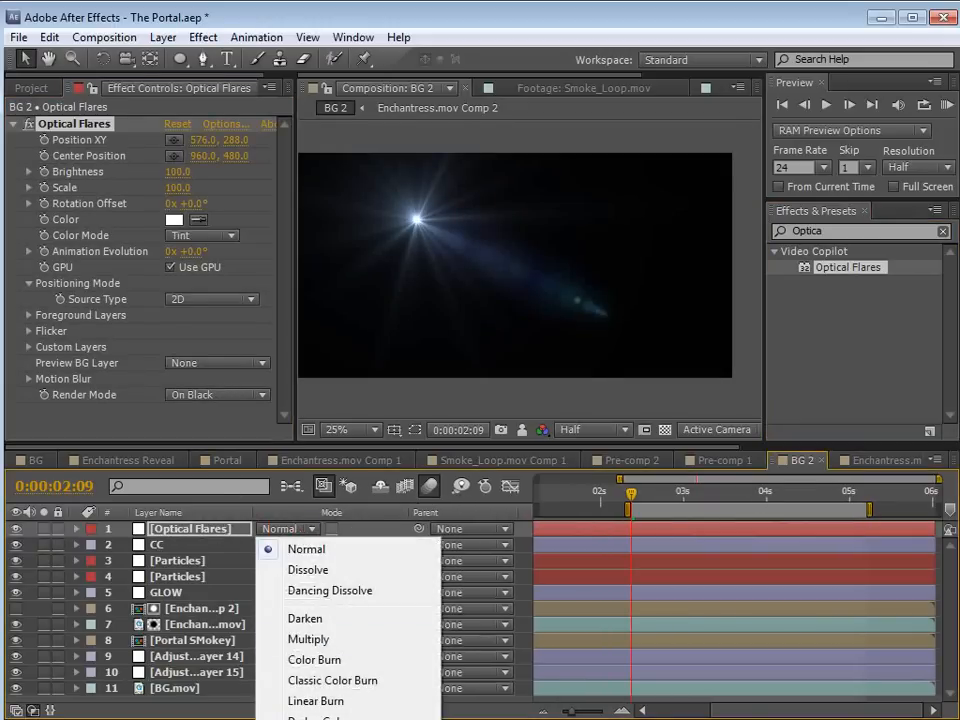
click(456, 270)
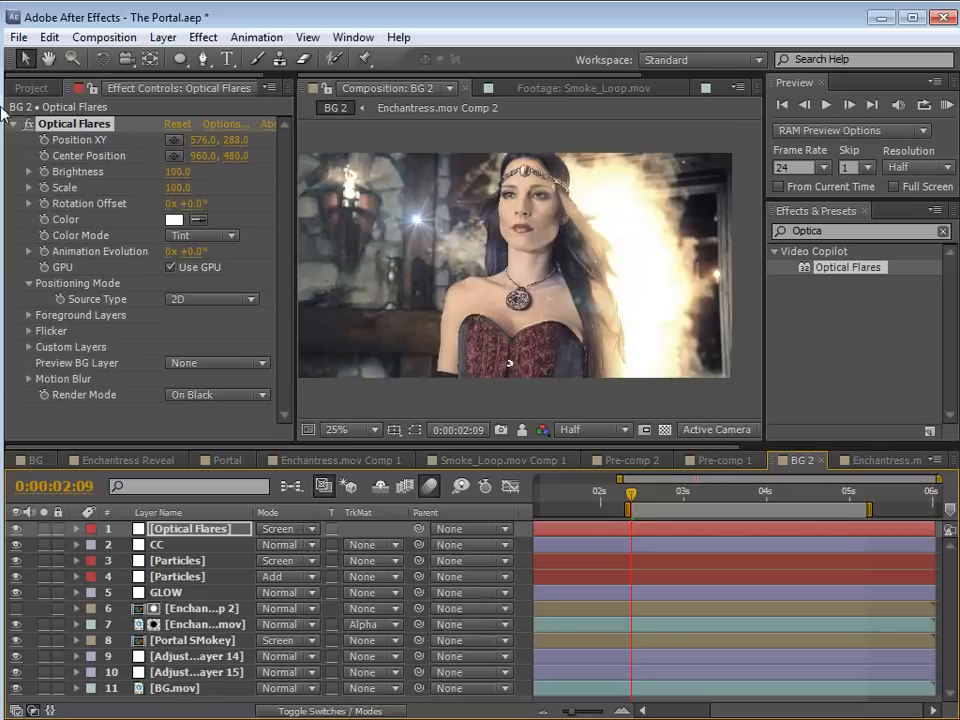
Move the flare to the frame's right edge at about 1920, 312 and open its options with the Editor panel hidden
click(84, 124)
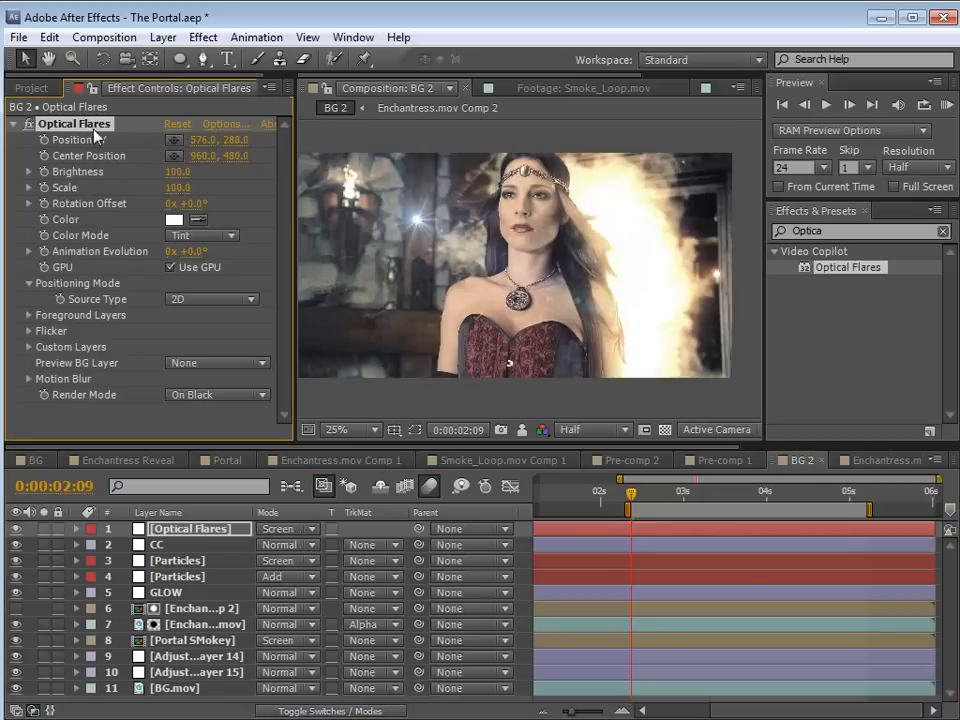
click(410, 235)
drag(411, 231, 731, 232)
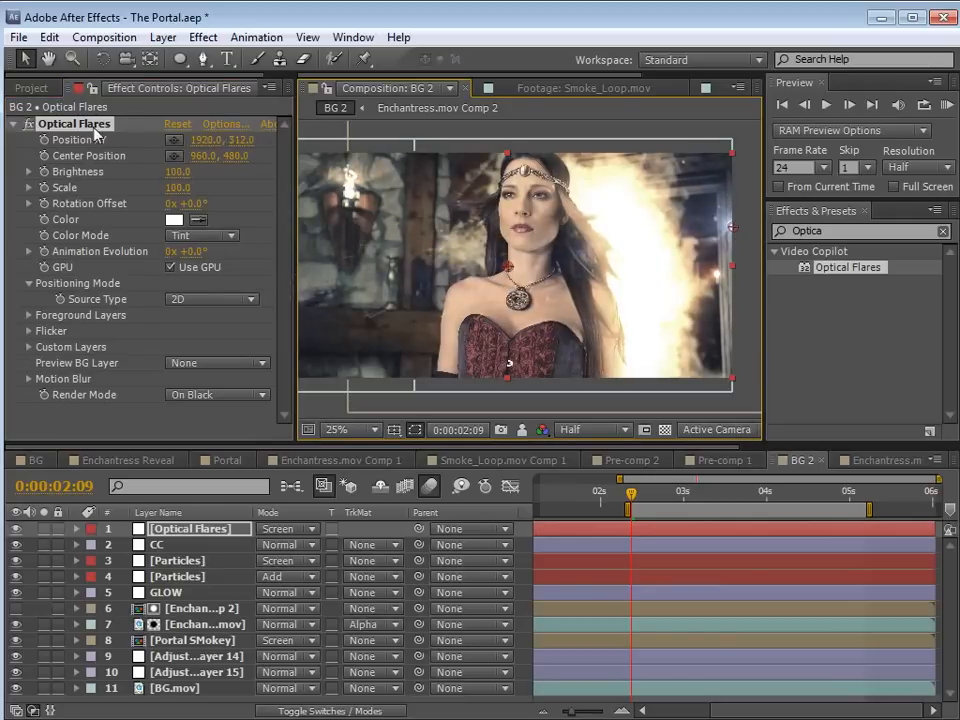
click(220, 125)
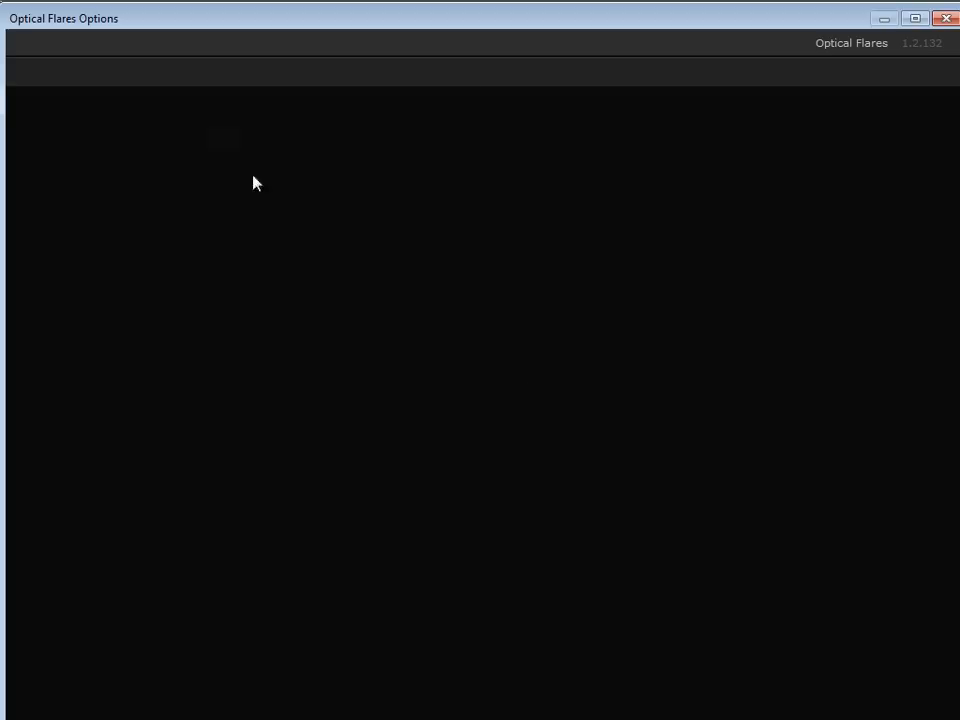
click(535, 44)
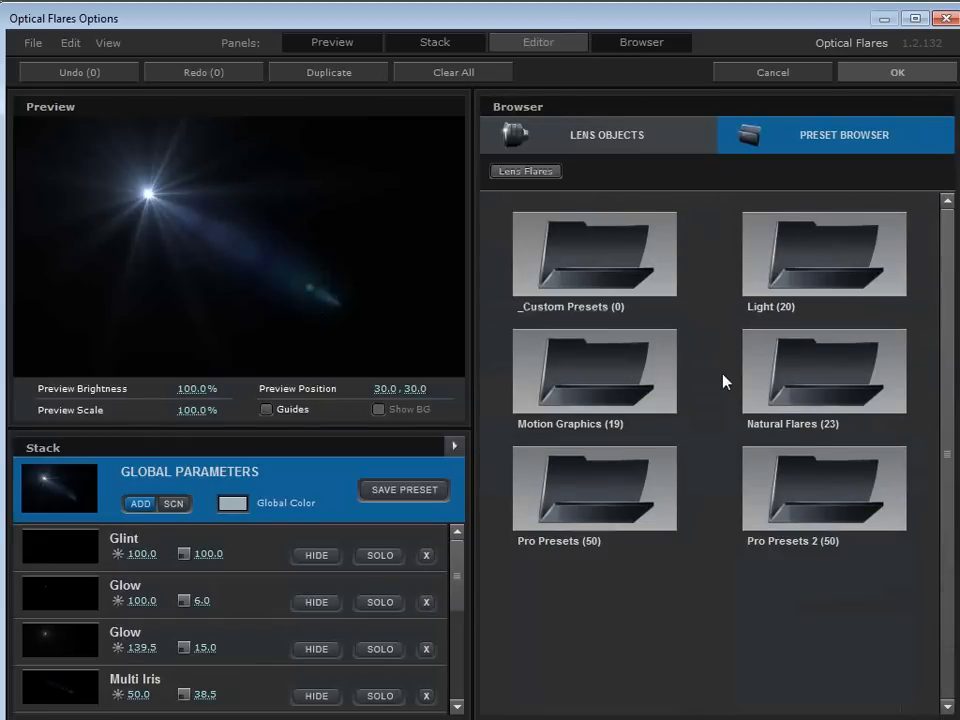
Try the Dirty Anamorphic preset from Motion Graphics with the preview flare moved to the right edge
double_click(655, 350)
drag(946, 283, 940, 416)
click(803, 279)
drag(150, 196, 463, 238)
click(561, 298)
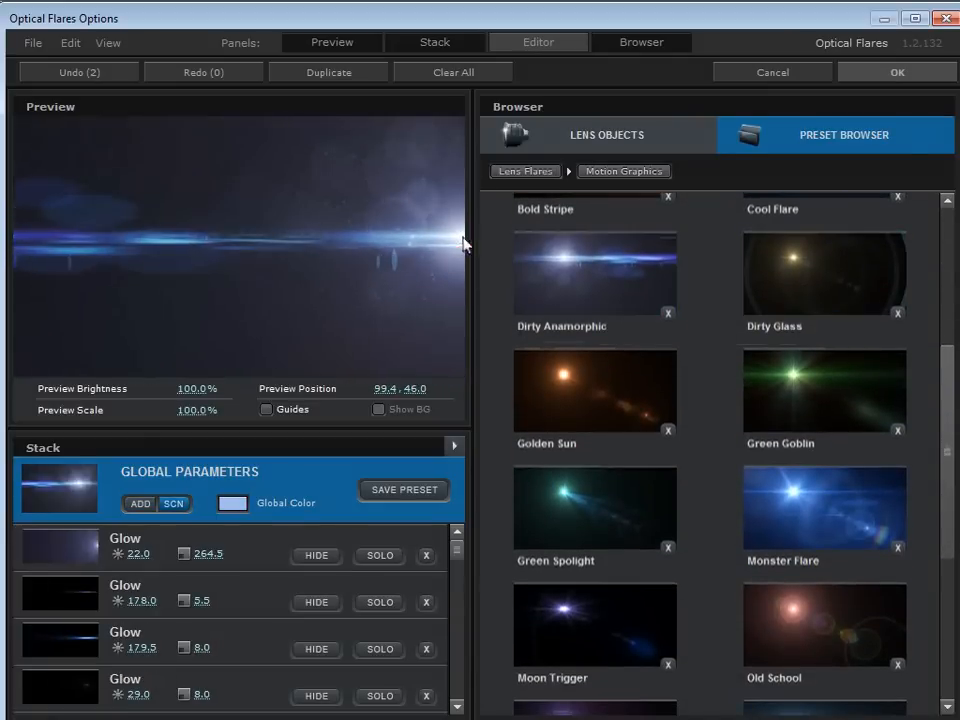
Try the Bay preset from Natural Flares and move the preview flare to about 86, 36
click(543, 174)
click(794, 358)
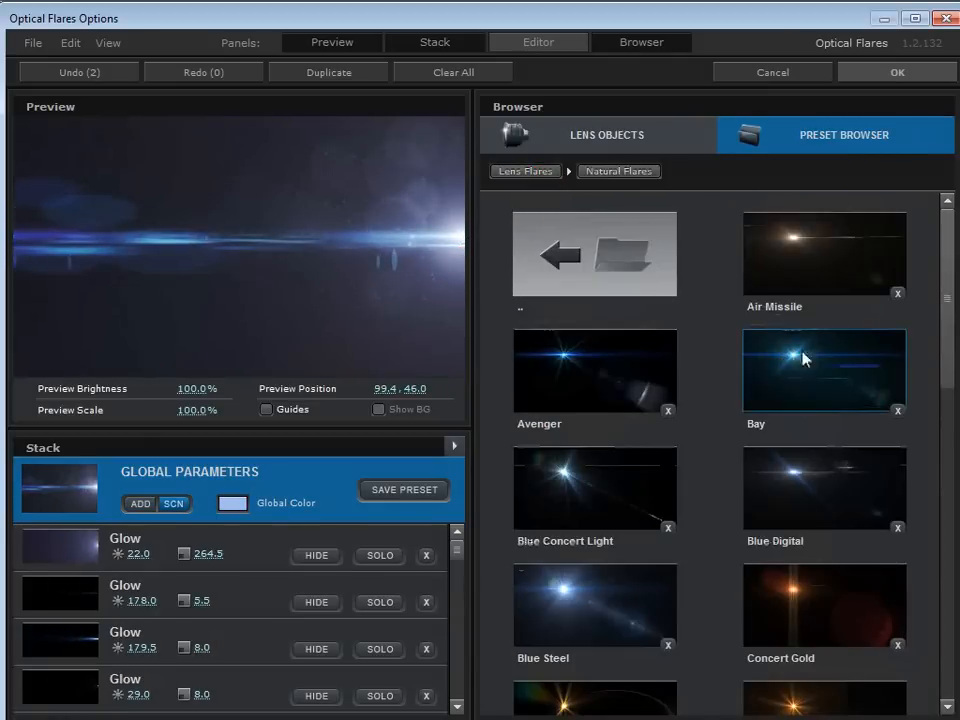
click(815, 374)
mouse_move(326, 218)
mouse_down()
mouse_move(369, 223)
mouse_move(403, 210)
mouse_up()
Load the JayJay preset from the Light folder and move the preview flare to about 91, 47
click(610, 247)
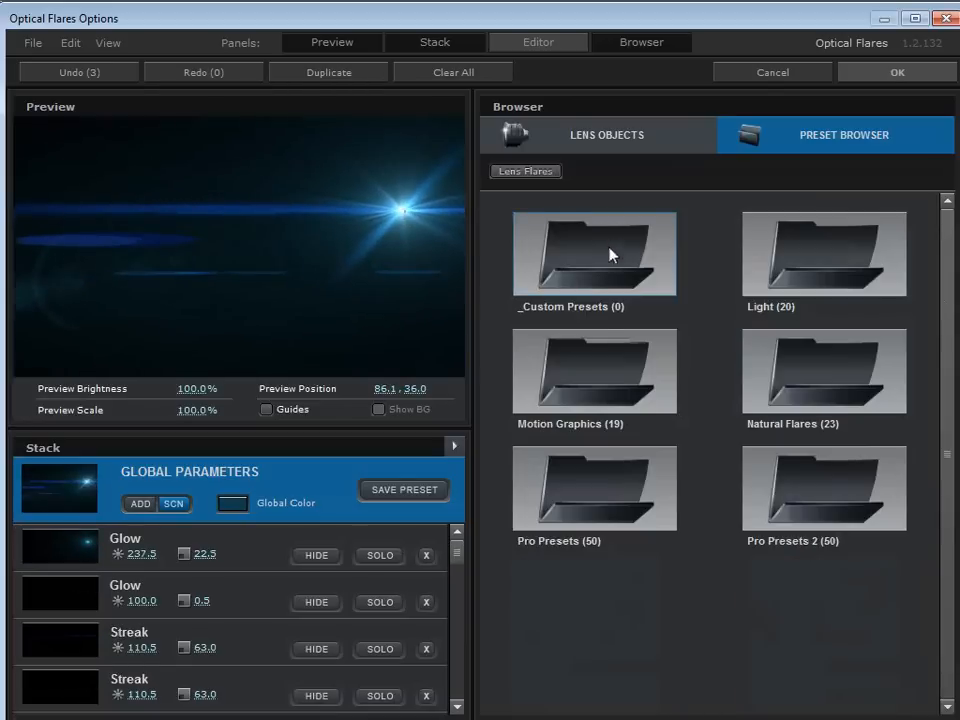
click(748, 281)
drag(946, 280, 934, 392)
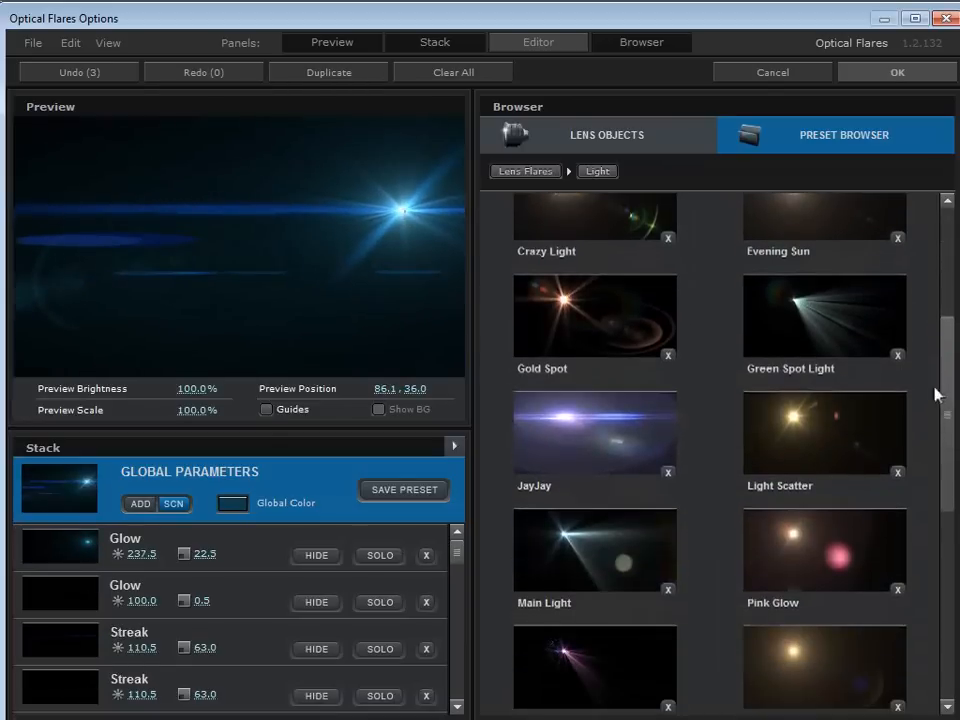
click(602, 444)
click(379, 207)
drag(379, 207, 414, 244)
Add a Lens Orbs object to the flare, raise the flare in the preview, and accept the flare options
click(637, 139)
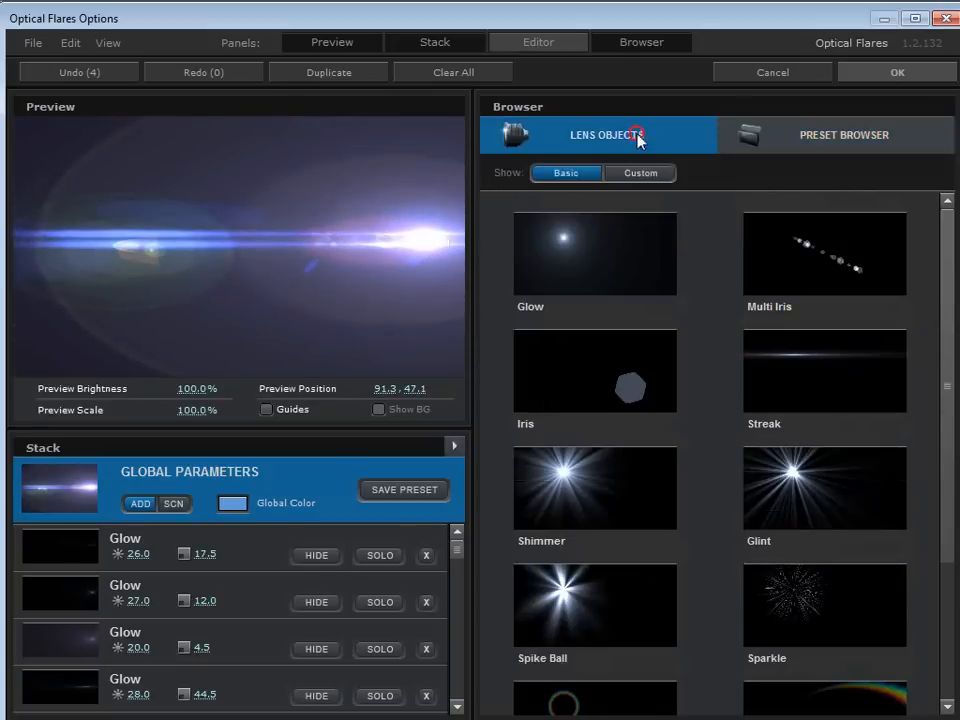
drag(947, 285, 928, 437)
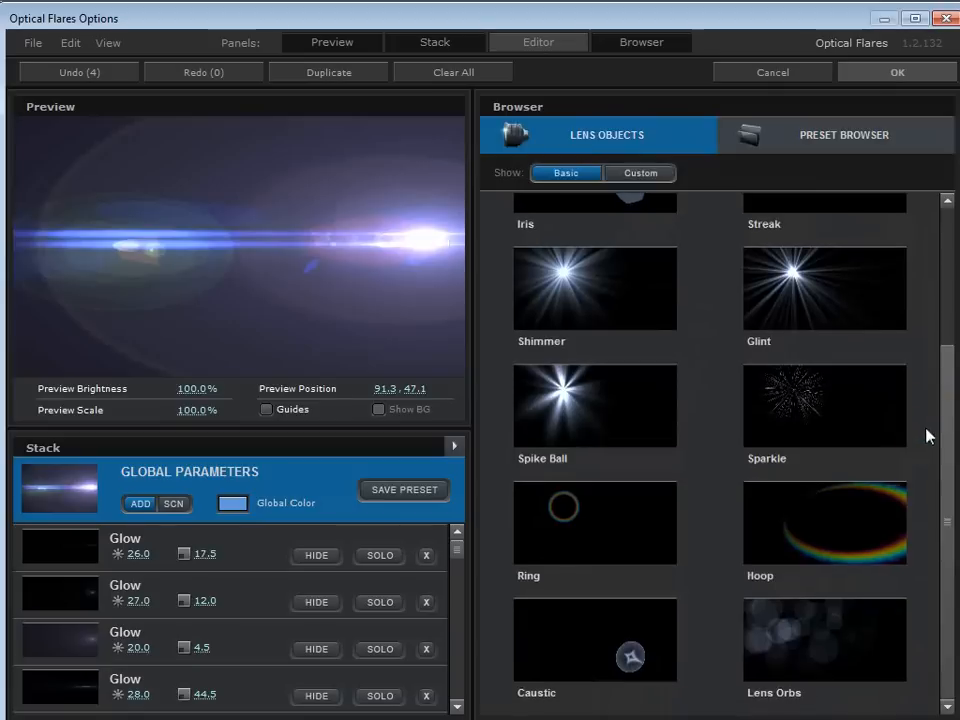
click(797, 651)
drag(375, 244, 379, 171)
click(885, 87)
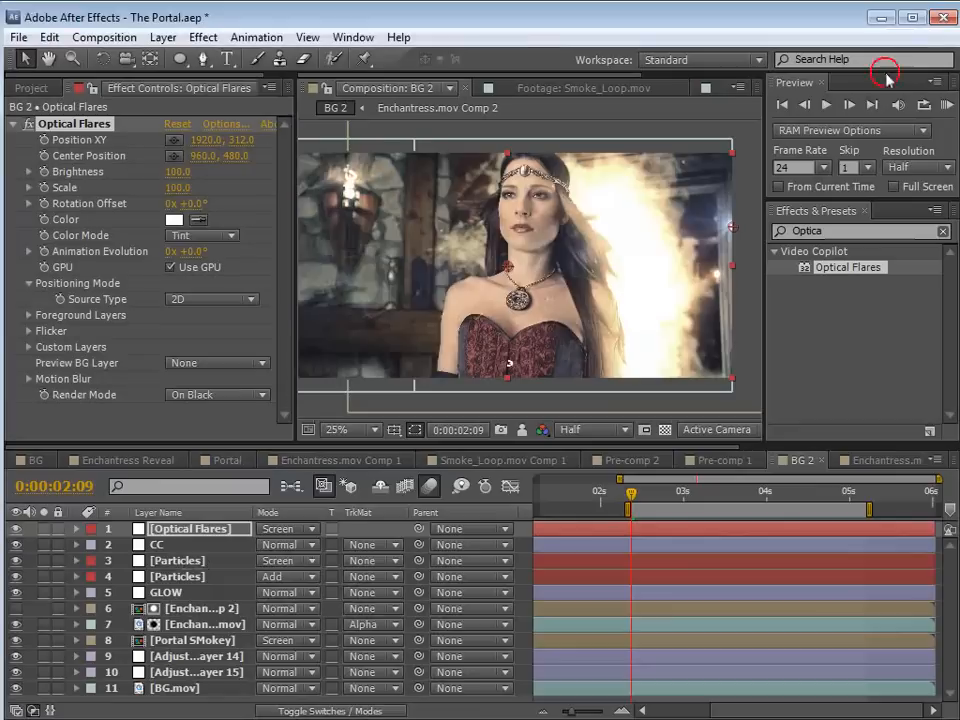
Move the flare just past the frame's right edge to about 1972, 272 and tint it muted orange, CB9574
drag(731, 233, 744, 224)
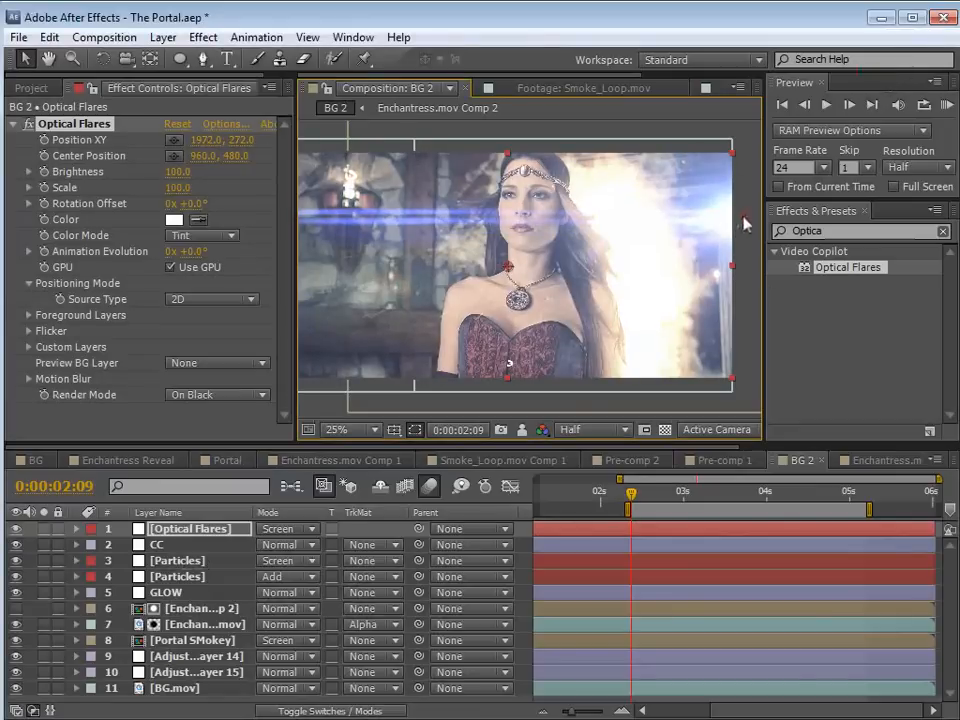
click(172, 222)
drag(284, 278, 283, 266)
click(97, 55)
drag(97, 55, 101, 55)
click(447, 45)
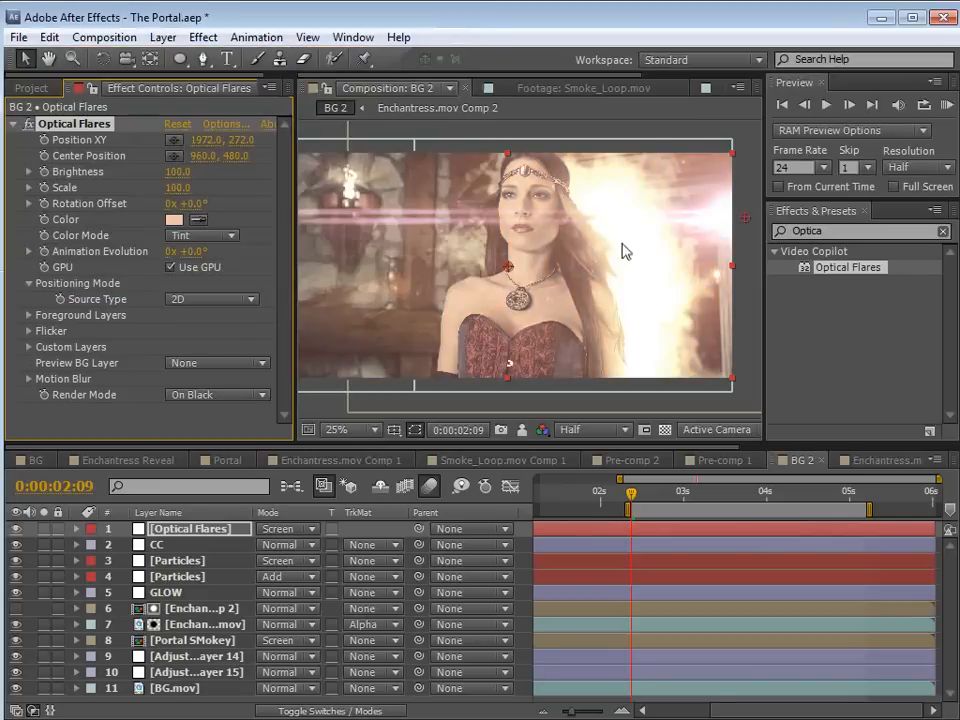
click(170, 221)
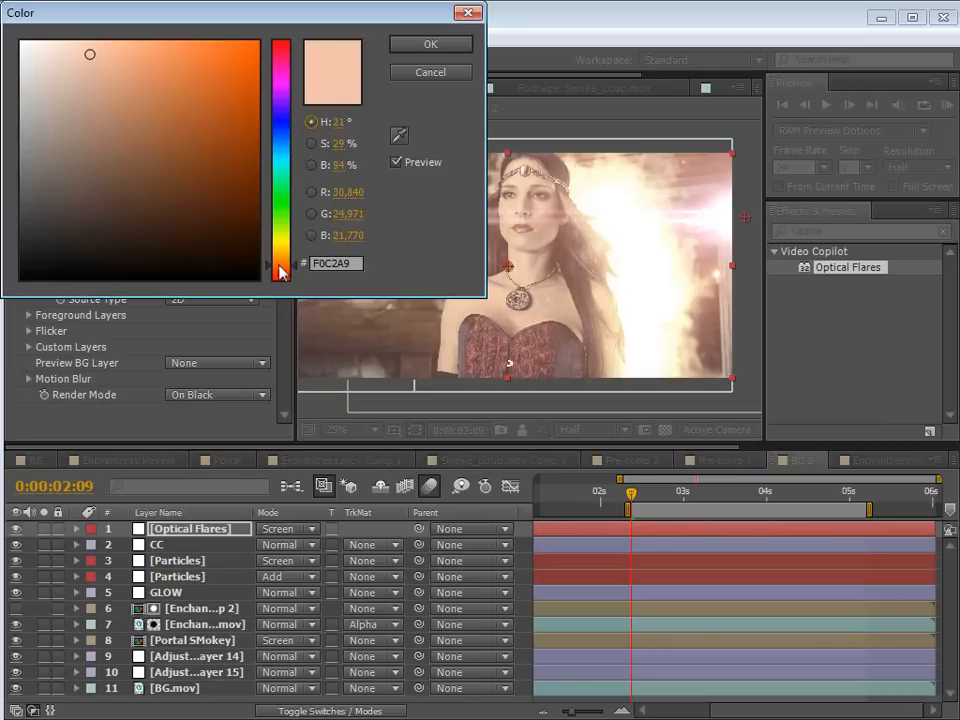
drag(107, 72, 125, 90)
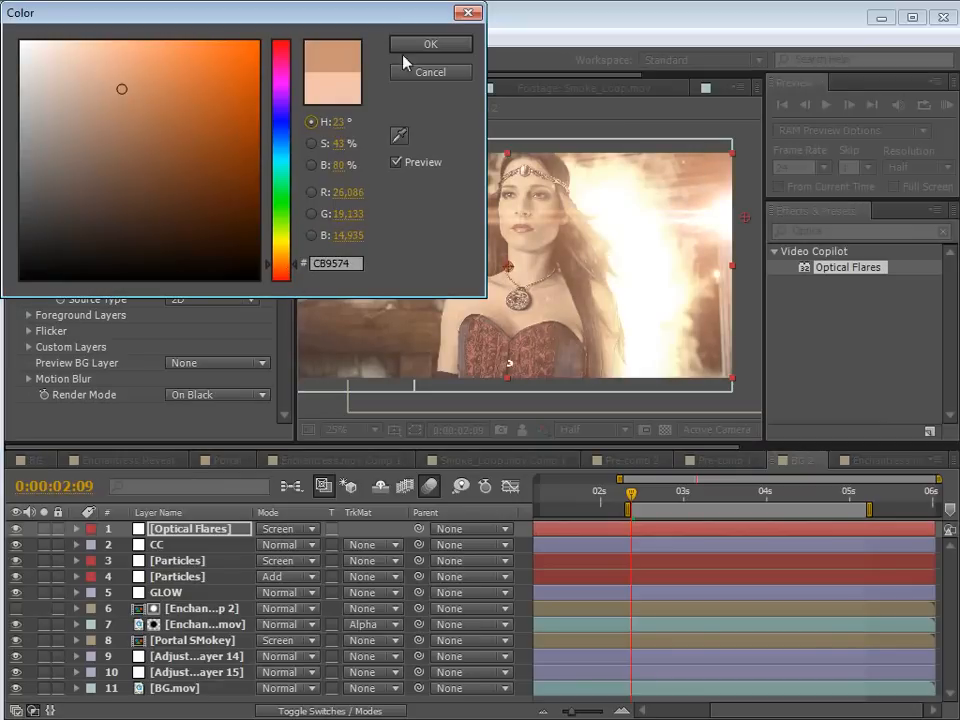
click(428, 46)
Add a Curves effect to the Optical Flares layer and pull the RGB midtones down
click(210, 37)
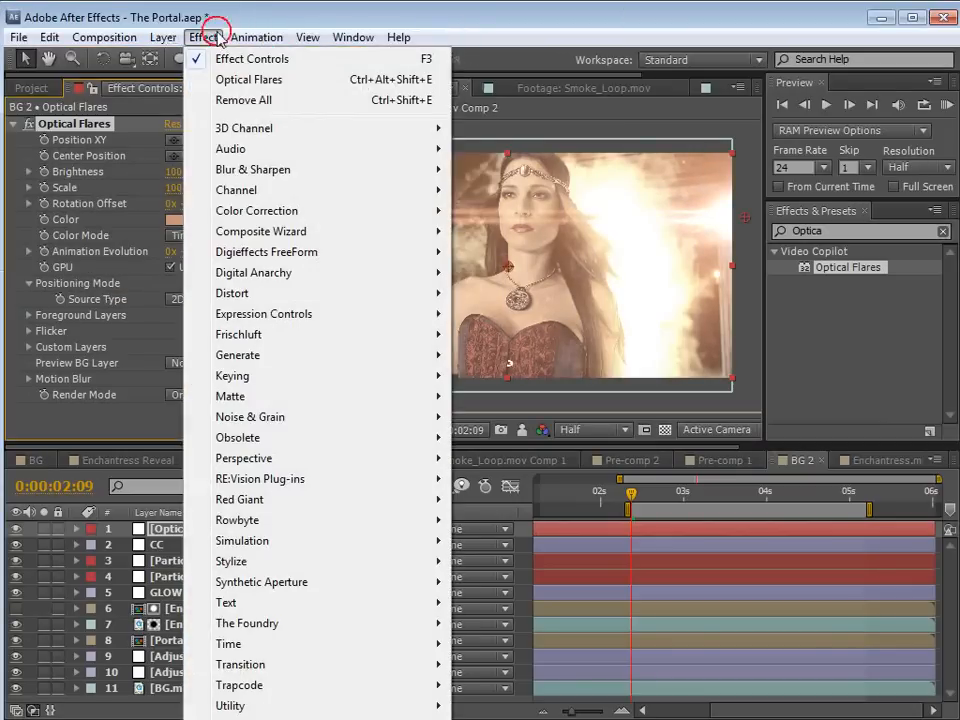
mouse_move(270, 211)
click(484, 538)
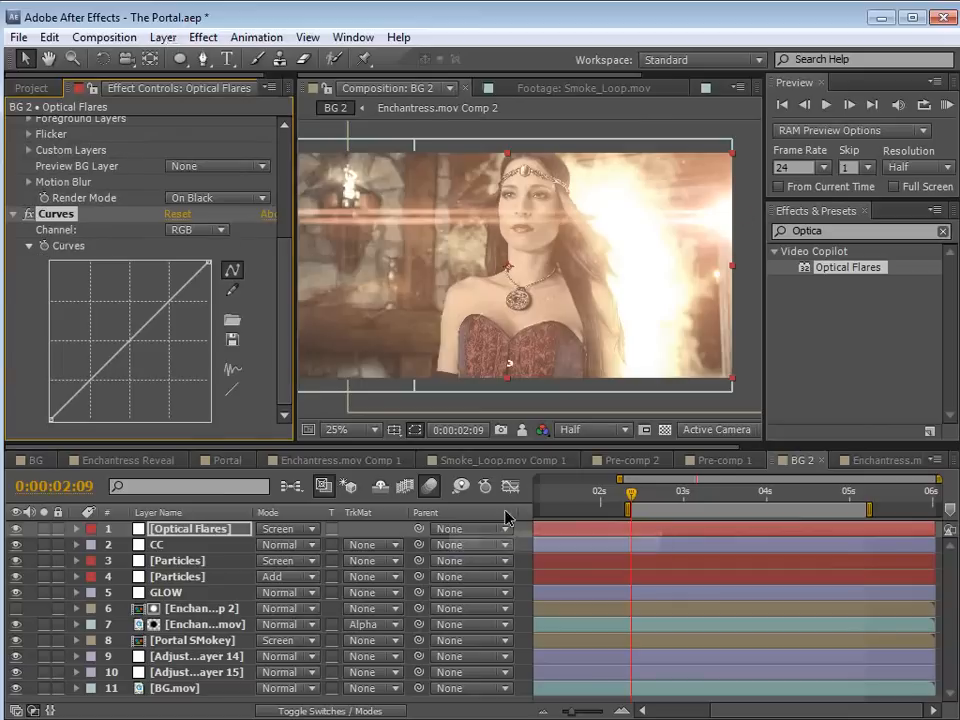
drag(131, 346, 142, 368)
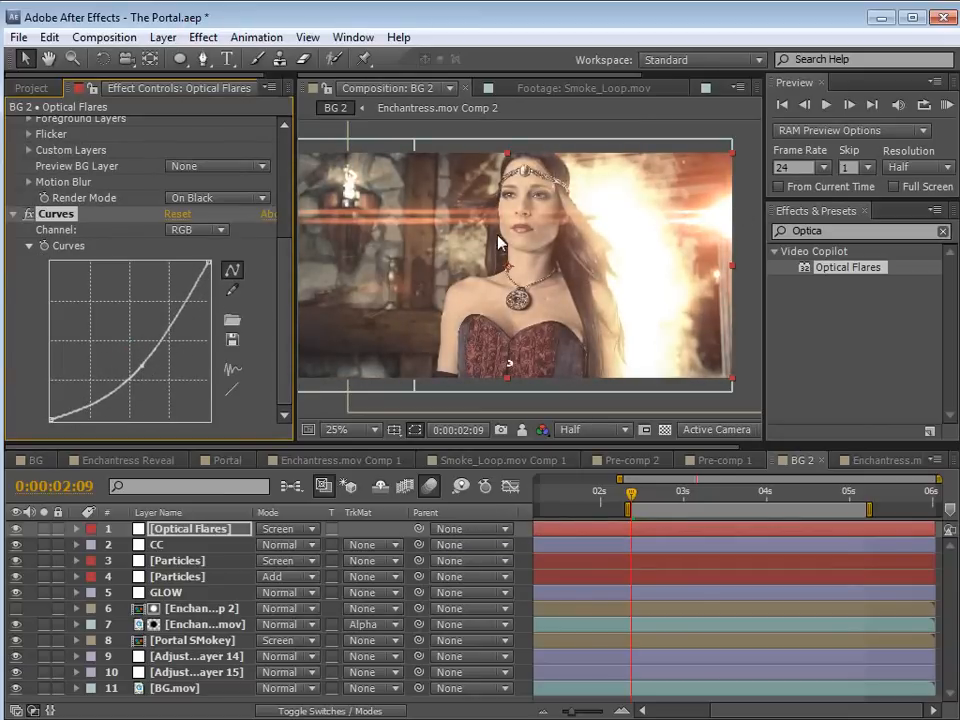
Add a Tint effect to the Optical Flares layer with Amount to Tint at 40%
click(203, 37)
mouse_move(270, 211)
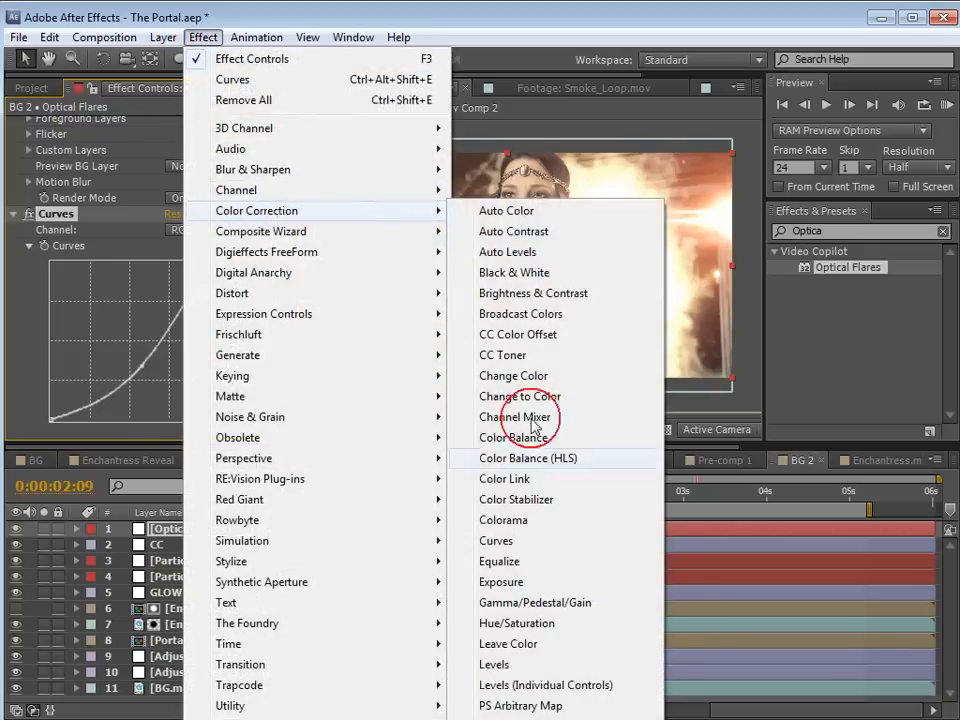
click(483, 718)
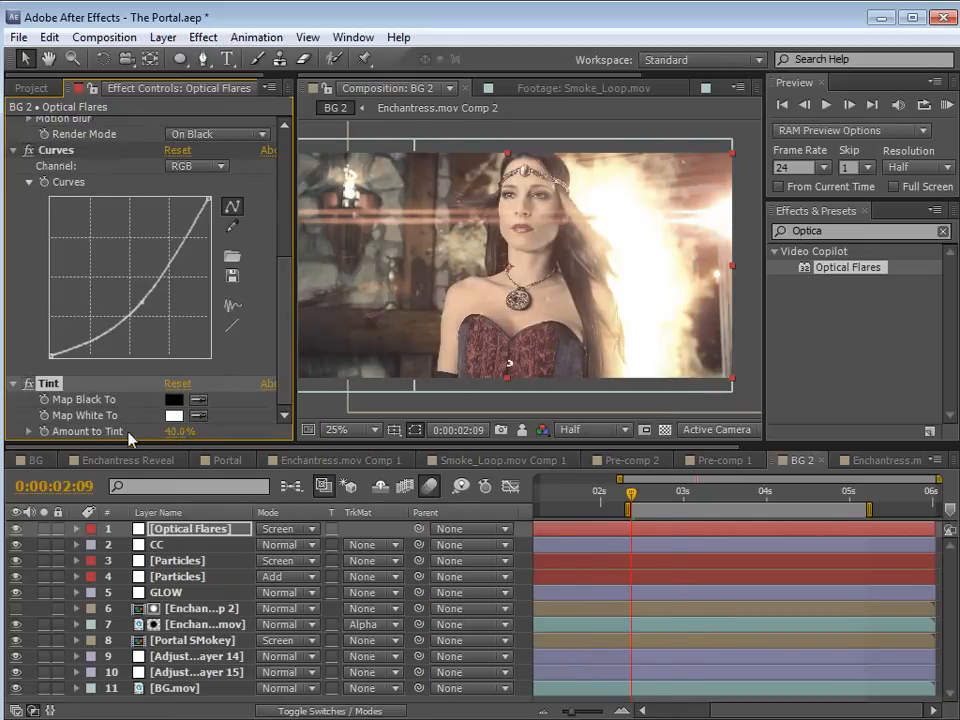
Shift the flare color to a golden orange with hue 31 and adjust the Curves midpoint slightly
scroll(283, 343, up, 5)
click(176, 217)
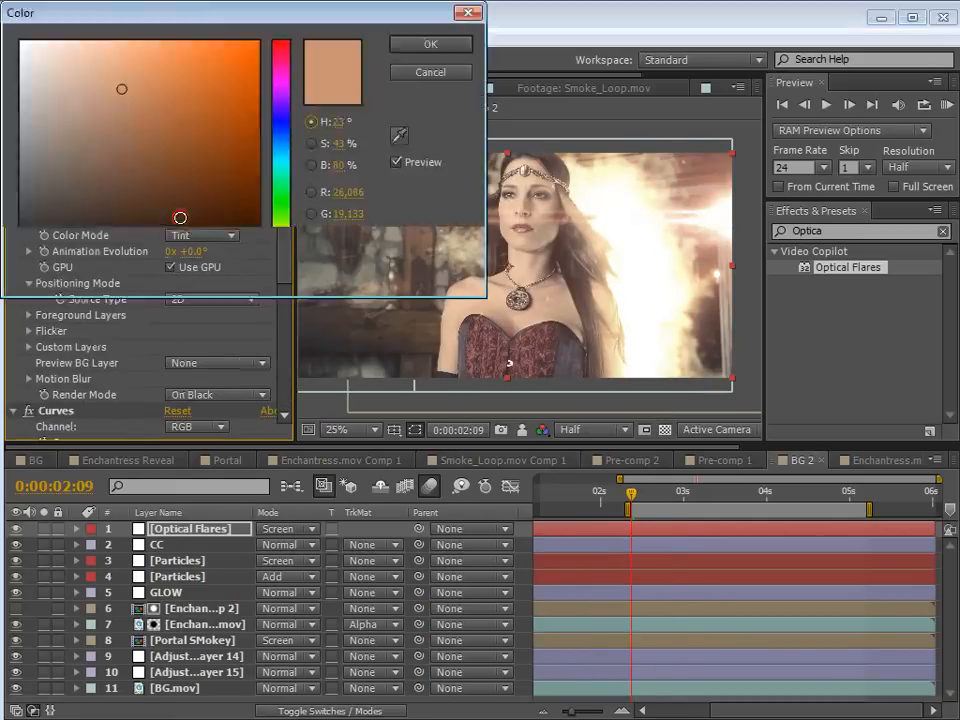
drag(281, 264, 282, 261)
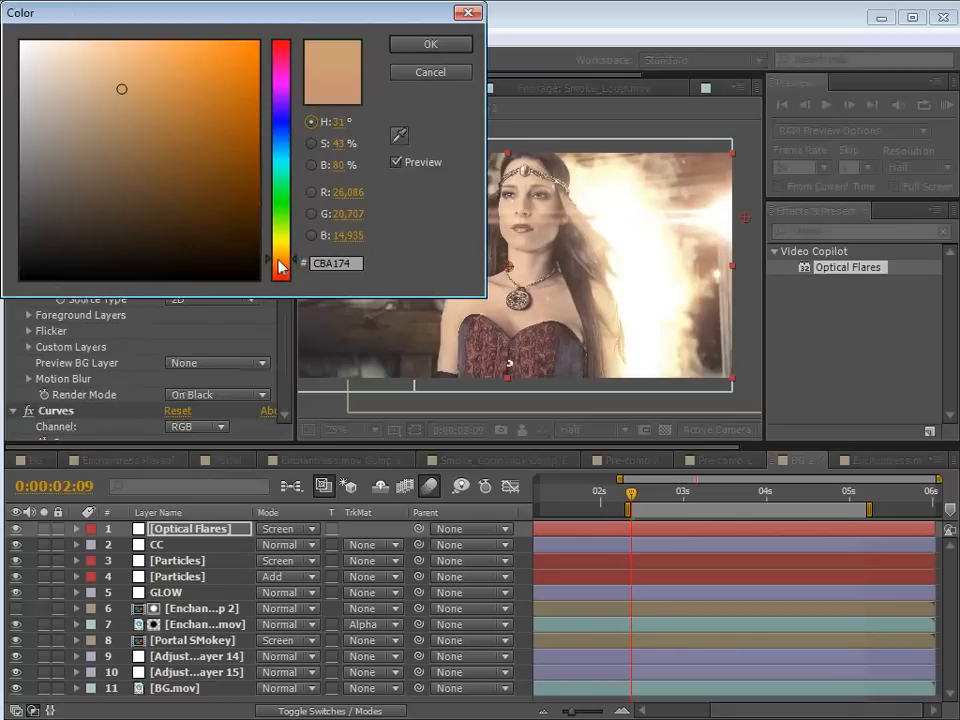
drag(125, 91, 128, 100)
click(430, 44)
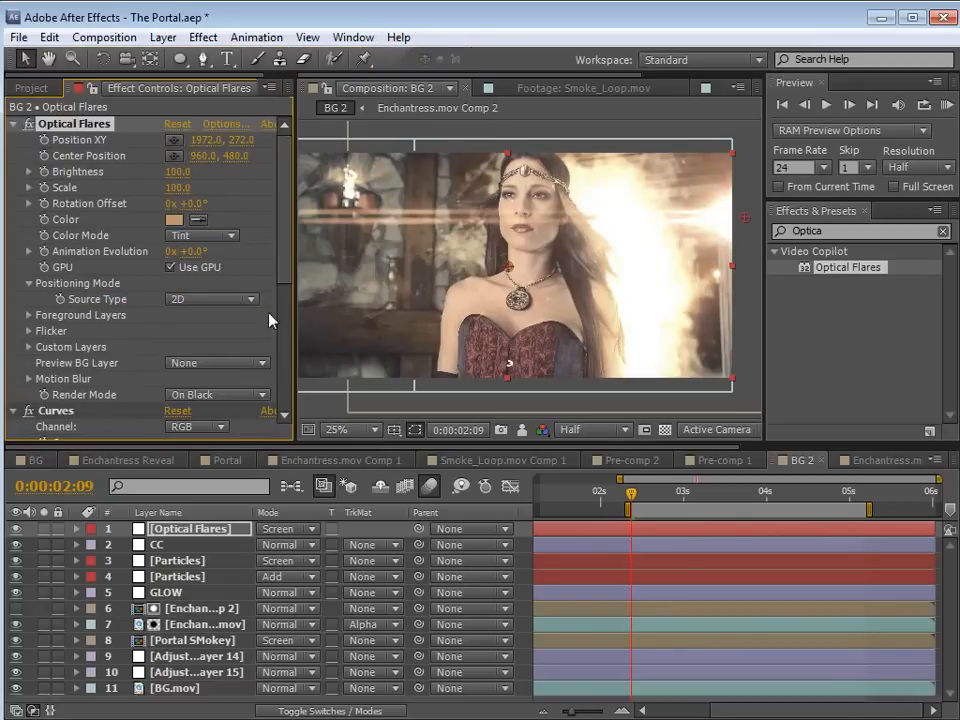
scroll(269, 320, down, 5)
drag(137, 357, 134, 350)
Solo the Optical Flares layer, keyframe its Brightness and Scale at 0:00:02:09, and reveal the keyframes
scroll(199, 173, up, 5)
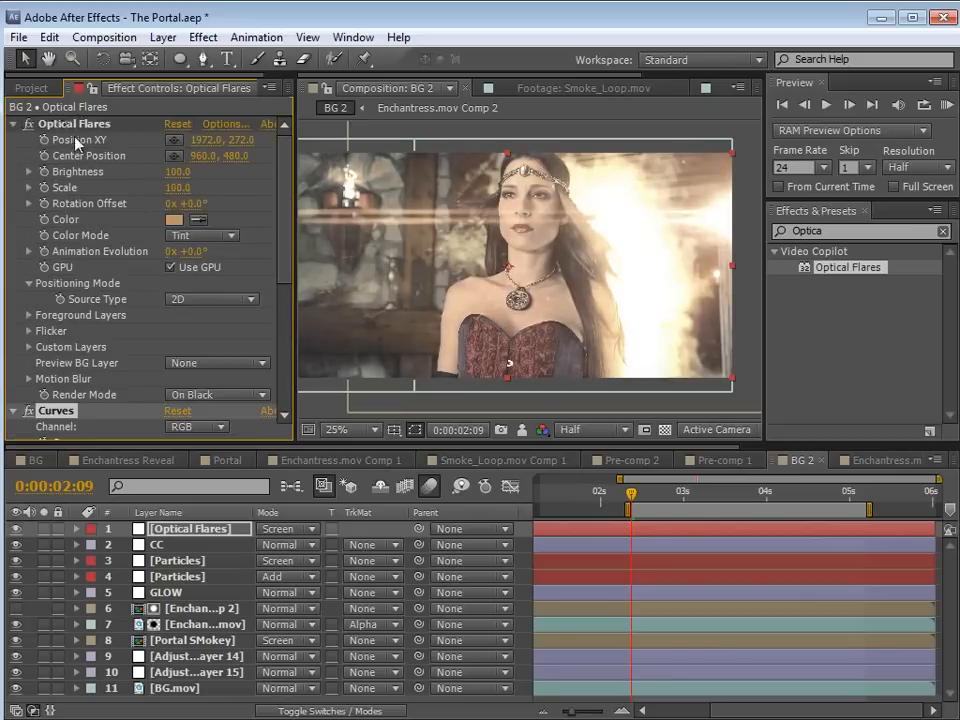
click(43, 528)
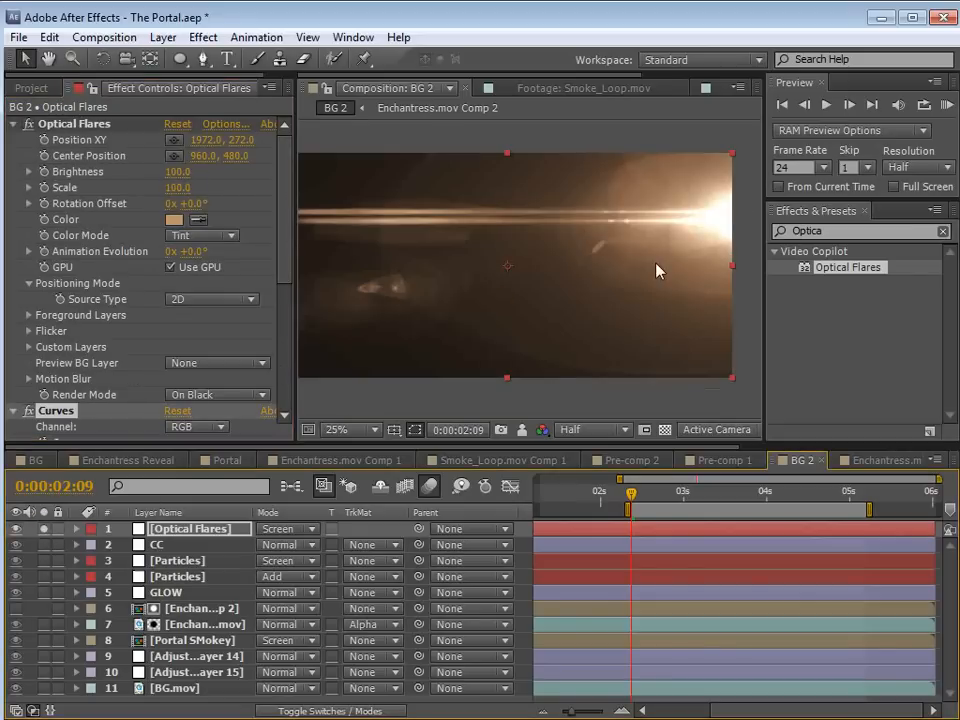
click(75, 124)
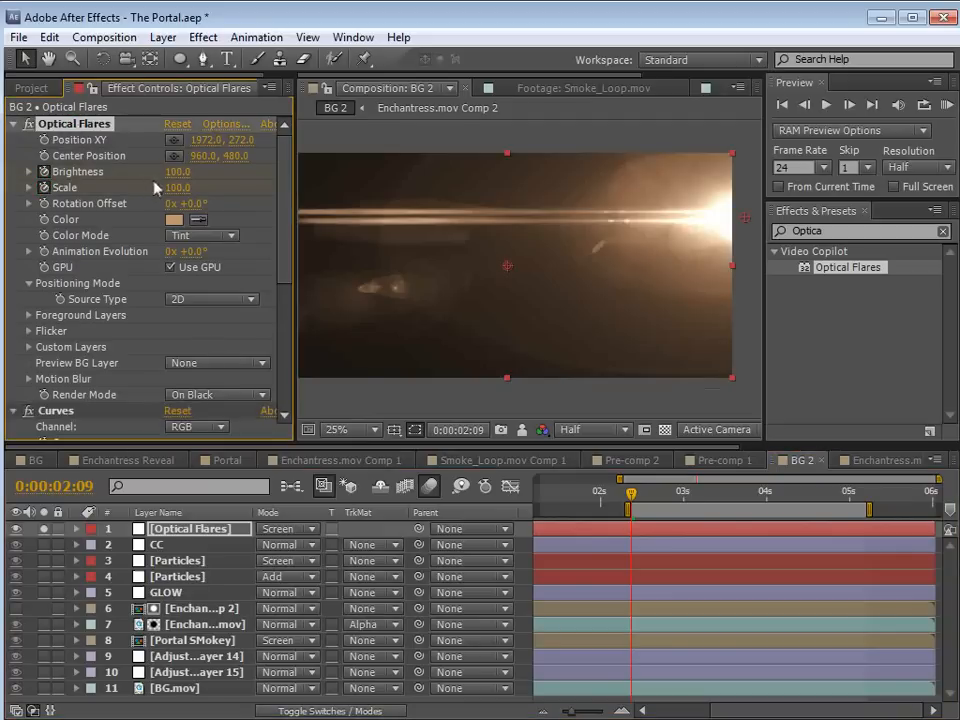
key(u)
Keyframe the flare's Position XY at 0:00:02:09 and move it down to about 2016, 588 at 0:00:03:03
click(44, 140)
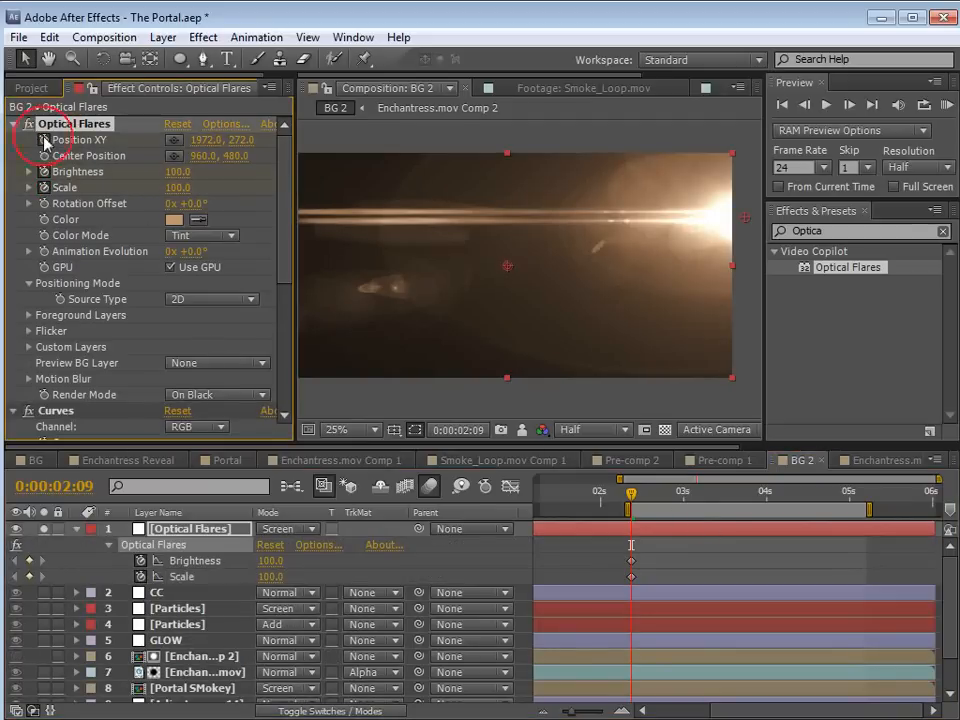
drag(631, 494, 695, 514)
drag(745, 217, 758, 291)
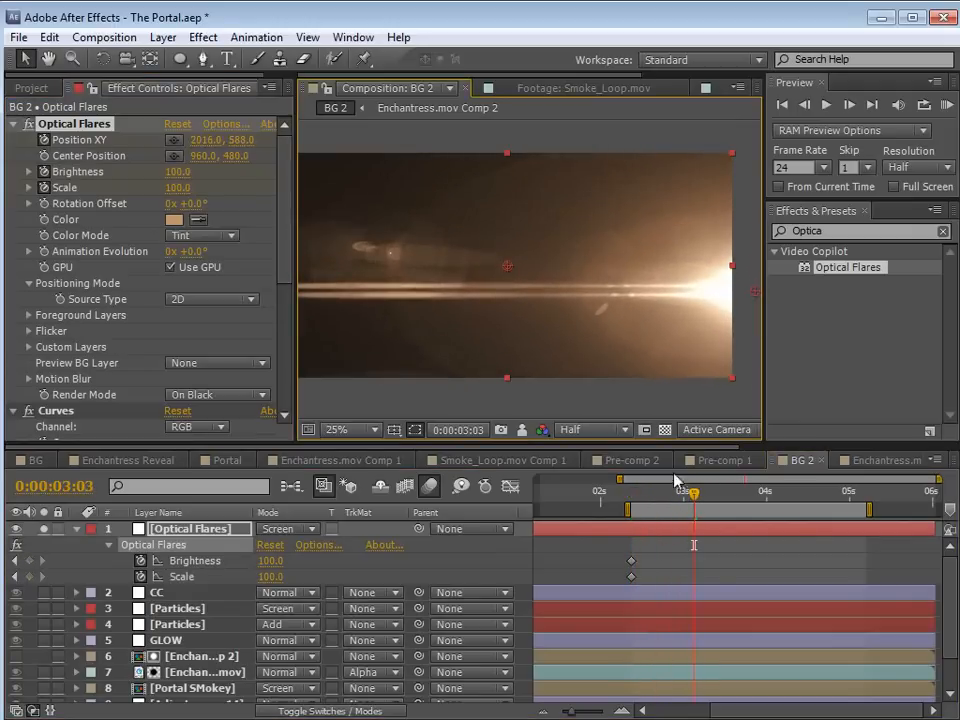
Keyframe the flare's Brightness at 0 on 0:00:02:09 and 80 on 0:00:02:16
mouse_move(636, 495)
mouse_down()
mouse_move(675, 510)
mouse_move(632, 520)
mouse_up()
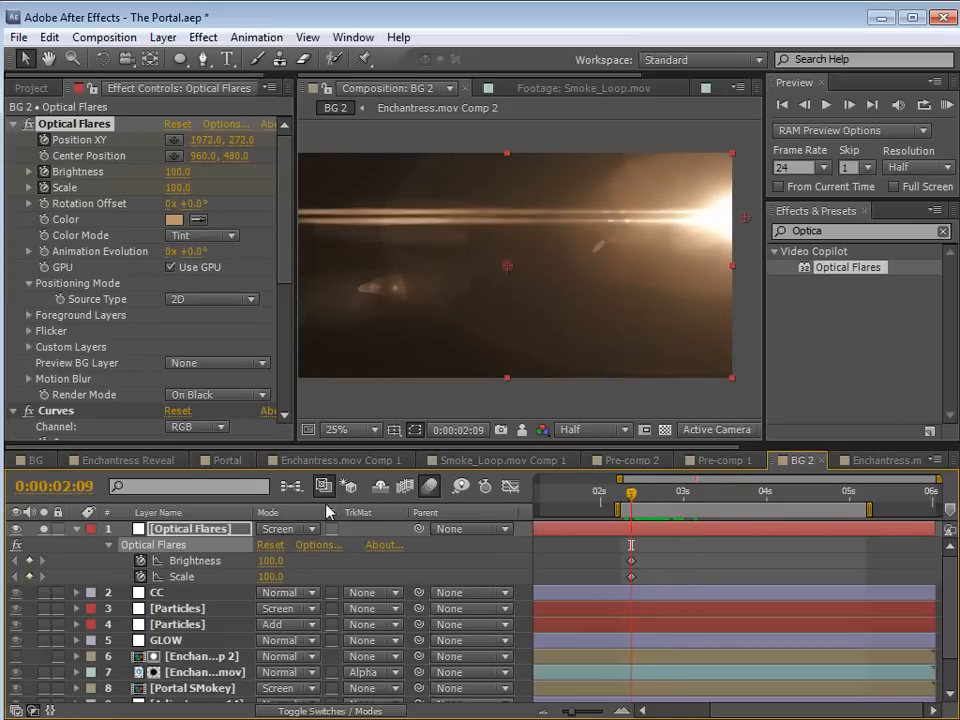
click(270, 562)
text(0)
key(Return)
key(space)
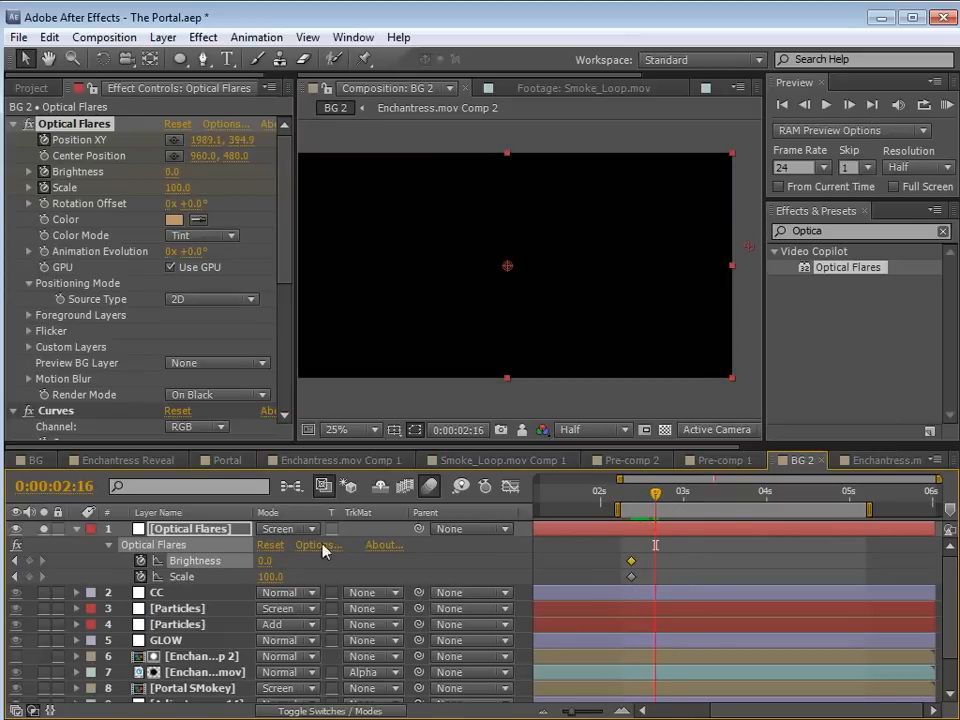
drag(265, 560, 270, 560)
Keyframe Brightness back to 0, align that keyframe with the last Position XY keyframe at 0:00:03:03, and preview the fade
drag(683, 488, 689, 512)
click(268, 560)
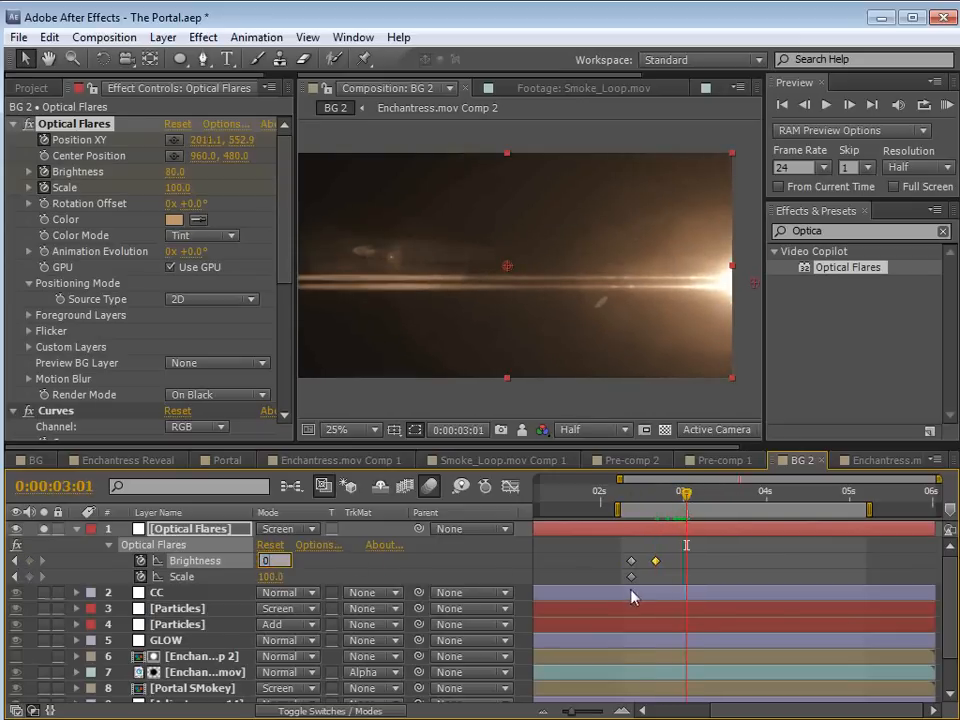
text(0)
key(Return)
key(u)
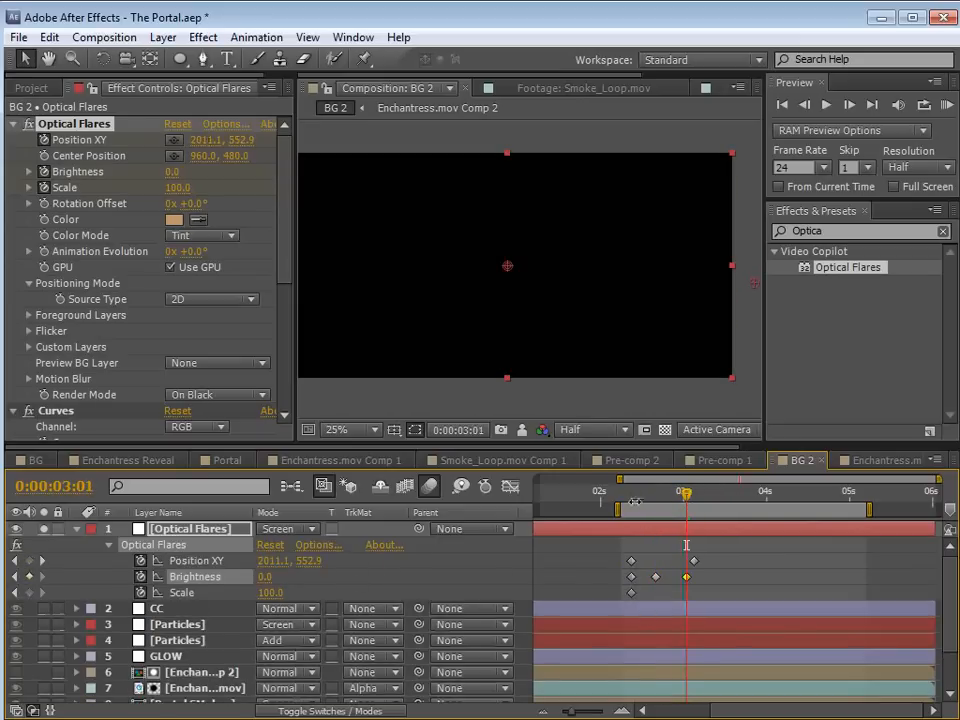
drag(686, 577, 692, 579)
key(KP_0)
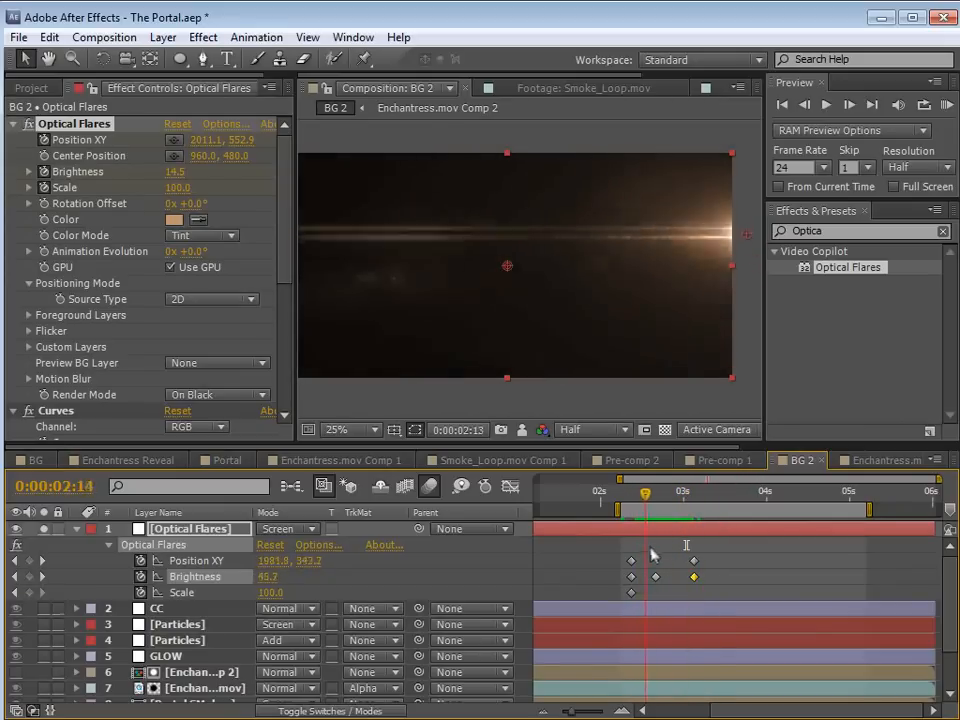
Duplicate the Optical Flares layer and reveal the keyframes of the copy
click(662, 540)
click(667, 530)
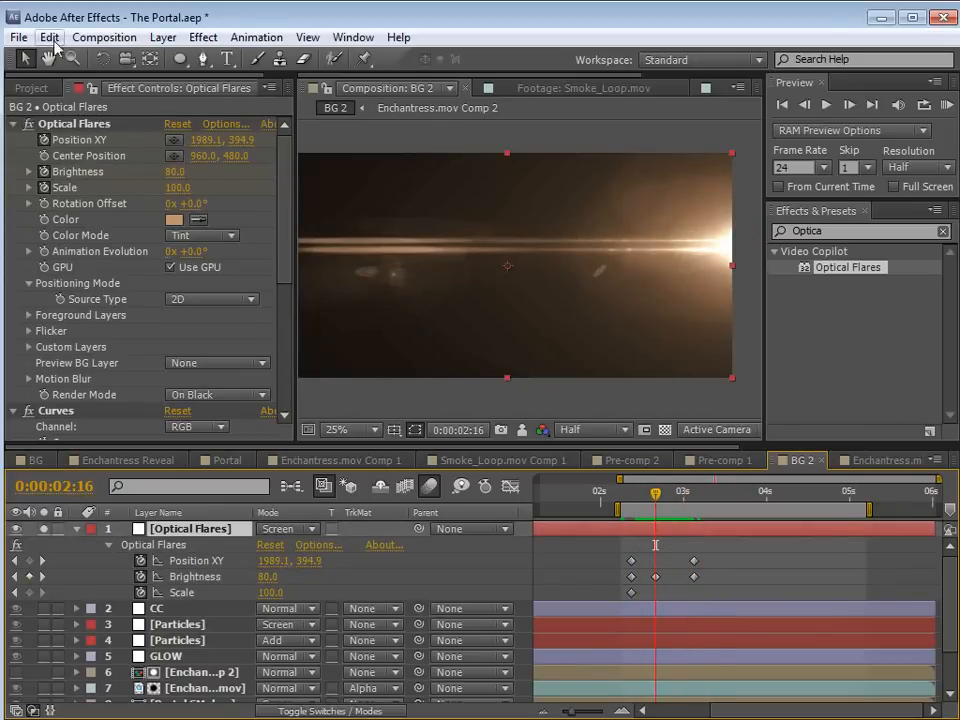
click(48, 38)
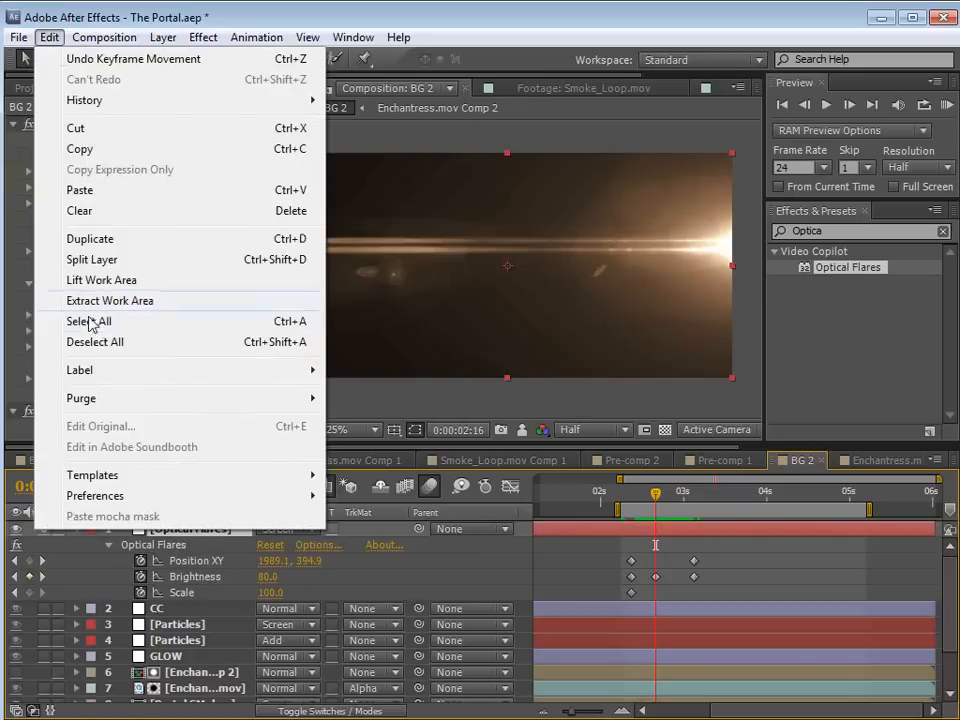
click(91, 244)
key(u)
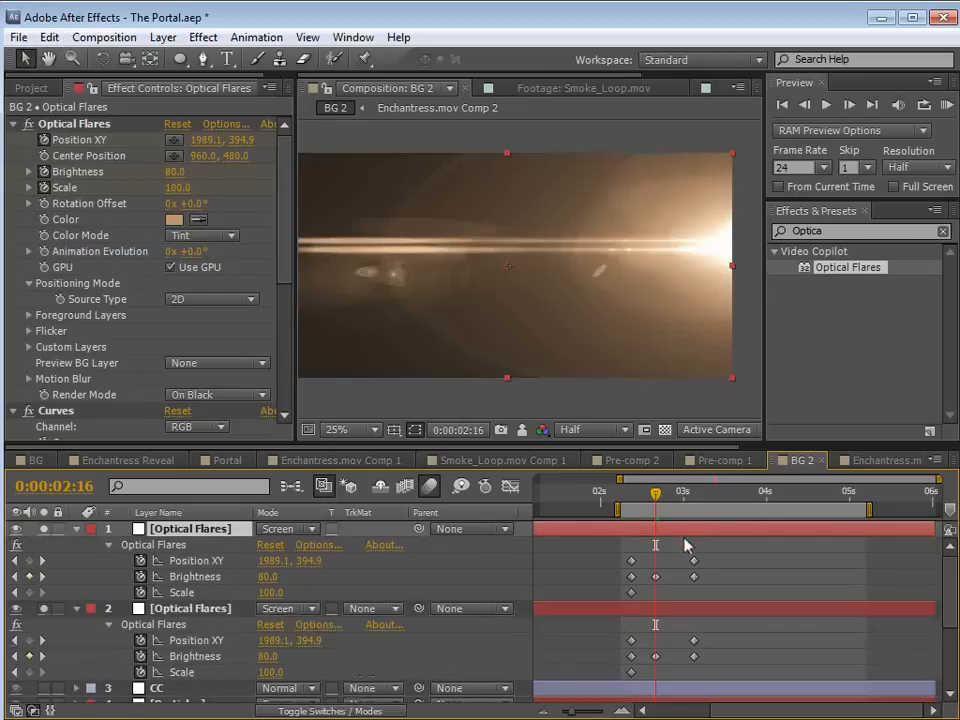
At 0:00:02:09, move the duplicate flare's starting position past the frame's left edge
drag(637, 496, 634, 497)
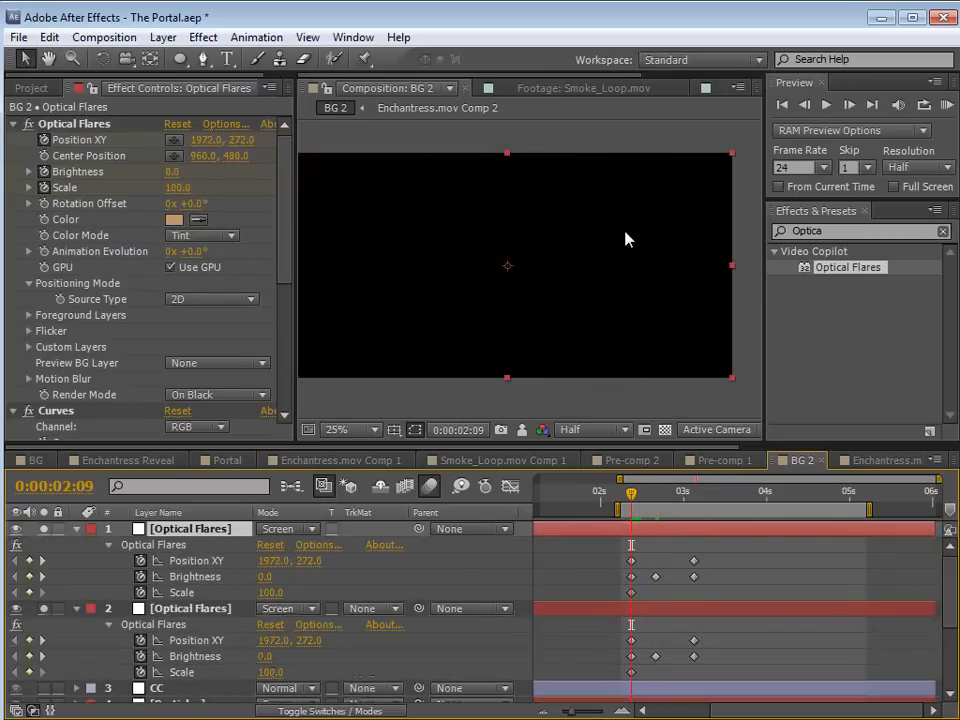
key(comma)
click(82, 121)
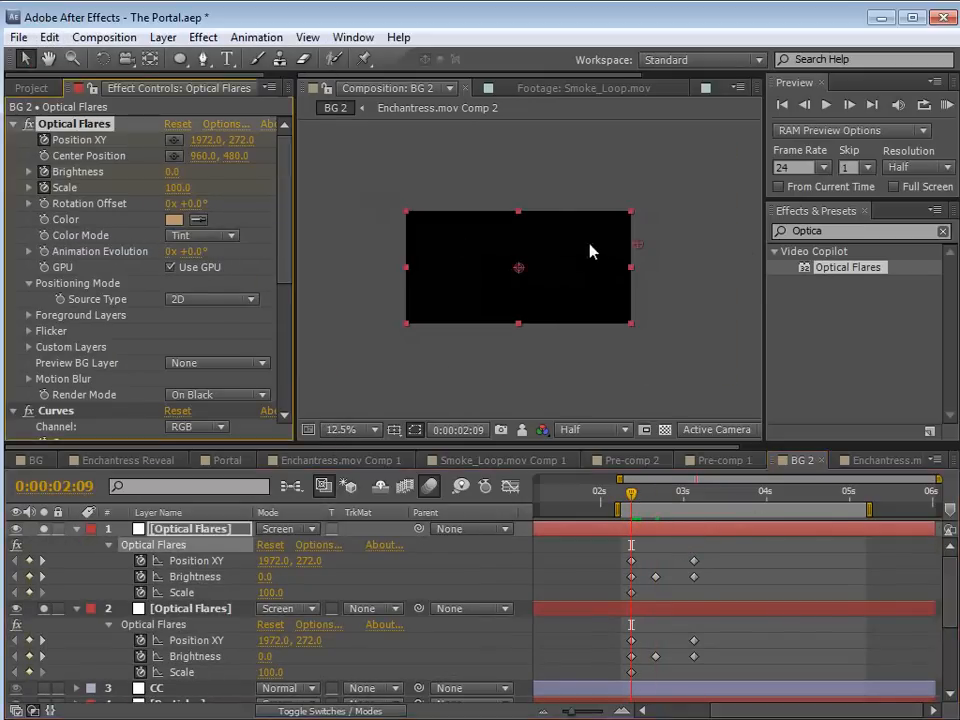
drag(642, 248, 394, 312)
At 0:00:03:03, keyframe the duplicate flare's end position outside the frame's left edge at about -480, 516
drag(631, 494, 695, 513)
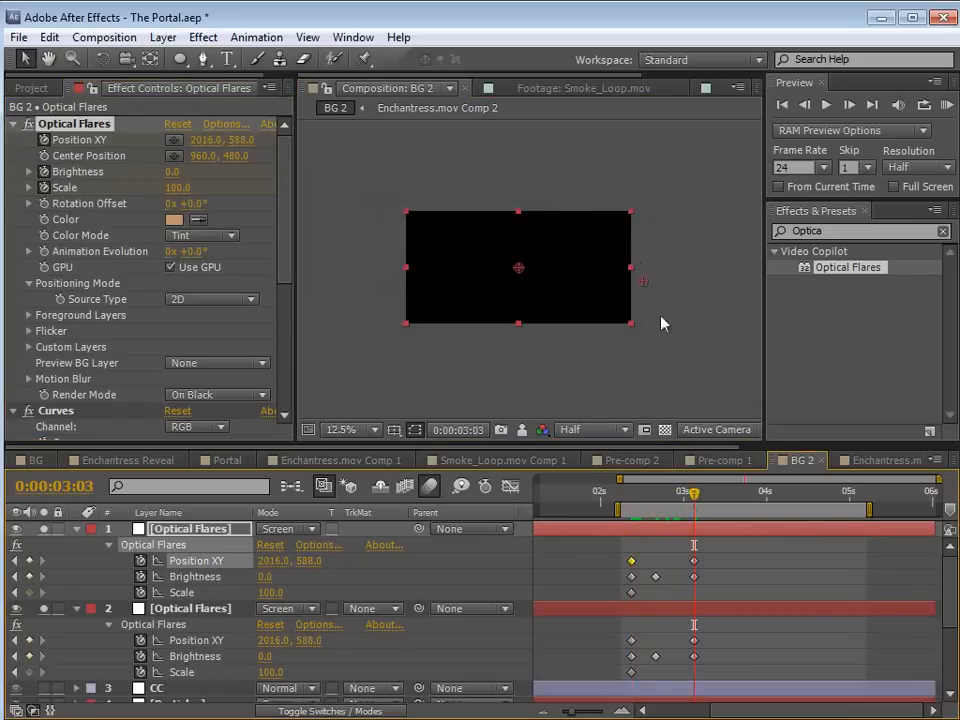
drag(593, 280, 392, 294)
mouse_move(693, 494)
mouse_down()
mouse_move(642, 508)
mouse_move(694, 506)
mouse_up()
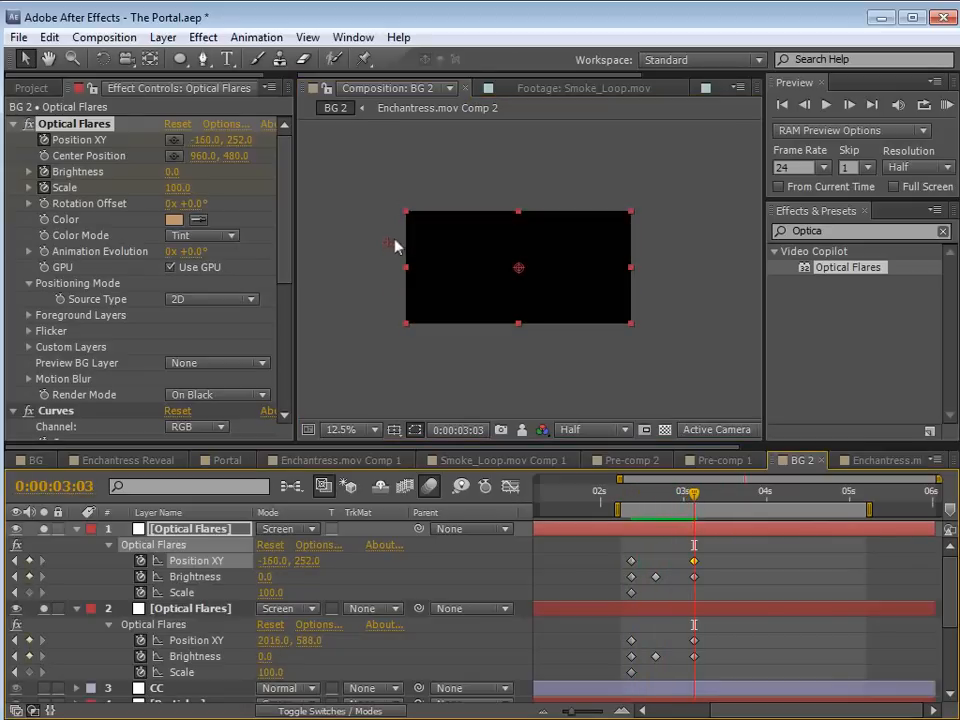
drag(622, 505, 694, 508)
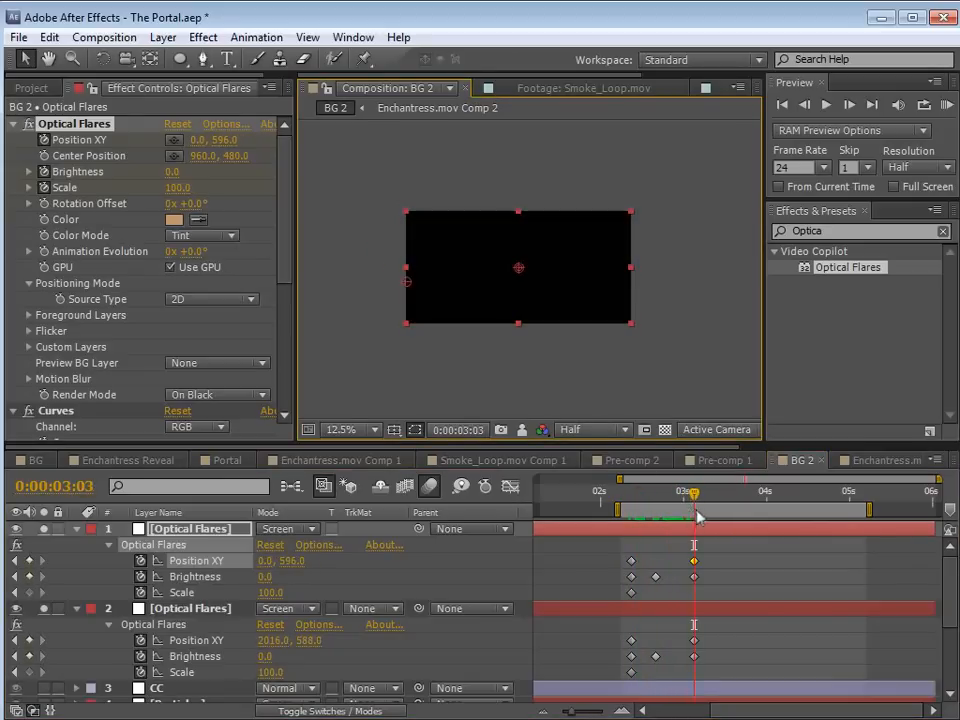
drag(624, 503, 616, 538)
Shift the duplicate flare layer about 15 frames earlier and show both flare layers collapsed with solo turned off
click(710, 492)
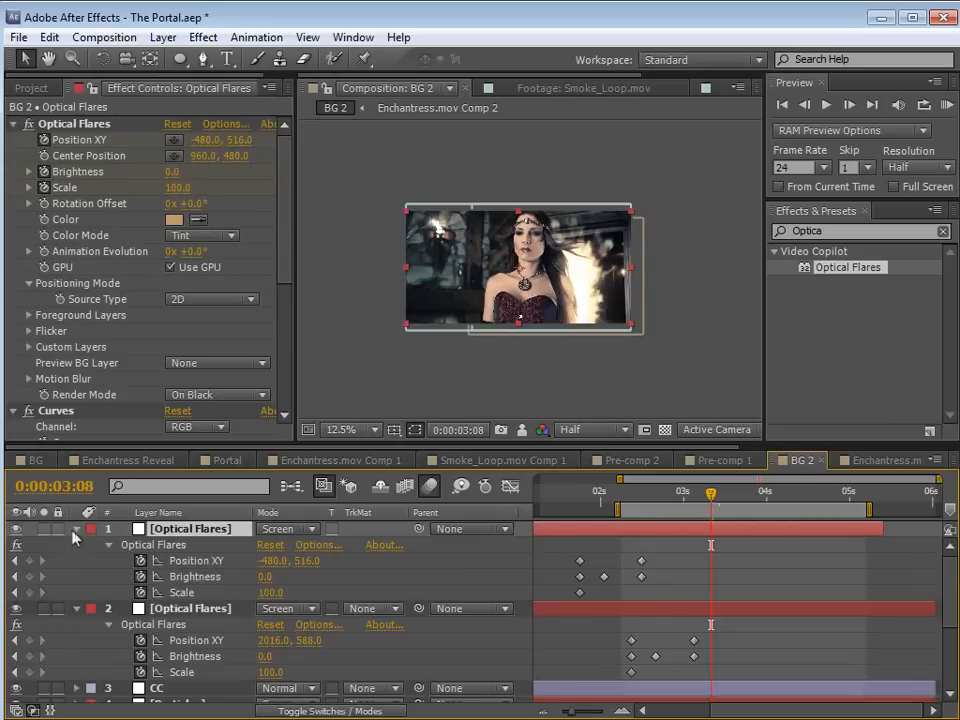
click(76, 528)
click(76, 545)
drag(711, 493, 686, 502)
click(632, 544)
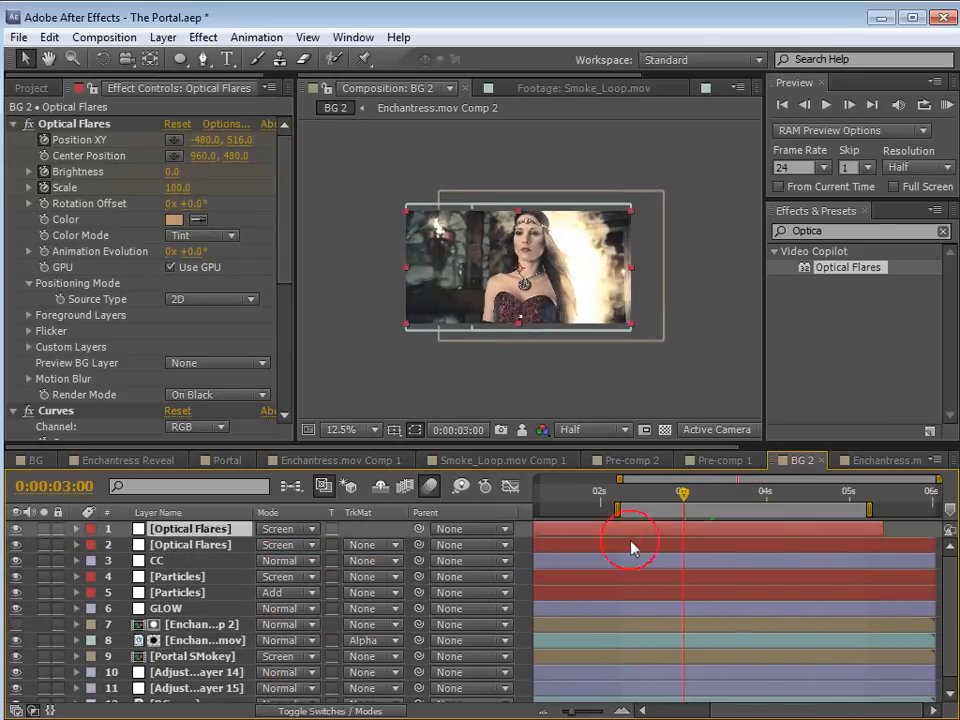
Reveal the right-side flare layer's keyframes, shift the layer so it peaks at 0:00:03:00, and set that peak brightness to 180
key(u)
drag(612, 549, 640, 549)
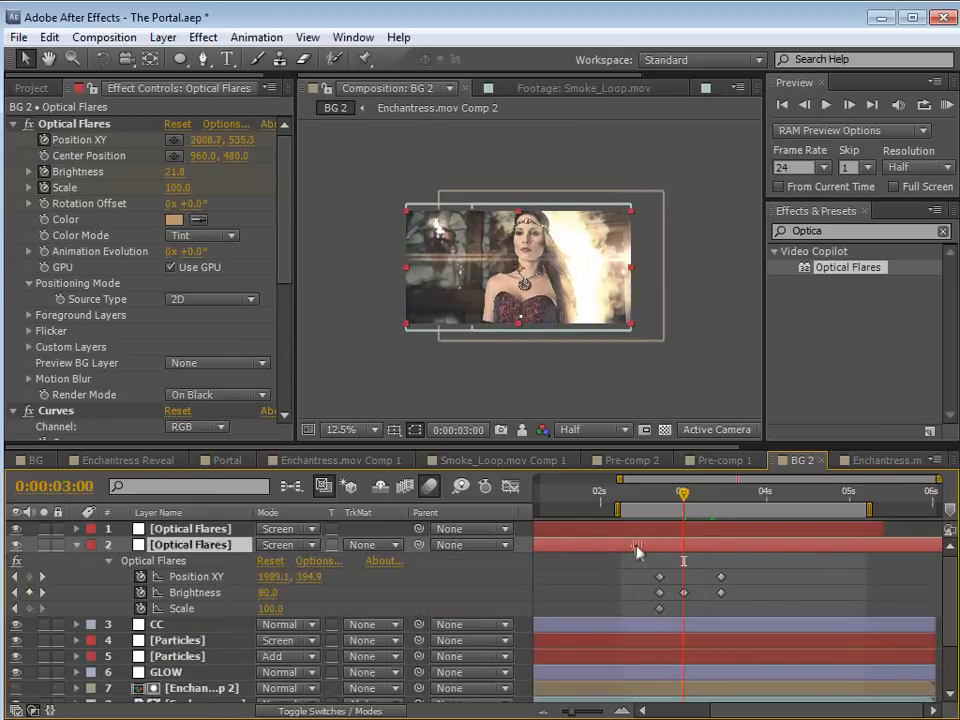
drag(174, 174, 183, 172)
Reveal the left-side flare layer's keyframes and shift that layer about five frames later
click(674, 529)
key(u)
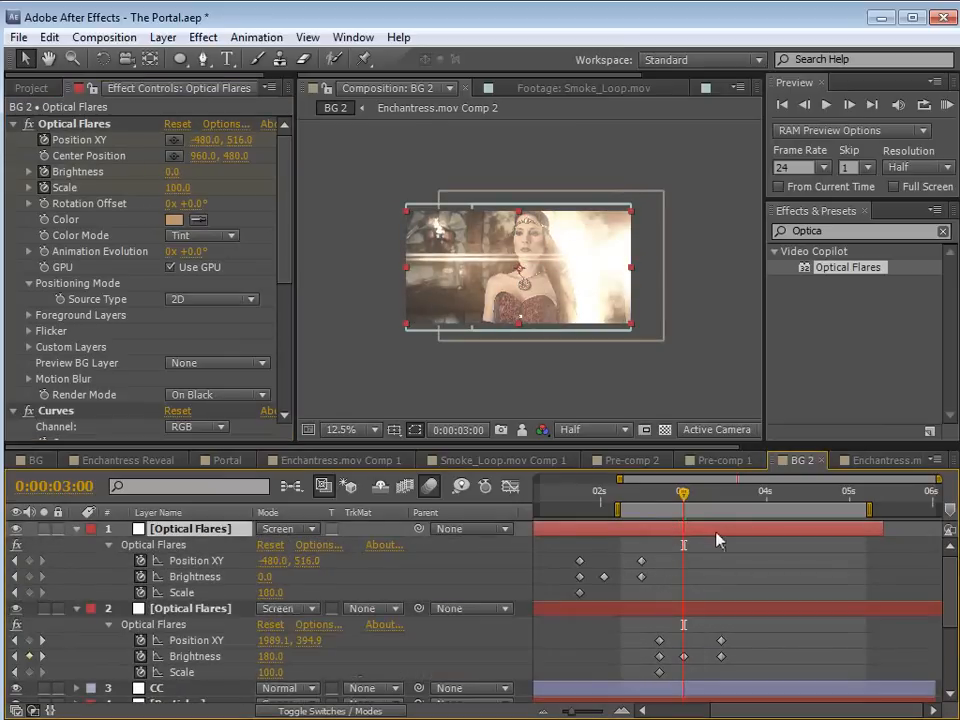
drag(683, 492, 687, 528)
At 0:00:03:01, give the right-side flare an unanimated scale of 160 and set its peak brightness keyframe to 100
scroll(632, 366, up, 1)
click(696, 610)
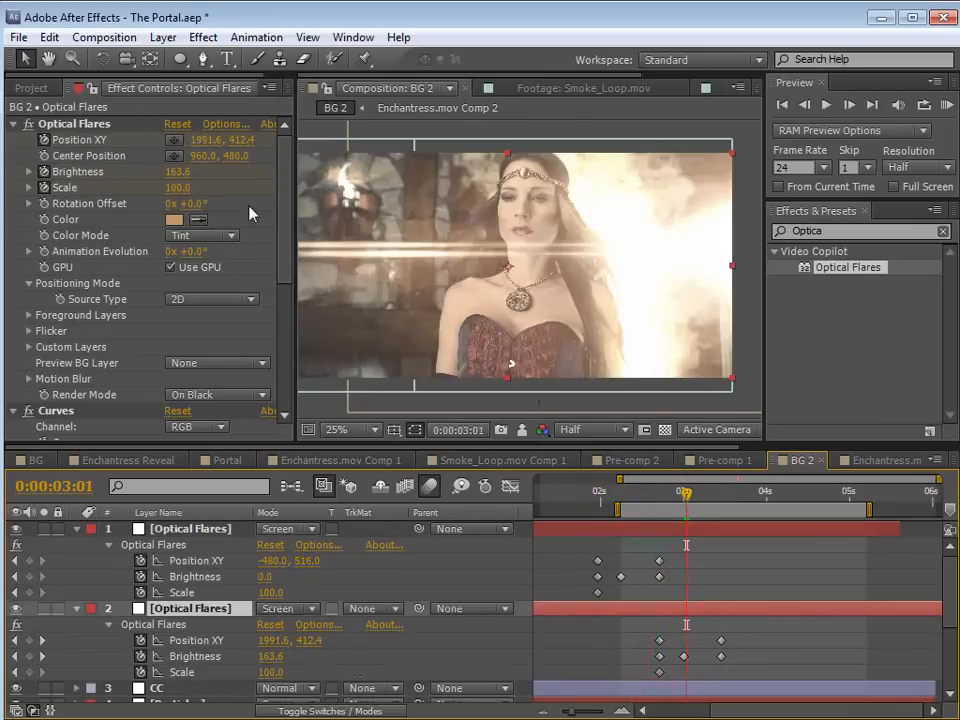
click(44, 187)
mouse_move(176, 187)
mouse_down()
mouse_move(186, 187)
mouse_move(177, 181)
mouse_up()
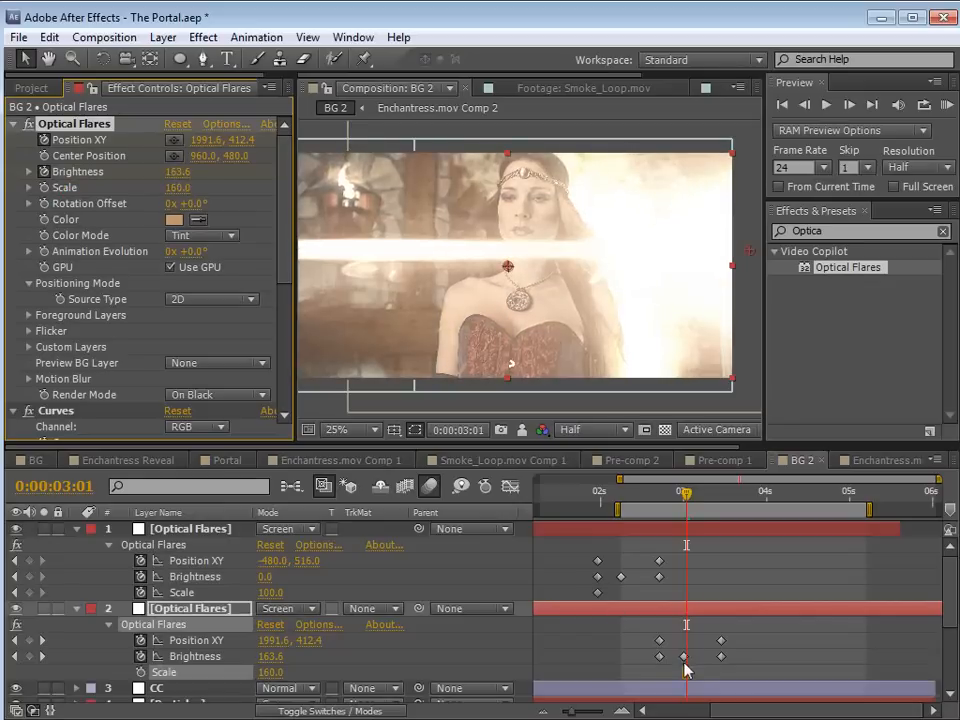
drag(684, 656, 687, 656)
drag(187, 178, 172, 171)
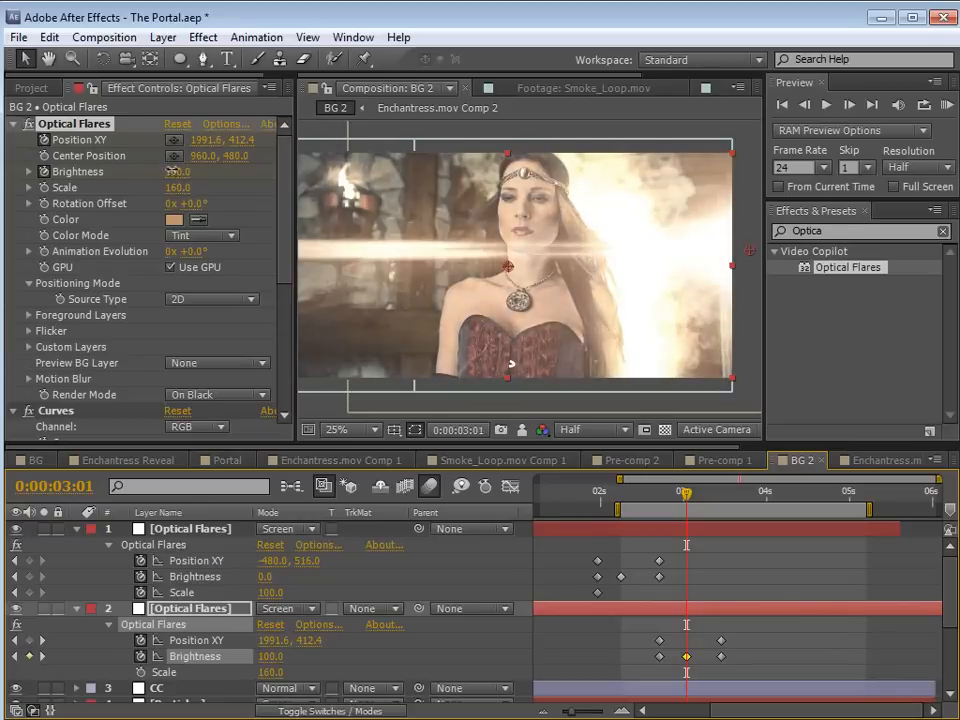
Apply a Box Blur with repeated edge pixels to the right-side flare layer and adjust its blur radius
click(203, 37)
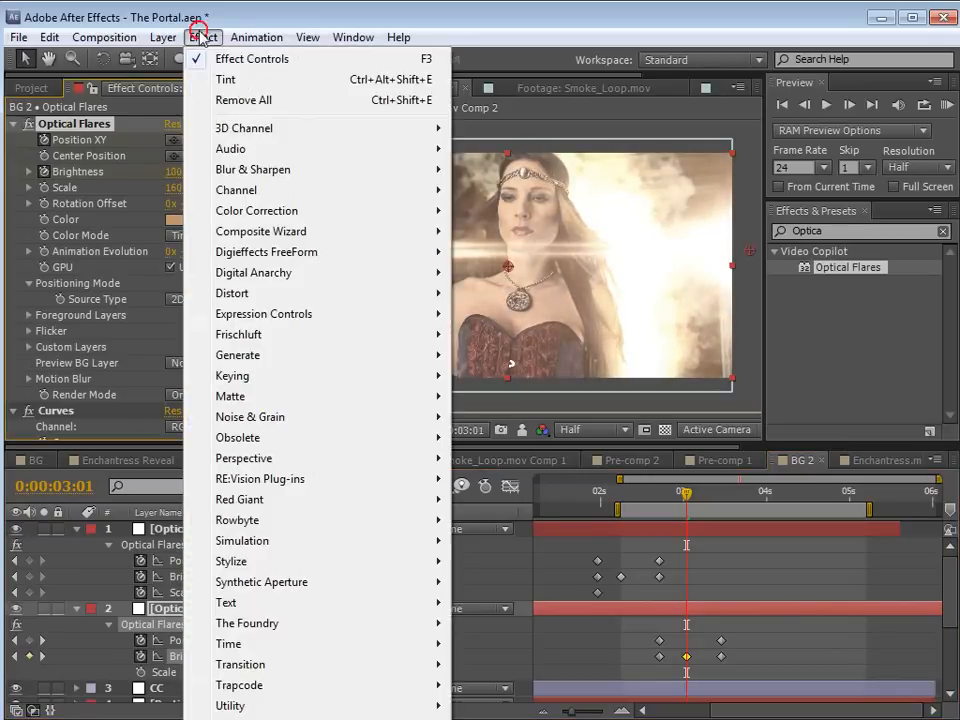
click(525, 190)
click(171, 431)
drag(172, 383, 219, 375)
Scrub through the flare animation up to 0:00:04:03 and compare it with the finished portal shot in the Demon Cam movie
drag(653, 487, 684, 548)
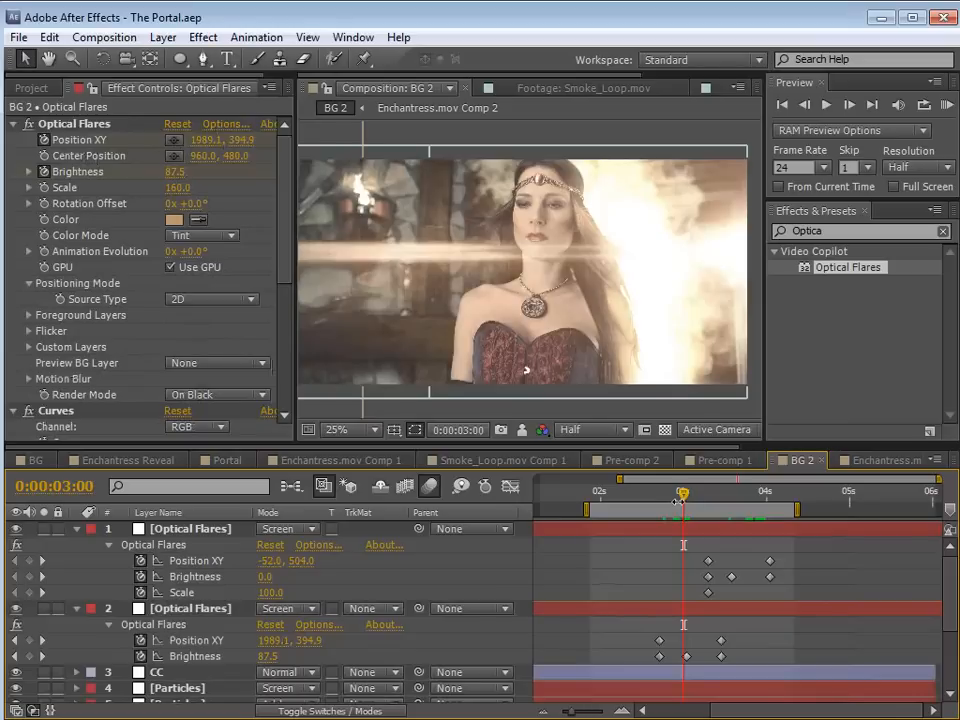
drag(684, 493, 777, 508)
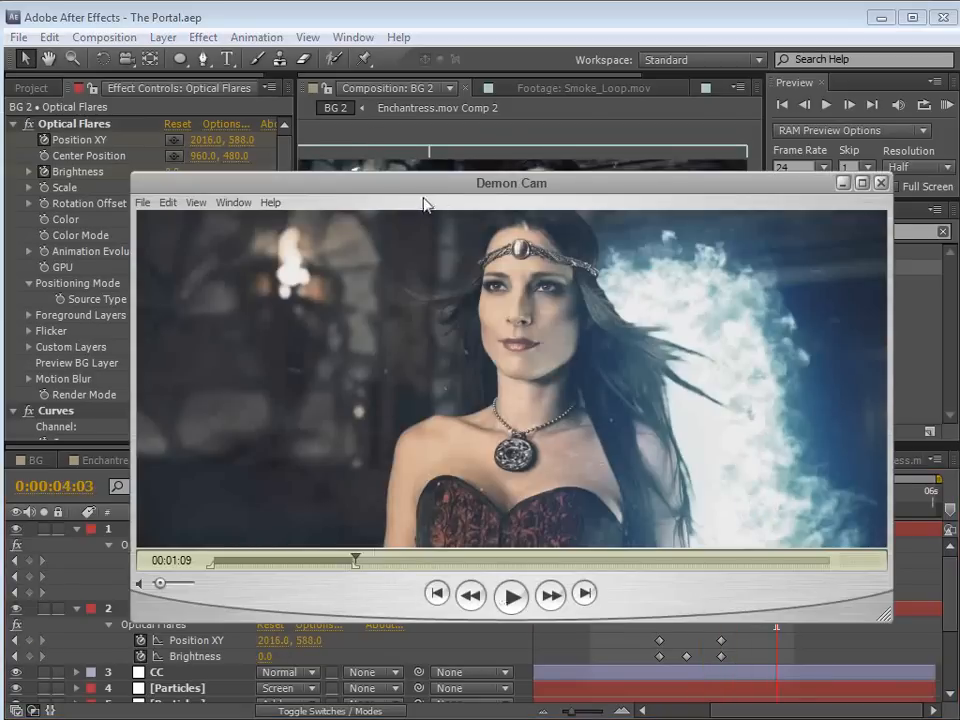
click(517, 591)
drag(364, 553, 352, 561)
click(519, 592)
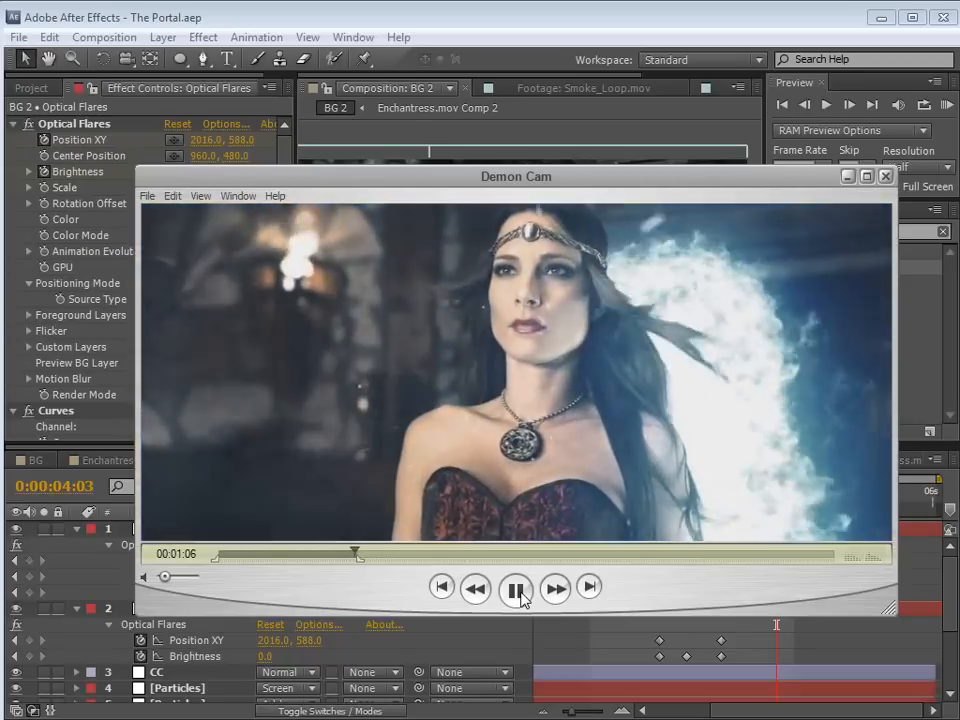
click(517, 591)
click(385, 30)
At 0:00:03:01, lower the right-side flare's peak brightness keyframe
drag(777, 500, 686, 513)
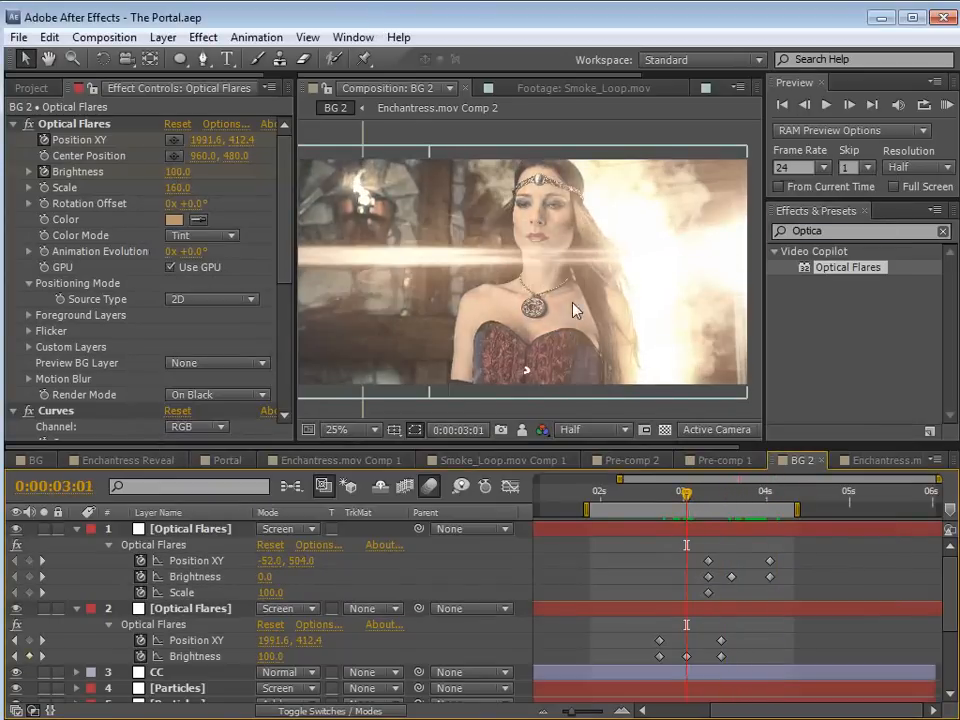
click(270, 656)
text(40)
key(Return)
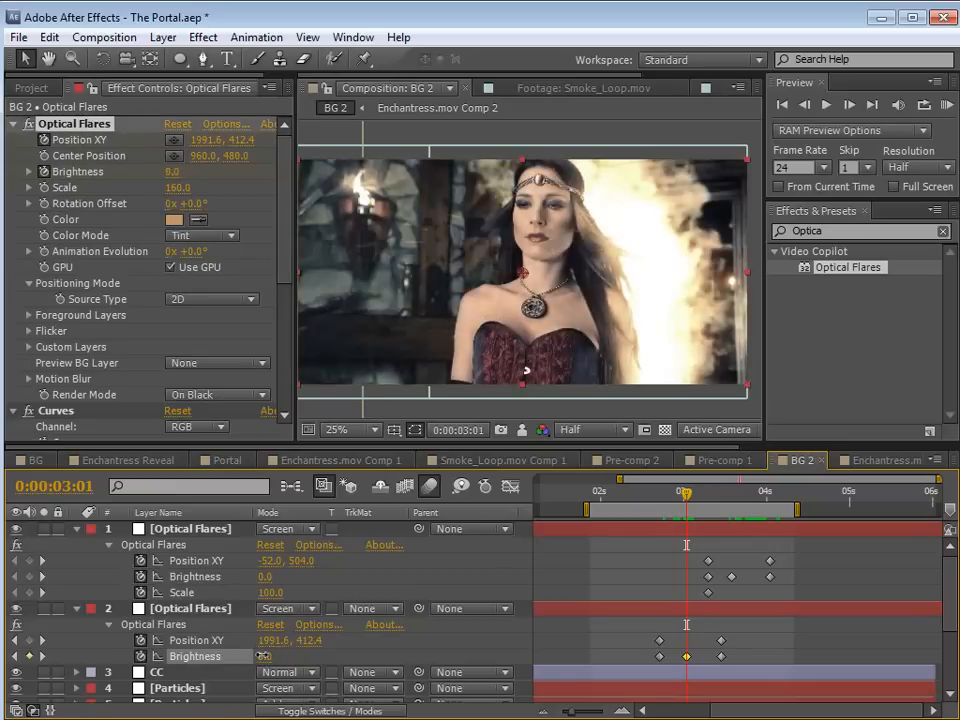
Check the flares up to 0:00:03:14, save the project and run a RAM preview of BG 2
drag(670, 503, 733, 527)
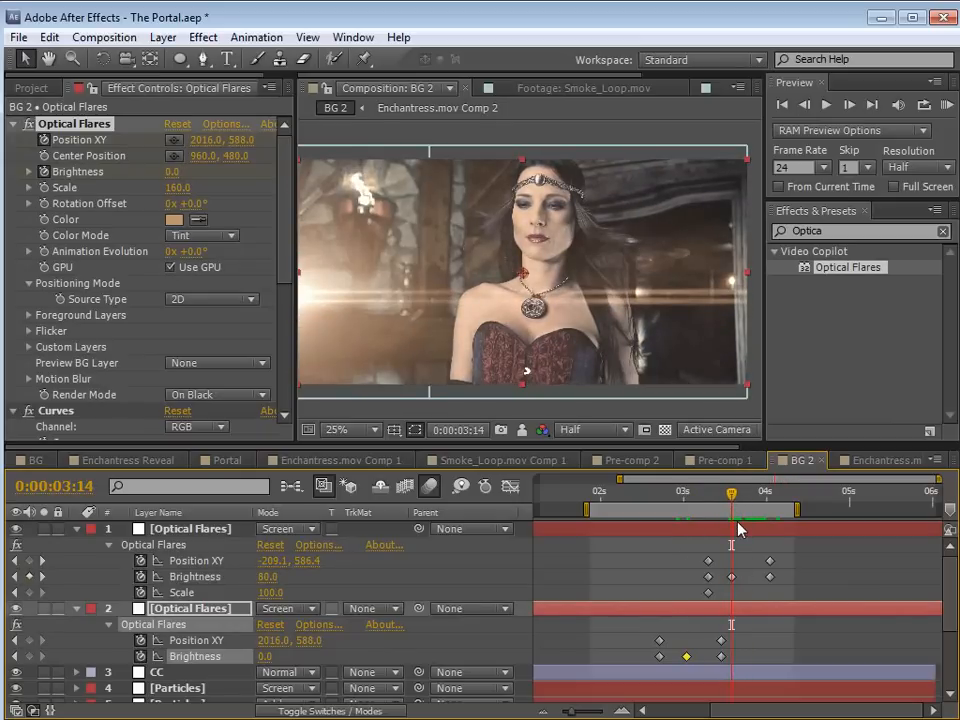
key(ctrl+s)
key(KP_0)
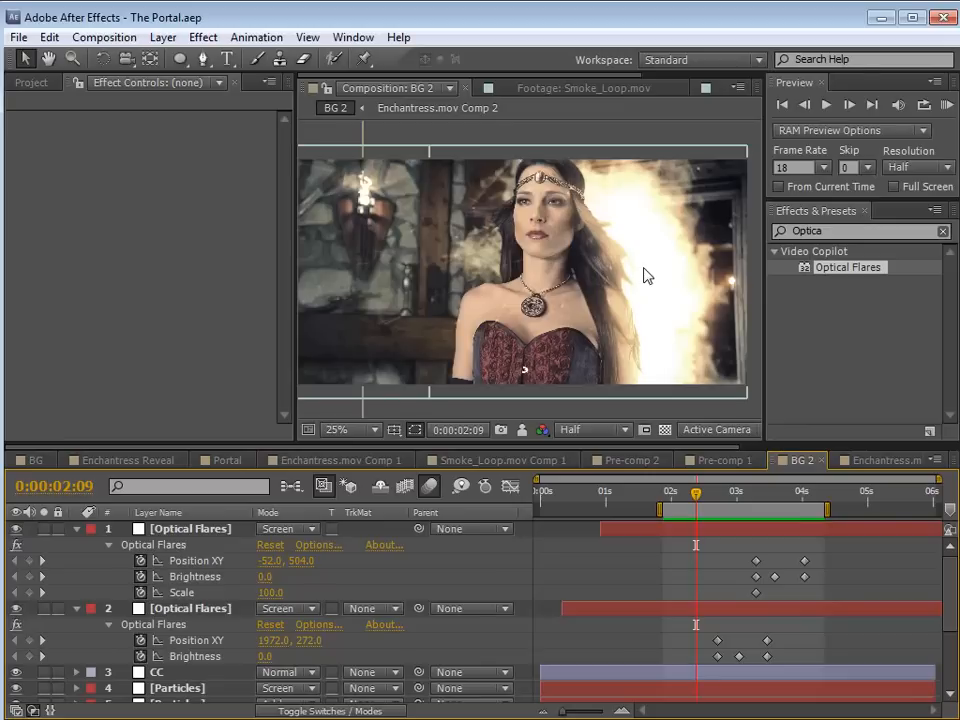
Go to the Enchantress Reveal composition and play a RAM preview of the face emerging from darkness
click(110, 460)
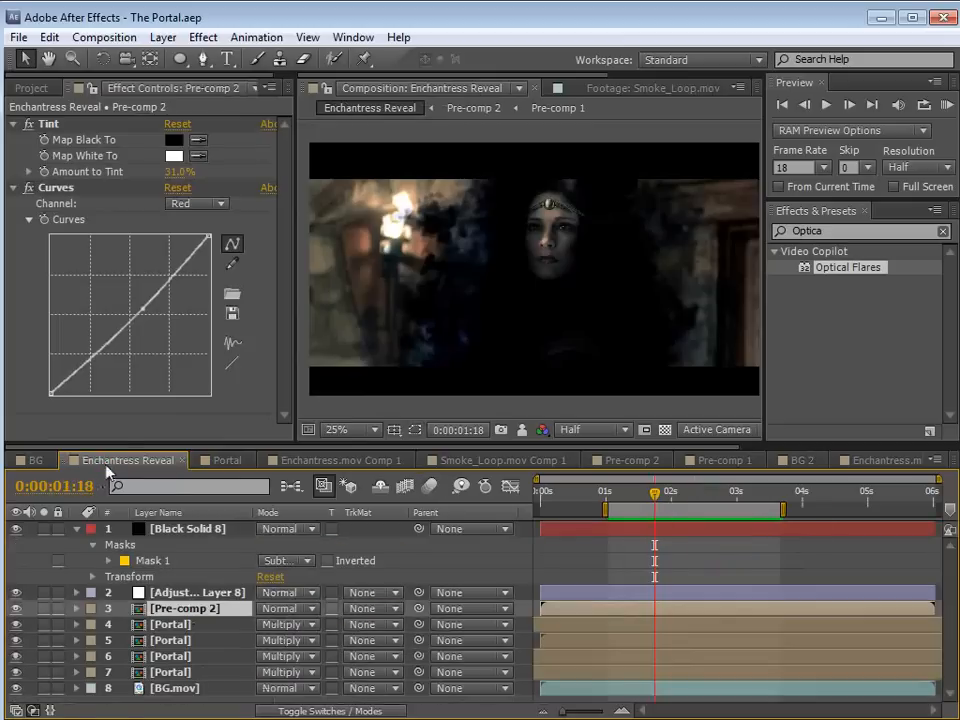
mouse_move(655, 492)
mouse_down()
mouse_move(617, 494)
mouse_move(683, 505)
mouse_move(649, 503)
mouse_up()
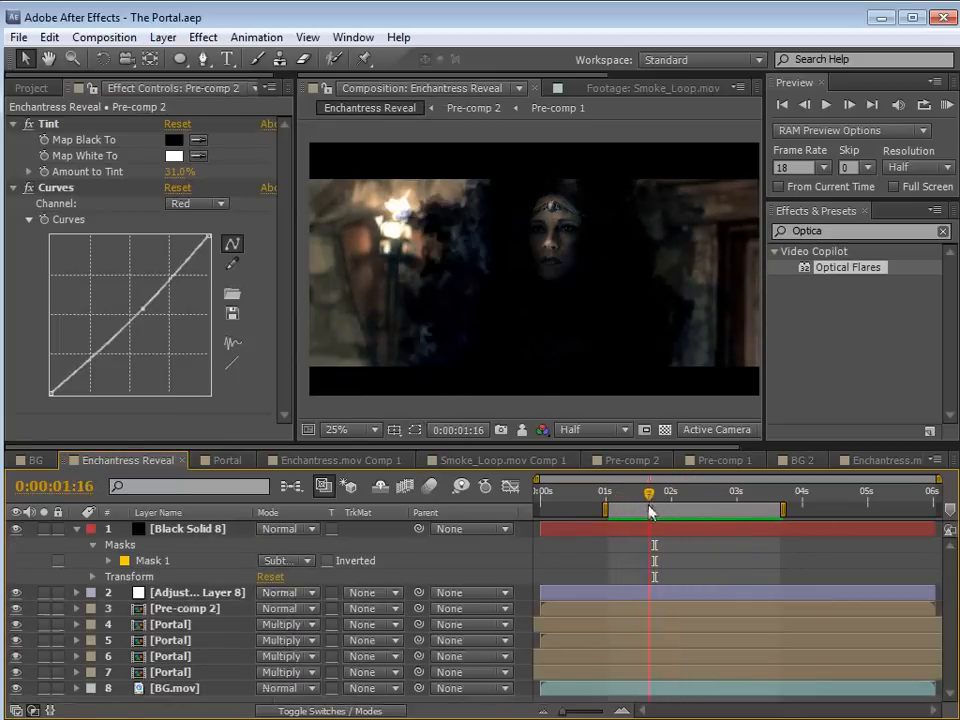
key(KP_0)
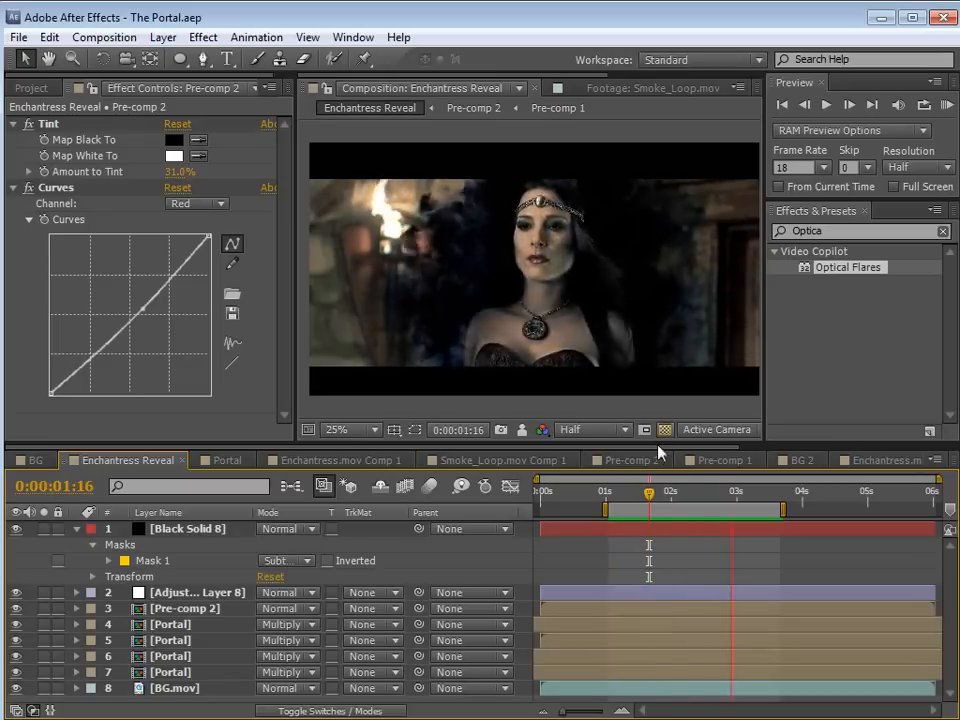
key(space)
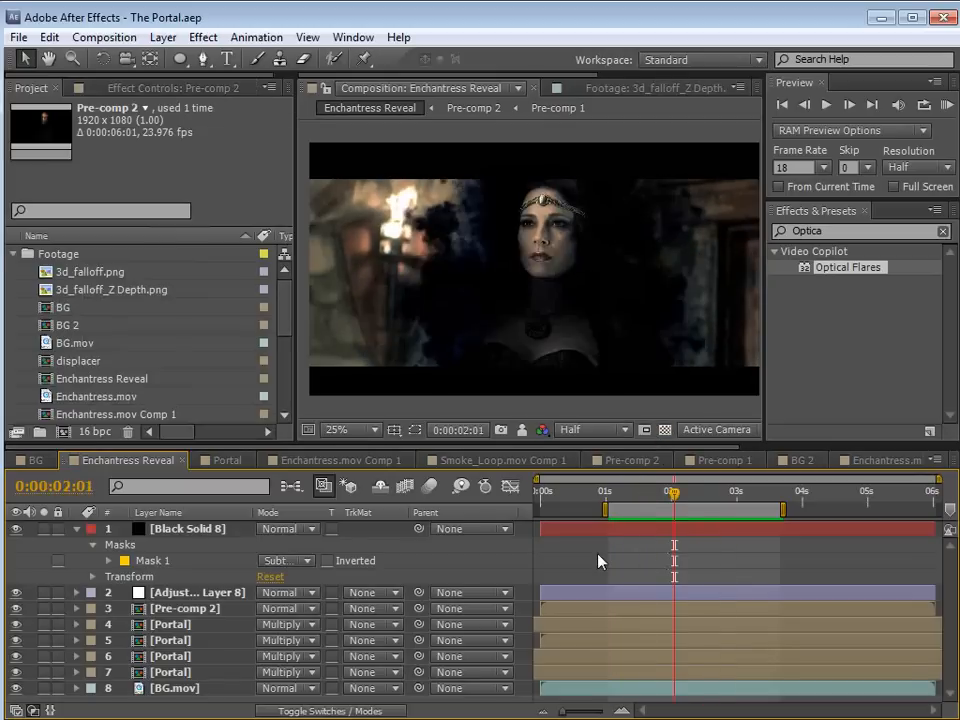
Switch to 3ds Max and maximize the Perspective view of the Girl_3d-Map scene
key(alt+Tab)
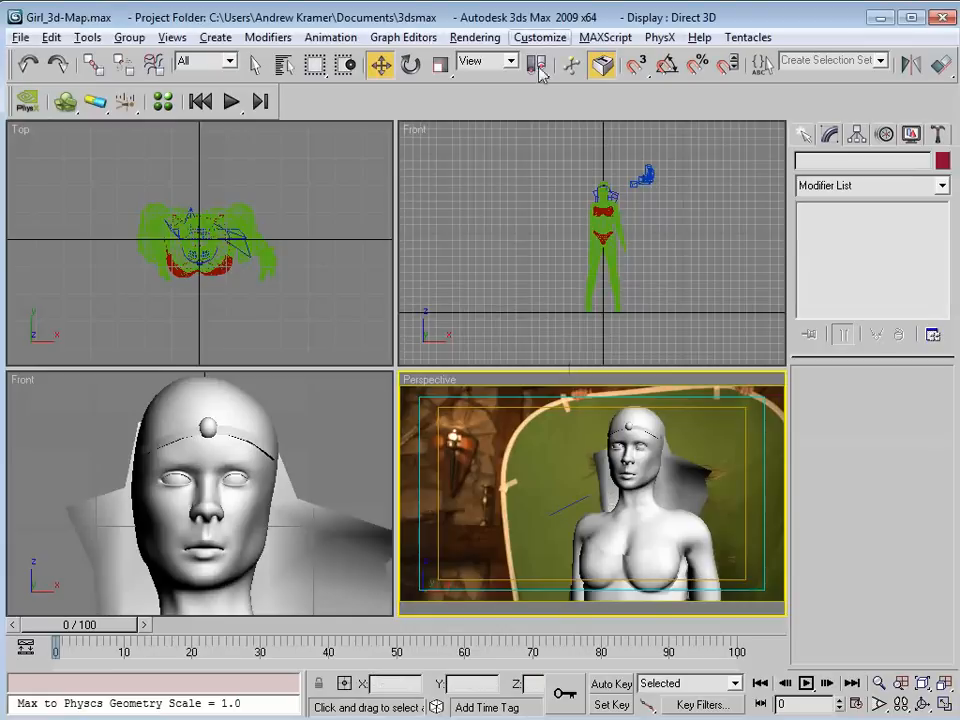
click(497, 216)
click(467, 450)
click(208, 428)
click(212, 424)
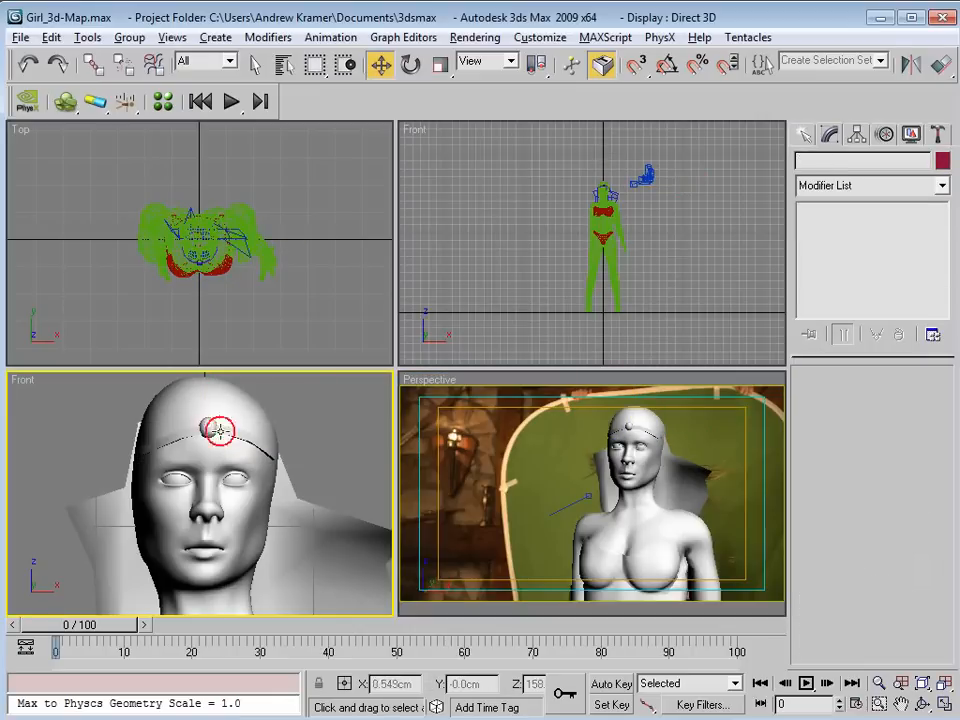
click(456, 435)
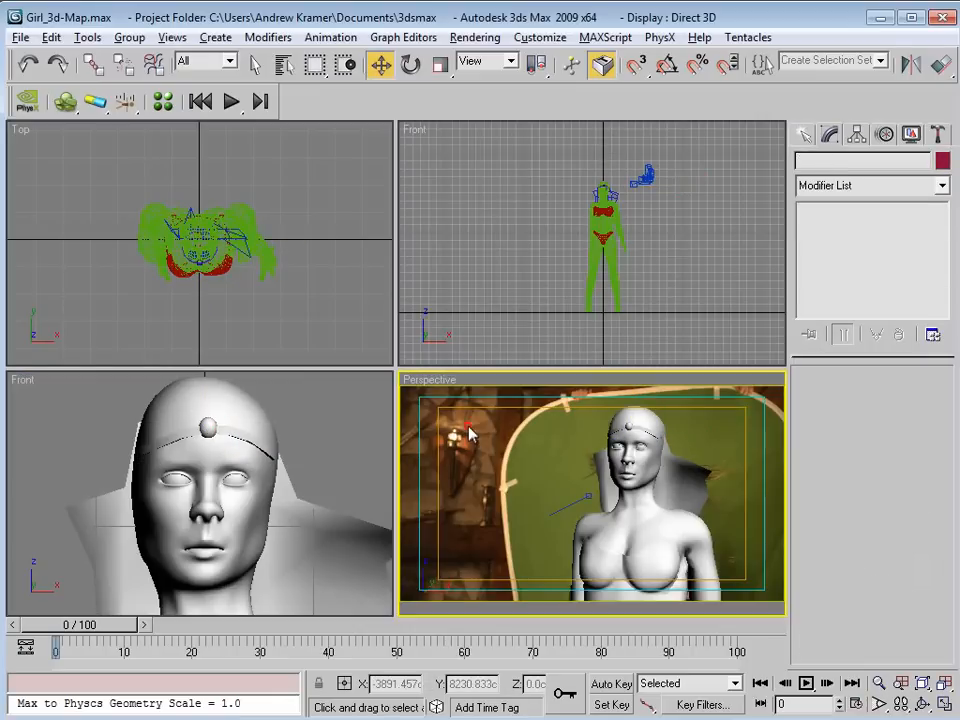
key(alt+w)
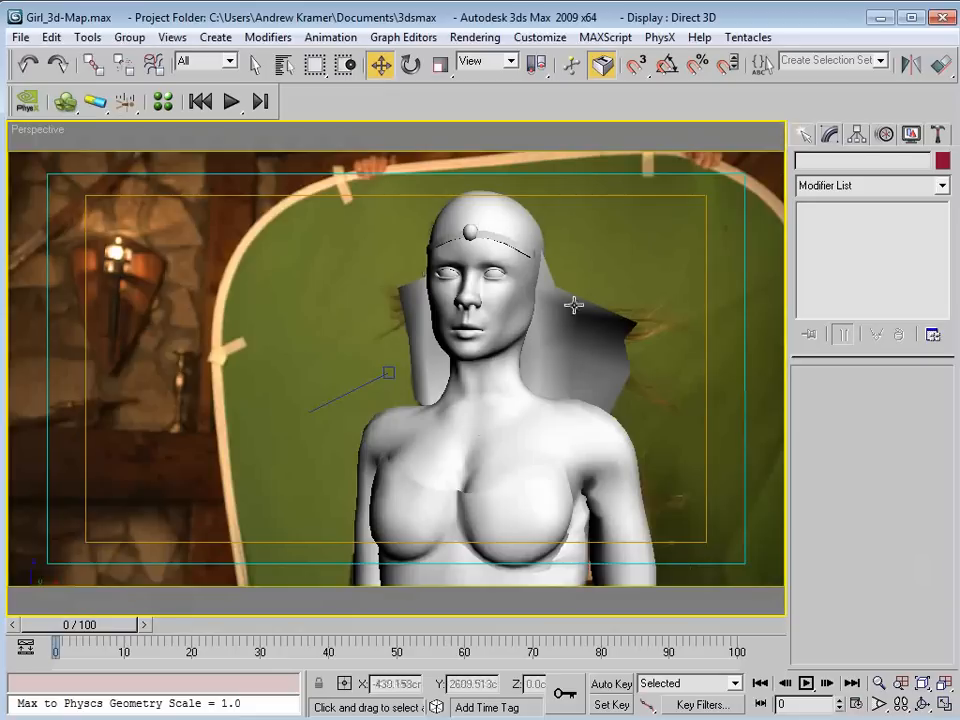
Compare the woman's 3D model with the background plate by alternating between shaded and wireframe display
click(586, 337)
click(643, 300)
key(F3)
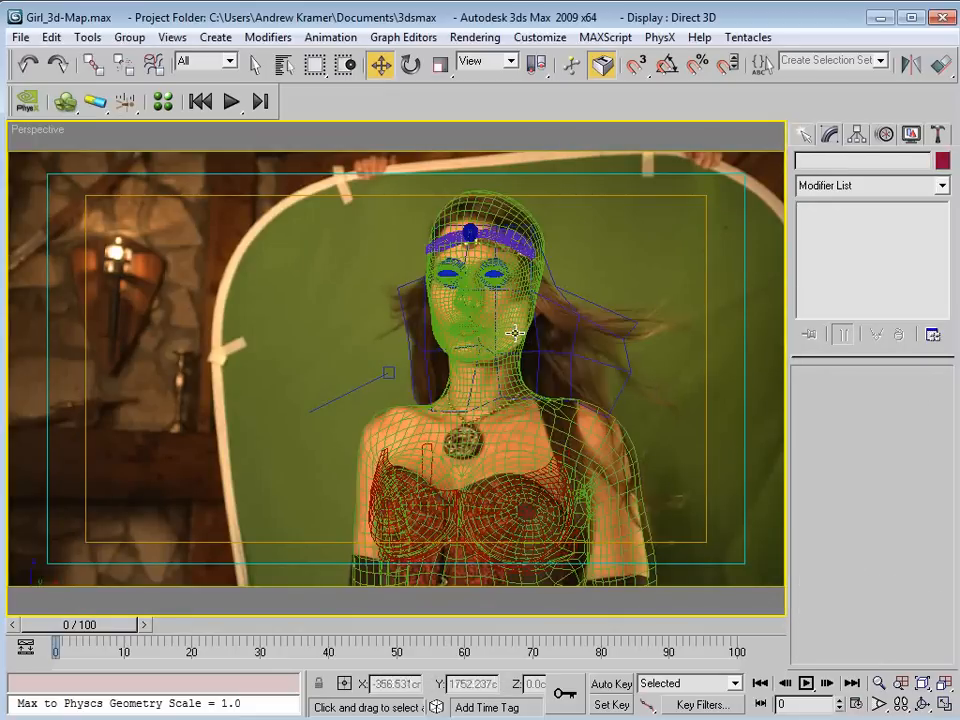
key(F3)
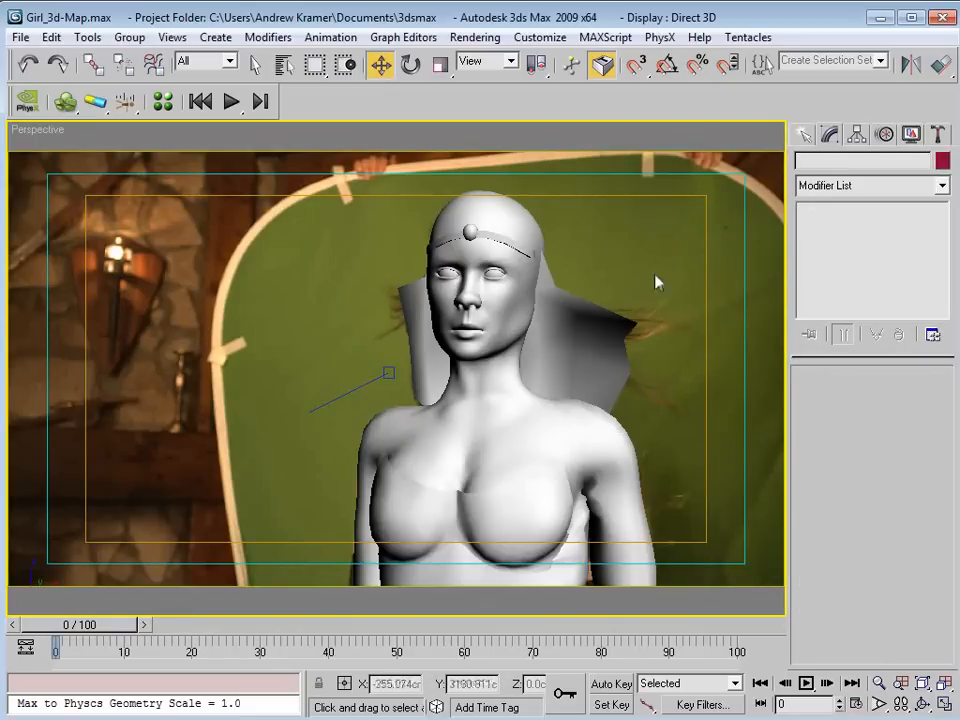
key(F3)
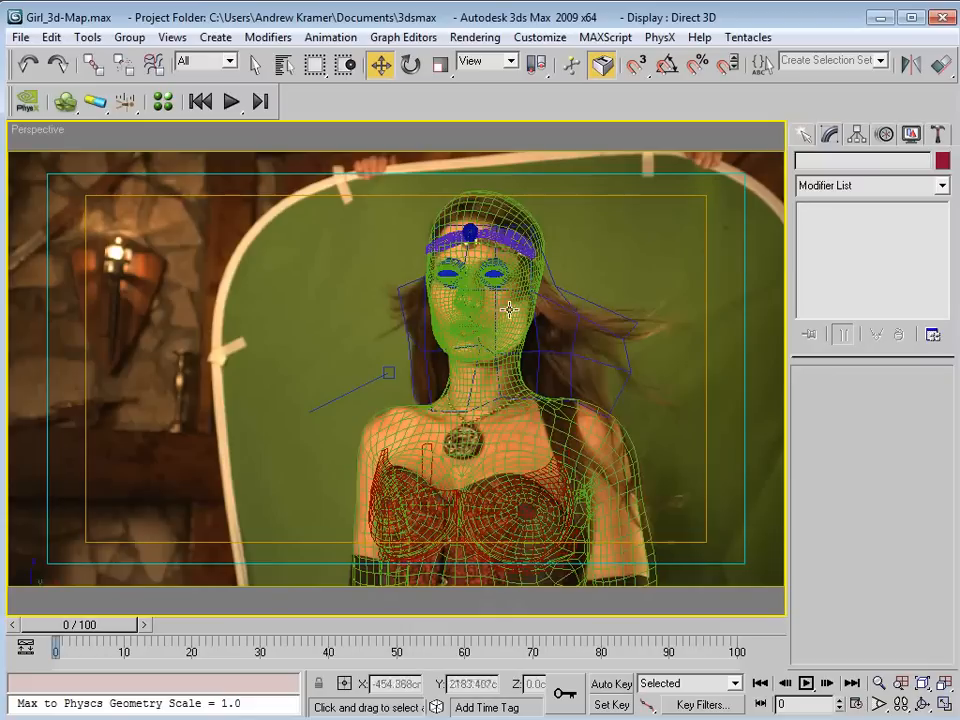
Select the woman's body mesh and enter the Vertex level of its Edit Poly modifier
click(463, 273)
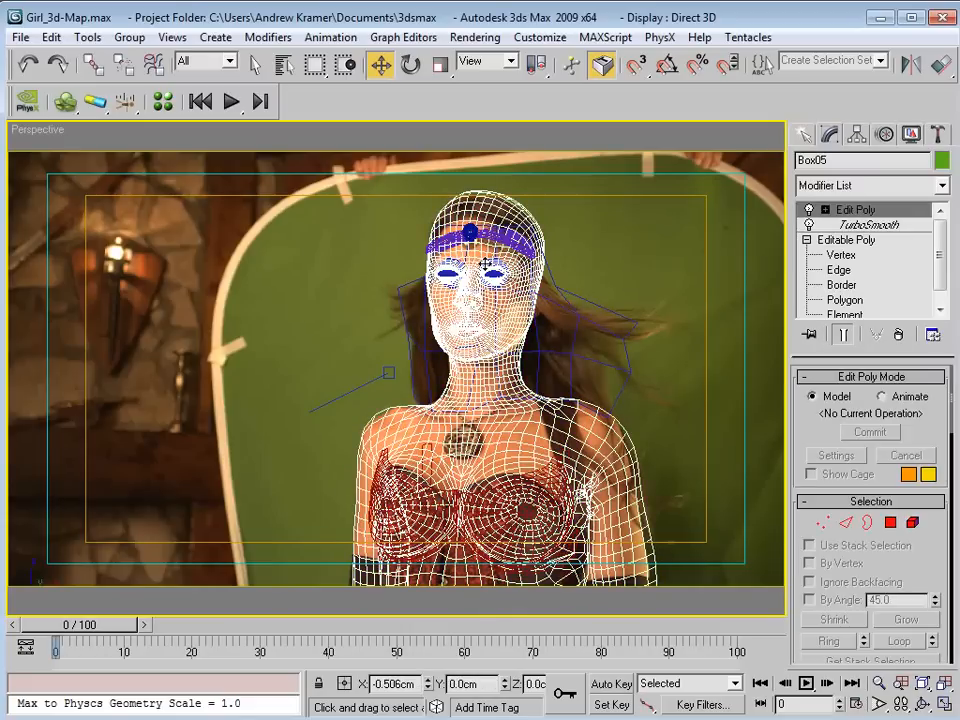
click(826, 210)
click(862, 210)
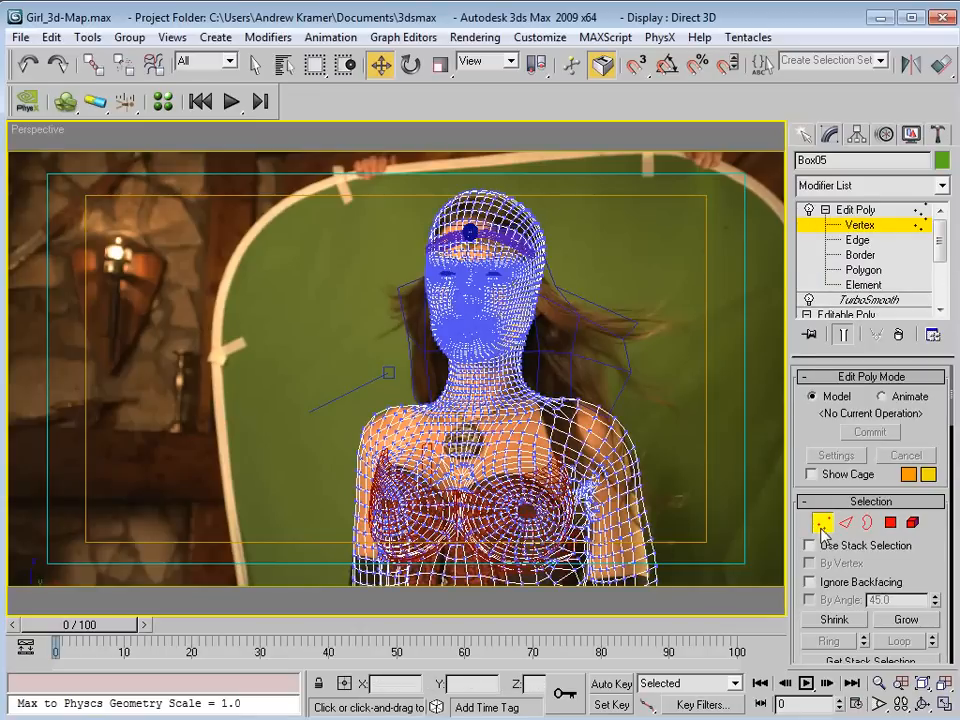
Nudge vertices on the shoulder outline using soft selection with a falloff of 9.828 cm
click(597, 414)
drag(920, 553, 918, 367)
drag(857, 533, 853, 488)
drag(918, 604, 919, 588)
drag(629, 386, 626, 384)
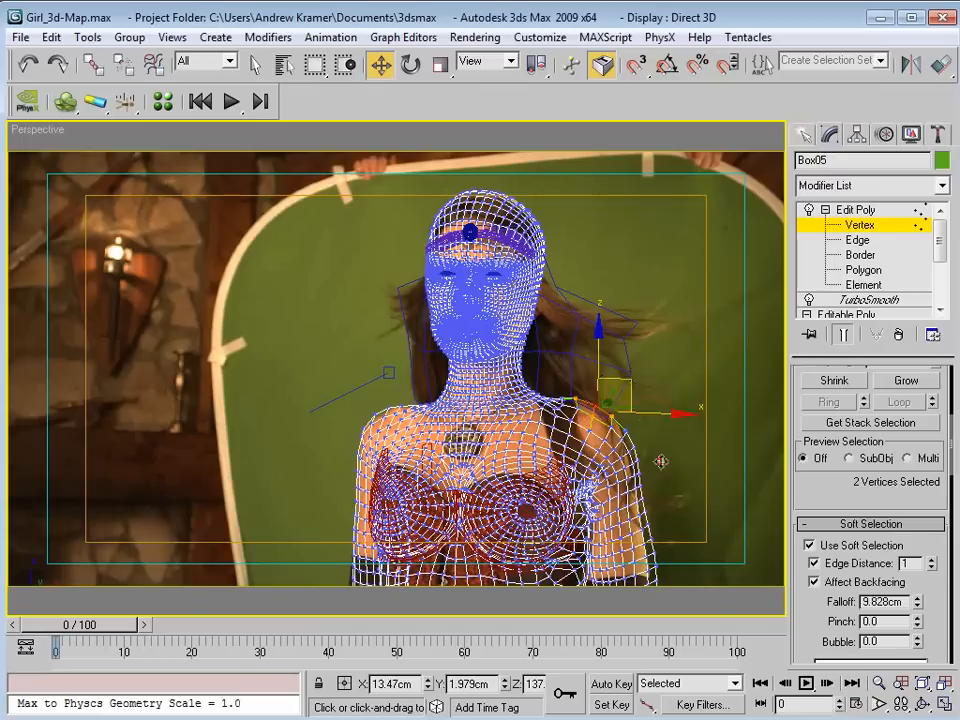
click(636, 452)
drag(662, 418, 656, 418)
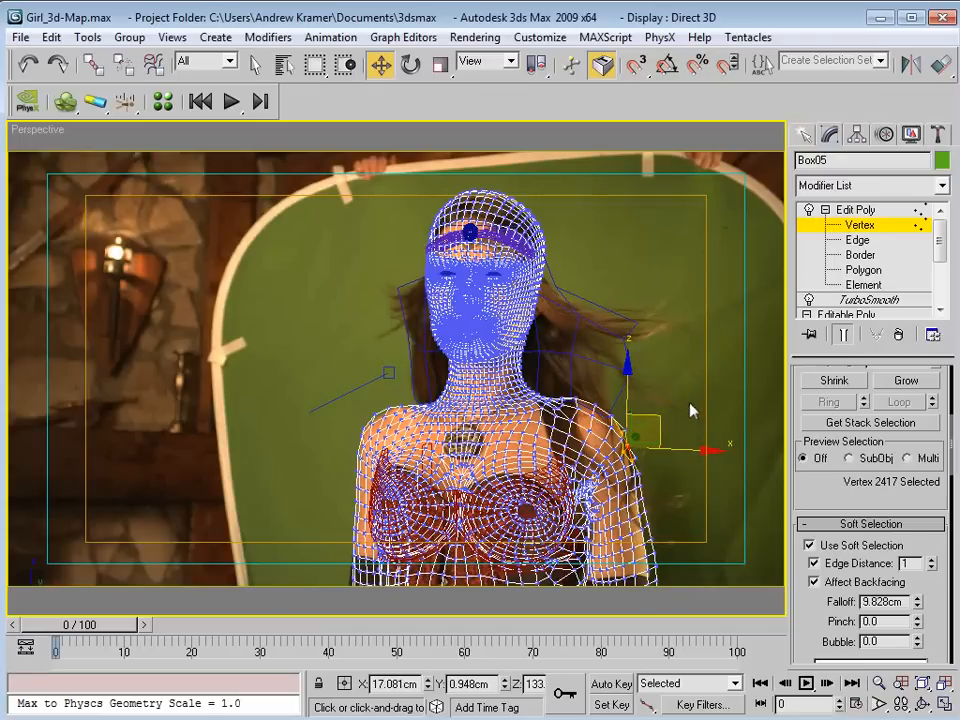
key(ctrl+z)
click(674, 263)
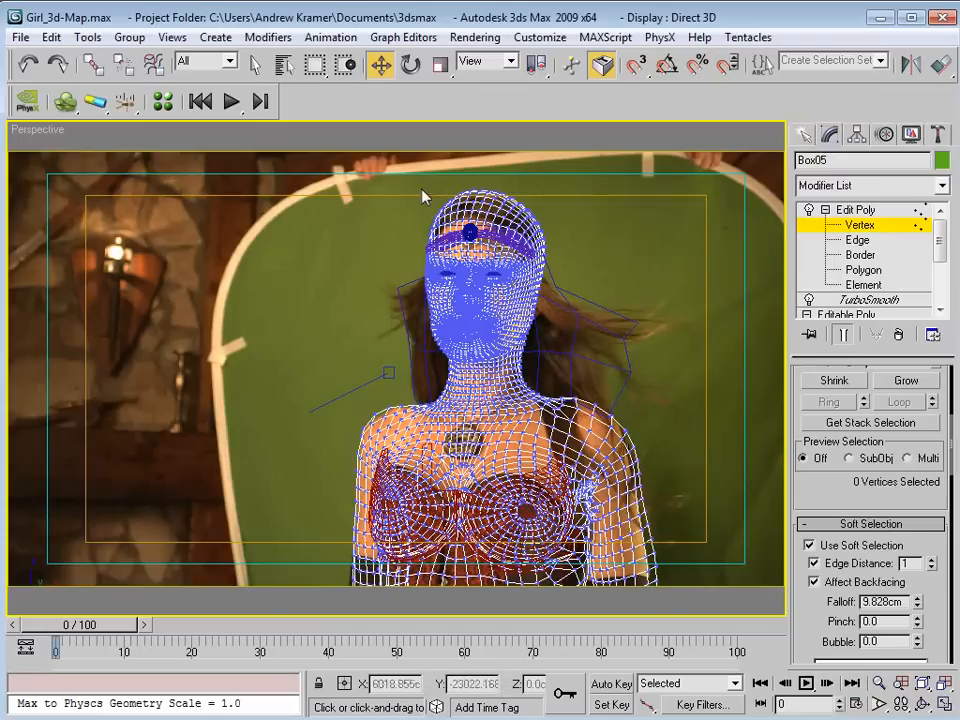
Leave vertex editing, deselect the body mesh, and return to shaded display in the four-viewport layout
click(842, 211)
click(649, 259)
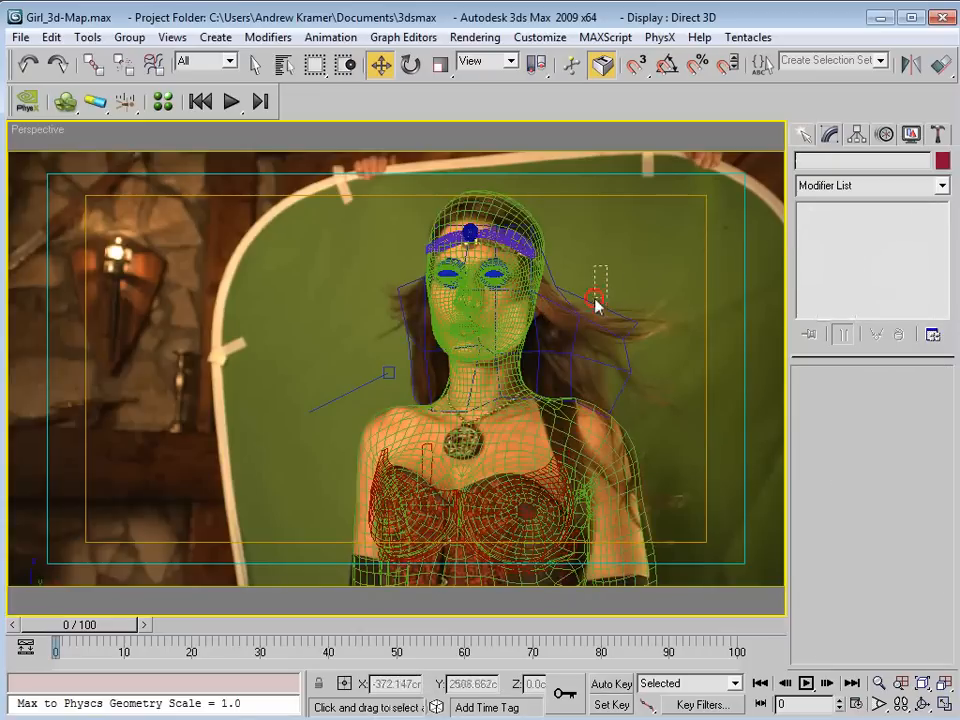
key(F3)
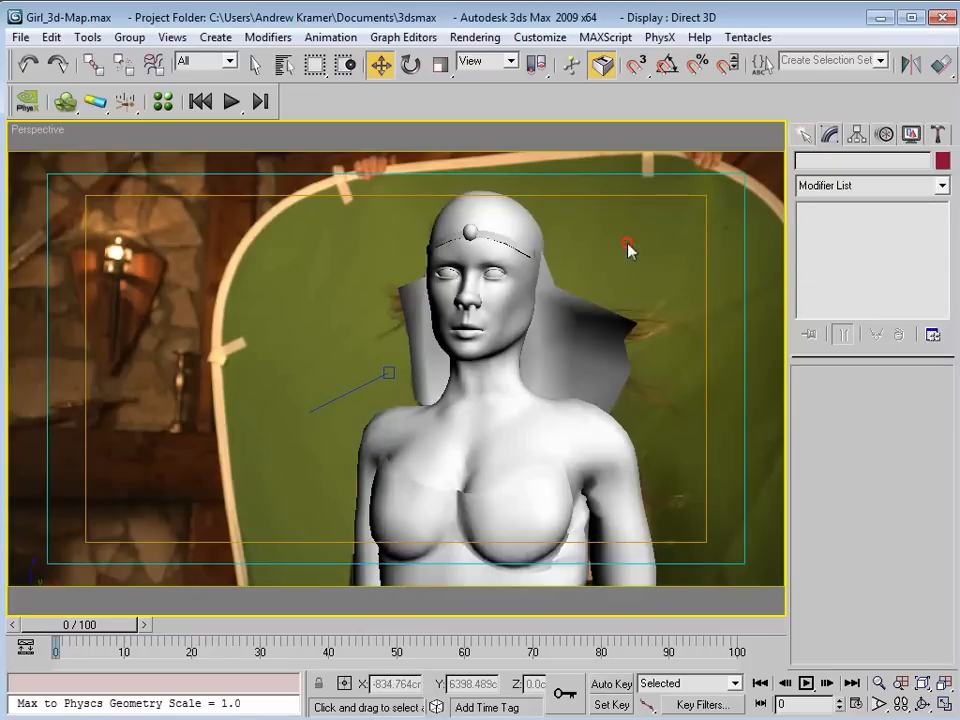
key(alt+w)
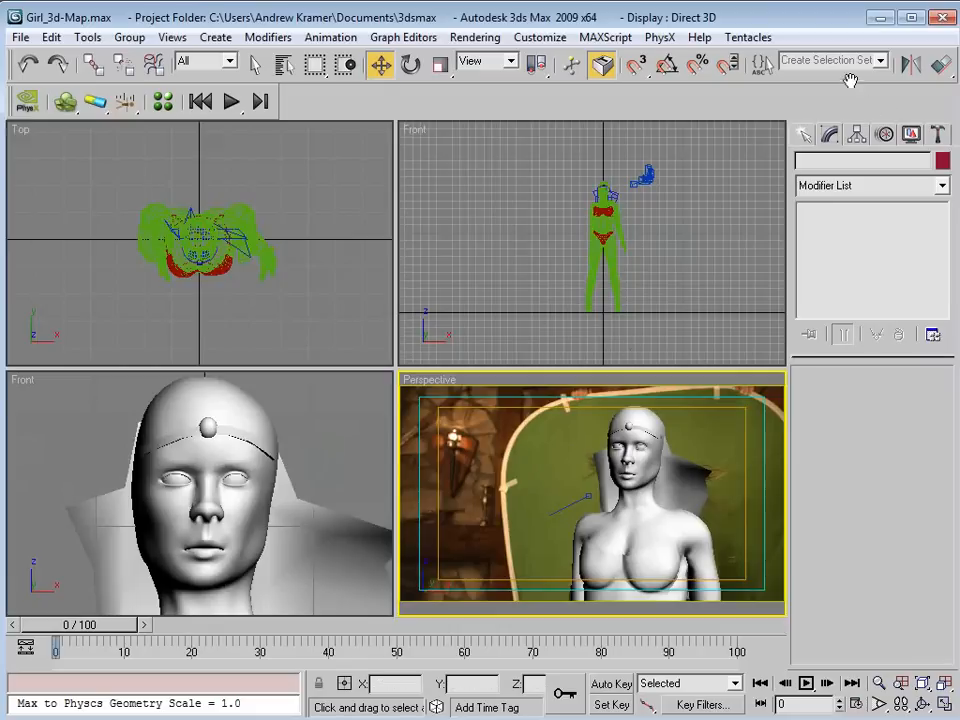
Open the Render Setup for the Perspective view and show its render elements
drag(851, 80, 486, 85)
click(882, 65)
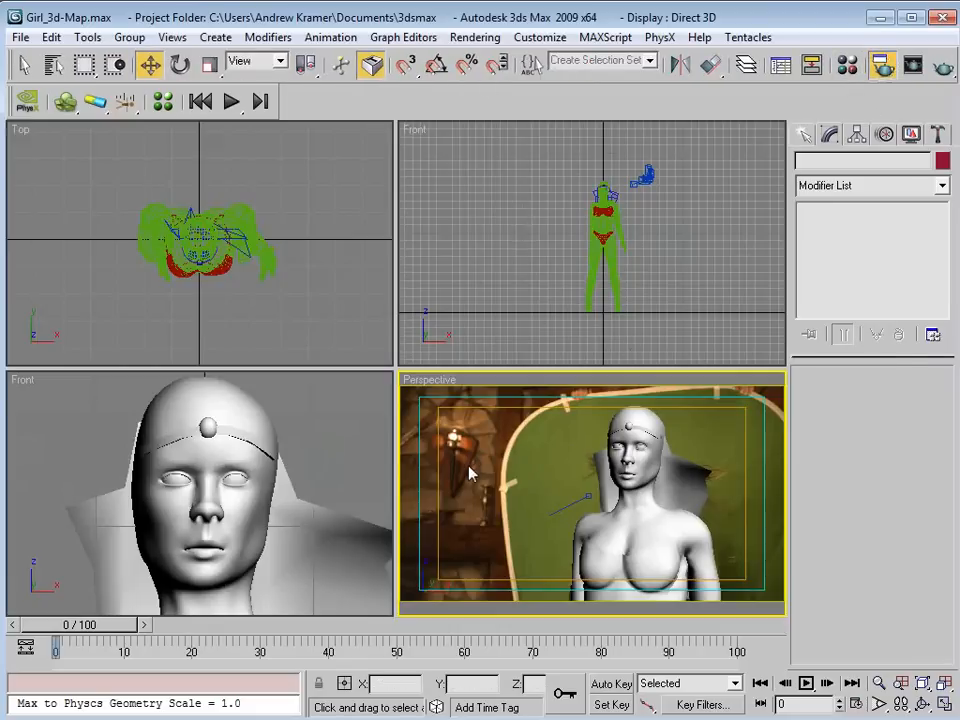
drag(741, 381, 400, 95)
click(500, 167)
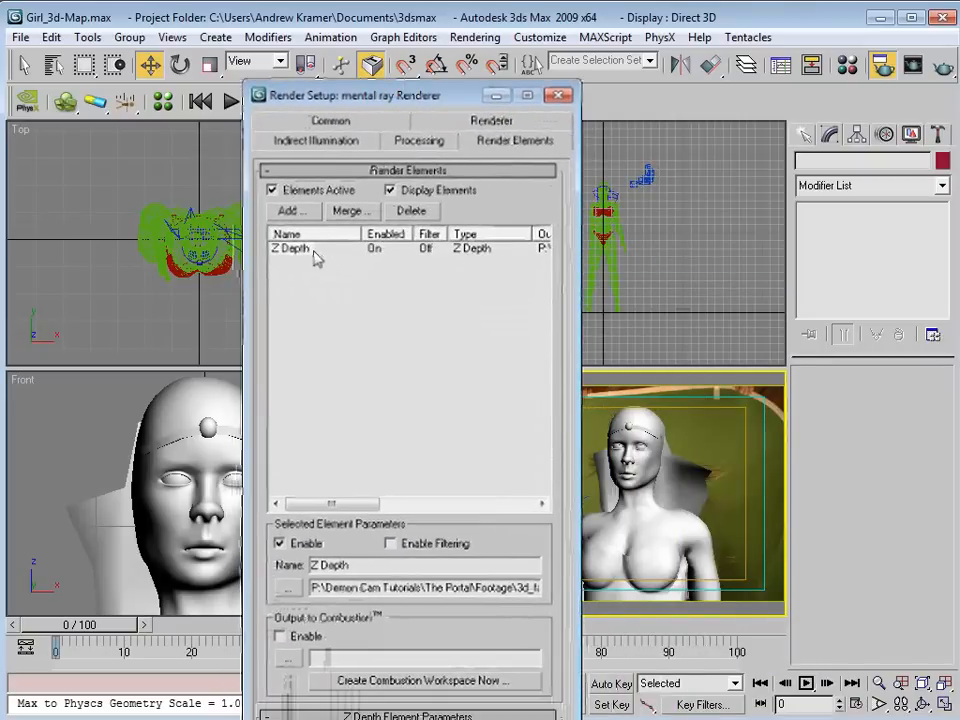
Browse the addable render element types down to Z Depth without adding one, and close the Render Setup
click(303, 213)
drag(365, 339, 346, 211)
drag(511, 315, 509, 493)
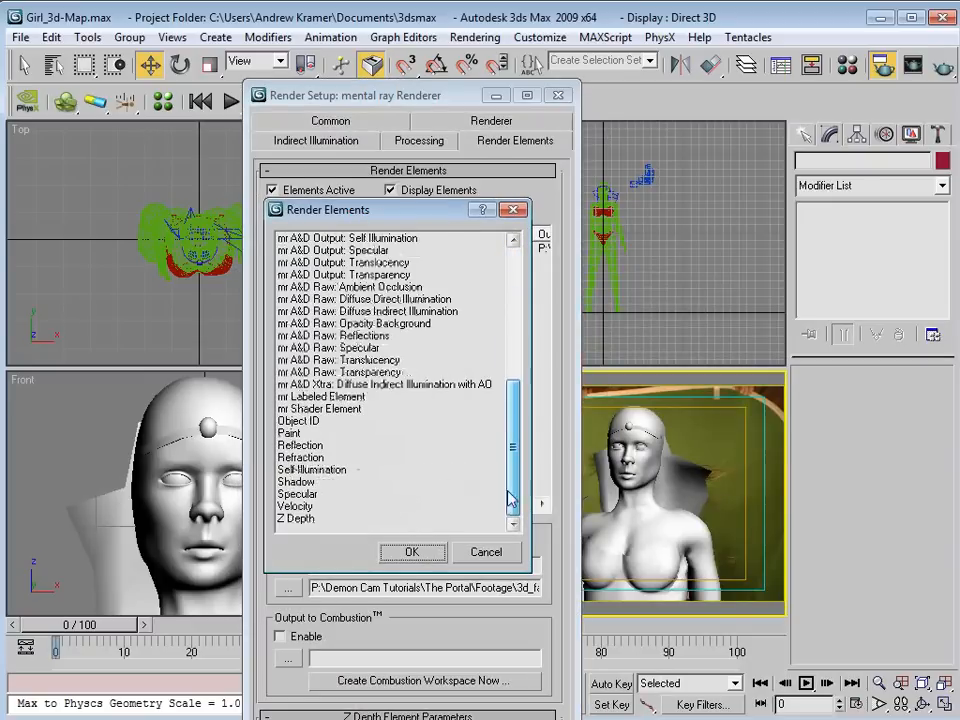
click(409, 552)
drag(418, 719, 418, 708)
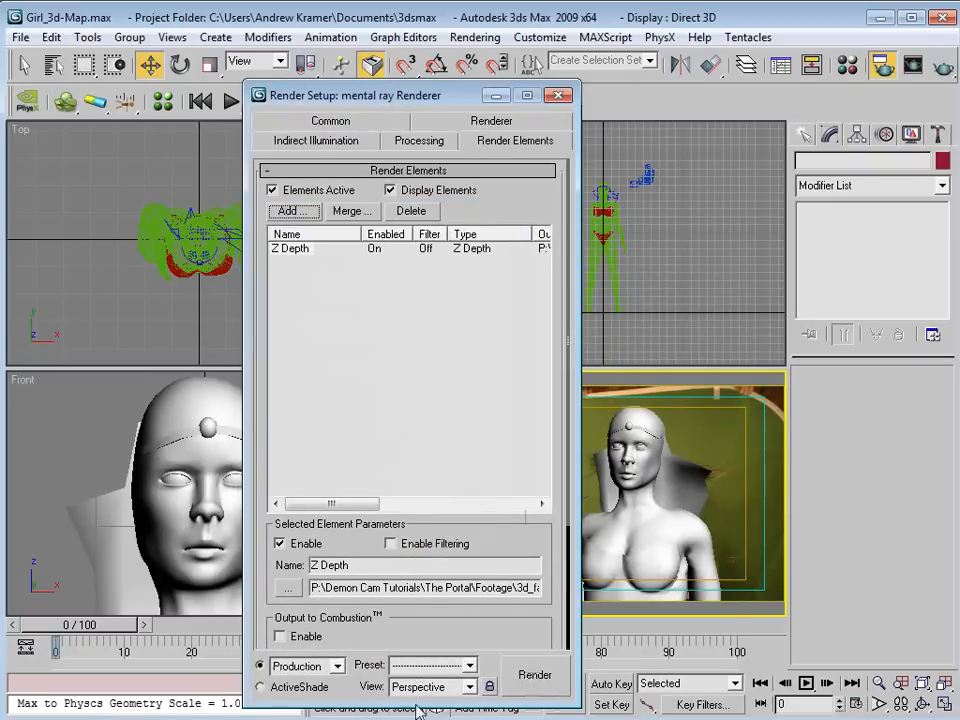
drag(386, 97, 383, 67)
drag(475, 545, 488, 392)
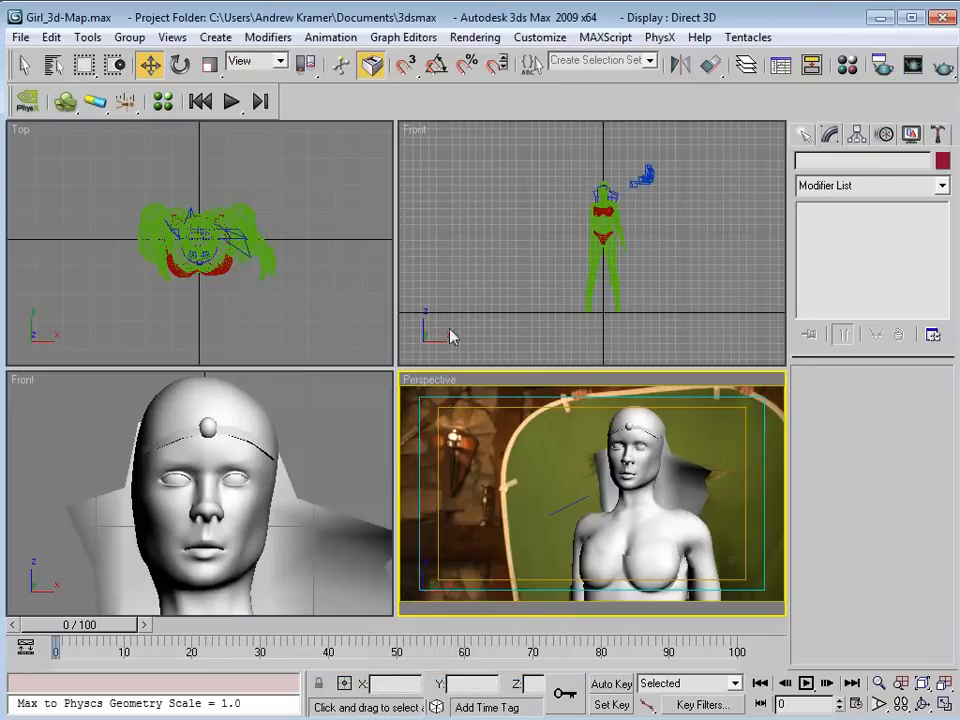
click(449, 326)
click(455, 400)
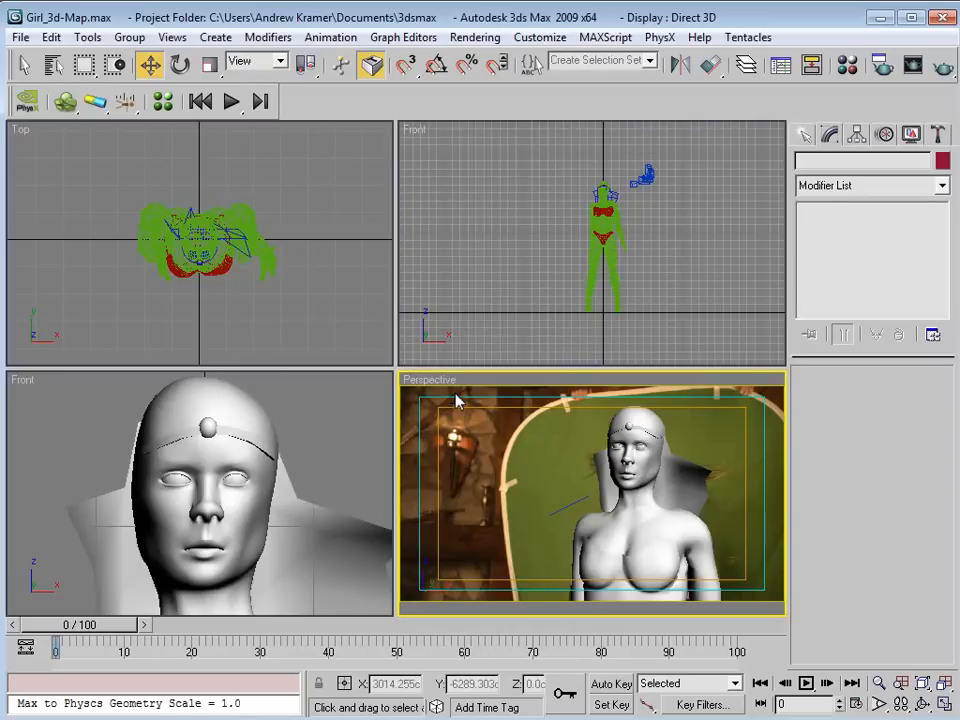
click(493, 336)
click(489, 420)
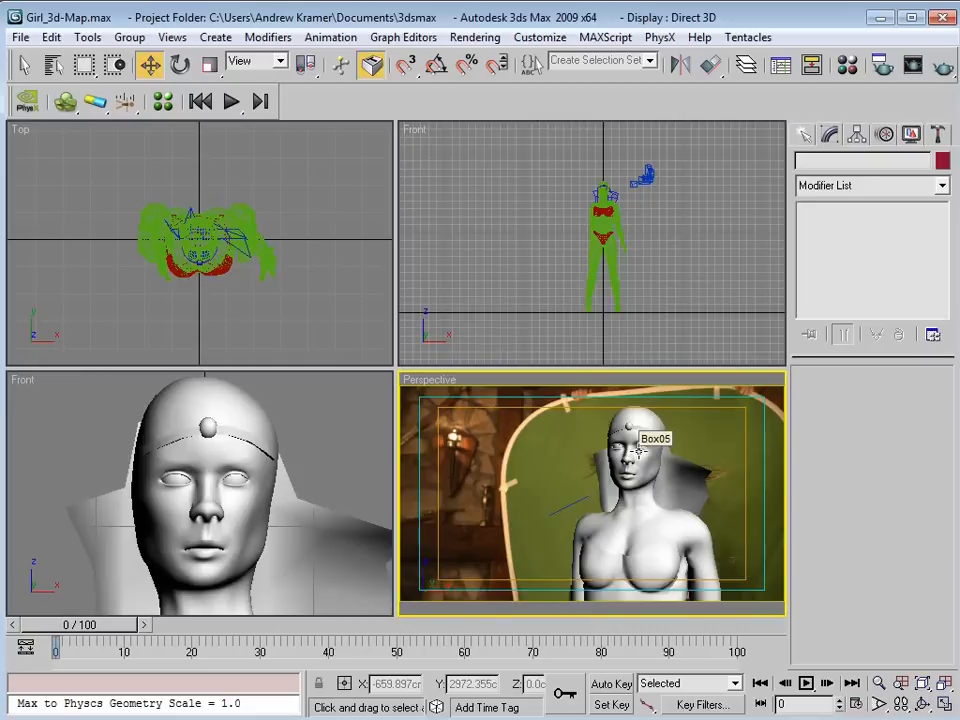
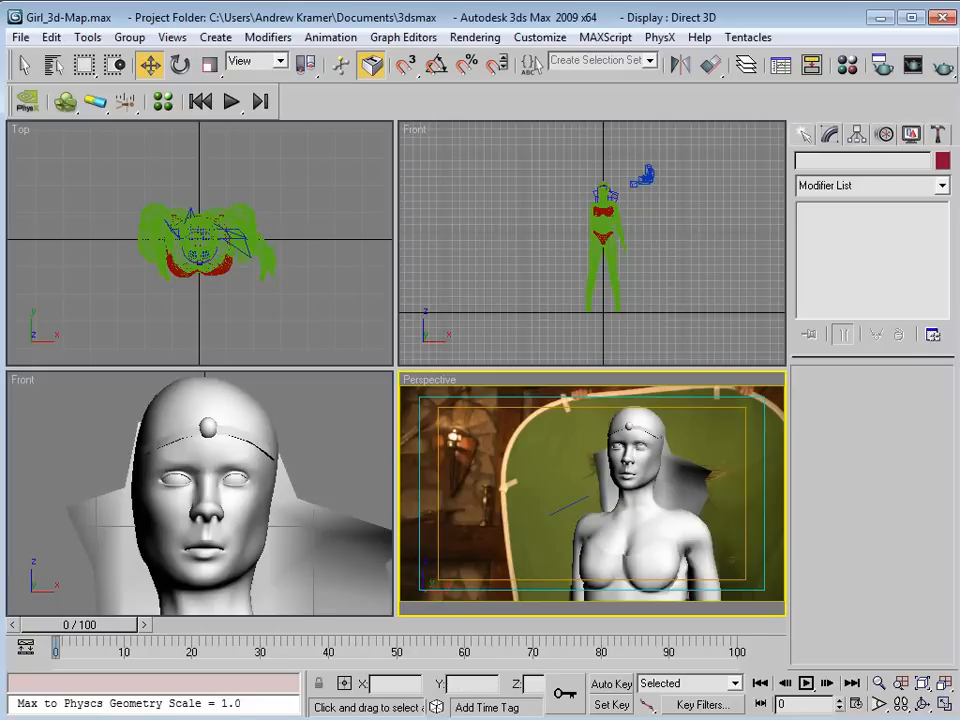
Switch to After Effects and inspect the 3d_falloff_Z Depth.png and 3d_falloff.png renders, checking the latter against the transparency grid
key(alt+Tab)
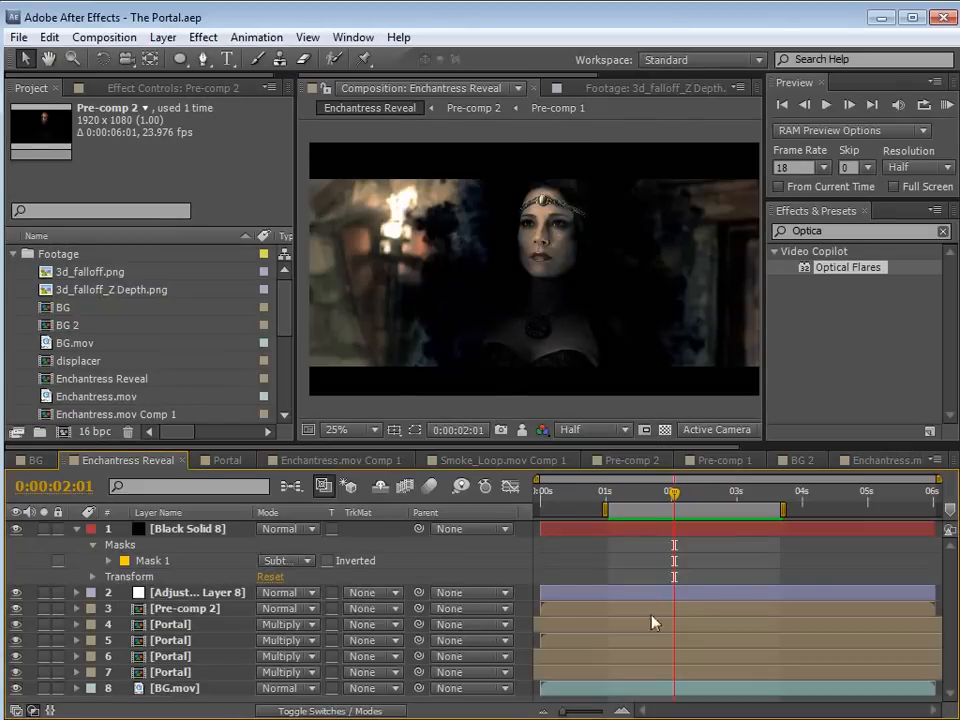
double_click(46, 290)
scroll(634, 320, down, 2)
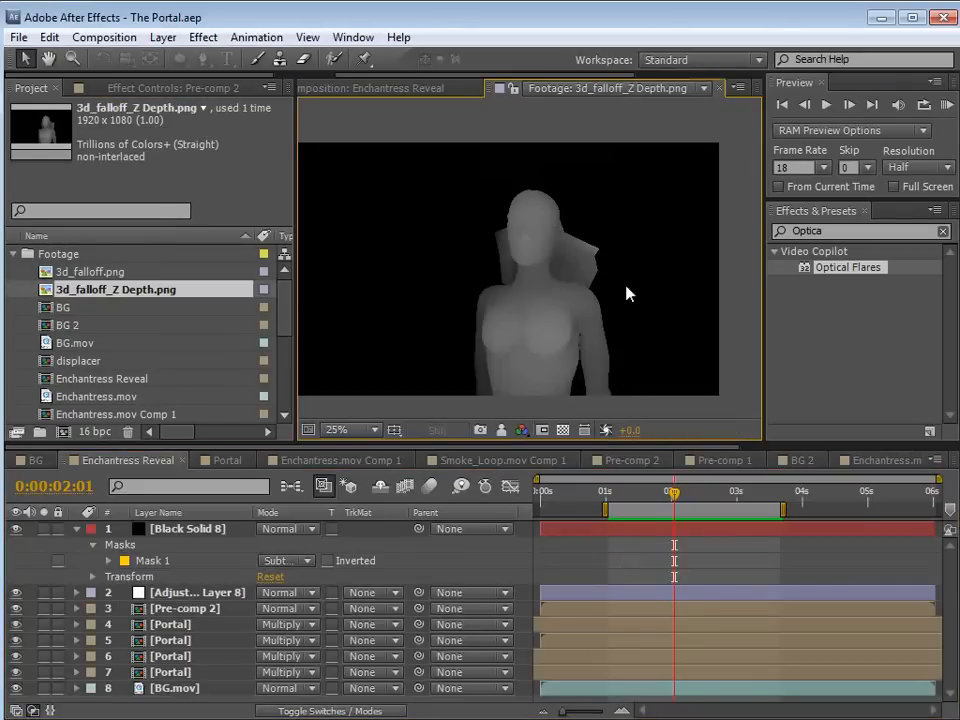
double_click(45, 273)
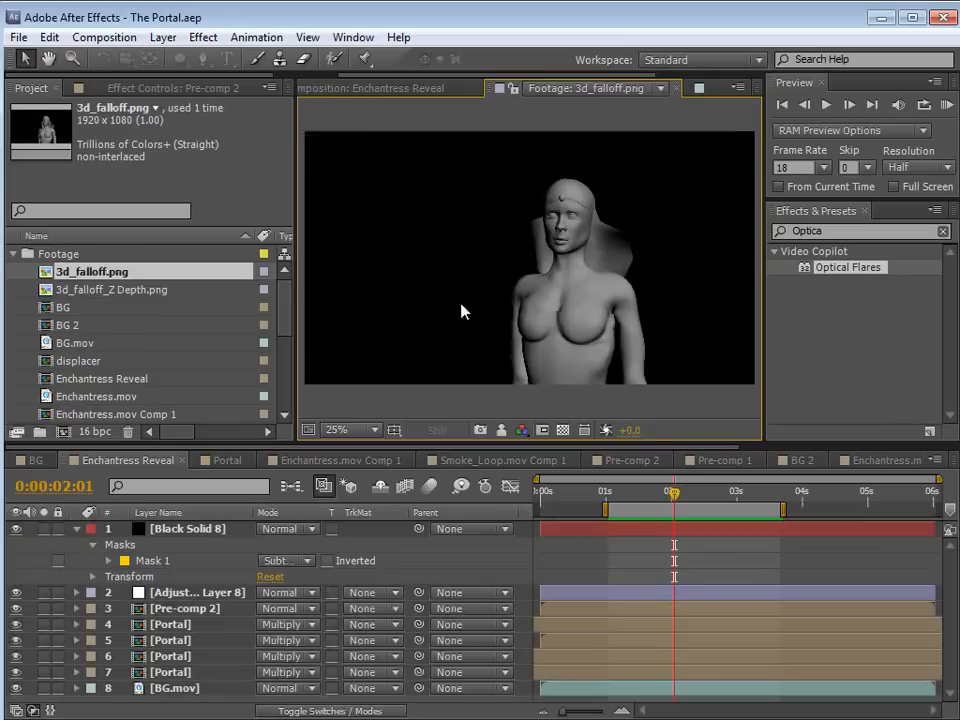
scroll(584, 320, up, 2)
drag(584, 320, 598, 283)
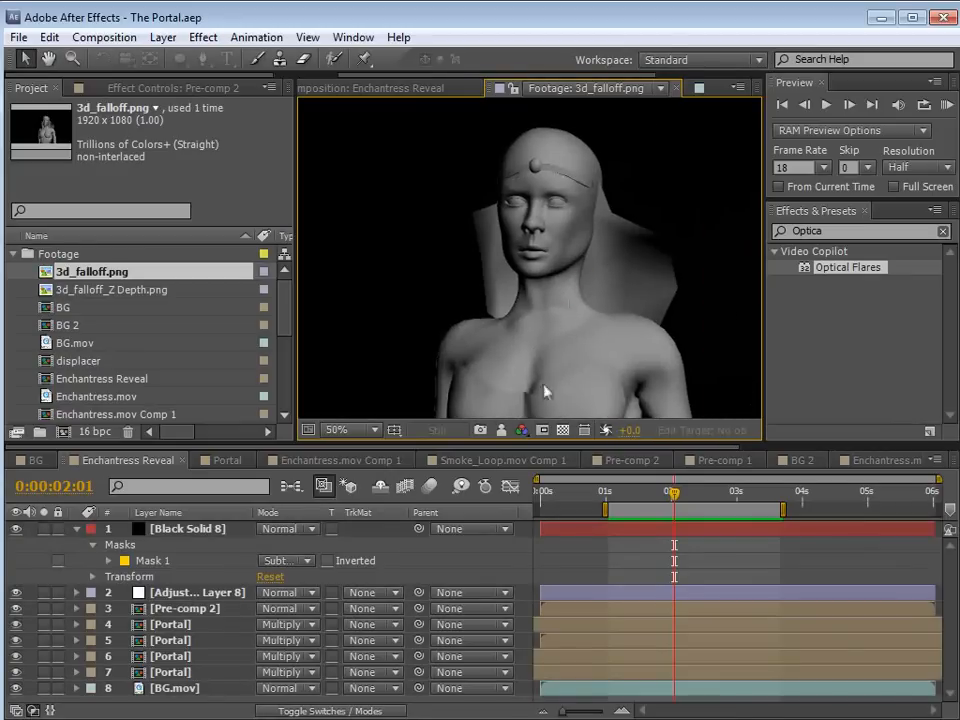
click(563, 431)
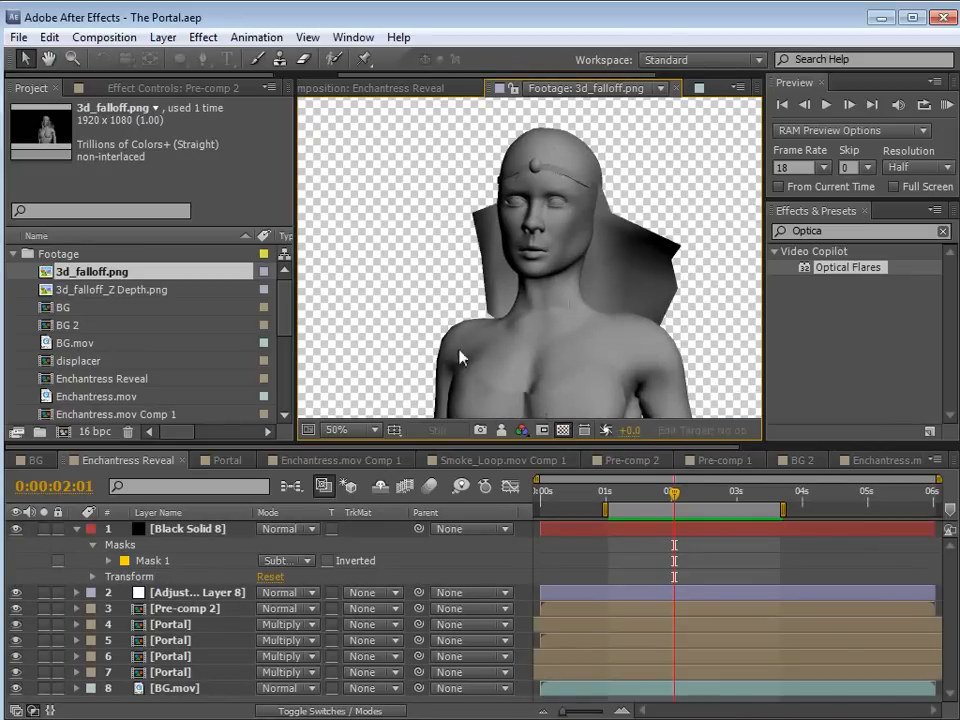
click(563, 431)
Create a new composition from the BG.mov footage and move its current time to 0:00:02:00
drag(669, 494, 627, 493)
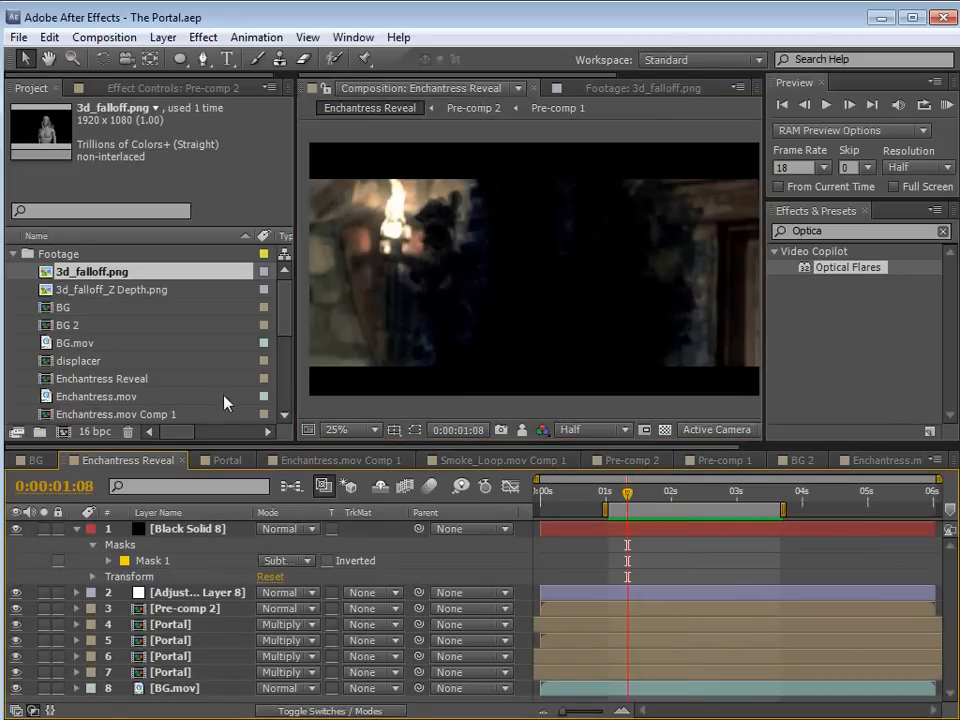
drag(287, 301, 281, 328)
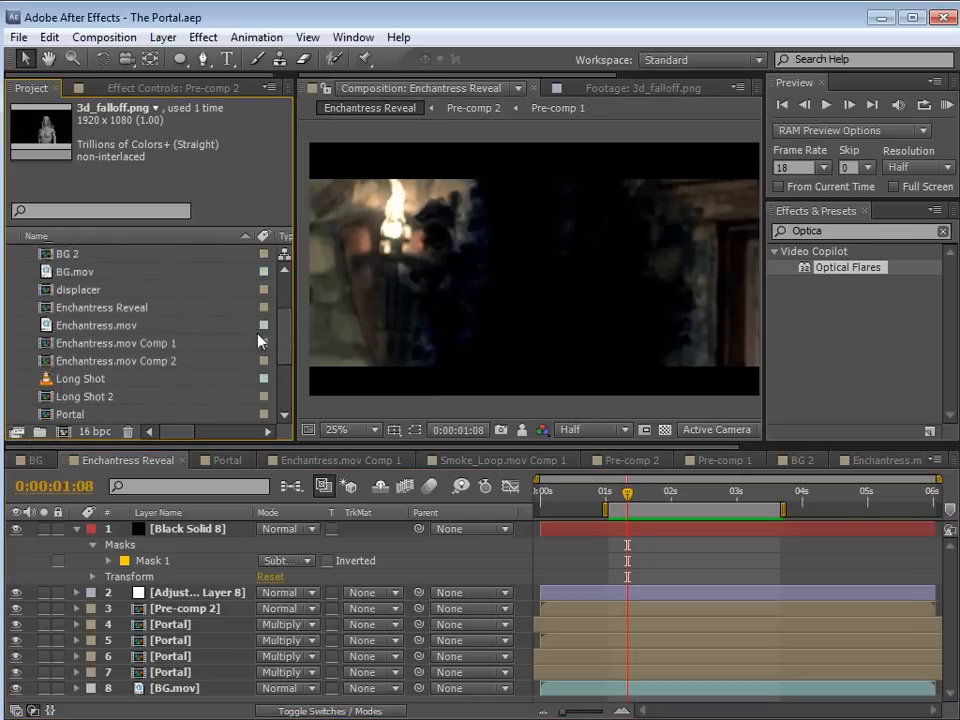
click(43, 274)
drag(46, 277, 63, 432)
click(557, 504)
drag(557, 504, 673, 526)
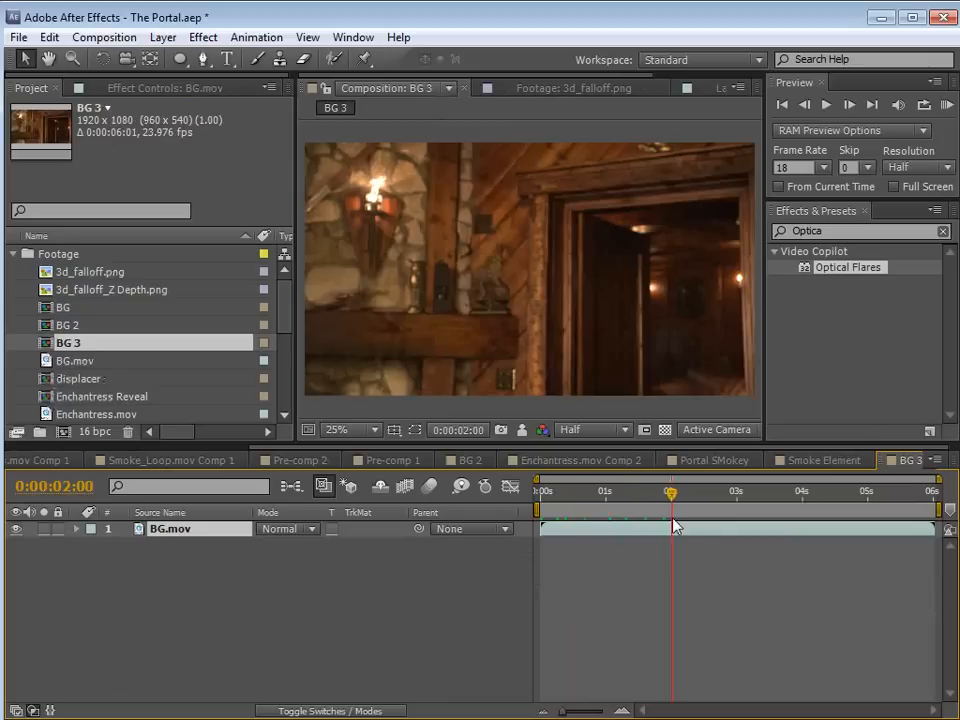
In the BG 2 composition, collapse the layers and copy the Enchantress.mov layer together with its Enchantress.mov Comp 2 matte
click(466, 460)
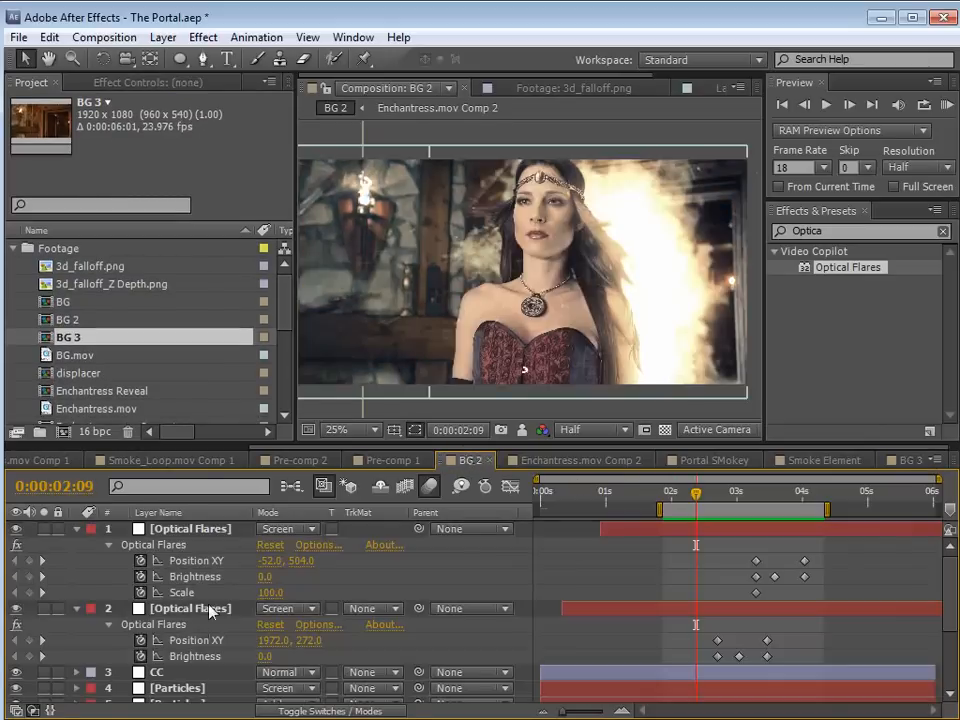
click(167, 530)
key(ctrl+a)
click(77, 530)
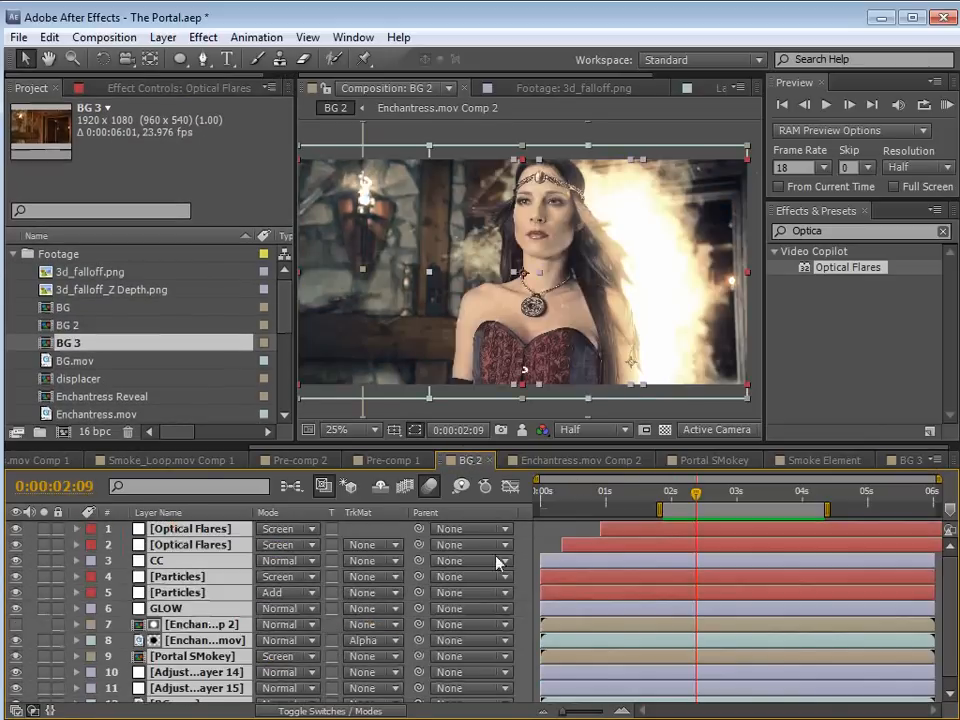
click(556, 534)
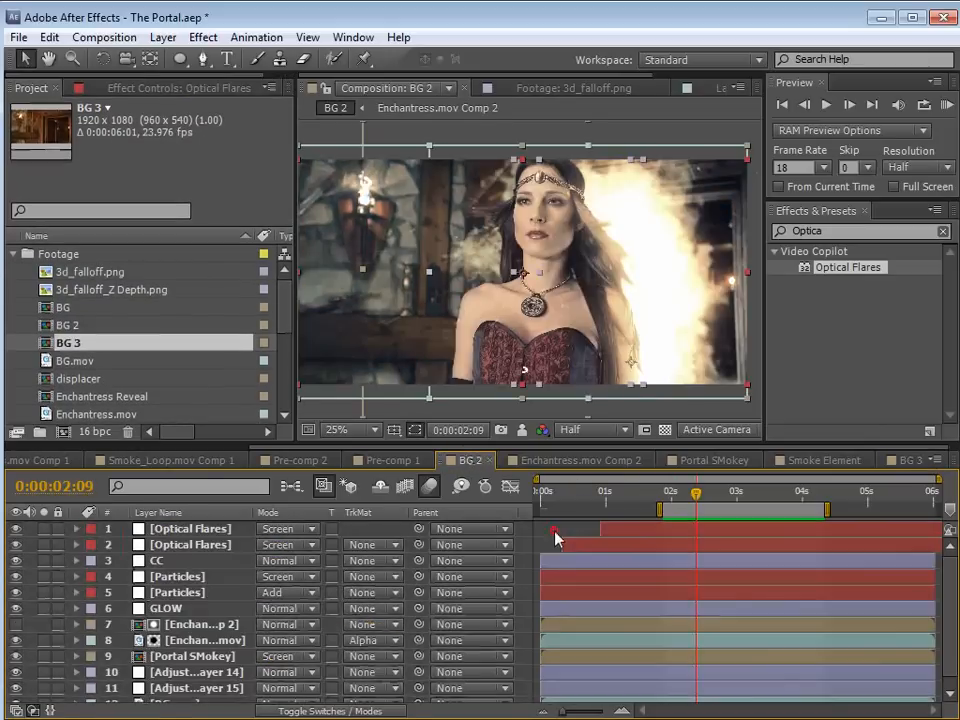
click(193, 641)
shift+click(194, 627)
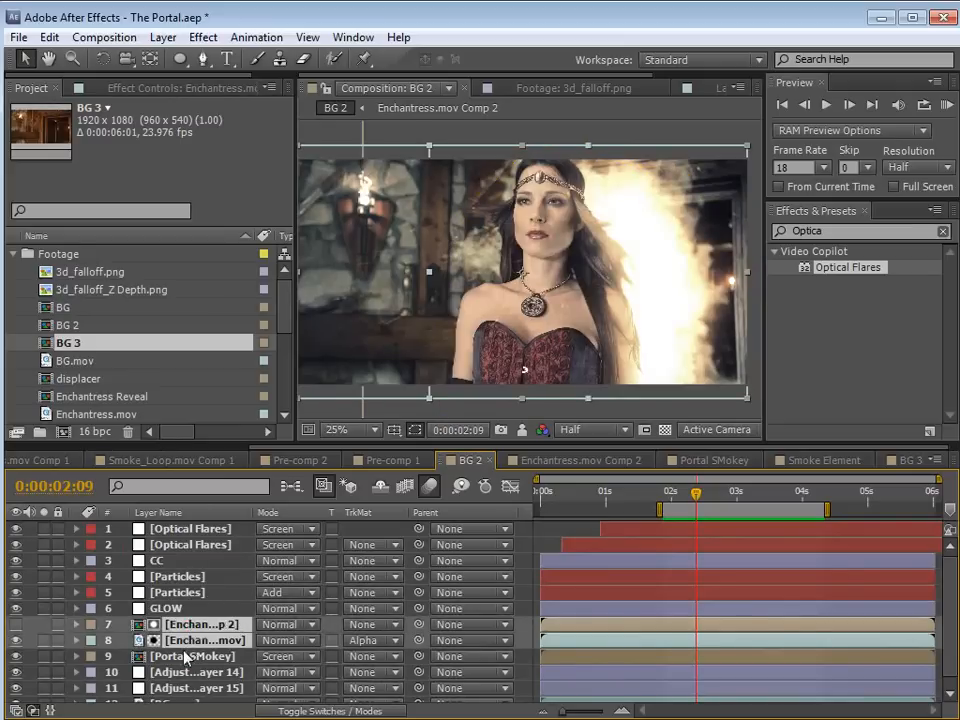
click(49, 37)
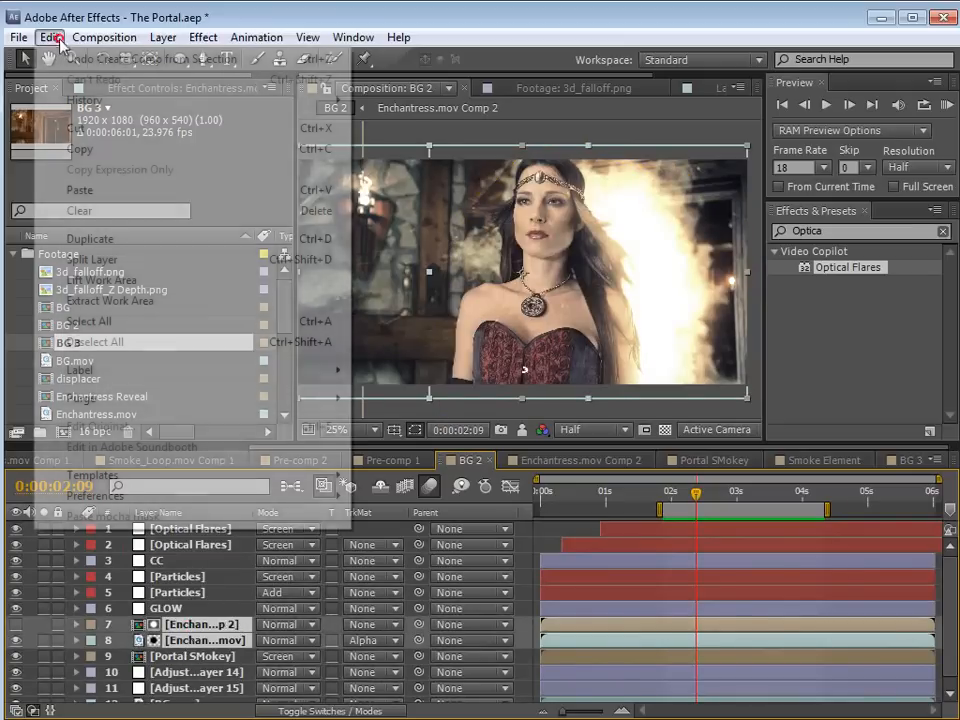
click(80, 149)
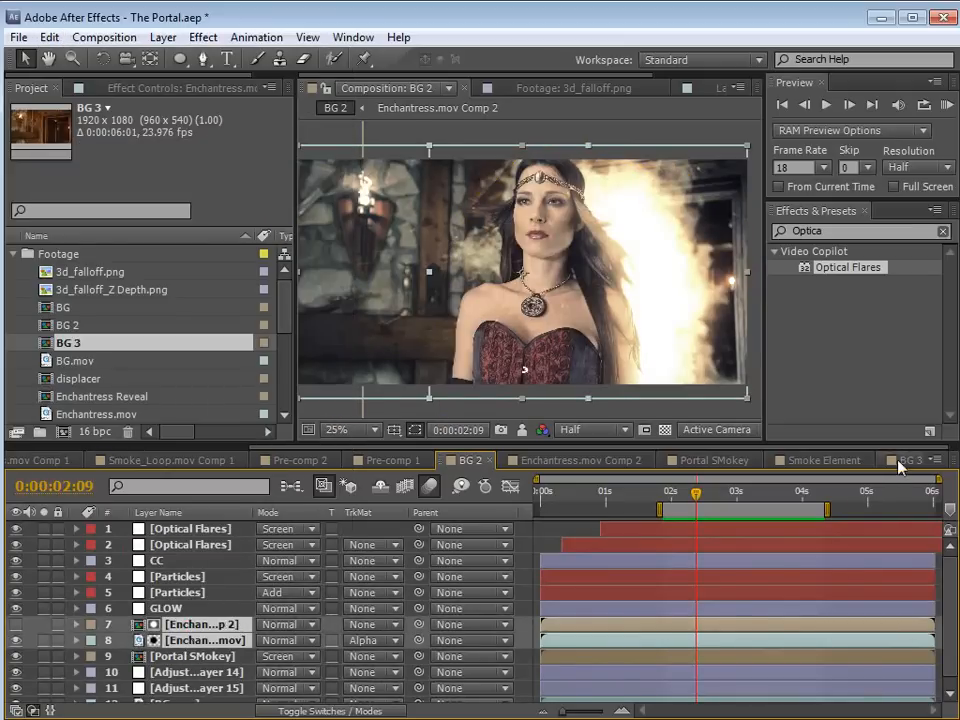
Paste the copied layers into BG 3, place Enchantress.mov directly below its Comp 2 matte, and move to 0:00:02:04
click(903, 461)
click(49, 37)
click(96, 188)
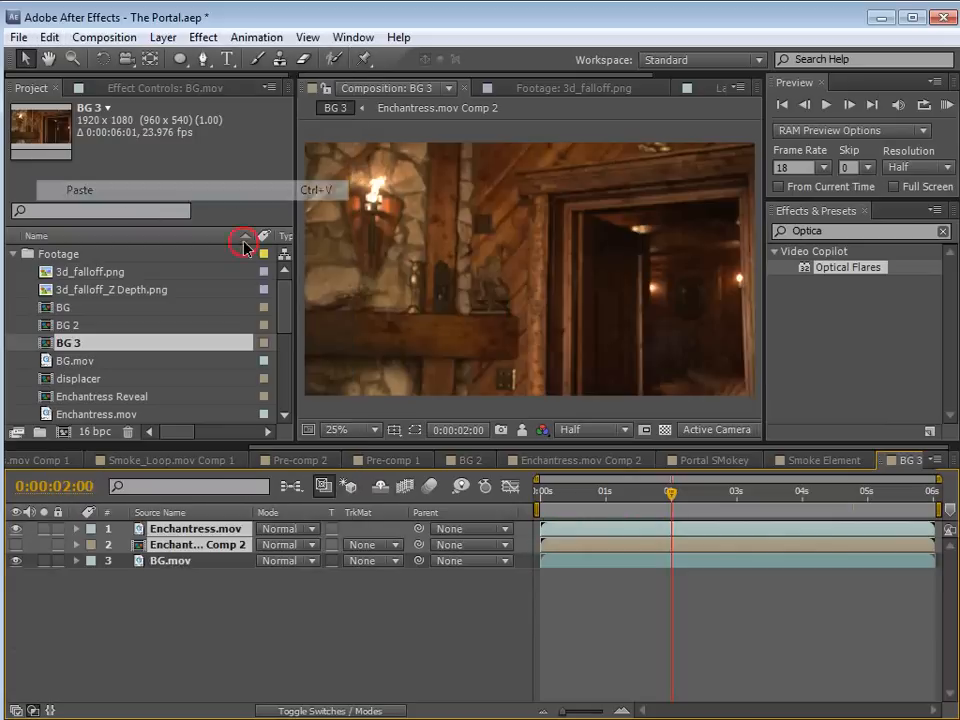
drag(205, 537, 206, 561)
drag(598, 495, 682, 521)
Set the BG 3 composition's height to 960 px in its composition settings
click(104, 40)
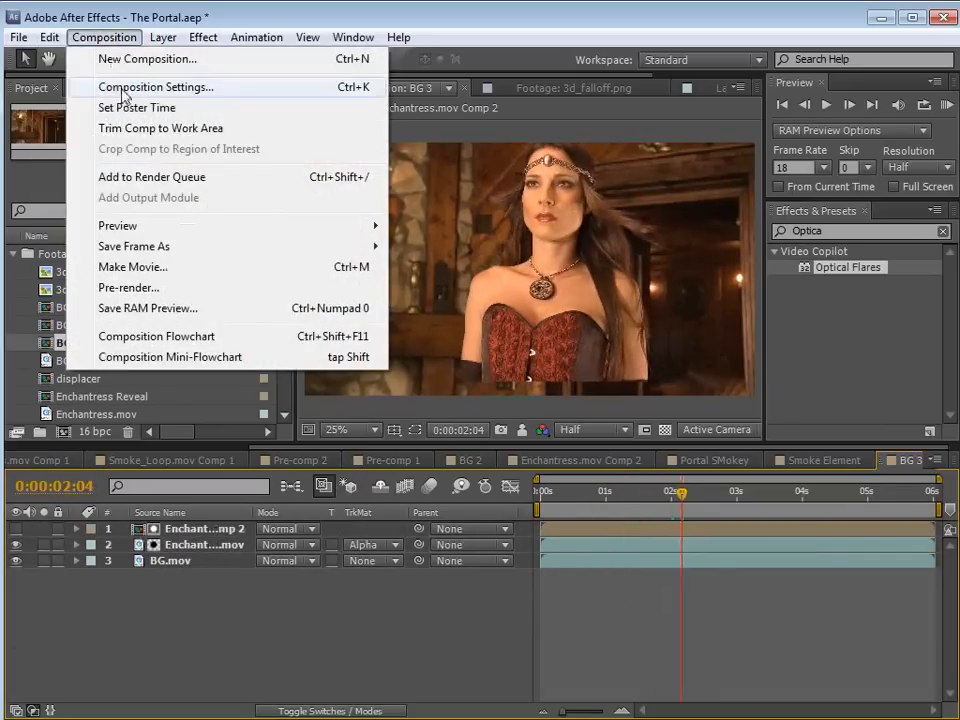
click(125, 86)
click(427, 378)
text(960)
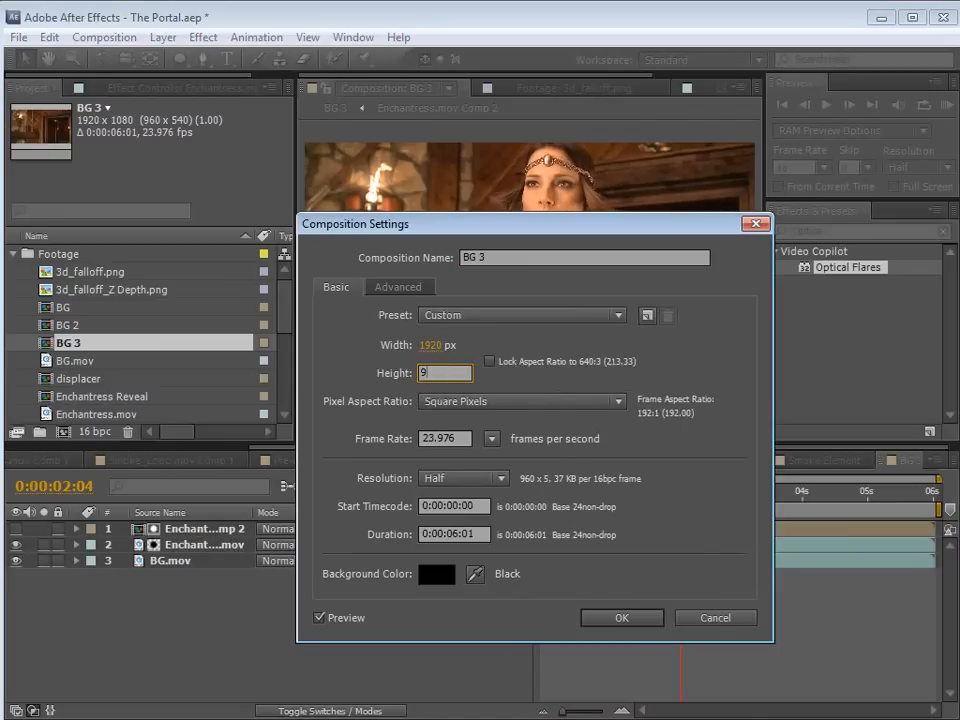
click(359, 376)
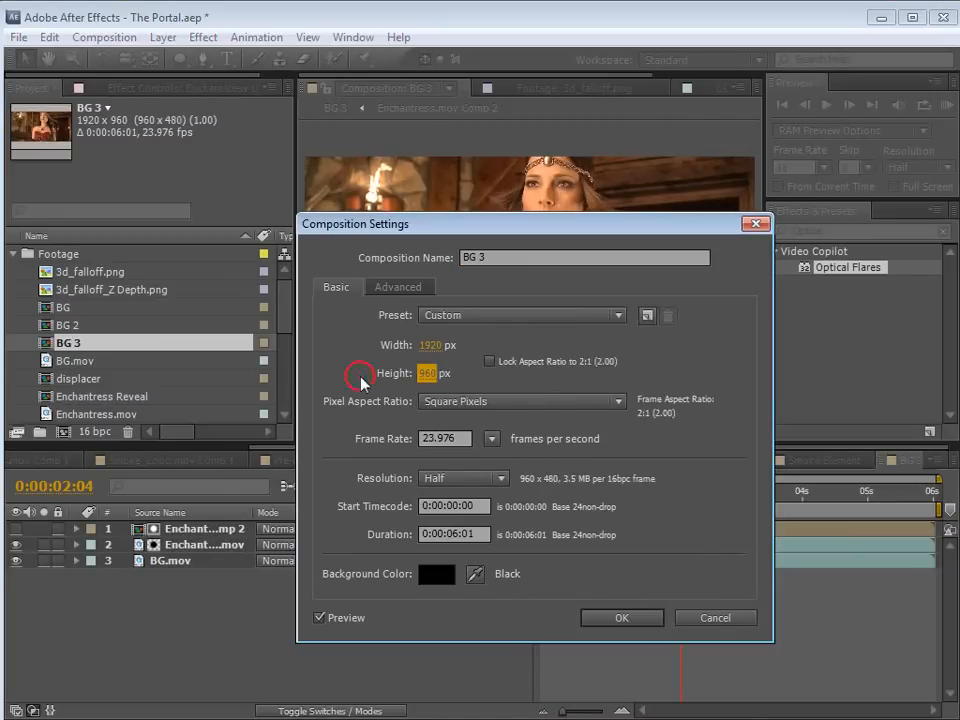
click(620, 614)
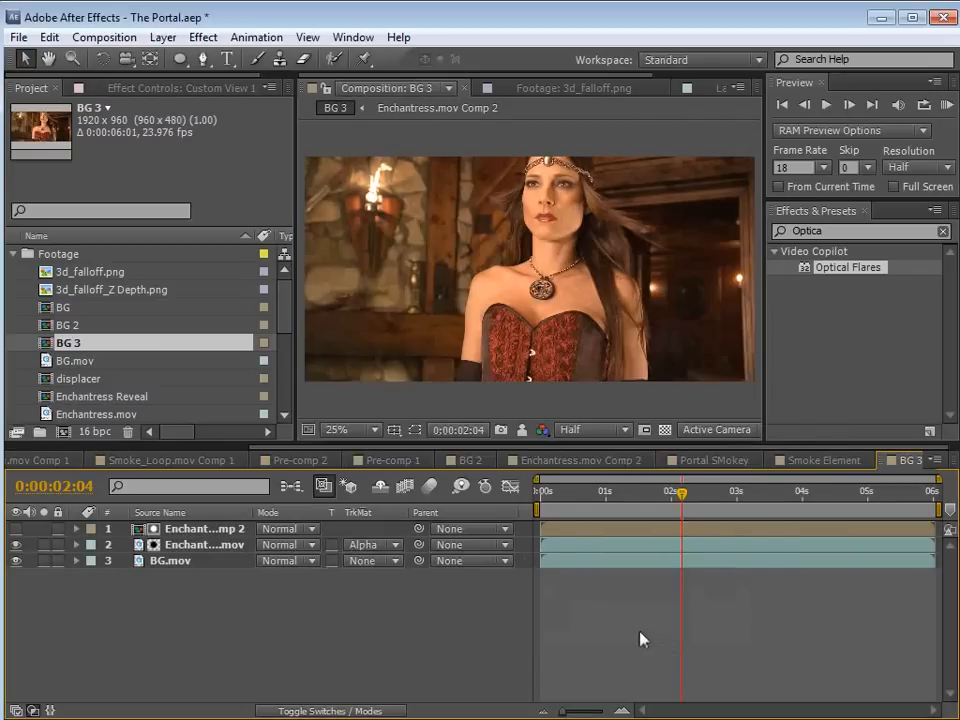
Shift the Enchantress.mov layer and its matte slightly down in the frame and move to 0:00:02:07
click(182, 545)
mouse_move(563, 265)
mouse_down()
mouse_move(563, 289)
mouse_move(566, 280)
mouse_up()
drag(680, 496, 695, 536)
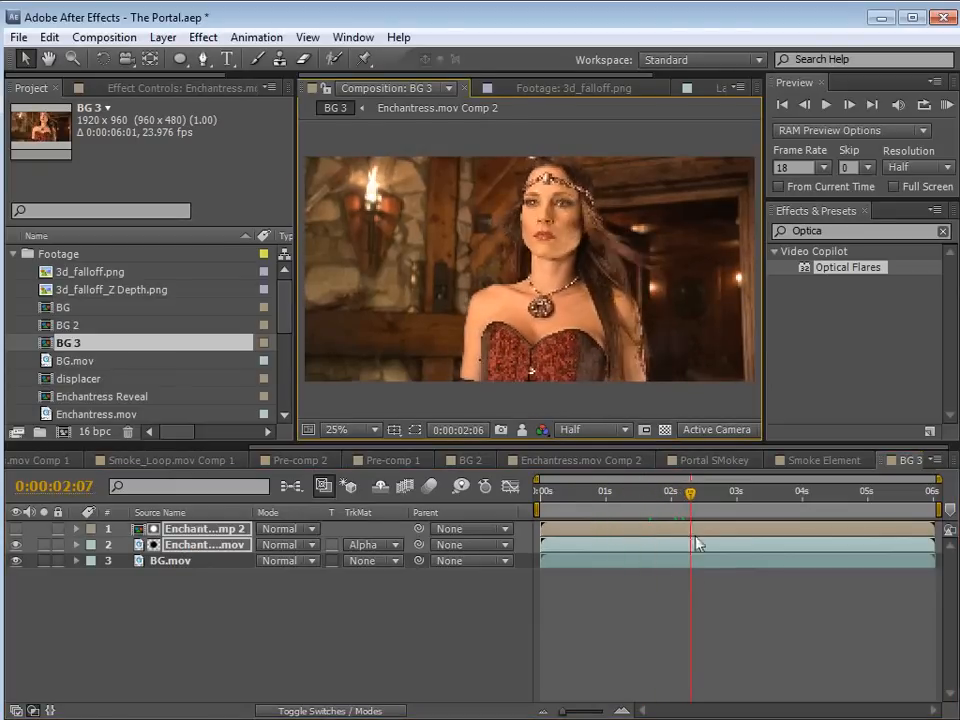
click(700, 612)
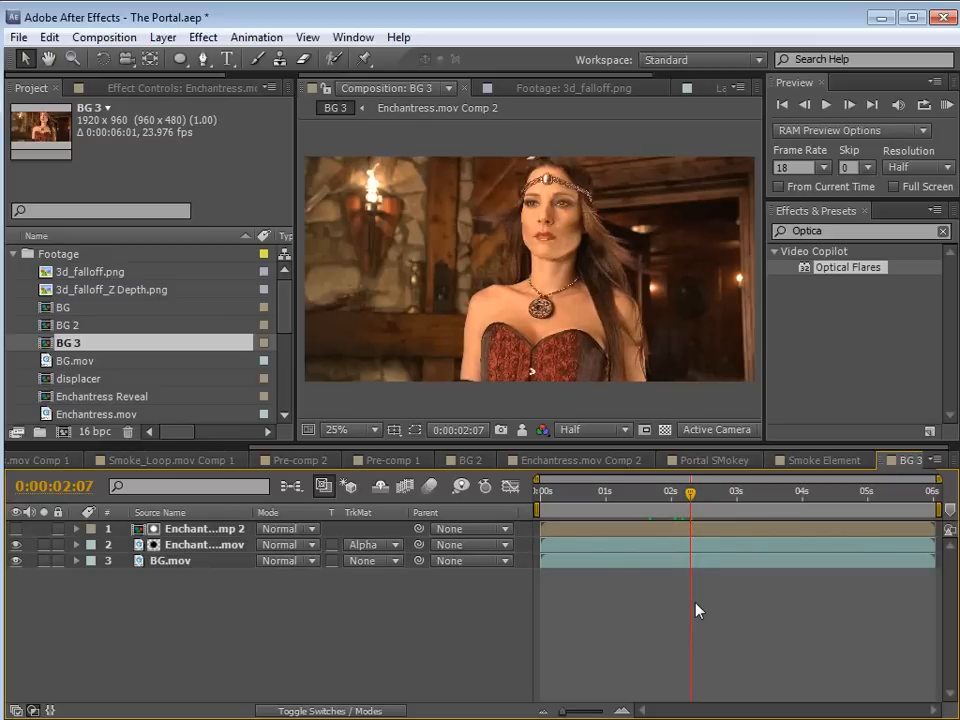
Add 3d_falloff.png and 3d_falloff_Z Depth.png above the Enchantress layers in BG 3 and hide the Z Depth layer
double_click(96, 297)
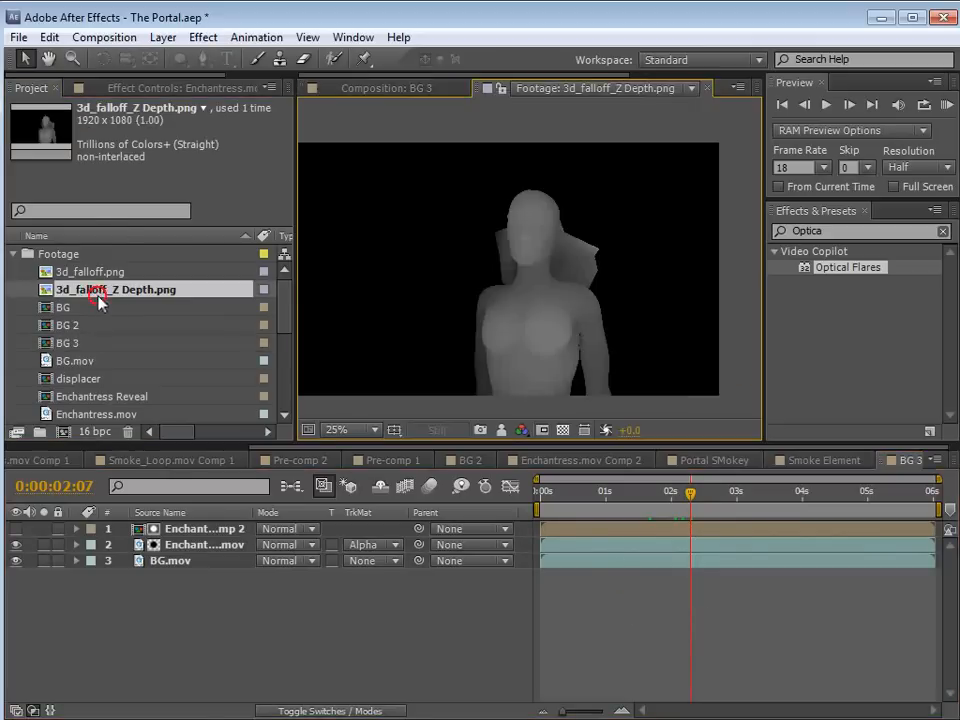
click(386, 88)
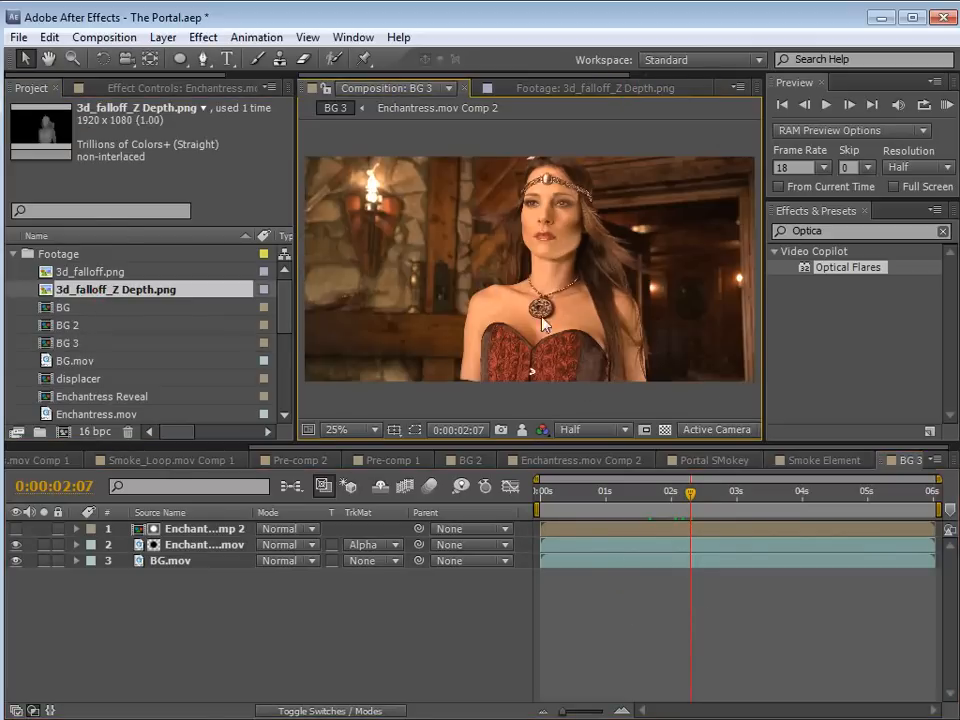
ctrl+click(104, 273)
drag(104, 275, 289, 553)
click(617, 636)
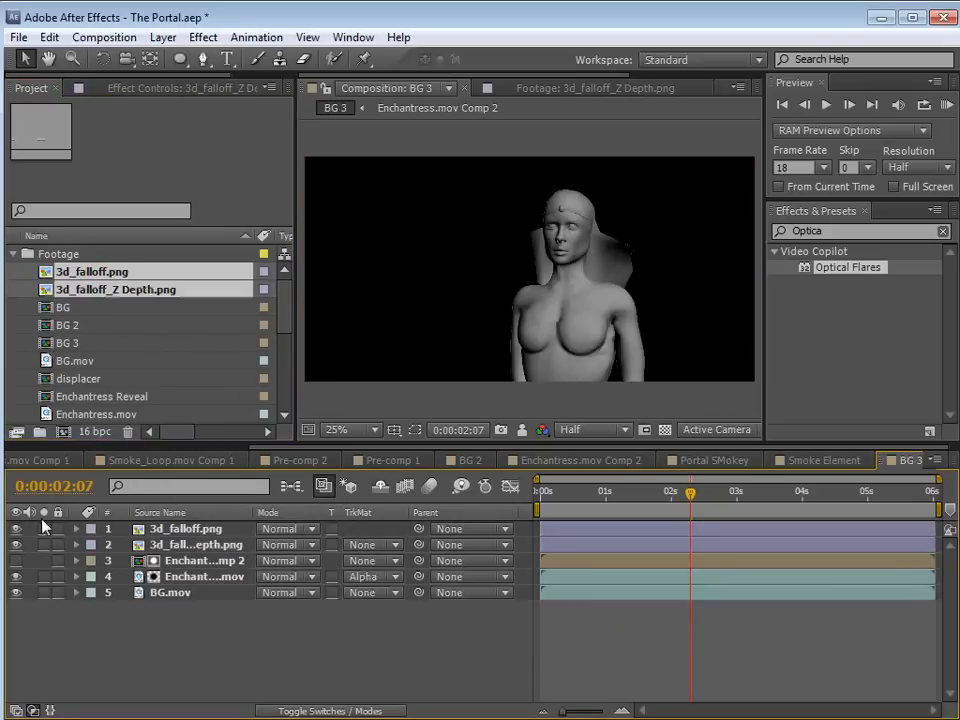
click(15, 545)
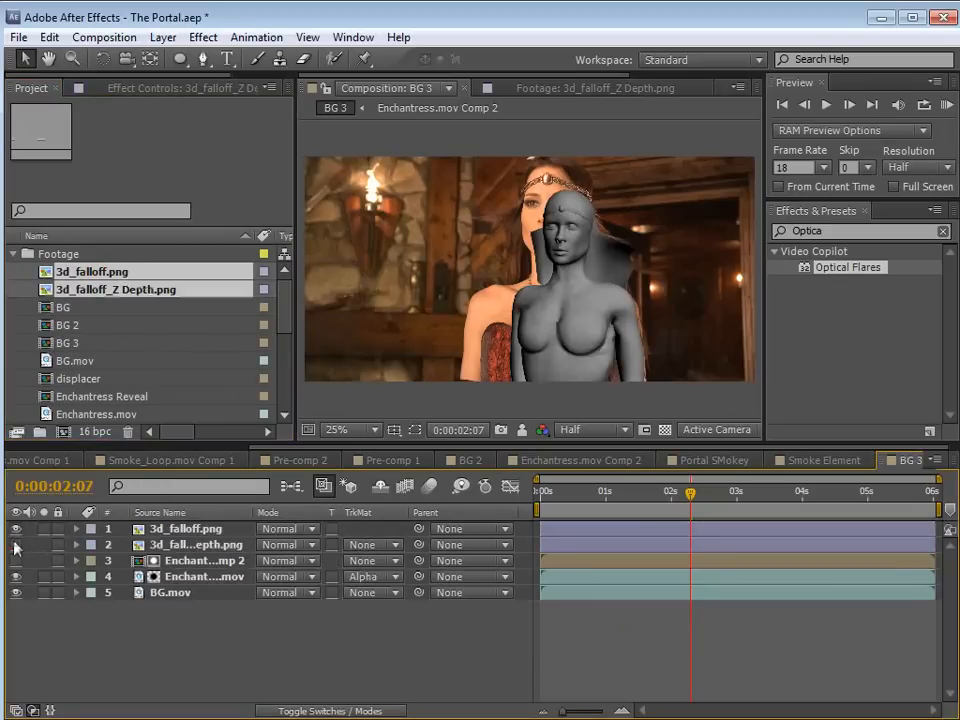
Place the 3d_falloff.png layer below the Z Depth layer and parent the Z Depth layer to it
click(195, 529)
drag(213, 530, 173, 545)
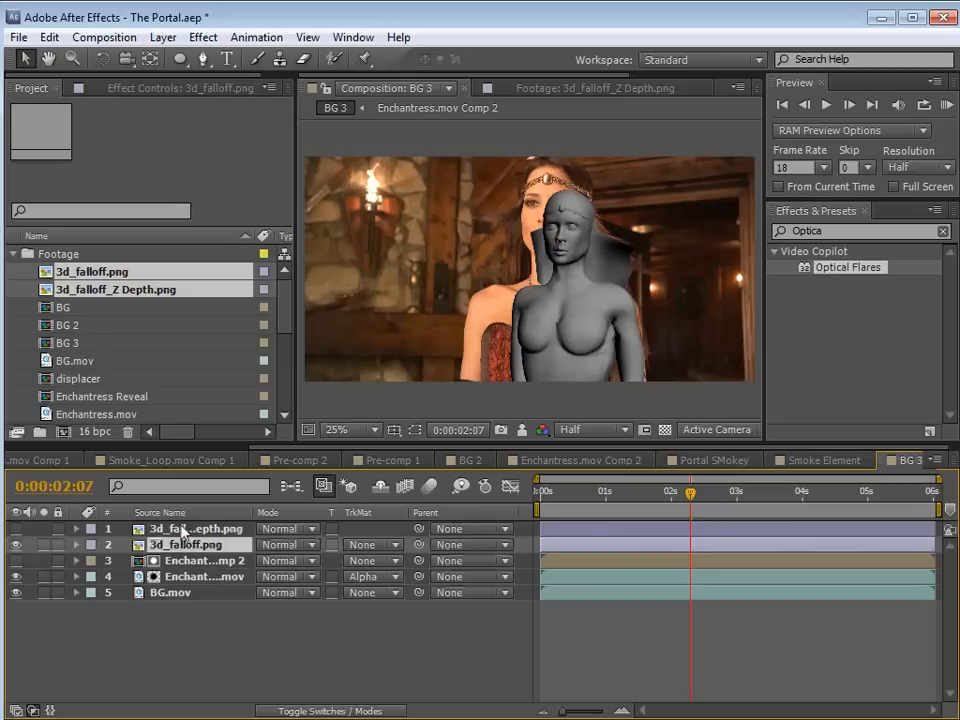
click(117, 531)
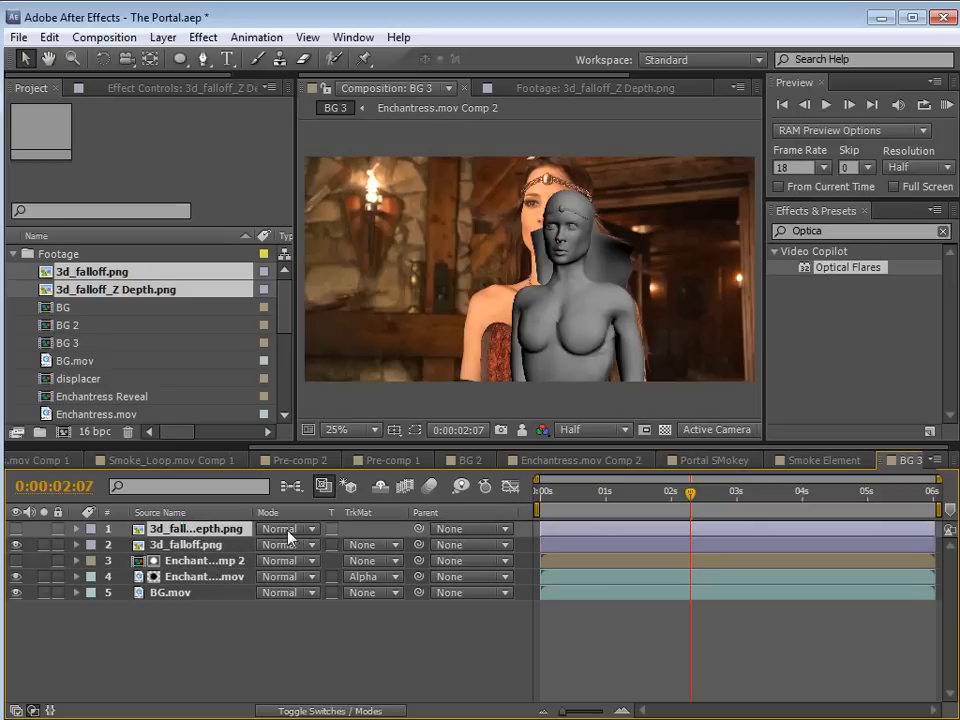
drag(418, 528, 175, 546)
Reposition 3d_falloff.png over the woman, temporarily showing the Z Depth layer to check that it follows
drag(586, 303, 579, 332)
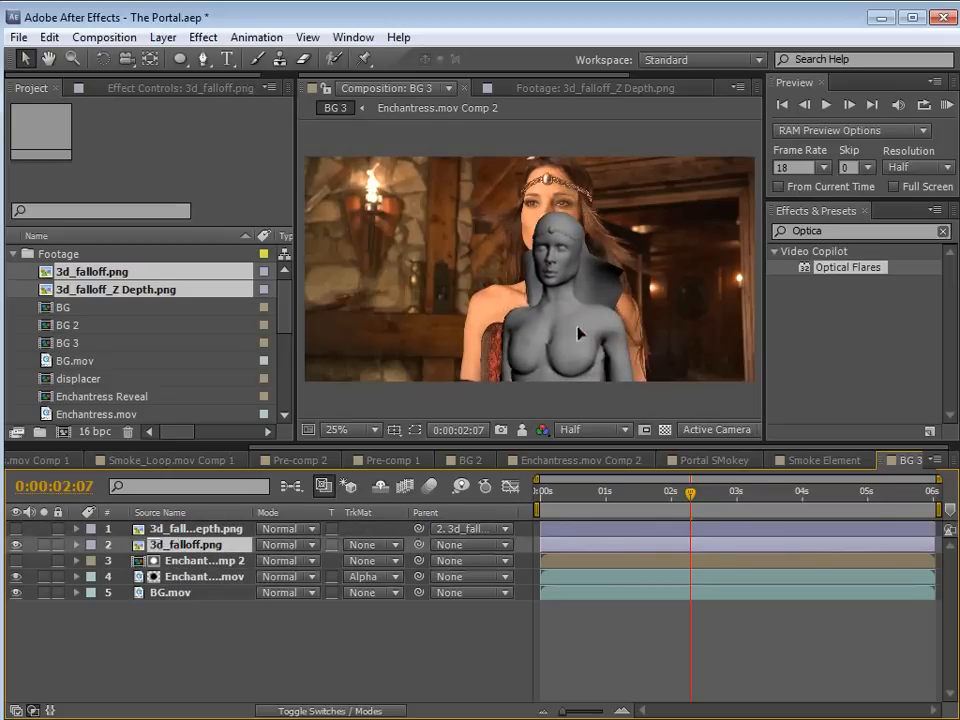
click(15, 528)
drag(630, 301, 568, 336)
click(15, 528)
Scale up 3d_falloff.png to match the woman, reposition it over her, and lower its opacity to 72%
key(s)
drag(319, 562, 353, 548)
drag(557, 339, 546, 329)
key(t)
drag(285, 561, 244, 548)
scroll(604, 311, up, 4)
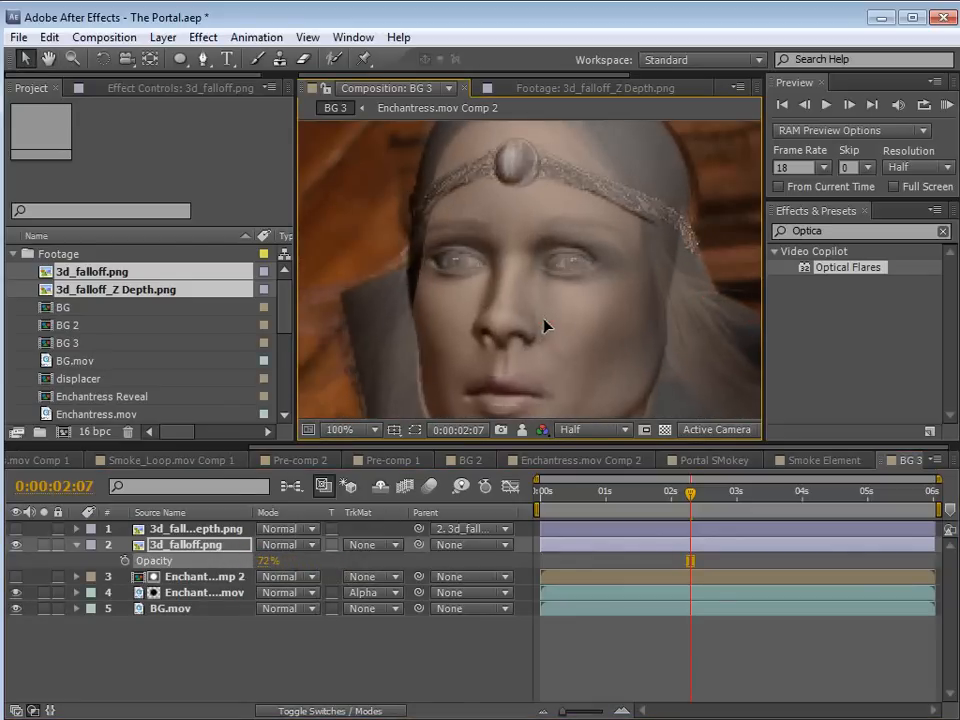
Show the Z Depth layer, place 3d_falloff.png above it, and set 3d_falloff.png's opacity to 100%
key(s)
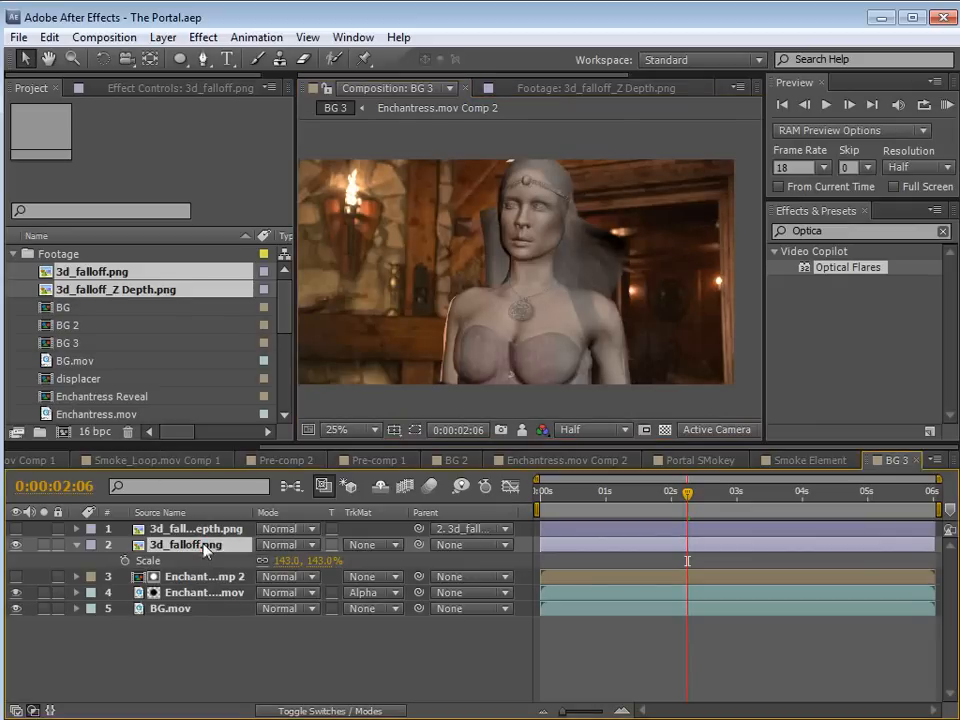
click(15, 529)
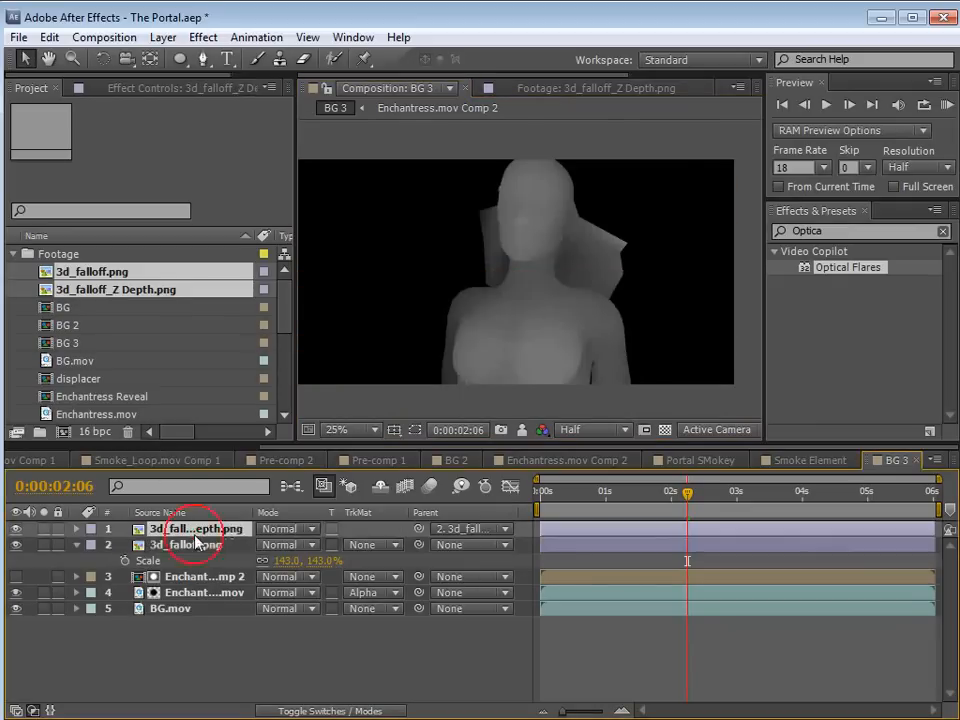
drag(182, 537, 176, 525)
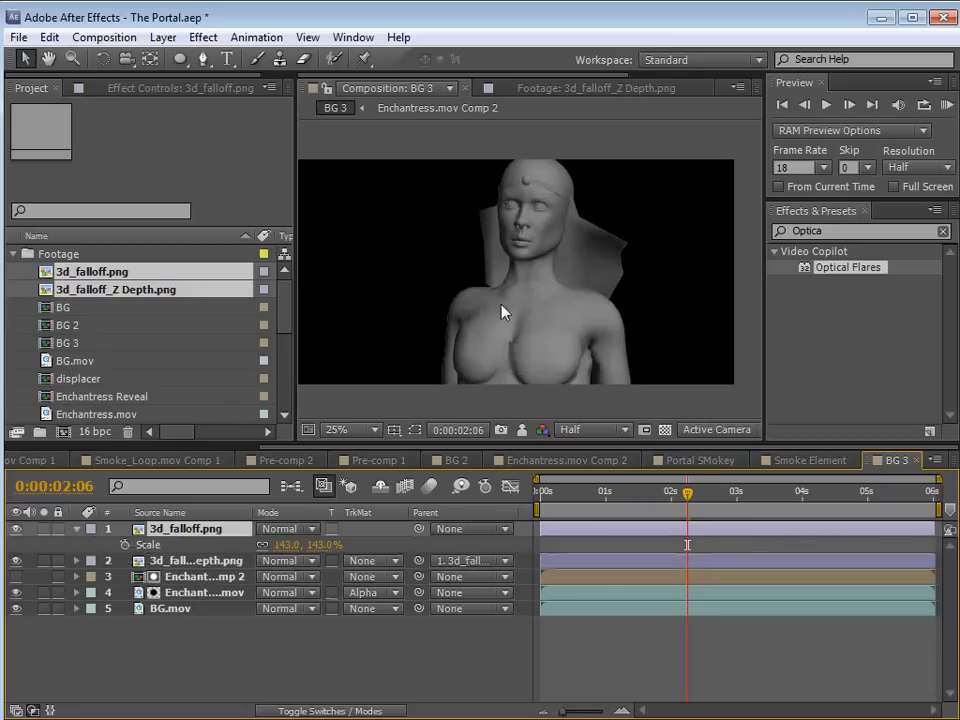
key(t)
drag(267, 546, 531, 534)
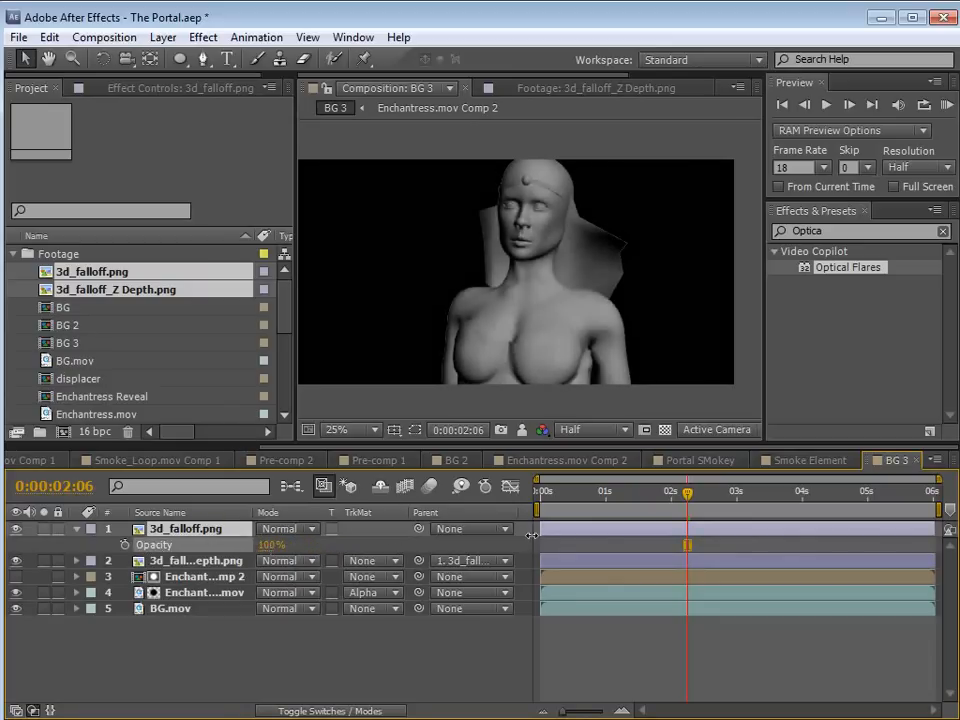
Set the Z Depth layer's track matte to Alpha Matte "3d_falloff.png"
click(198, 560)
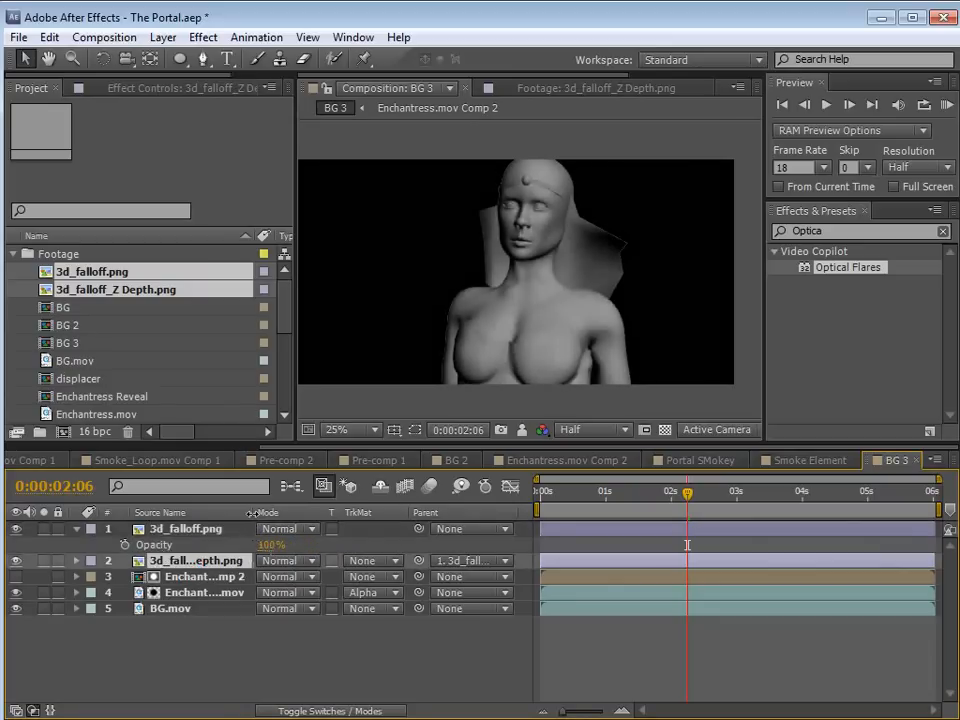
click(372, 561)
click(410, 608)
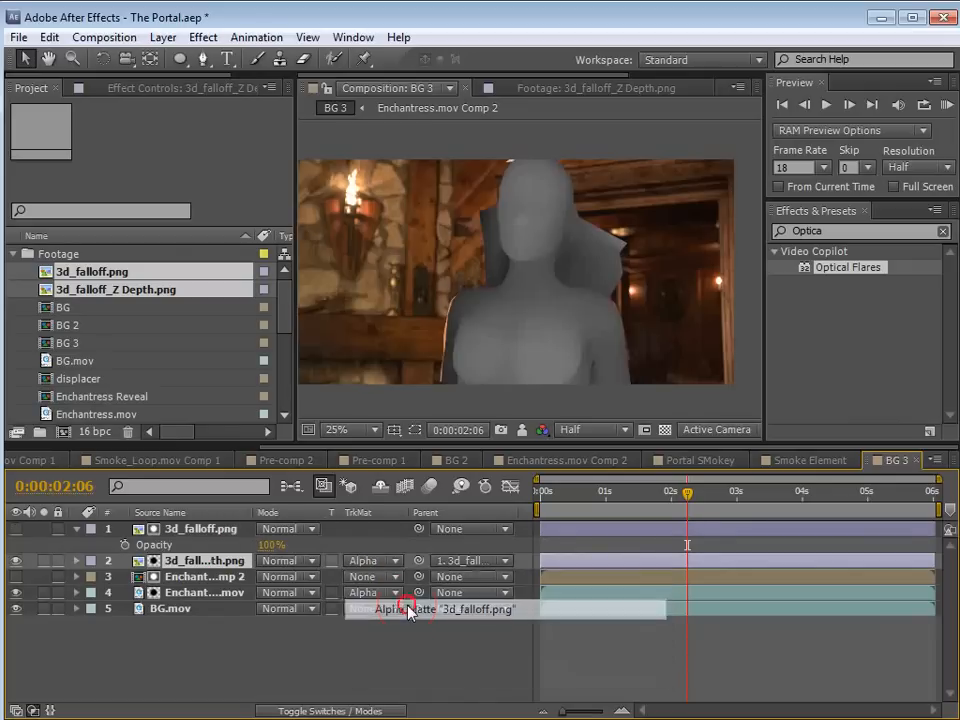
Isolate the Z Depth layer over the transparency grid to inspect its matted edges, then show all layers again
click(43, 561)
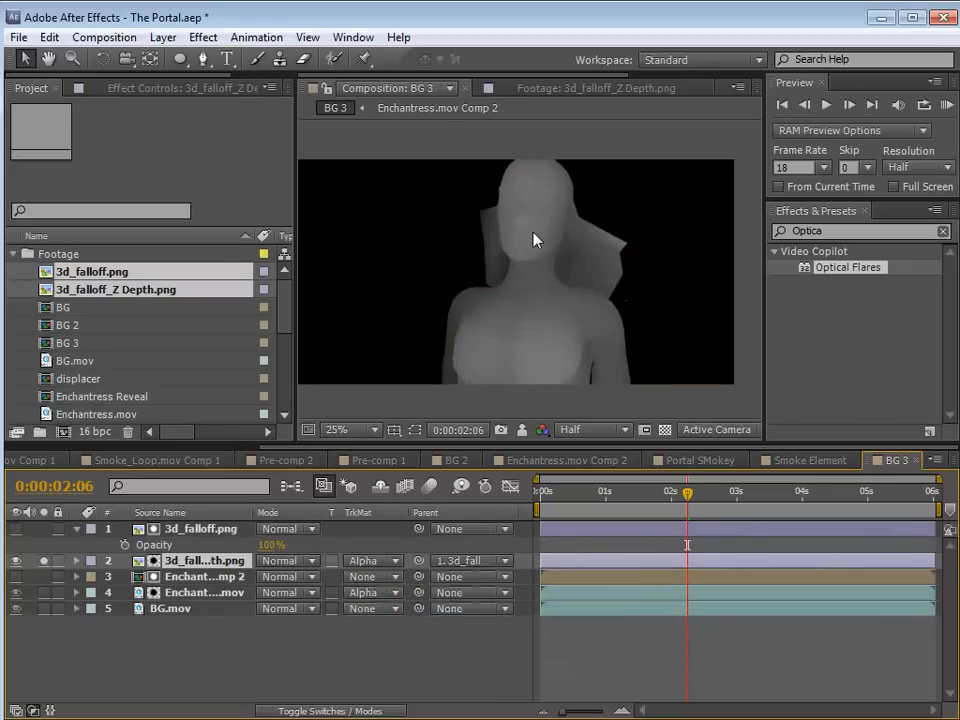
click(665, 429)
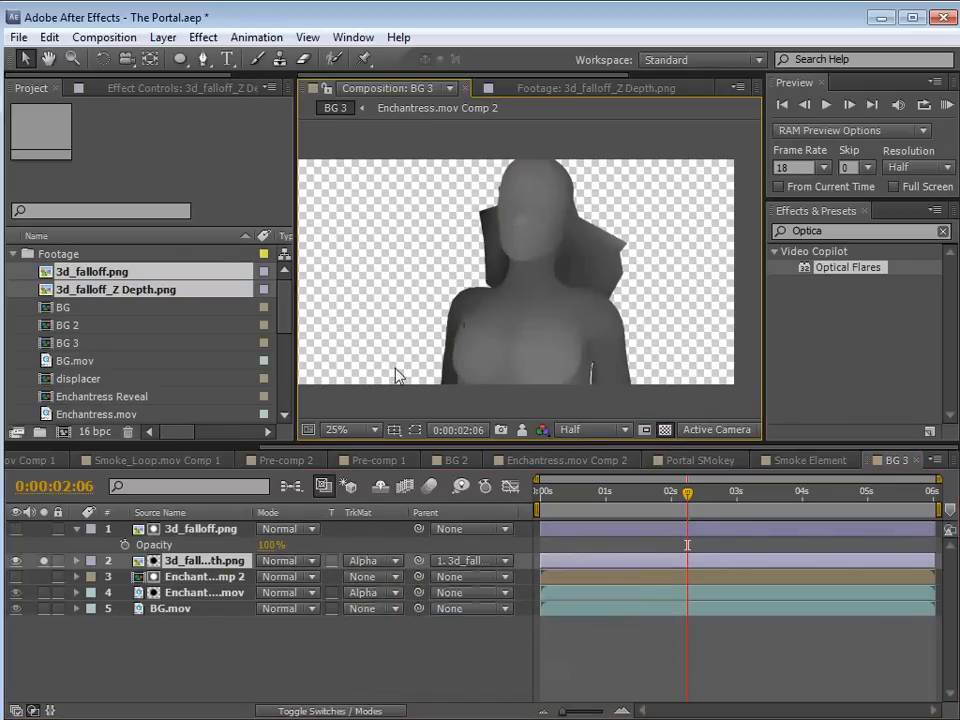
click(378, 563)
click(282, 656)
click(200, 566)
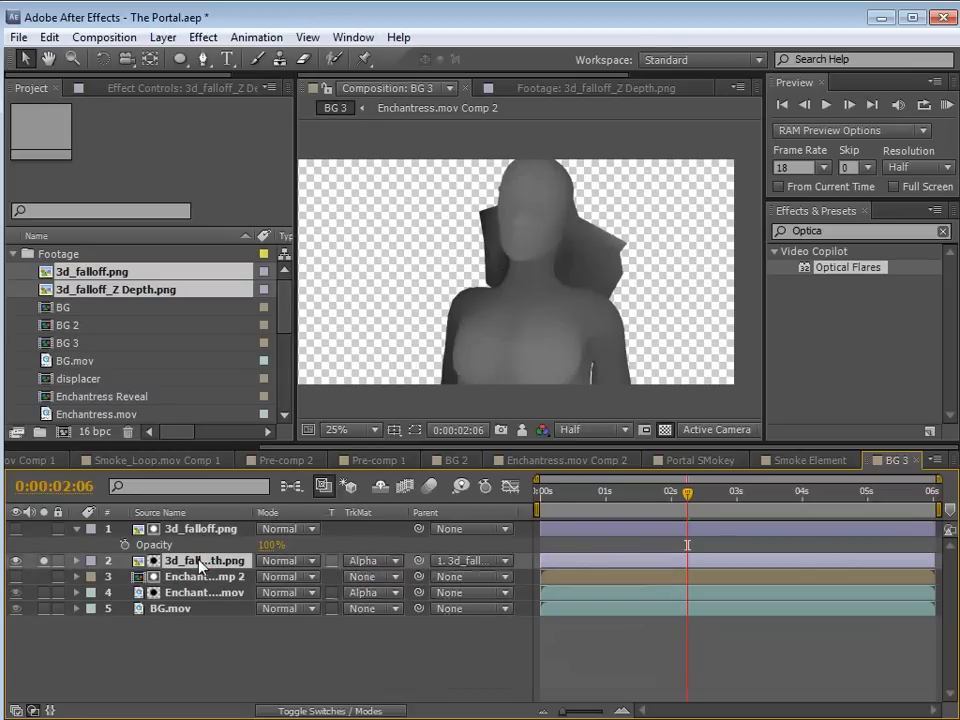
click(45, 561)
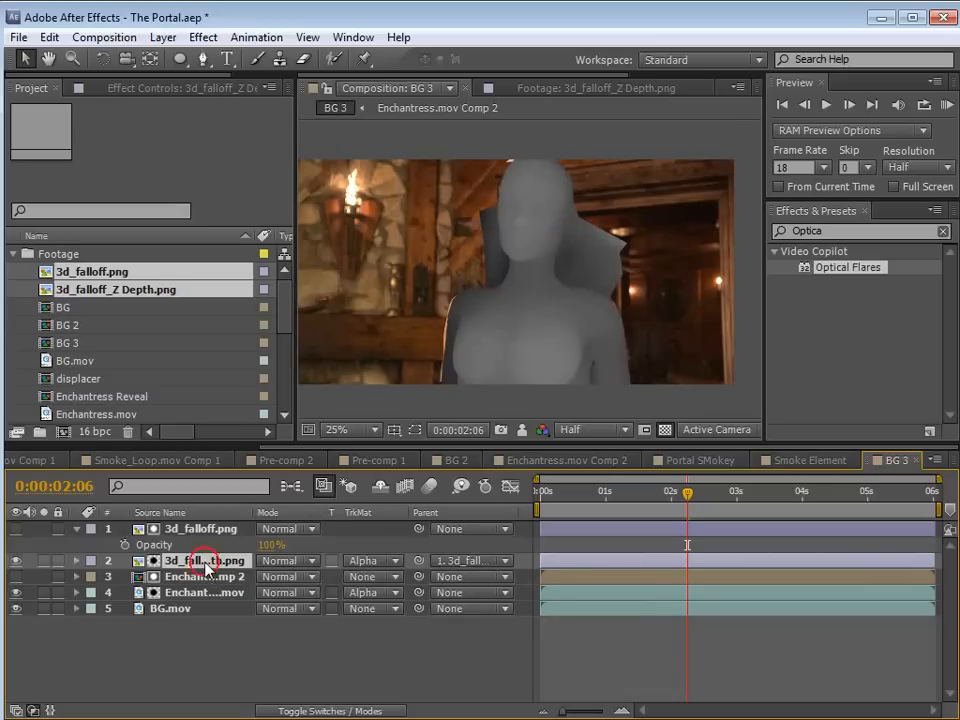
Collapse the 3d_falloff.png layer's properties and add a new null object to BG 3
click(76, 533)
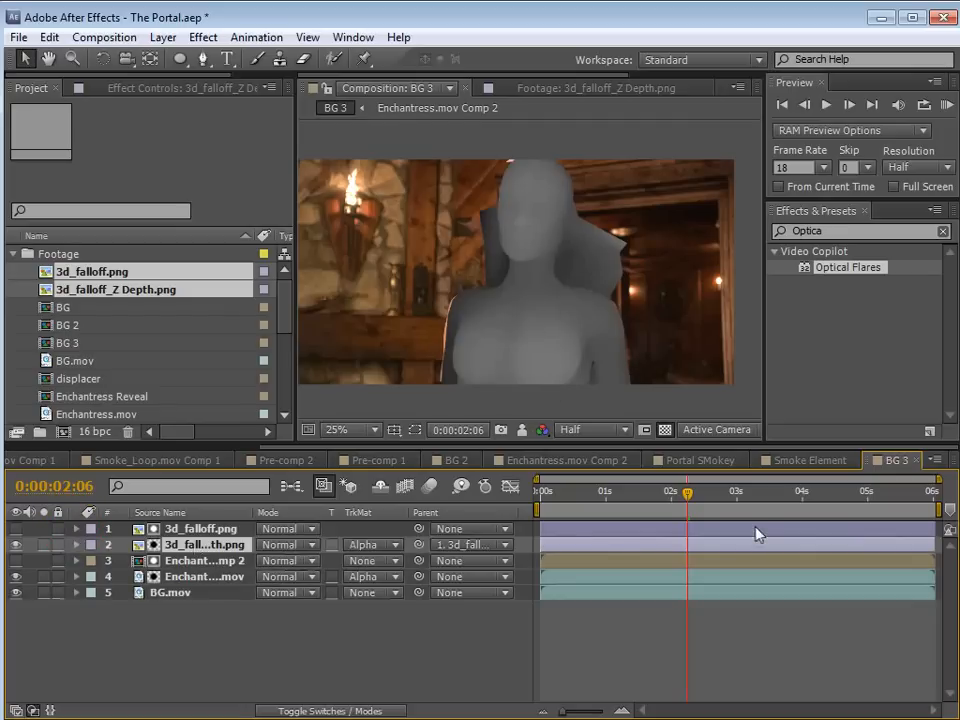
click(643, 611)
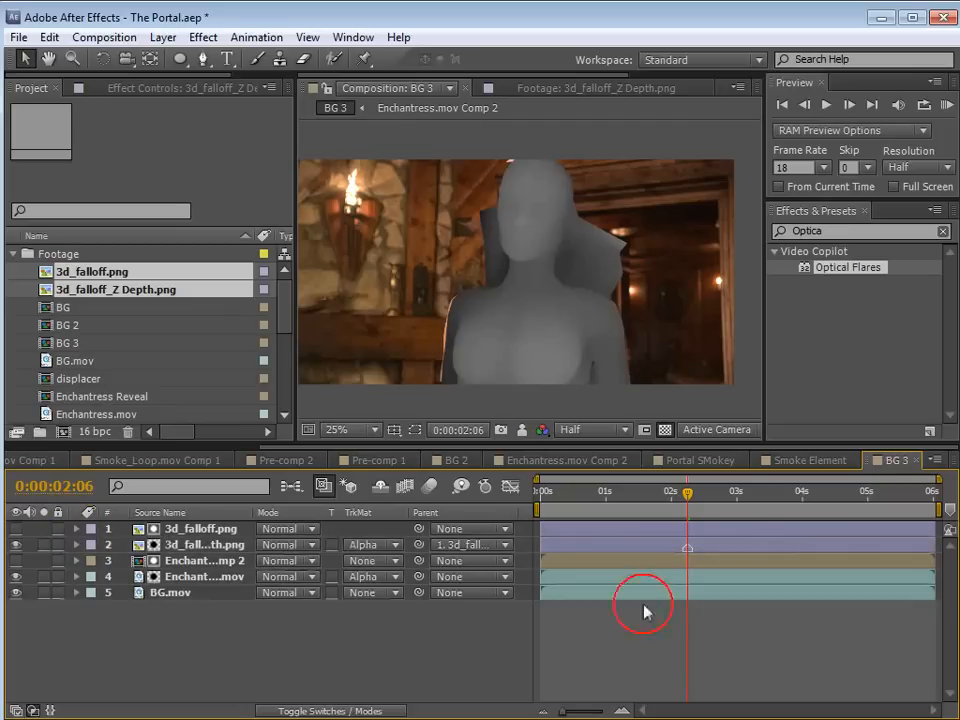
click(163, 37)
mouse_move(200, 58)
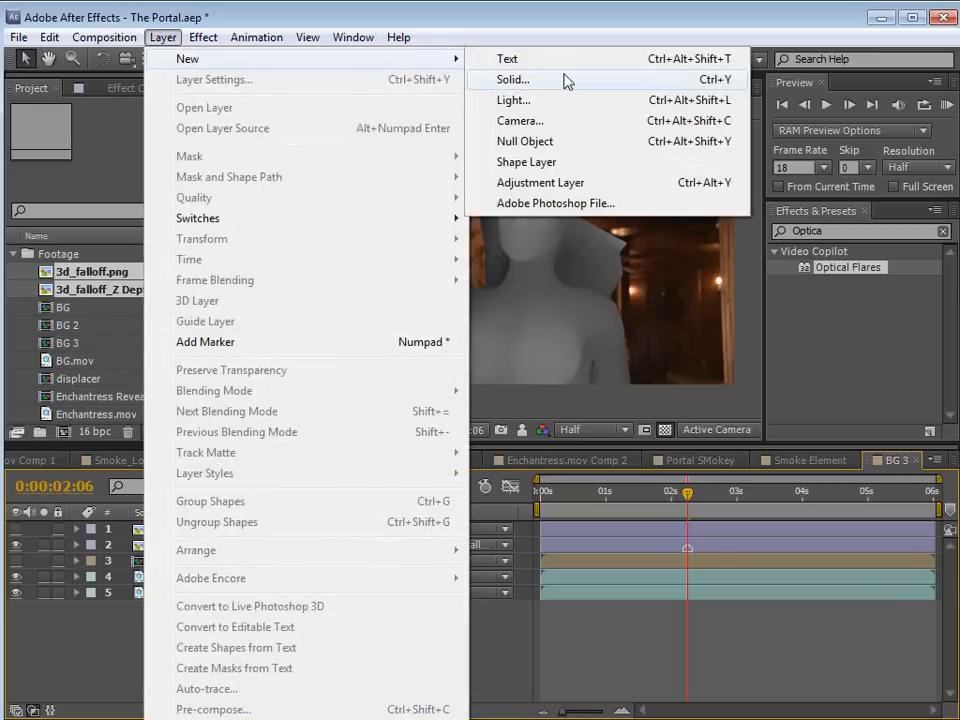
click(525, 141)
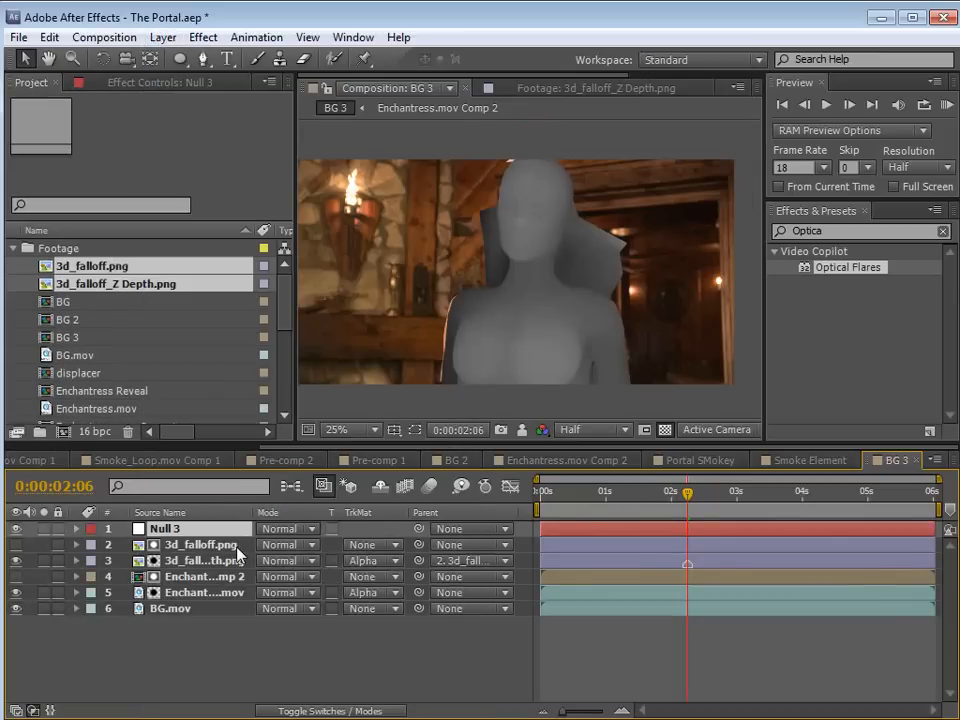
Set up a motion track on the Enchantress.mov layer with Position, Rotation and Scale enabled
click(135, 594)
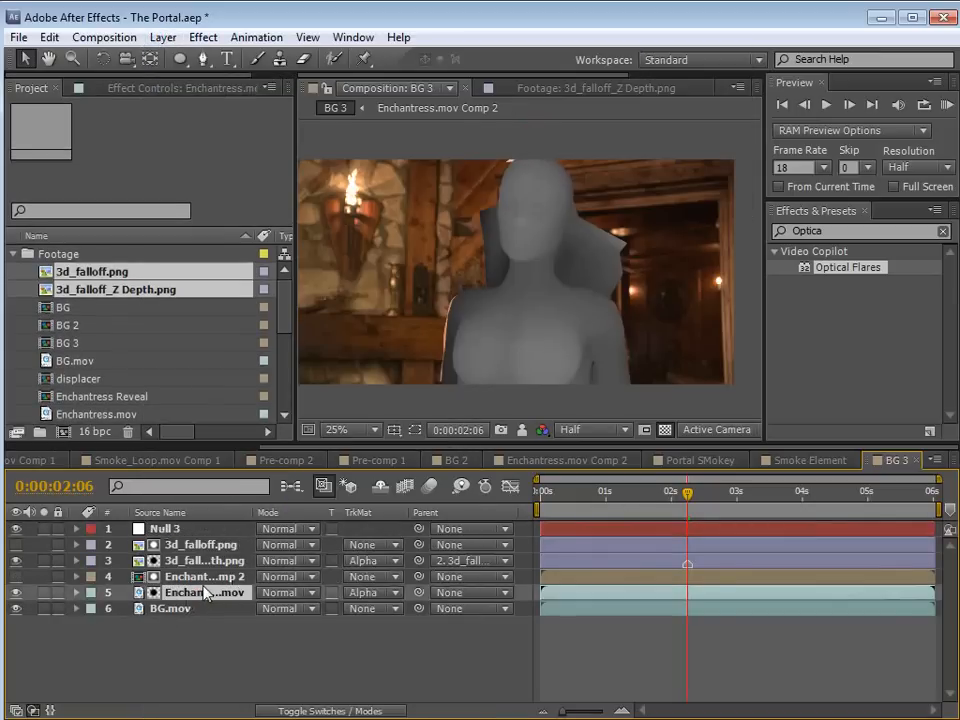
click(354, 37)
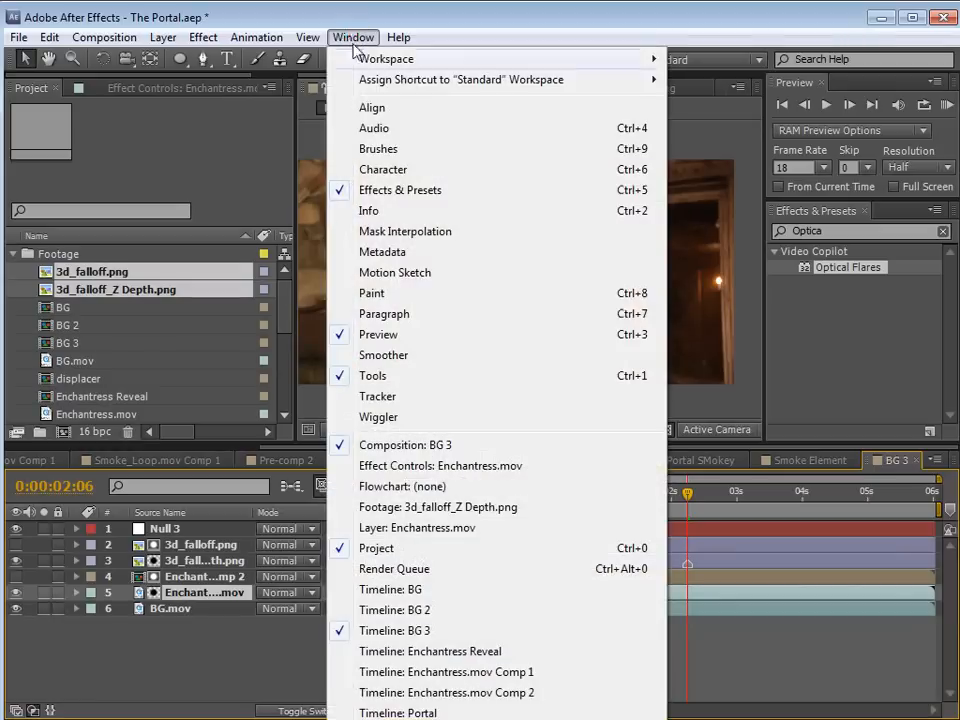
click(379, 397)
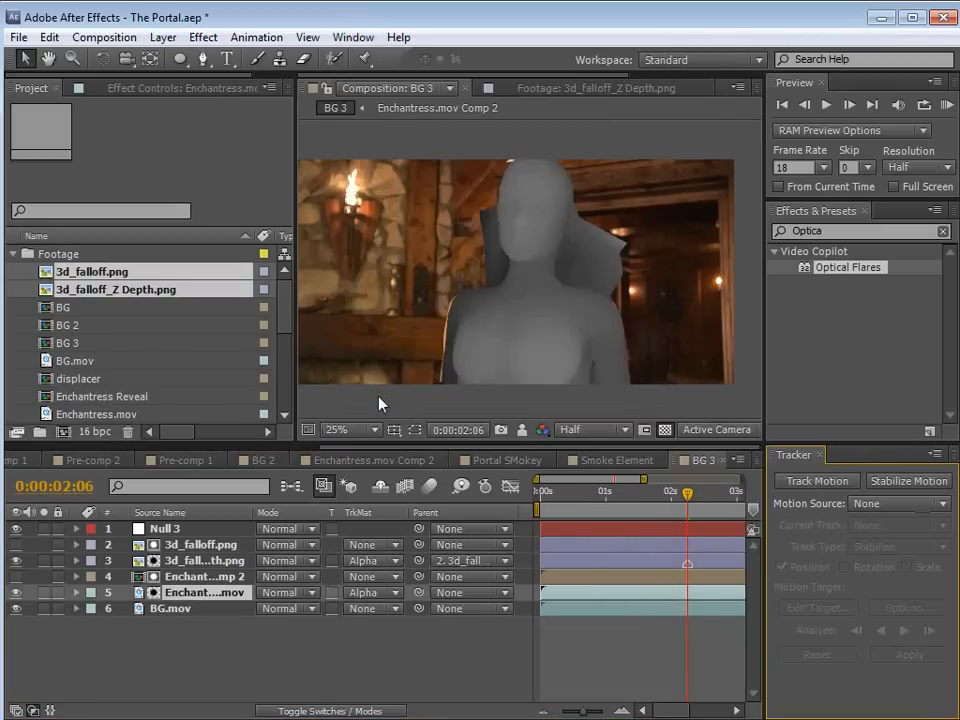
click(817, 481)
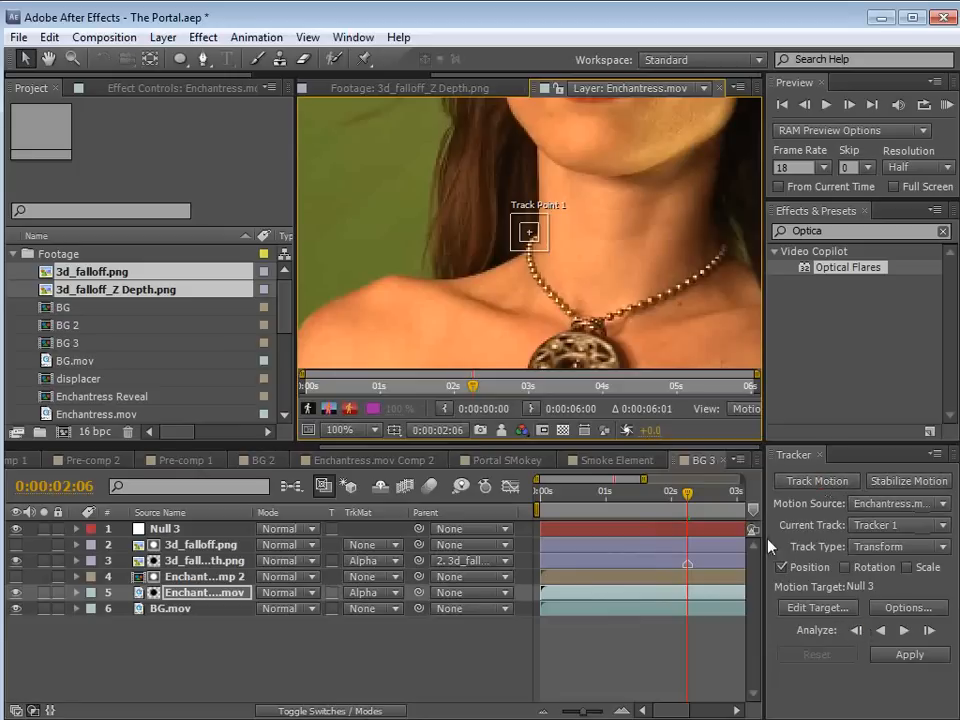
click(845, 568)
Place Track Point 1 on the headband beside the jewel and Track Point 2 under the nose, enlarging their feature and search regions
key(h)
drag(600, 150, 543, 230)
scroll(552, 225, up, 1)
key(grave)
drag(430, 436, 444, 391)
key(v)
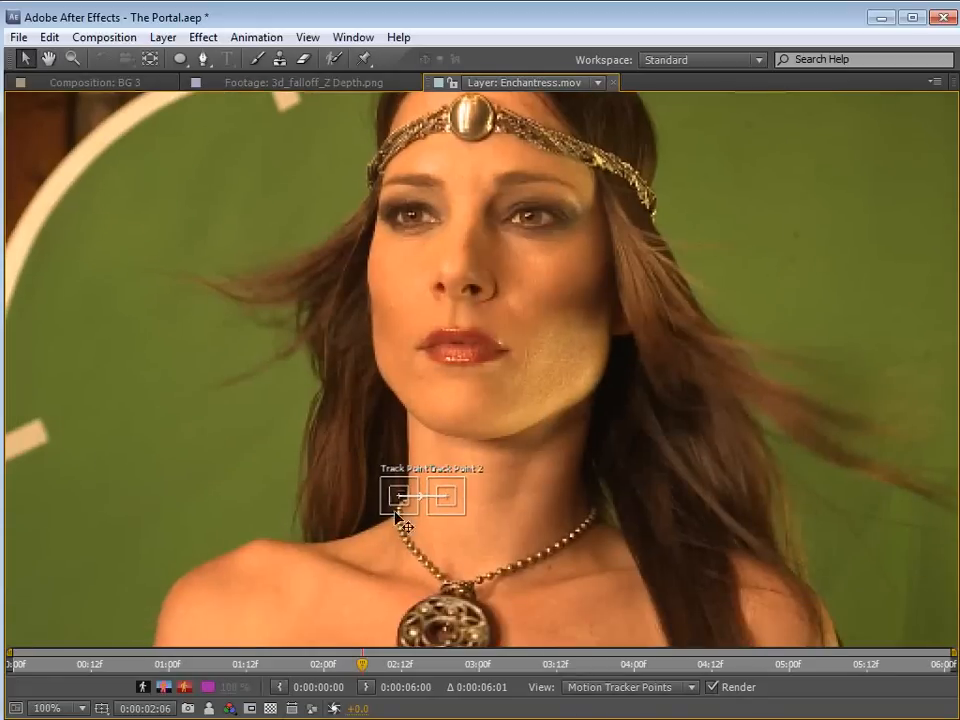
drag(419, 516, 428, 530)
drag(409, 506, 454, 142)
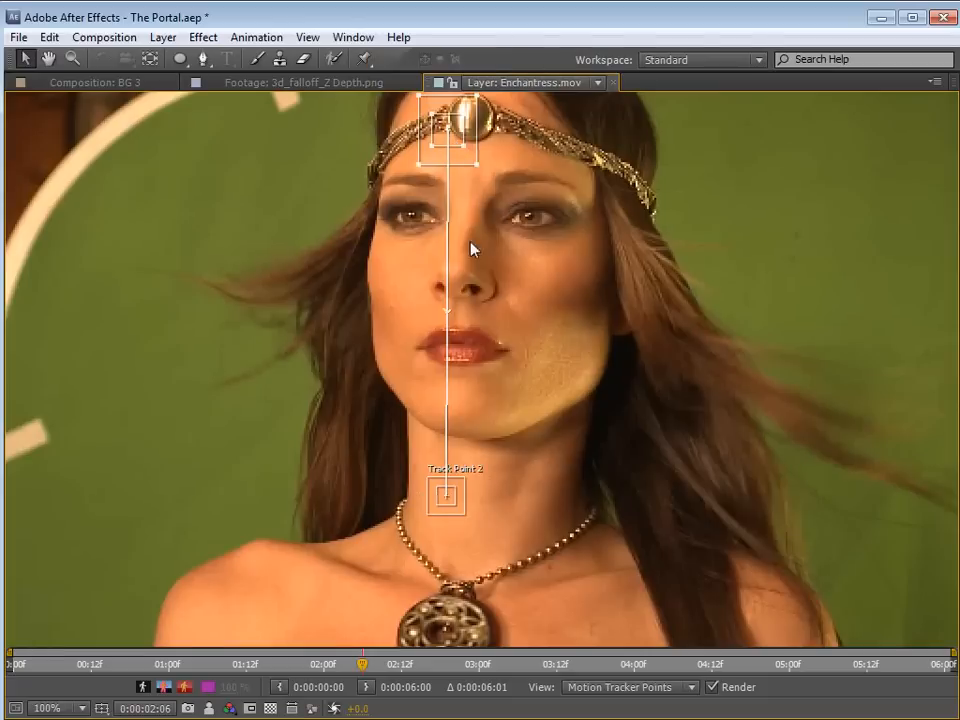
drag(462, 512, 484, 316)
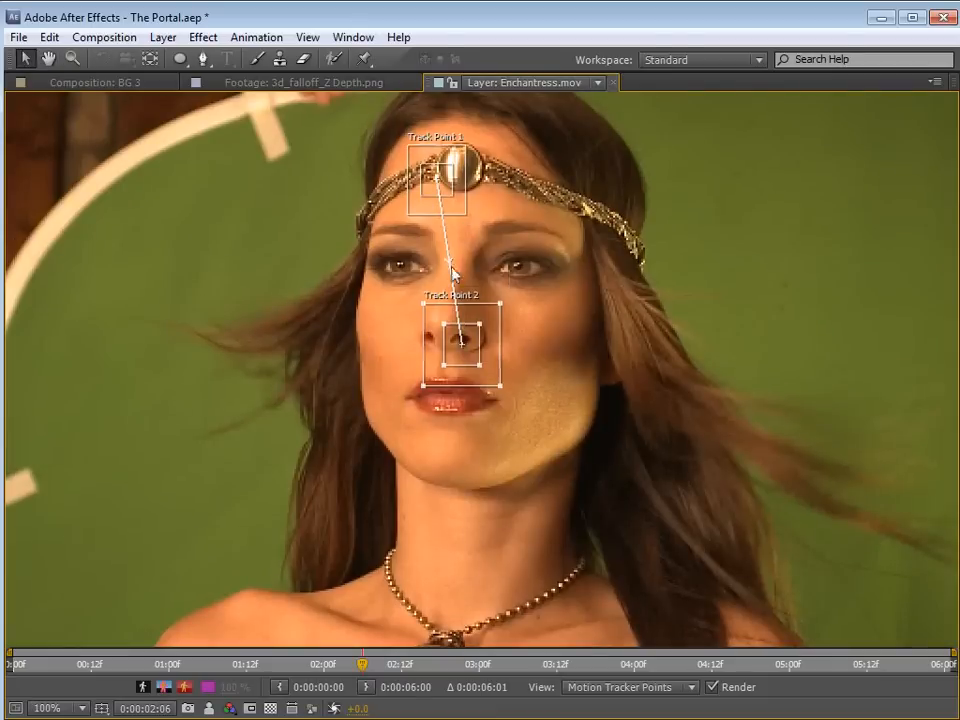
drag(500, 386, 504, 388)
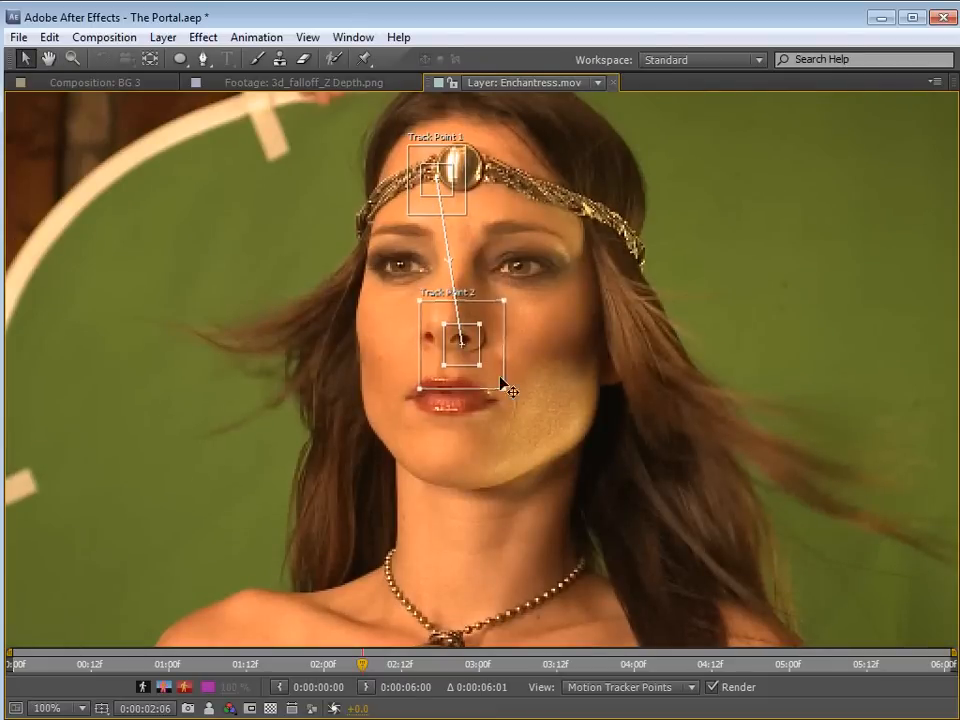
Analyze both track points backward from 0:00:02:06 to about 0:00:01:00
key(grave)
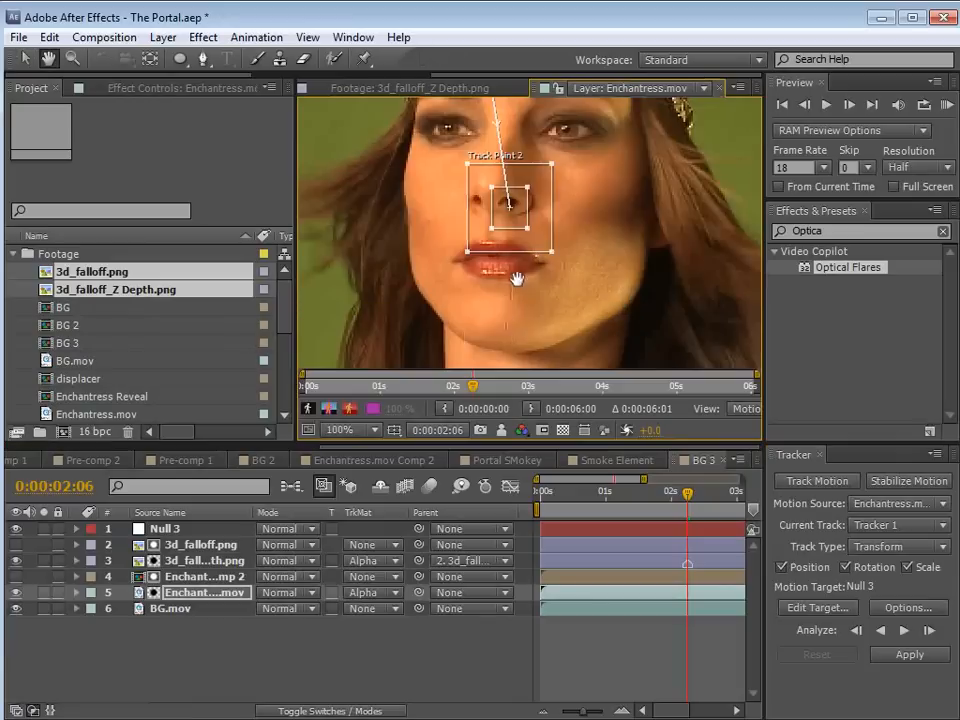
scroll(516, 274, down, 1)
drag(532, 256, 495, 268)
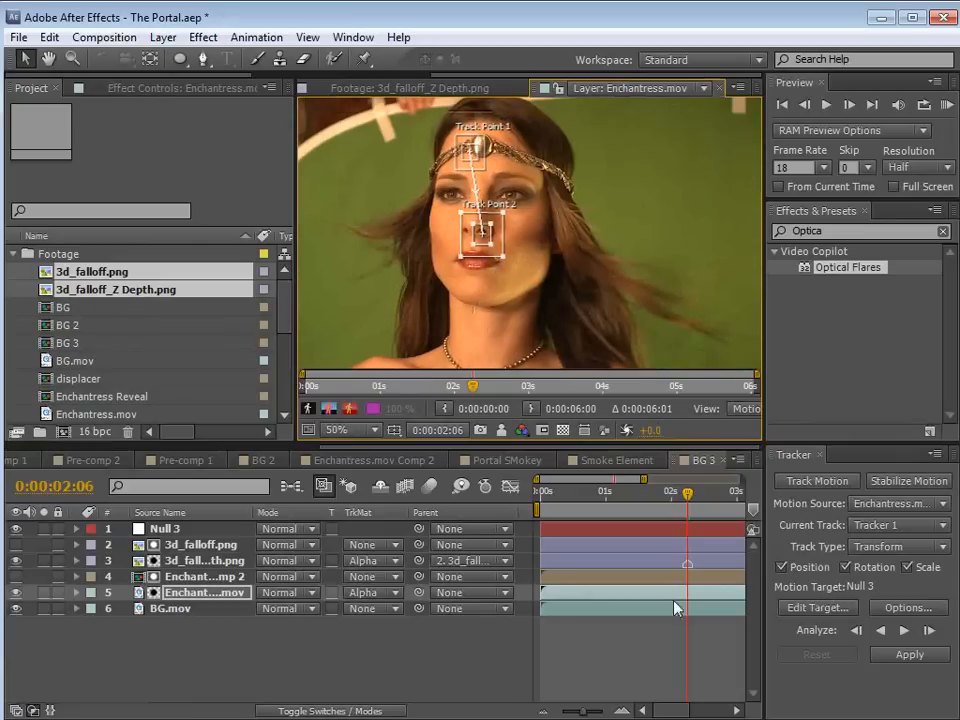
click(690, 658)
key(minus)
click(880, 630)
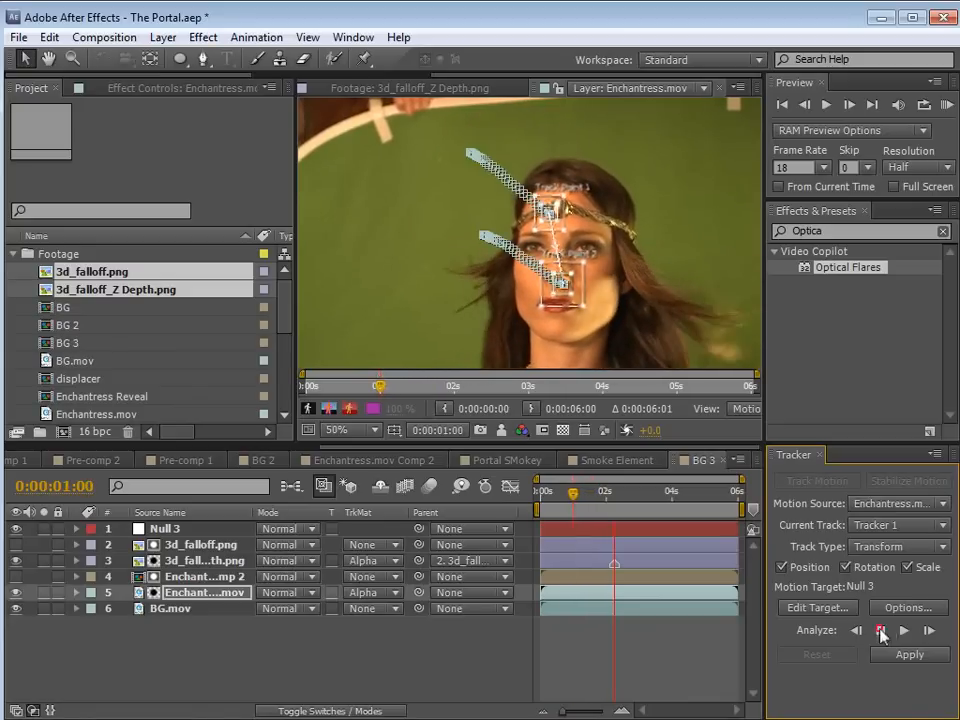
click(881, 631)
Return to 0:00:02:06 and analyze both track points forward to 0:00:02:23
click(612, 494)
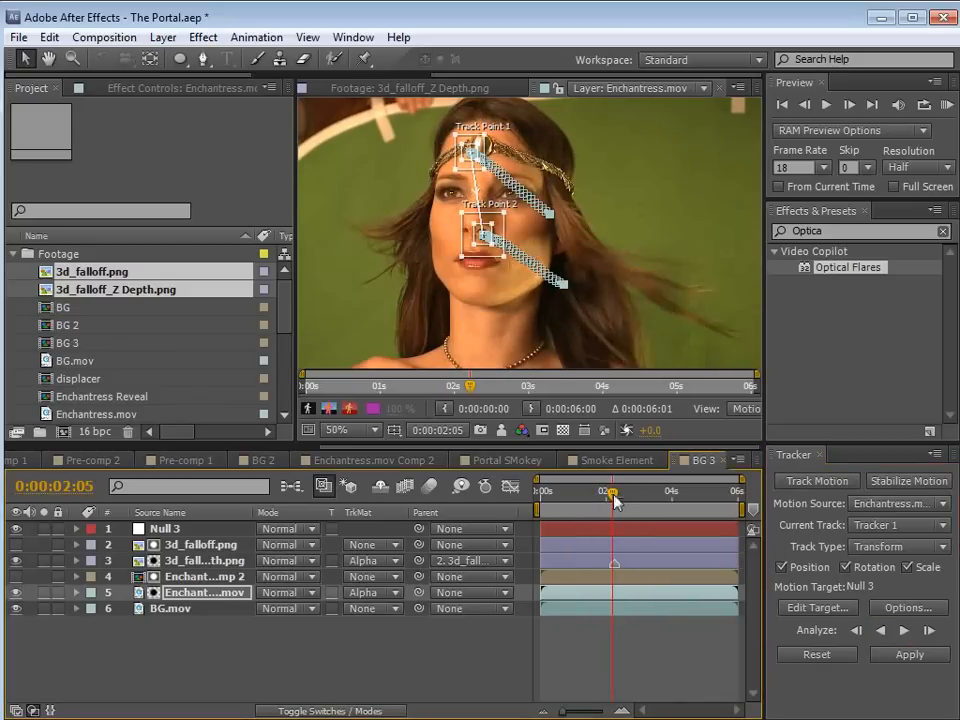
key(u)
key(equal)
key(equal)
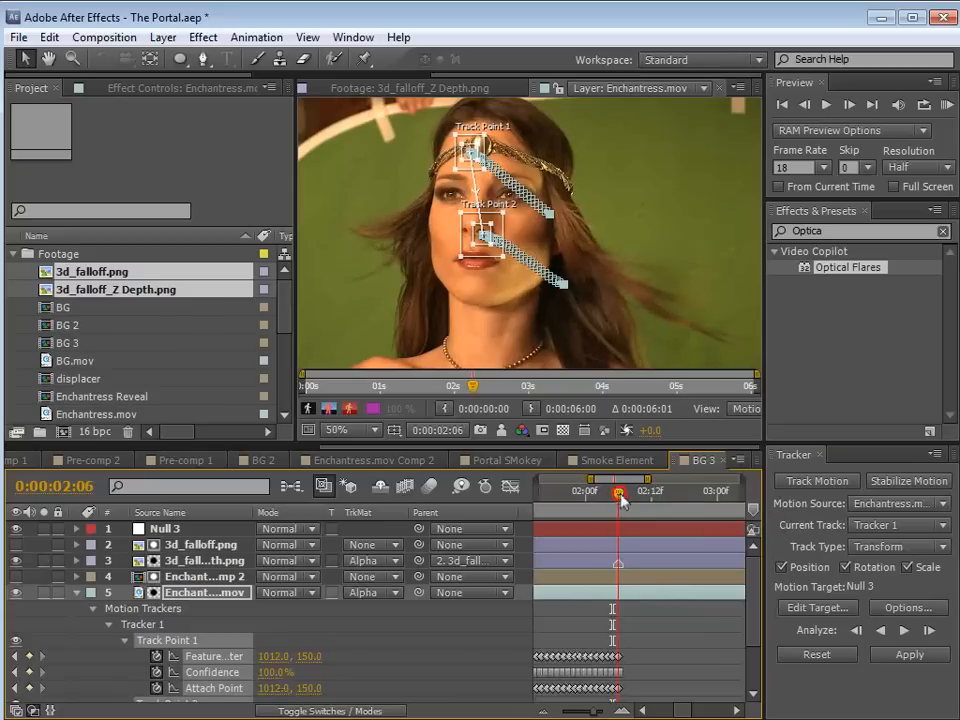
click(904, 631)
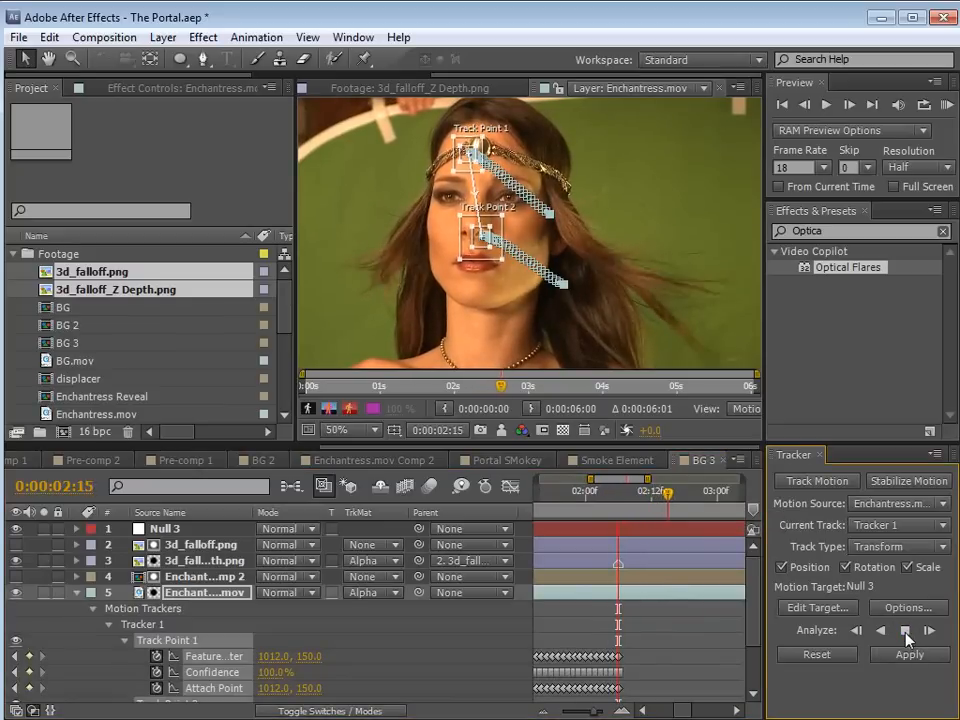
click(905, 631)
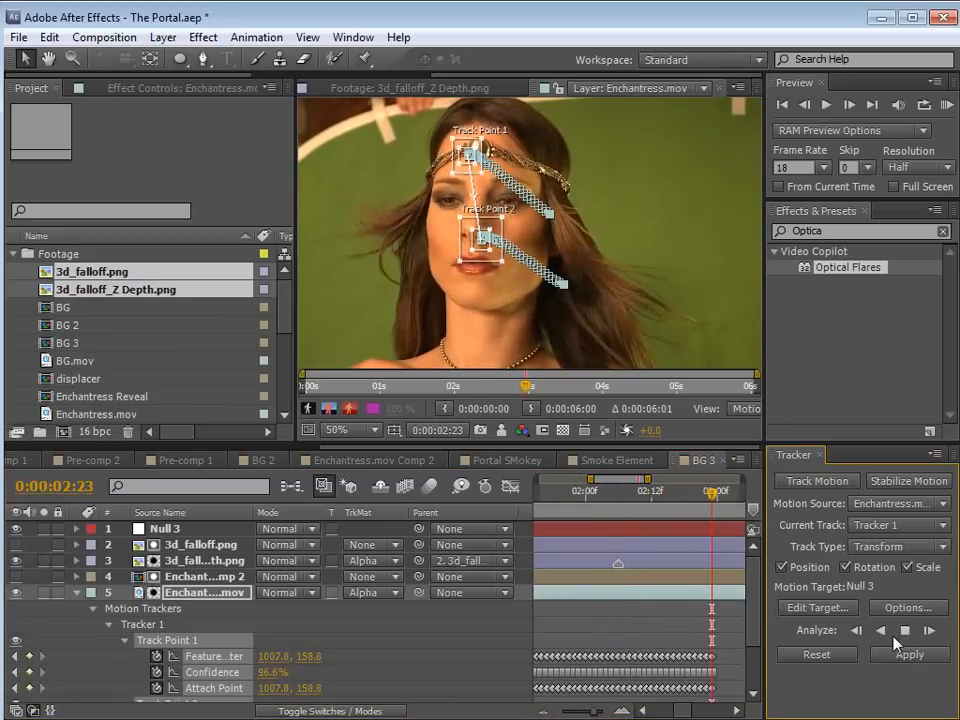
Apply the tracked motion to Null 3, collapse the layers' keyframed properties, and select Null 3
key(minus)
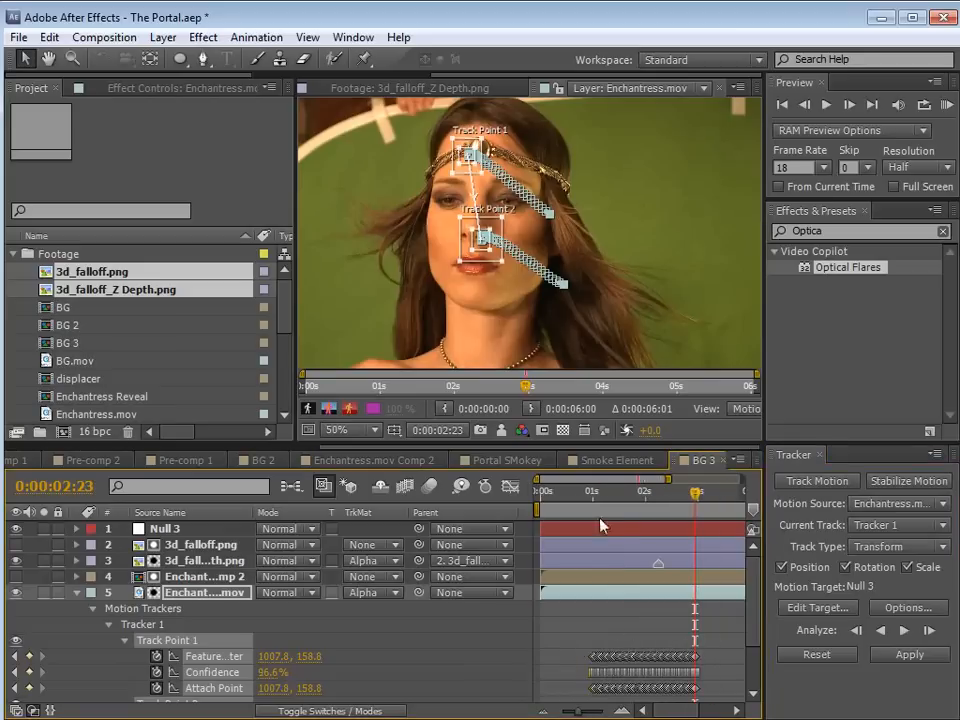
click(784, 609)
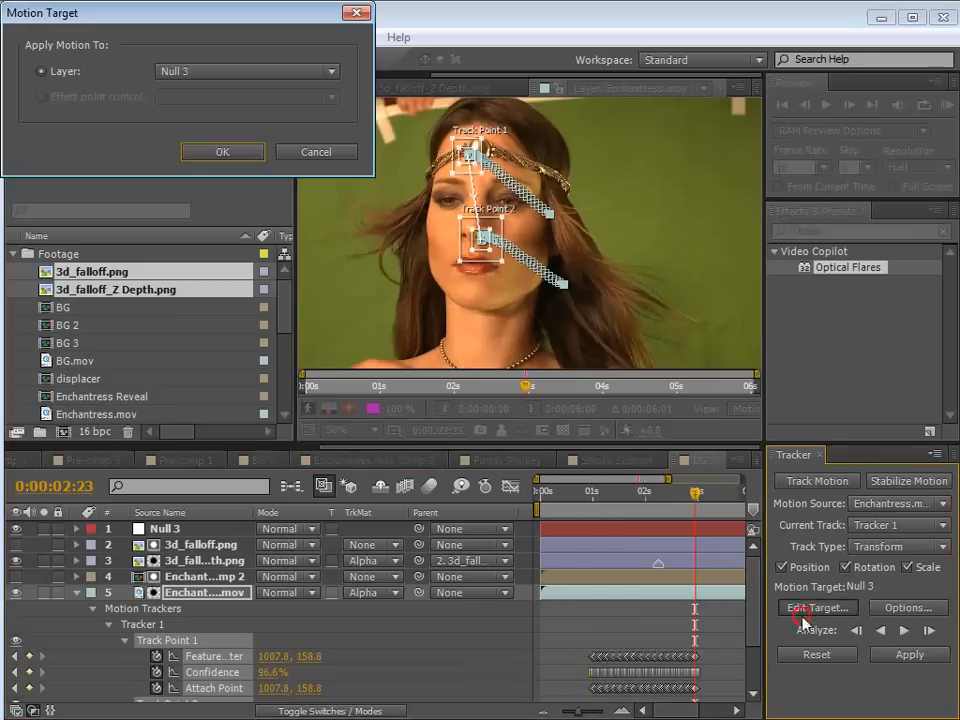
click(225, 71)
click(213, 96)
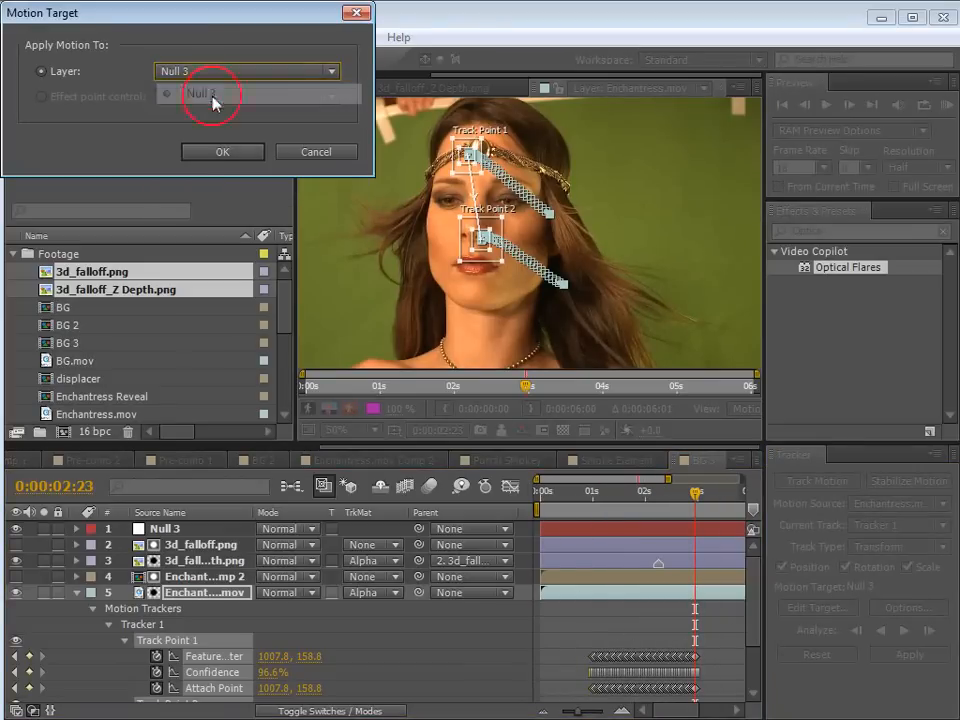
click(208, 150)
click(909, 654)
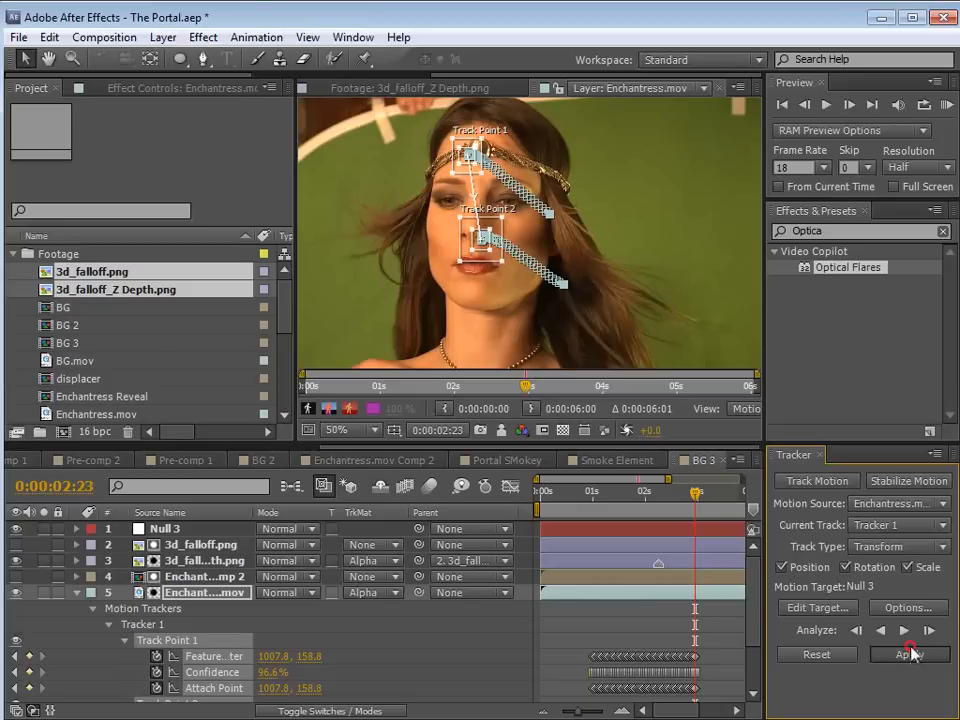
click(105, 84)
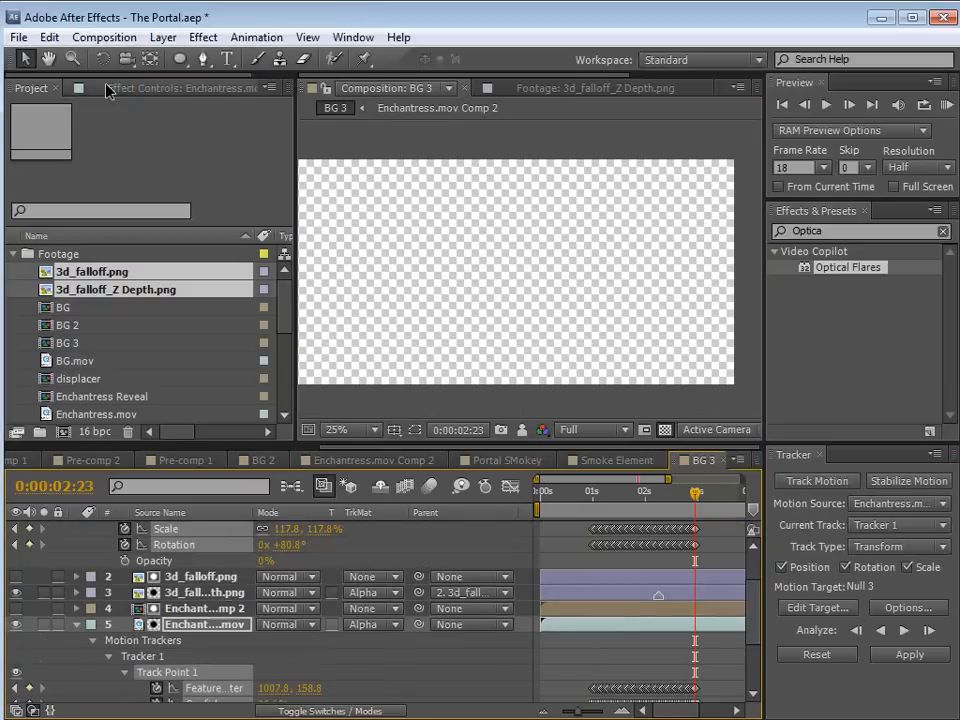
key(F2)
key(u)
click(160, 531)
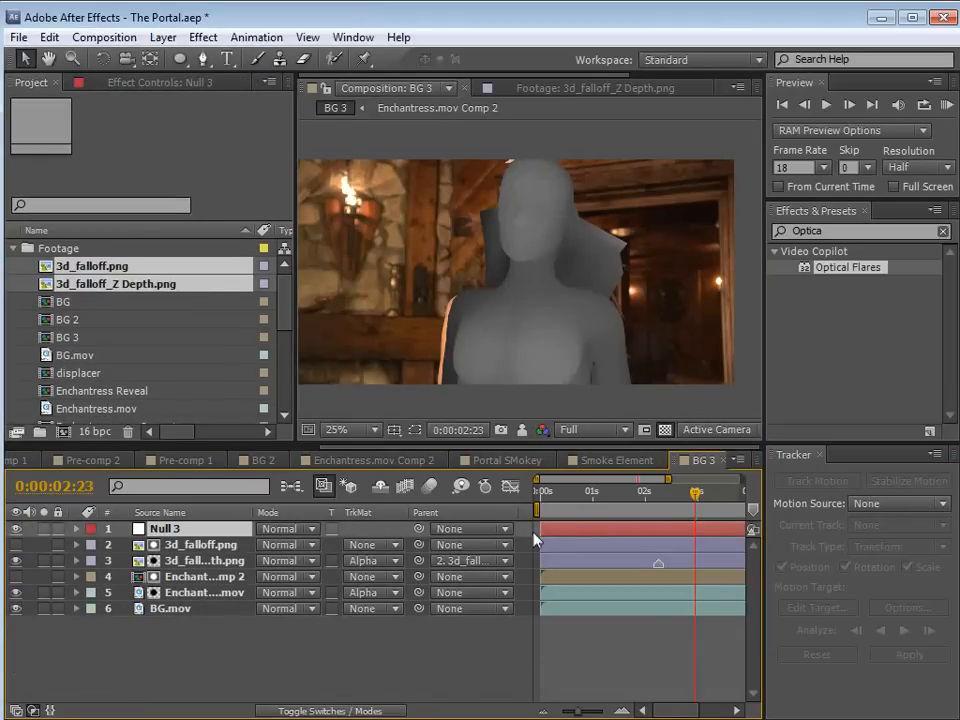
Show Null 3's keyframed properties and move to the Z Depth layer's marker at 0:00:02:06
key(u)
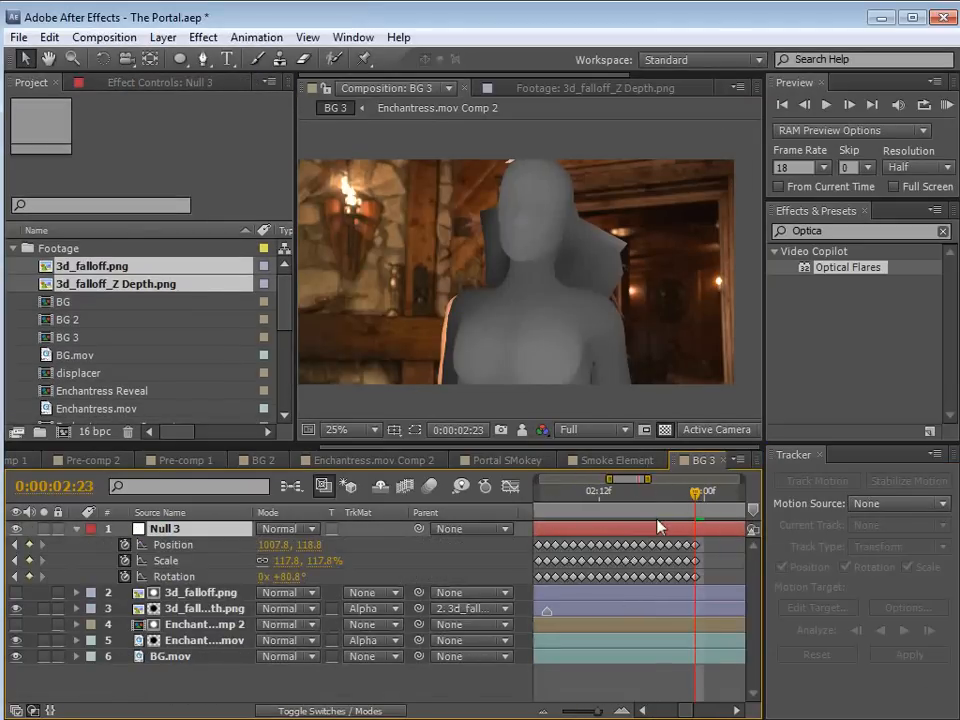
click(660, 508)
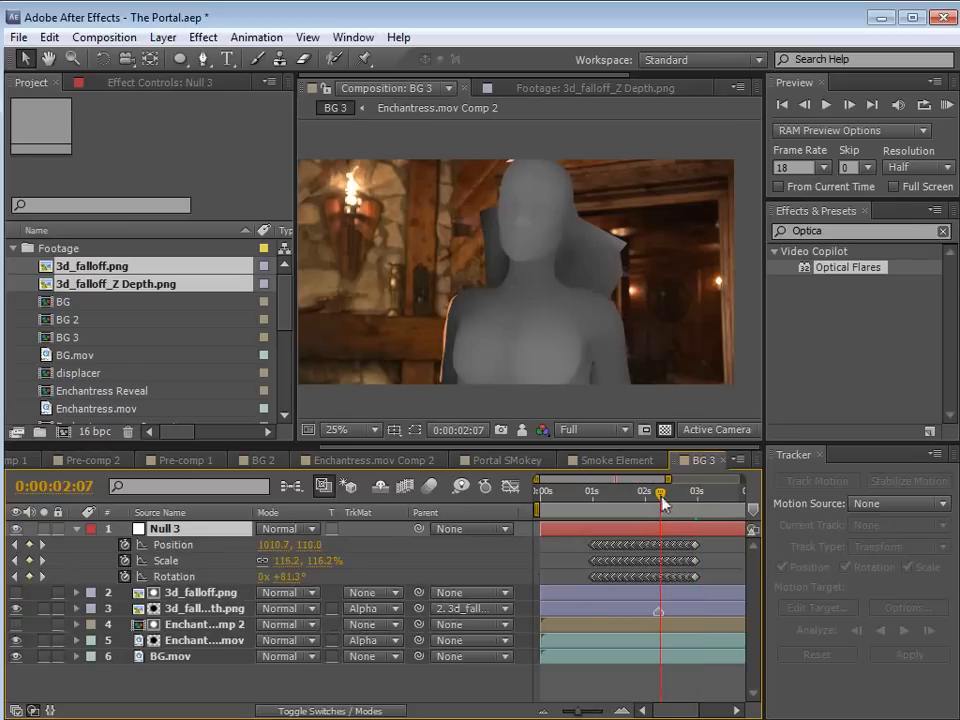
key(equal)
key(equal)
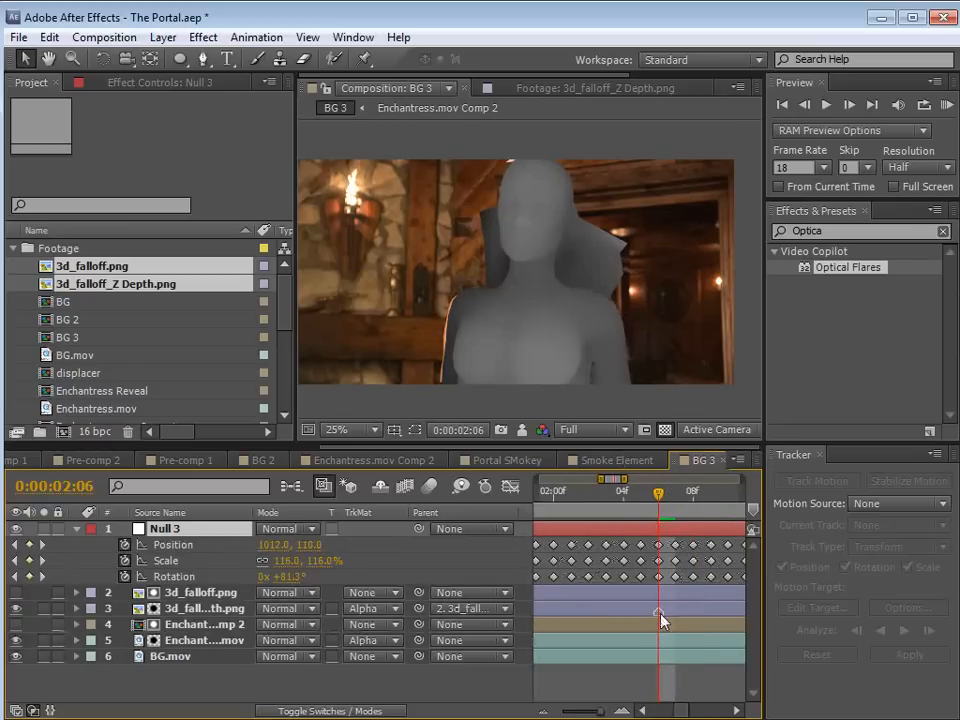
key(minus)
key(minus)
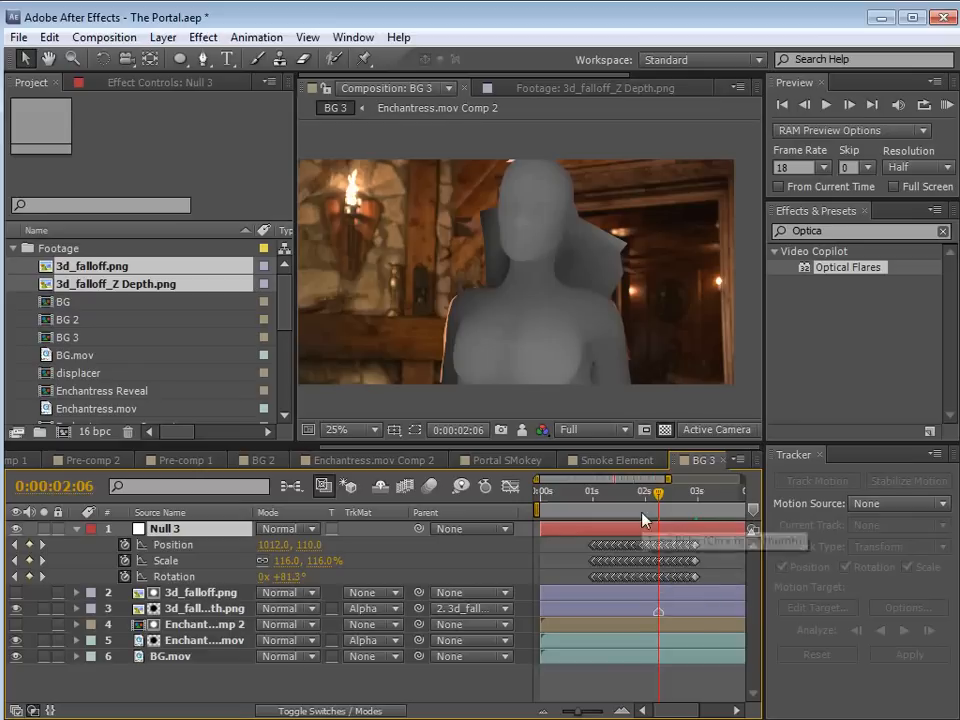
Parent the 3d_falloff_Z Depth.png and 3d_falloff.png layers to Null 3
click(186, 607)
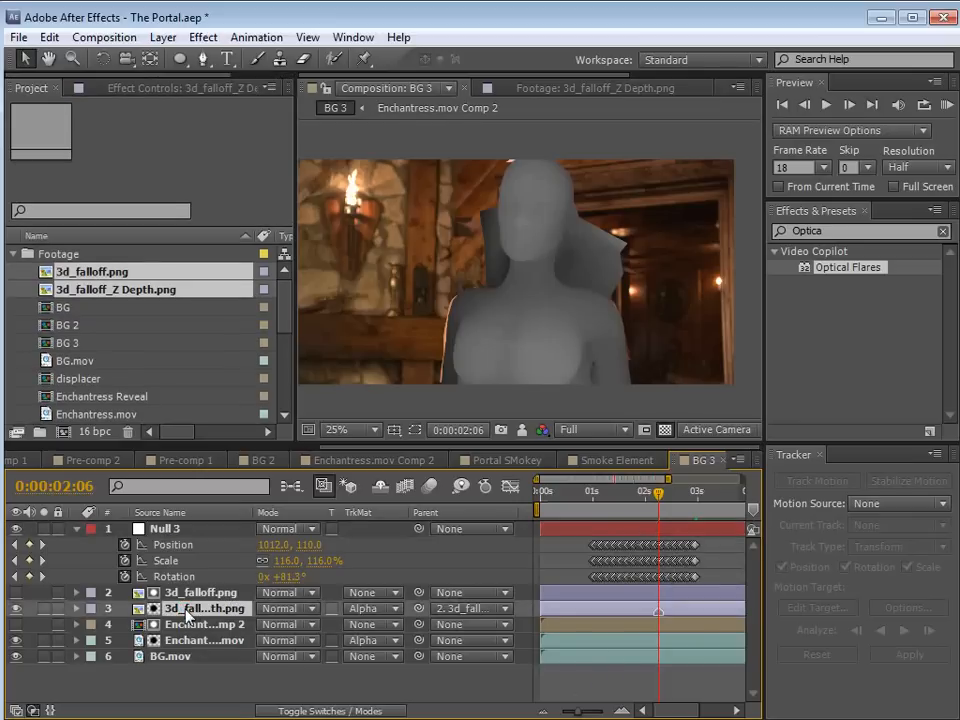
drag(419, 608, 170, 528)
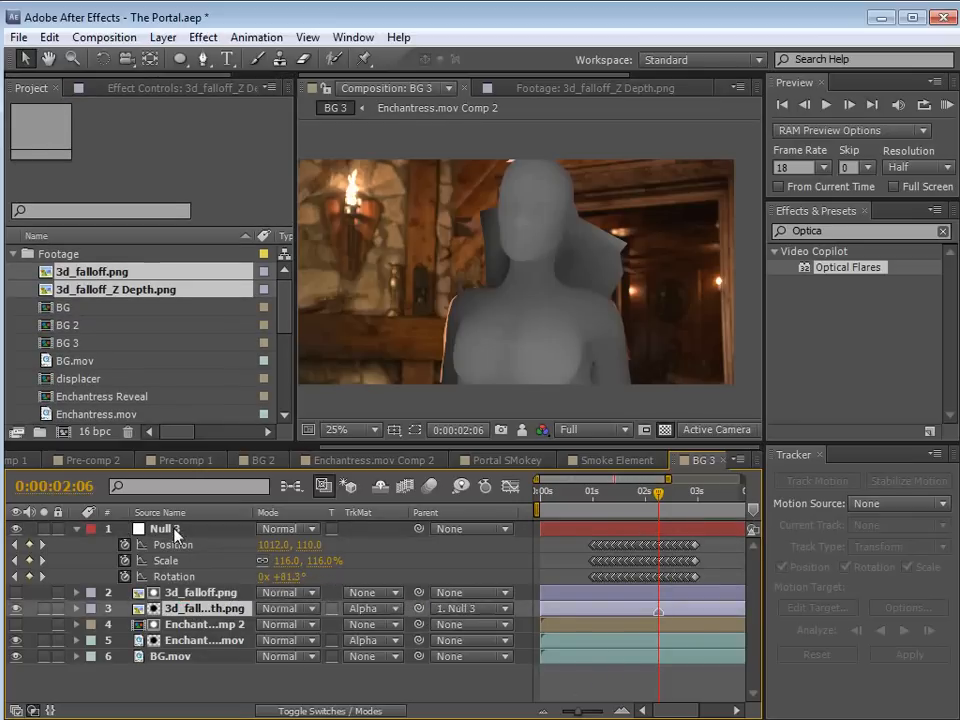
click(200, 593)
drag(419, 592, 172, 528)
click(592, 682)
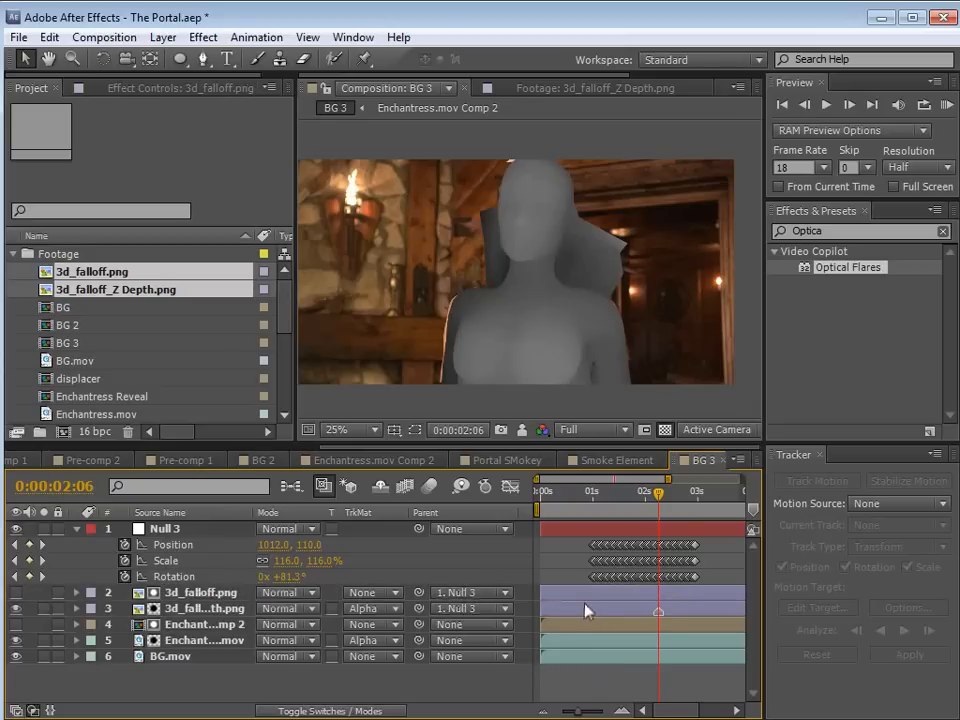
Scrub back to 0:00:01:10 and forward to 0:00:01:20 to check how the depth model follows the Enchantress
click(588, 611)
drag(657, 500, 614, 530)
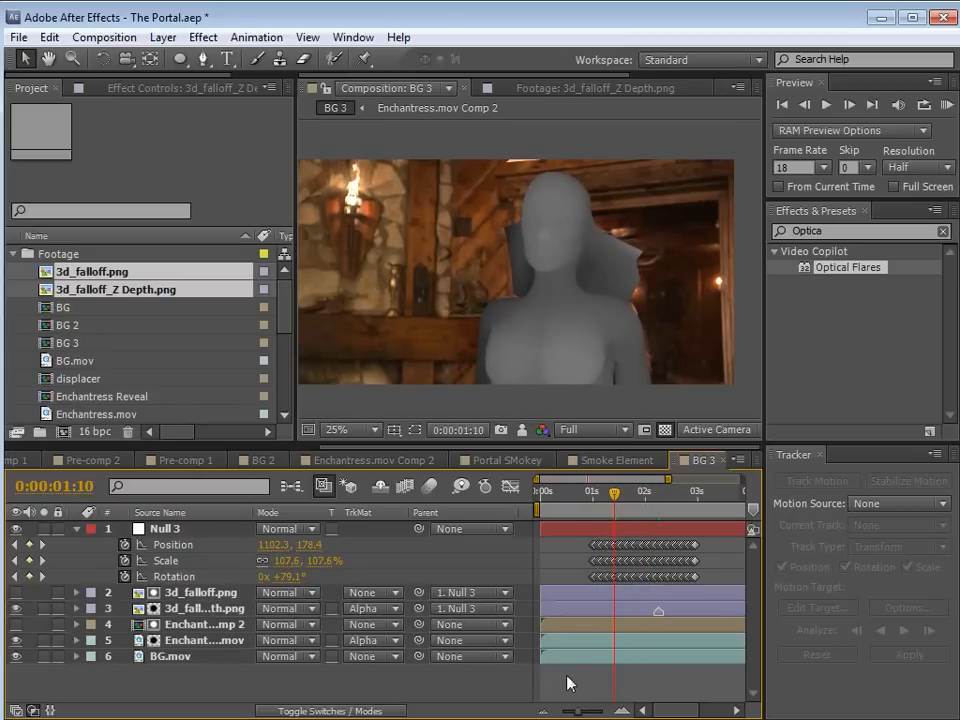
mouse_move(625, 510)
mouse_down()
mouse_move(594, 503)
mouse_move(639, 511)
mouse_up()
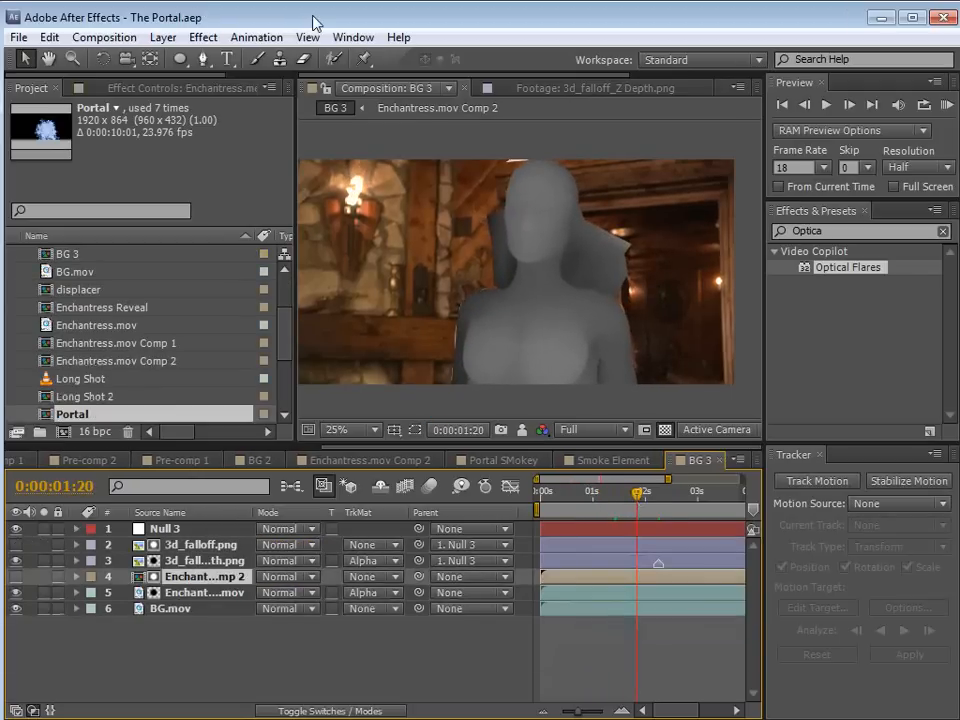
Pre-compose Null 3 and both 3d_falloff layers into a new composition named Depth Layer
click(167, 637)
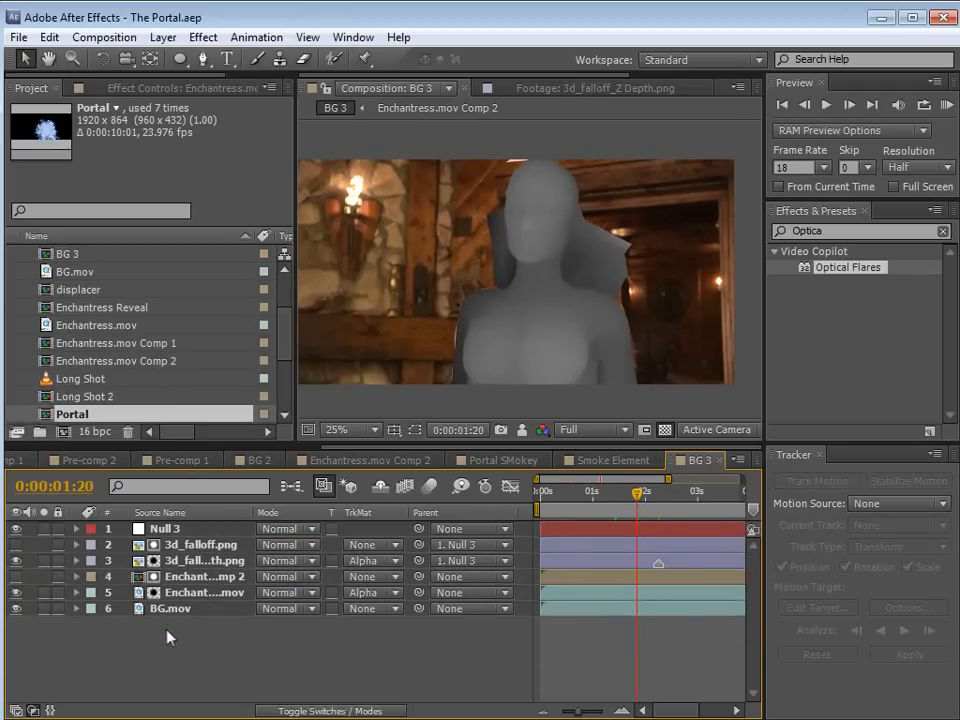
click(175, 531)
shift+click(180, 561)
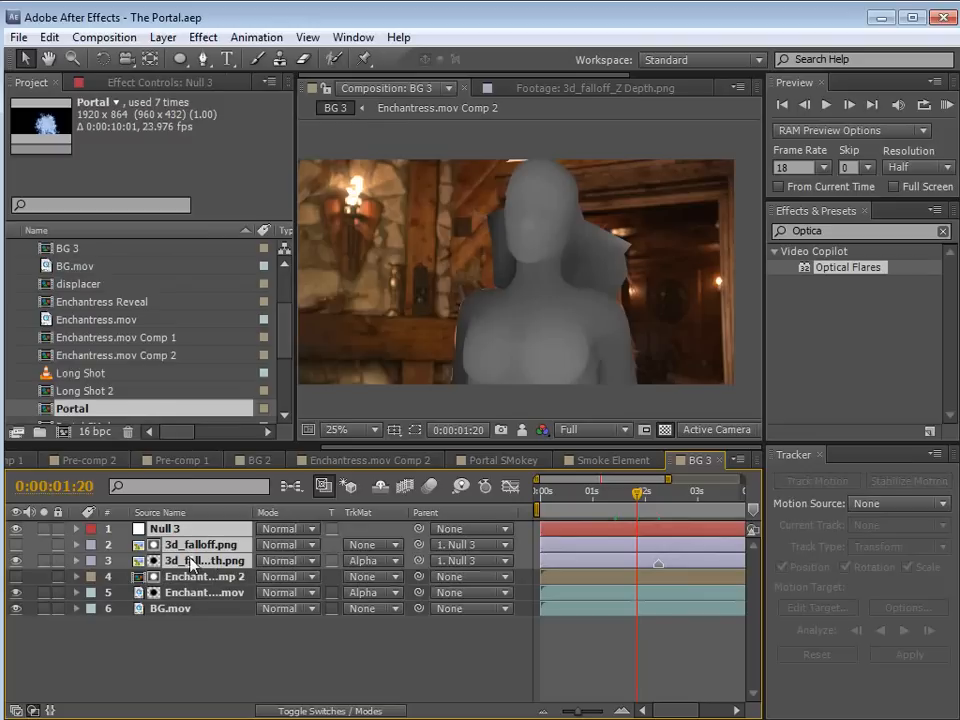
click(163, 37)
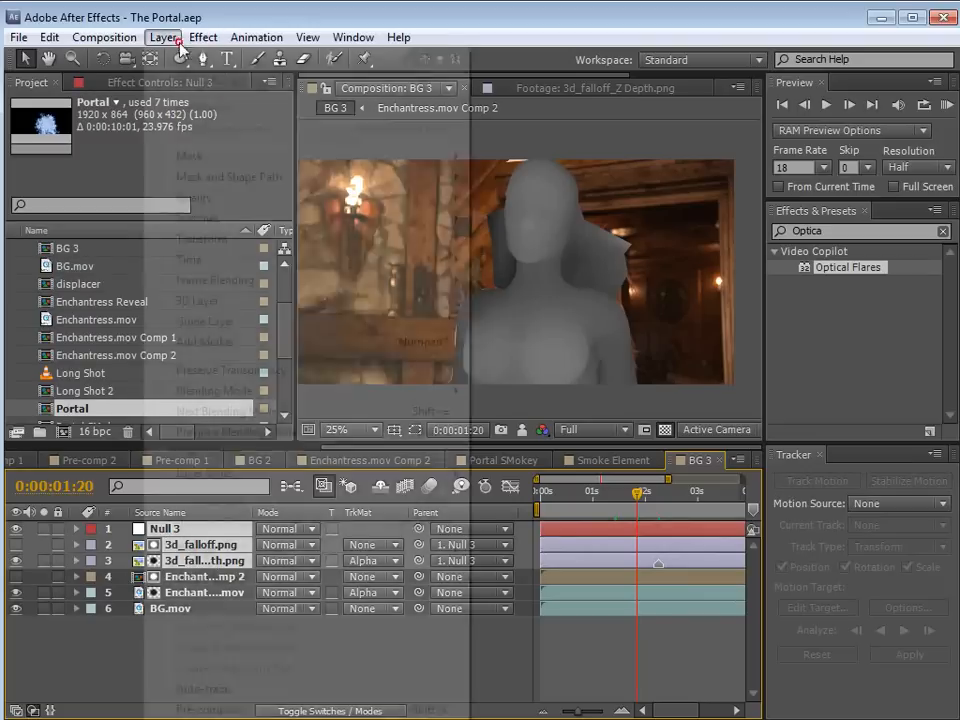
click(210, 709)
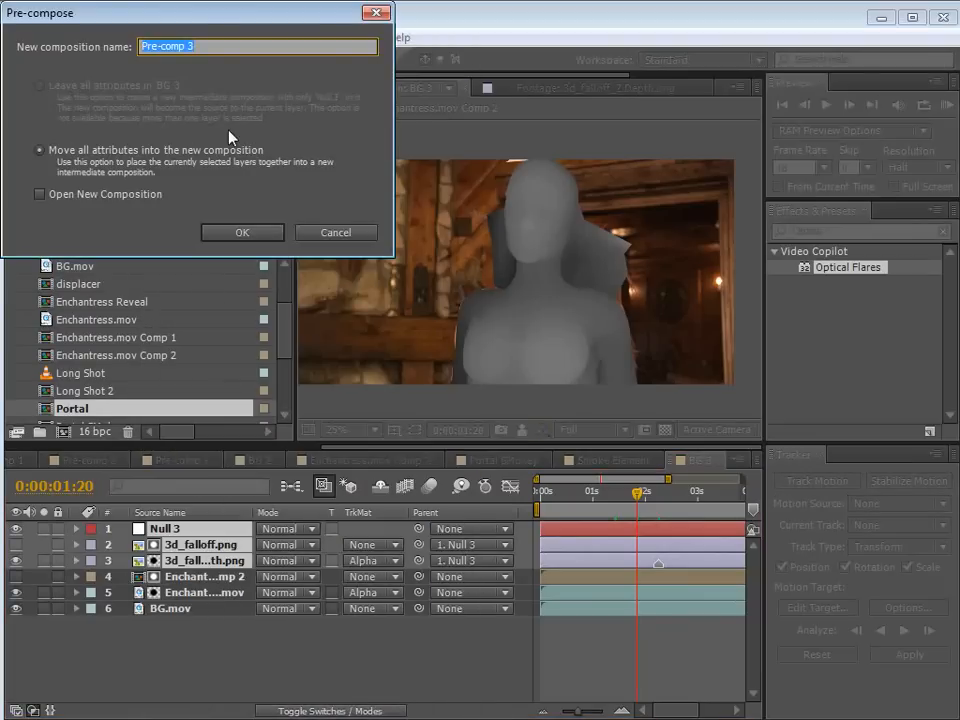
text(Depth Layer)
click(239, 231)
Pre-compose Enchantress.mov and its Enchantress.mov Comp 2 matte into a new composition named Enchantress
click(180, 565)
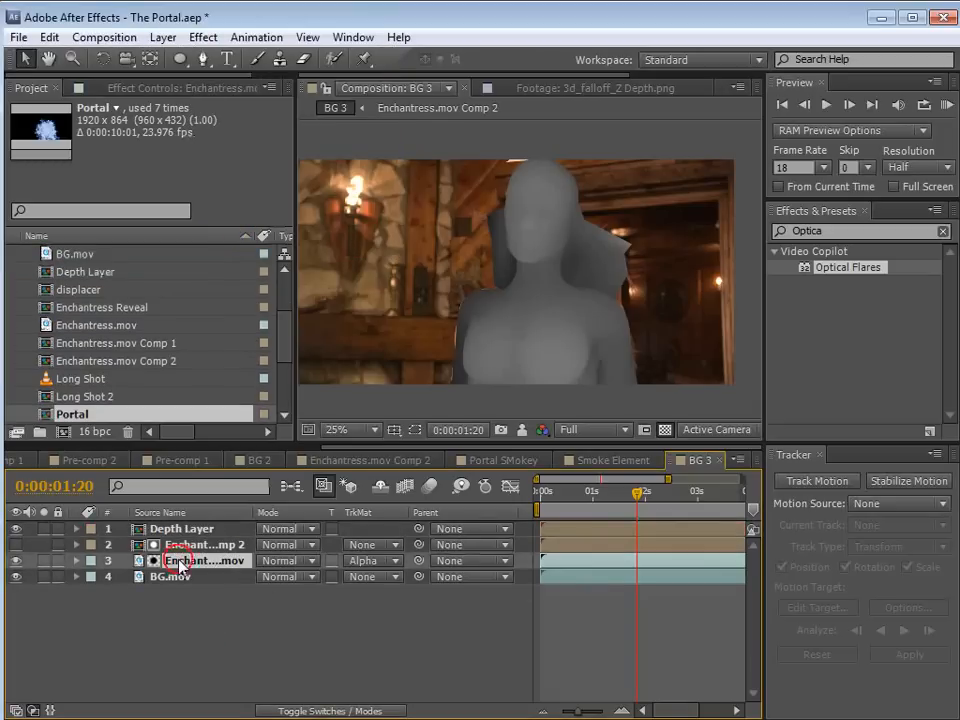
shift+click(169, 546)
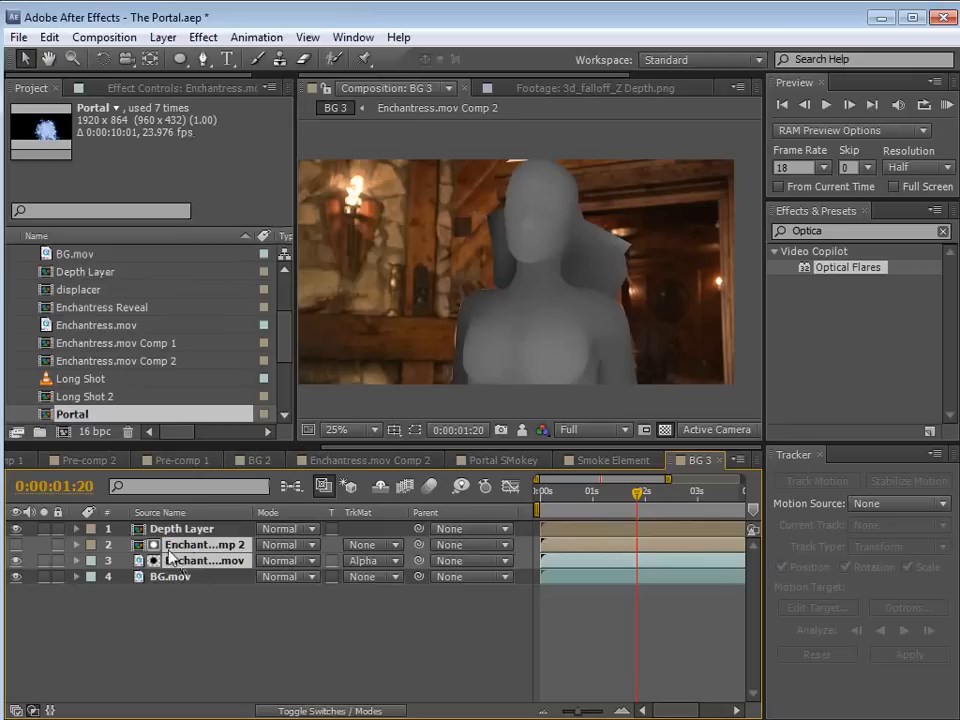
click(163, 37)
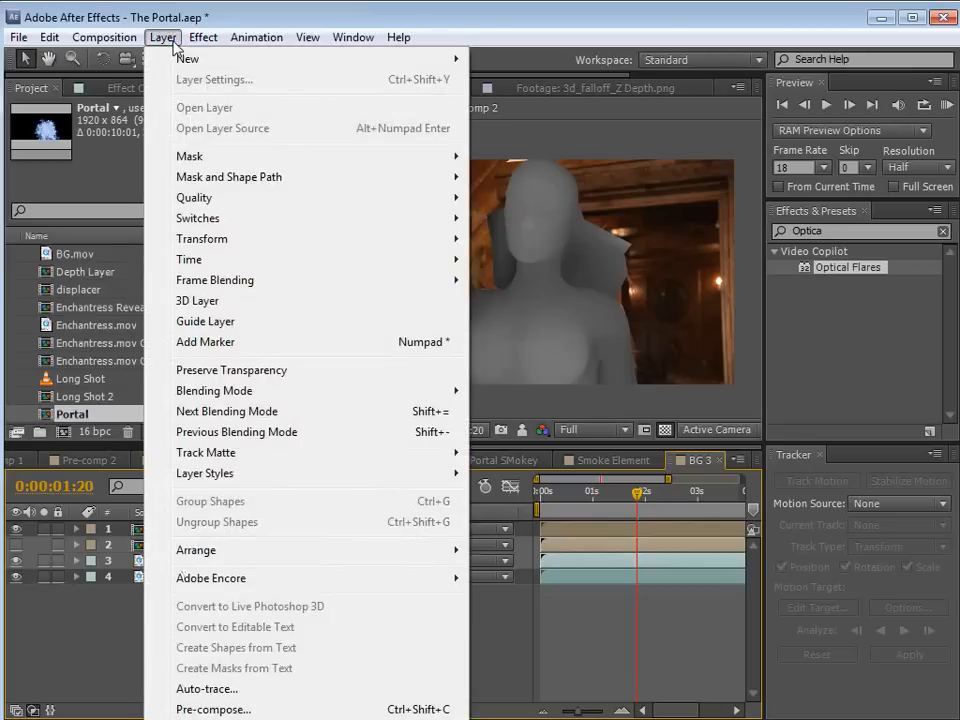
click(180, 709)
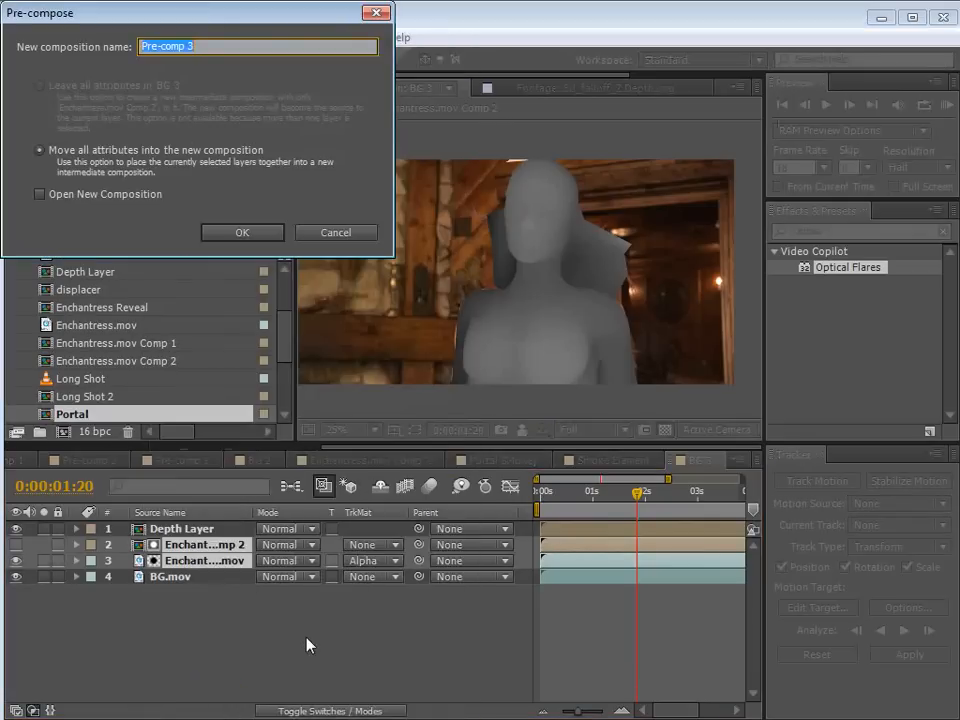
text(Enchantress)
key(Return)
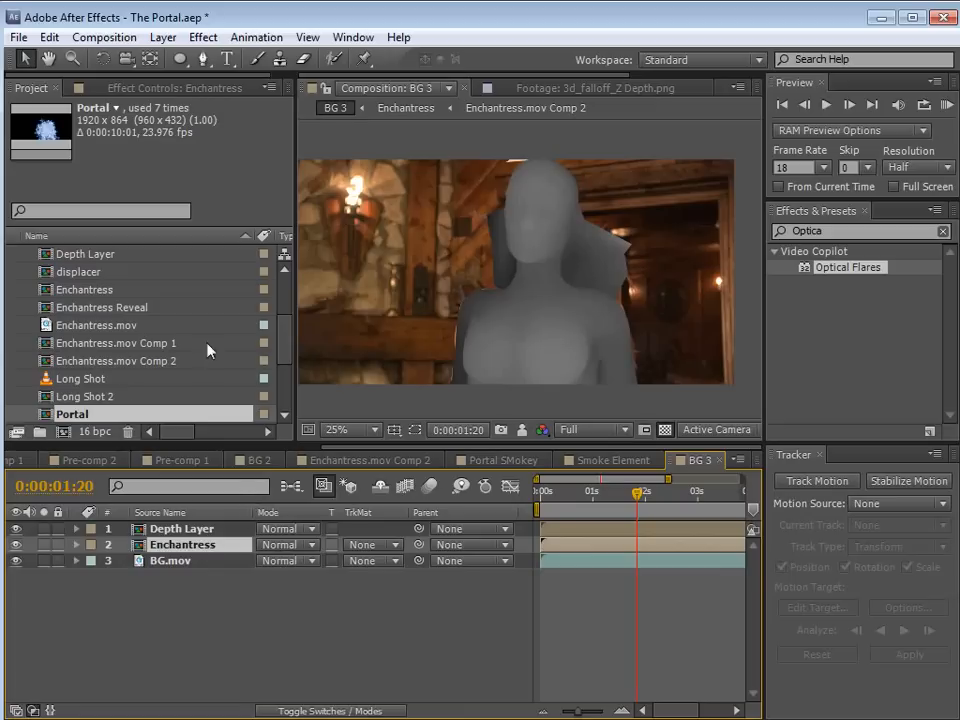
Add the Portal comp directly above BG.mov, solo it, and scale it to 128%
drag(47, 415, 142, 563)
click(39, 561)
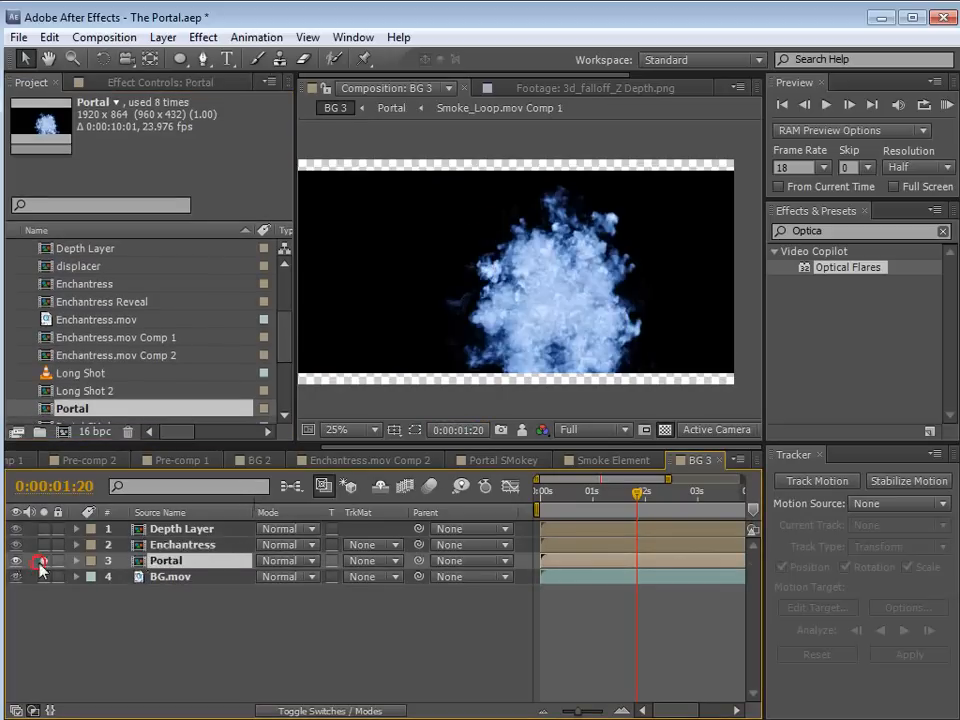
key(s)
drag(316, 577, 336, 577)
Apply the Invert, Tint and Curves effects to the Portal layer
click(203, 37)
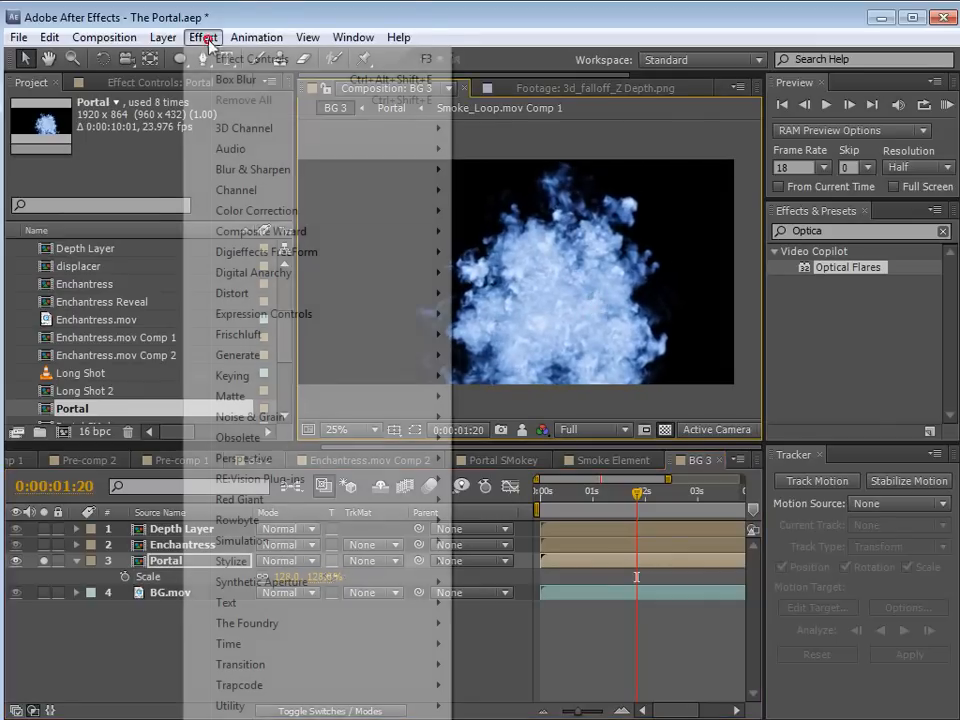
mouse_move(228, 192)
click(492, 313)
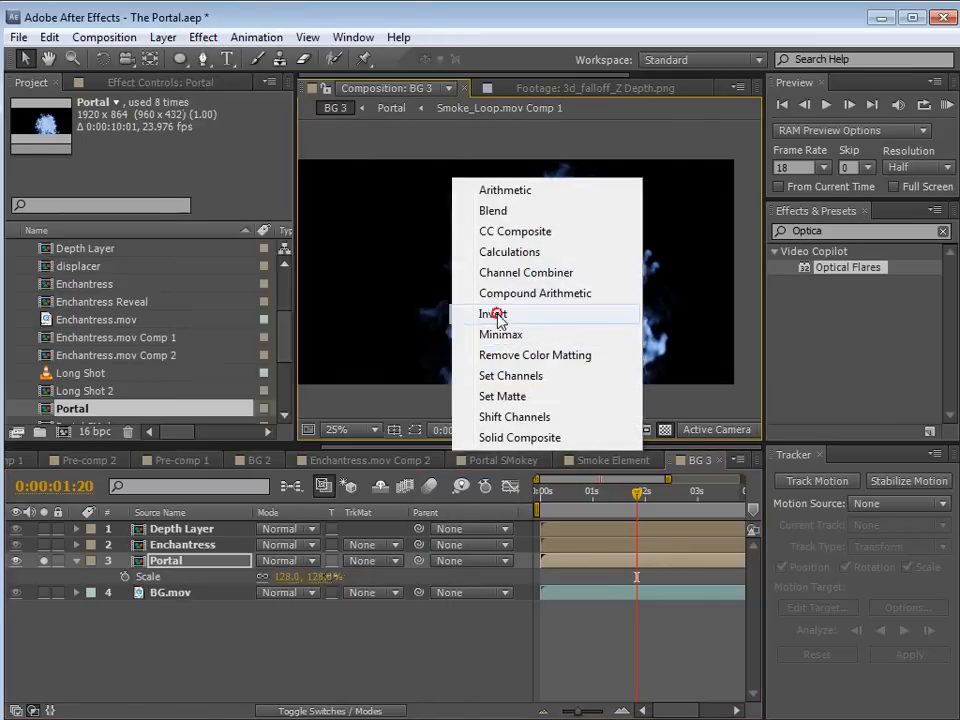
click(203, 37)
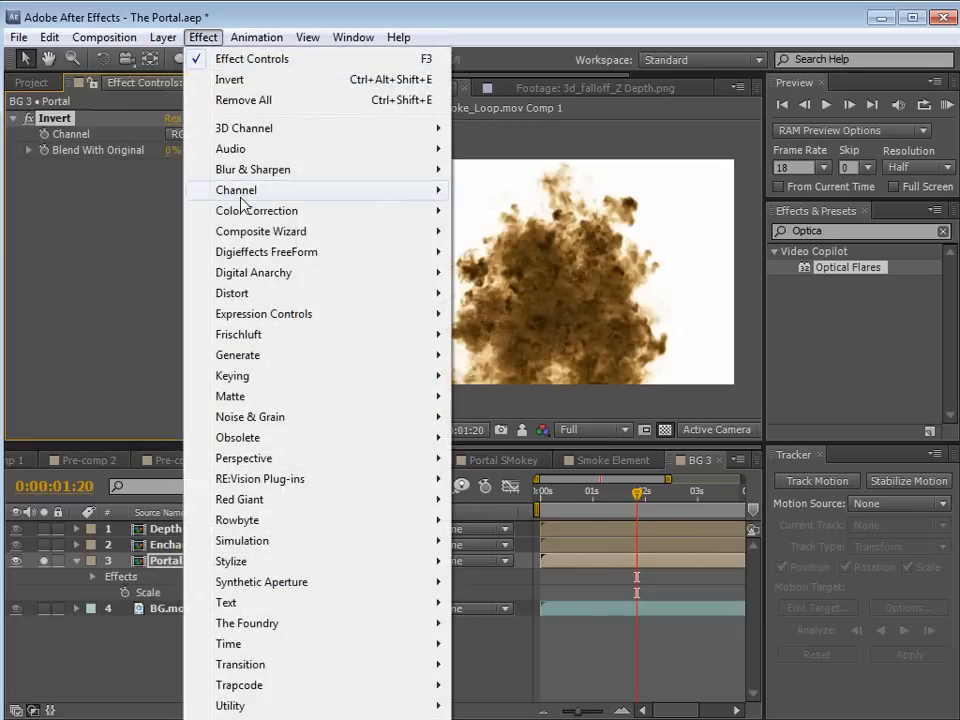
mouse_move(250, 211)
click(490, 719)
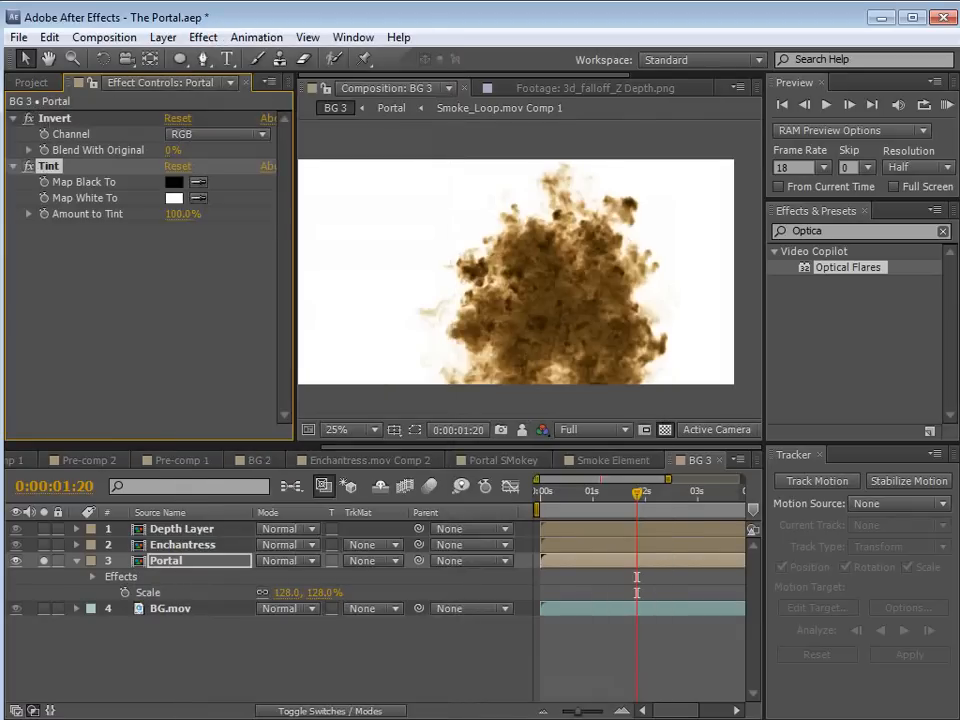
click(203, 37)
mouse_move(330, 211)
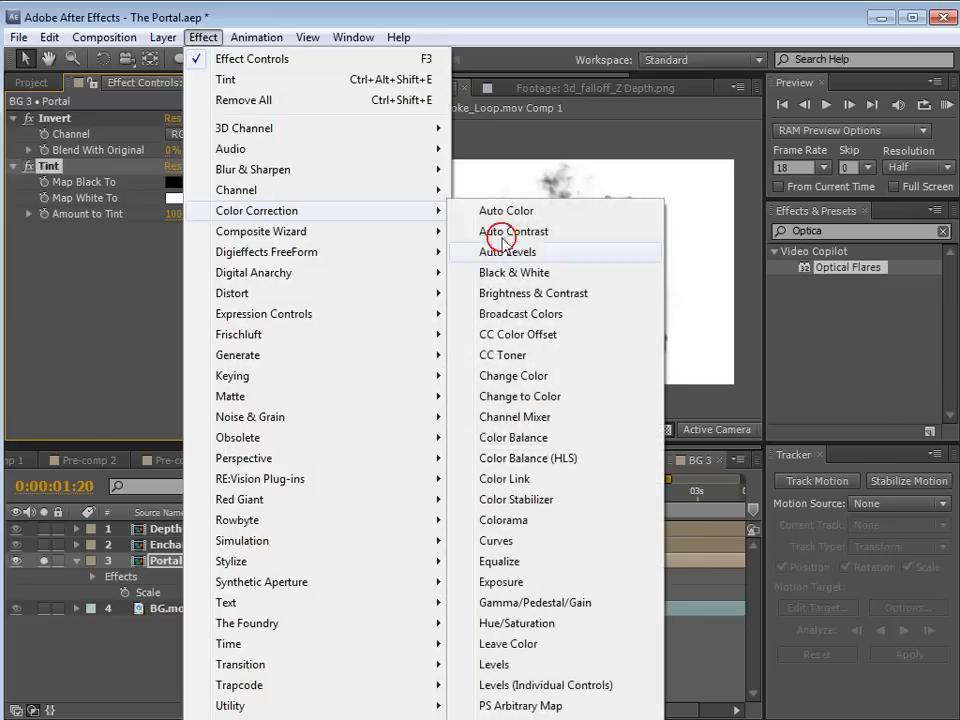
click(497, 541)
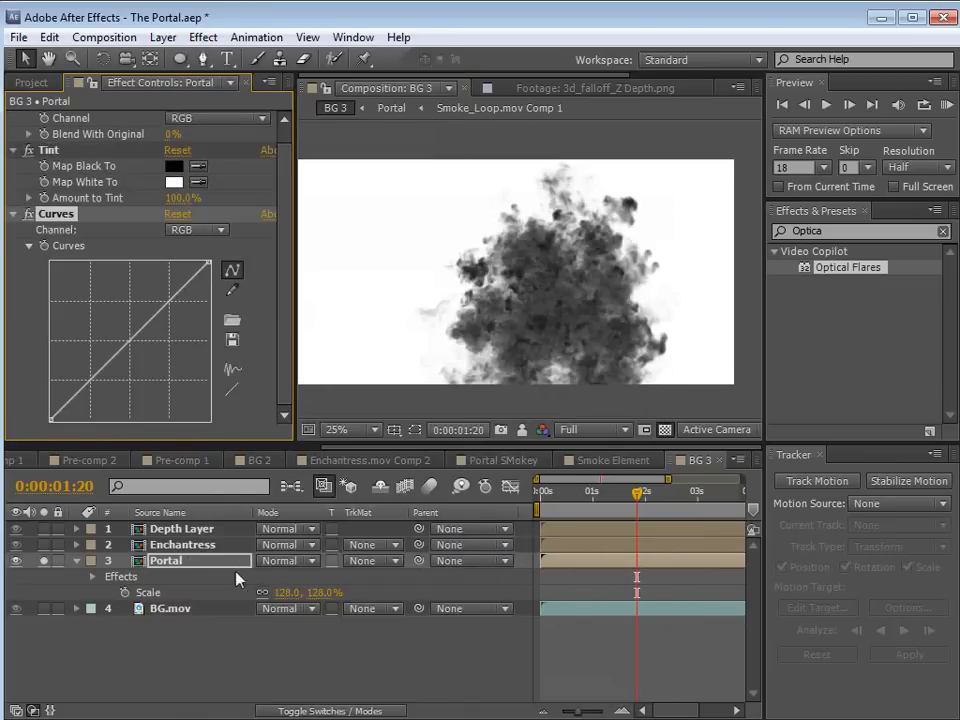
Set the Portal layer's blending mode to Multiply and solo it together with BG.mov
click(295, 561)
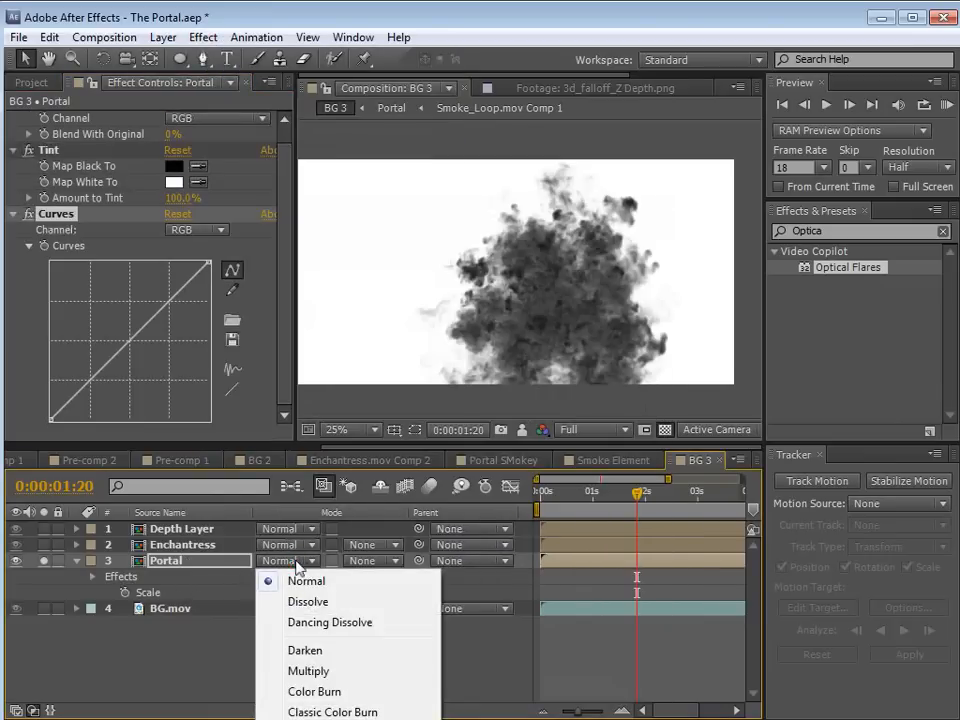
click(300, 671)
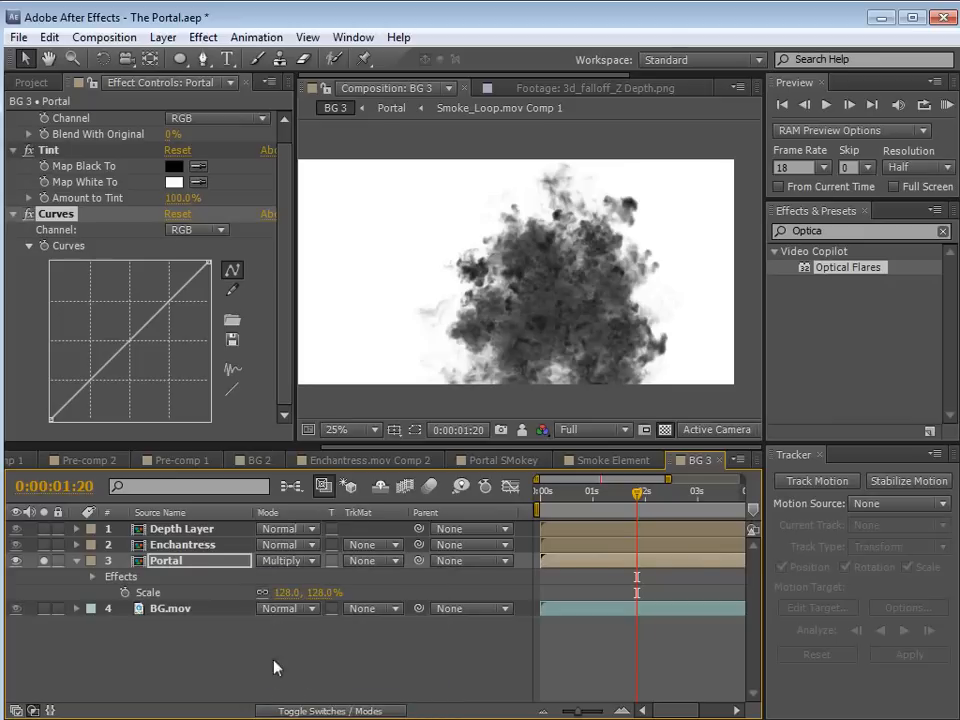
click(43, 561)
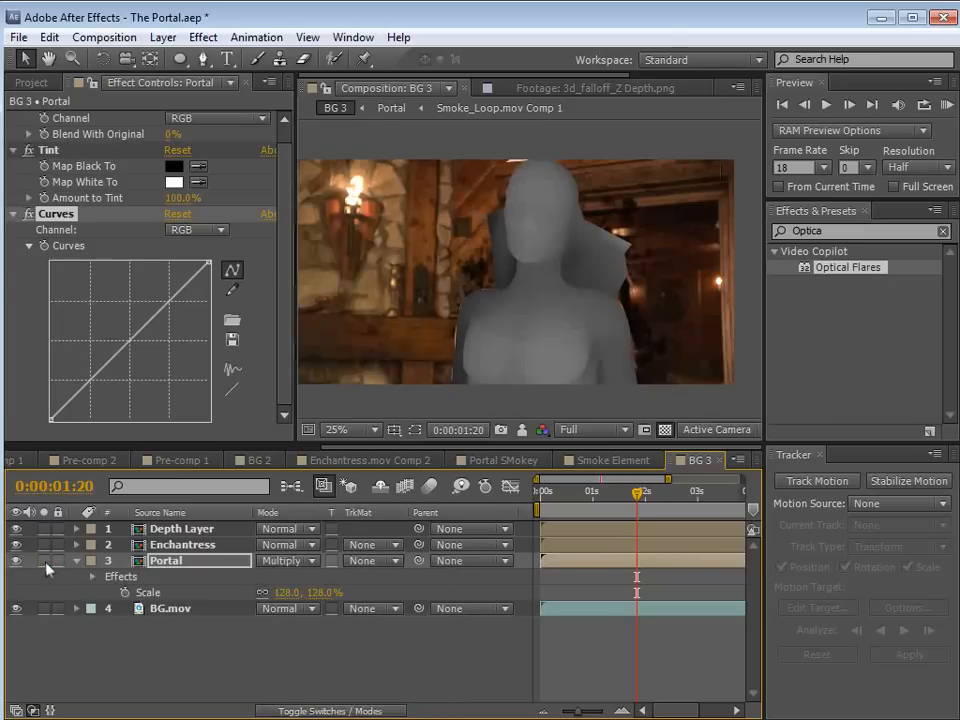
click(43, 608)
click(44, 562)
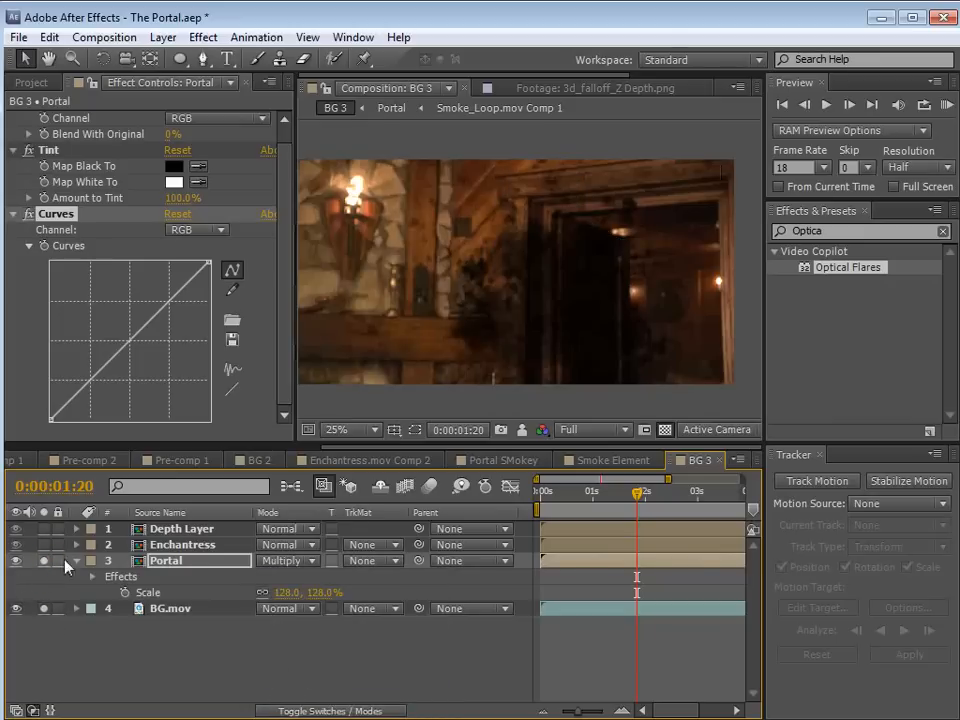
Scale the Portal layer to 174% and bend its RGB curve downward to darken the smoke
drag(289, 593, 386, 583)
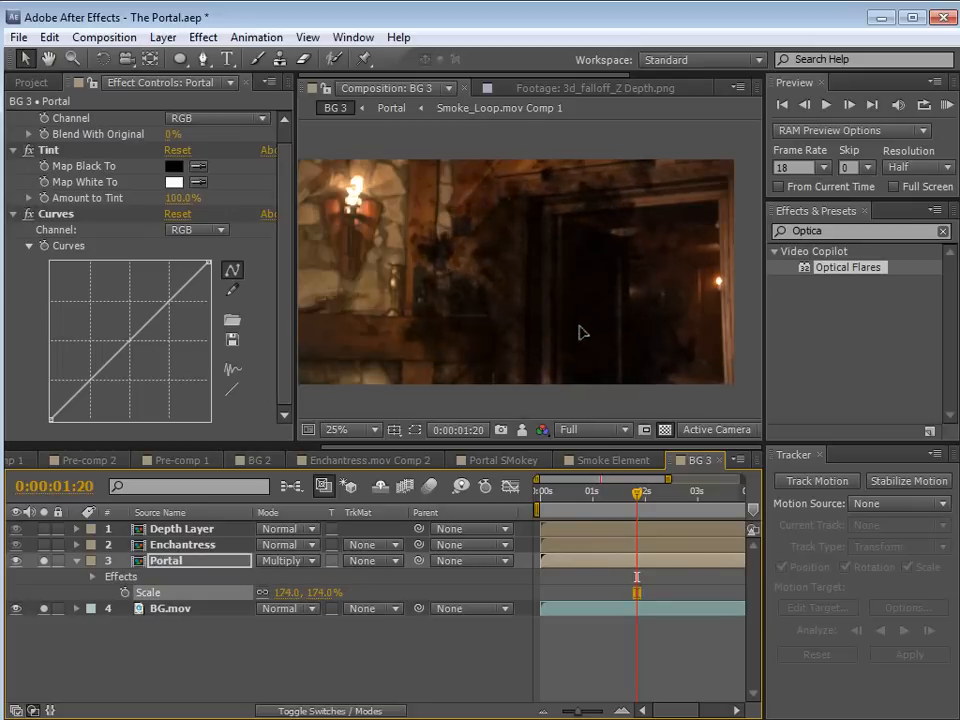
drag(152, 319, 154, 350)
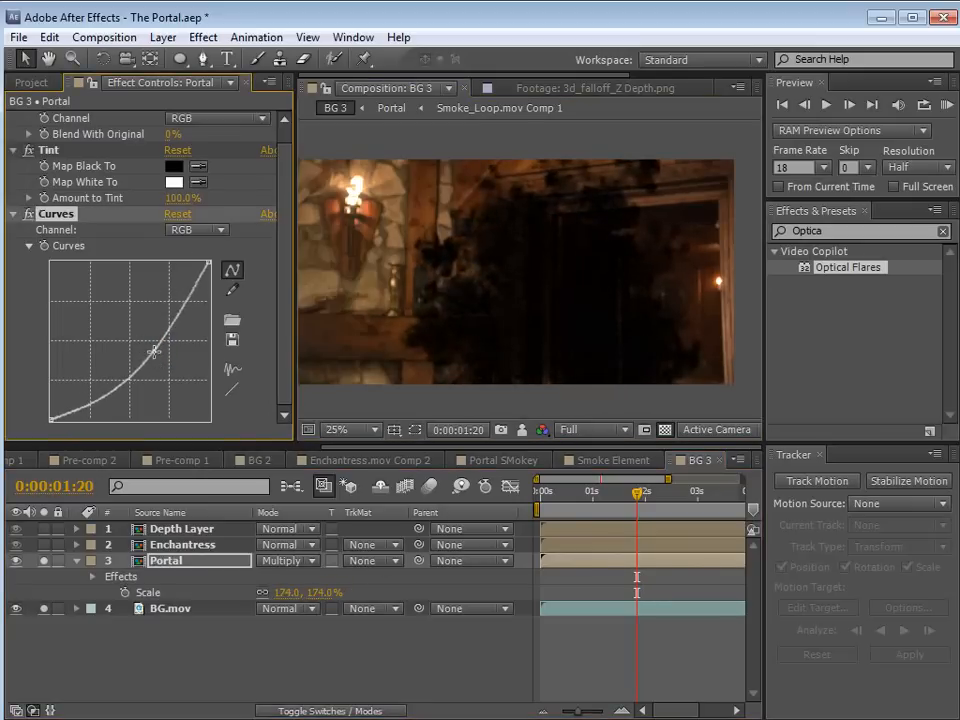
Duplicate the Portal layer and shift the copy earlier in time
click(158, 563)
click(49, 37)
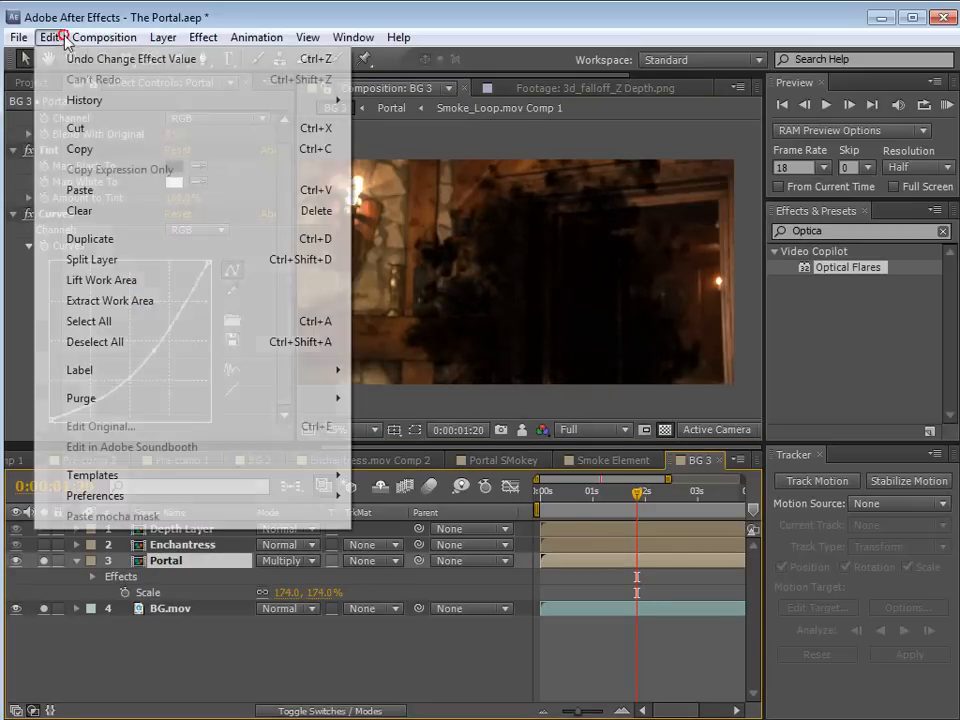
click(90, 239)
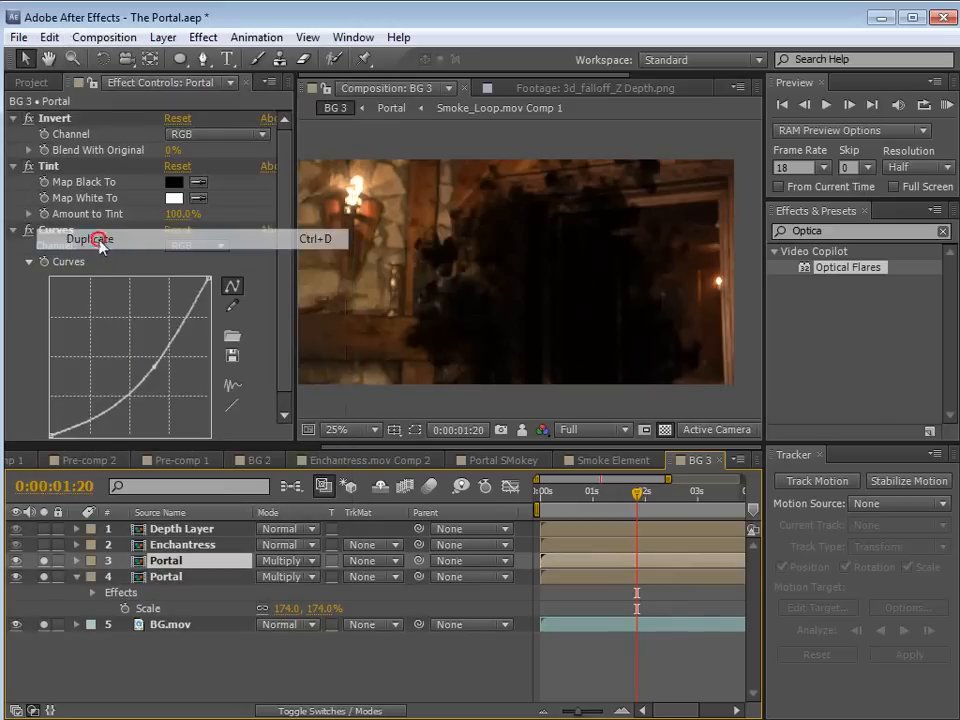
drag(627, 566, 561, 570)
Set the duplicated Portal layer's scale to 205% and its opacity to 23%
key(s)
drag(287, 577, 355, 576)
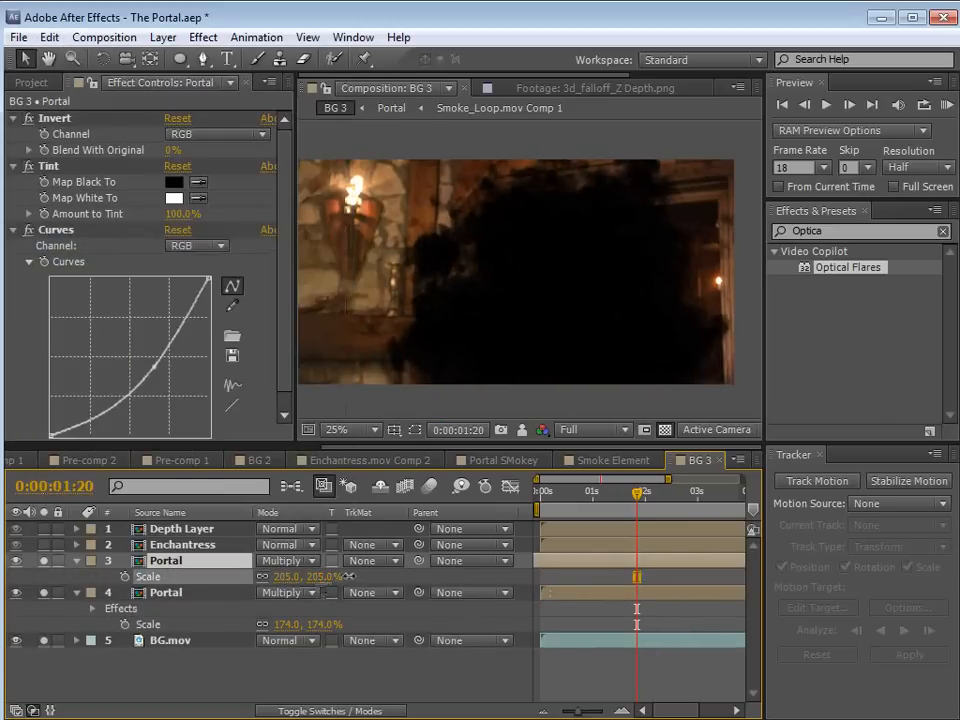
key(t)
drag(274, 577, 180, 578)
click(507, 265)
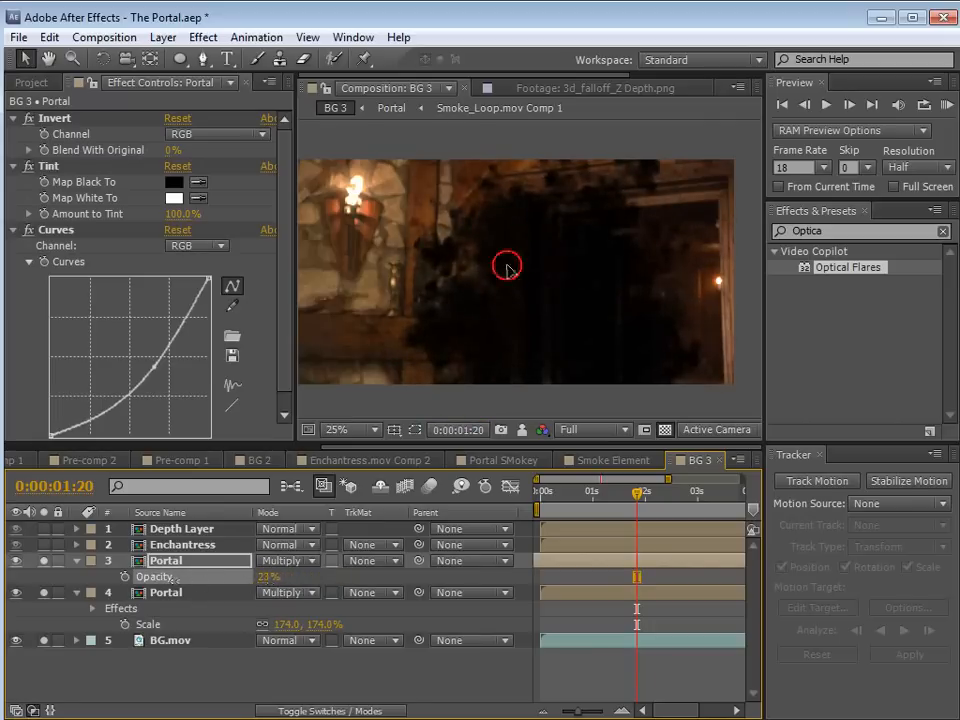
Set the duplicated Portal layer's opacity to 36% and add a second Tint effect mapping black to dark blue
drag(263, 577, 300, 577)
click(203, 37)
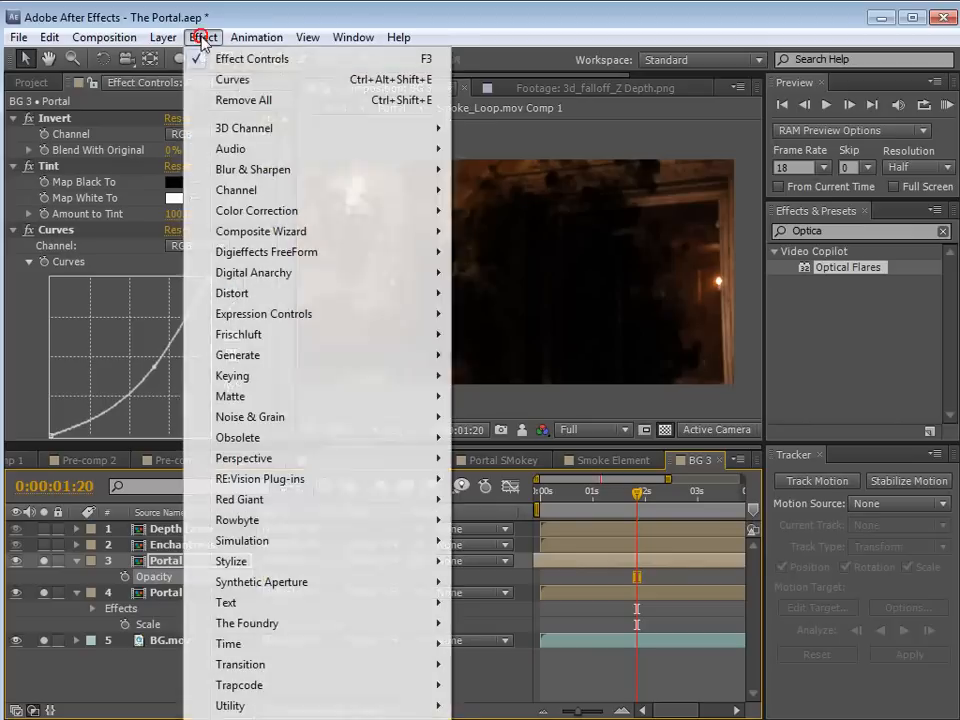
mouse_move(257, 210)
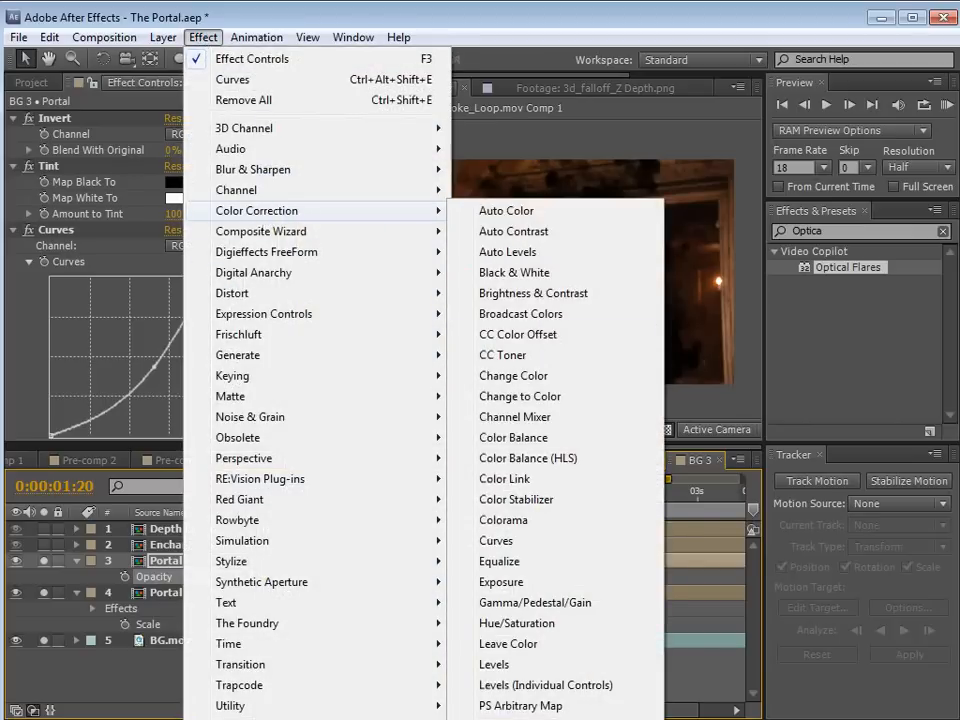
click(492, 718)
click(176, 400)
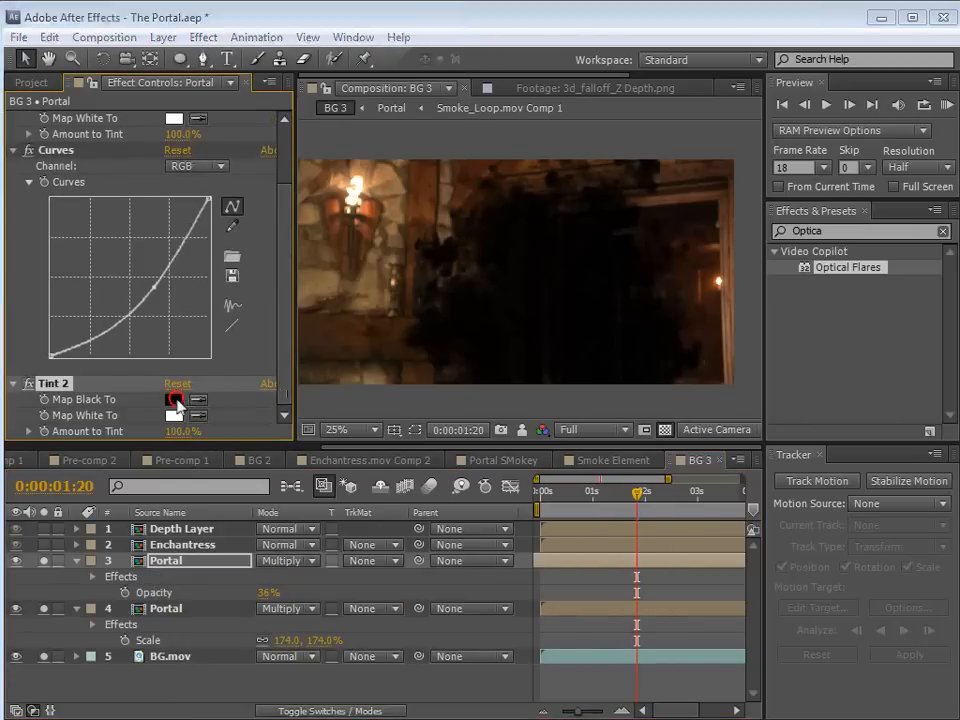
drag(281, 226, 282, 137)
drag(220, 121, 259, 149)
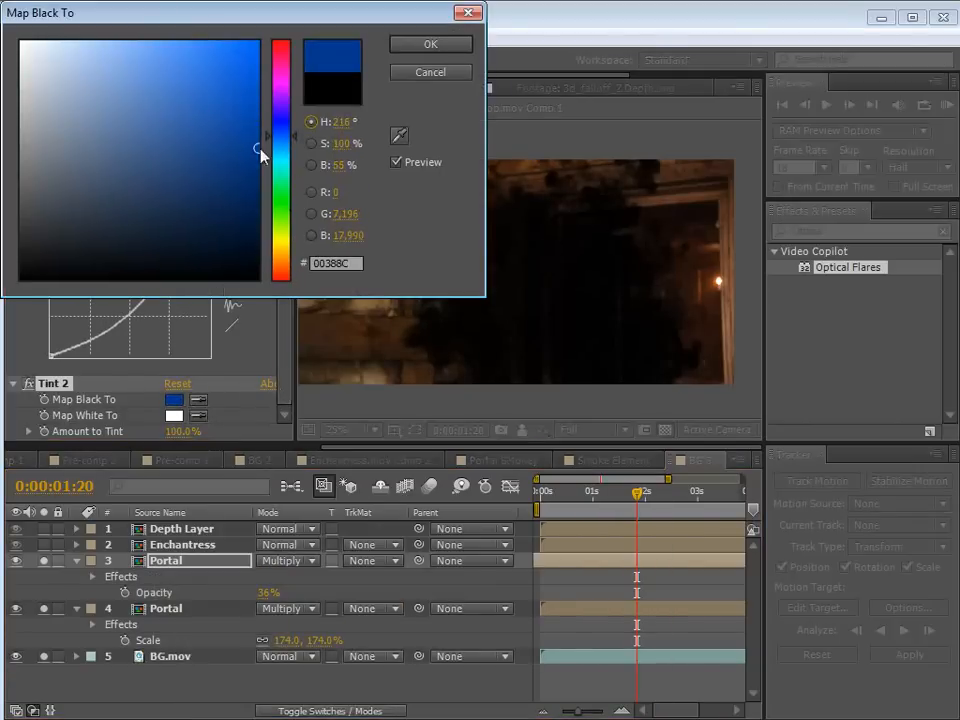
click(441, 45)
drag(633, 496, 620, 493)
Copy the CC adjustment layer from the BG 2 composition and paste it above the Portal layers in BG 3
click(259, 460)
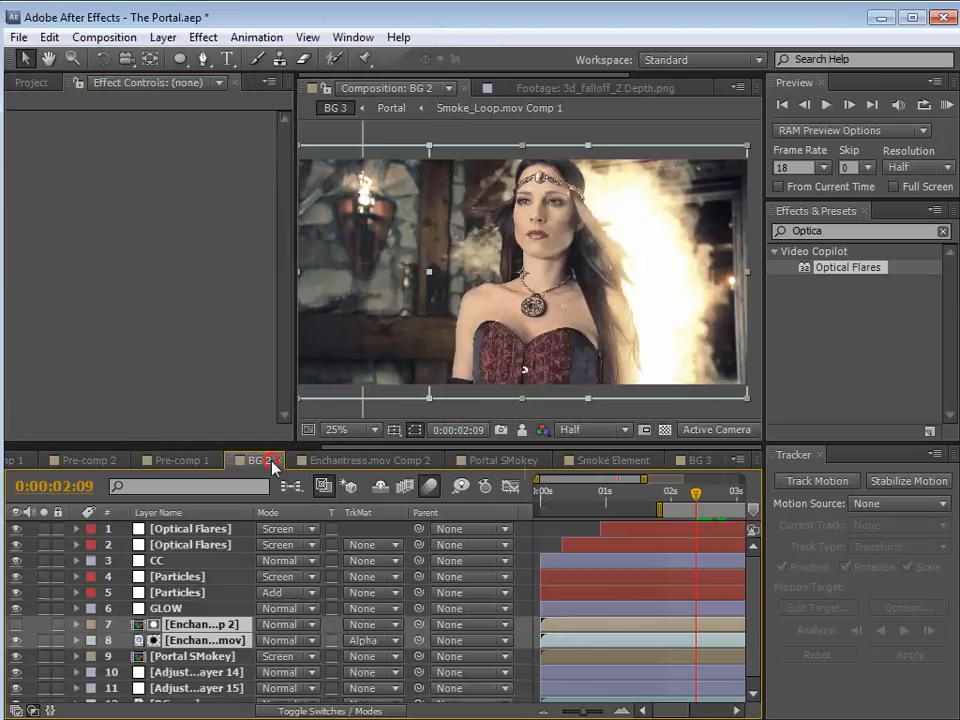
click(185, 528)
click(162, 561)
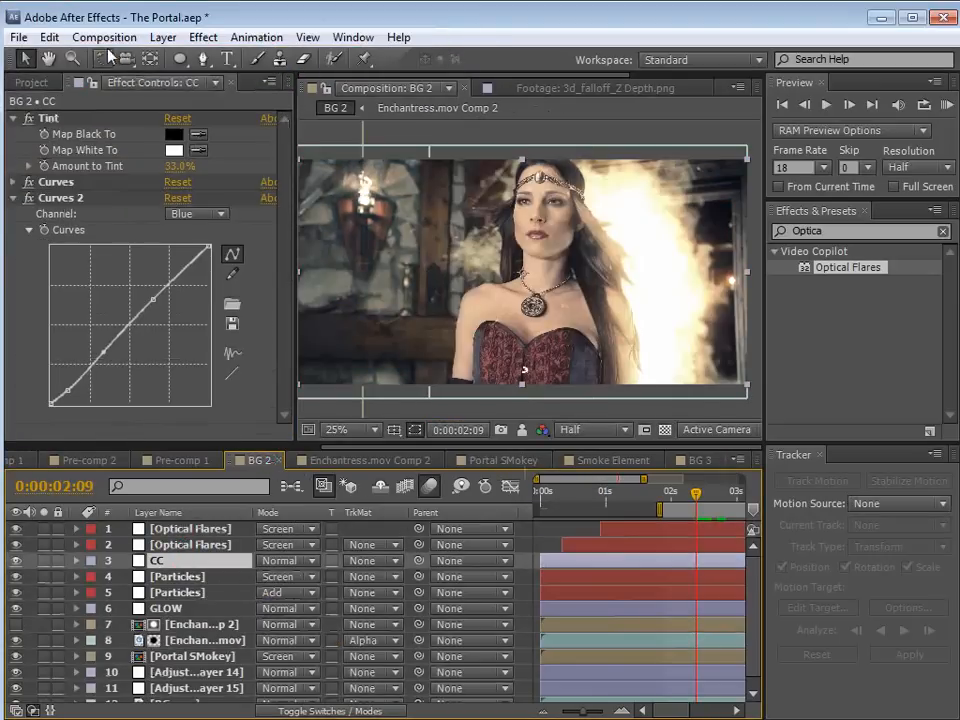
click(47, 37)
click(79, 149)
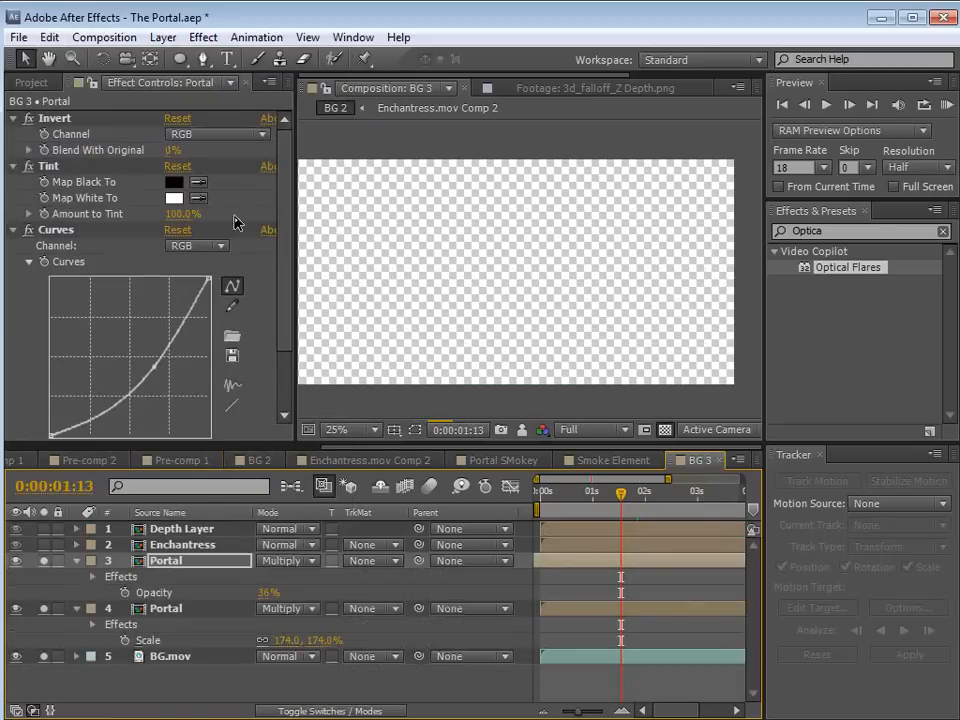
click(49, 37)
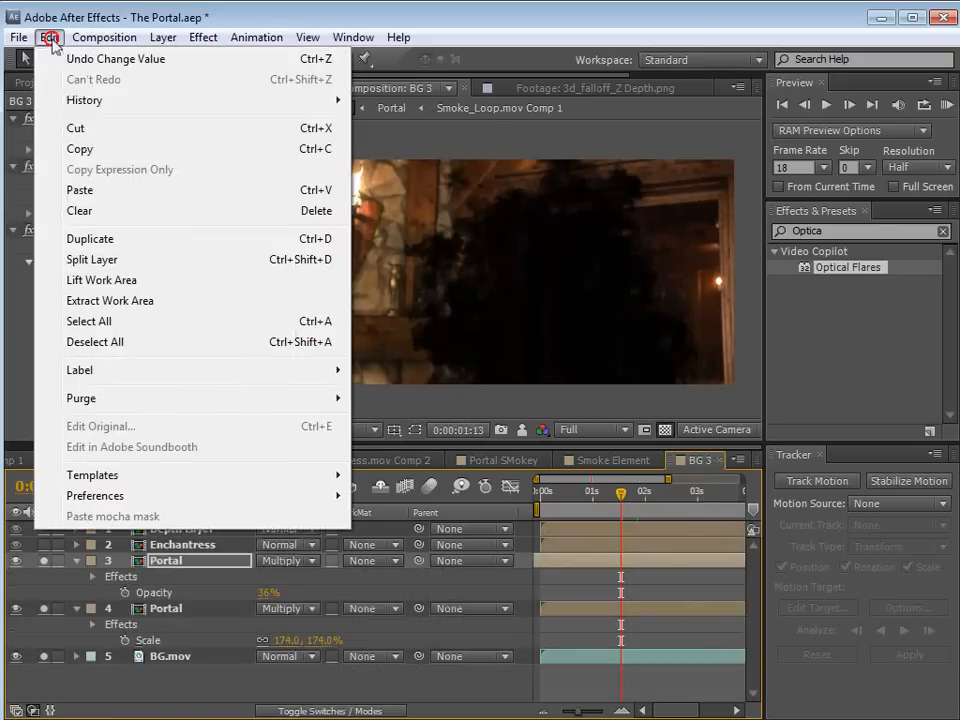
click(75, 191)
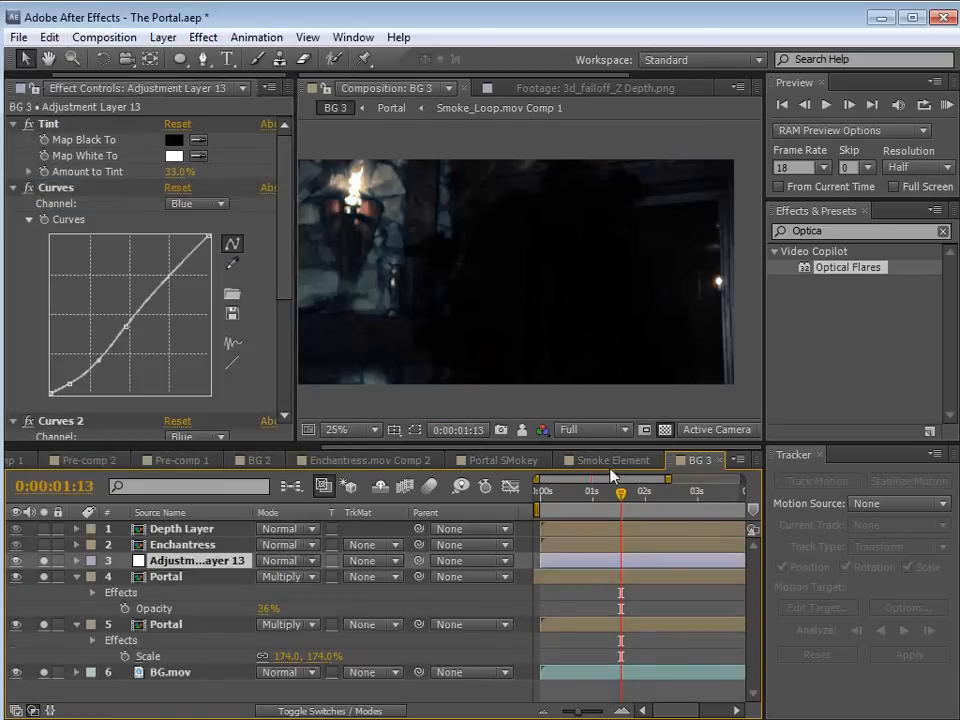
Switch the pasted adjustment layer's Curves 2 effect to the RGB channel and lift the curve to brighten the shot
scroll(285, 320, down, 5)
click(196, 230)
click(207, 251)
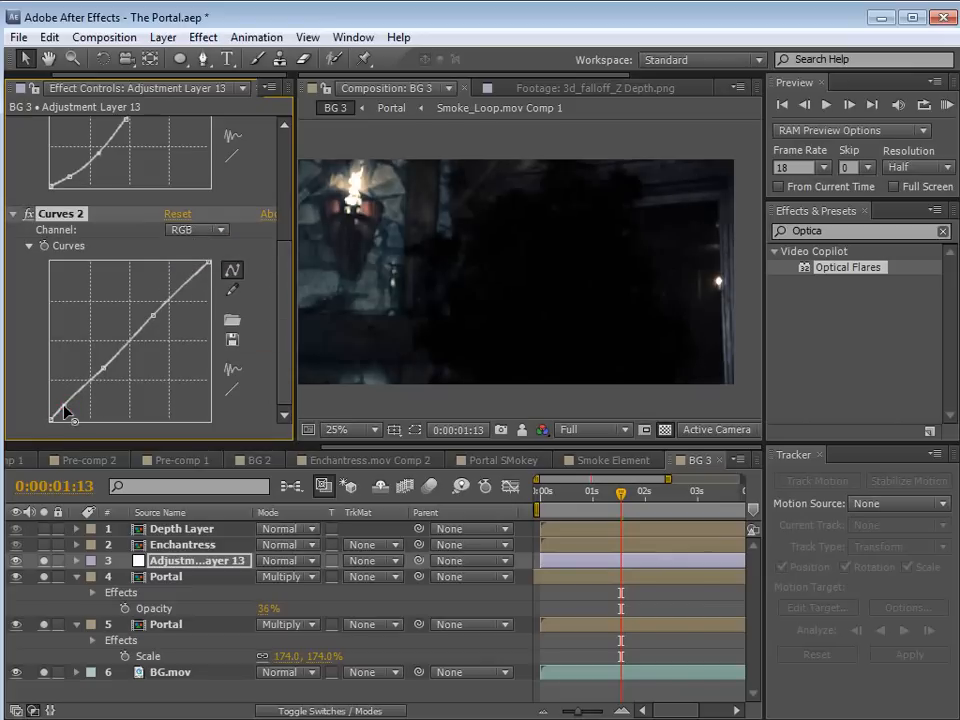
drag(101, 369, 98, 367)
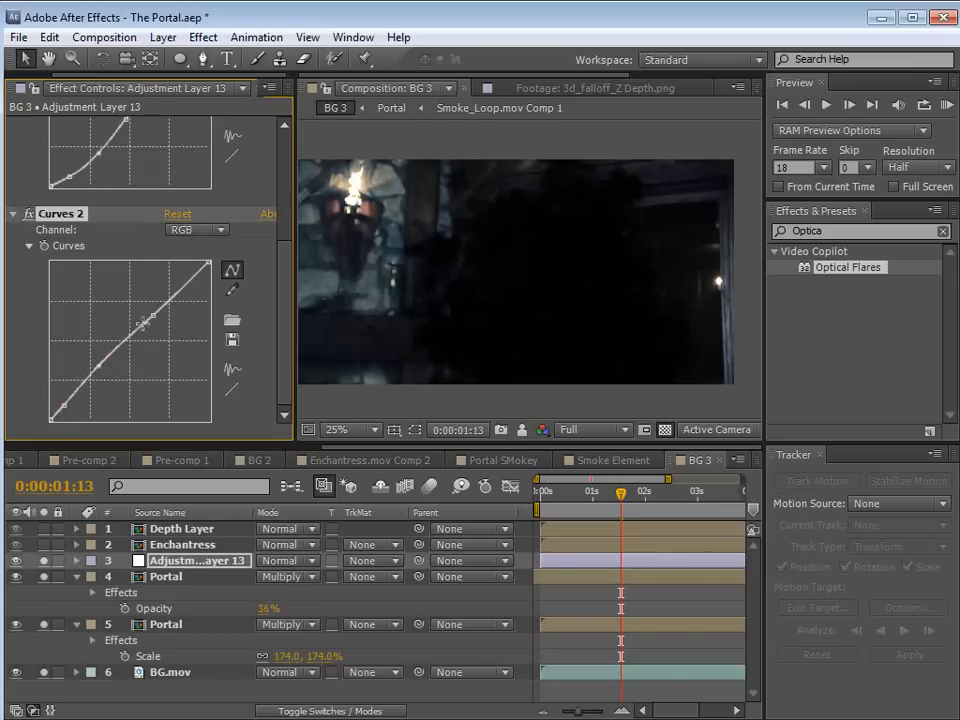
drag(151, 313, 149, 308)
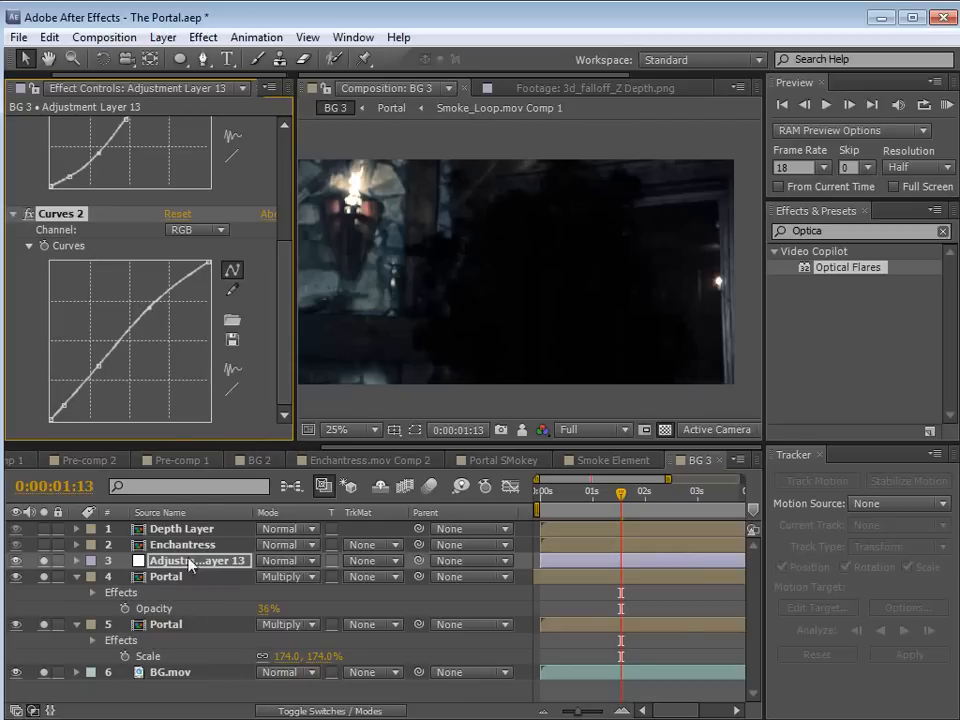
Apply Curves to BG.mov and bend the RGB curve upward in the shadows and midtones to brighten the background
click(170, 673)
click(203, 37)
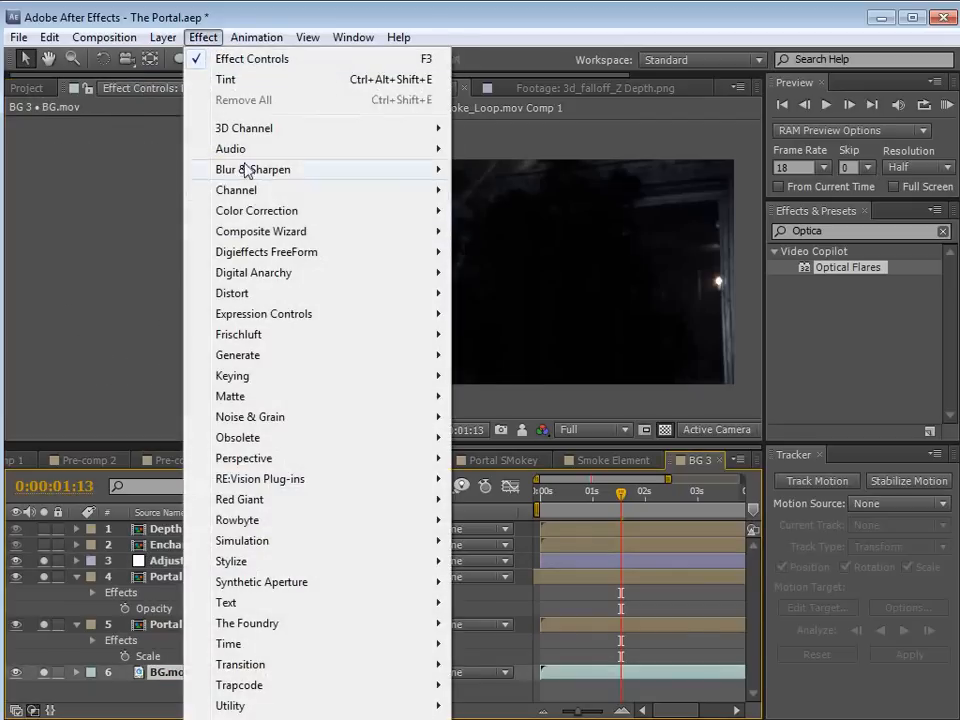
mouse_move(300, 210)
click(496, 540)
mouse_move(116, 250)
mouse_down()
mouse_move(104, 243)
mouse_move(112, 252)
mouse_up()
drag(87, 292, 75, 296)
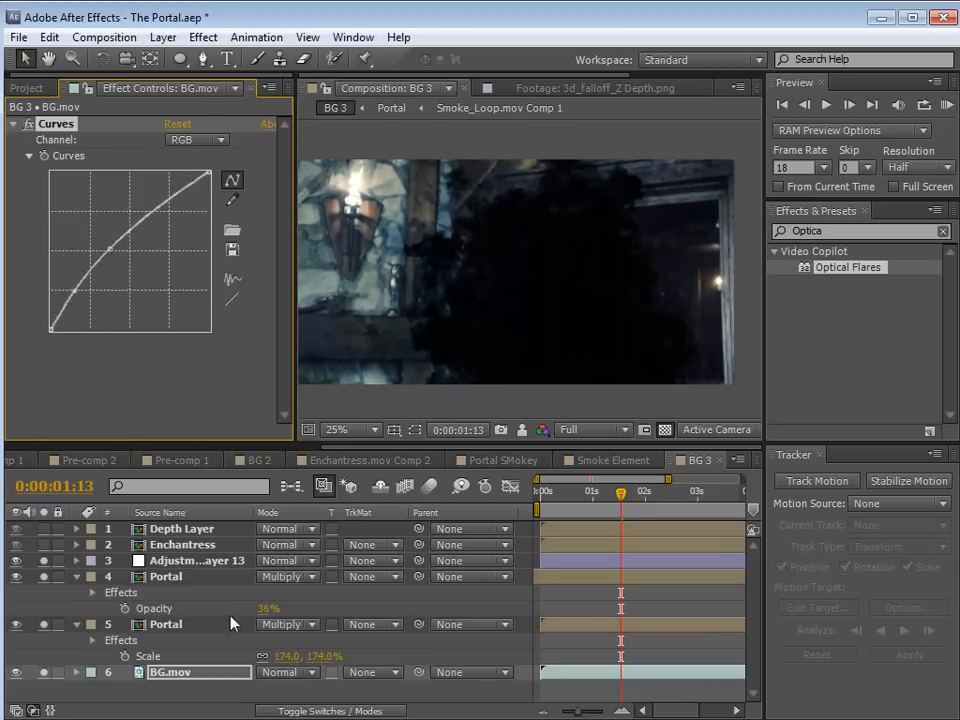
Scale the lower Portal layer to 166% and shift it slightly downward in the frame
click(184, 594)
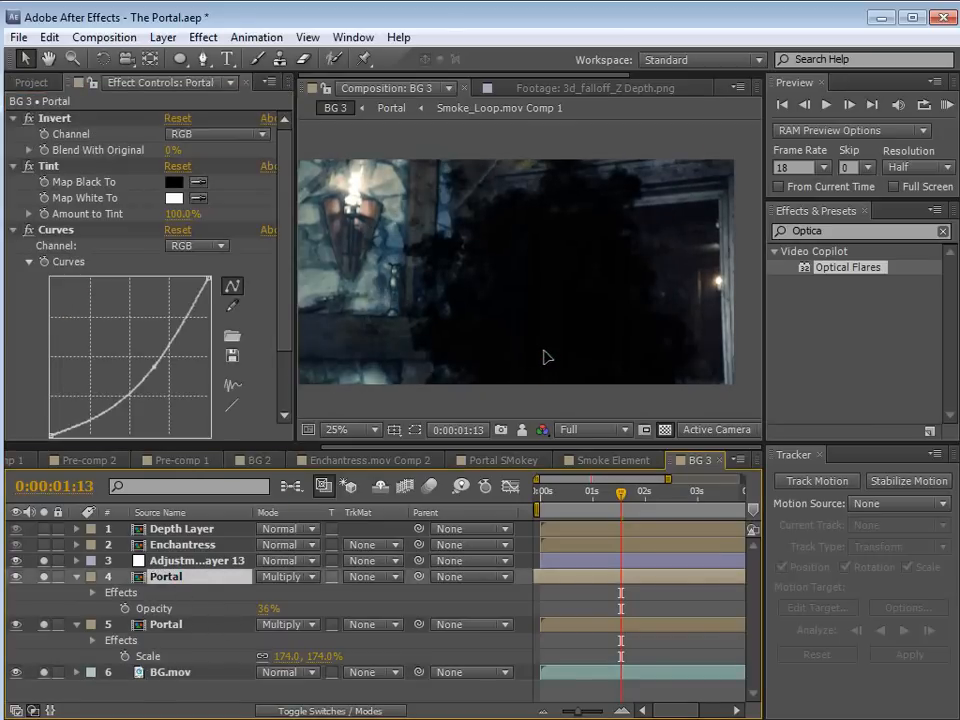
click(205, 626)
key(s)
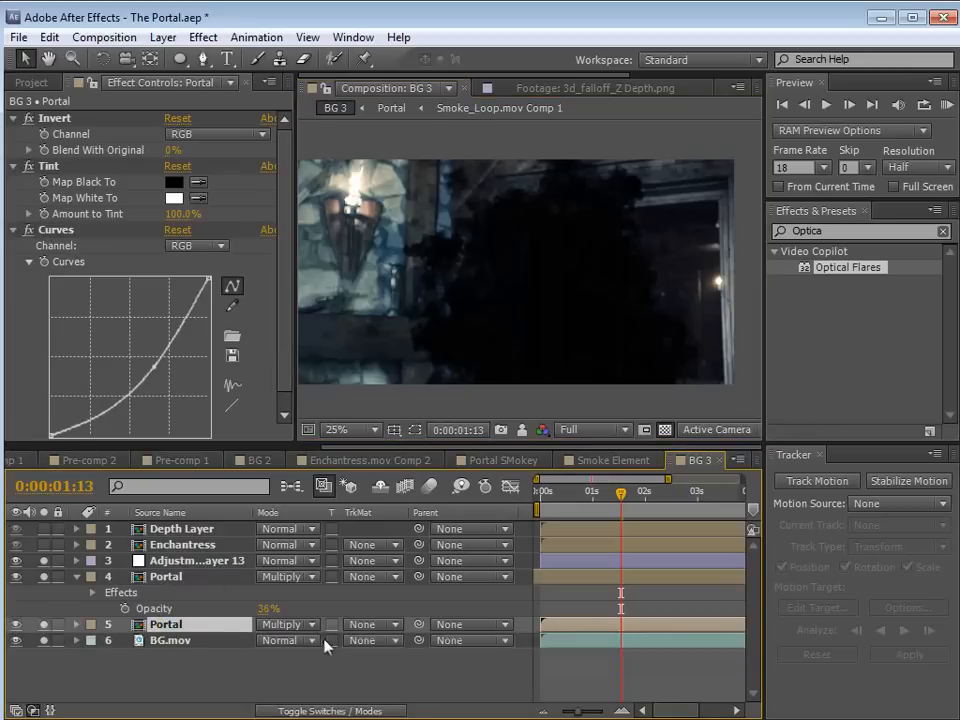
drag(325, 648, 305, 648)
click(557, 300)
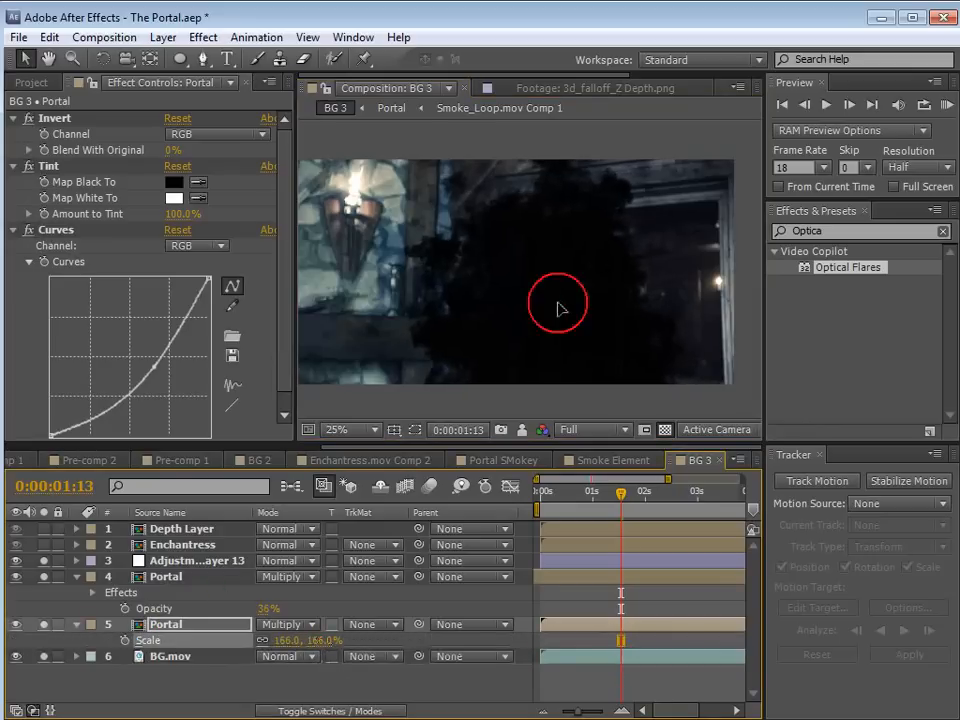
drag(559, 302, 565, 316)
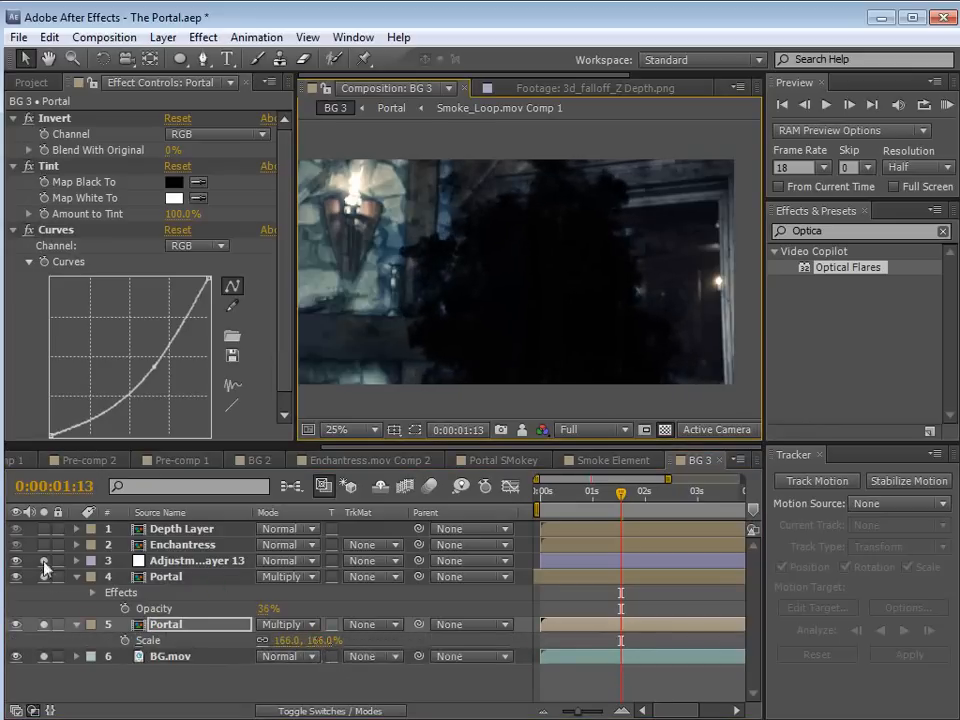
Solo the Enchantress and Depth Layer, toggling the depth solo to compare the model with her footage
alt+click(43, 545)
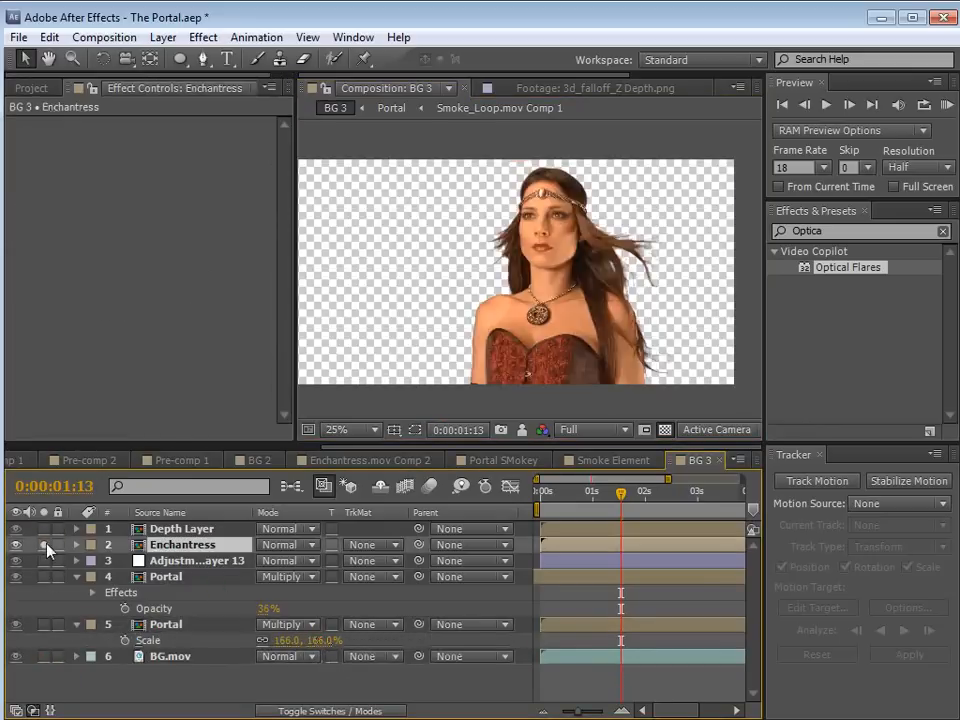
alt+click(43, 528)
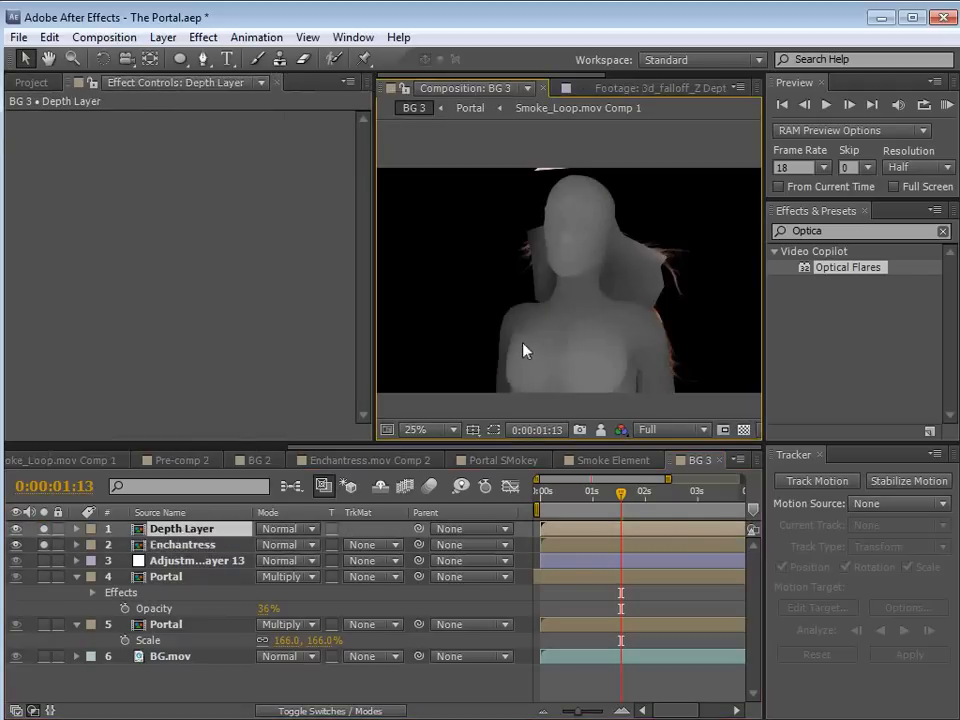
click(43, 528)
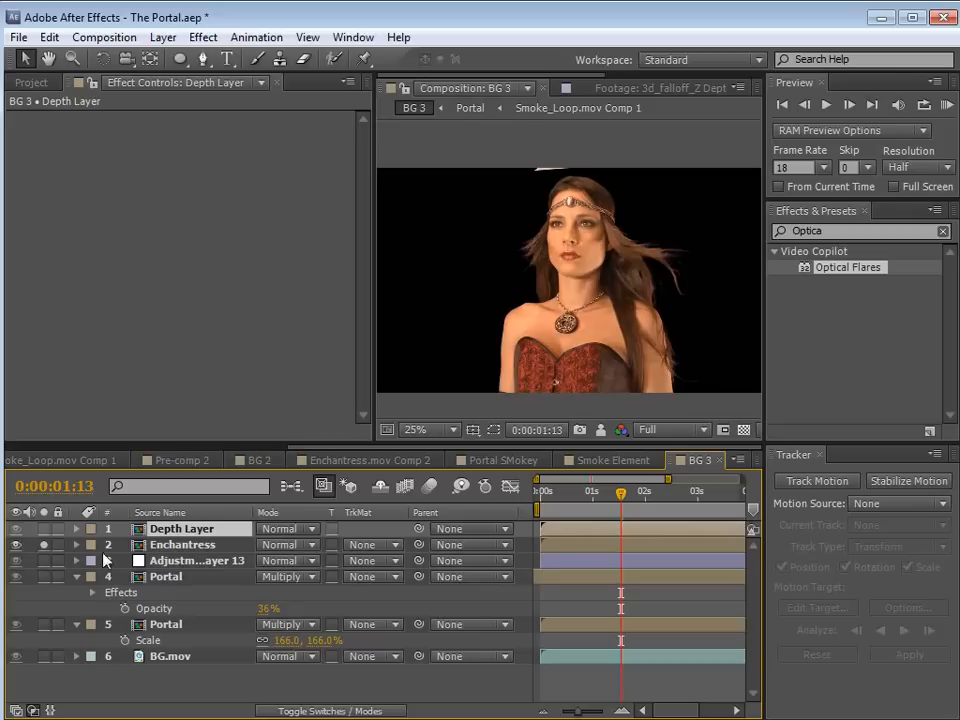
click(43, 528)
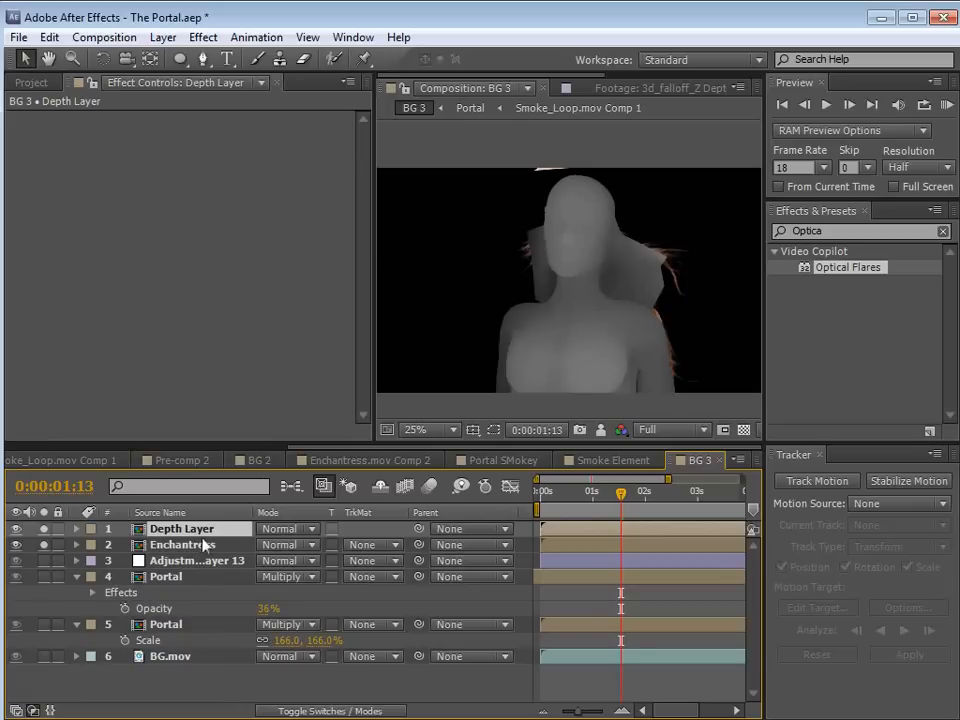
Apply Levels to the Depth Layer with Input Black at 13235.7 and Input White at 15548.7 to isolate the face
click(203, 37)
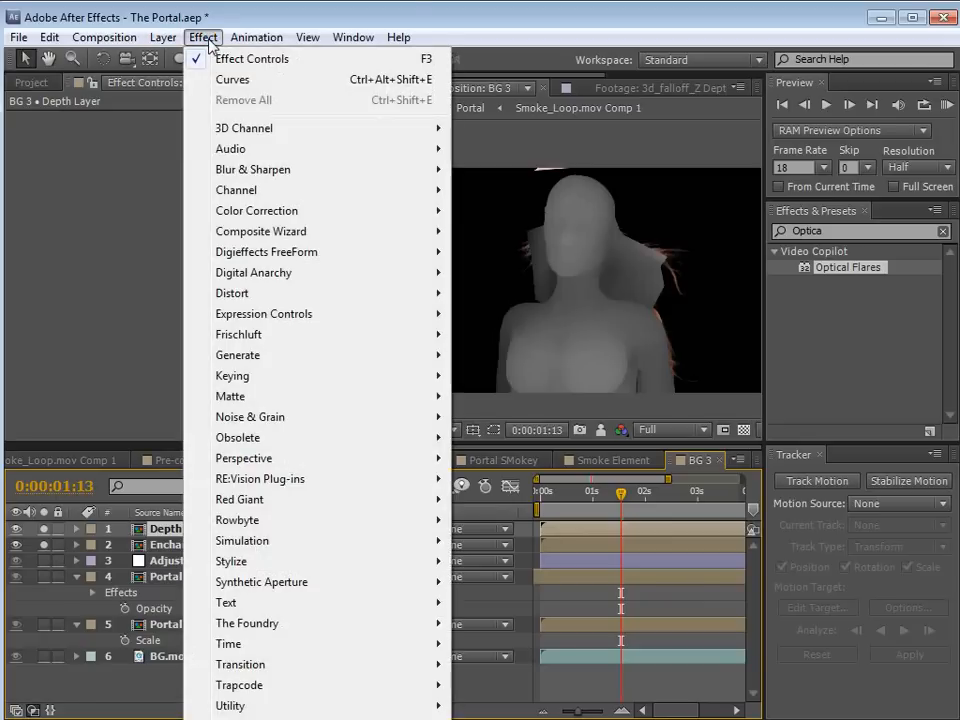
click(259, 211)
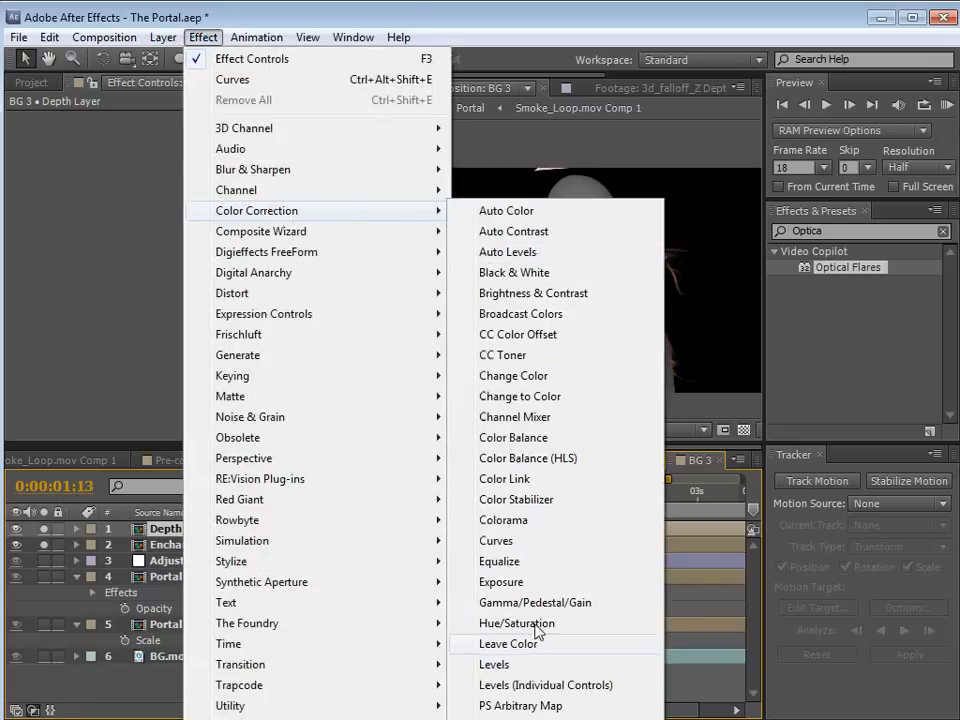
click(500, 666)
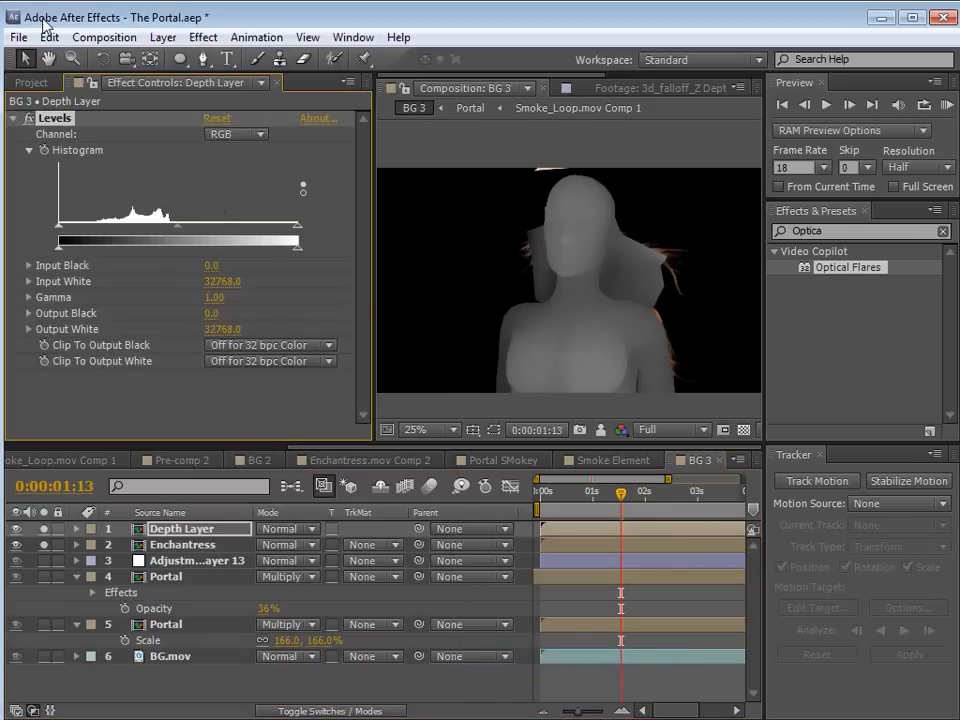
drag(61, 236, 121, 236)
drag(300, 238, 190, 238)
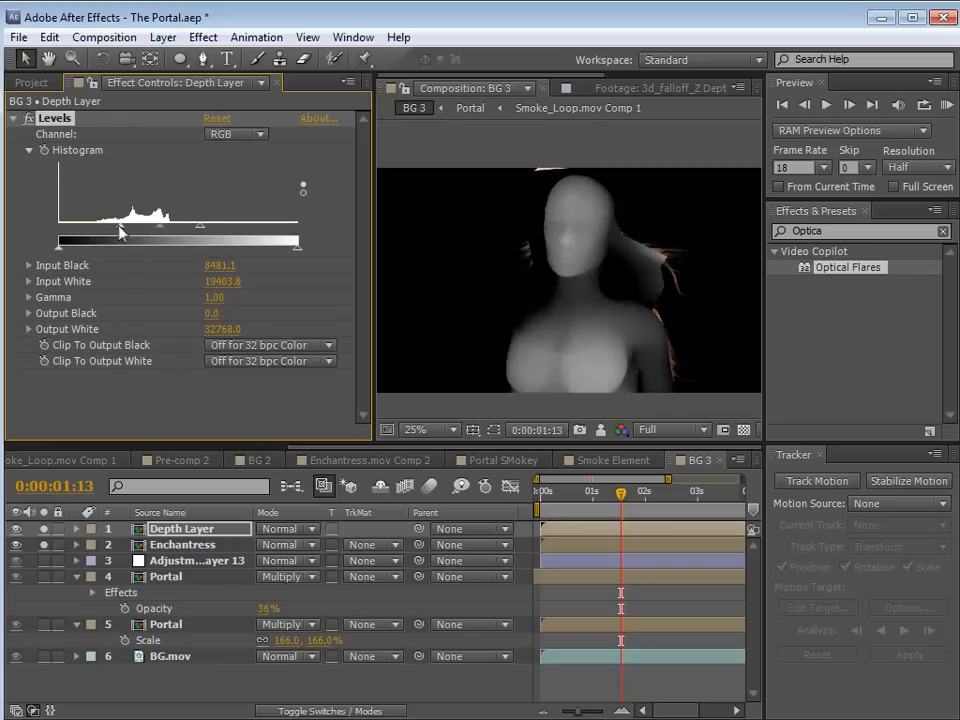
scroll(594, 285, up, 2)
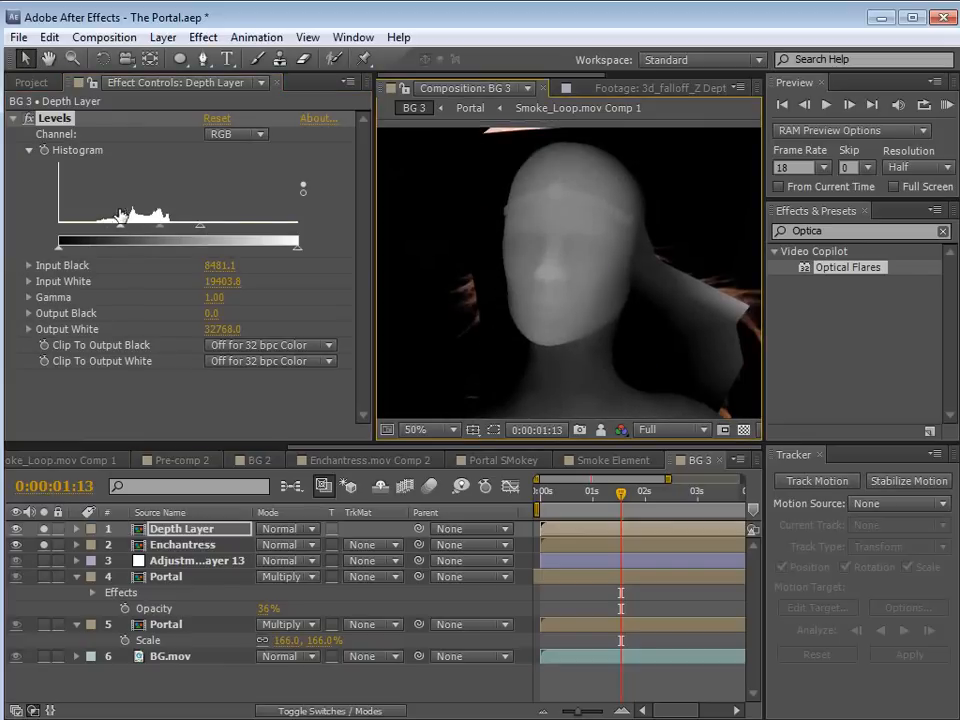
mouse_move(120, 232)
mouse_down()
mouse_move(197, 236)
mouse_move(157, 236)
mouse_up()
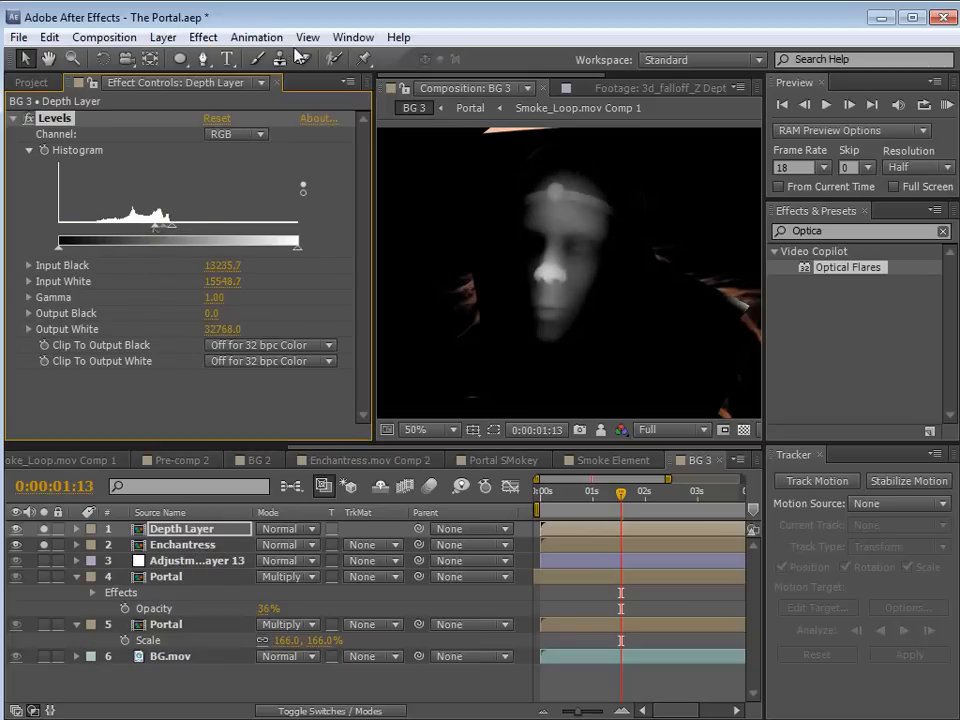
Add an Exposure effect to the Depth Layer, place it above Levels, and set its exposure to 0.11
click(203, 37)
click(262, 219)
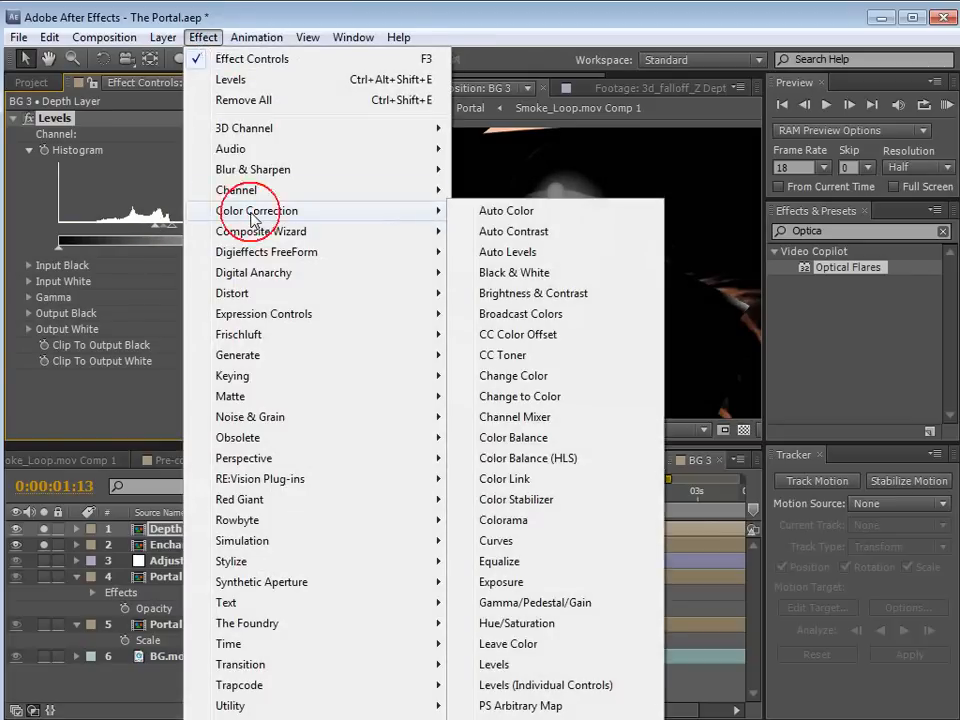
click(490, 522)
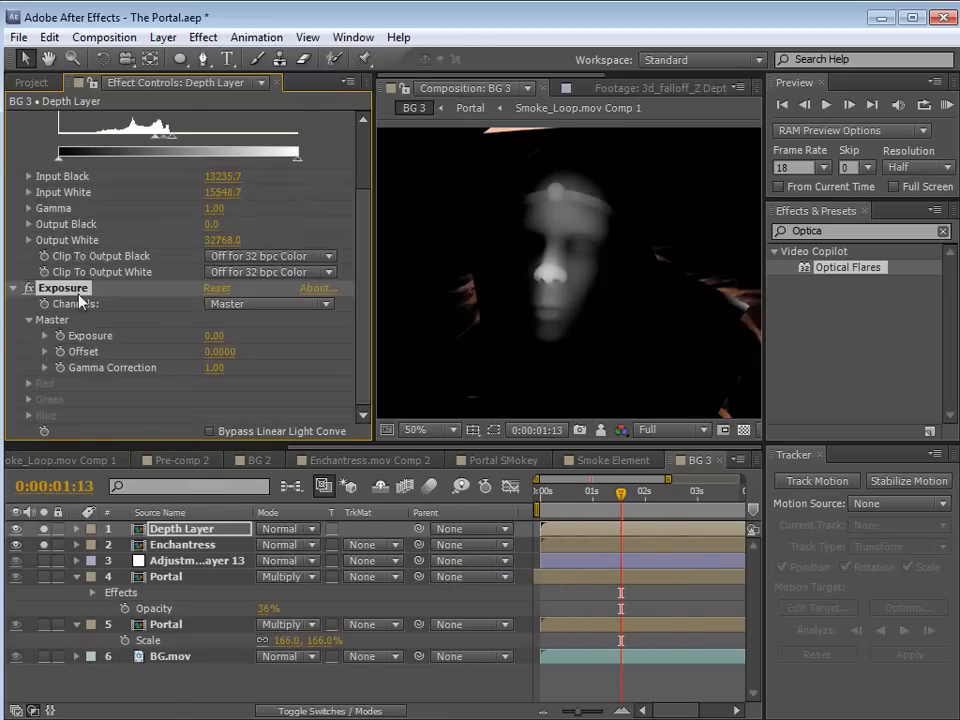
scroll(78, 342, up, 3)
drag(66, 376, 63, 120)
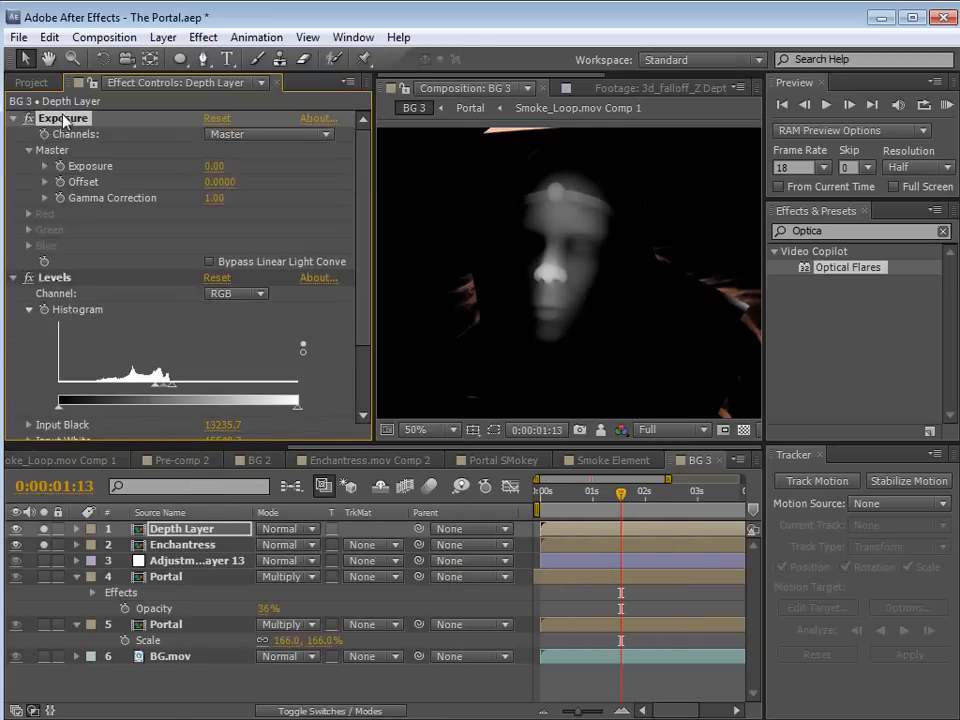
drag(213, 166, 250, 190)
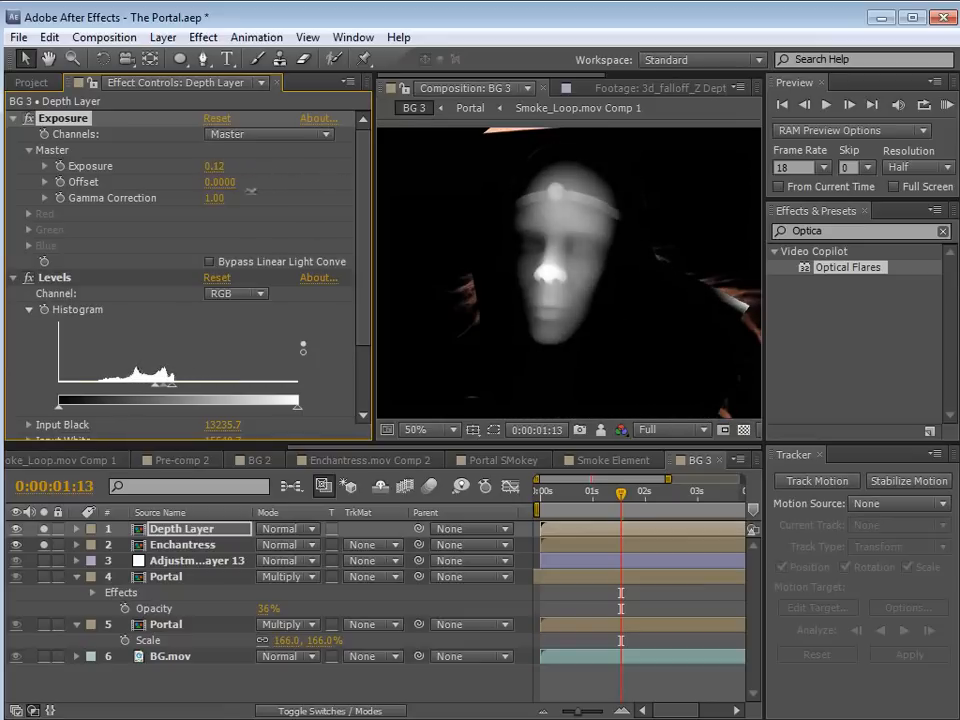
Set the Enchantress layer's track matte to Luma so the Depth Layer reveals her face
click(180, 545)
click(378, 547)
click(403, 636)
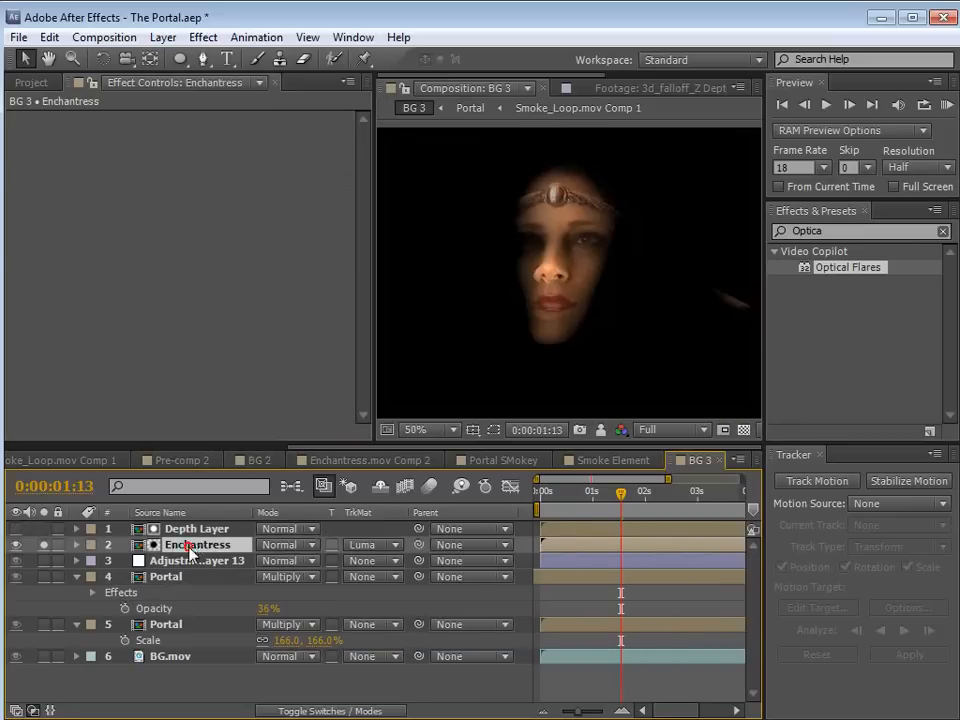
Check the matte's fit on the face up close and set the Depth Layer's scale to 96%
click(215, 529)
scroll(563, 285, up, 2)
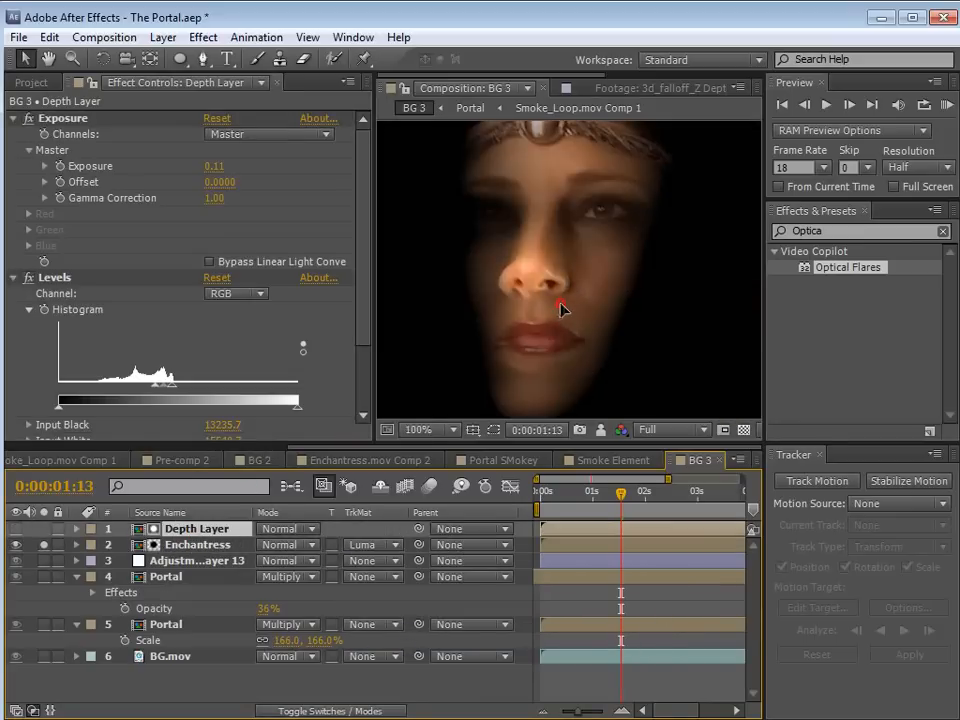
scroll(572, 304, down, 2)
key(s)
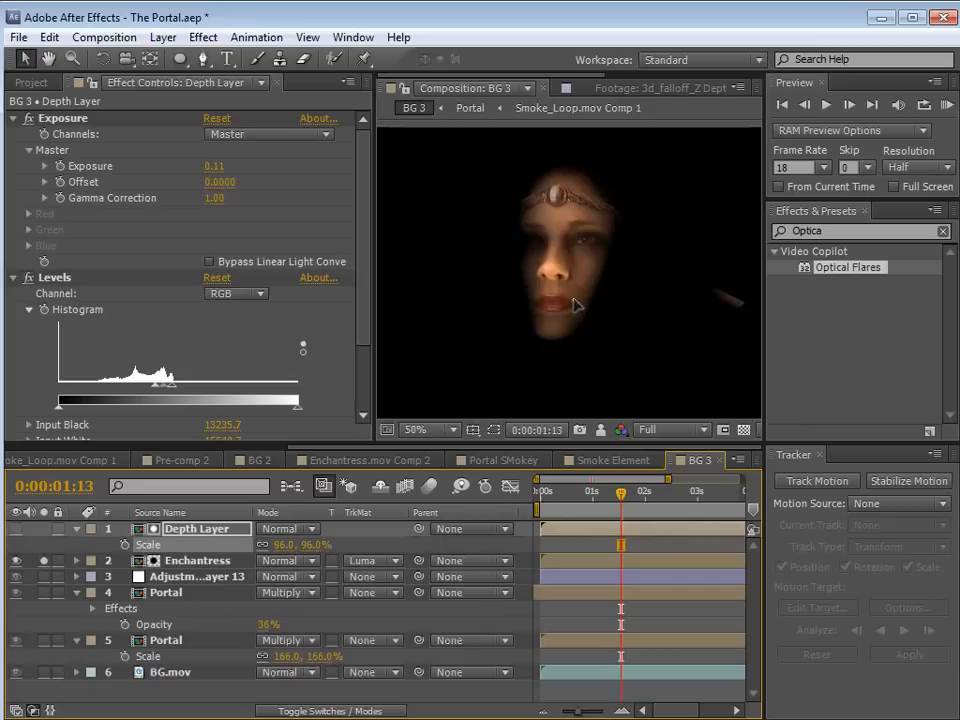
Apply Fast Blur to the Depth Layer, place it above Exposure, and set its blurriness to 4
click(202, 37)
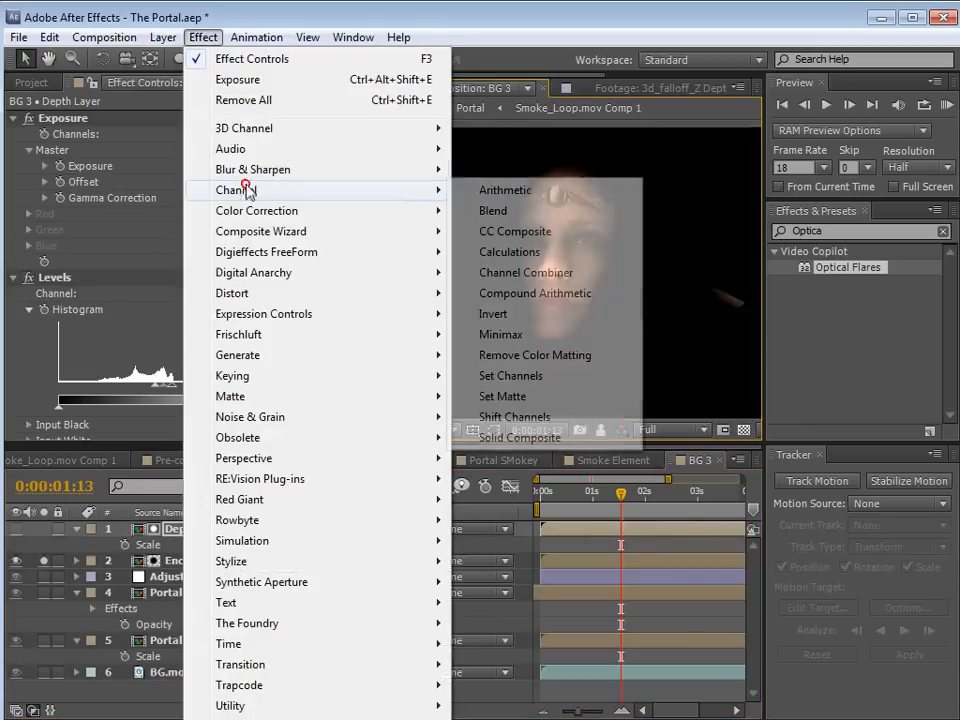
click(258, 172)
click(470, 336)
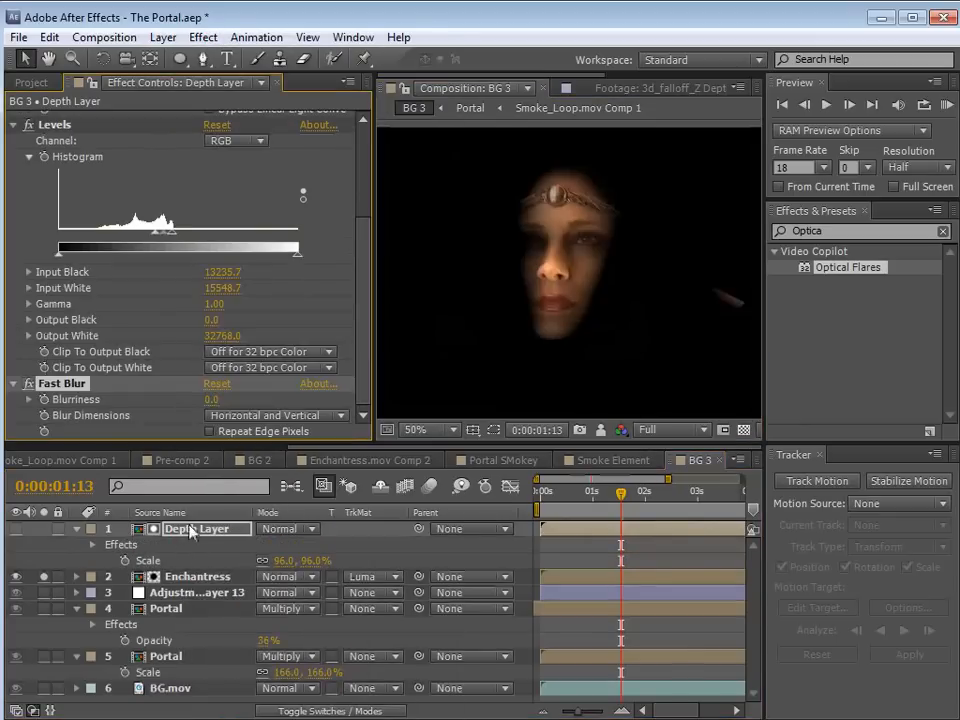
drag(57, 384, 115, 109)
click(212, 134)
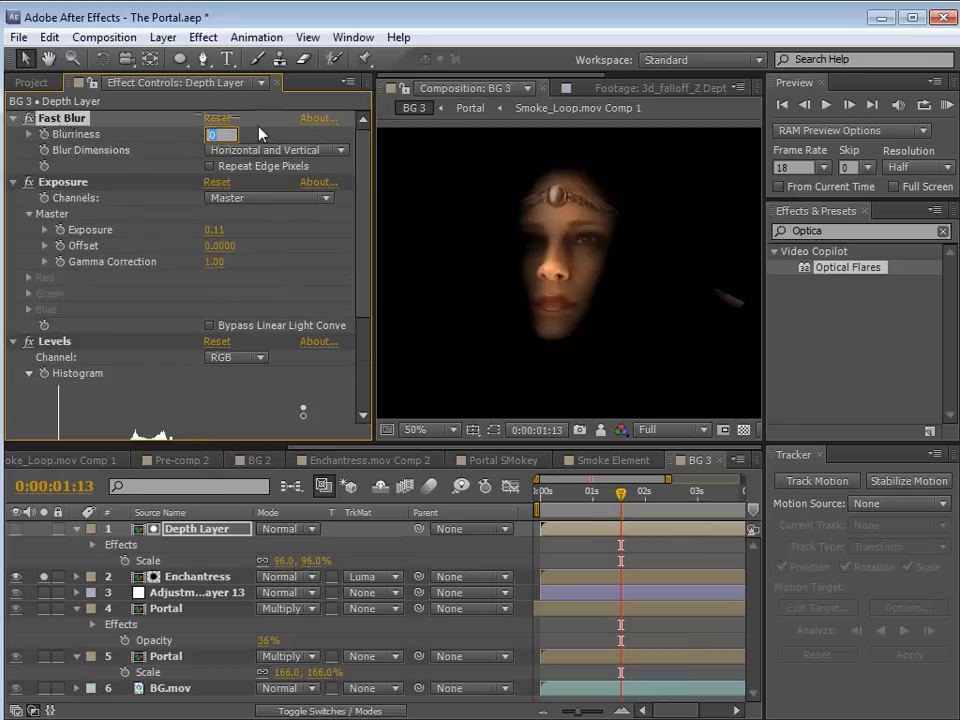
text(4)
key(Return)
scroll(565, 275, up, 2)
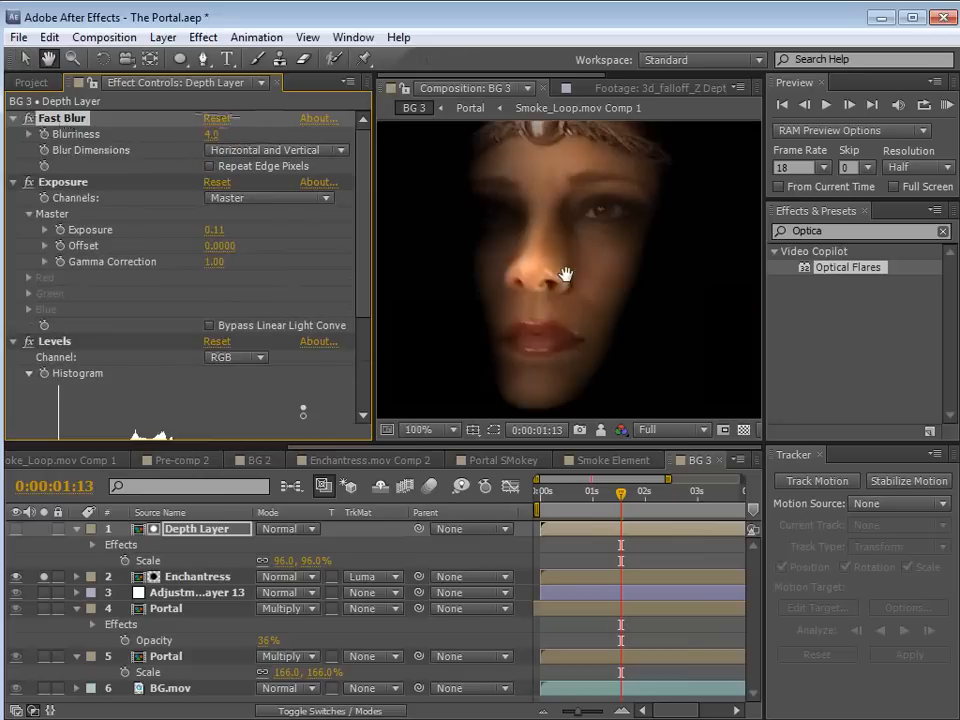
drag(578, 249, 579, 259)
scroll(576, 262, down, 1)
Try lowering the Depth Layer's exposure to -0.03 to shrink the revealed part of the face
click(366, 284)
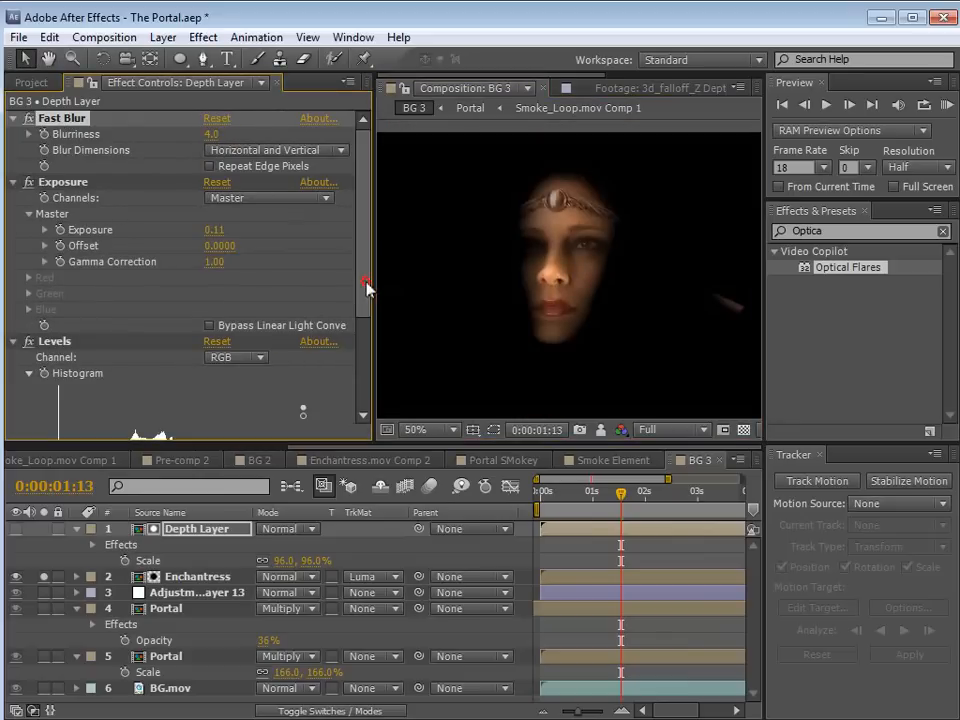
click(65, 202)
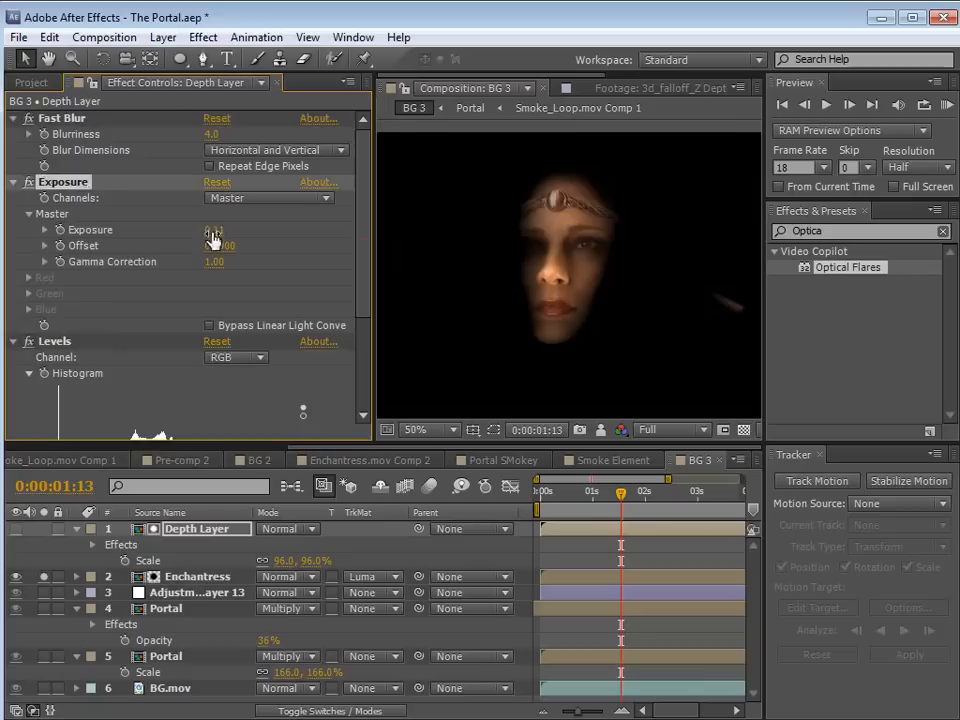
click(44, 230)
mouse_move(206, 257)
mouse_down()
mouse_move(193, 257)
mouse_move(253, 263)
mouse_move(212, 272)
mouse_move(204, 258)
mouse_up()
Widen the Depth Layer's Levels to Input Black 12464.7 and Input White 16319.7, and set its exposure to 0.34
drag(364, 290, 356, 332)
click(40, 270)
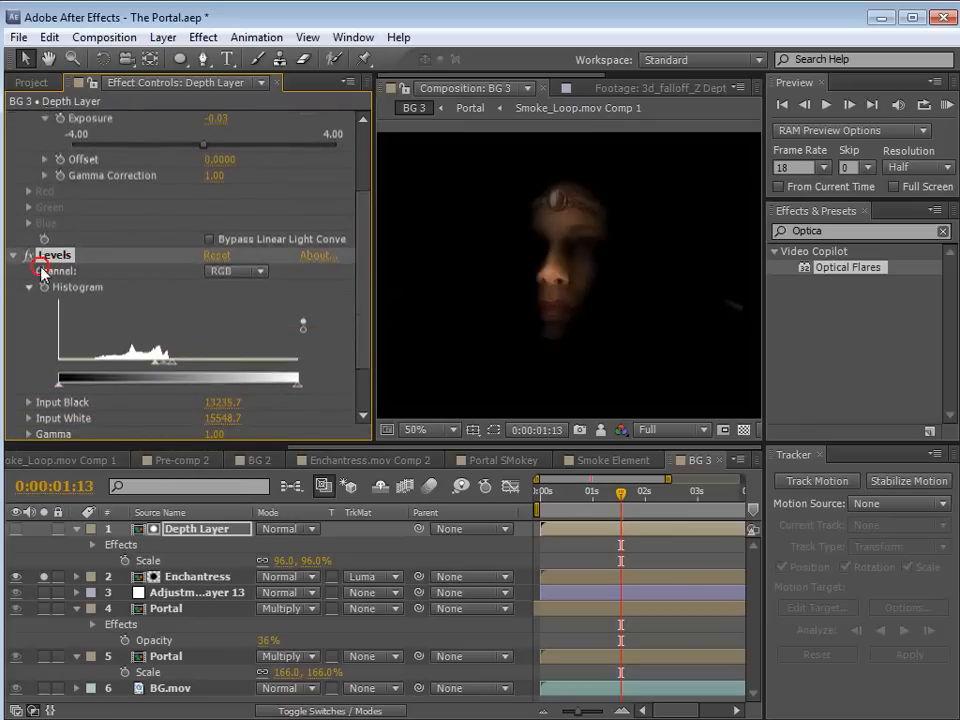
drag(156, 372, 180, 371)
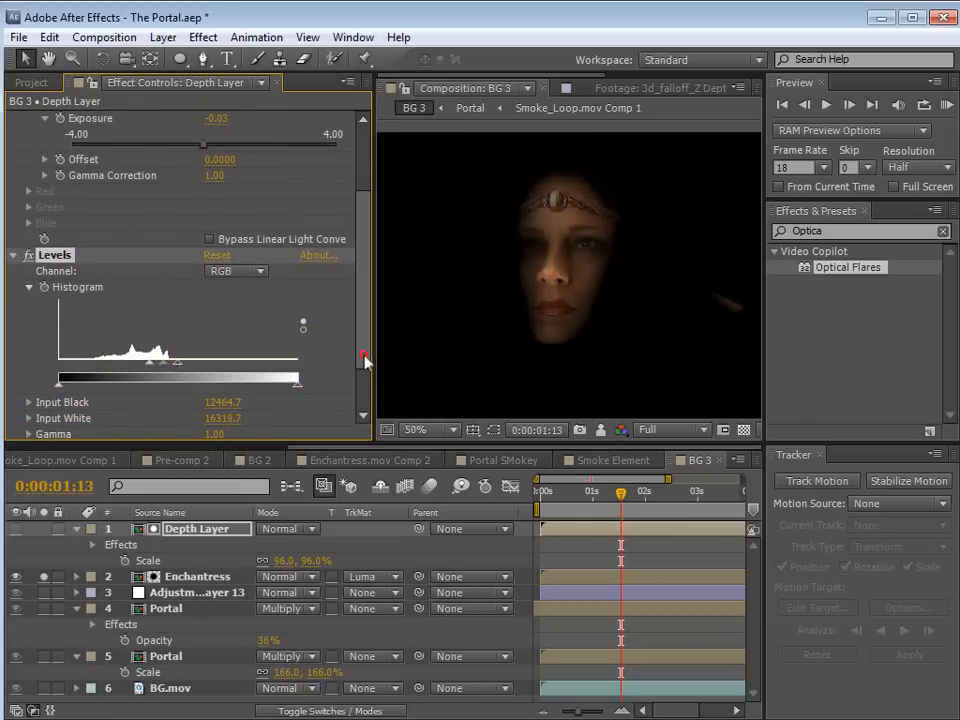
drag(364, 360, 363, 312)
mouse_move(208, 227)
mouse_down()
mouse_move(187, 228)
mouse_move(215, 230)
mouse_up()
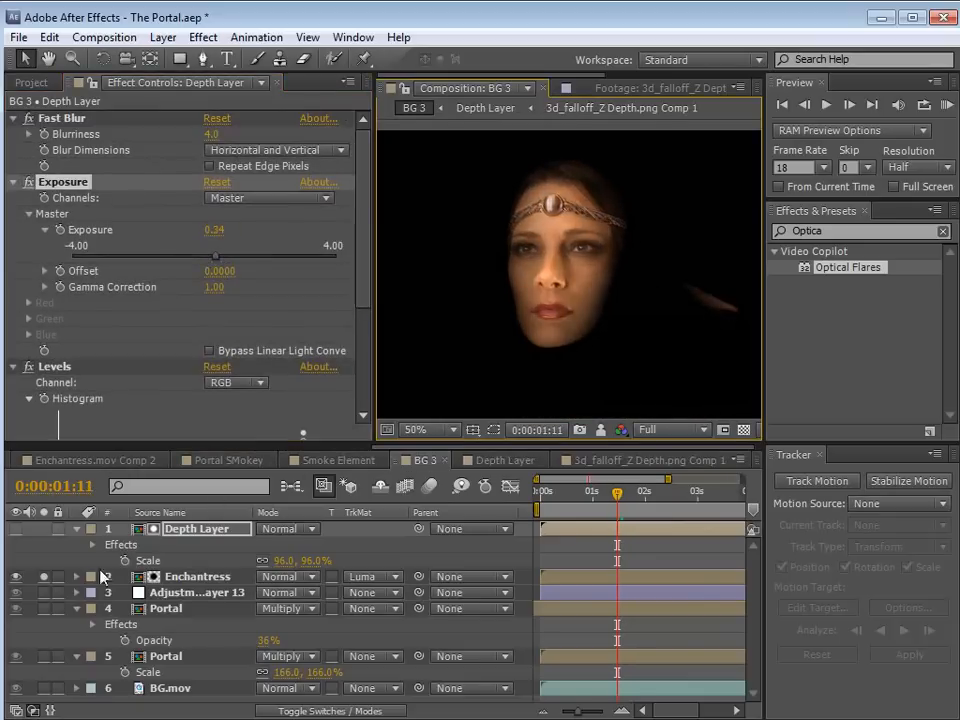
Turn off solo on the Enchantress layer so her face shows over the portal smoke and background
click(43, 576)
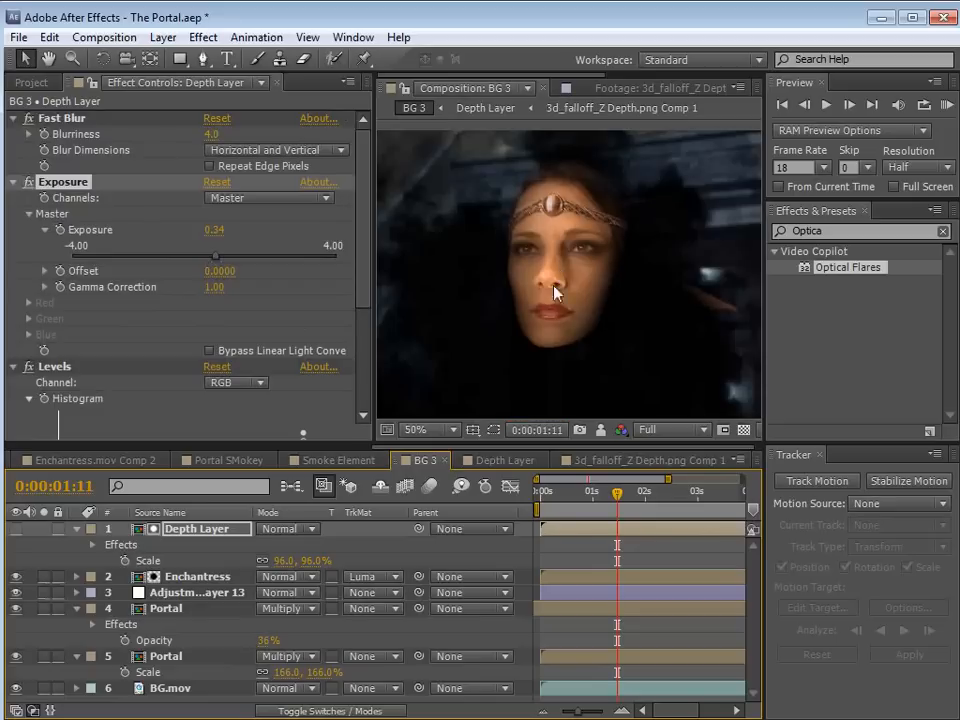
scroll(554, 289, down, 2)
key(space)
drag(595, 326, 593, 264)
Move the Depth Layer and Enchantress layers together slightly lower in the frame, centering the face in the dark smoke
click(178, 576)
click(171, 528)
ctrl+click(182, 580)
click(168, 608)
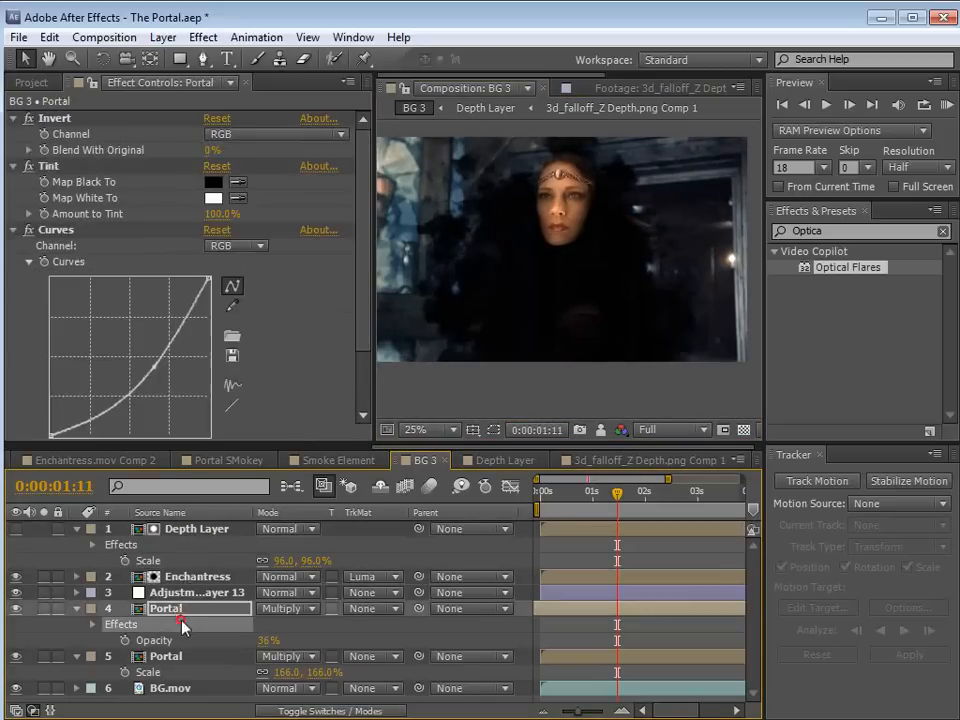
click(180, 576)
click(603, 215)
drag(567, 222, 568, 253)
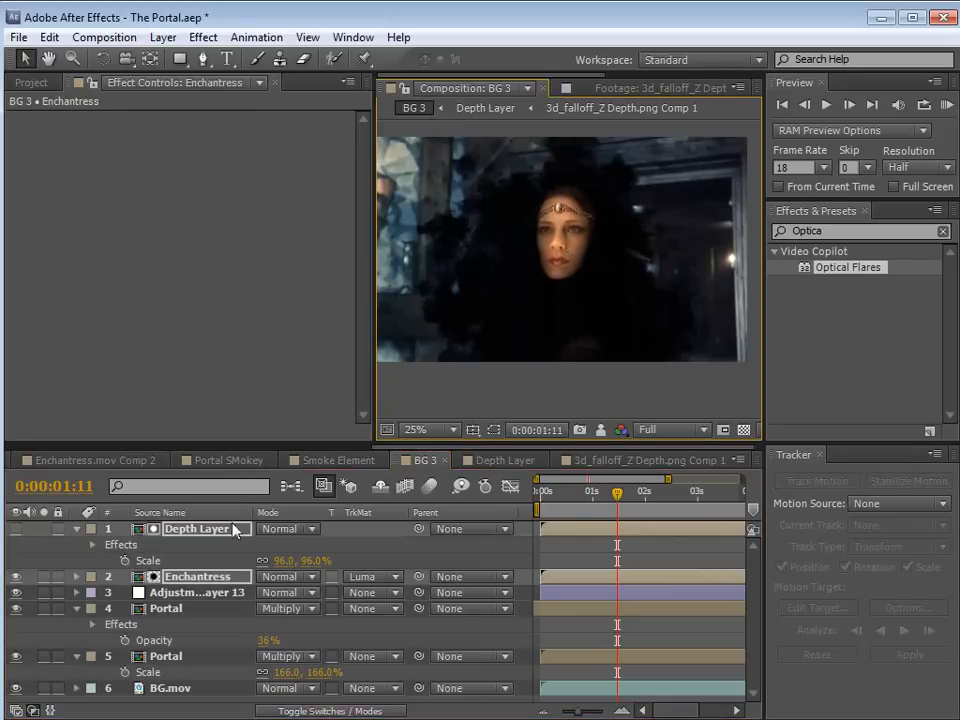
Move Adjustment Layer 13 to the top of the layer stack so its grade also affects the Enchantress
click(197, 592)
drag(185, 592, 182, 531)
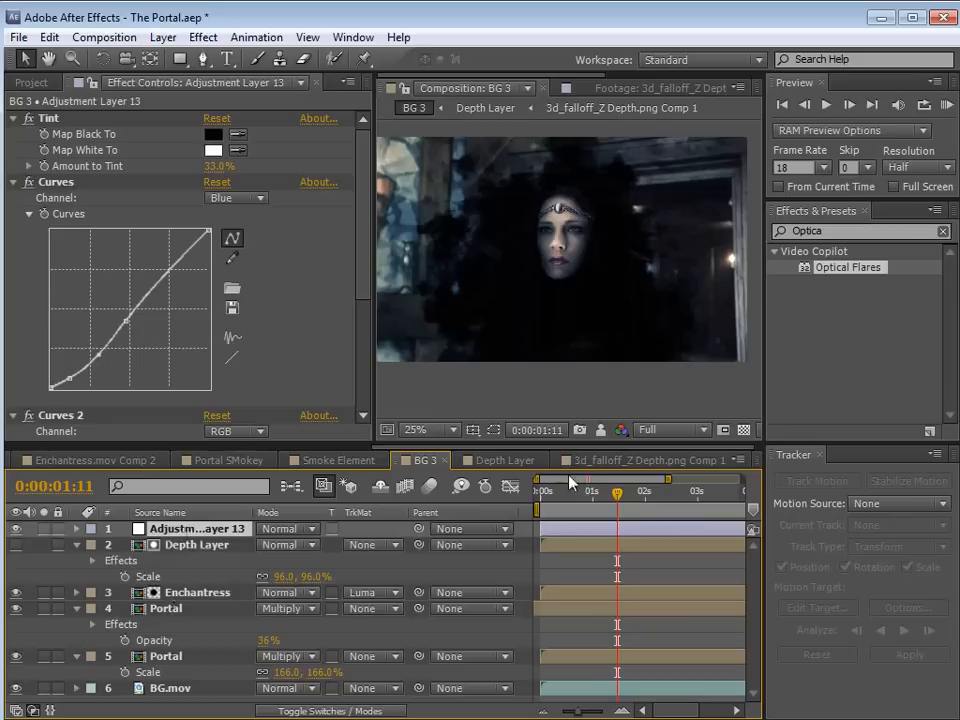
Keyframe the Depth Layer's exposure at -0.45 to hide the face, and place that keyframe just before the one-second mark
click(200, 544)
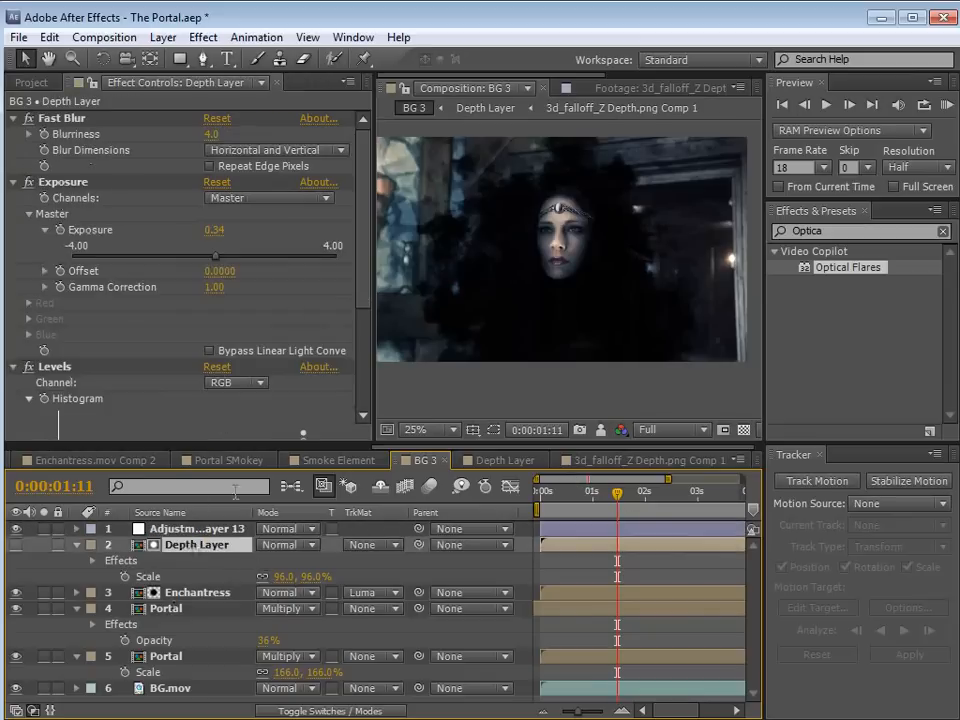
drag(208, 262, 189, 258)
click(60, 229)
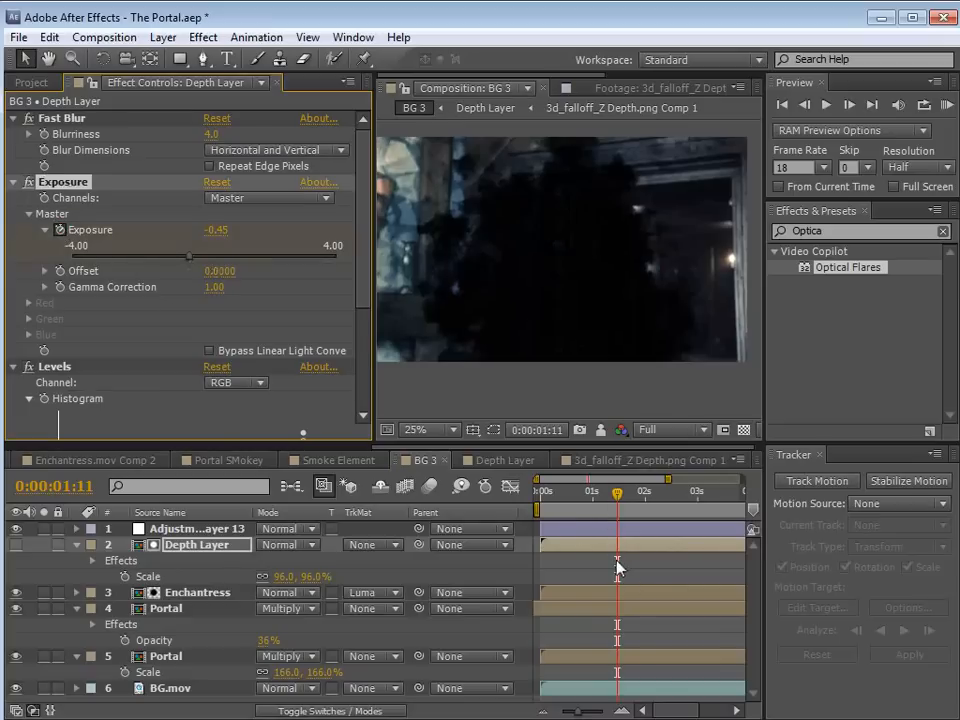
key(u)
click(578, 575)
Keyframe the Depth Layer's exposure at 1.49 at 0:00:01:20 and end the work area at 0:00:01:19
click(586, 483)
drag(588, 490, 640, 513)
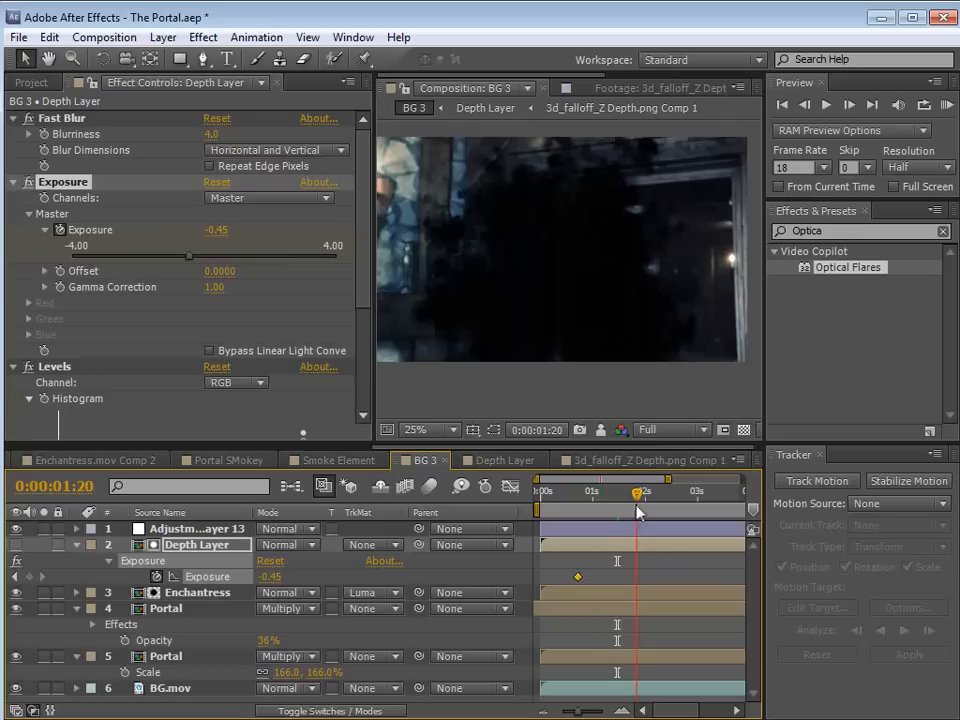
drag(199, 262, 258, 263)
drag(637, 492, 636, 518)
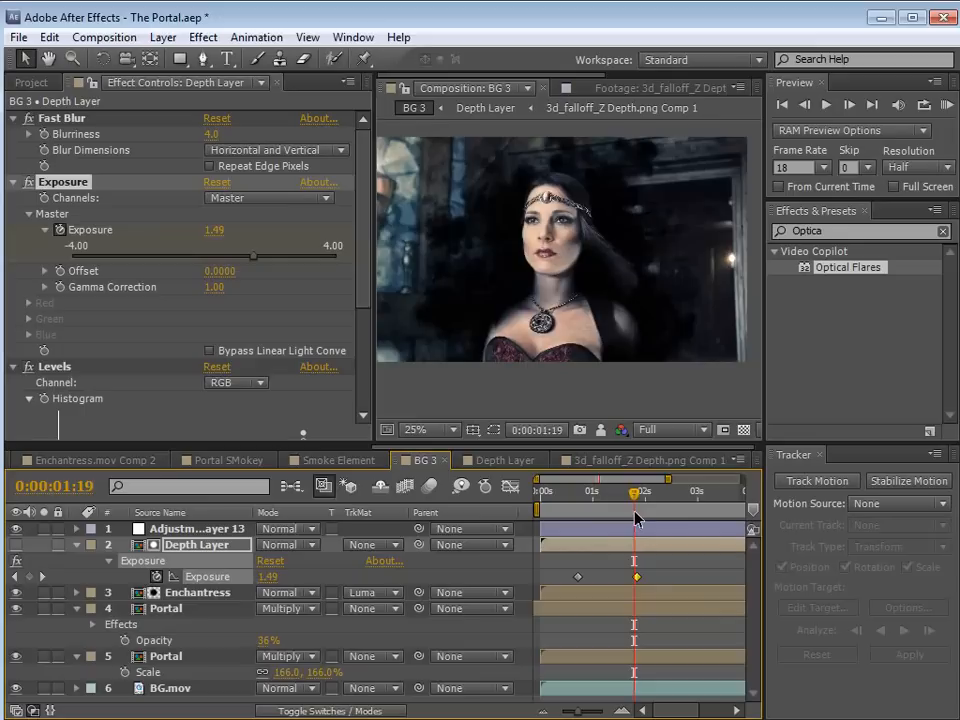
key(n)
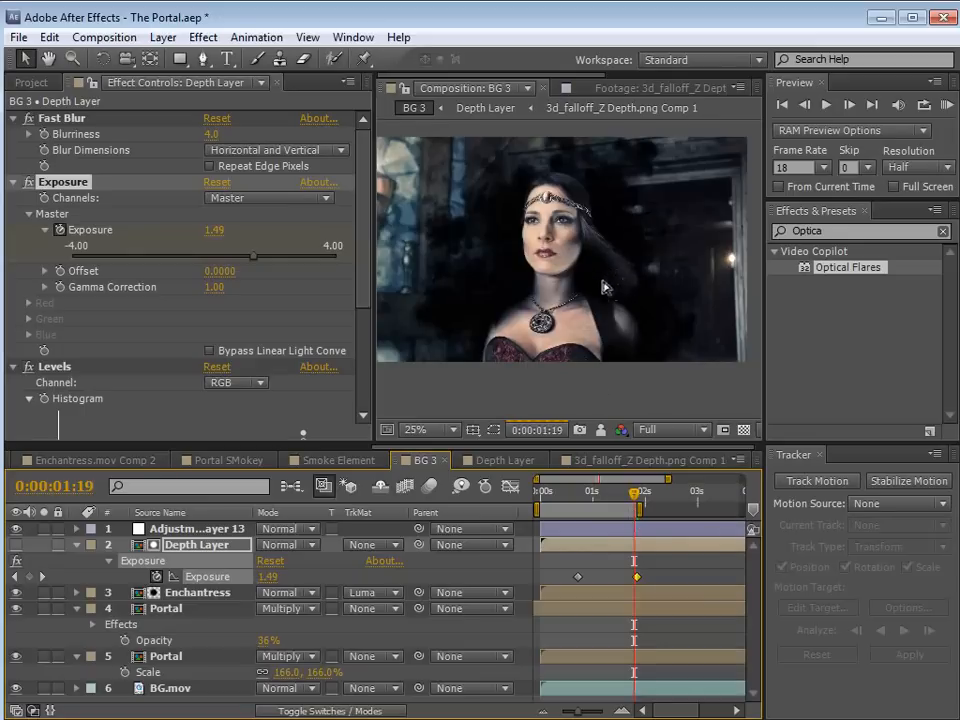
Apply Curves to the Enchantress layer, slightly lowering the RGB midtones while holding the shadows near their original level
key(period)
click(600, 592)
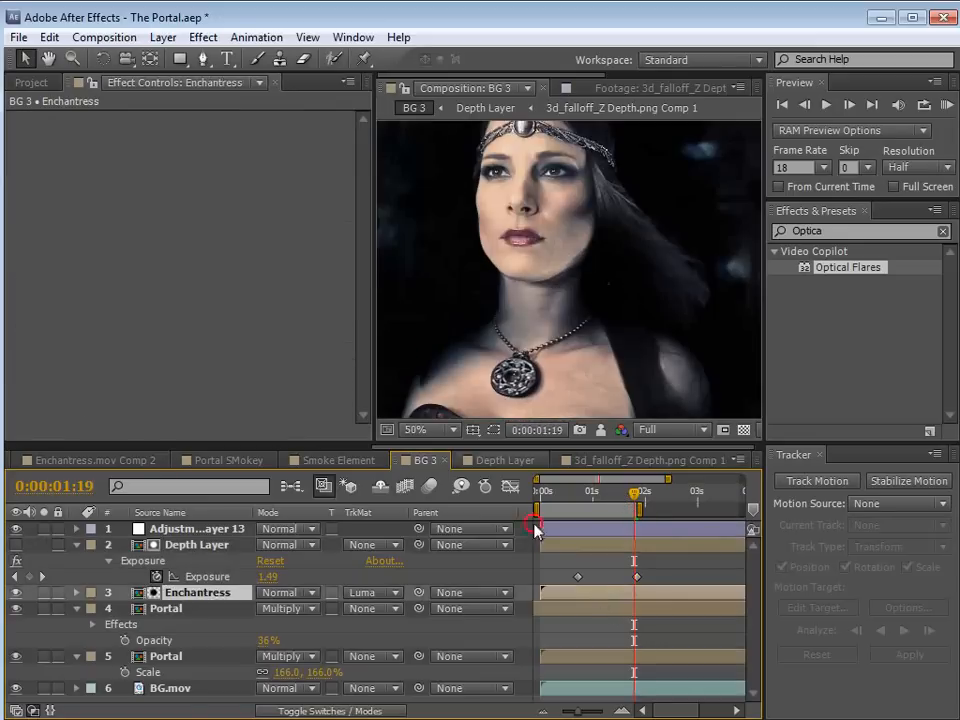
click(203, 37)
mouse_move(256, 210)
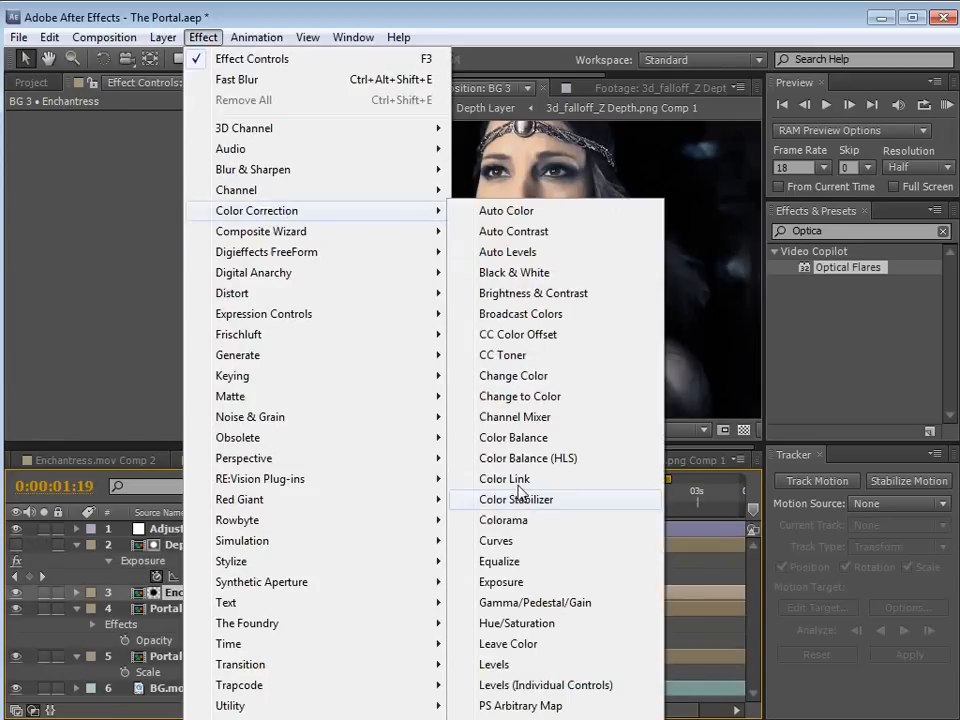
click(508, 540)
drag(129, 257, 90, 285)
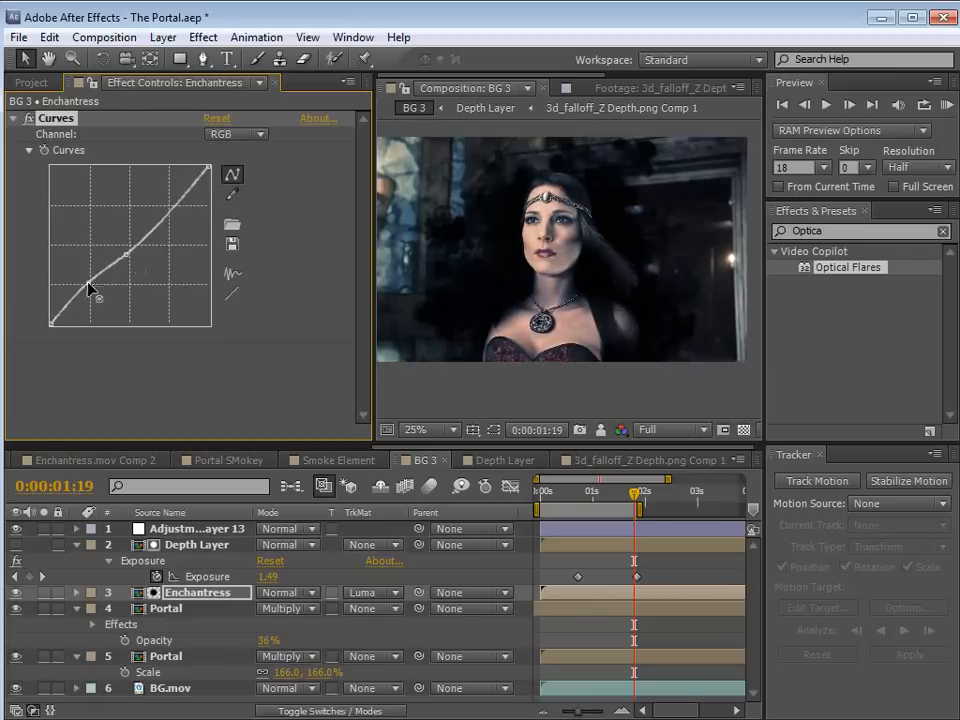
Start the work area at 0:00:00:18 and run a RAM preview at half resolution with a frame skip of 1
drag(614, 488, 580, 506)
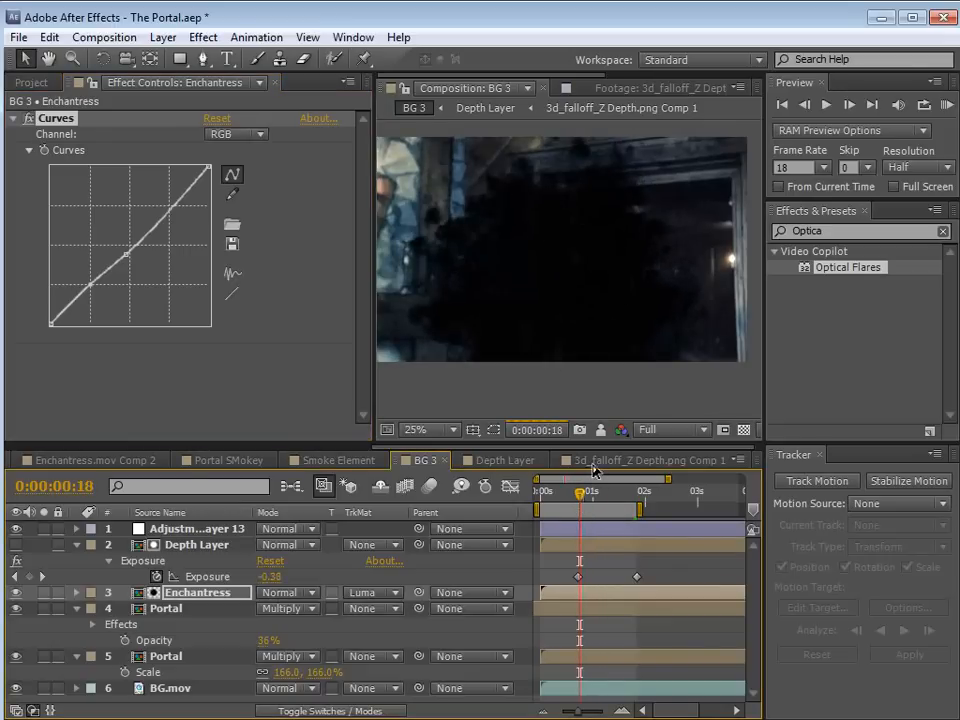
key(b)
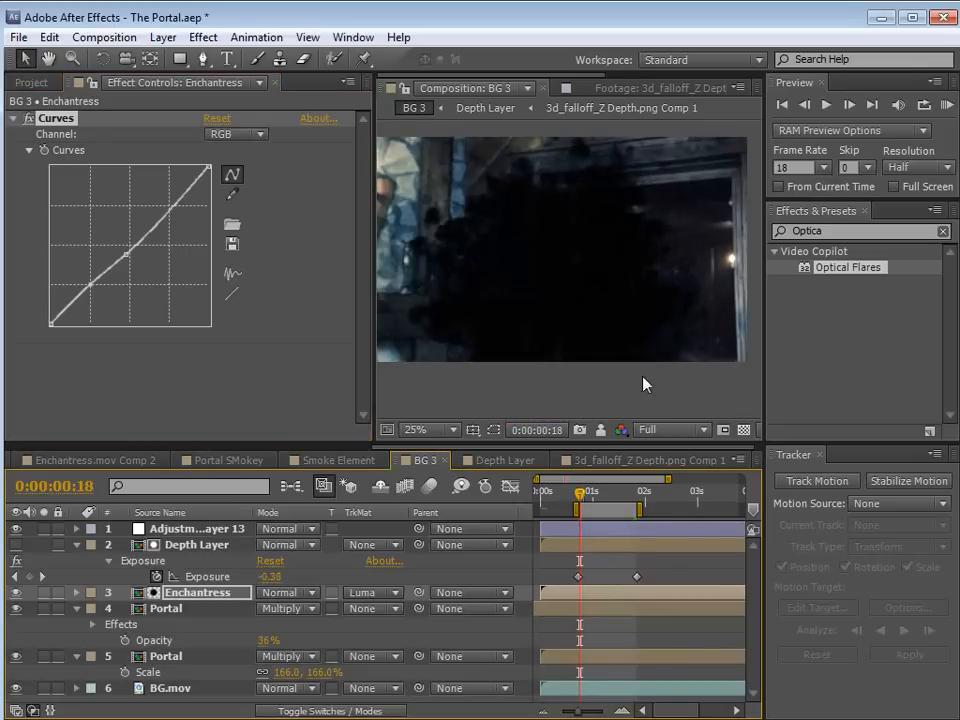
click(660, 430)
click(670, 497)
click(847, 167)
text(1)
key(Return)
key(KP_0)
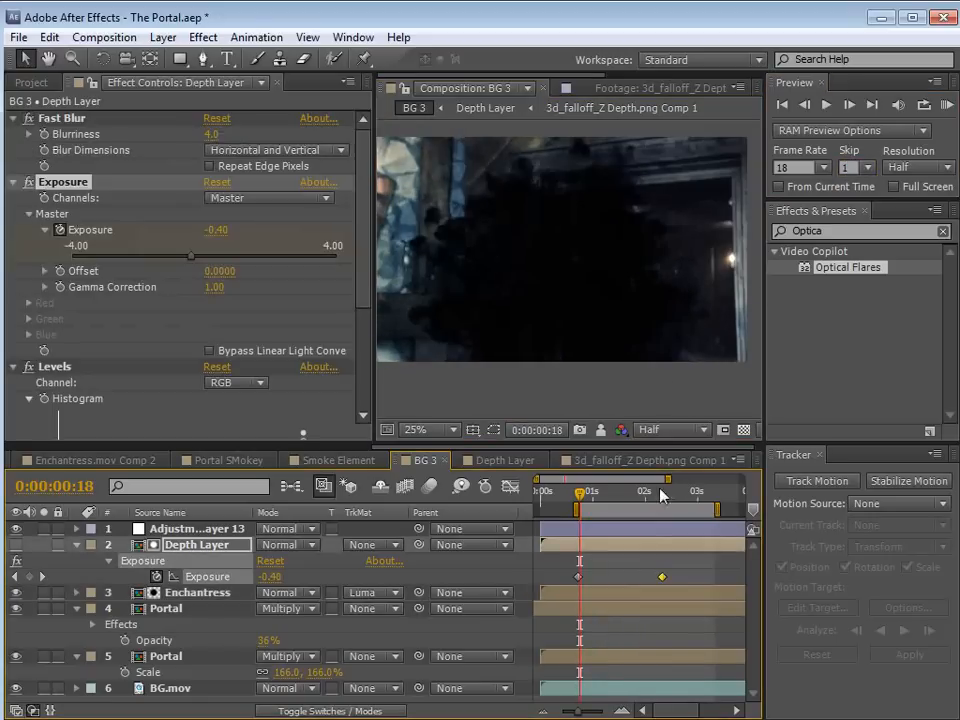
Review the face's depth reveal between 0:00:01:22 and 0:00:02:05, both up close and in the full frame
drag(579, 498, 654, 505)
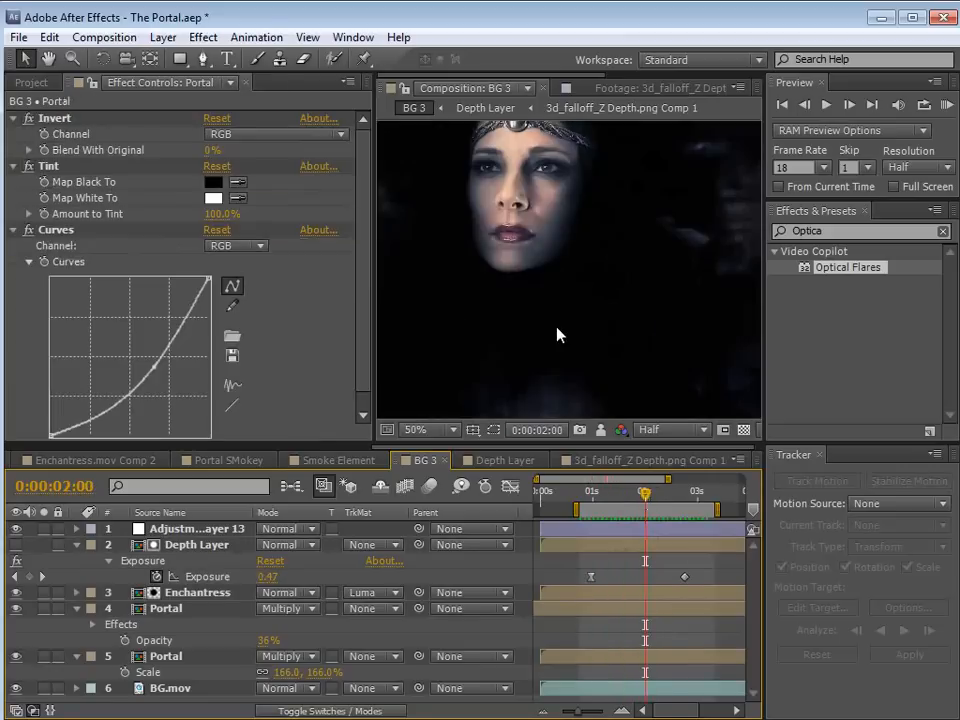
key(space)
drag(536, 251, 539, 302)
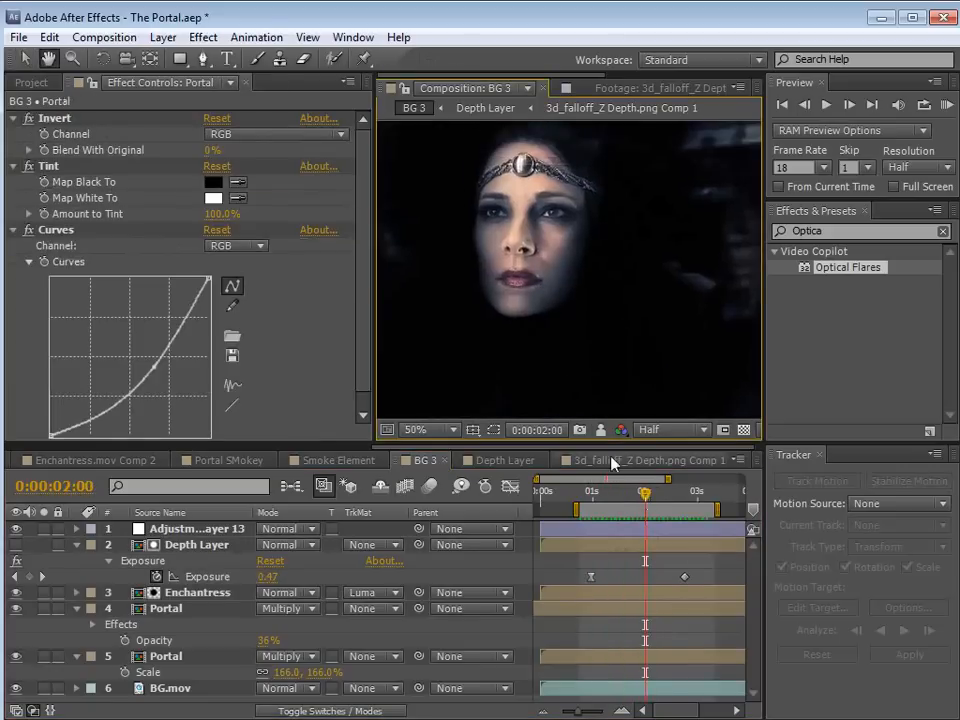
key(KP_0)
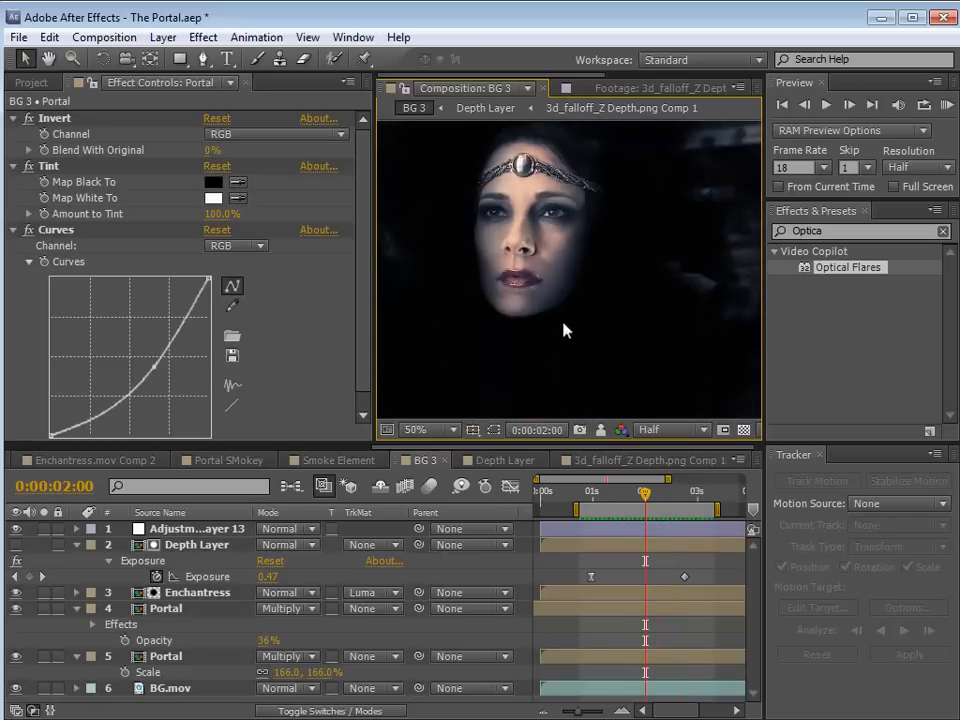
scroll(564, 328, down, 2)
click(620, 493)
drag(620, 497, 641, 510)
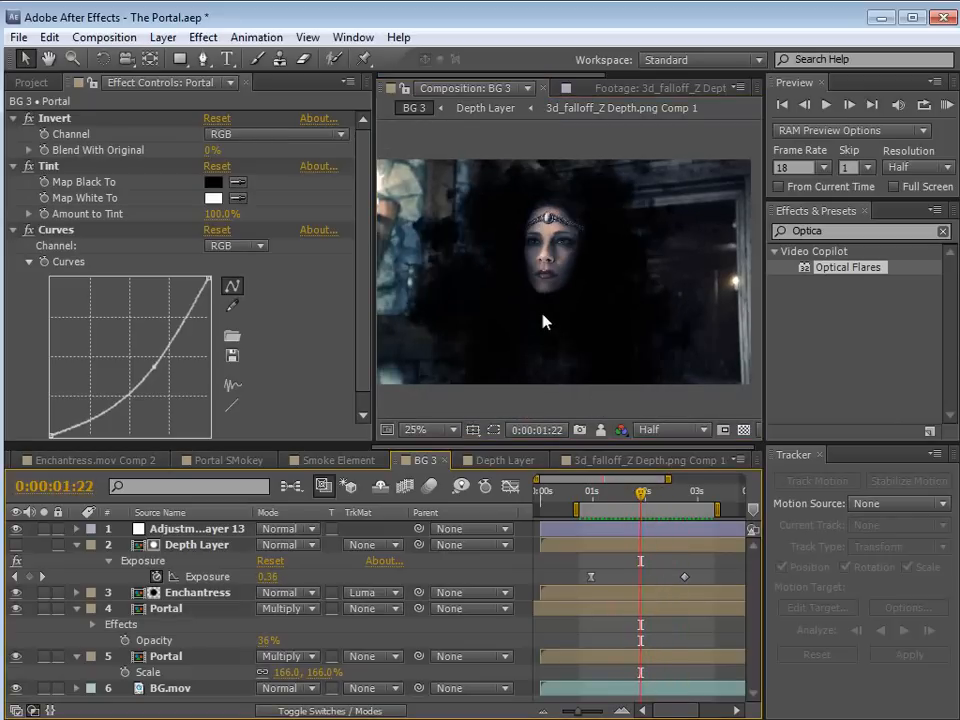
scroll(544, 341, up, 2)
drag(641, 493, 661, 514)
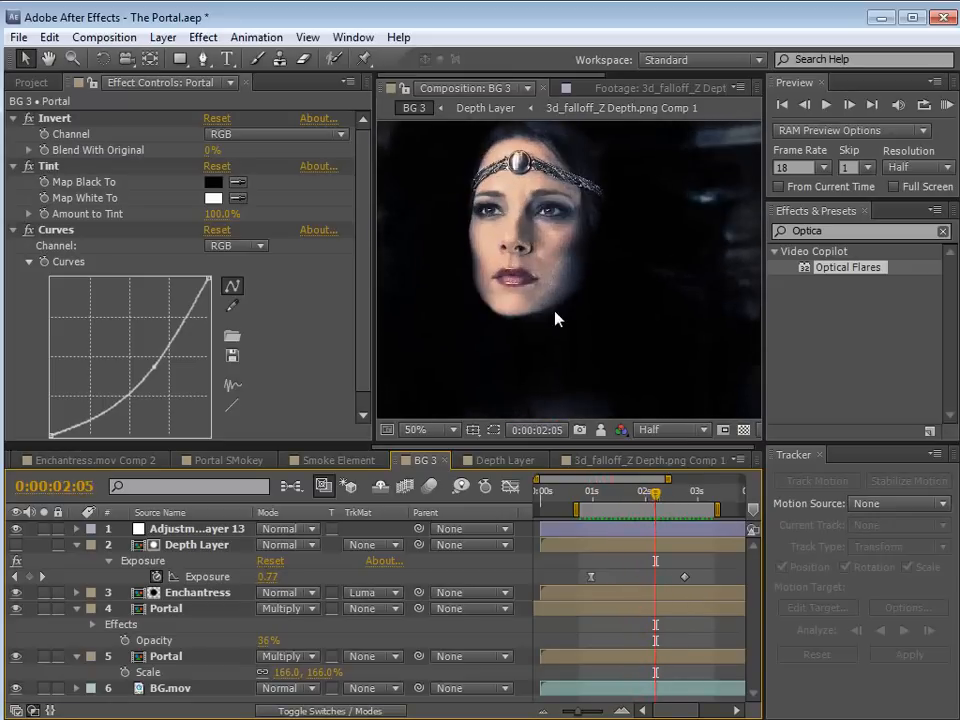
scroll(556, 319, down, 2)
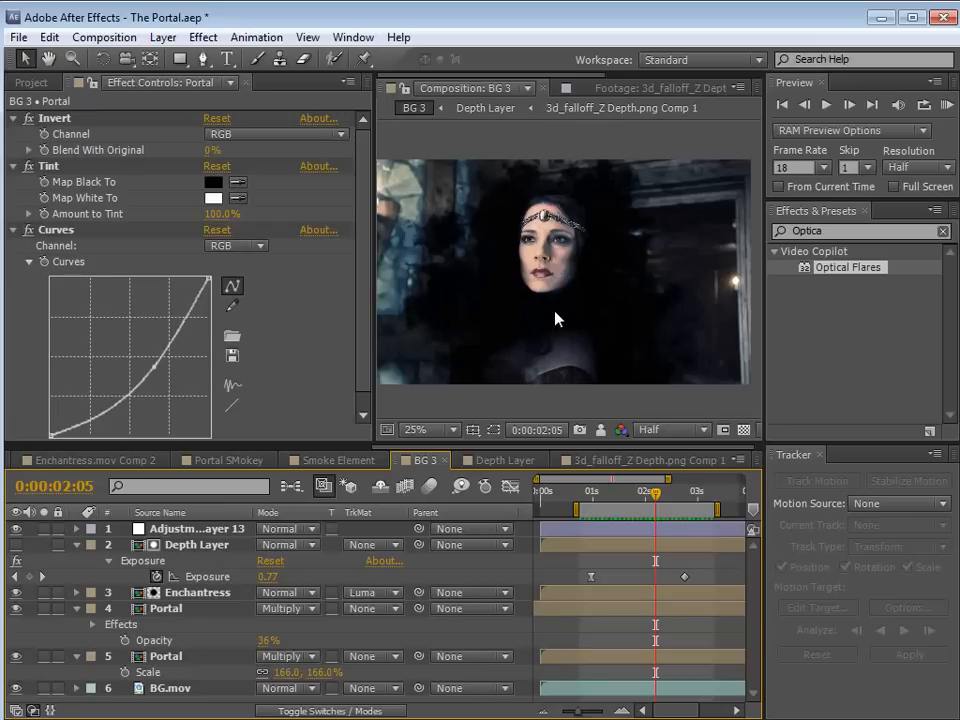
key(KP_0)
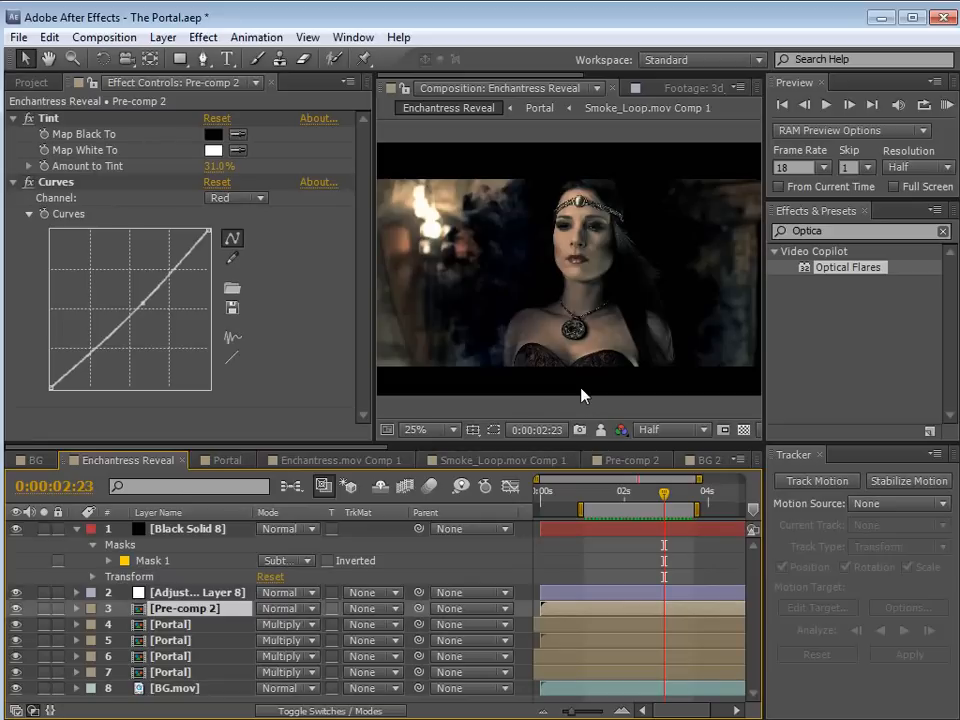
Switch to Firefox, browse the Video Copilot products page down to Pro Presets 2, and return to After Effects
key(alt+Tab)
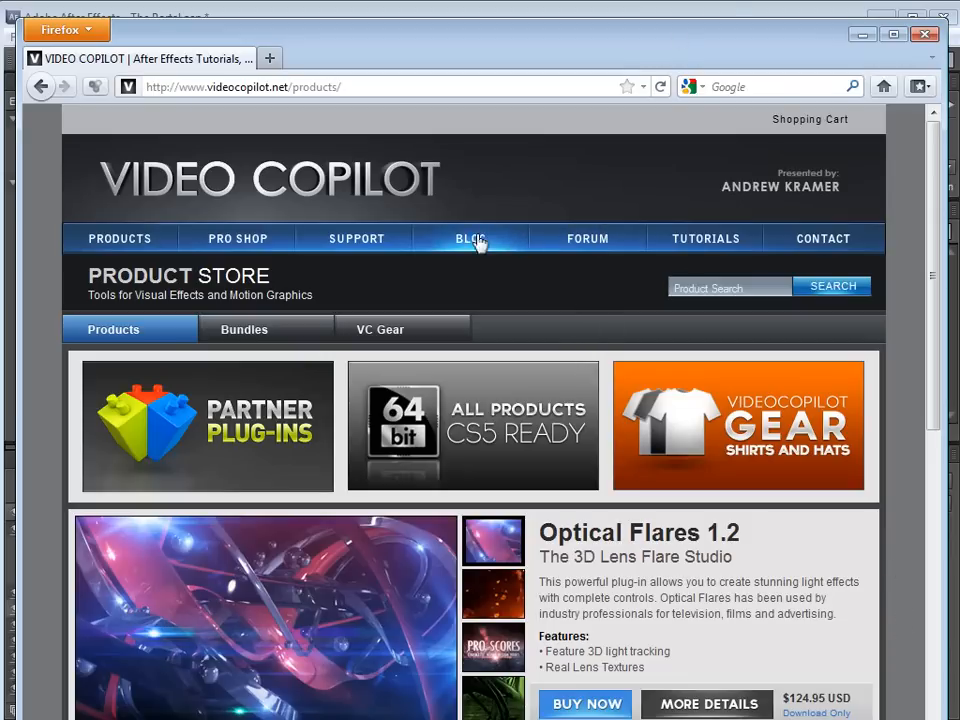
drag(930, 253, 934, 417)
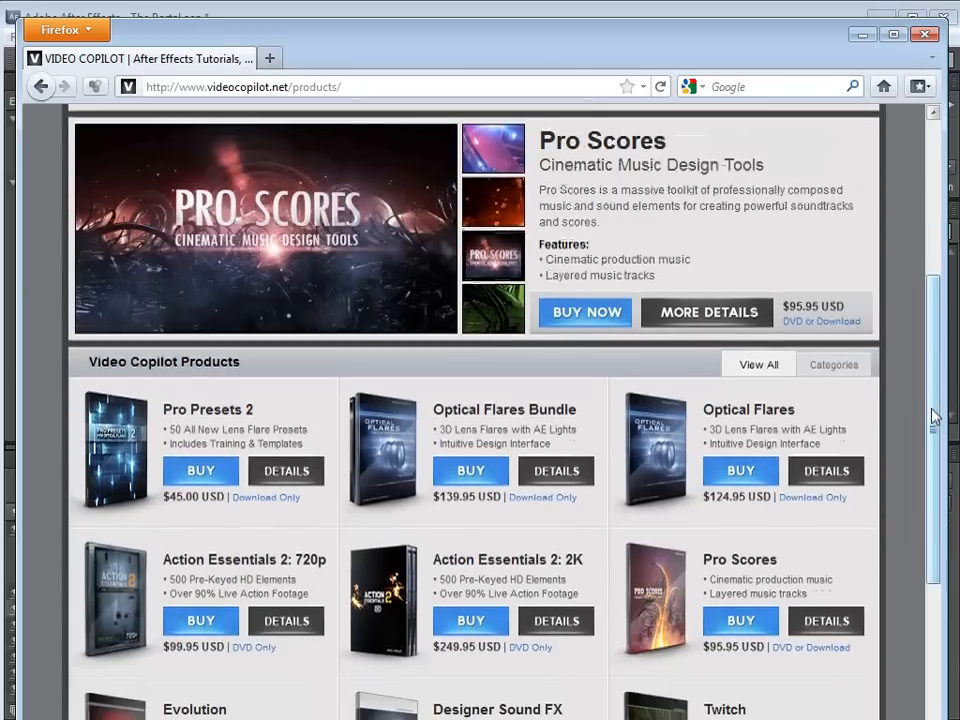
drag(172, 429, 219, 431)
click(255, 531)
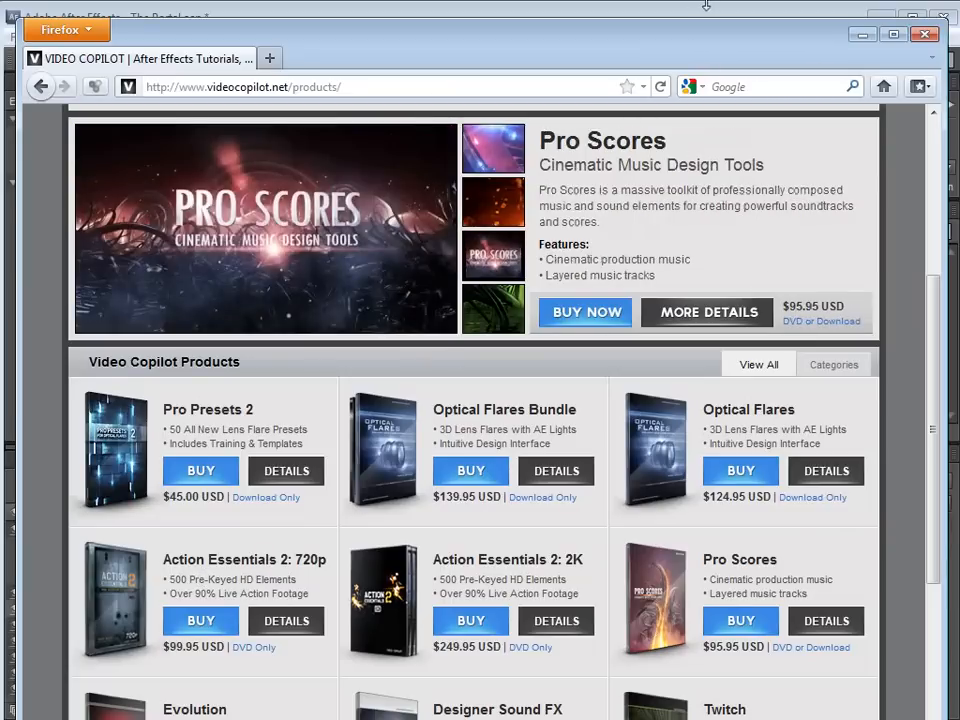
click(866, 36)
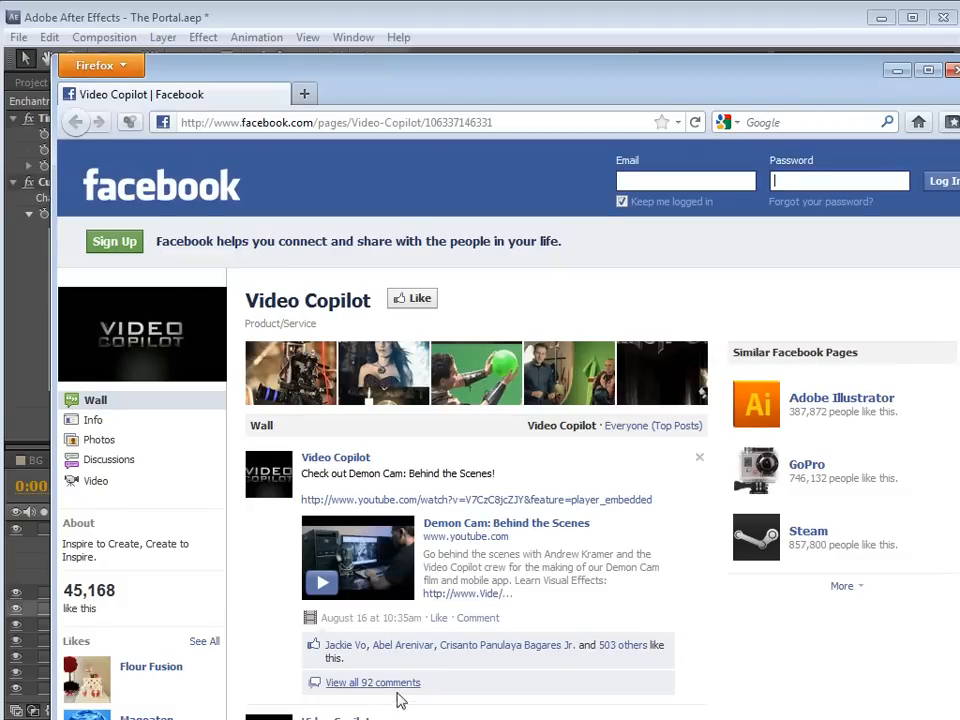
key(alt+Tab)
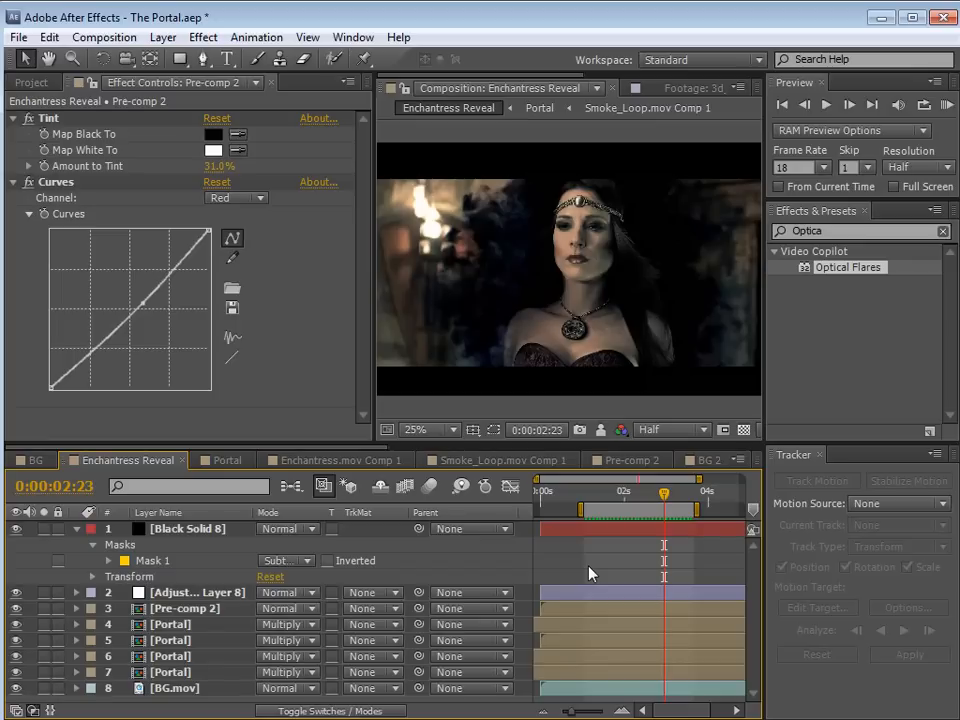